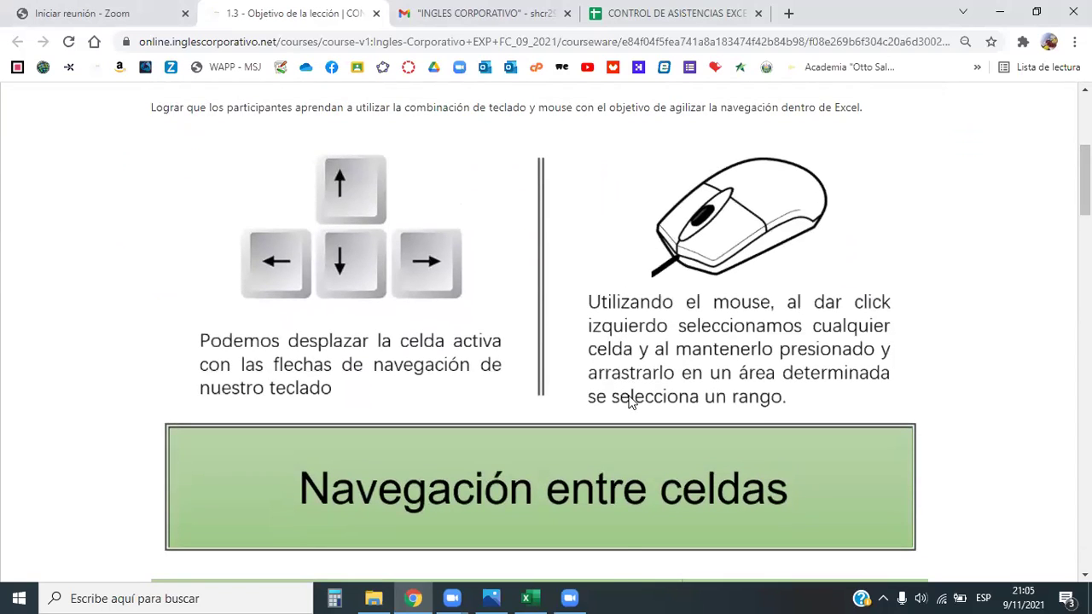
Switch from Chrome to the HOJA PRÁCTICA - SECCION 1 workbook and select a cell on the sheet
click(530, 598)
click(376, 369)
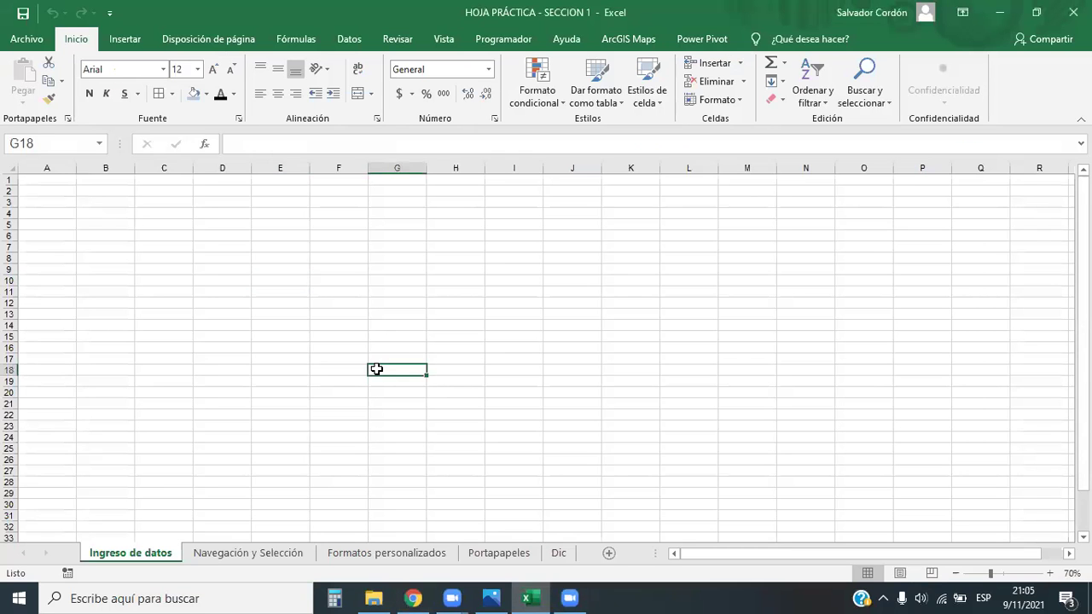
ctrl+scroll(375, 373, up, 3)
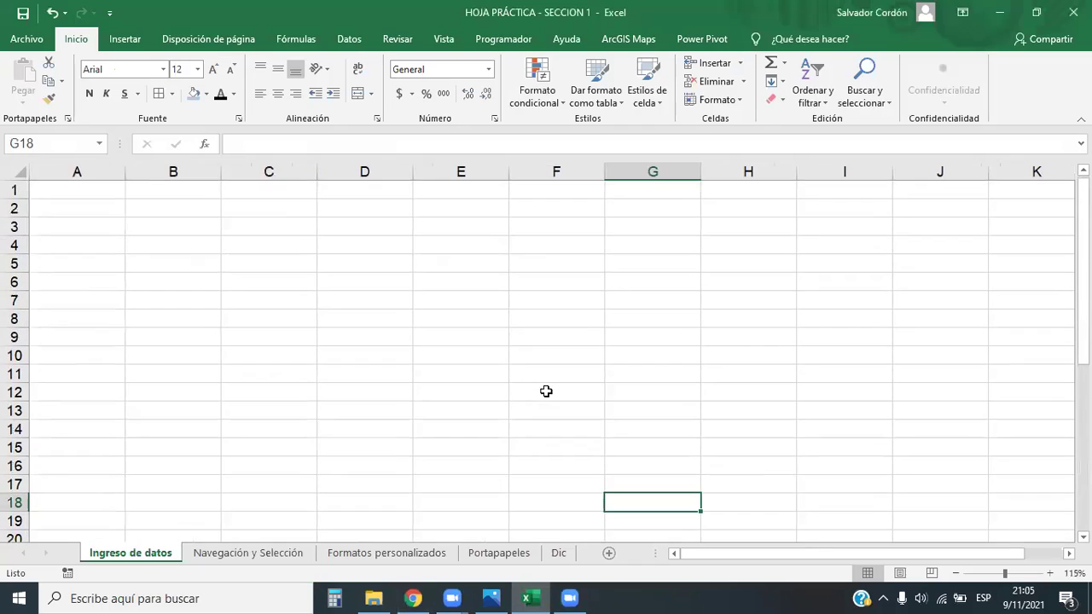
click(394, 358)
click(259, 248)
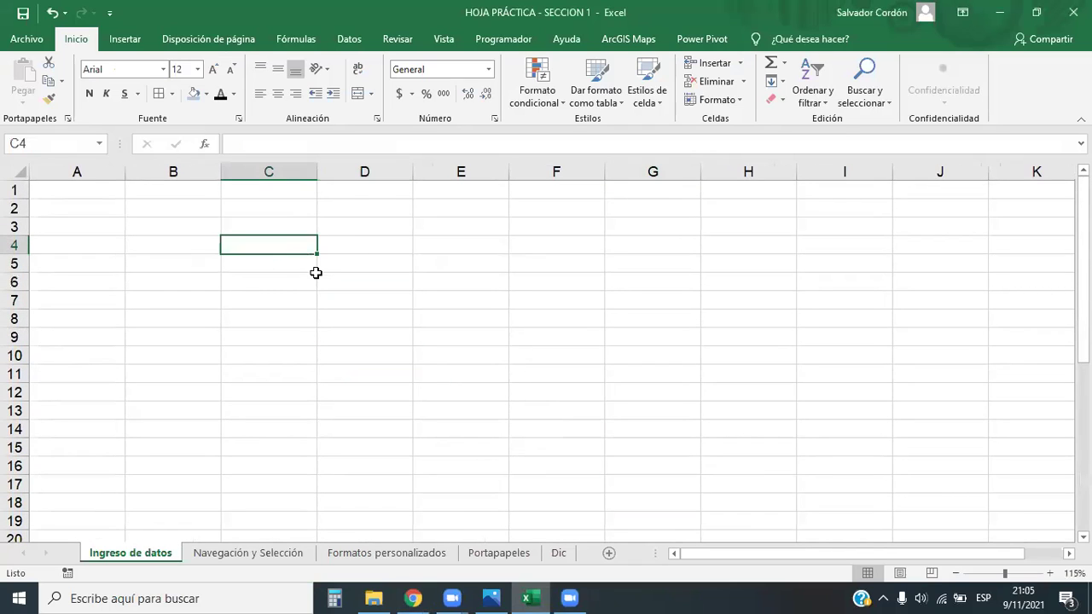
click(291, 261)
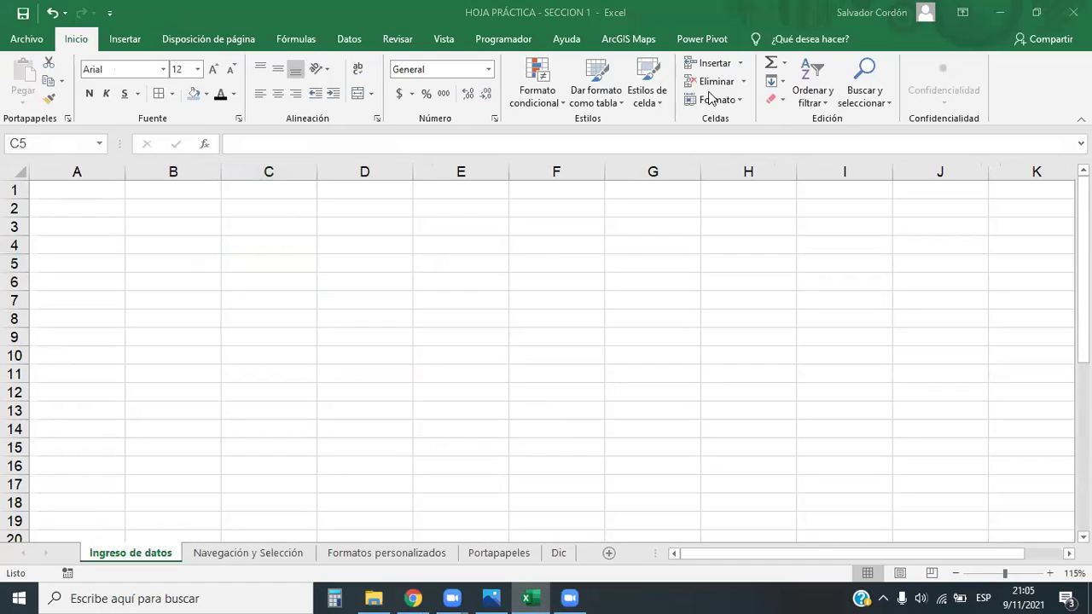
click(195, 207)
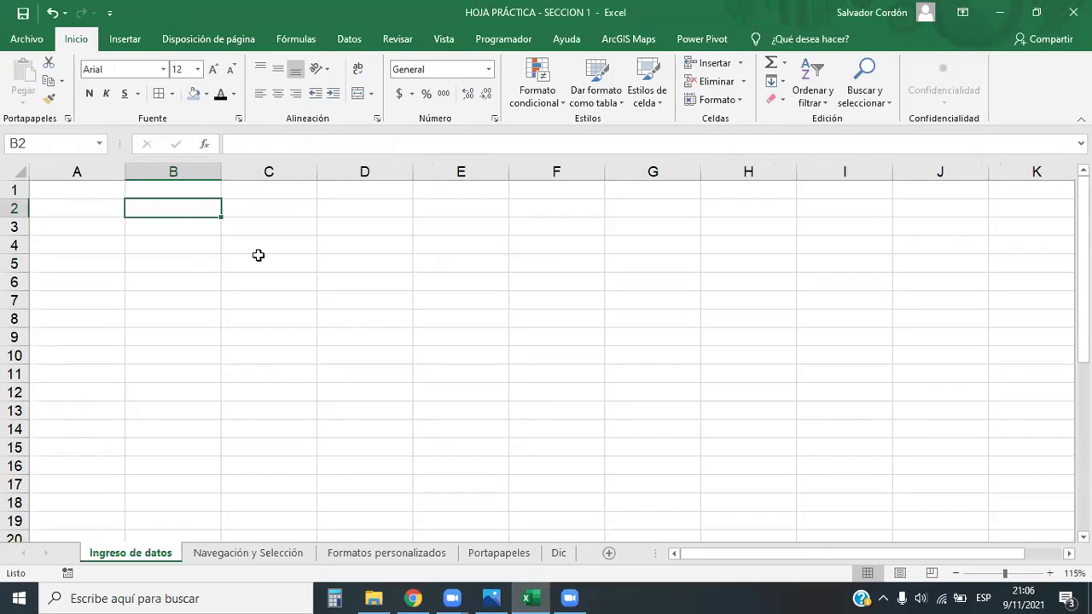
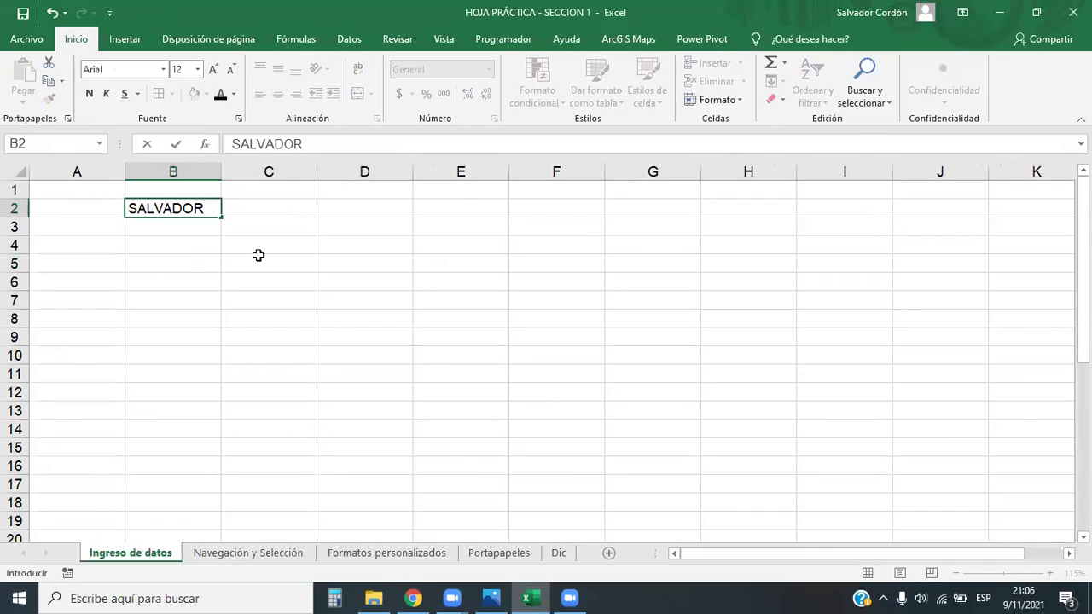
Enter the person's full name in B2, correcting a typo, and zoom in to about 205%
key(Return)
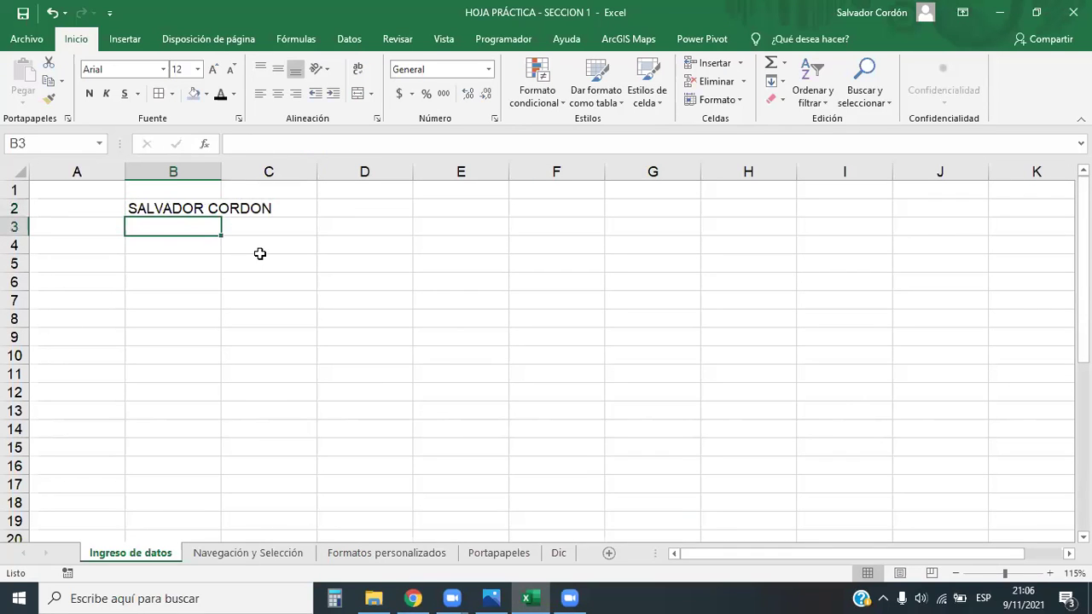
ctrl+scroll(260, 253, up, 5)
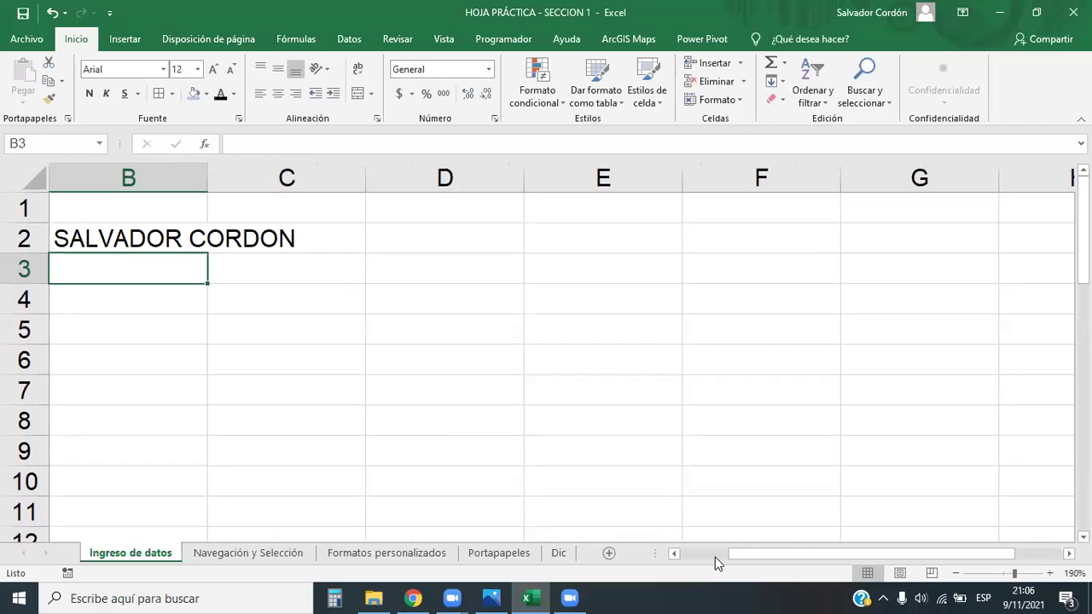
drag(716, 558, 609, 558)
ctrl+scroll(458, 333, up, 1)
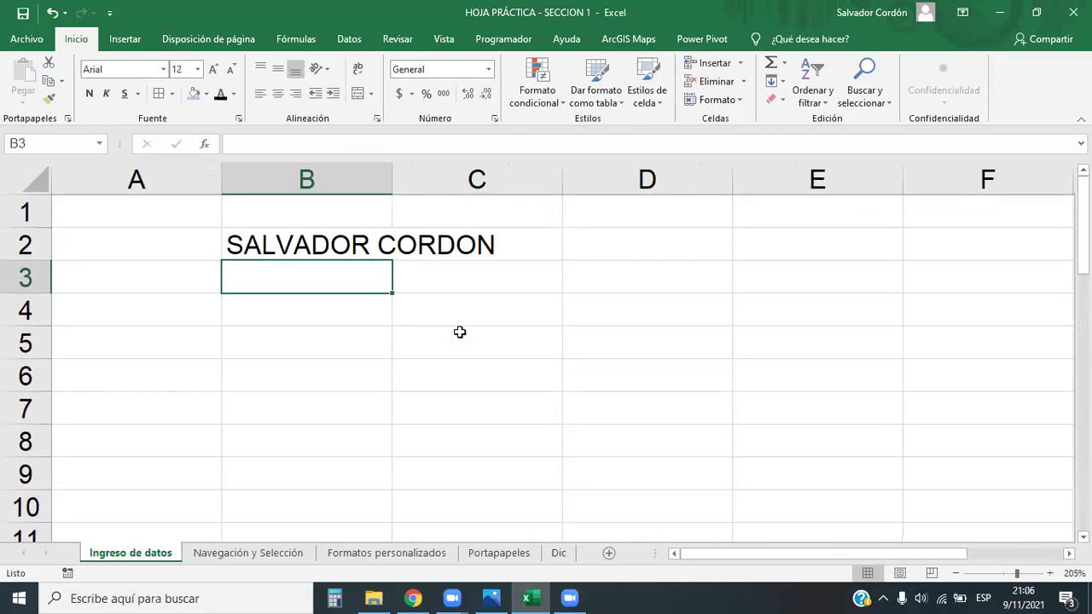
click(358, 248)
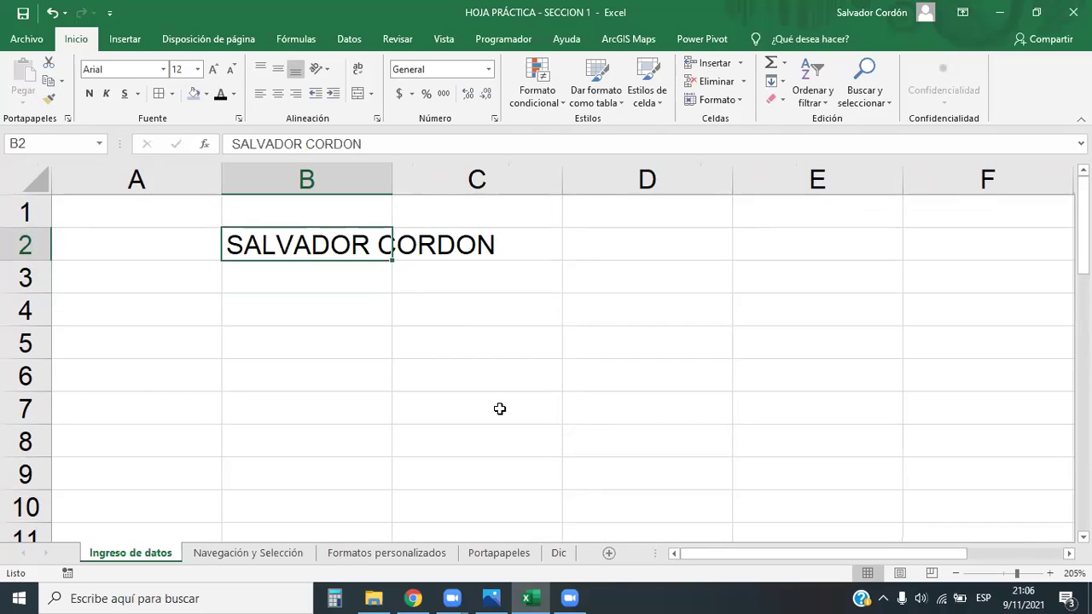
click(501, 409)
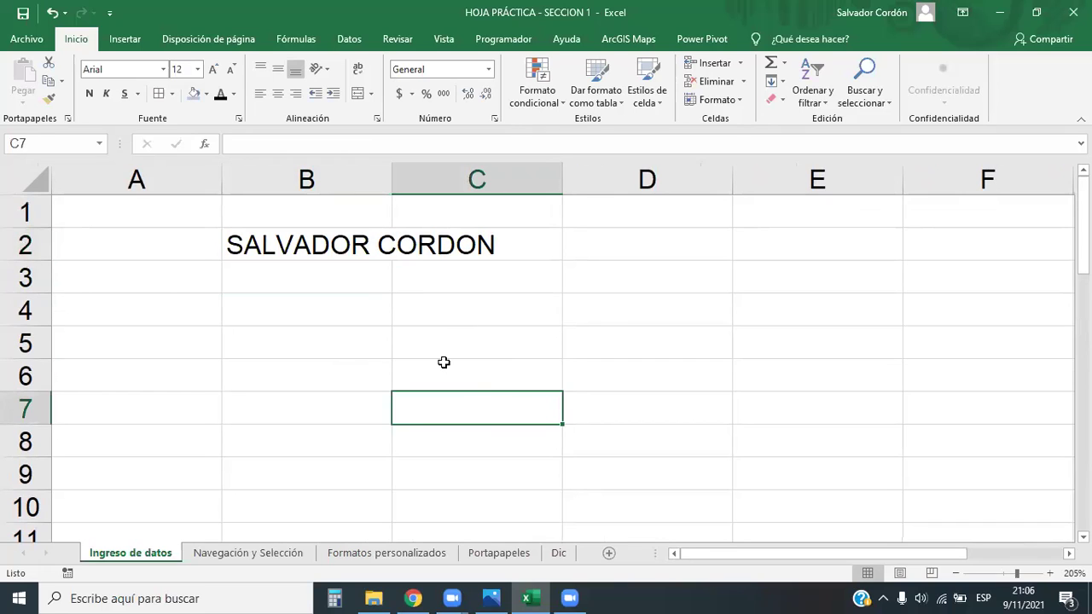
click(343, 248)
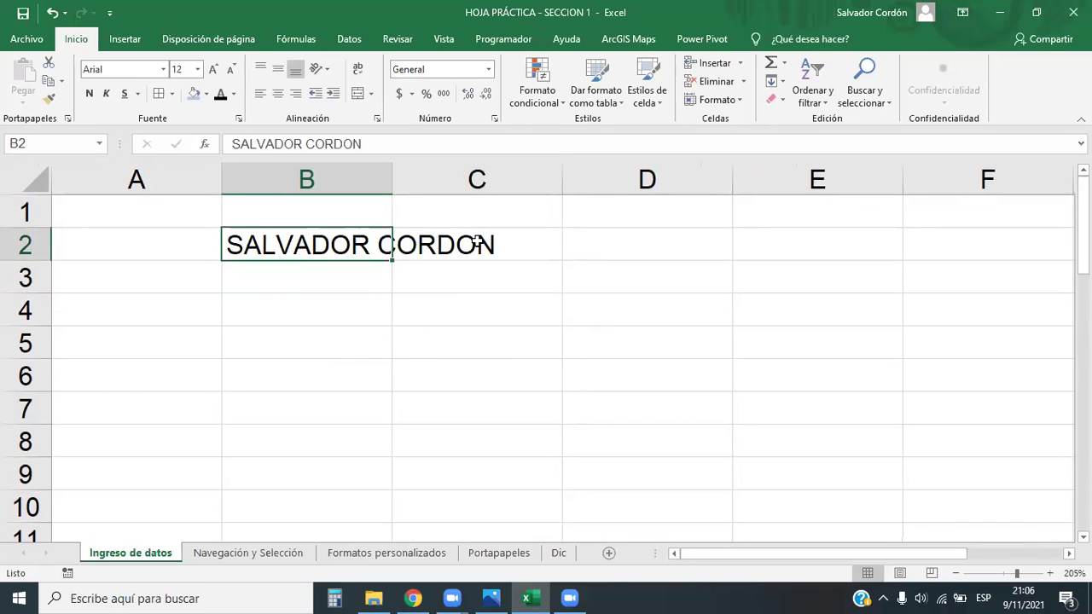
click(476, 309)
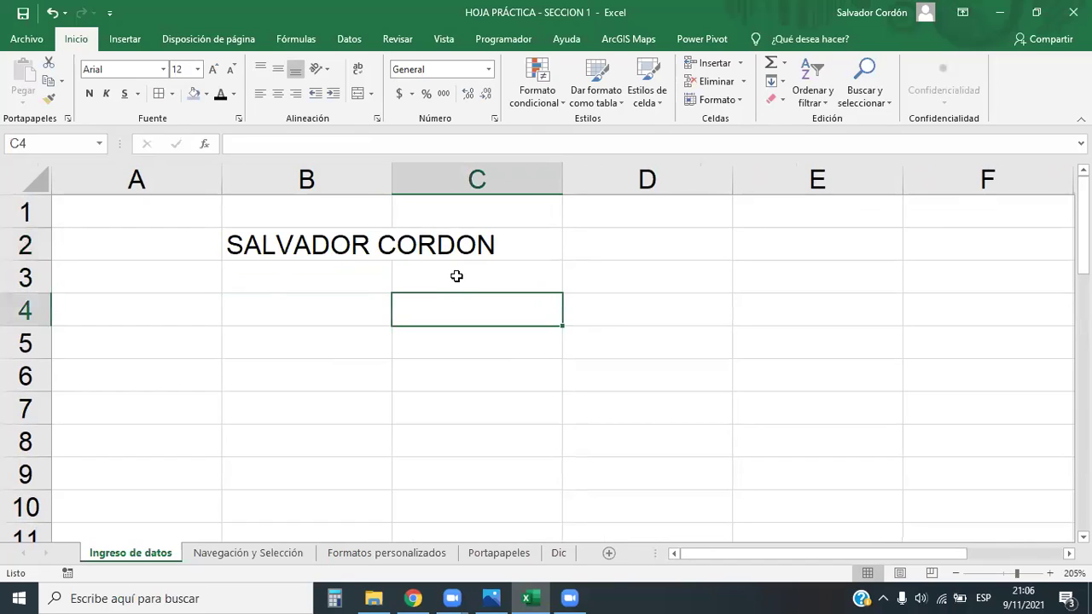
click(450, 246)
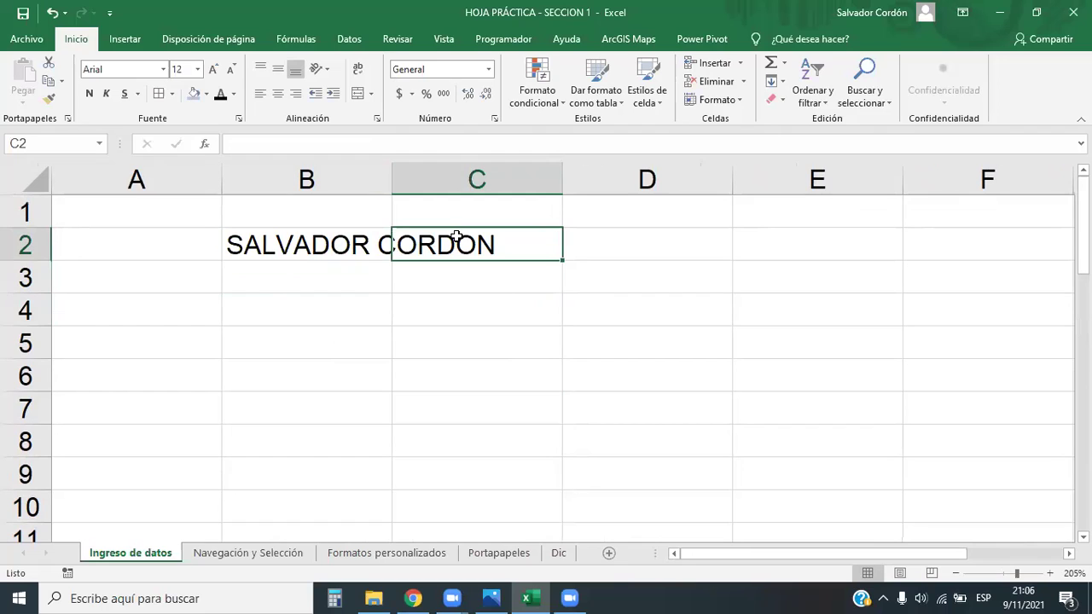
click(228, 145)
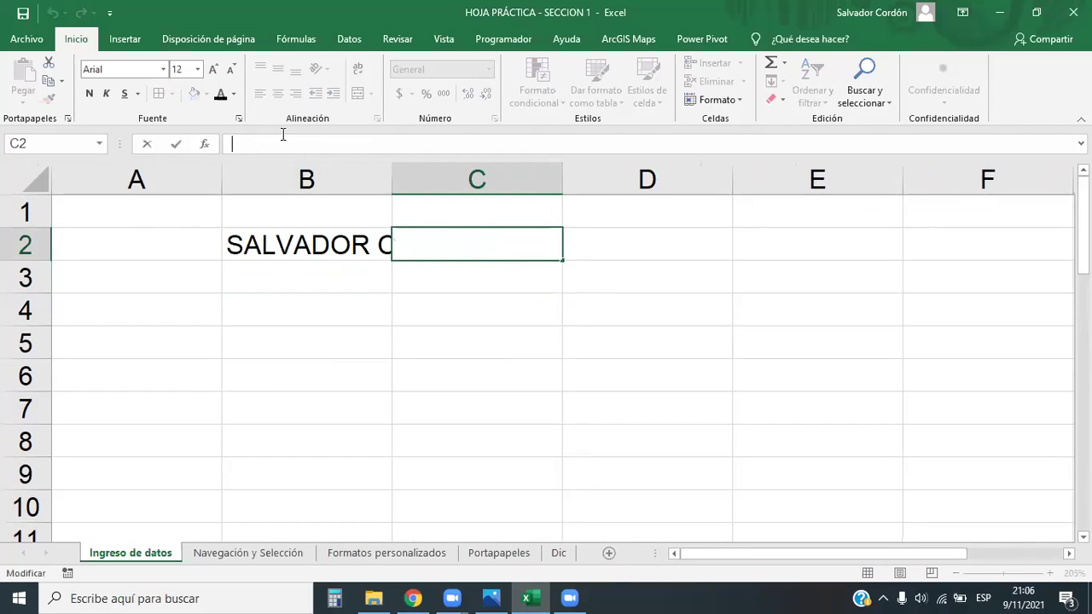
click(510, 340)
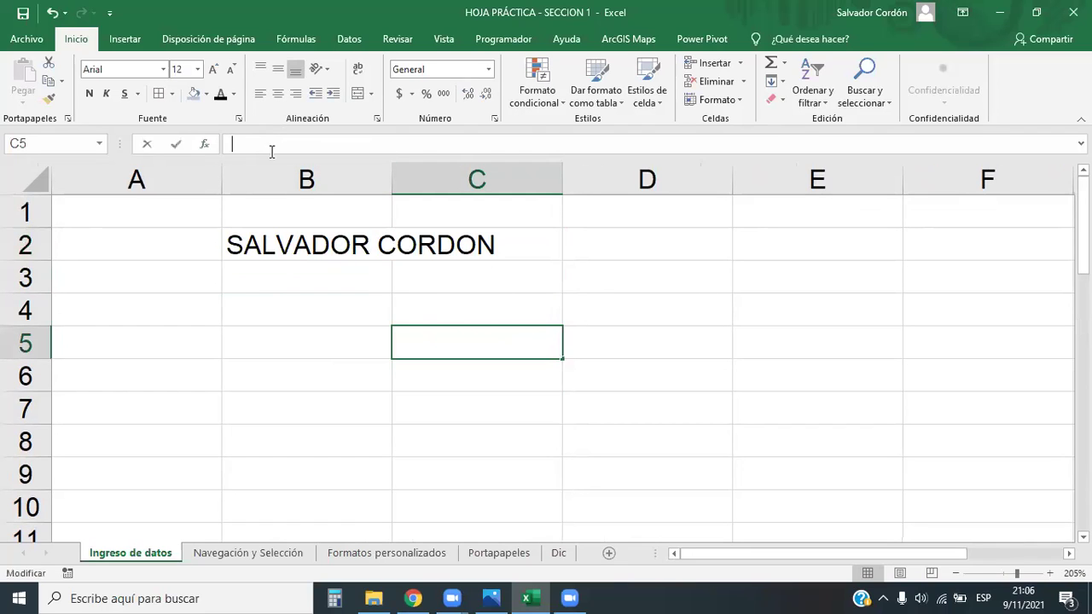
click(316, 245)
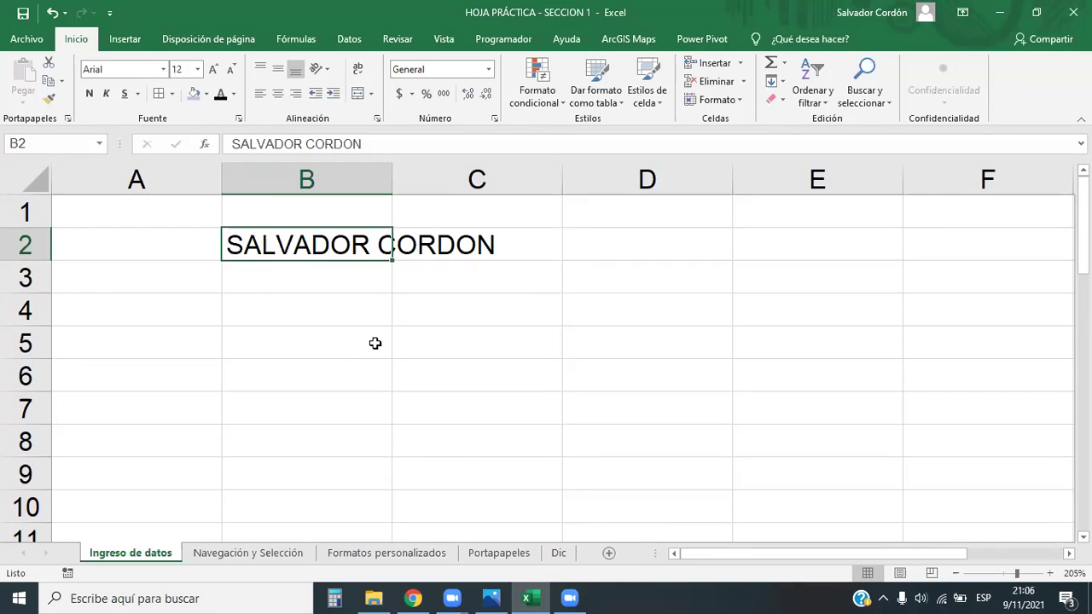
click(428, 330)
click(367, 242)
click(499, 243)
click(568, 384)
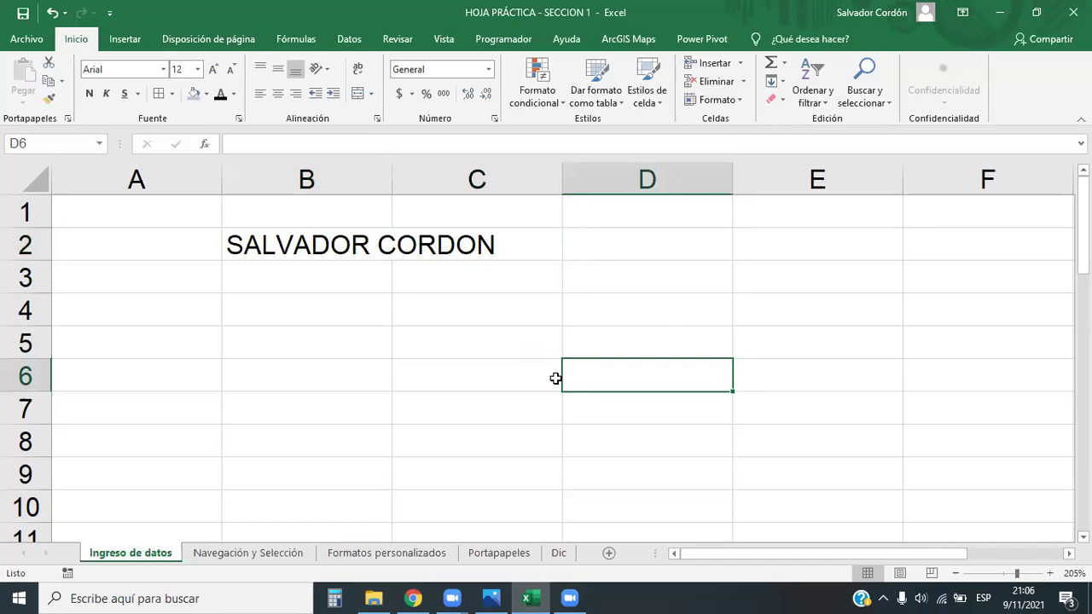
click(438, 343)
click(486, 250)
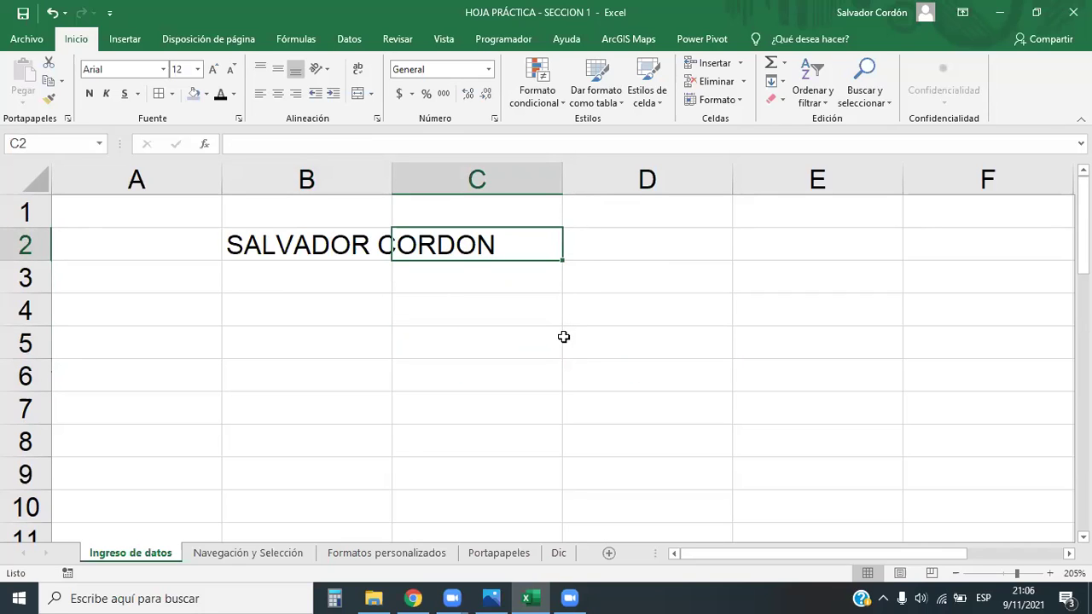
Enter 30 in C2 and confirm the name in B2 is now cut off at the column edge
text(30)
key(Return)
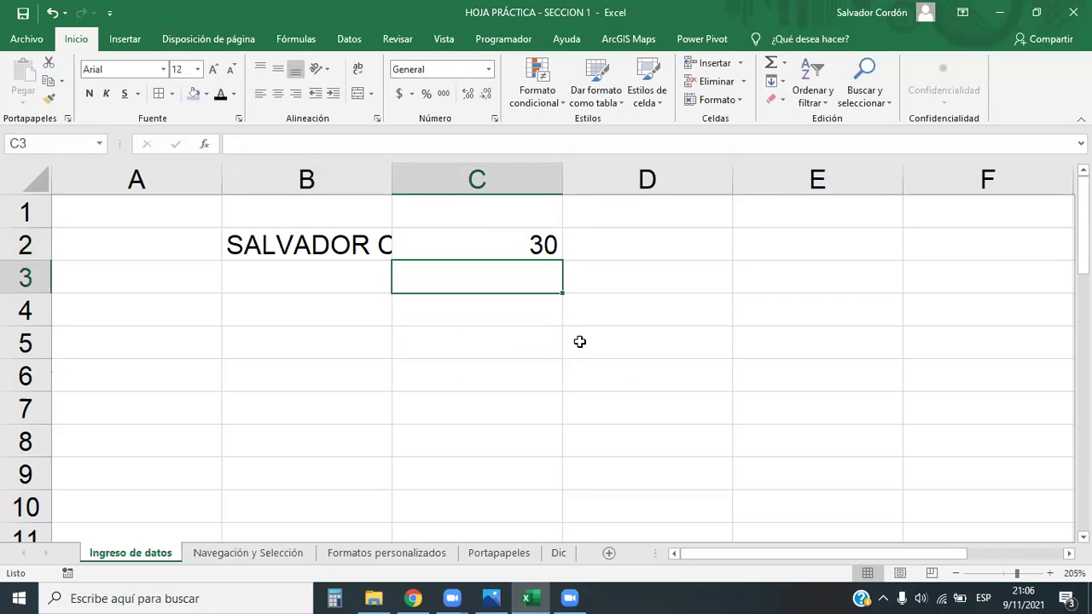
click(467, 362)
click(346, 250)
click(424, 246)
click(410, 312)
click(376, 241)
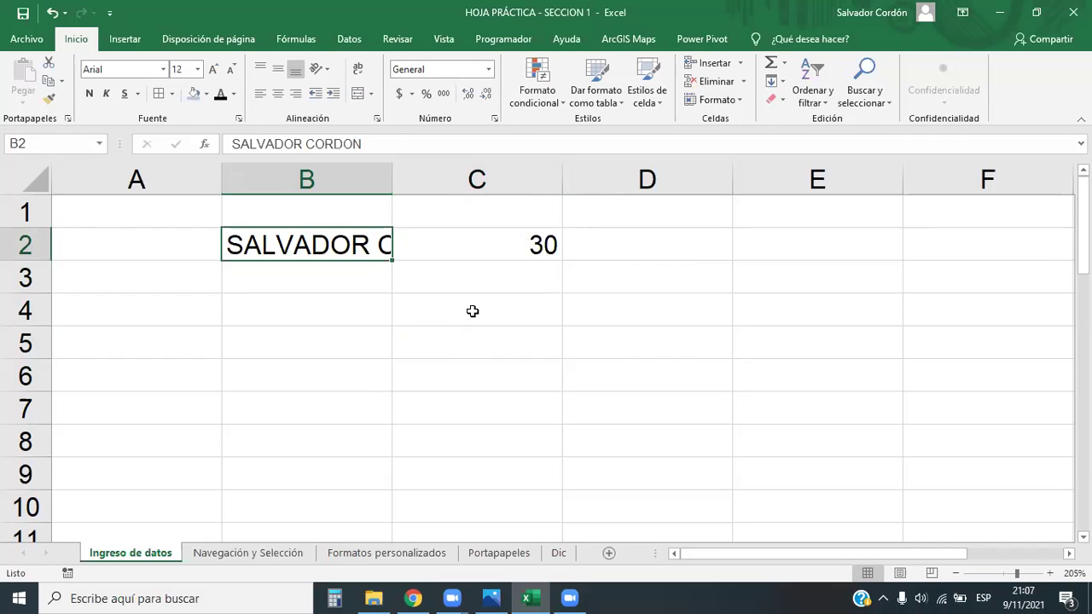
scroll(422, 318, down, 1)
scroll(421, 319, up, 1)
Widen column B to a width of 12.00
click(358, 183)
click(397, 178)
click(356, 183)
click(480, 178)
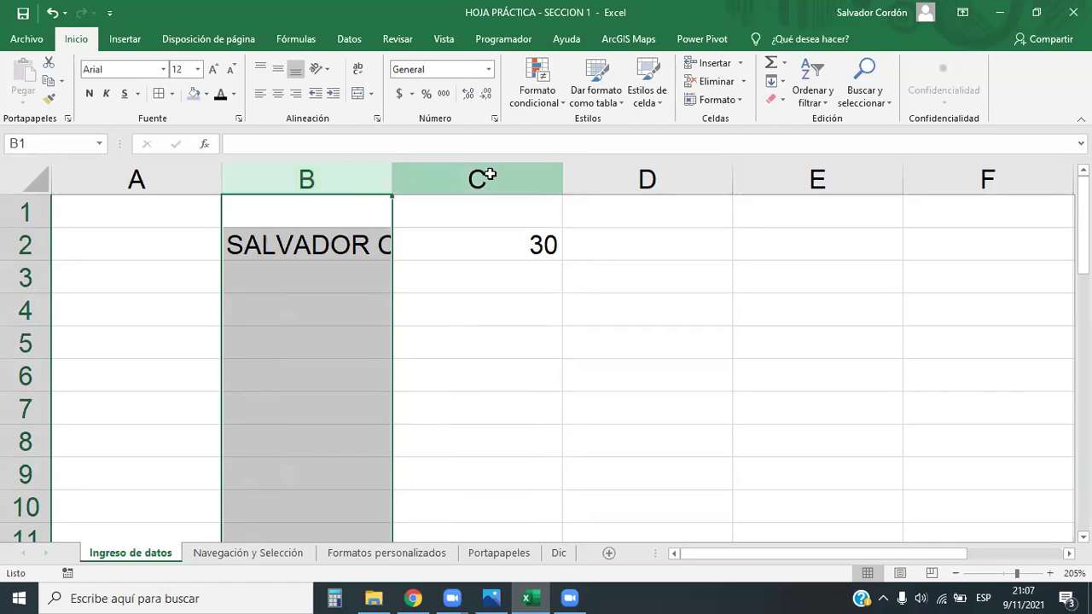
click(364, 174)
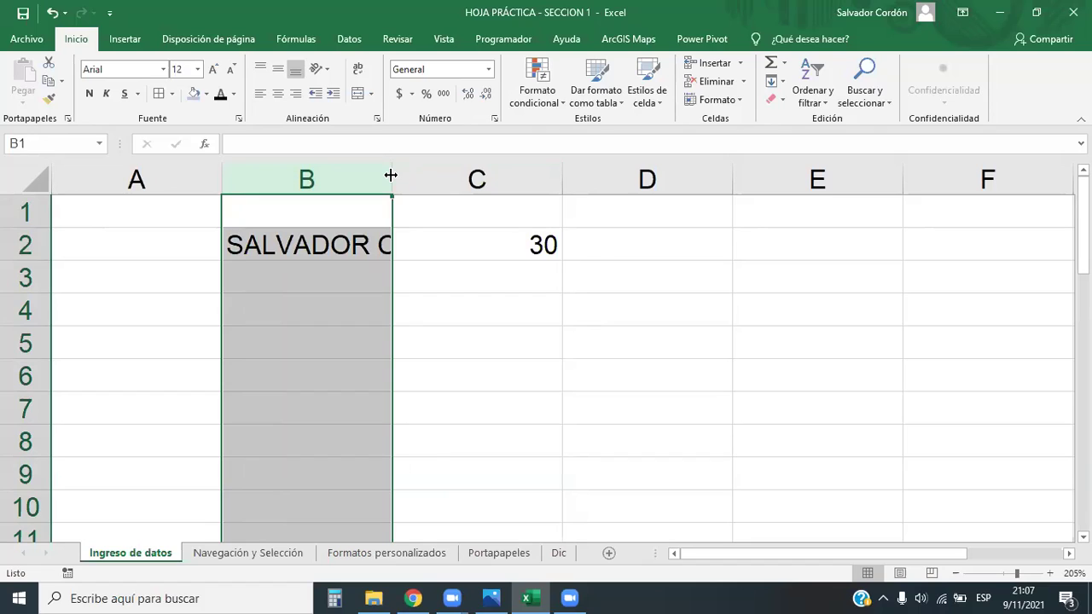
drag(391, 175, 391, 175)
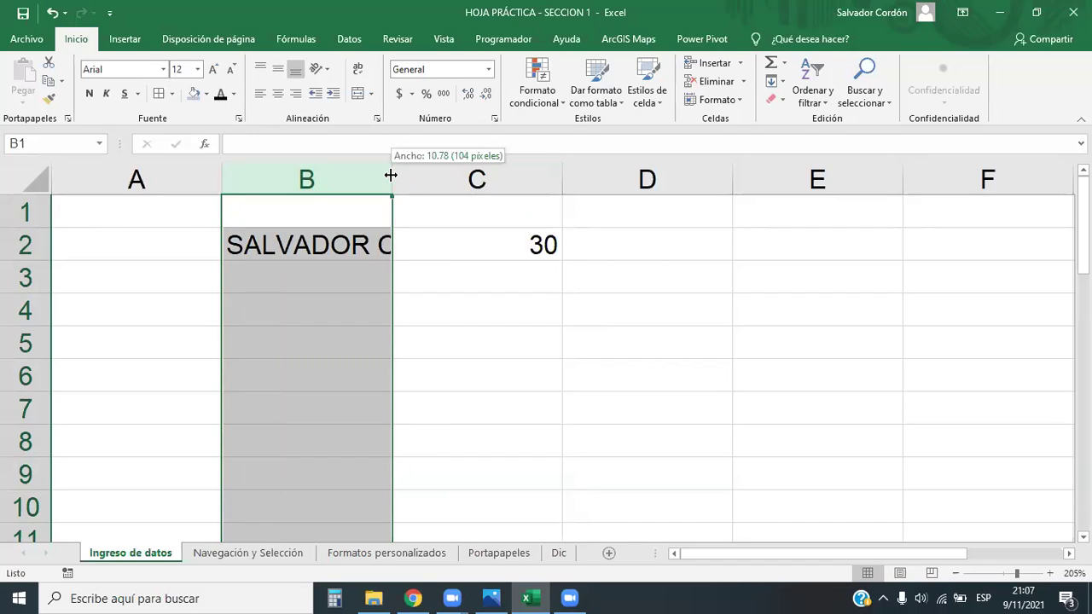
drag(391, 174, 391, 175)
drag(390, 175, 413, 175)
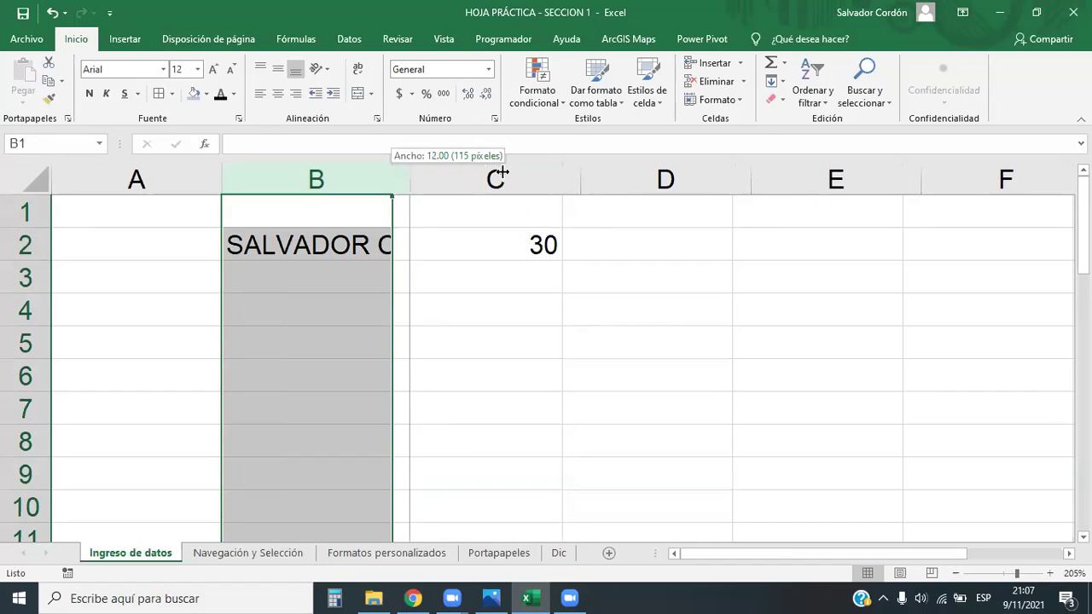
Keep widening column B until the whole name in B2 shows beside the 30
drag(546, 184, 546, 184)
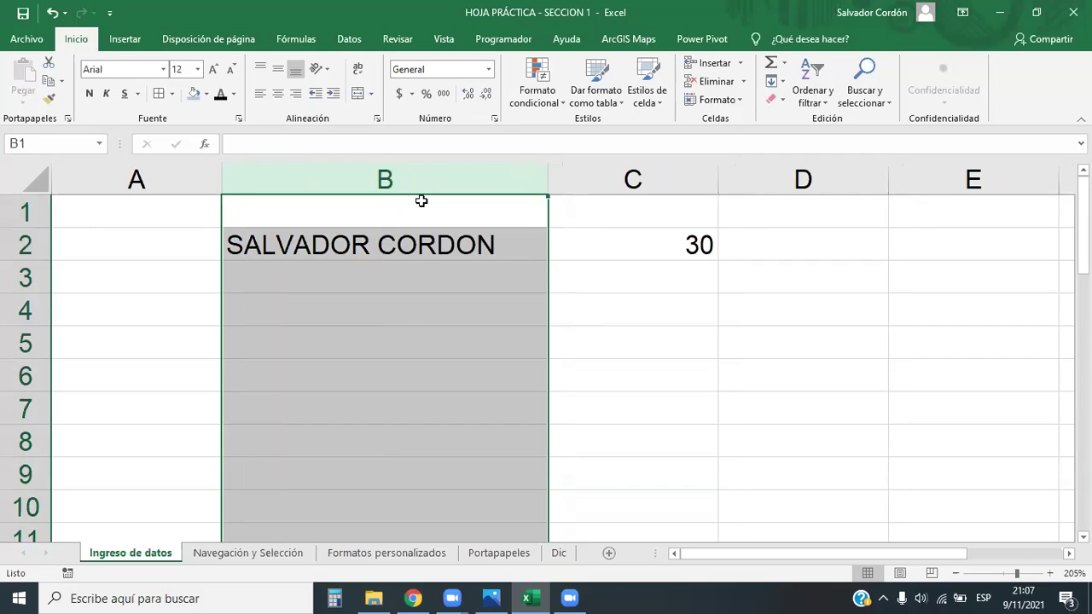
click(486, 310)
click(485, 179)
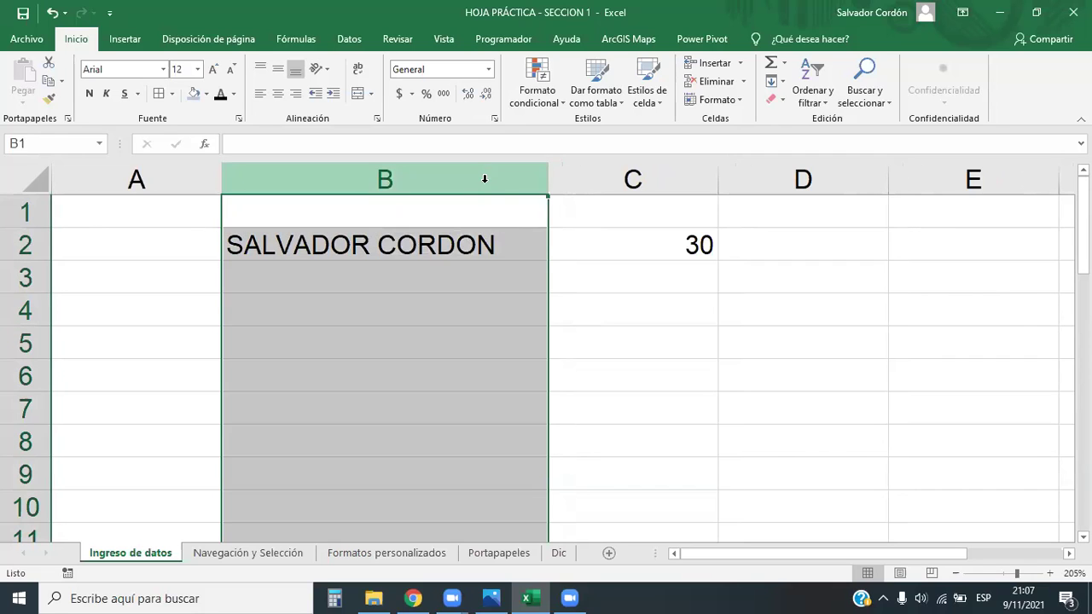
click(587, 251)
click(408, 240)
click(471, 399)
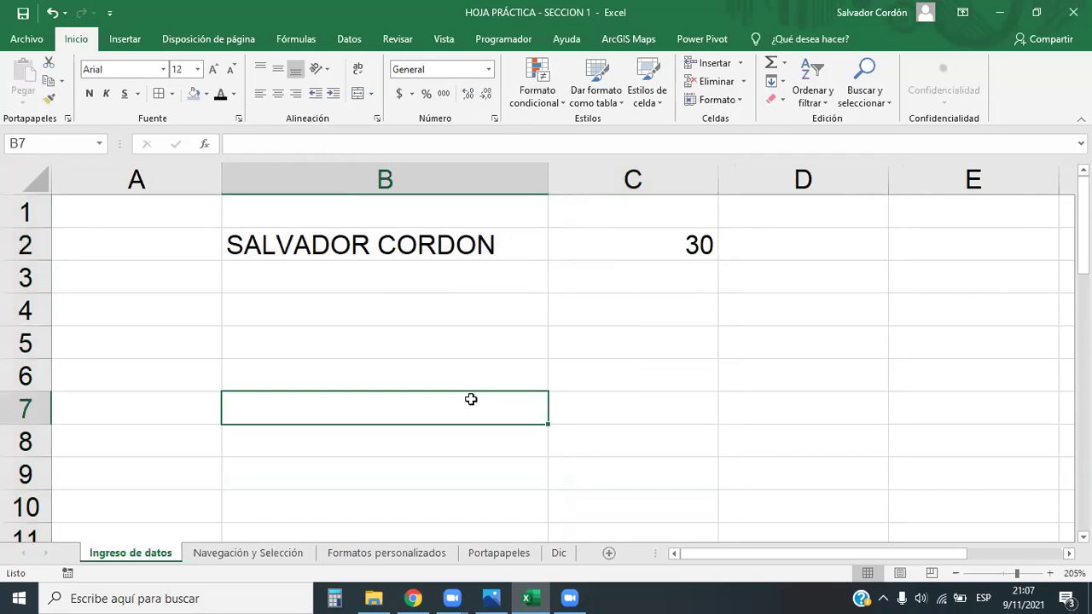
click(475, 253)
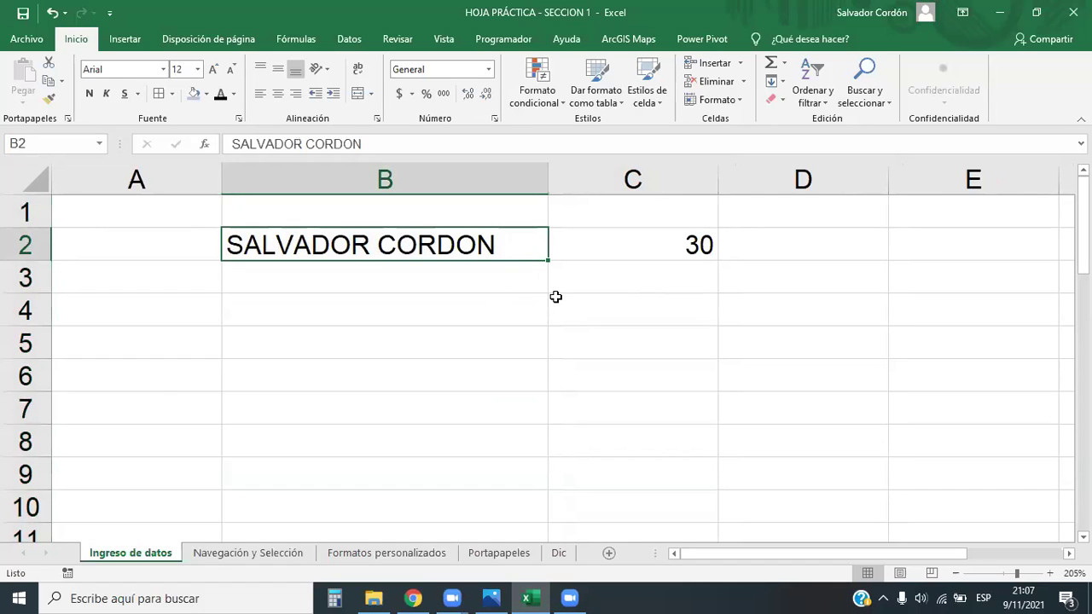
Undo the last two column-width changes so the name in B2 is cut off again
key(ctrl+z)
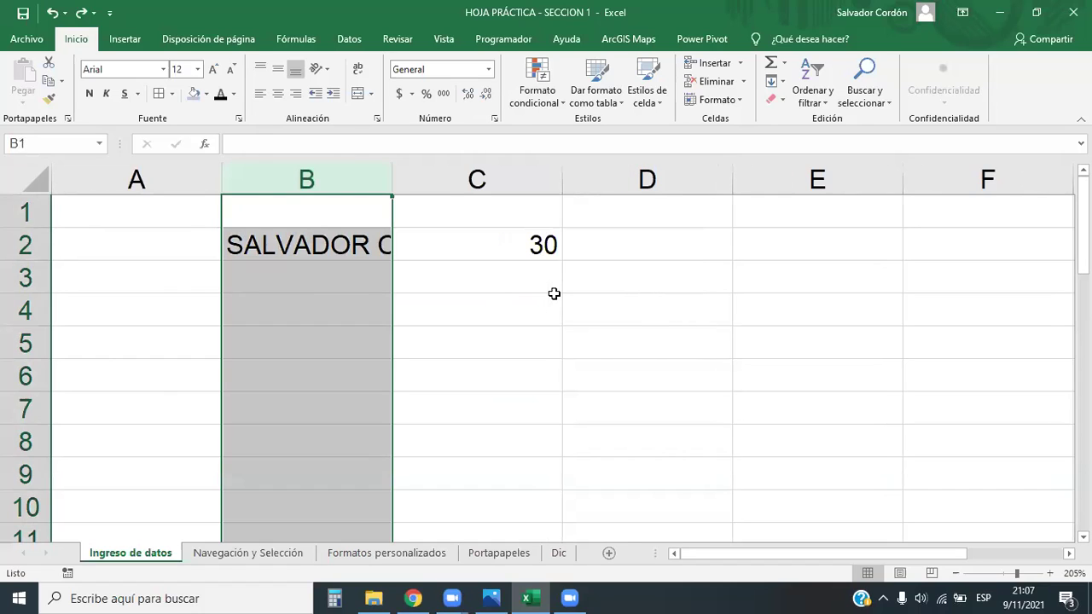
key(ctrl+z)
click(358, 254)
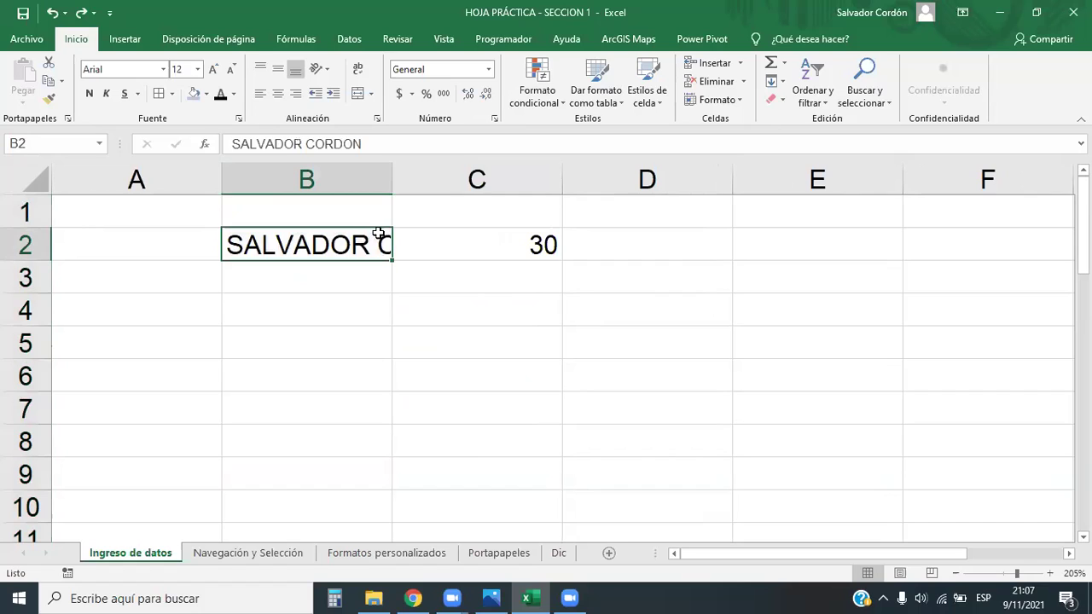
AutoFit column B to the full name in B2
click(384, 177)
click(400, 175)
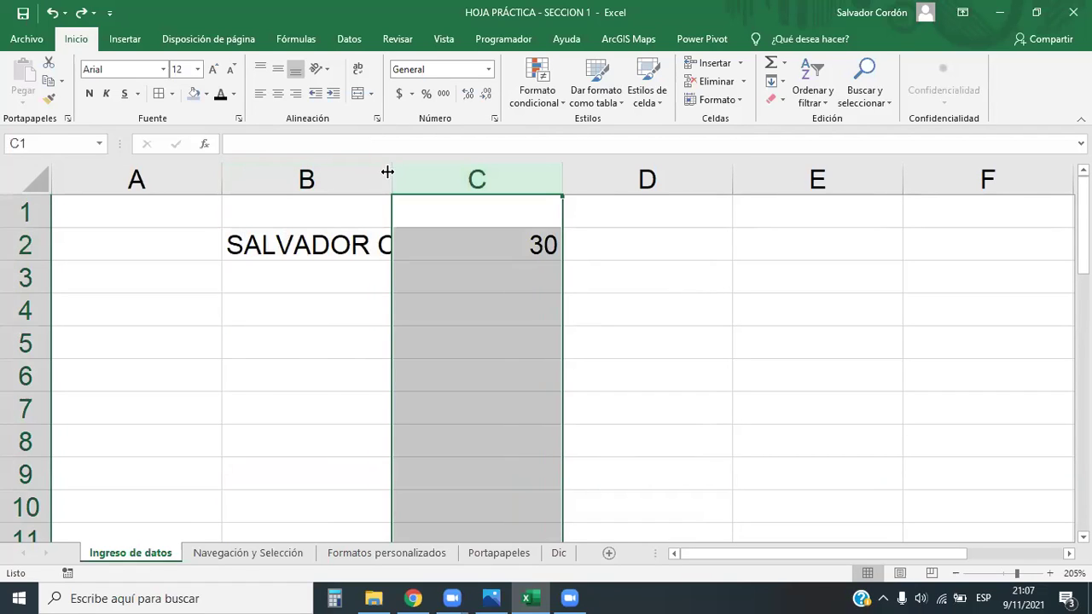
click(388, 290)
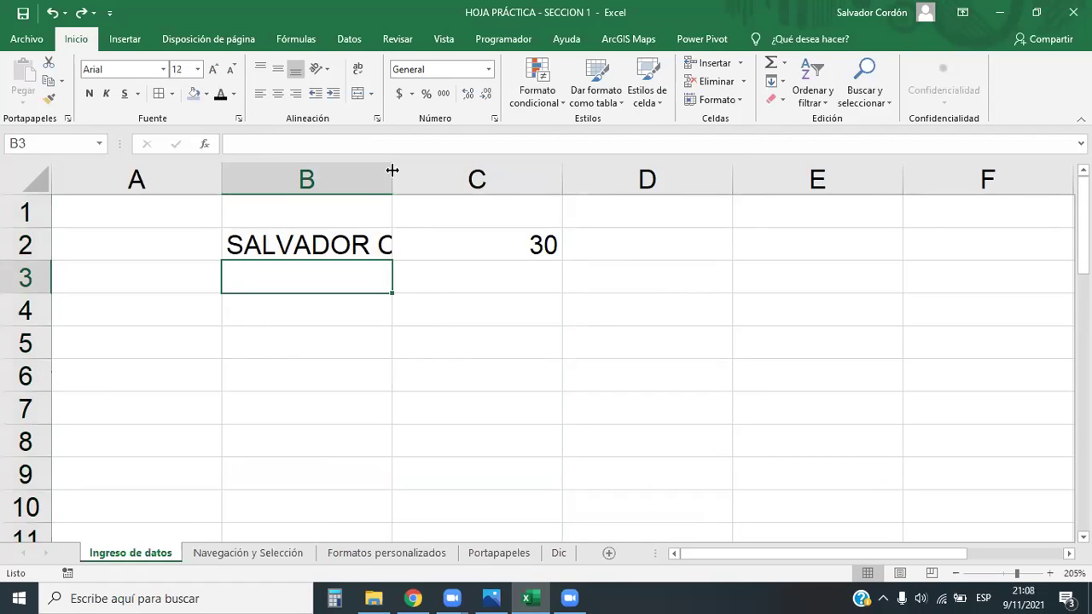
double_click(391, 168)
click(441, 383)
click(450, 249)
click(509, 384)
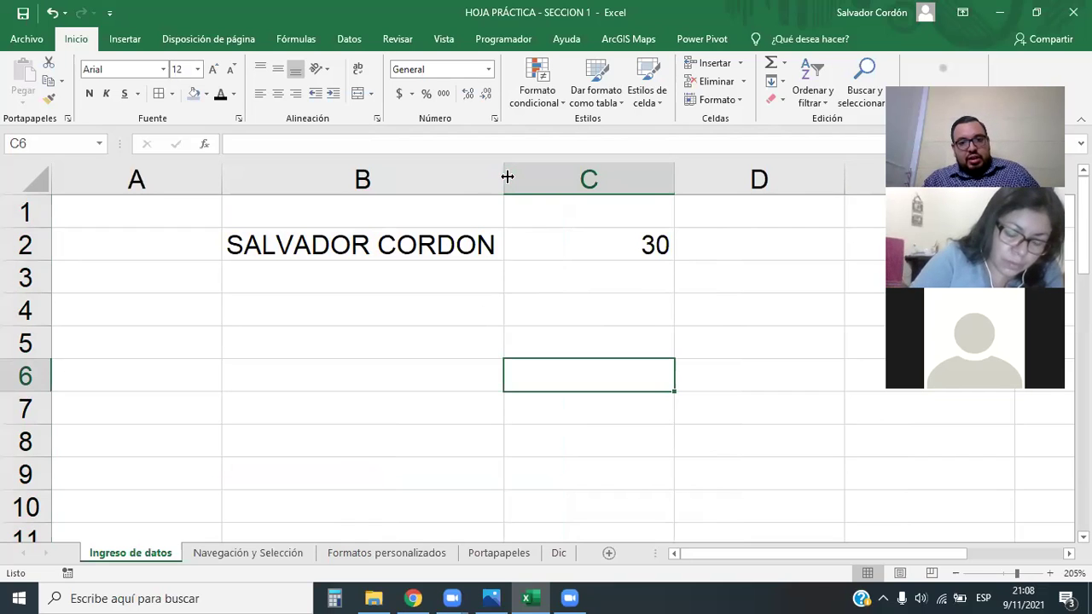
AutoFit column C tightly around the 30 in C2
click(634, 180)
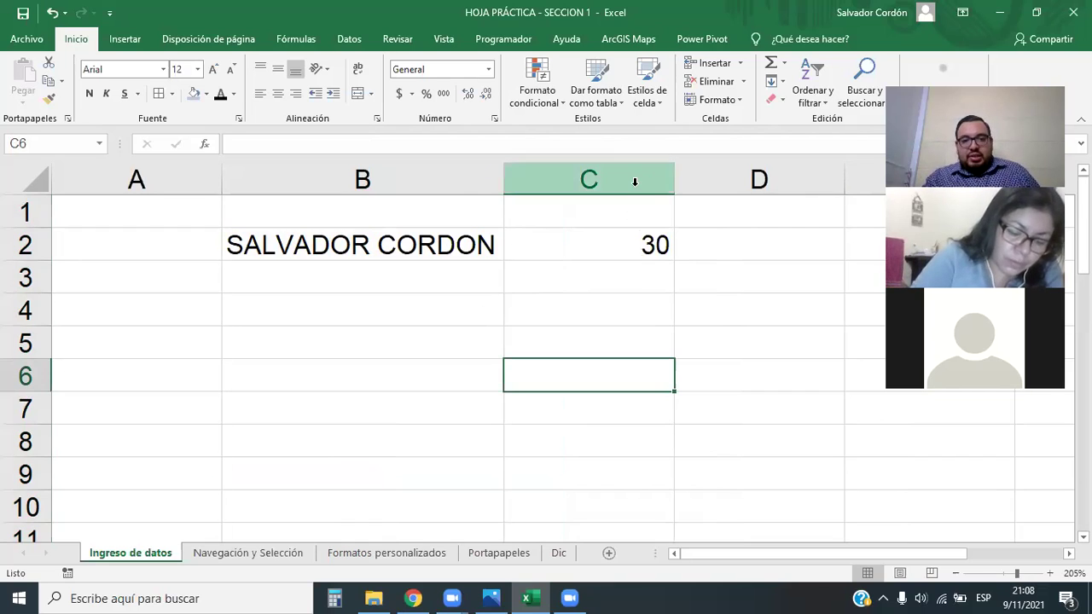
click(640, 245)
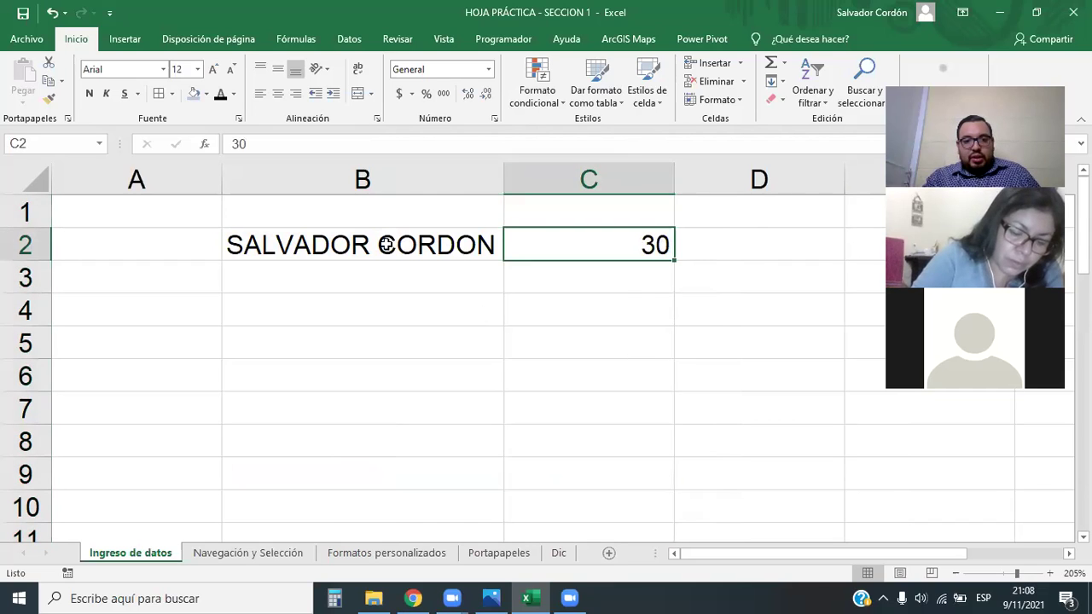
click(499, 245)
click(609, 334)
click(623, 242)
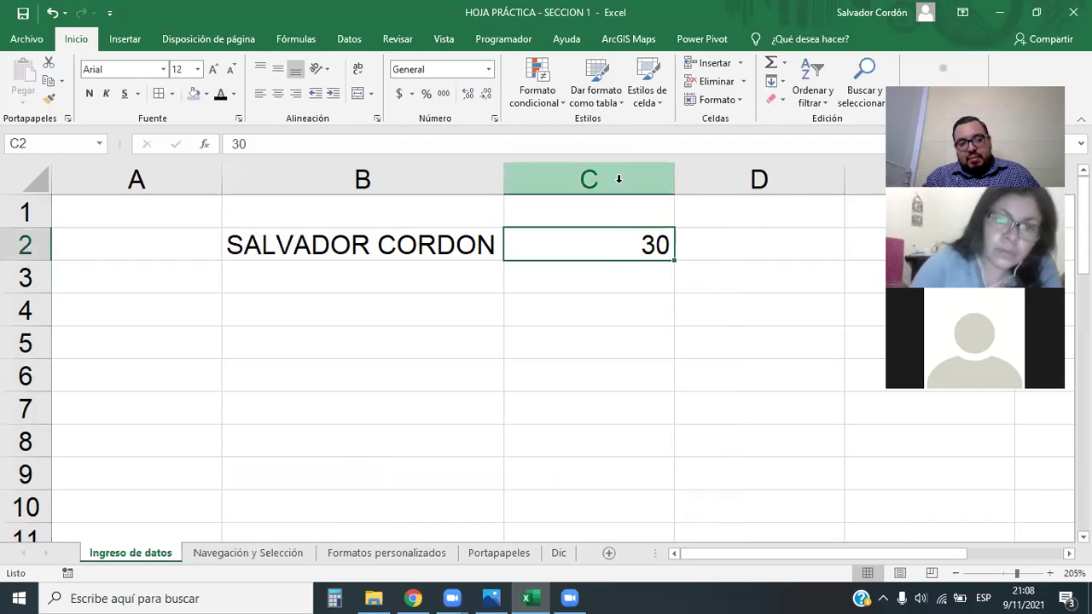
click(620, 179)
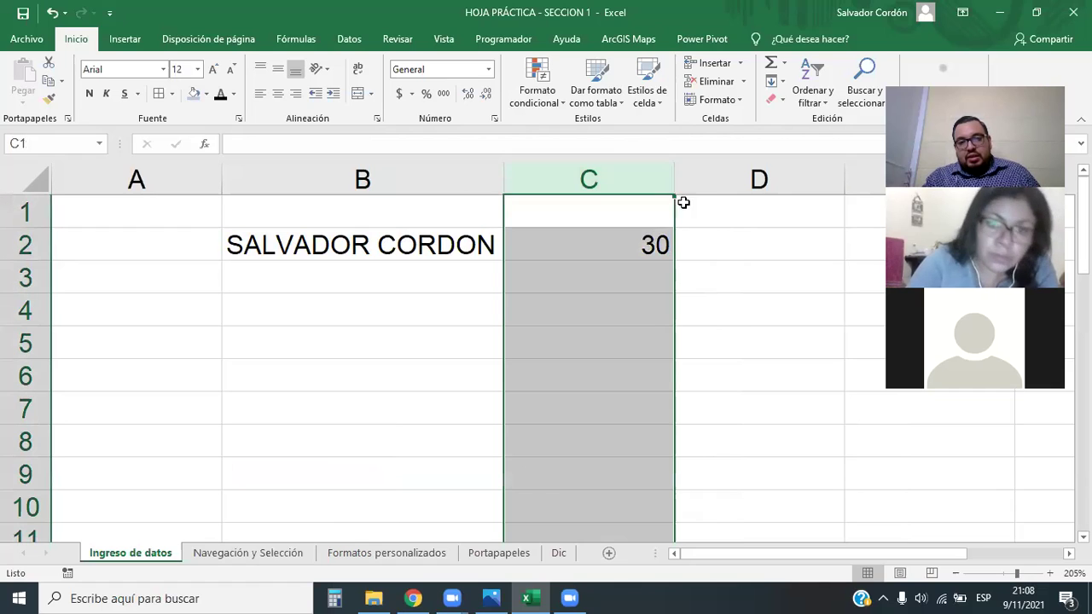
double_click(672, 172)
click(695, 400)
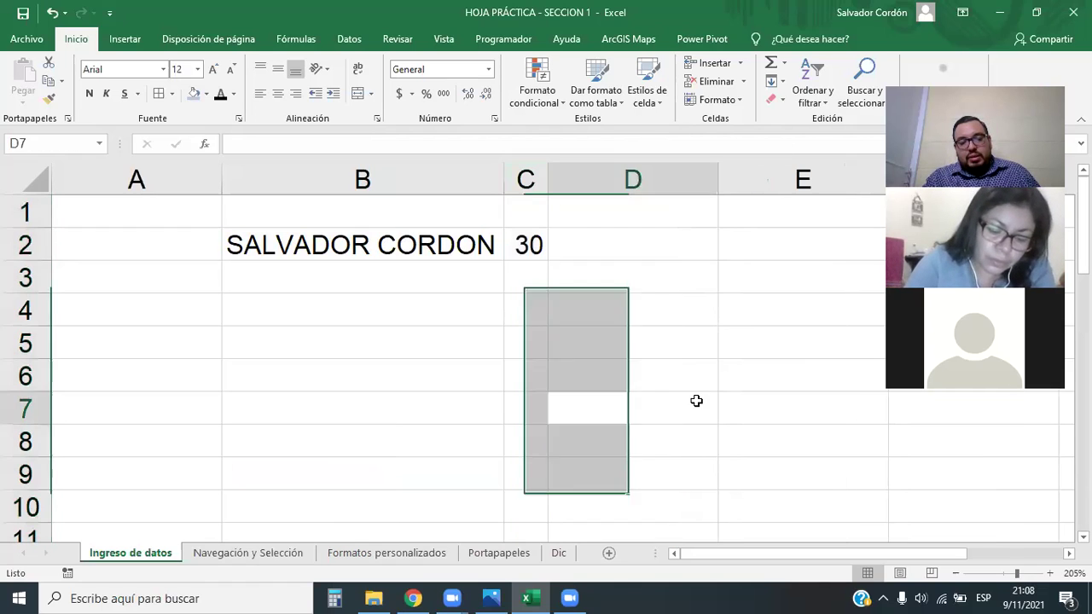
click(546, 247)
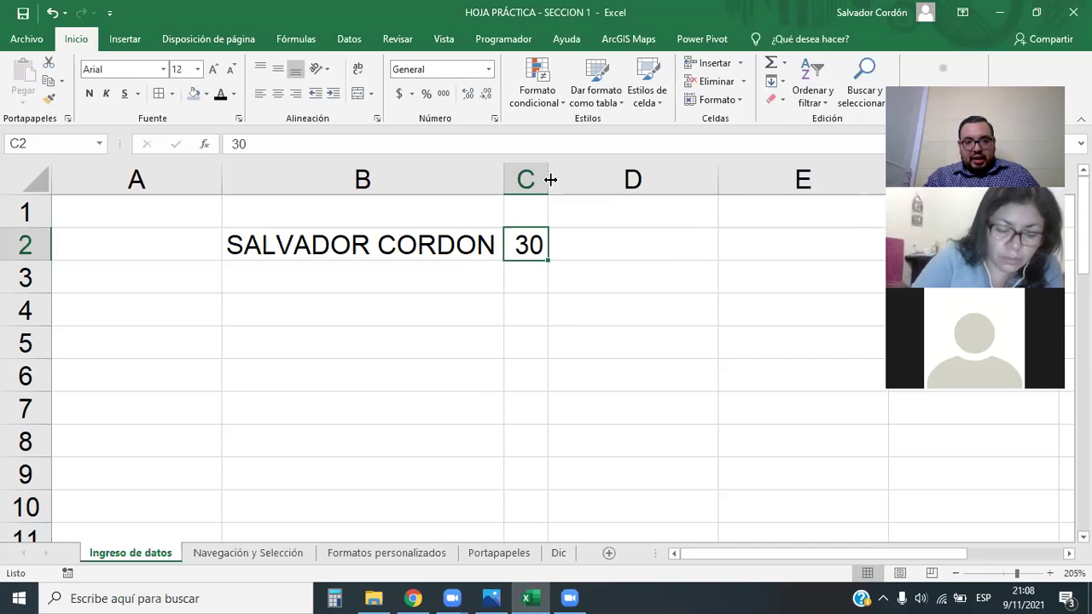
Widen column C and give columns C and D a matching moderate width
click(430, 277)
drag(547, 179, 589, 179)
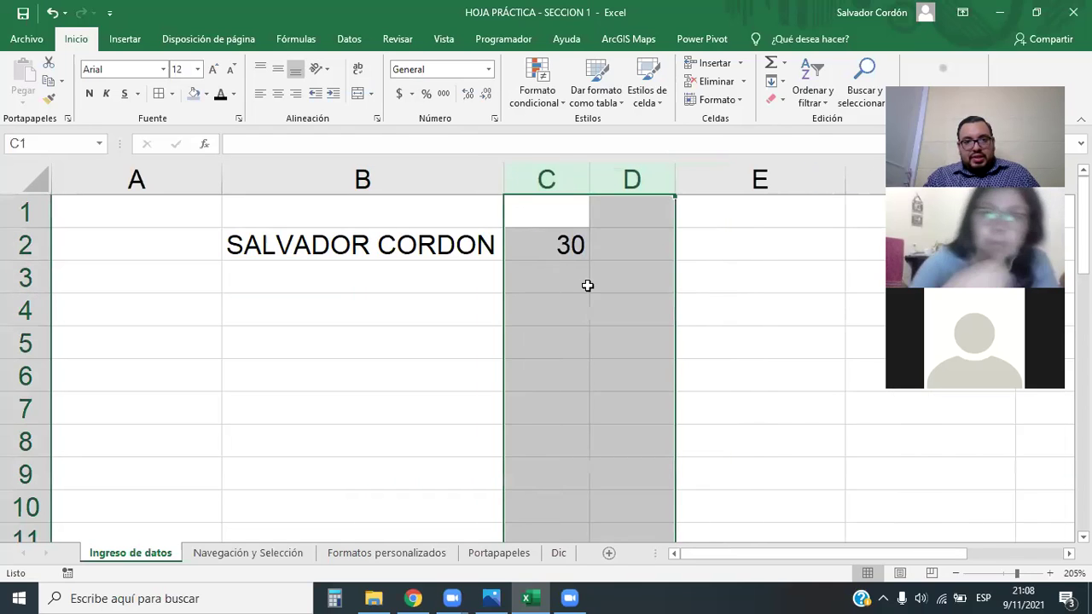
click(580, 281)
click(632, 179)
click(629, 275)
click(416, 250)
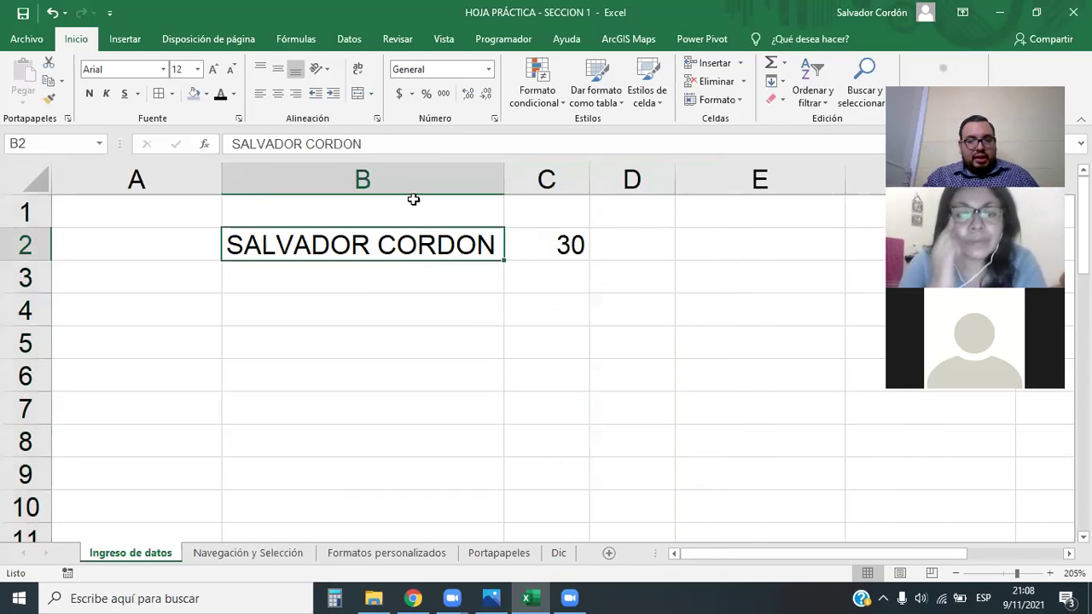
click(396, 141)
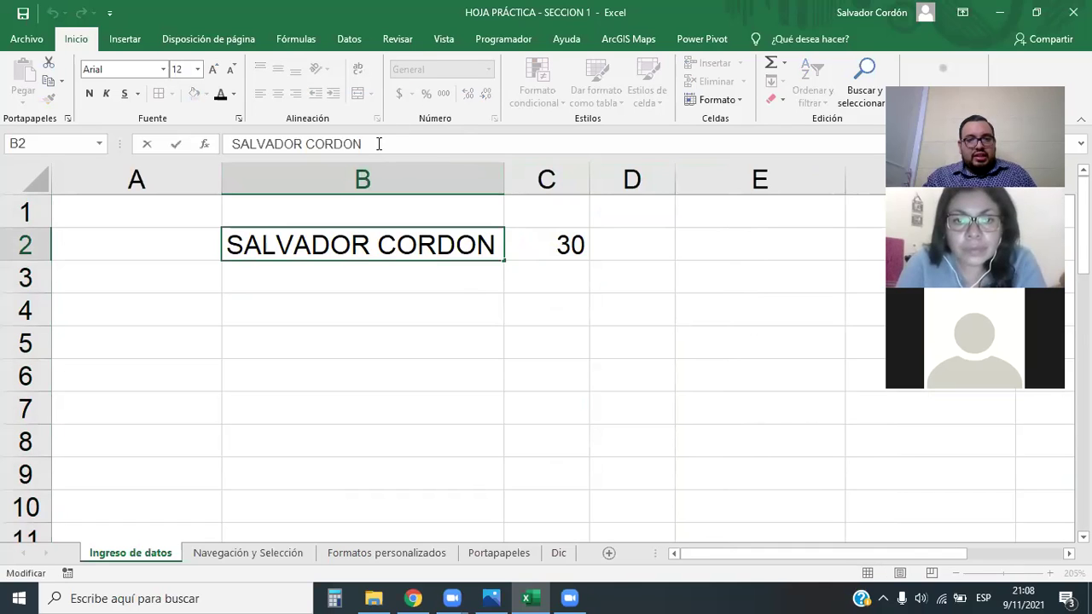
Copy the B2 name into B4 and append an extra surname to it
drag(379, 143, 227, 143)
right_click(270, 142)
click(329, 161)
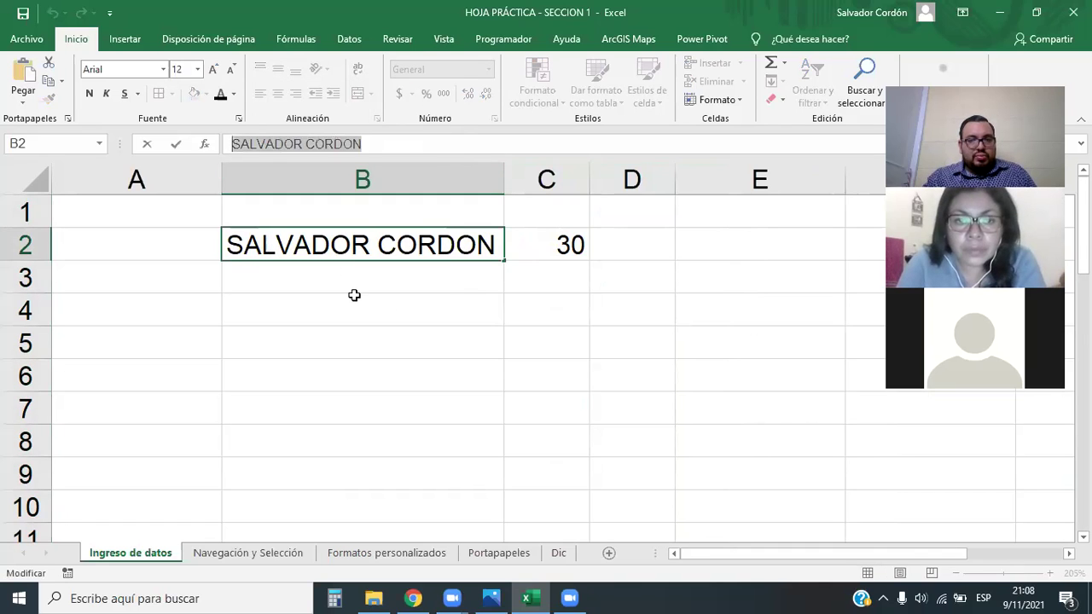
click(358, 313)
right_click(359, 314)
key(Escape)
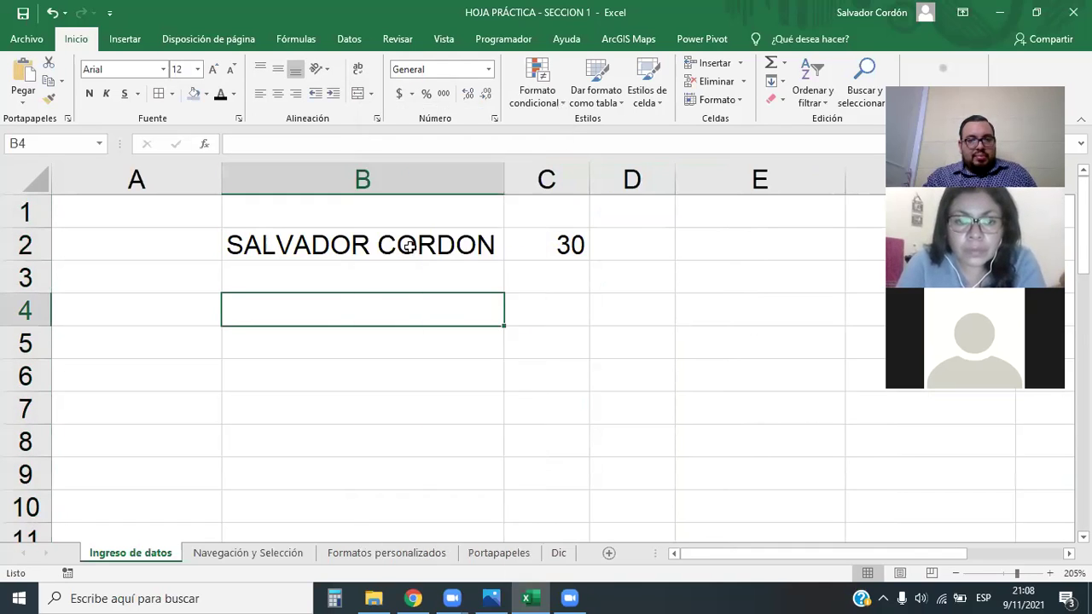
key(ctrl+v)
double_click(495, 312)
key(BackSpace)
key(BackSpace)
key(BackSpace)
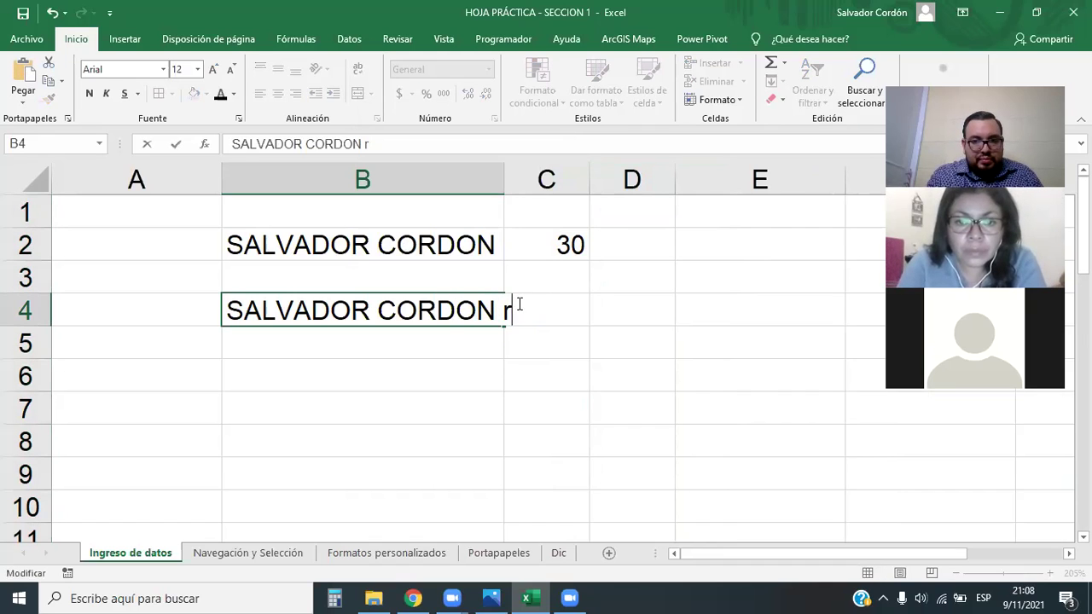
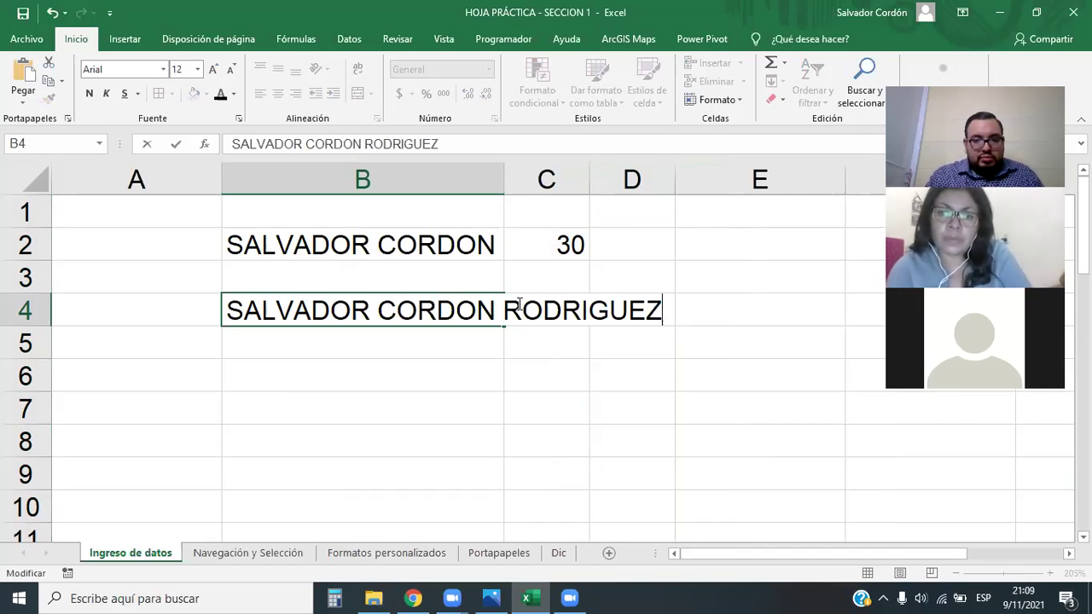
key(Return)
AutoFit column B to the longer name in B4
click(500, 451)
drag(504, 175, 444, 175)
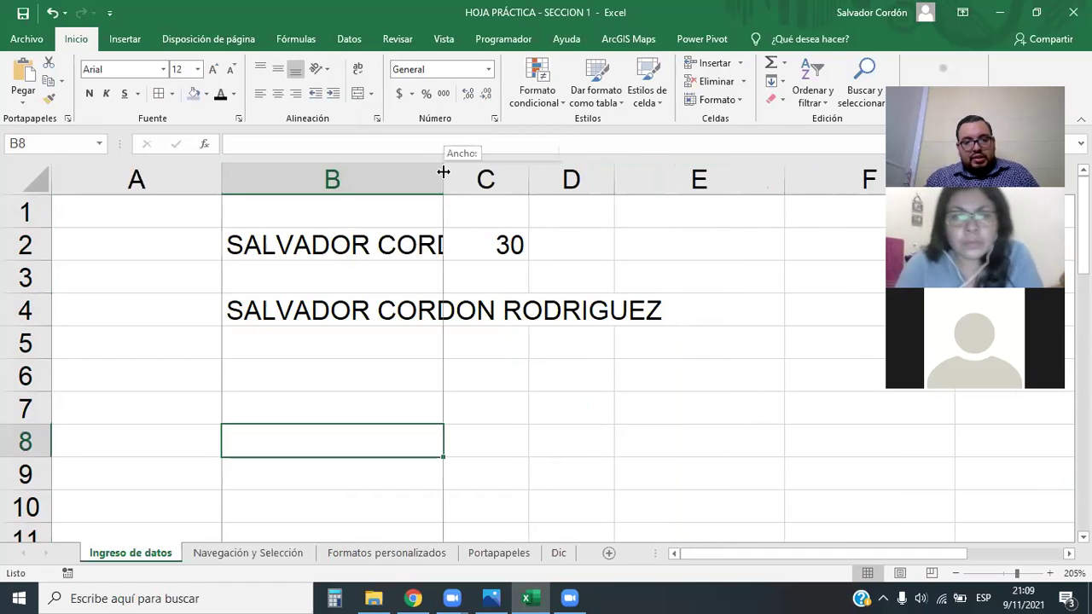
double_click(444, 174)
click(641, 415)
click(617, 311)
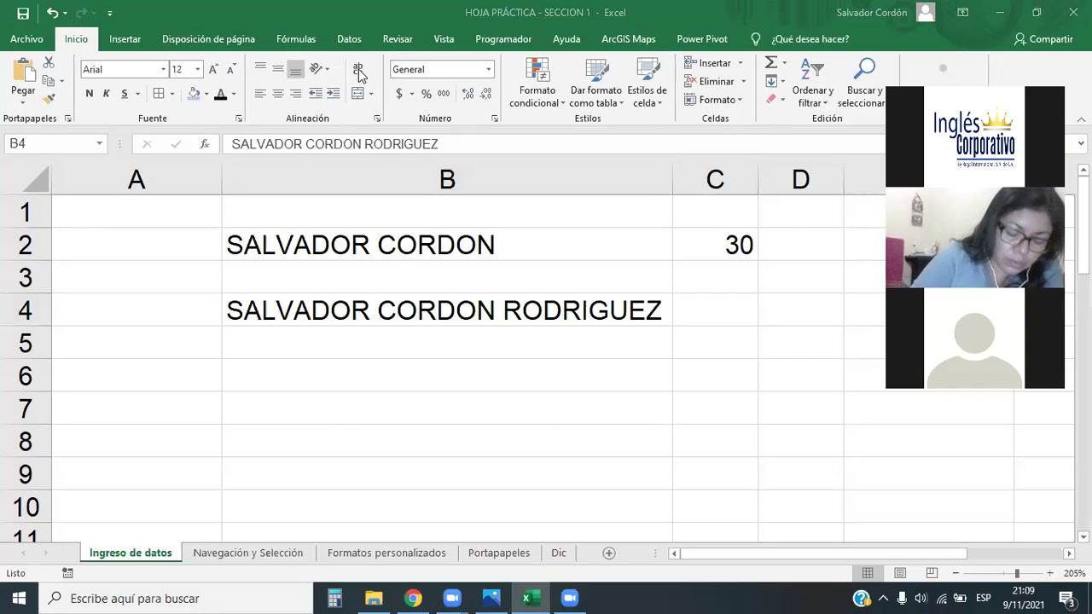
click(489, 309)
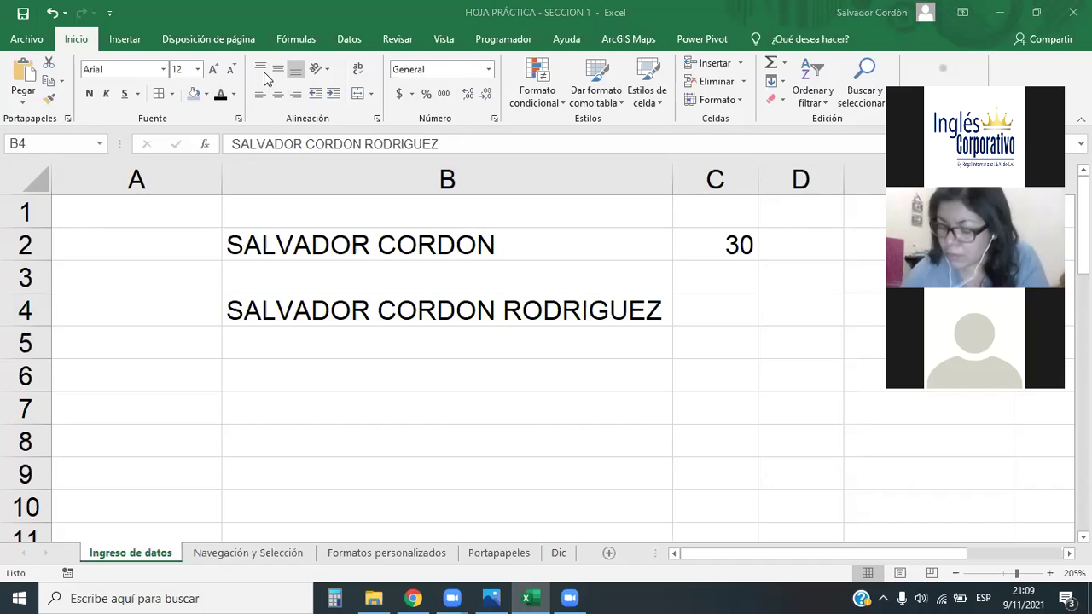
click(514, 308)
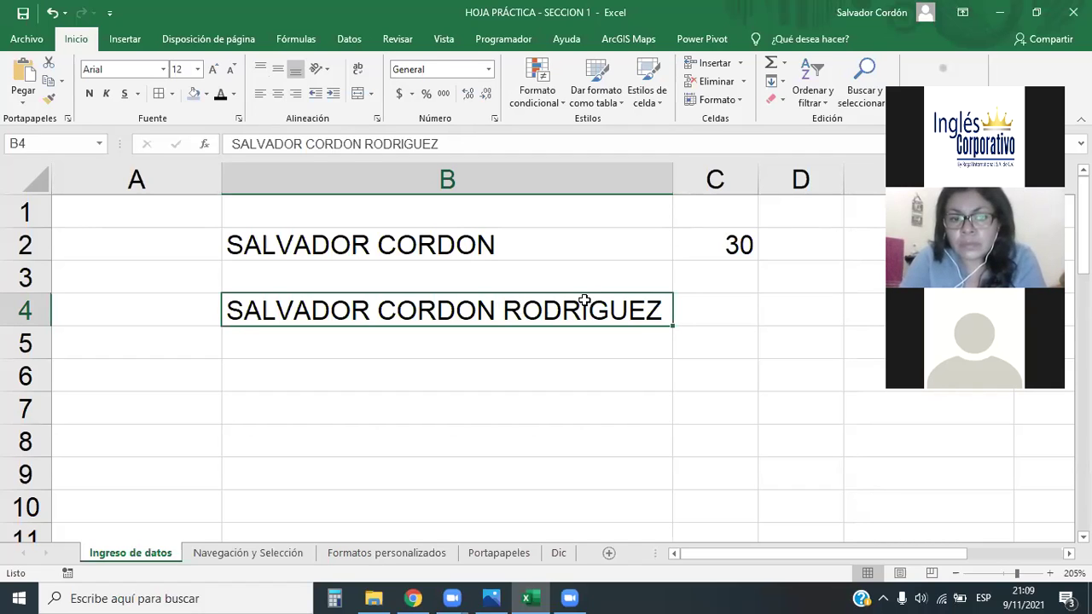
Clear B4, then AutoFit column B to the B2 name and column C to 30
key(Delete)
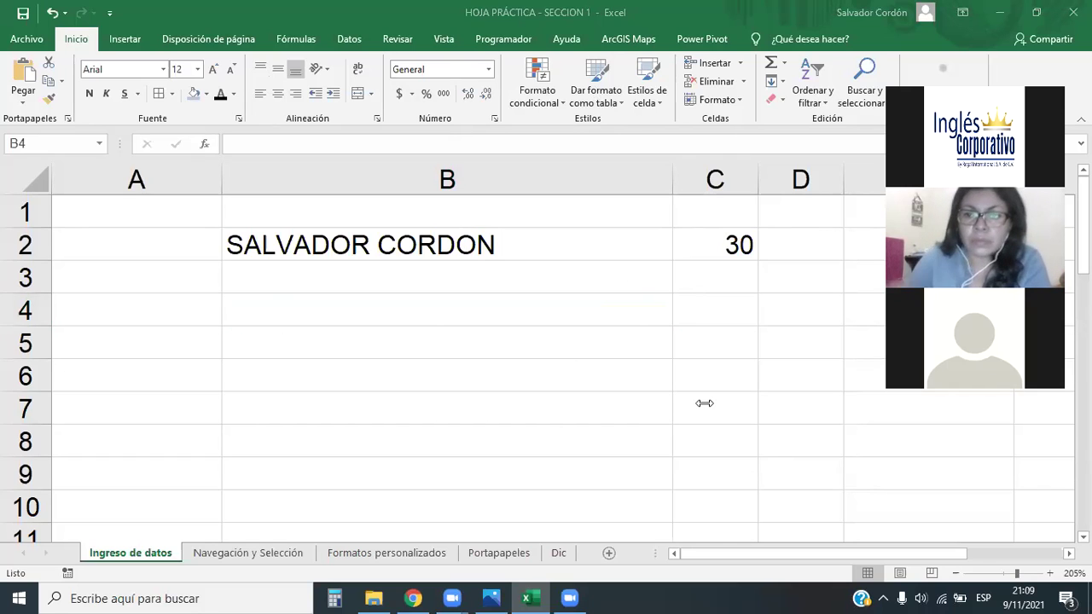
click(669, 179)
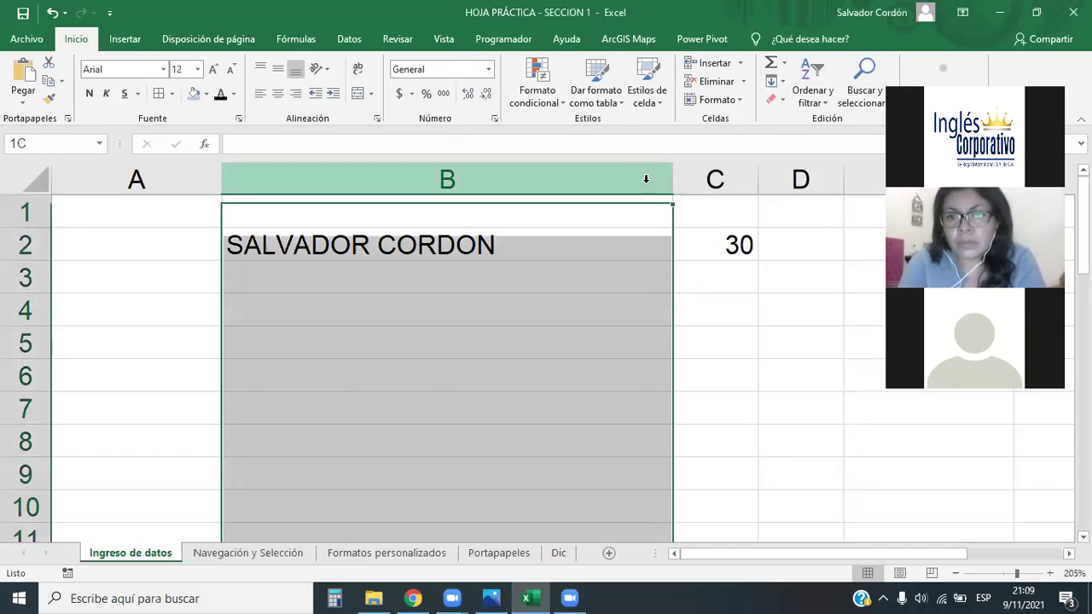
double_click(674, 178)
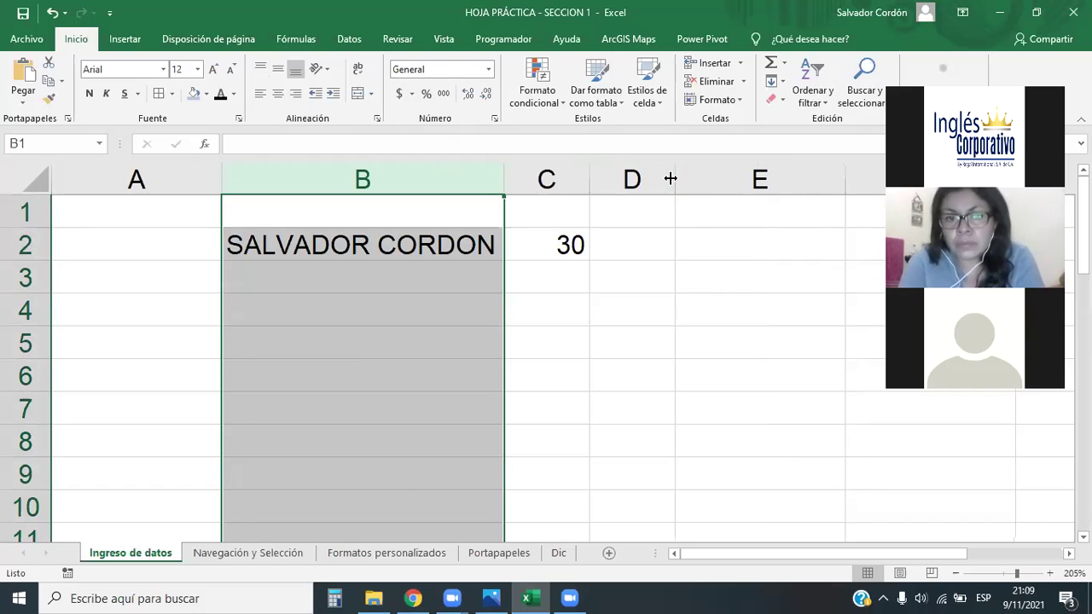
double_click(589, 178)
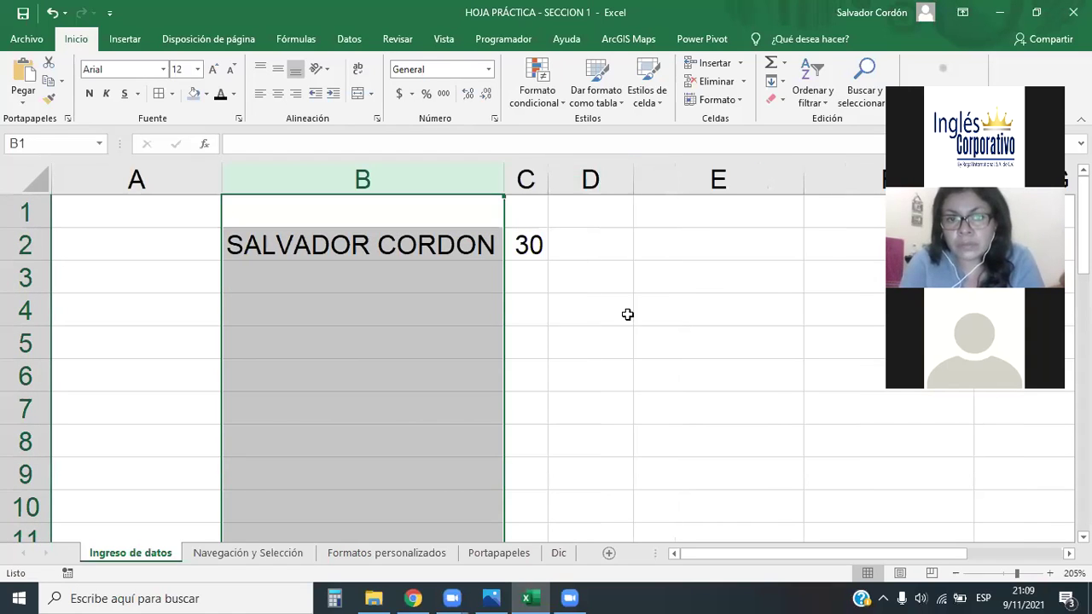
click(482, 293)
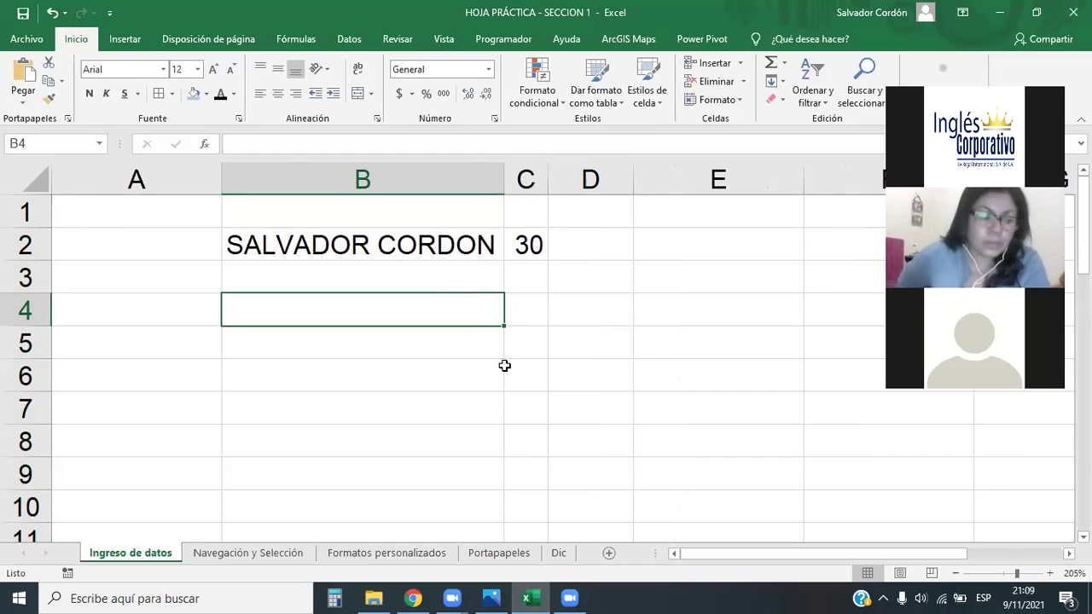
Give B2 and C2 a yellow fill with red font colour
click(398, 237)
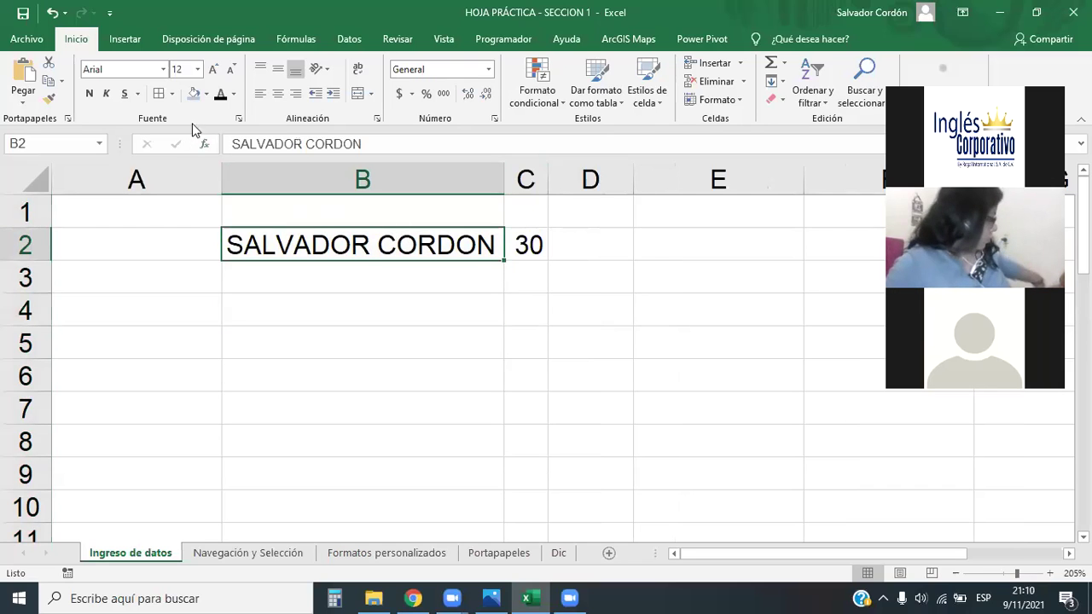
click(205, 94)
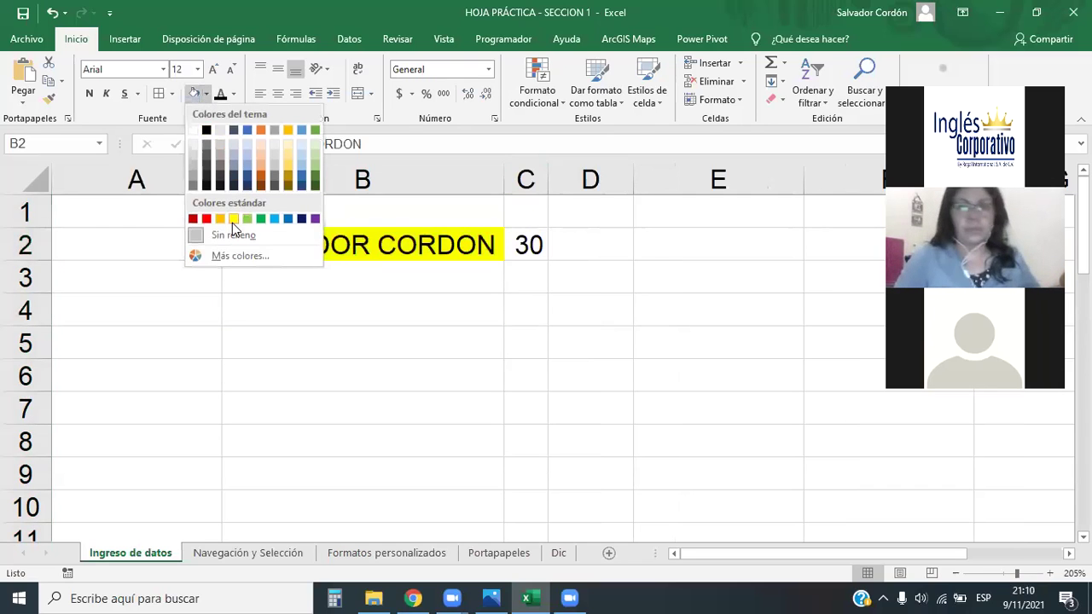
click(238, 216)
click(233, 94)
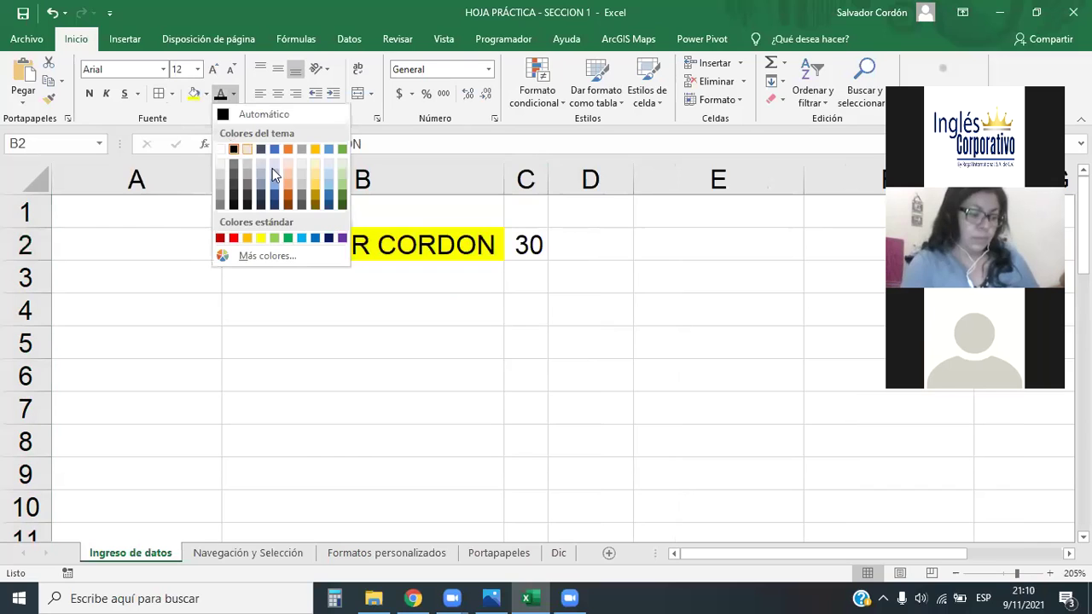
click(233, 238)
click(435, 307)
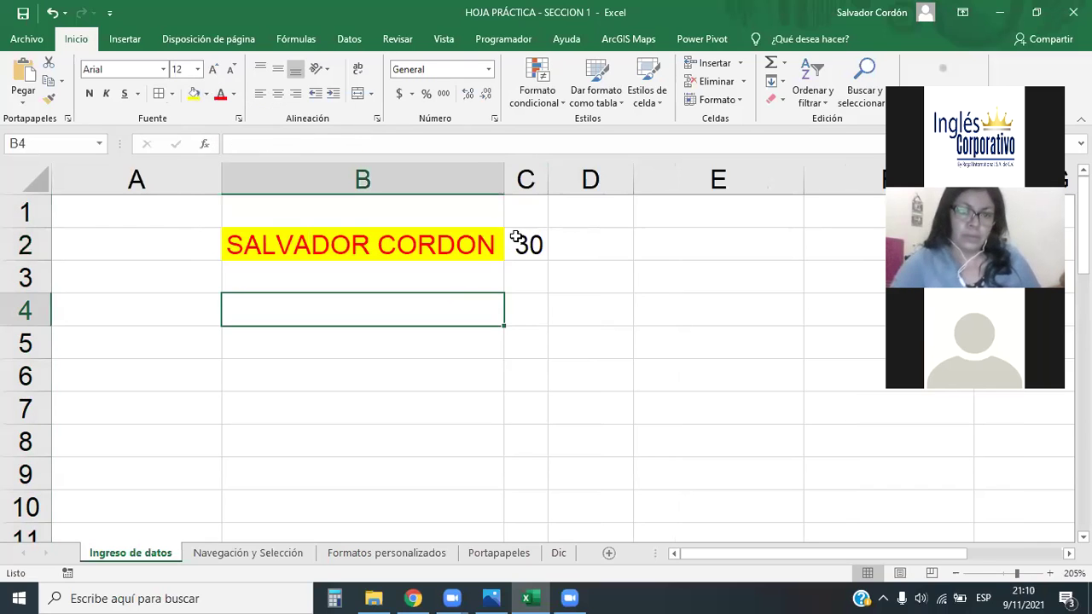
click(516, 239)
click(220, 94)
click(194, 94)
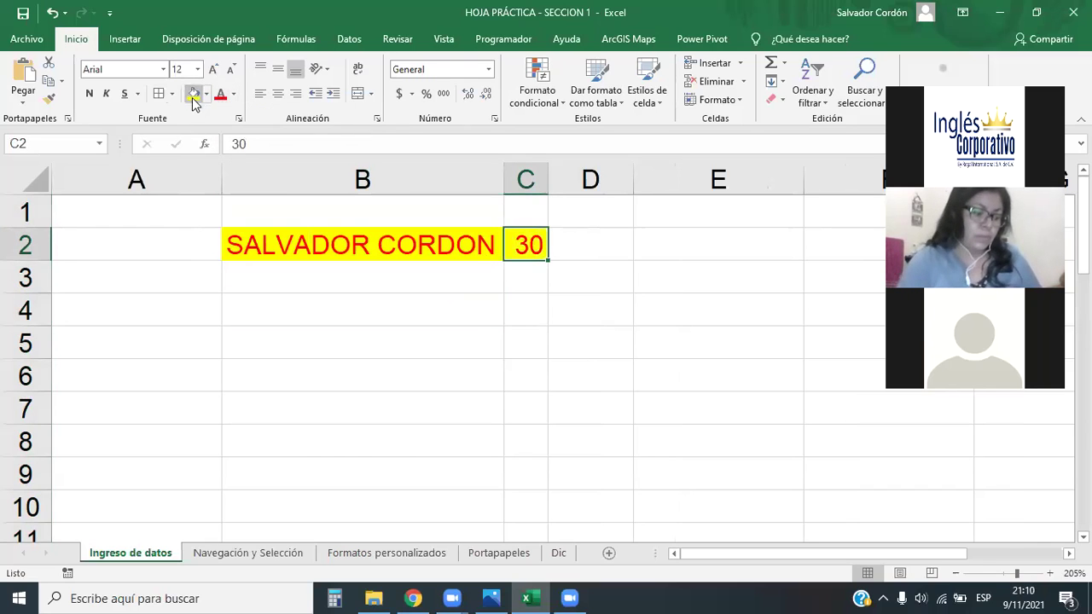
click(469, 322)
drag(324, 236, 520, 240)
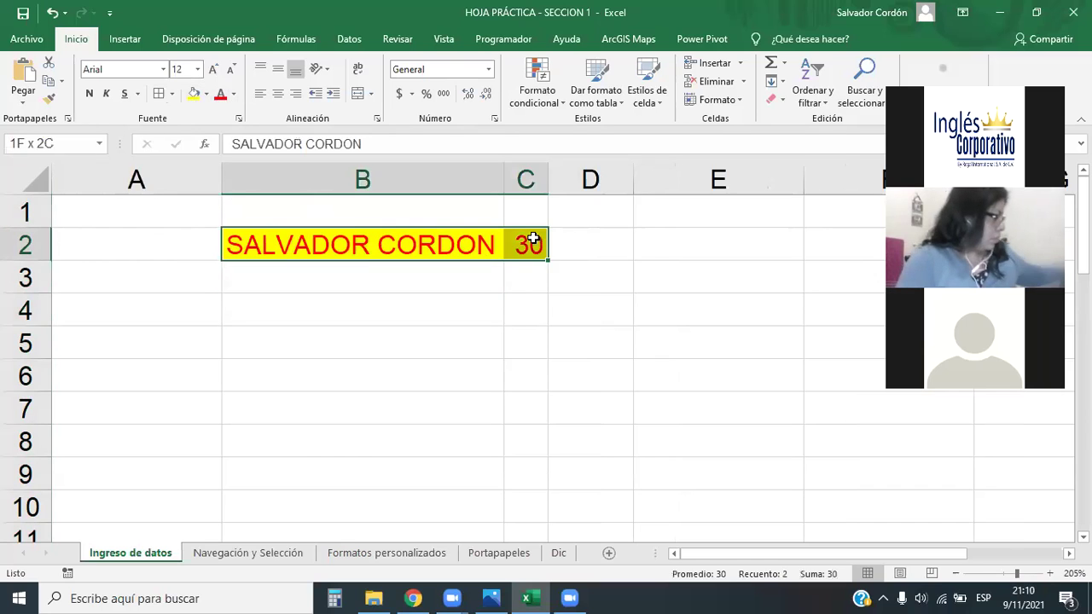
click(401, 309)
Make the name in B2 italic
click(341, 245)
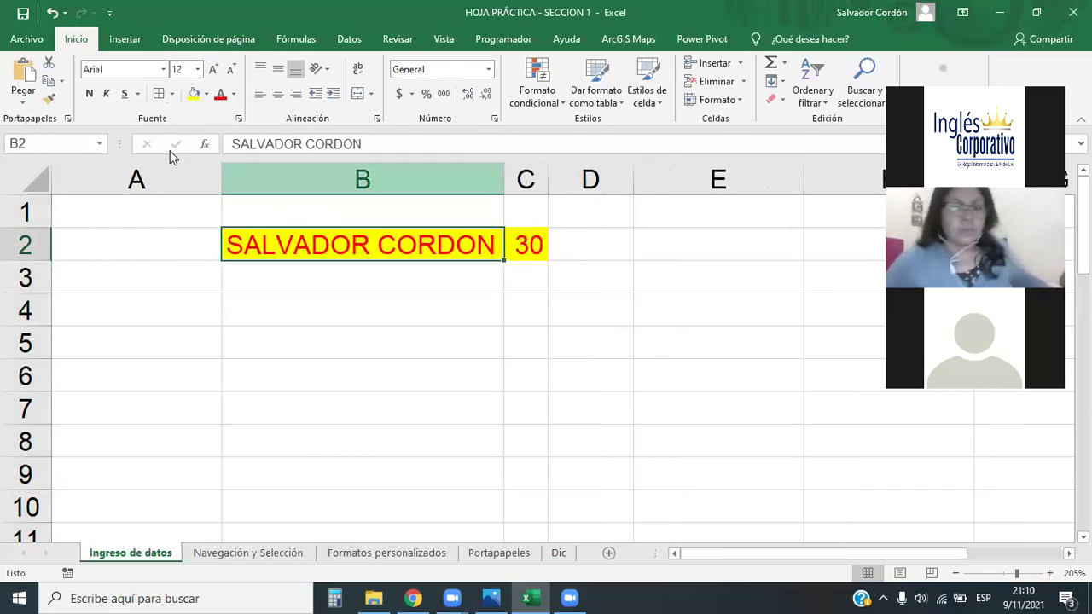
click(106, 93)
click(409, 281)
click(443, 243)
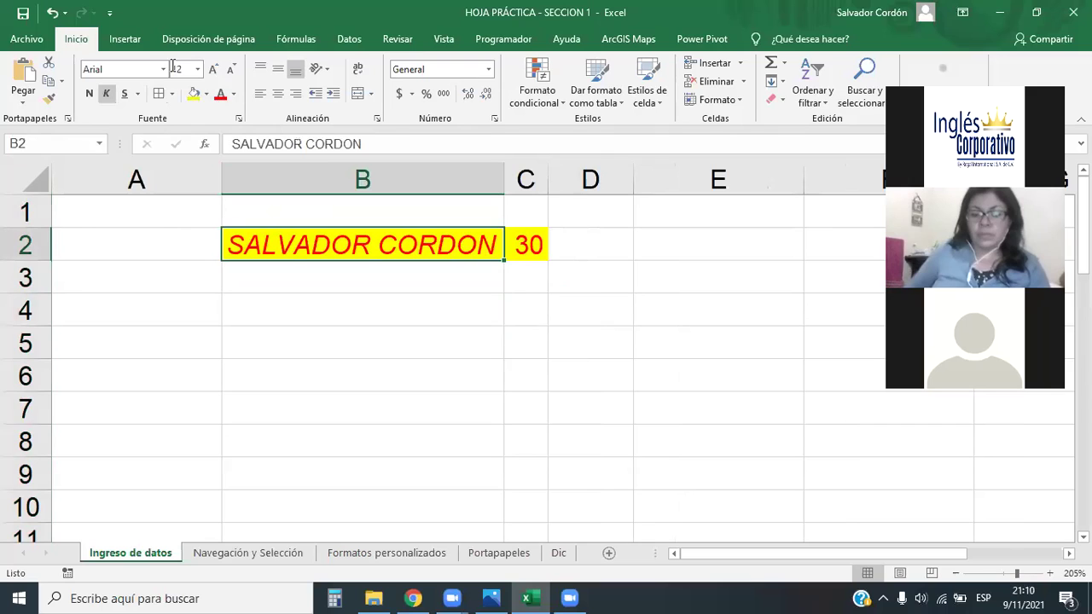
click(163, 69)
click(506, 315)
click(159, 69)
click(161, 69)
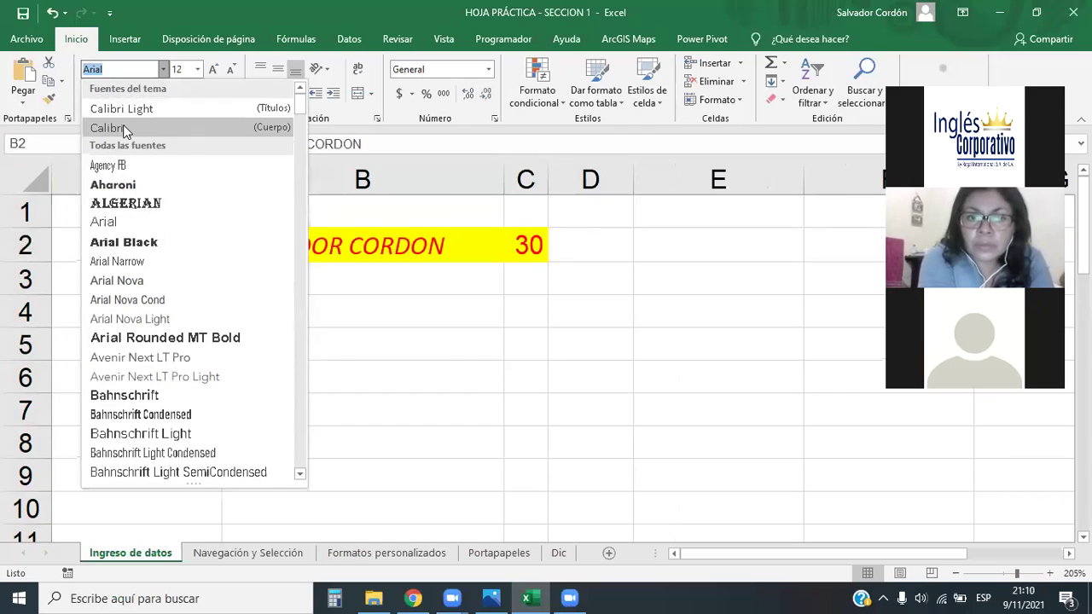
Set B2's font to Arial Black and AutoFit column B to the wider name
click(127, 243)
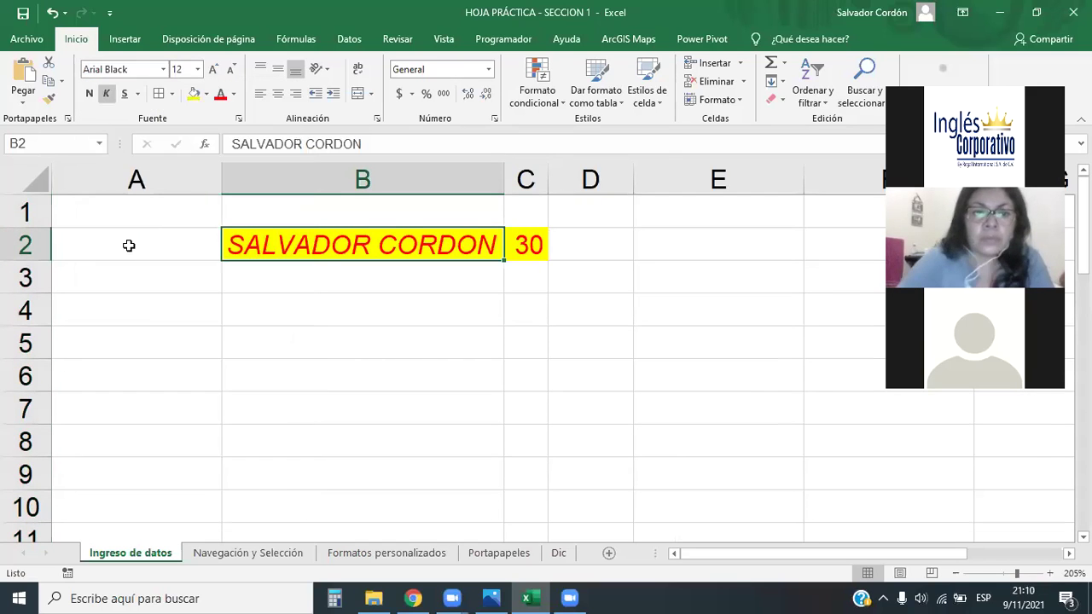
double_click(505, 180)
click(519, 324)
click(542, 252)
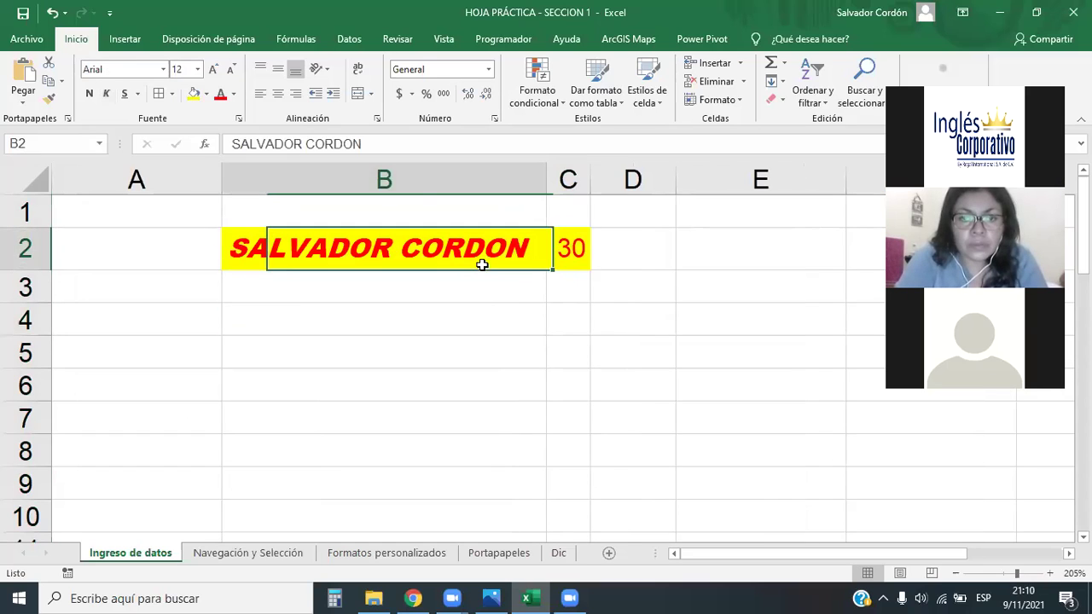
click(581, 248)
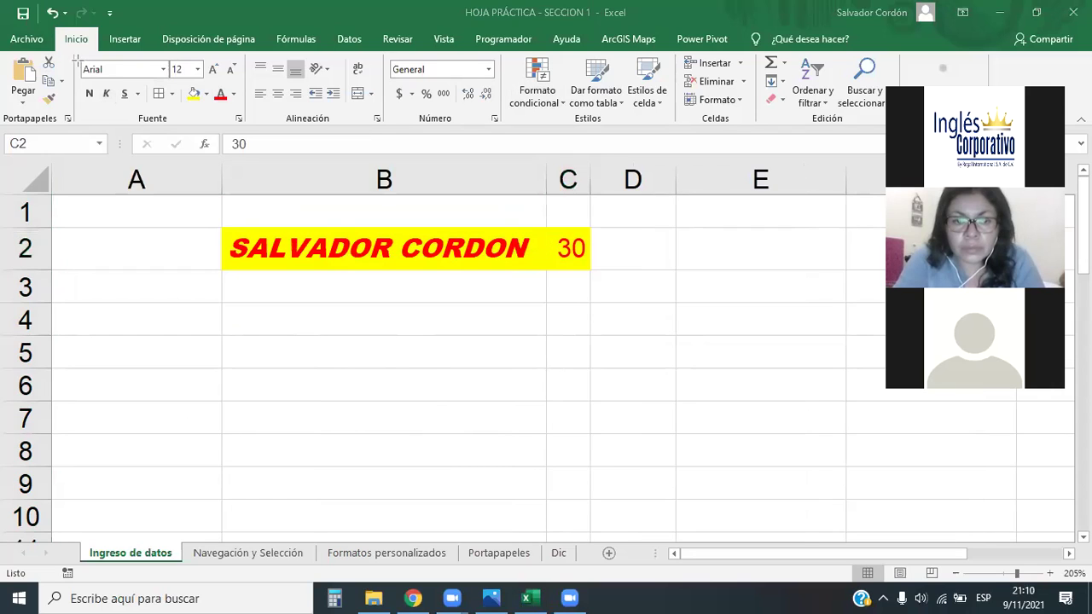
mouse_move(75, 53)
mouse_down()
mouse_move(164, 106)
mouse_move(239, 119)
mouse_move(249, 118)
mouse_move(244, 107)
mouse_up()
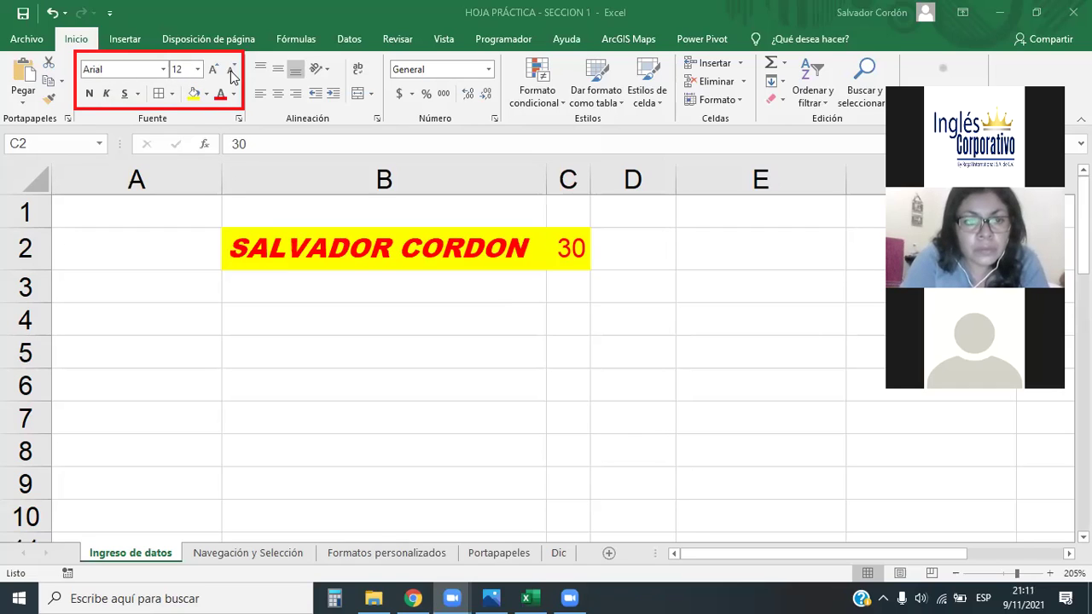
Check the font list for C2, keep Arial, then select an empty cell such as B4
click(163, 70)
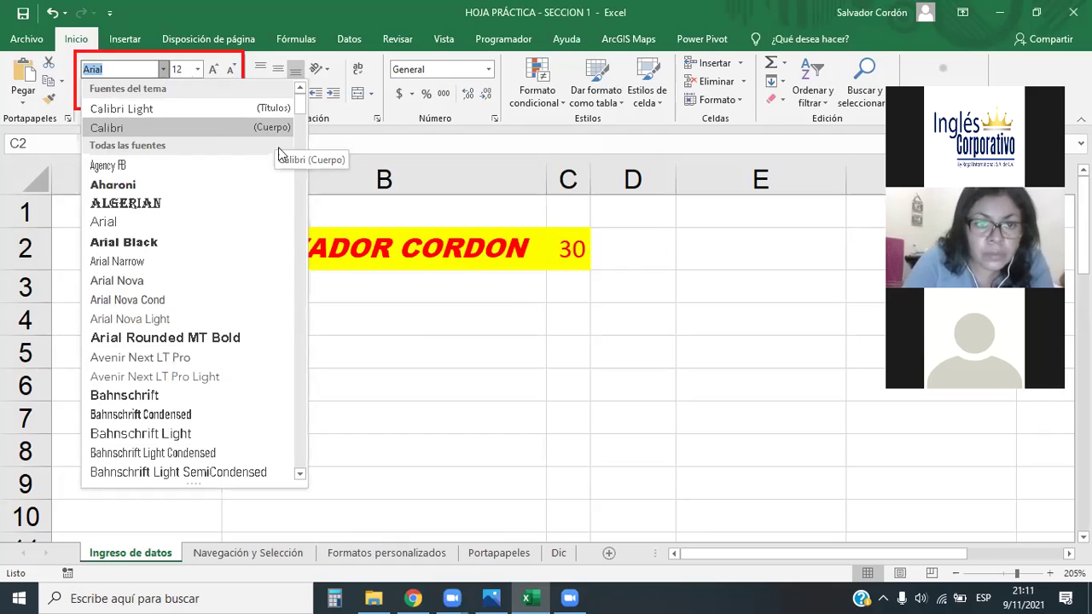
click(502, 363)
click(444, 346)
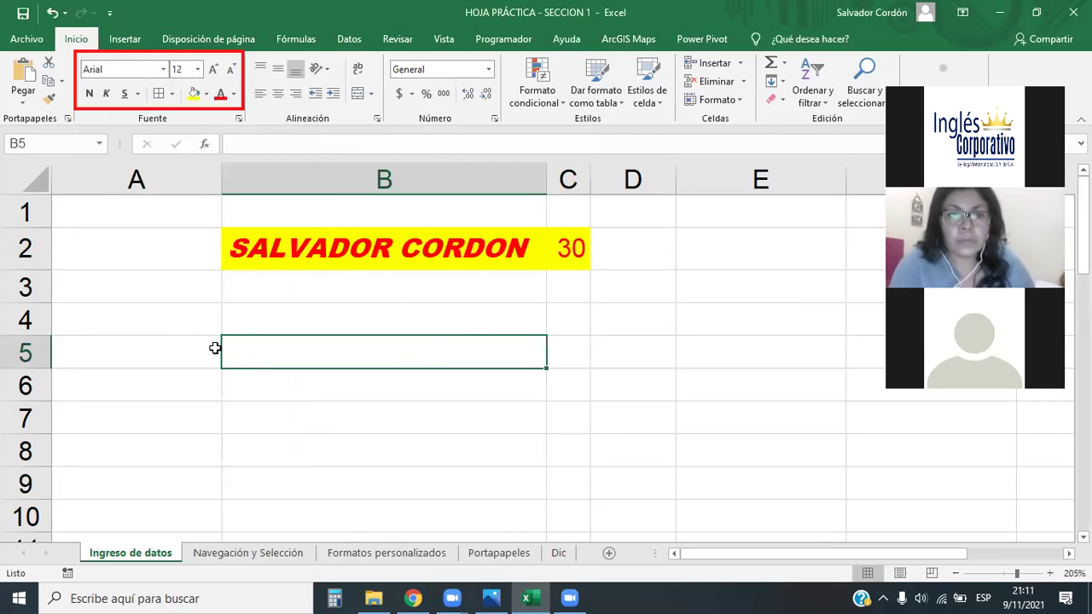
click(157, 341)
click(381, 340)
click(133, 347)
key(Up)
key(Up)
click(322, 358)
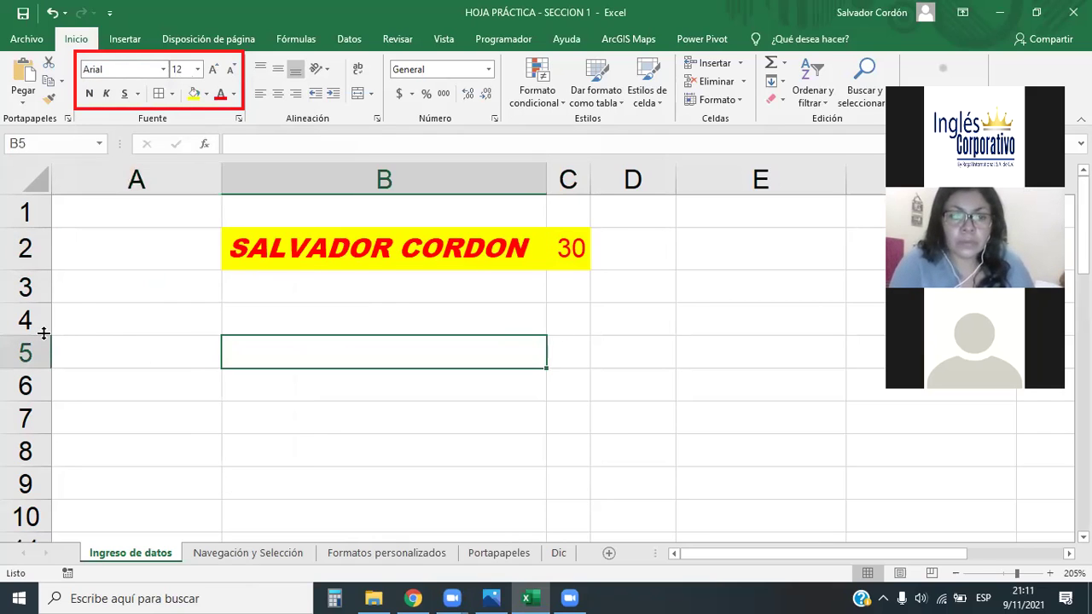
click(116, 325)
click(274, 338)
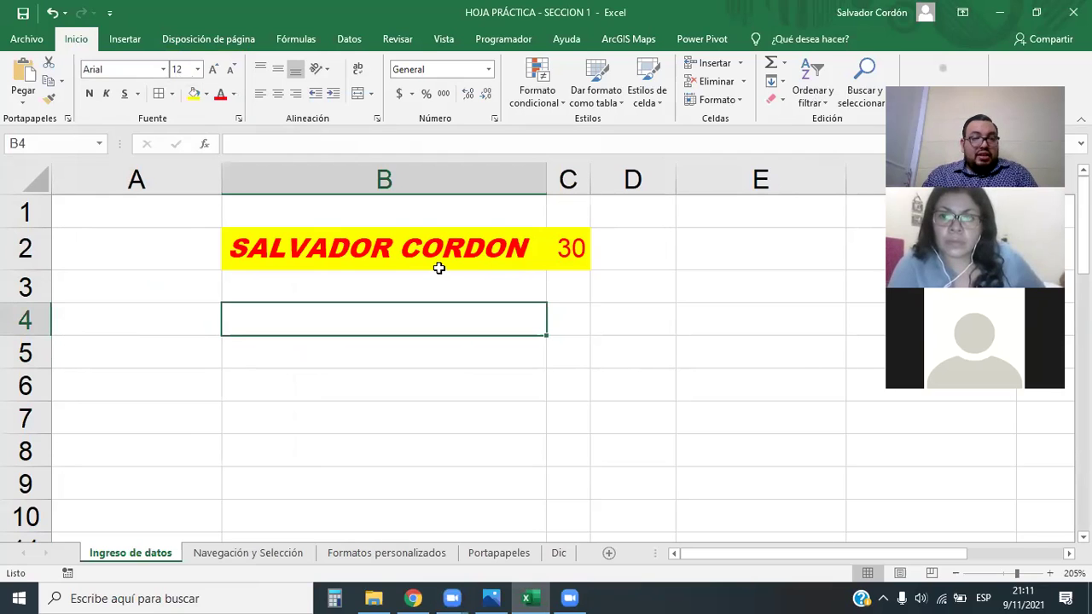
Open Opciones de Excel via Archivo > Más > Opciones and reposition the dialog
click(27, 40)
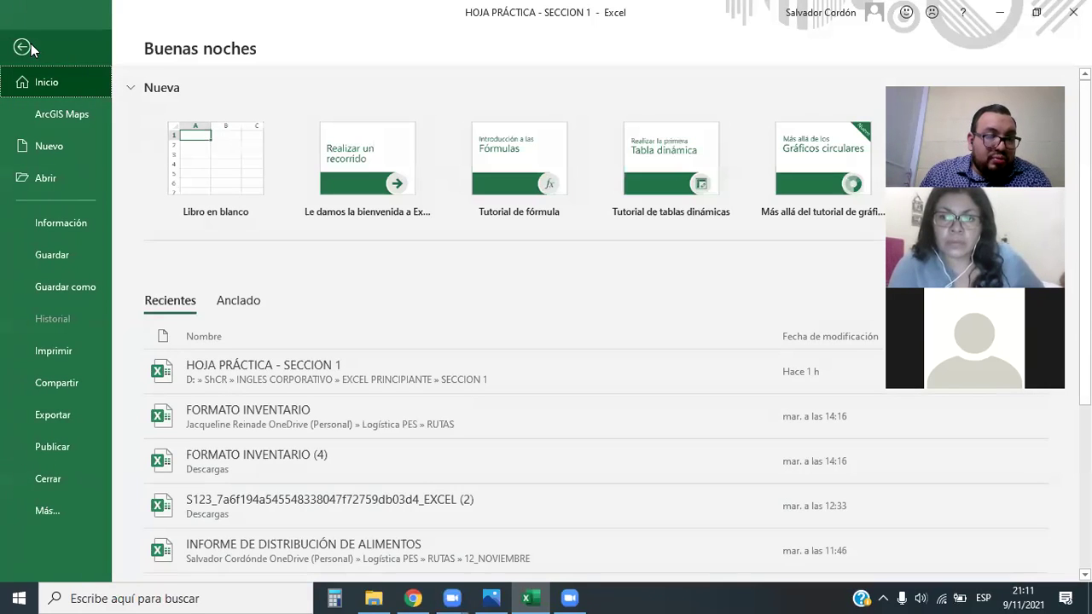
click(51, 512)
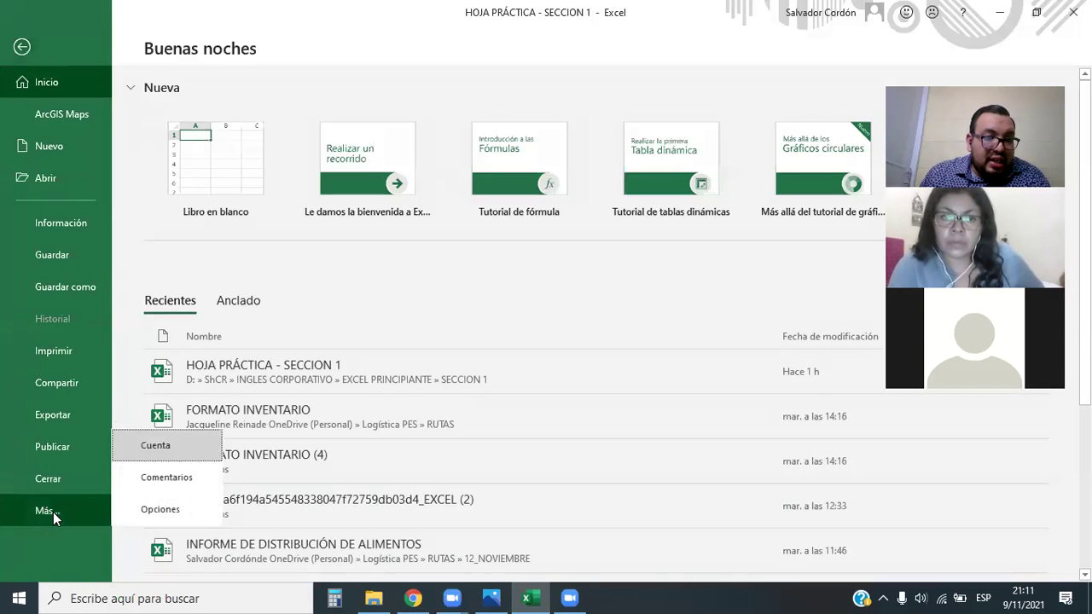
click(186, 514)
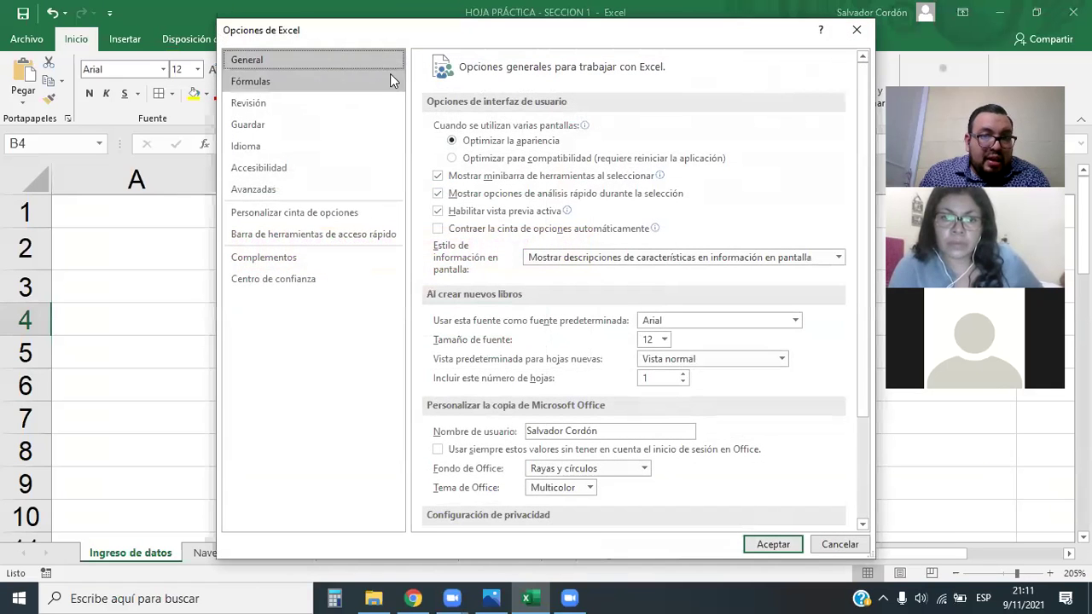
drag(229, 36, 188, 76)
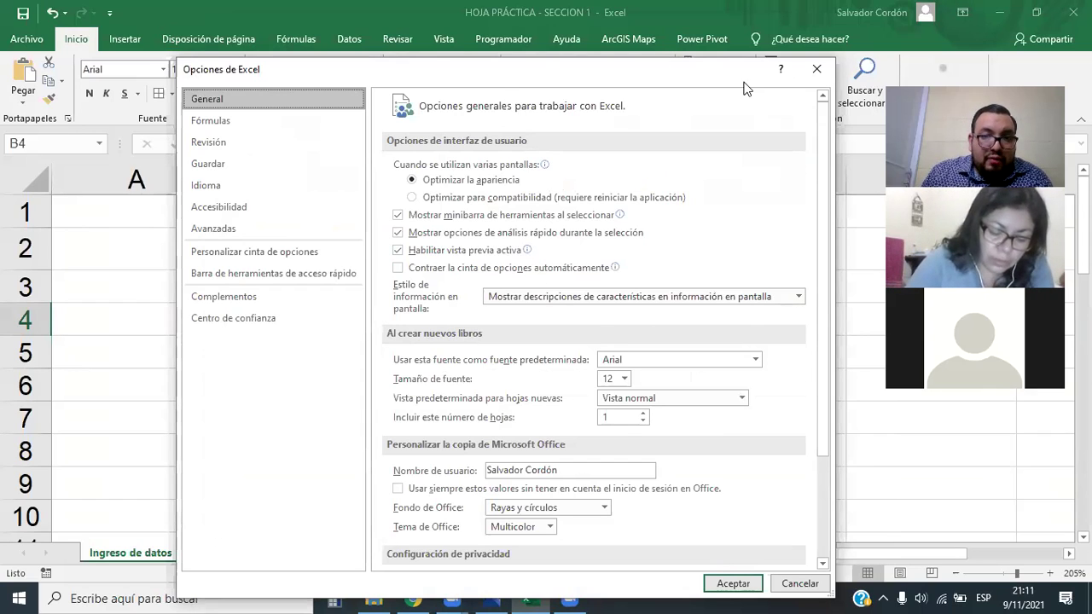
drag(2, 28, 56, 50)
mouse_move(174, 58)
mouse_down()
mouse_move(302, 98)
mouse_move(272, 79)
mouse_move(294, 101)
mouse_move(269, 111)
mouse_up()
mouse_move(378, 325)
mouse_down()
mouse_move(395, 358)
mouse_move(725, 444)
mouse_move(781, 438)
mouse_up()
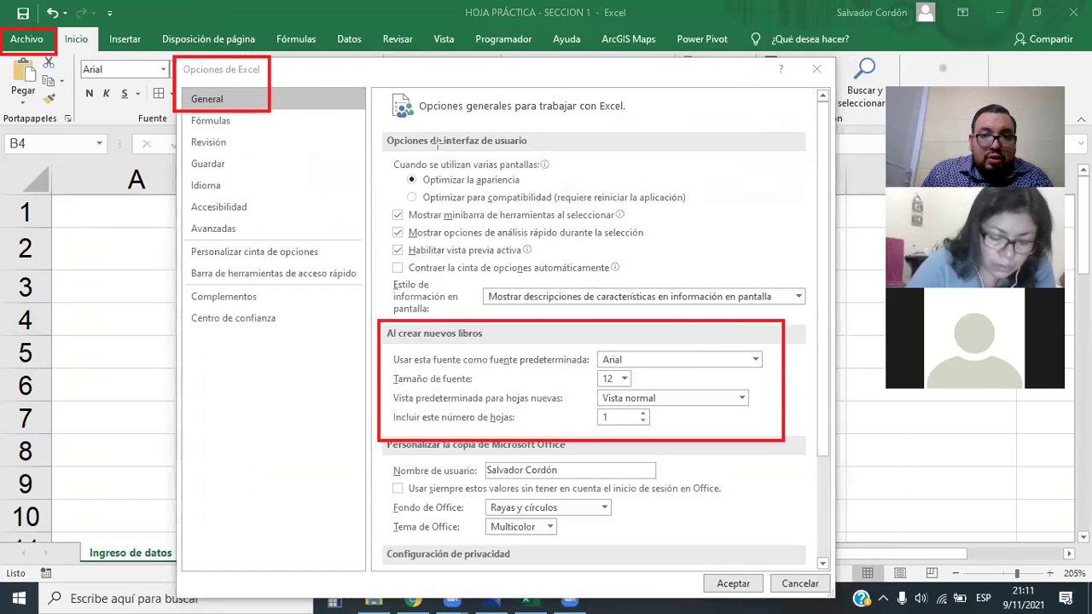
drag(53, 43, 181, 68)
mouse_move(265, 113)
mouse_down()
mouse_move(462, 340)
mouse_move(580, 341)
mouse_move(378, 325)
mouse_up()
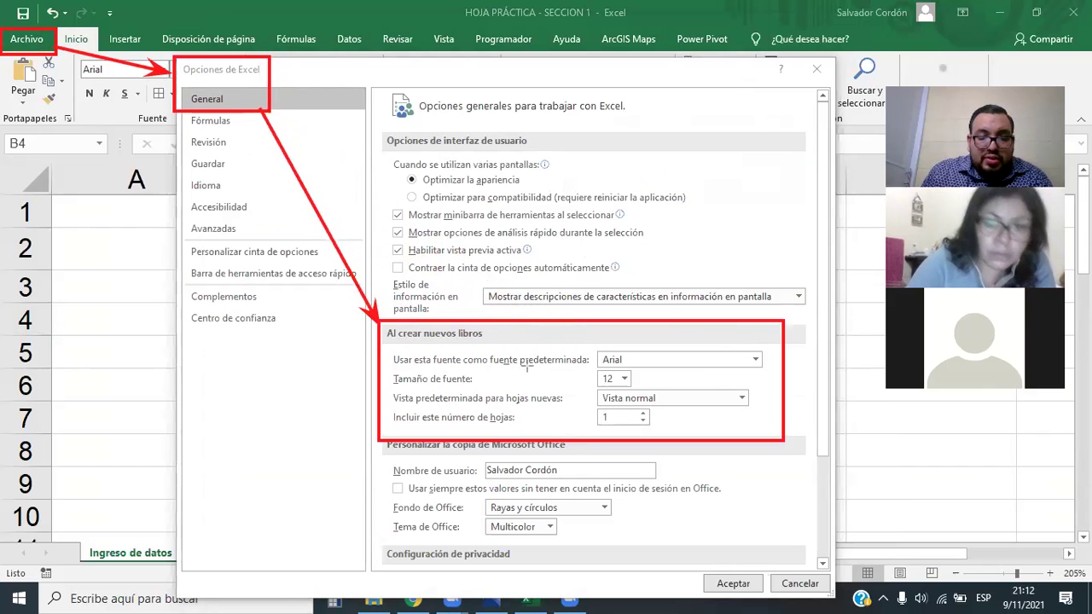
drag(484, 370, 592, 366)
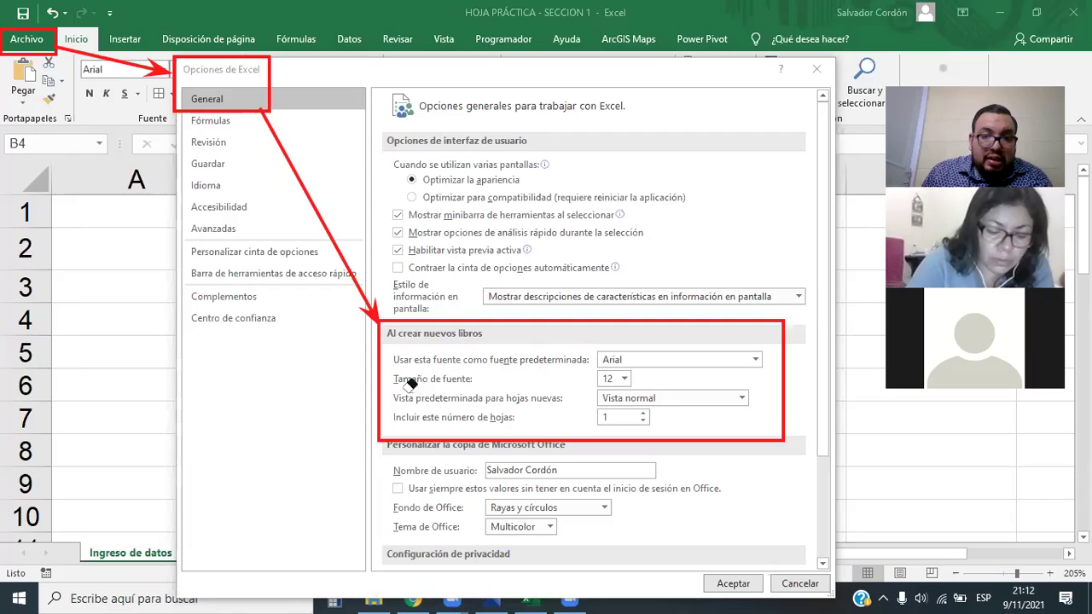
mouse_move(362, 471)
mouse_down()
mouse_move(324, 256)
mouse_move(182, 42)
mouse_move(9, 58)
mouse_up()
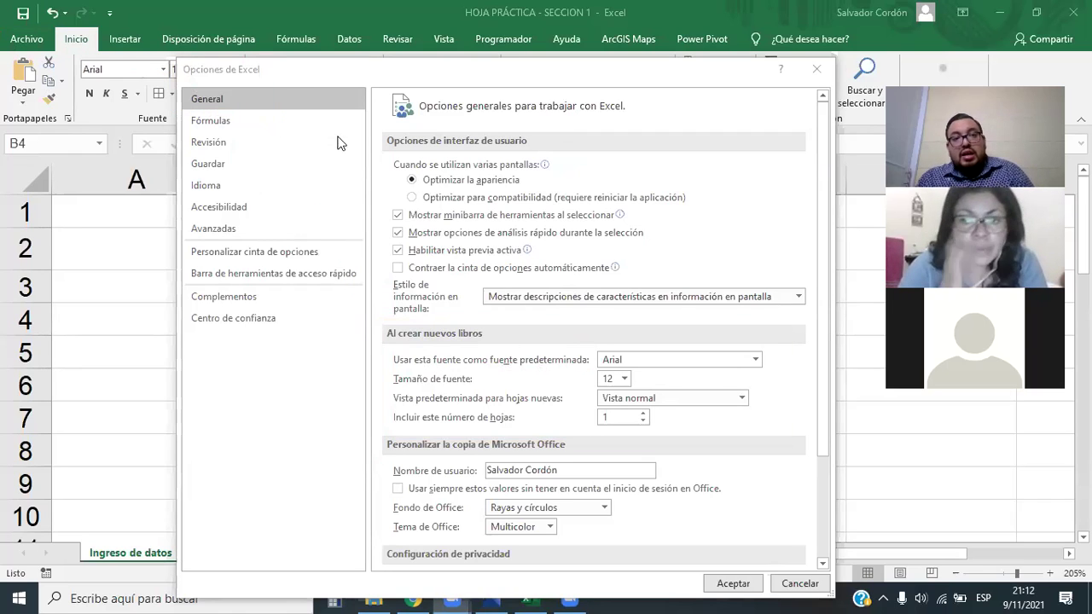
Confirm Arial and size 12 as the new-workbook default font, then accept with Aceptar
click(755, 360)
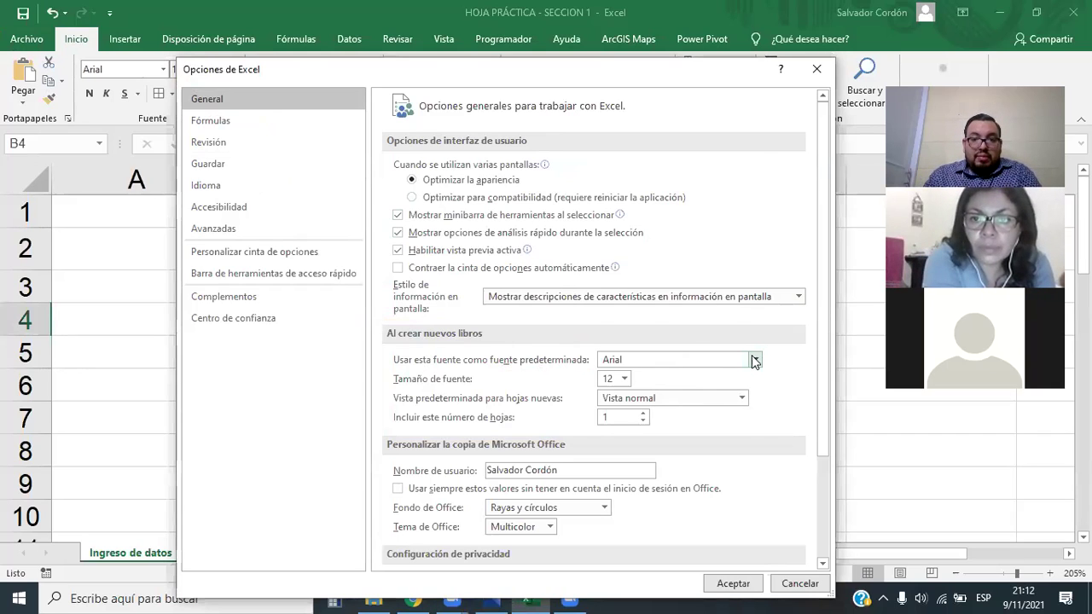
click(755, 360)
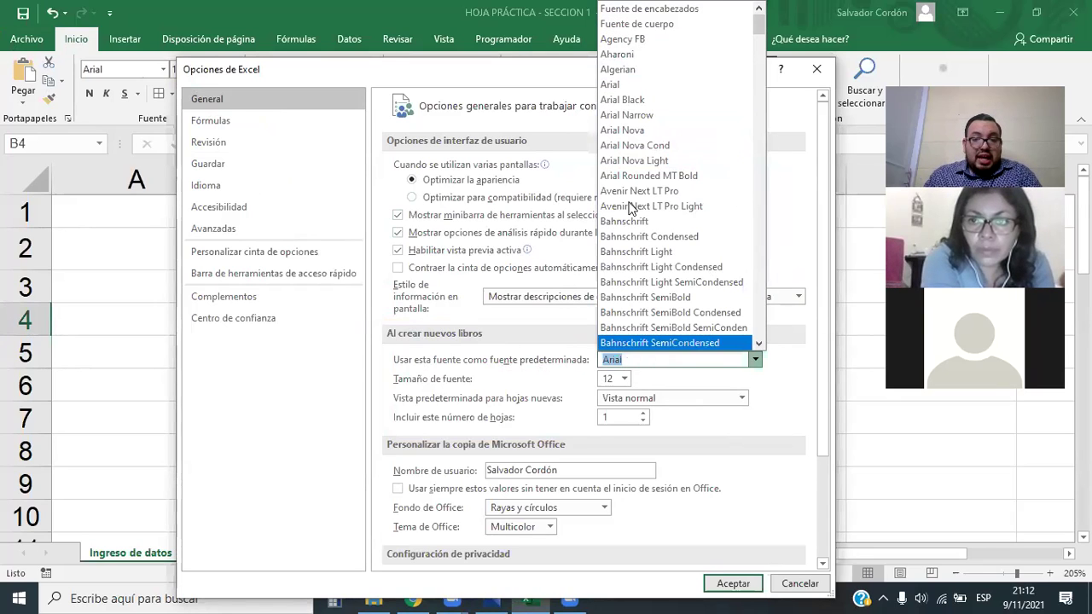
click(770, 360)
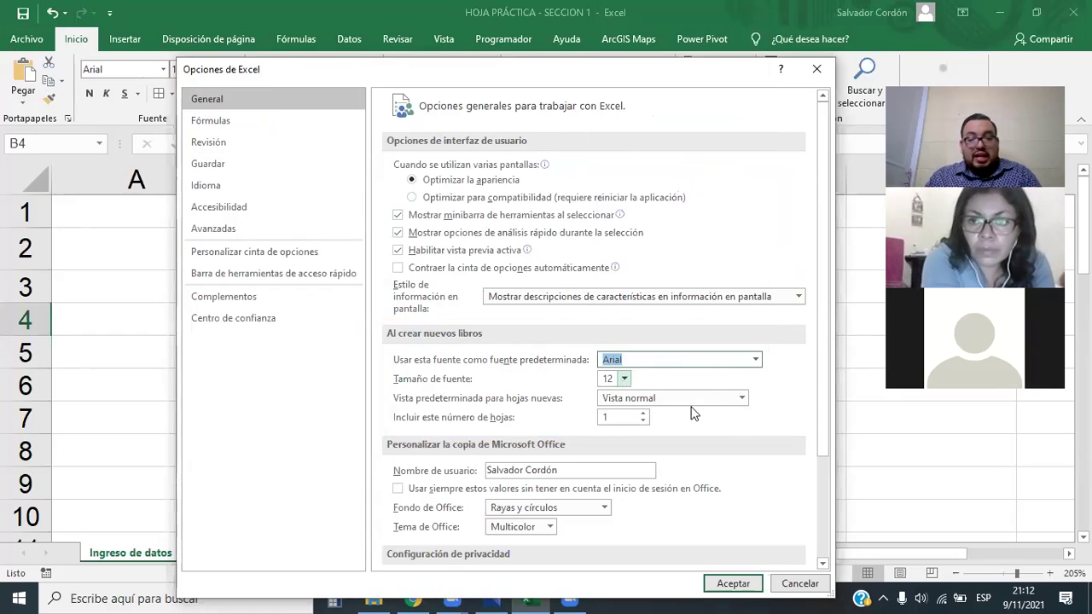
key(Tab)
key(alt+Down)
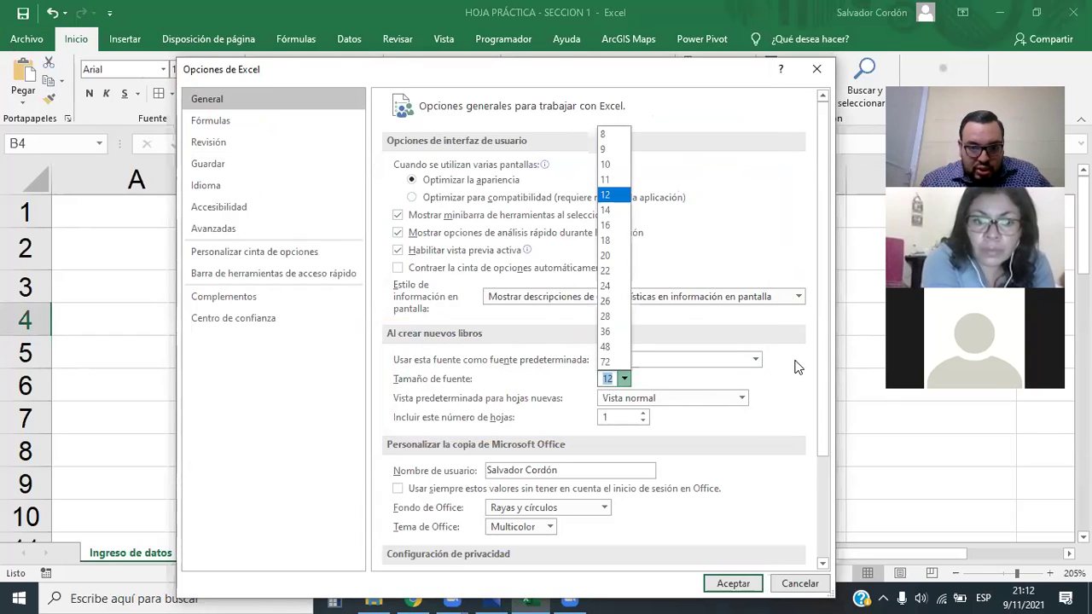
click(798, 367)
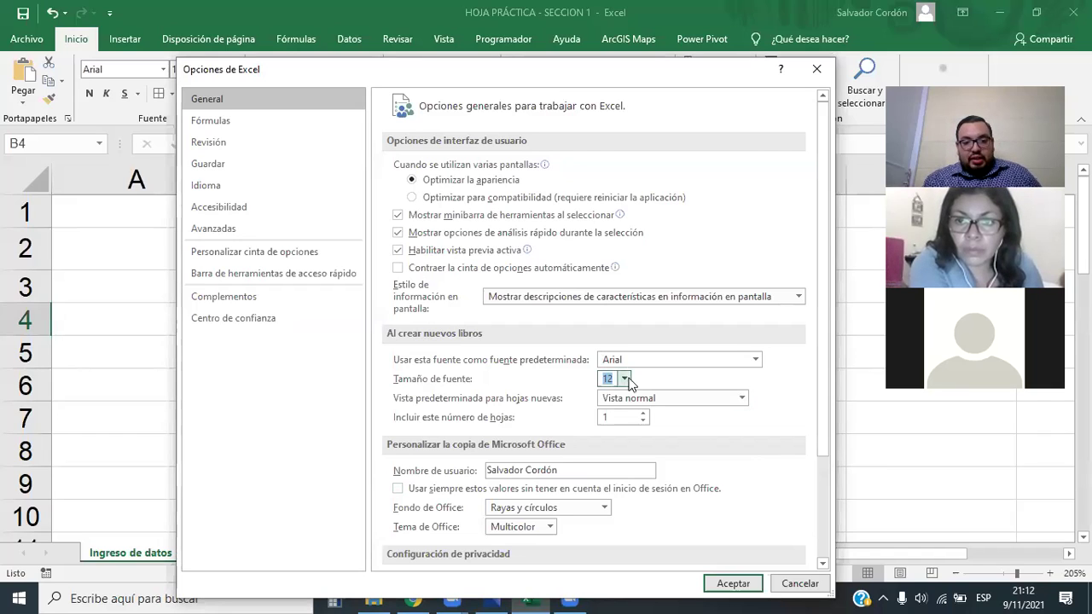
click(731, 584)
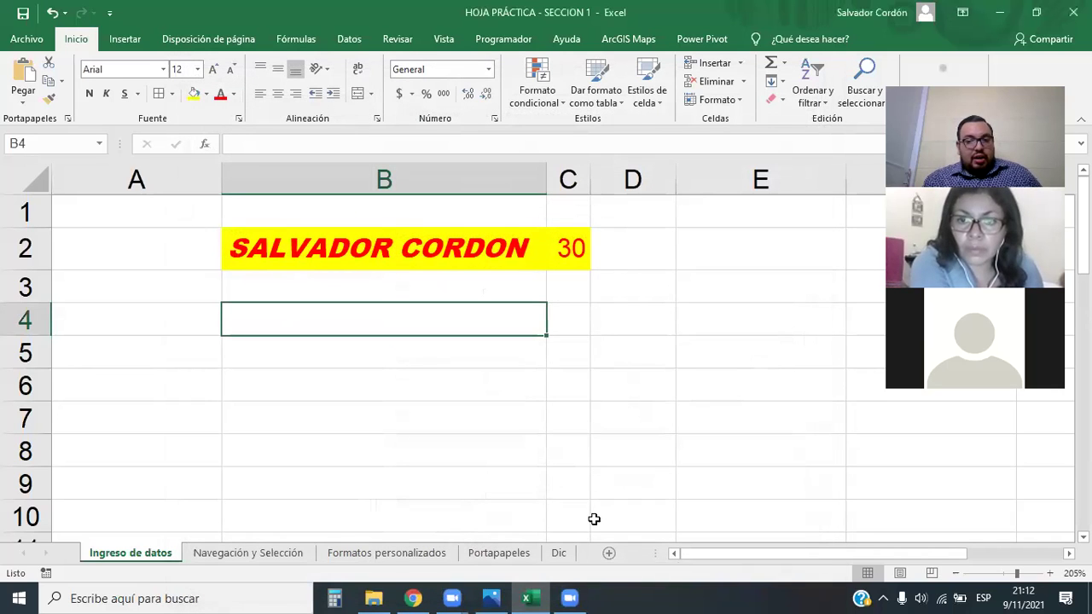
Add a new blank worksheet and select cell B3 on it
click(473, 383)
click(353, 353)
scroll(324, 361, down, 4)
scroll(324, 361, up, 4)
click(609, 553)
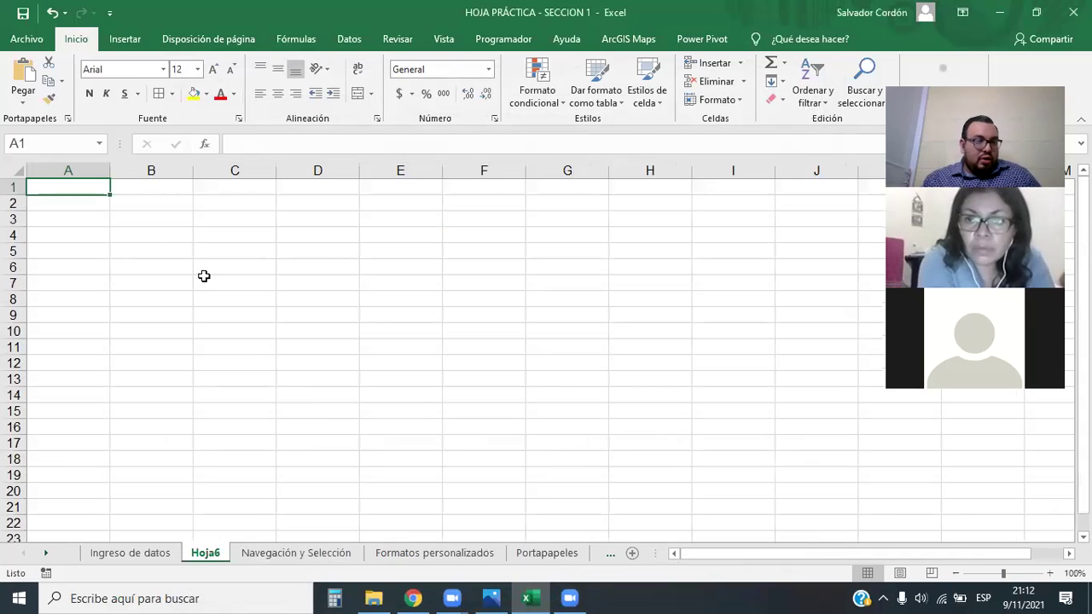
click(121, 225)
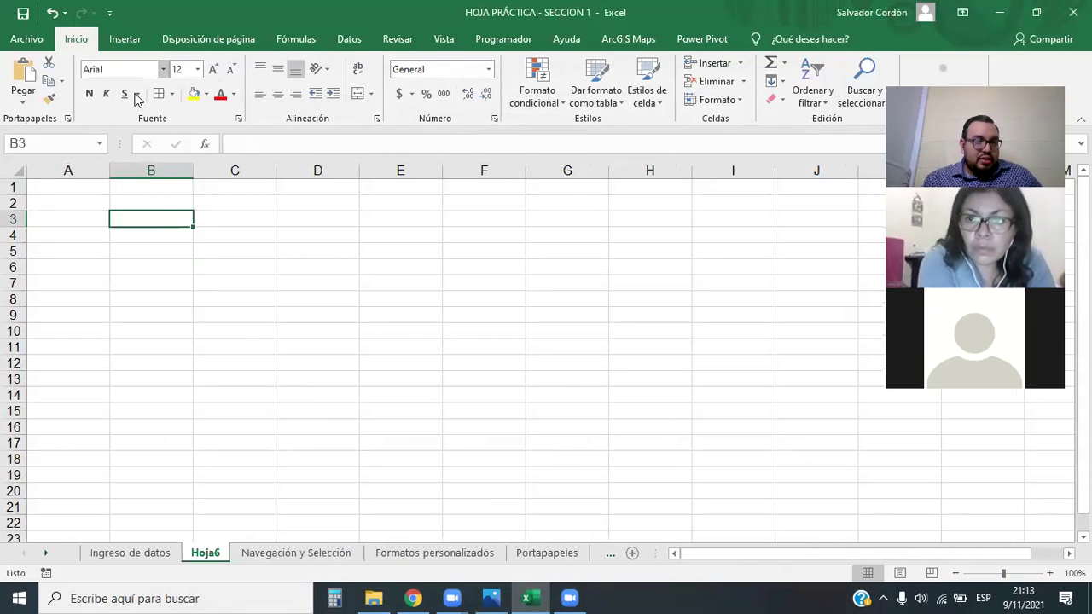
Create a new blank workbook from Archivo and close it with No guardar
click(26, 39)
click(208, 161)
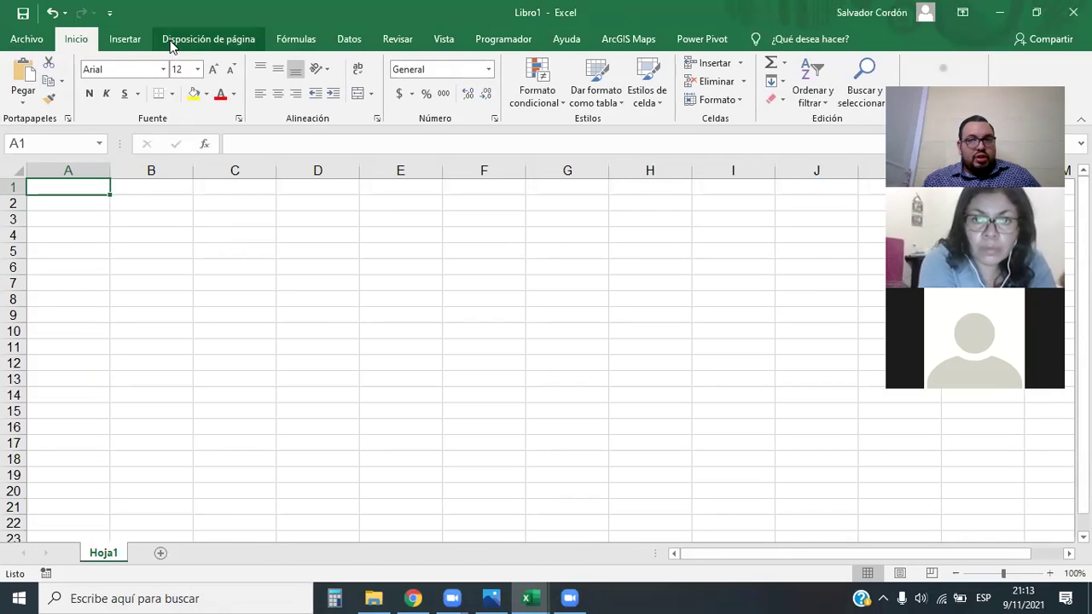
click(1074, 12)
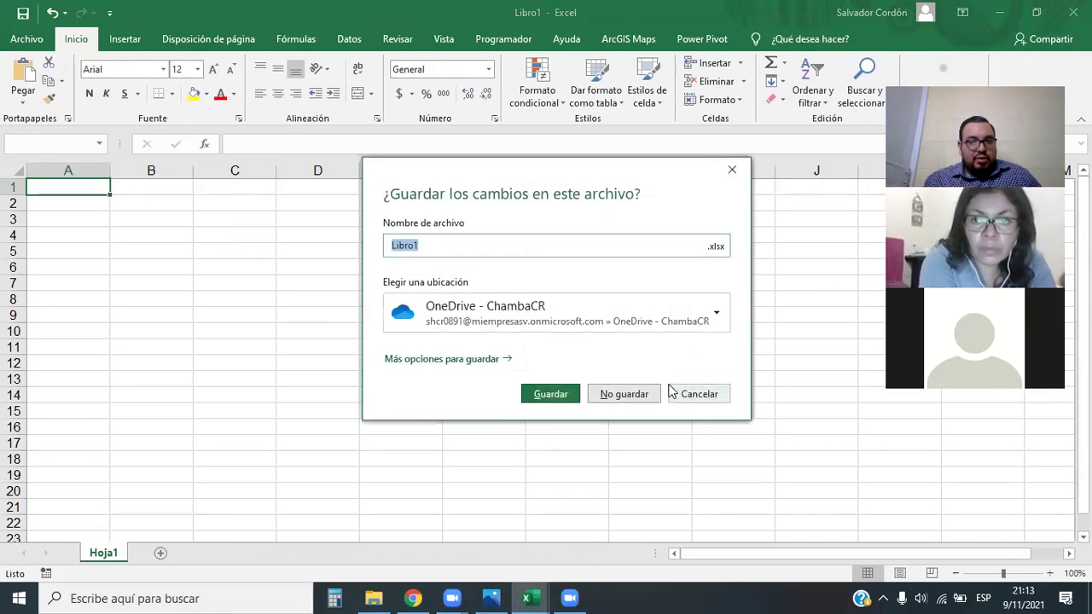
click(628, 393)
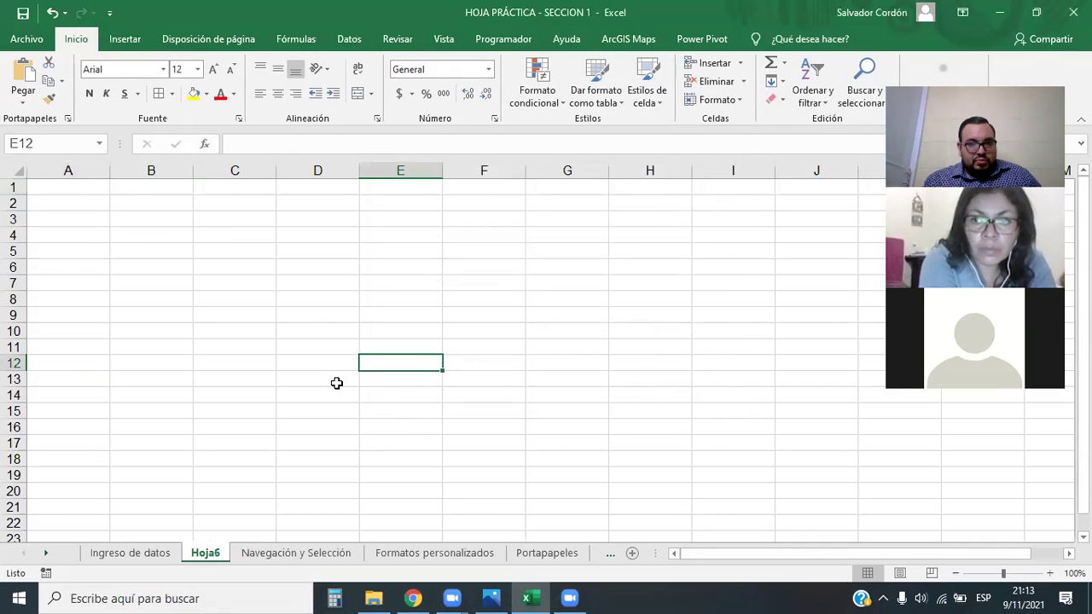
Delete the Hoja6 sheet and switch back to the Ingreso de datos tab
scroll(333, 388, down, 2)
scroll(233, 480, up, 2)
right_click(213, 551)
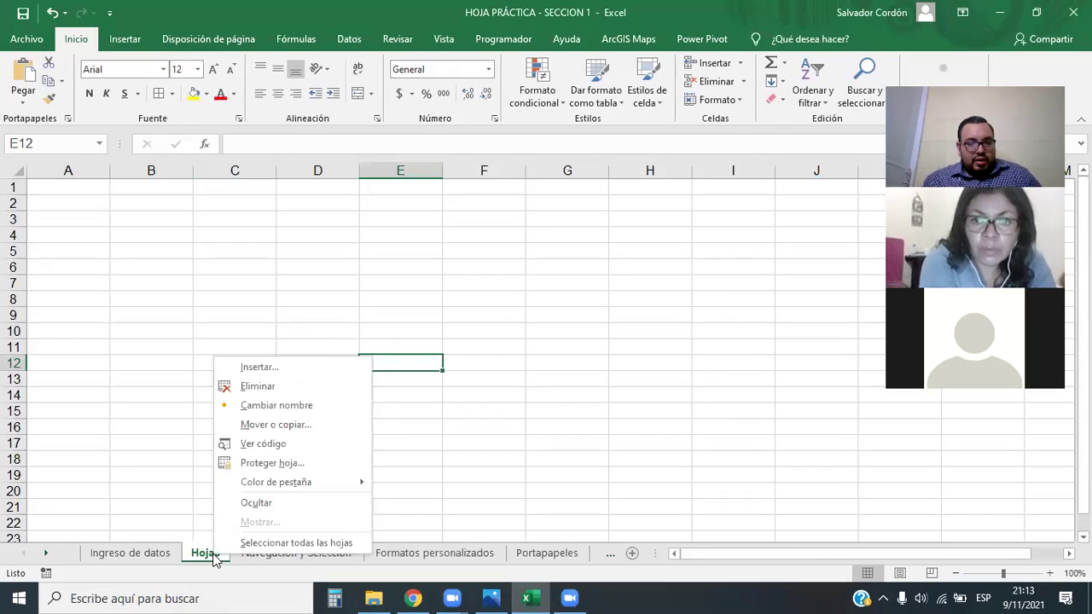
key(Escape)
key(ctrl+Page_Down)
click(208, 475)
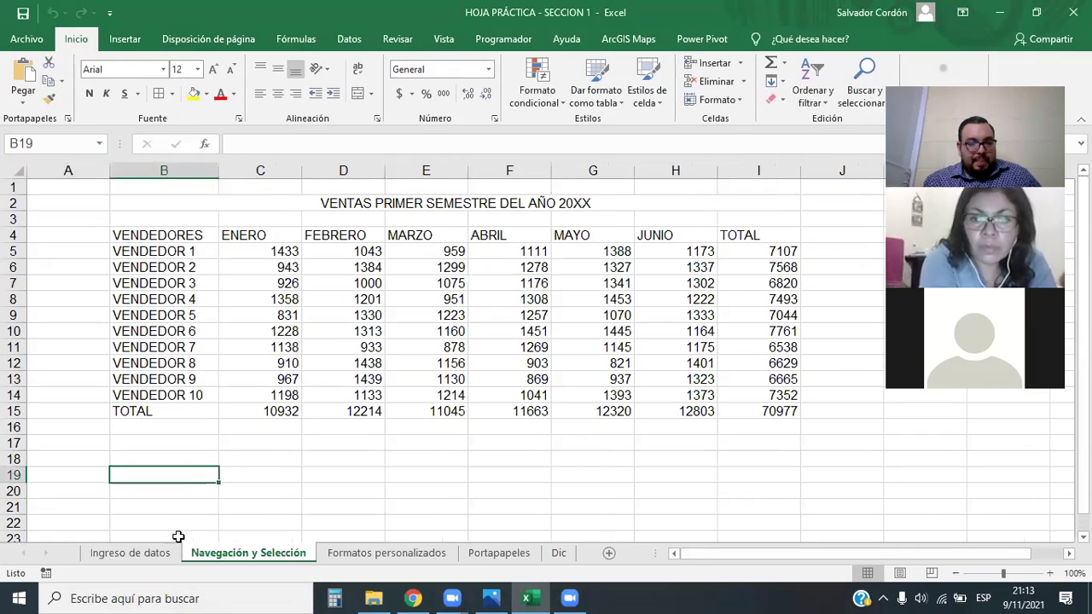
click(185, 555)
scroll(529, 303, down, 1)
scroll(538, 297, up, 1)
scroll(614, 334, down, 3)
scroll(615, 336, up, 3)
scroll(617, 336, down, 2)
scroll(619, 353, up, 2)
drag(732, 553, 807, 546)
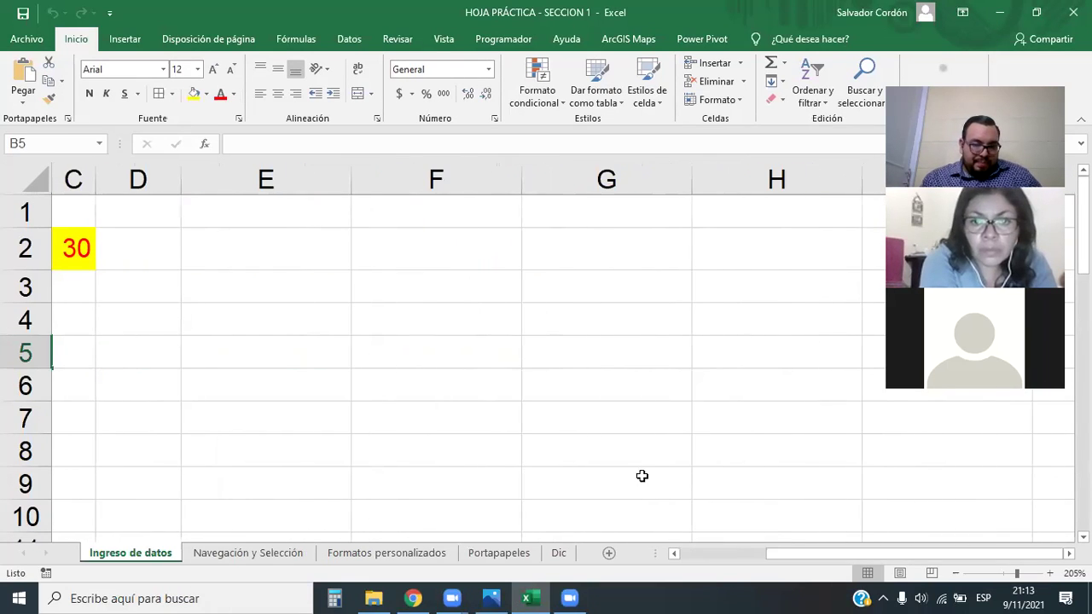
Enter 12, 45, 75, 25, 63, 64 and 125 into F2 down to F8
click(422, 243)
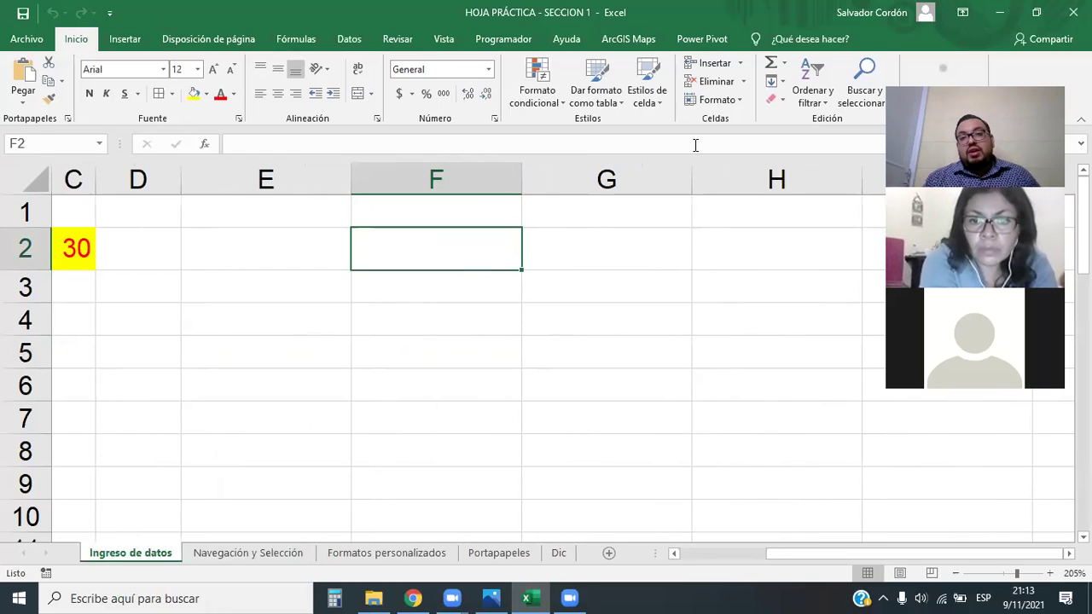
click(424, 248)
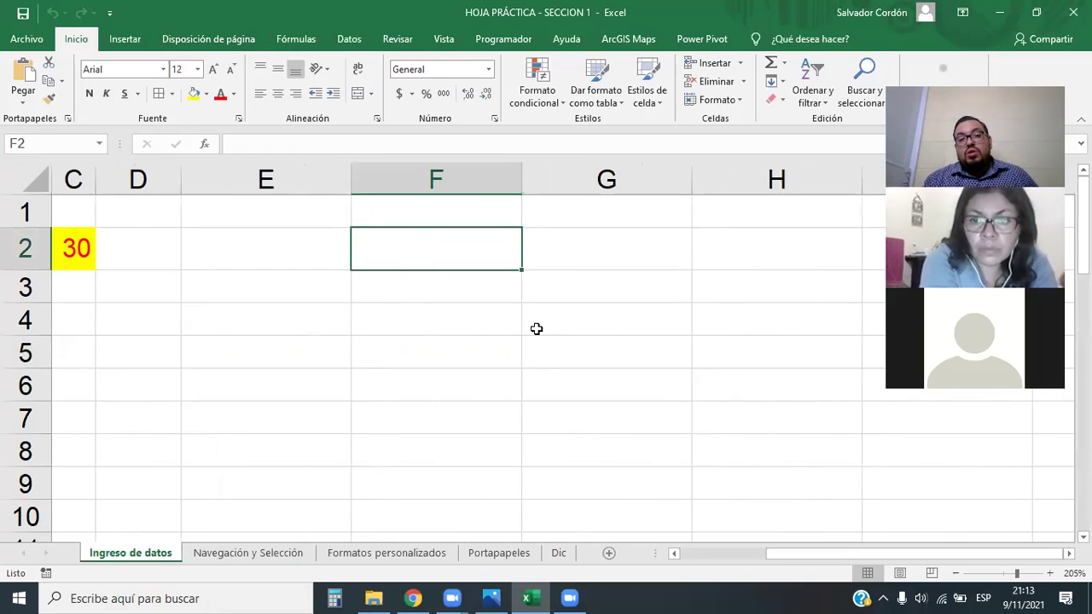
text(12)
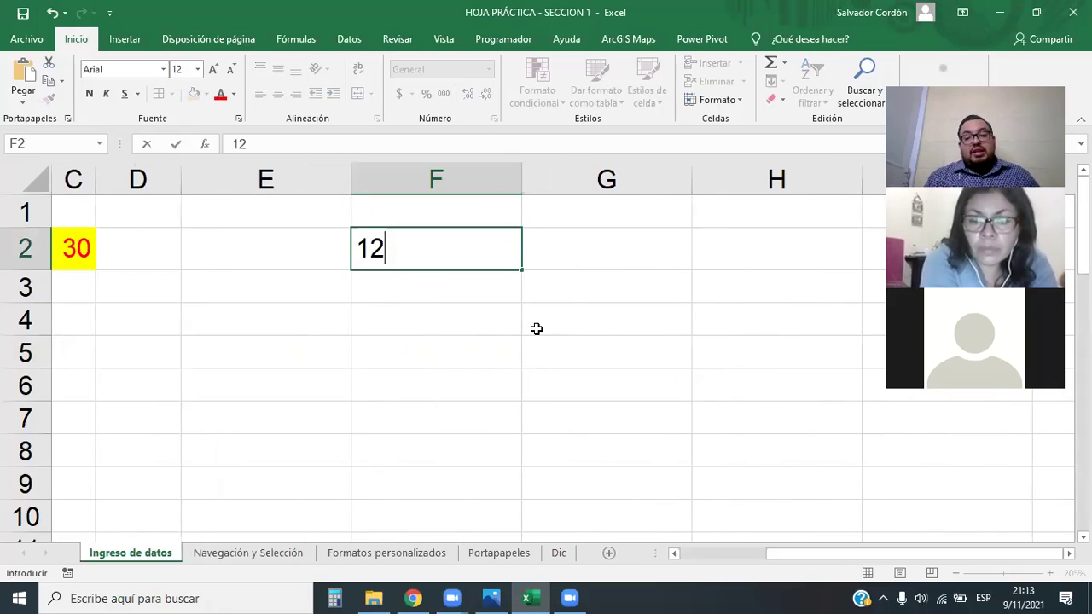
key(Return)
text(45)
key(Return)
text(75)
key(Return)
text(25)
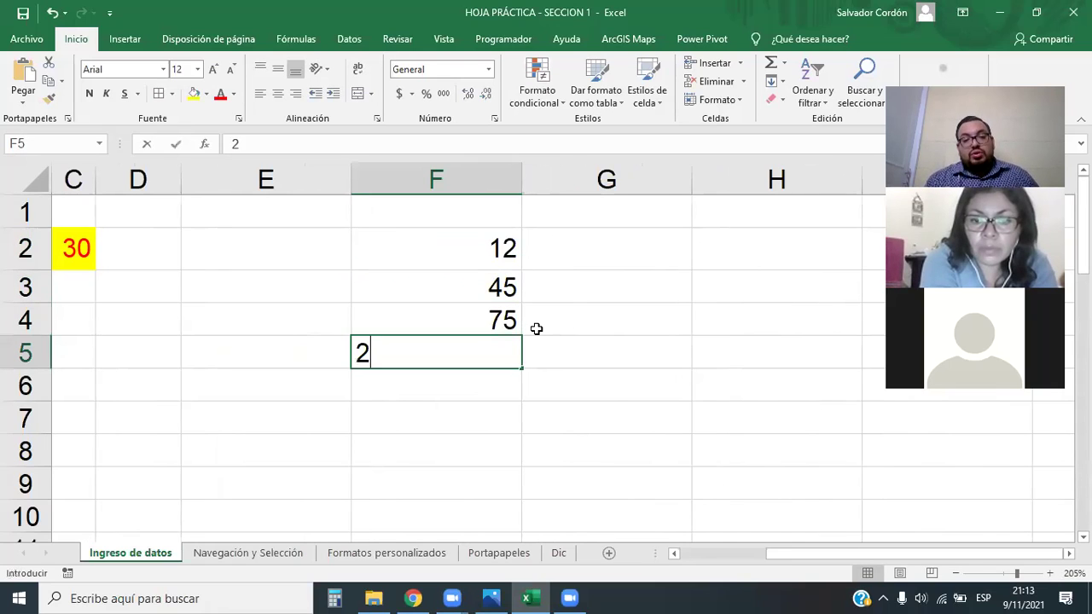
key(Return)
text(63)
key(Return)
text(64)
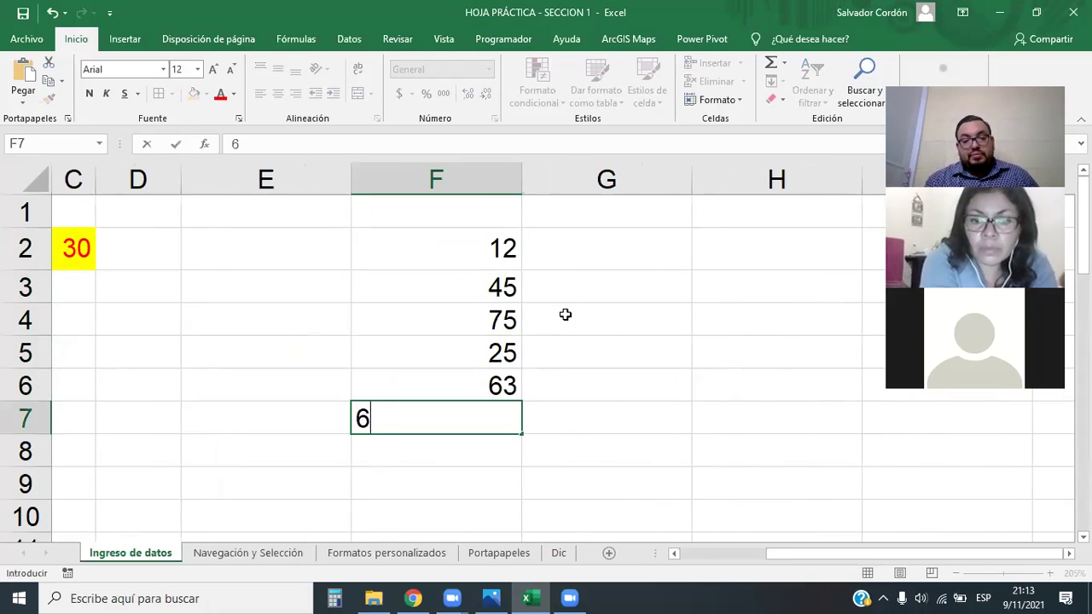
key(Return)
text(125)
key(Return)
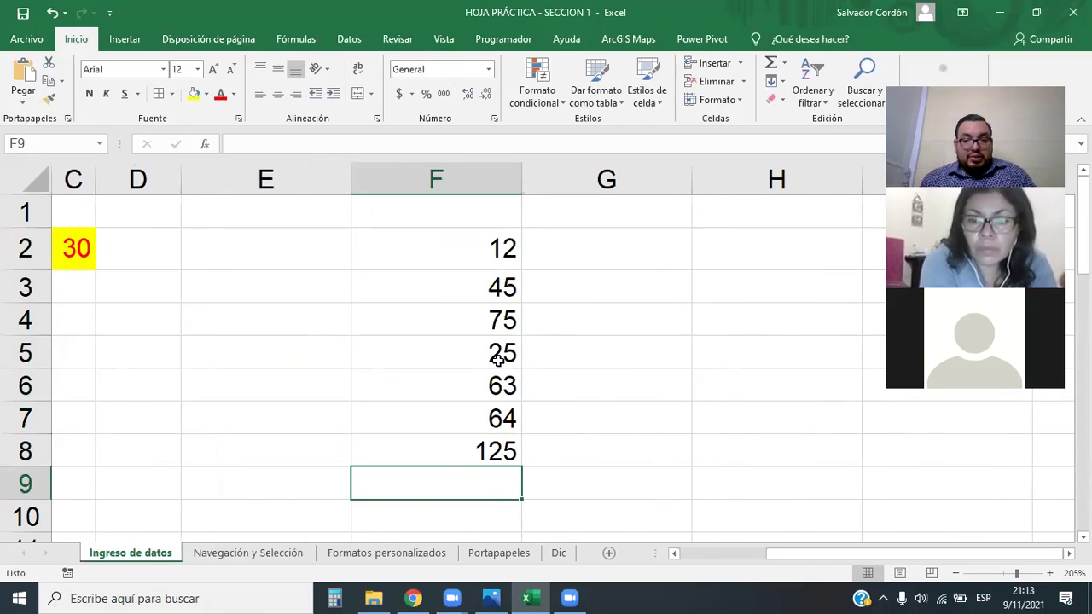
Select the new numbers in F2:F8
scroll(484, 338, down, 1)
scroll(484, 338, down, 1)
drag(932, 560, 932, 553)
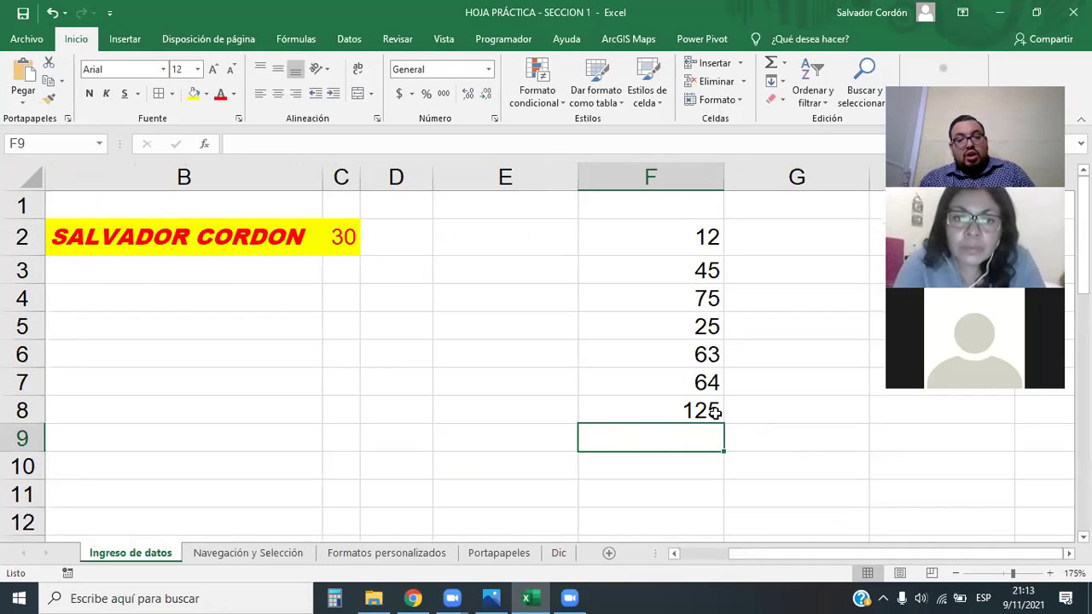
click(773, 498)
key(Right)
key(Right)
key(Right)
key(Right)
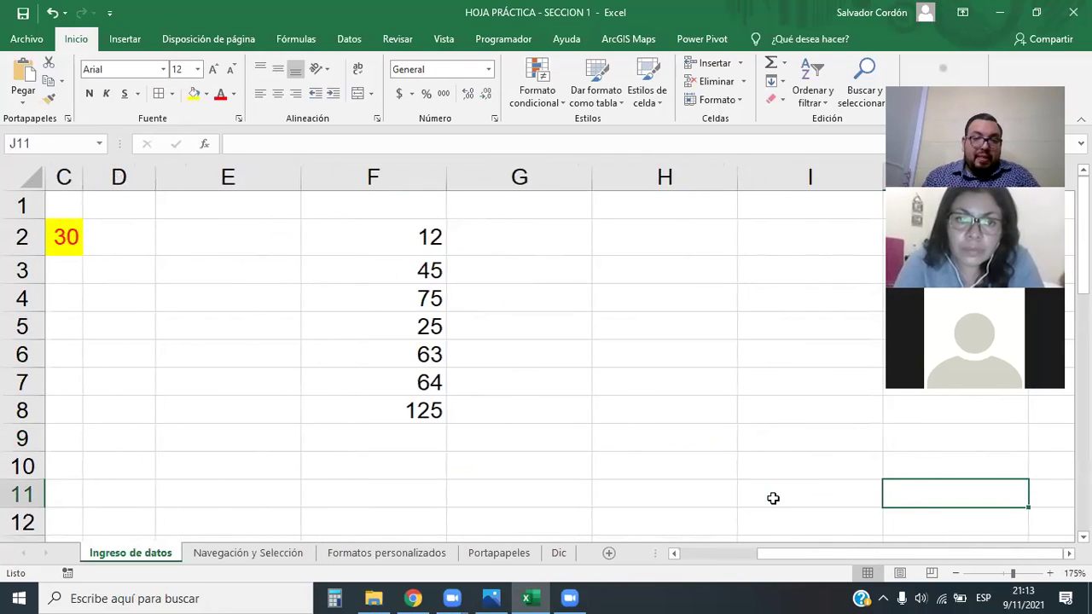
drag(317, 230, 309, 405)
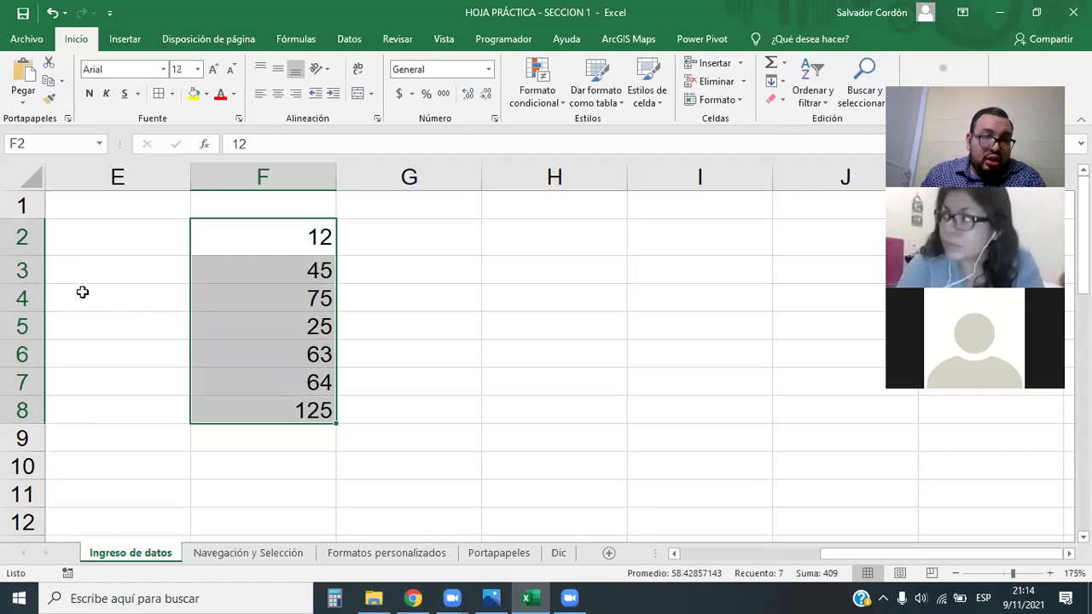
Copy the numbers in F2:F8 and paste them starting at H2
drag(22, 256, 21, 246)
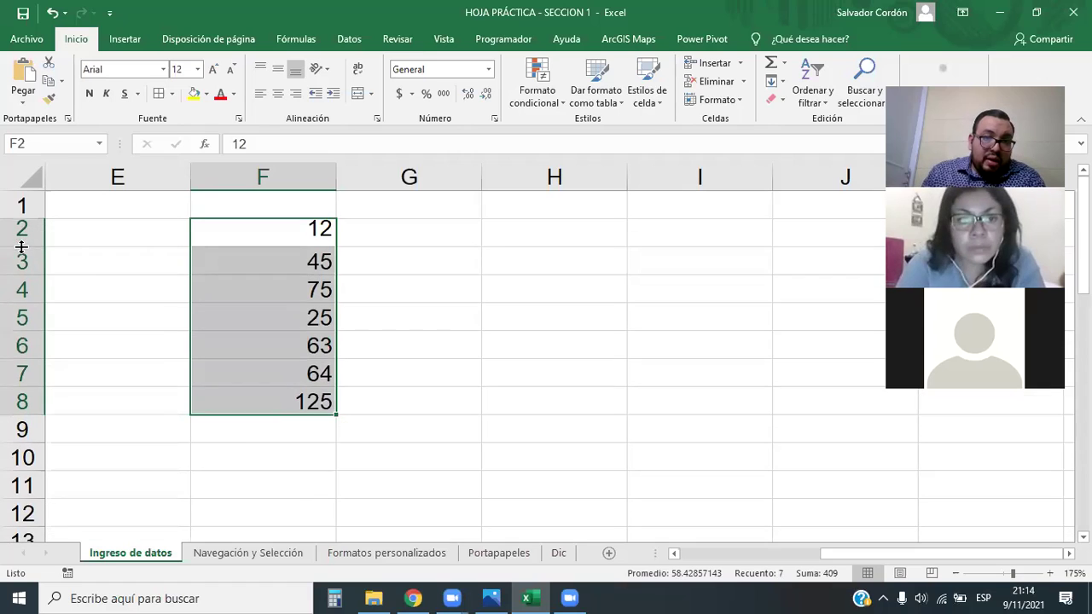
click(737, 368)
key(ctrl+z)
drag(304, 236, 307, 411)
key(ctrl+c)
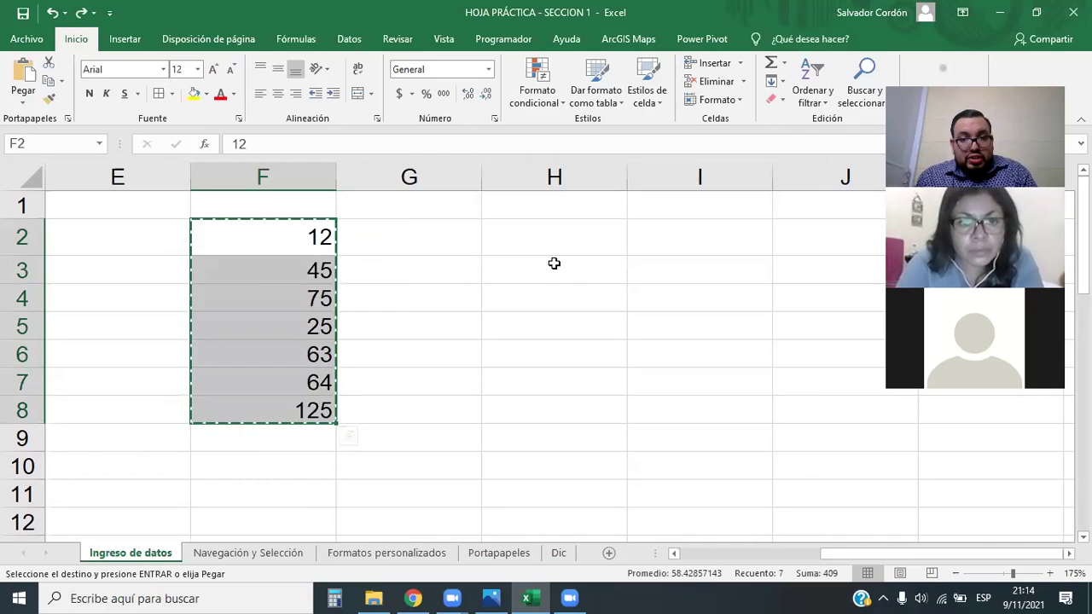
click(546, 245)
key(ctrl+v)
Select the pasted range H2:H8 and open the Número format dropdown
click(534, 497)
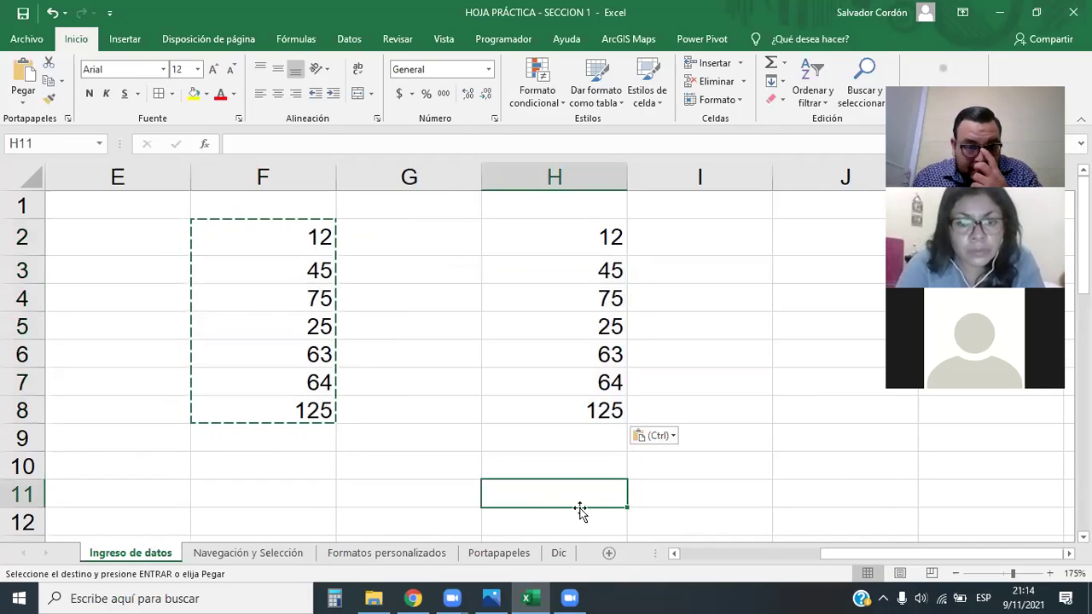
key(Escape)
drag(565, 239, 575, 415)
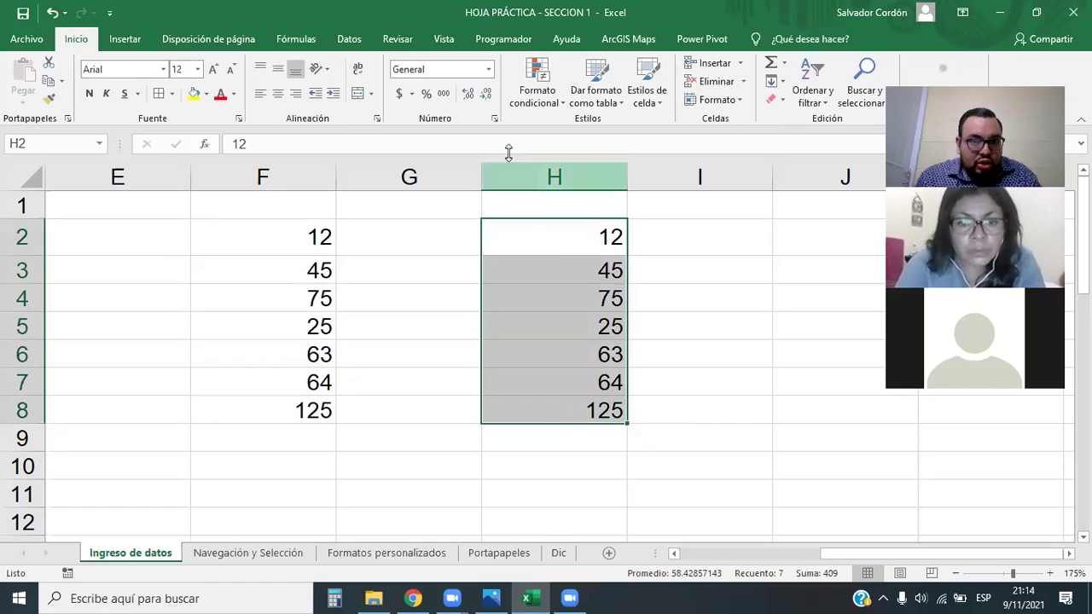
click(488, 69)
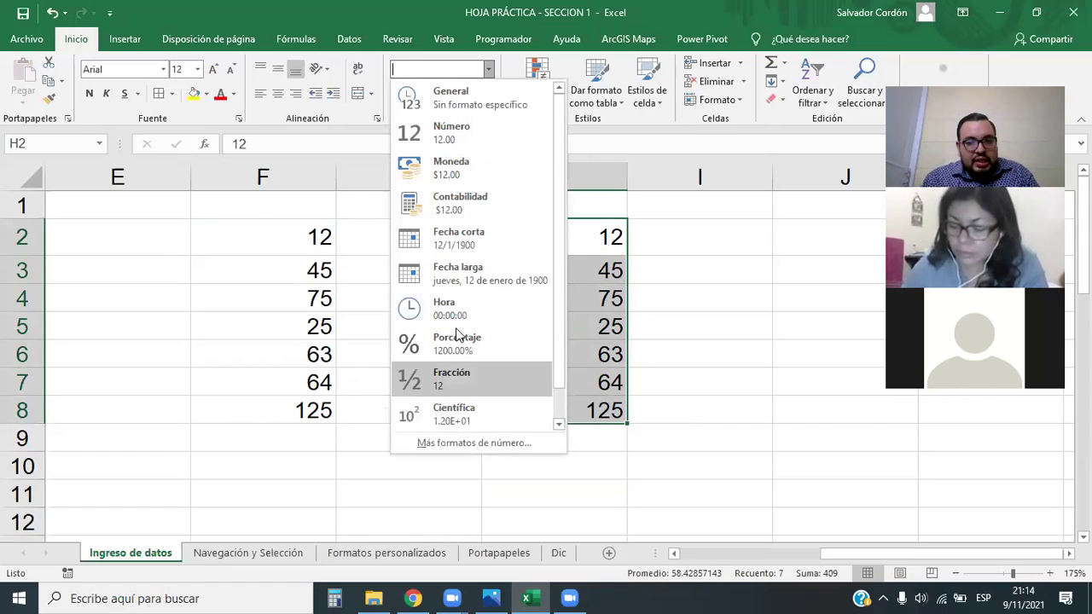
key(Escape)
click(554, 212)
click(567, 244)
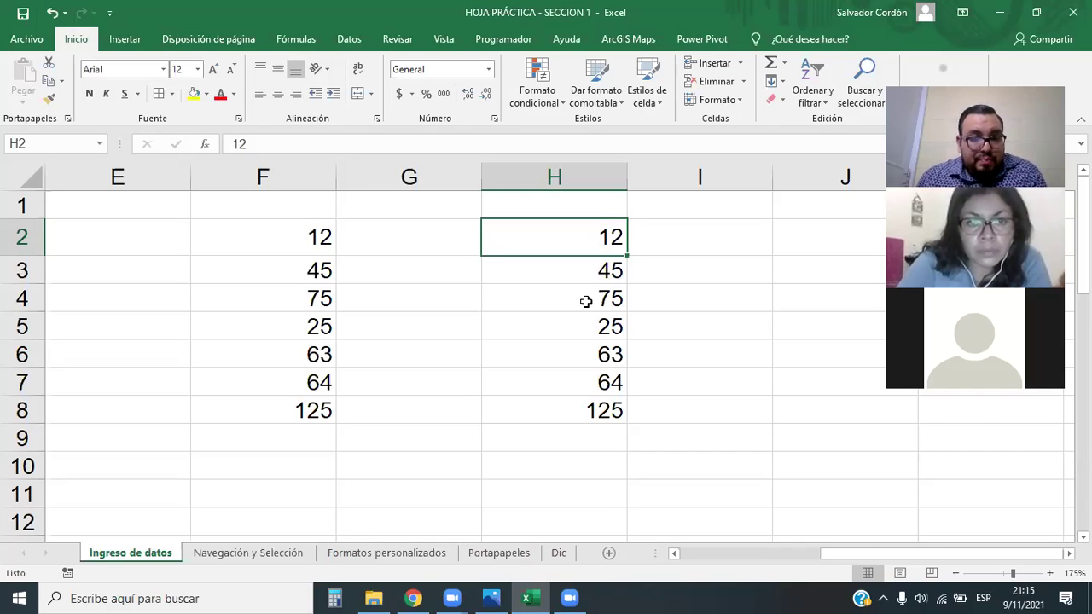
drag(329, 235, 324, 414)
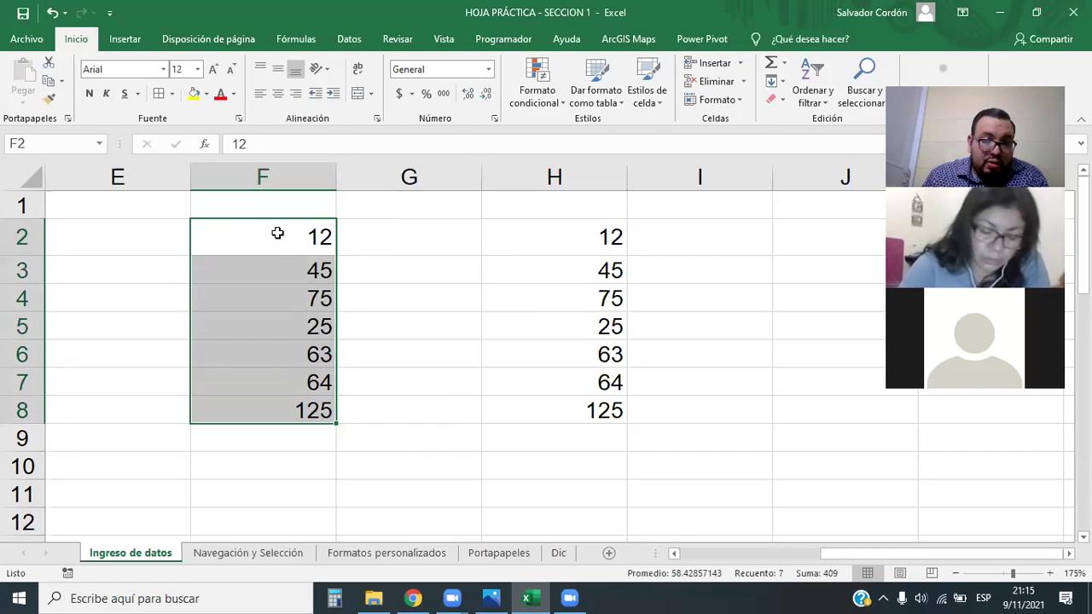
Narrow column G so column H sits beside column F
drag(558, 244, 556, 419)
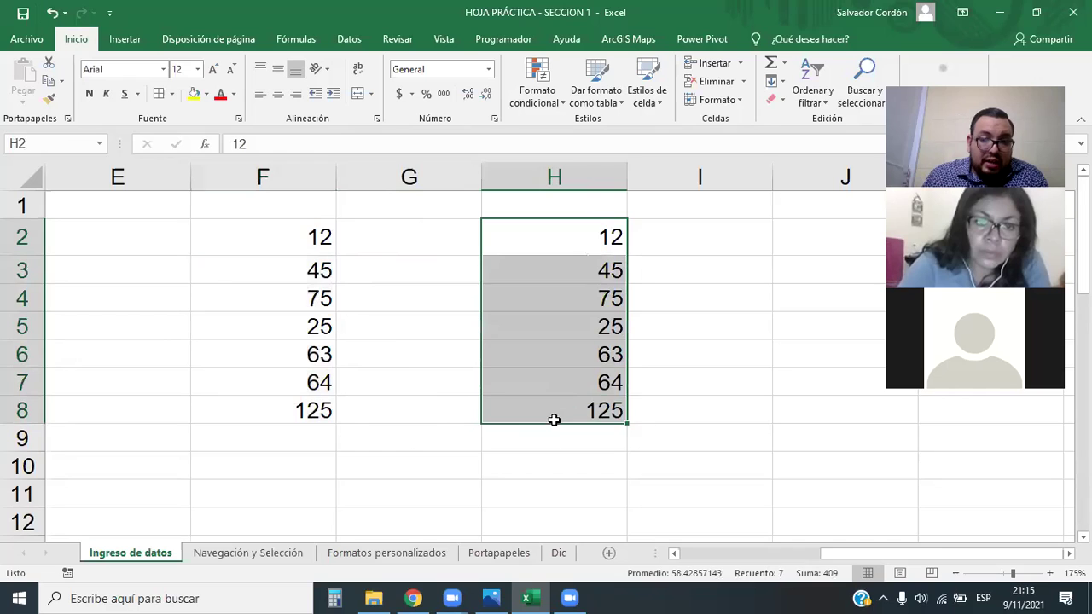
click(431, 468)
click(302, 460)
drag(480, 176, 388, 196)
click(420, 408)
Compare the F2:F8 and H2:H8 ranges, finishing on cell F2
drag(293, 234, 298, 413)
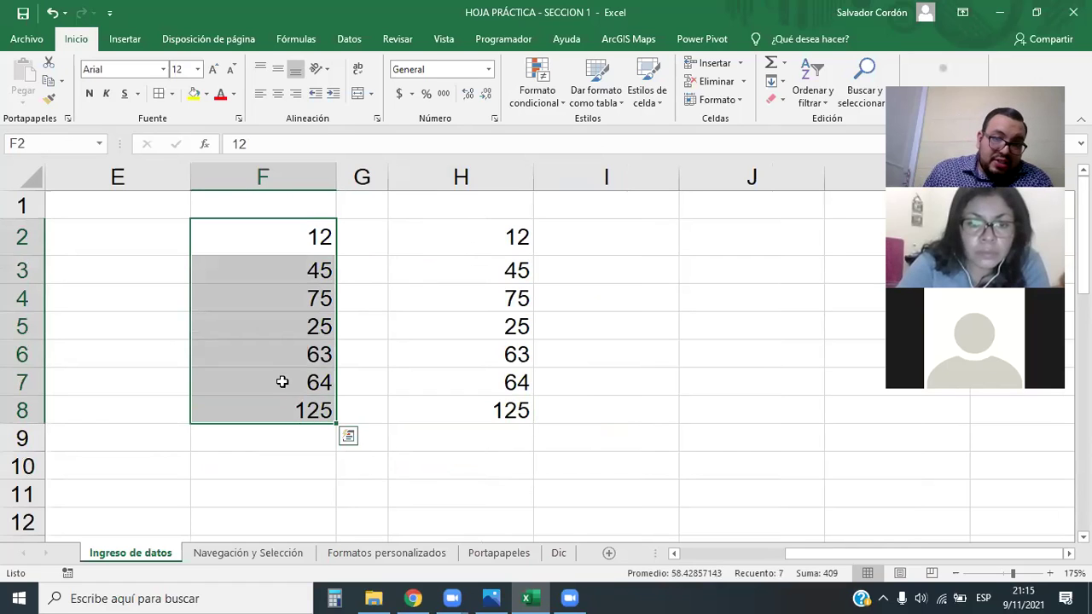
drag(495, 239, 497, 410)
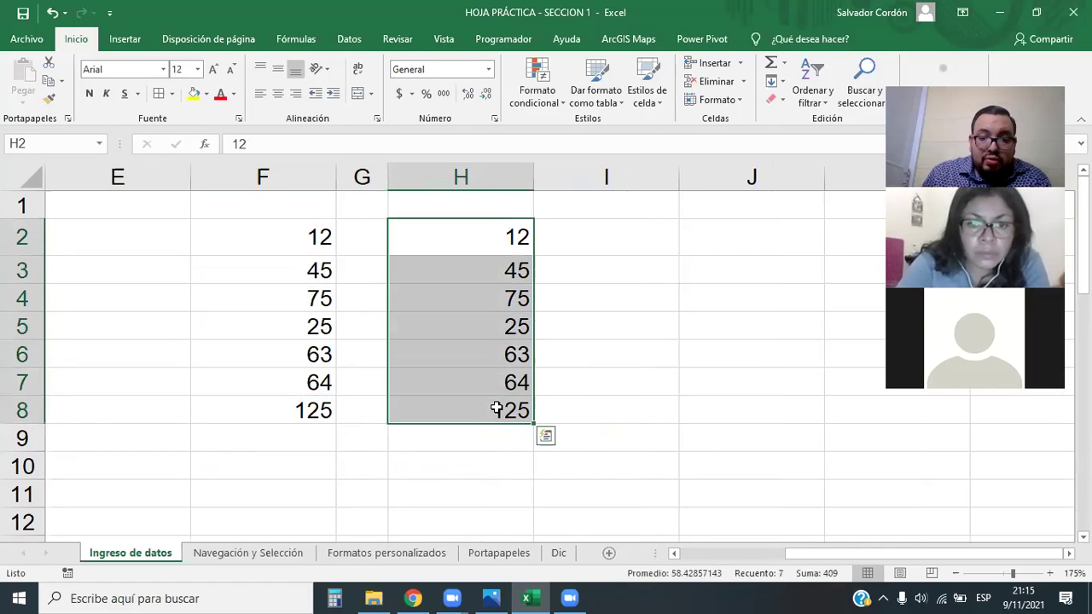
click(709, 410)
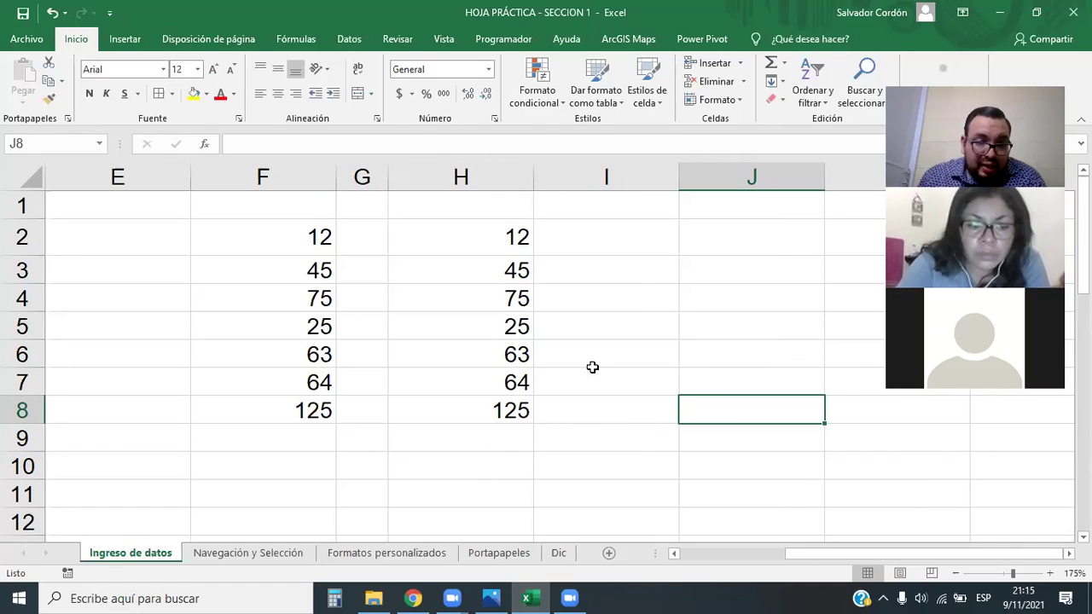
click(522, 230)
drag(510, 275, 514, 413)
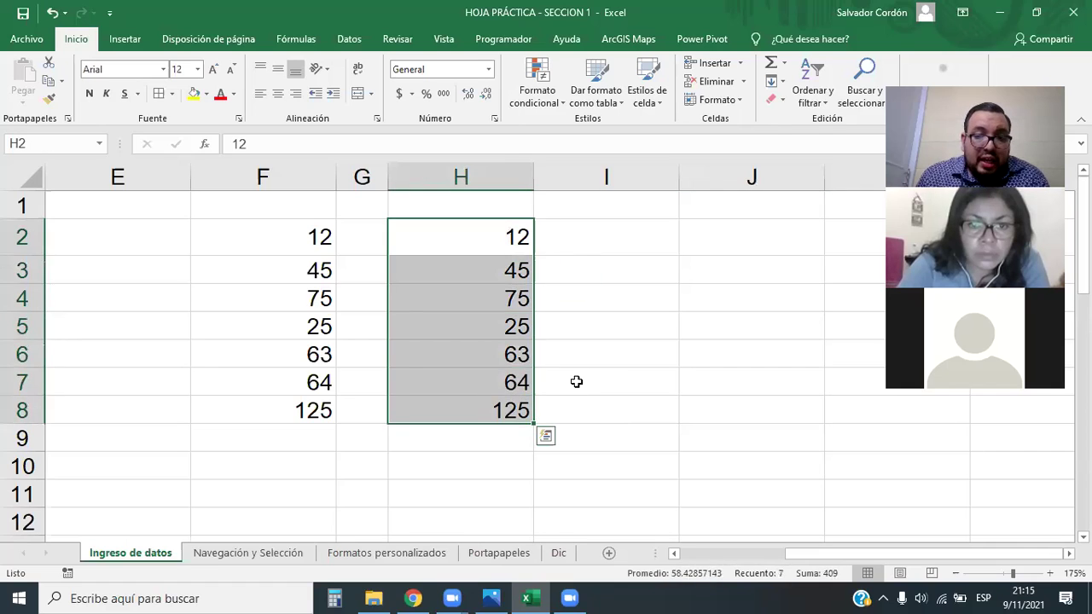
click(623, 358)
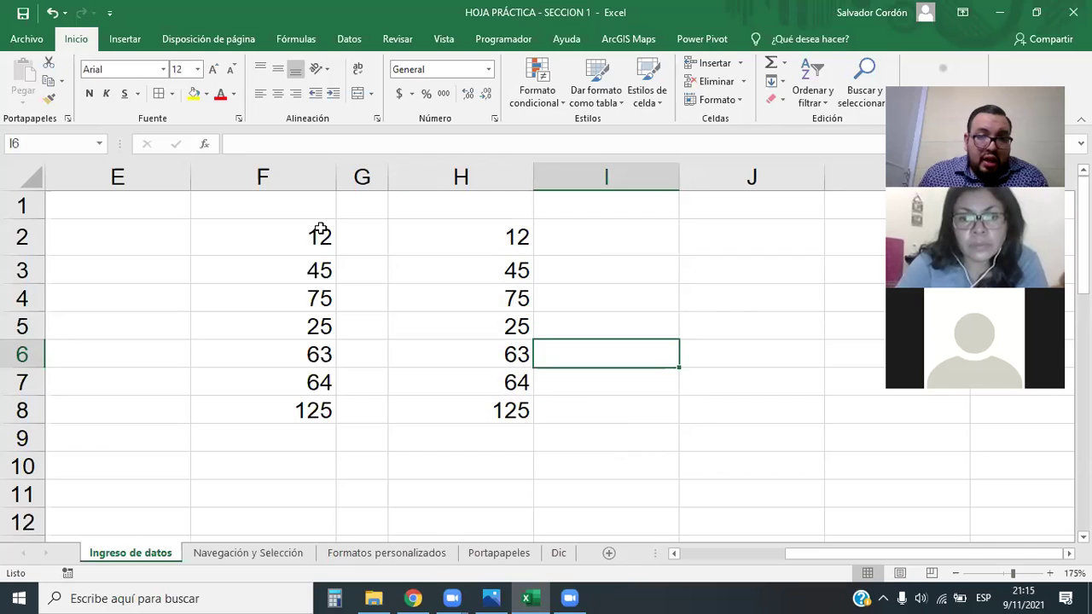
click(320, 231)
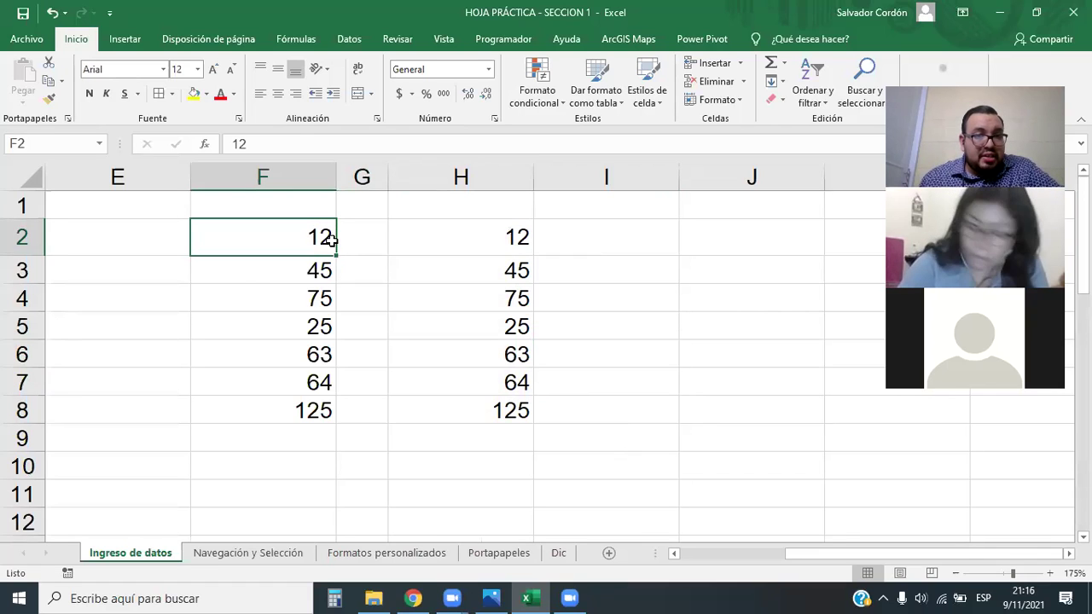
Append ' KM' to F2, F3 and F4, giving 12 KM, 45 KM and 75 KM
key(F2)
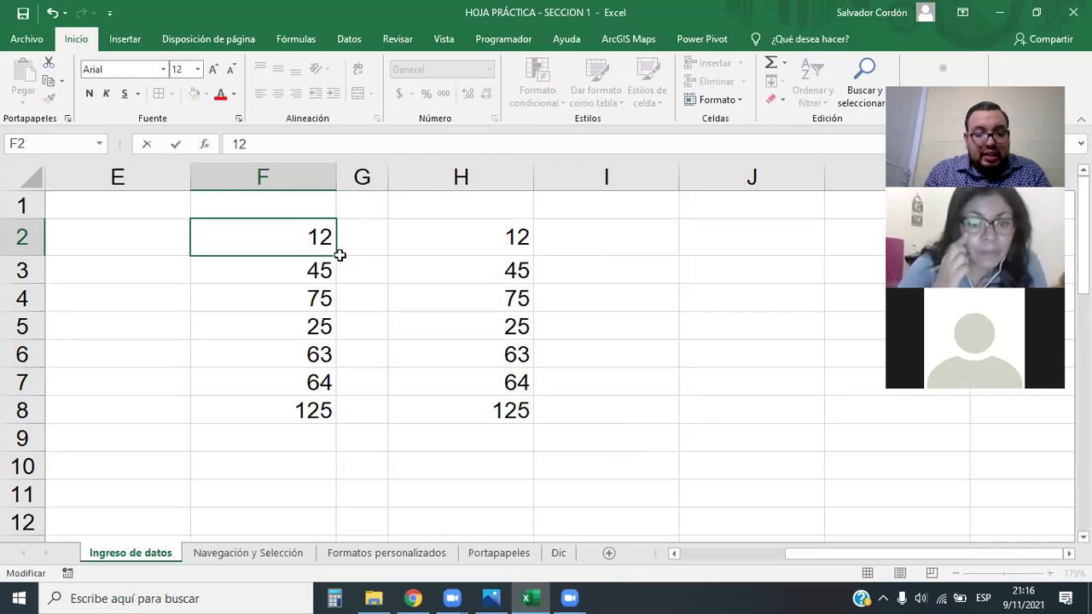
text(KM)
key(Return)
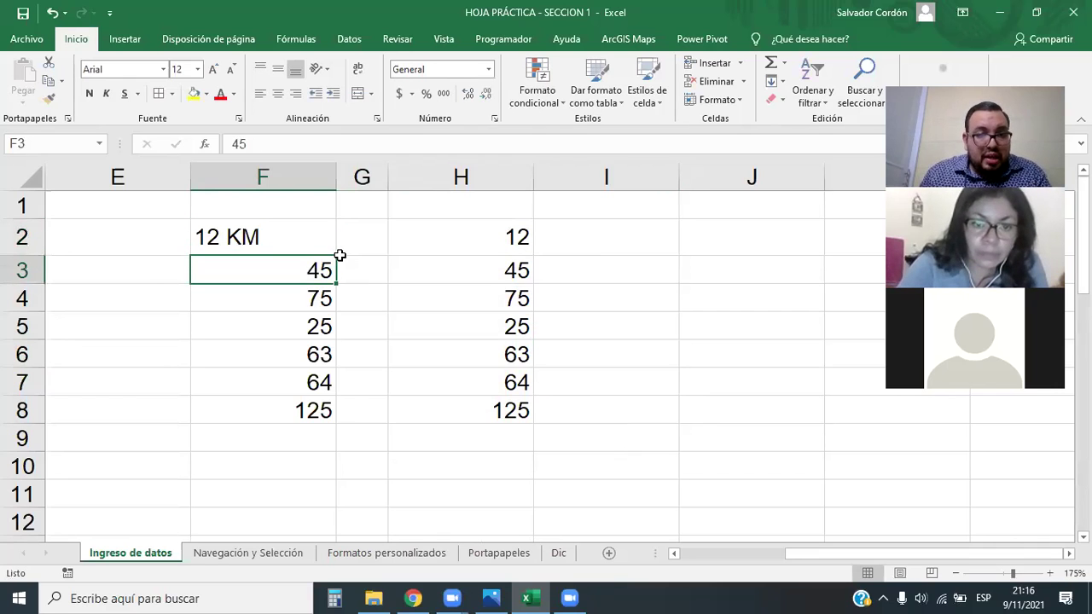
click(339, 267)
click(320, 258)
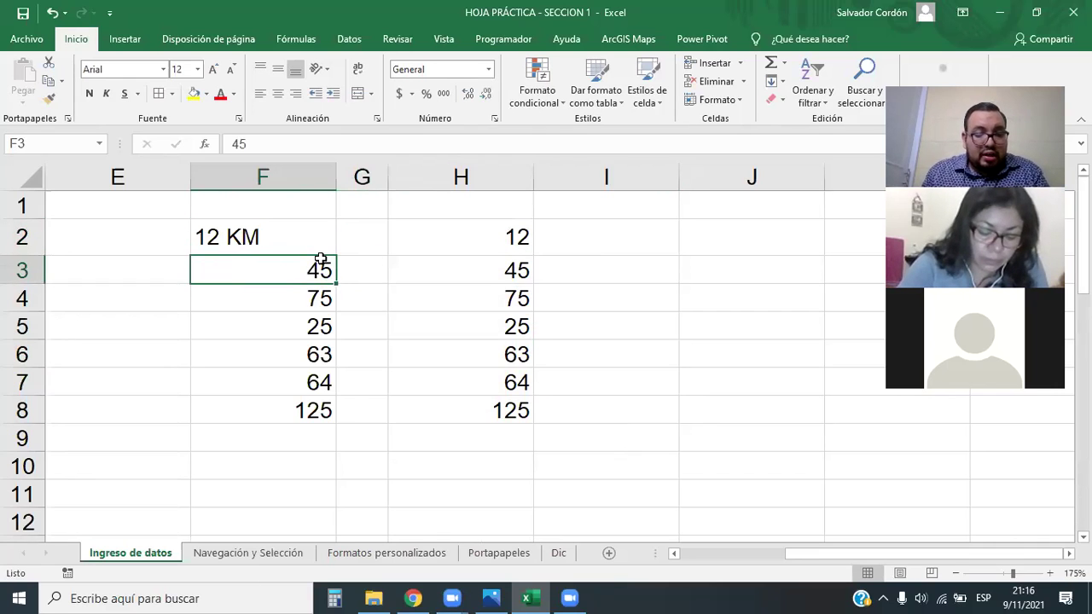
key(F2)
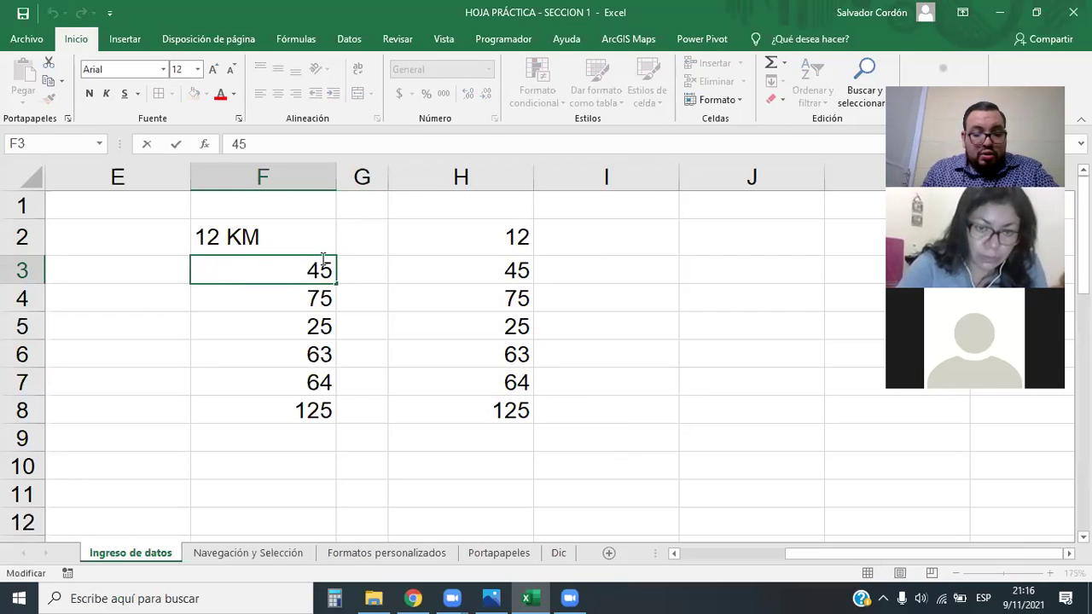
text(KM)
key(Return)
key(F2)
text(KM)
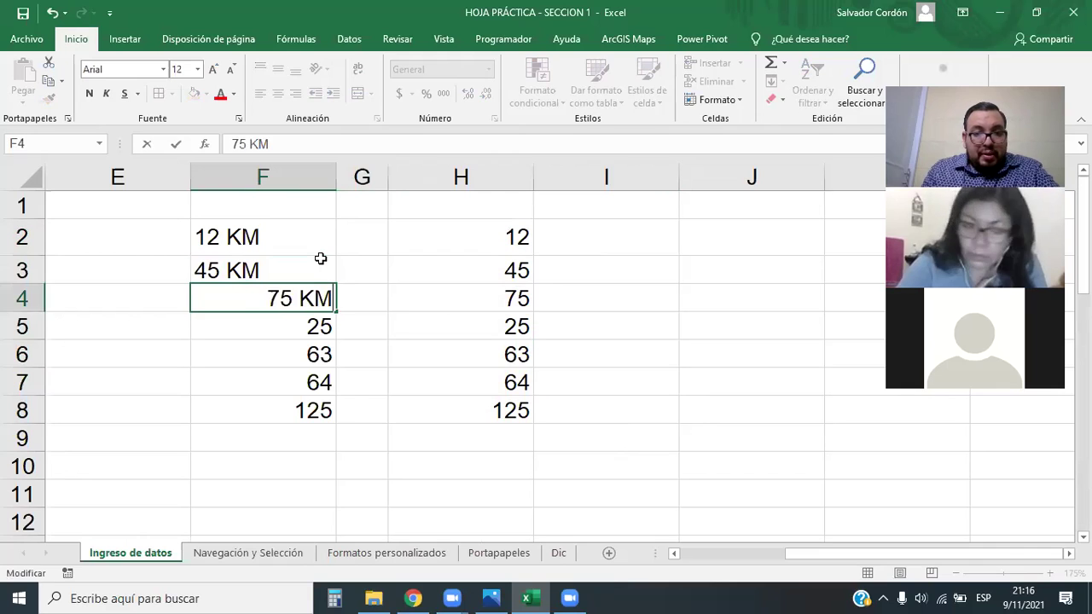
key(Return)
Append ' KM' to F5 through F8, giving 25 KM, 63 KM, 64 KM and 125 KM
key(F2)
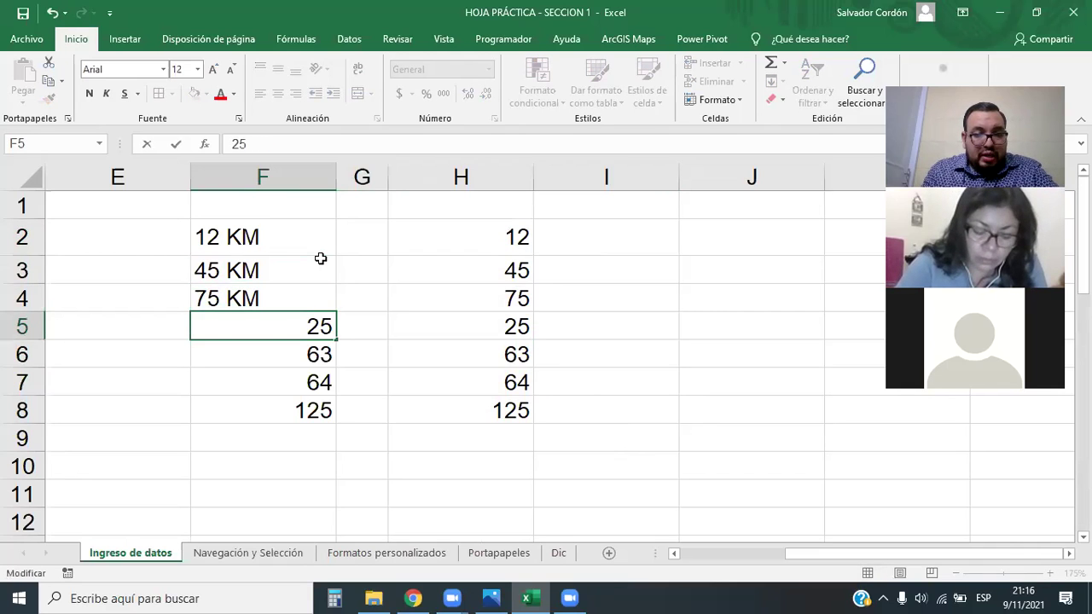
text(KM)
key(Return)
key(F2)
text(KM)
key(Return)
key(F2)
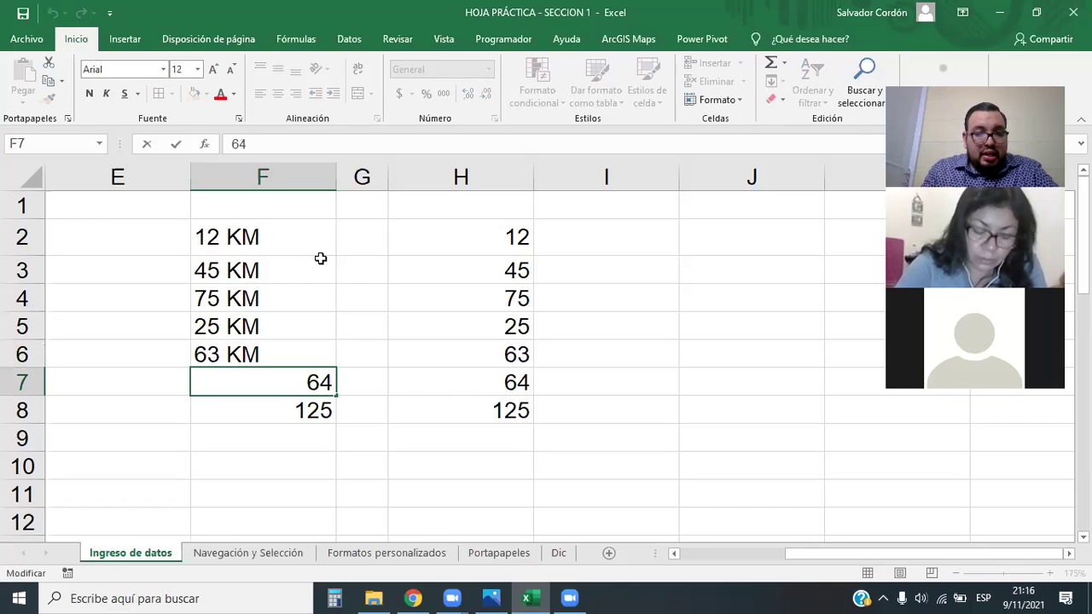
text(KM)
key(BackSpace)
key(BackSpace)
text(KM)
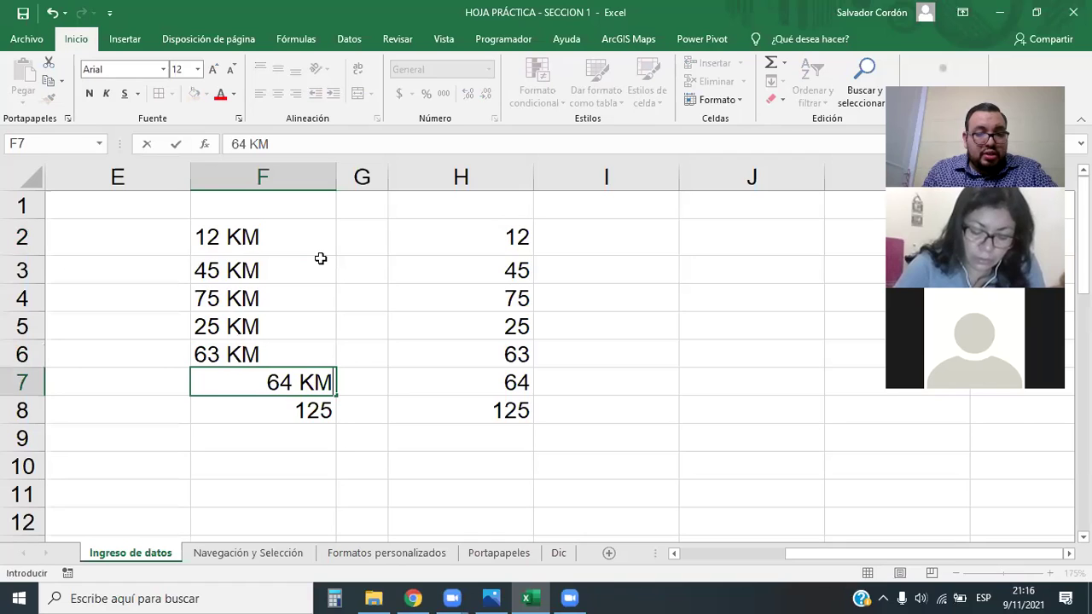
key(Return)
key(F2)
text(KM)
key(Return)
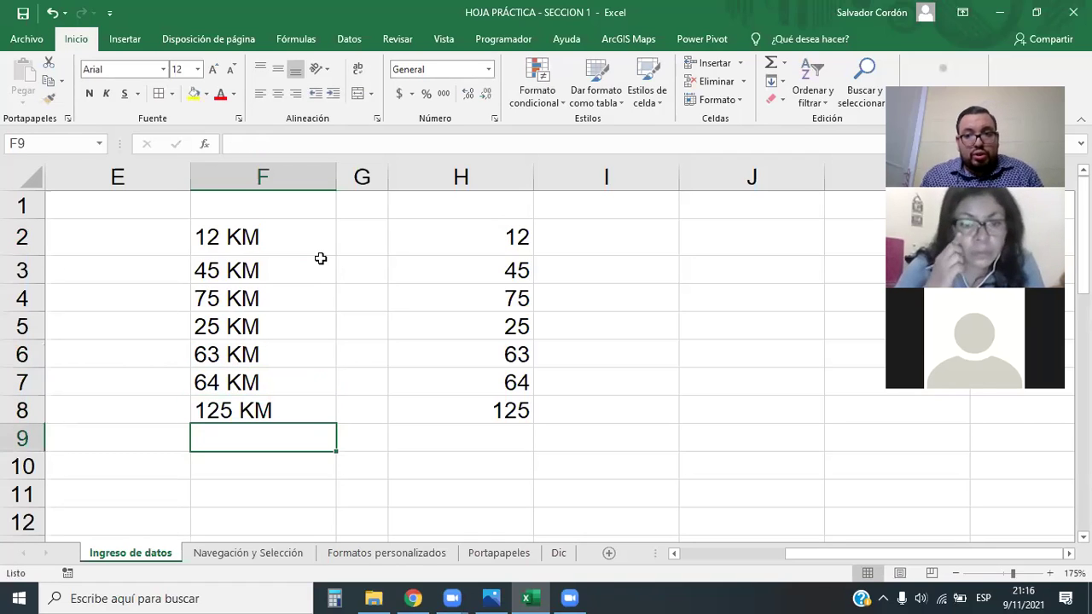
click(305, 470)
click(289, 512)
drag(280, 234, 278, 408)
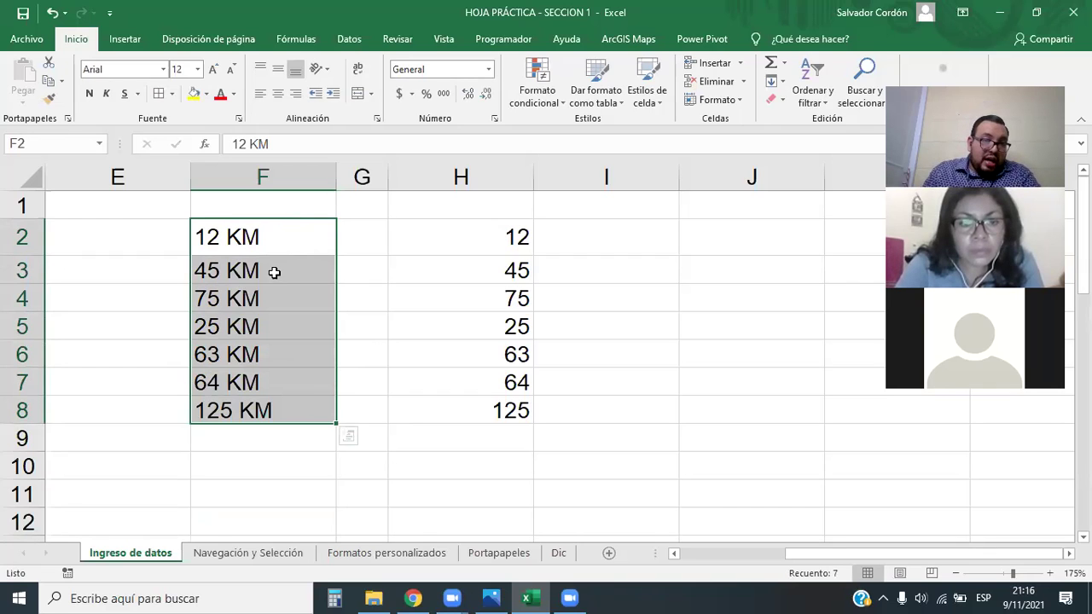
click(274, 459)
drag(273, 236, 275, 409)
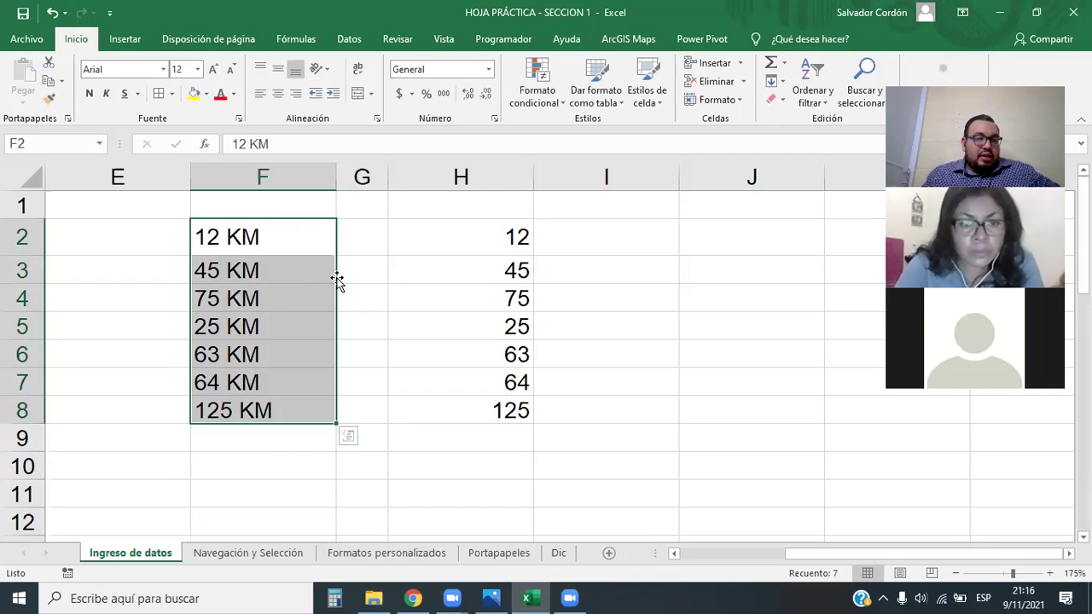
click(419, 241)
drag(276, 228, 278, 408)
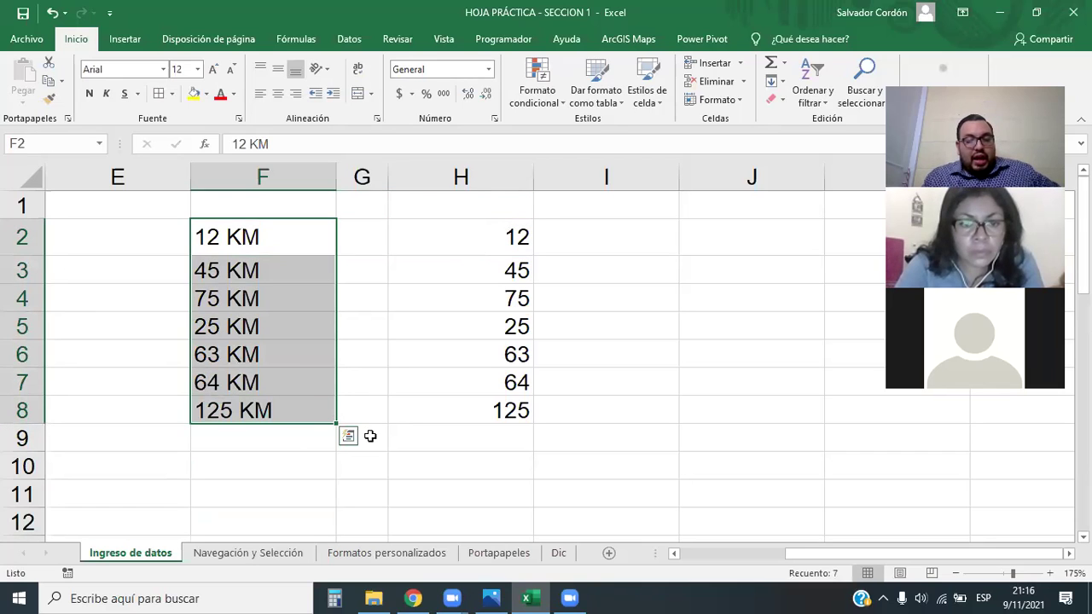
click(454, 490)
drag(290, 247, 264, 411)
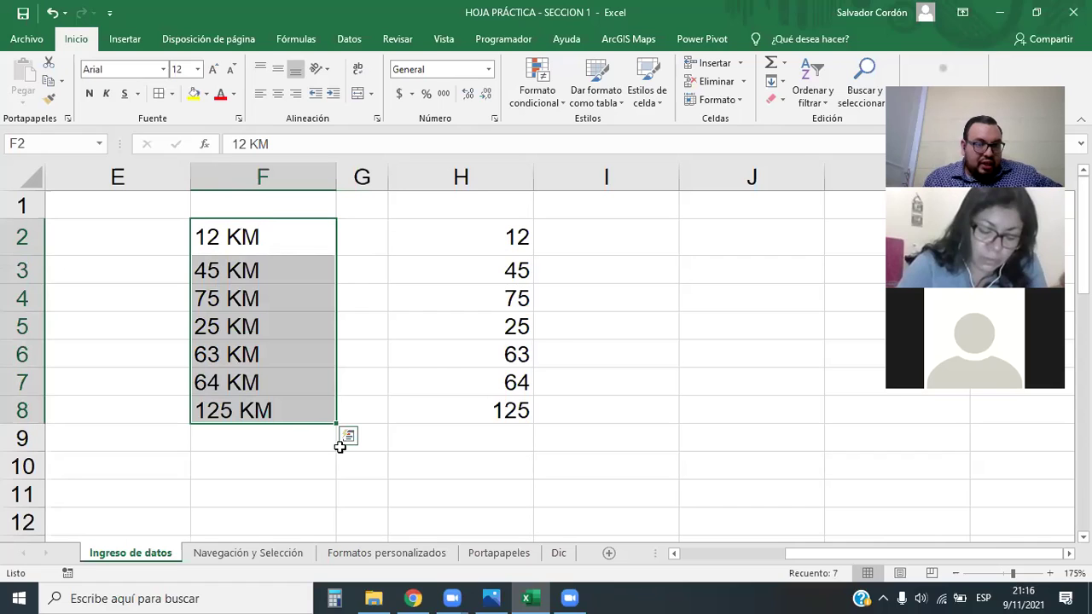
click(261, 445)
drag(483, 230, 483, 413)
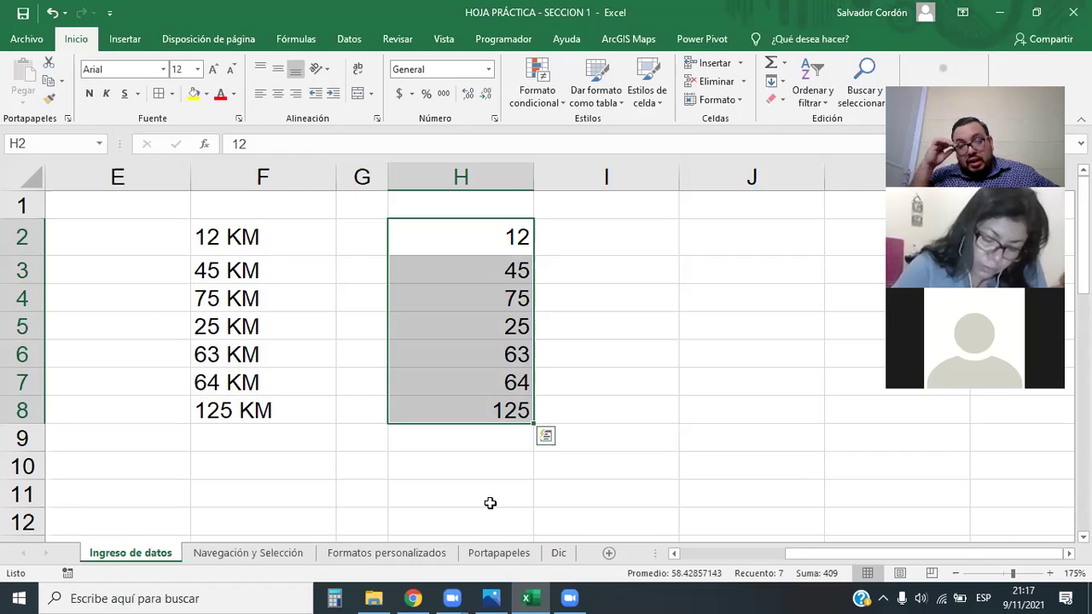
click(247, 237)
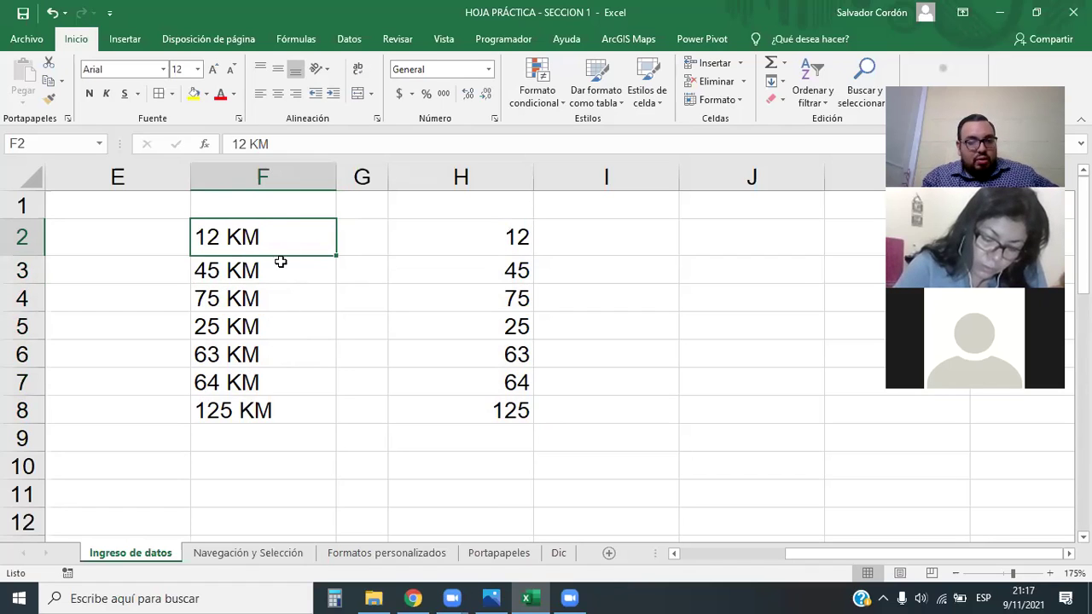
drag(236, 239, 244, 408)
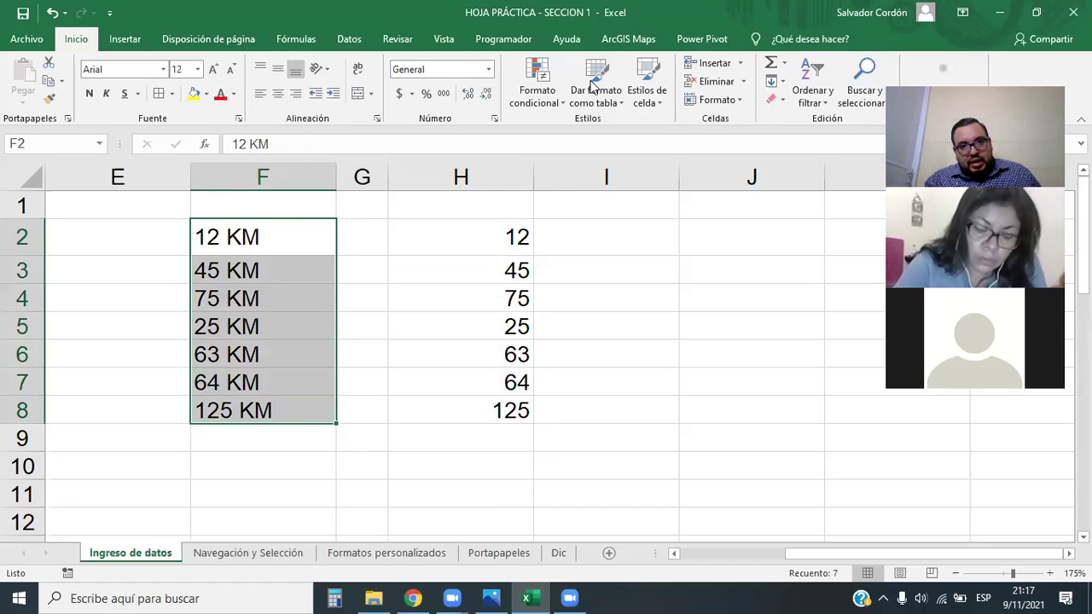
mouse_move(657, 565)
mouse_down()
mouse_move(883, 579)
mouse_move(848, 578)
mouse_up()
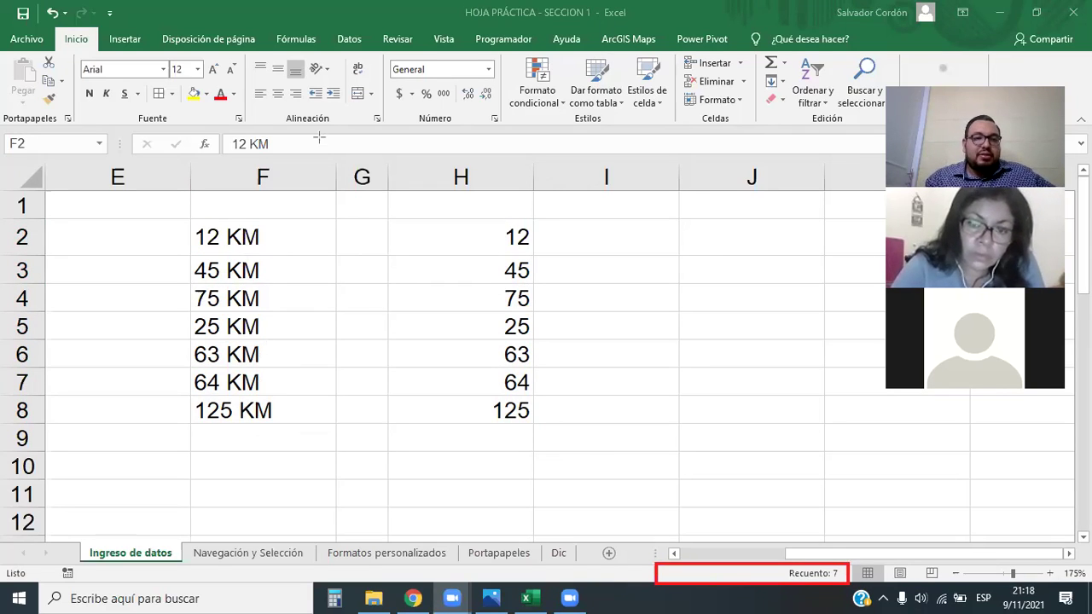
drag(236, 244, 256, 411)
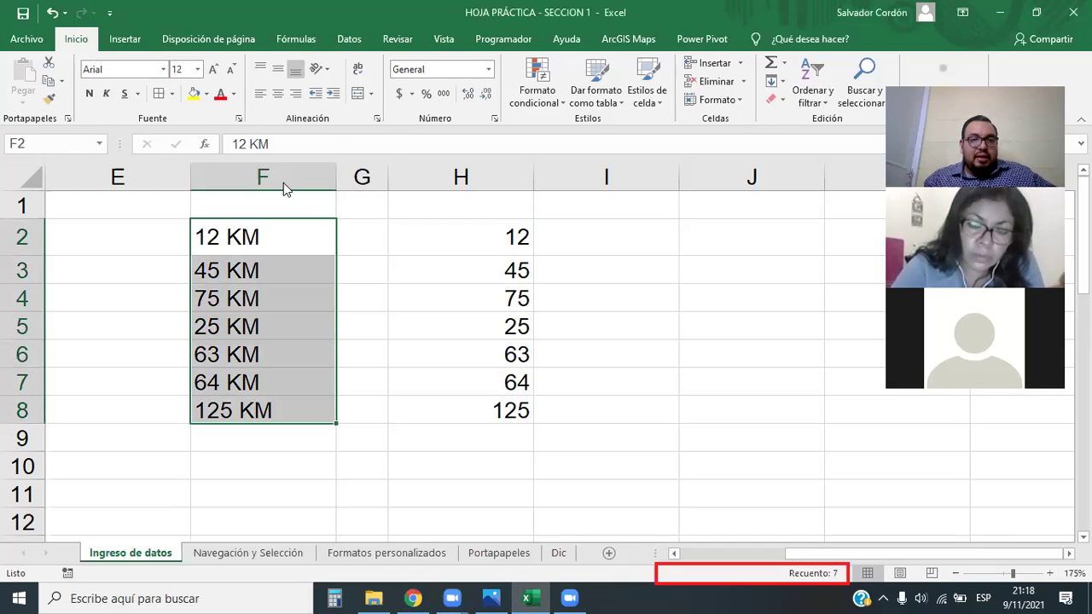
mouse_move(180, 214)
mouse_down()
mouse_move(285, 332)
mouse_move(300, 436)
mouse_move(329, 427)
mouse_move(689, 573)
mouse_move(658, 560)
mouse_up()
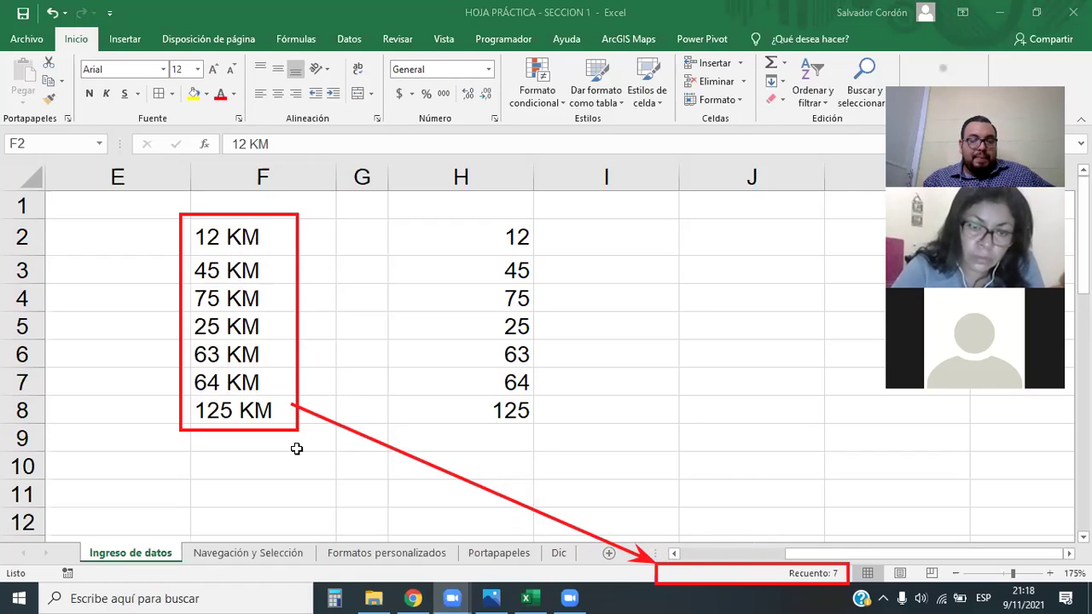
key(ctrl+shift+Down)
click(367, 264)
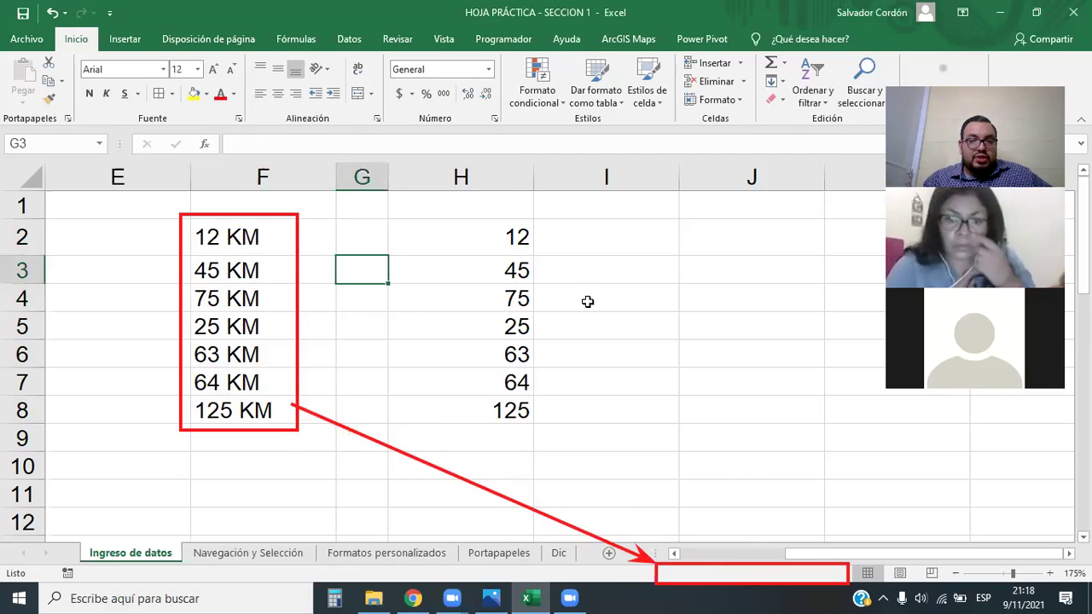
click(589, 302)
click(689, 230)
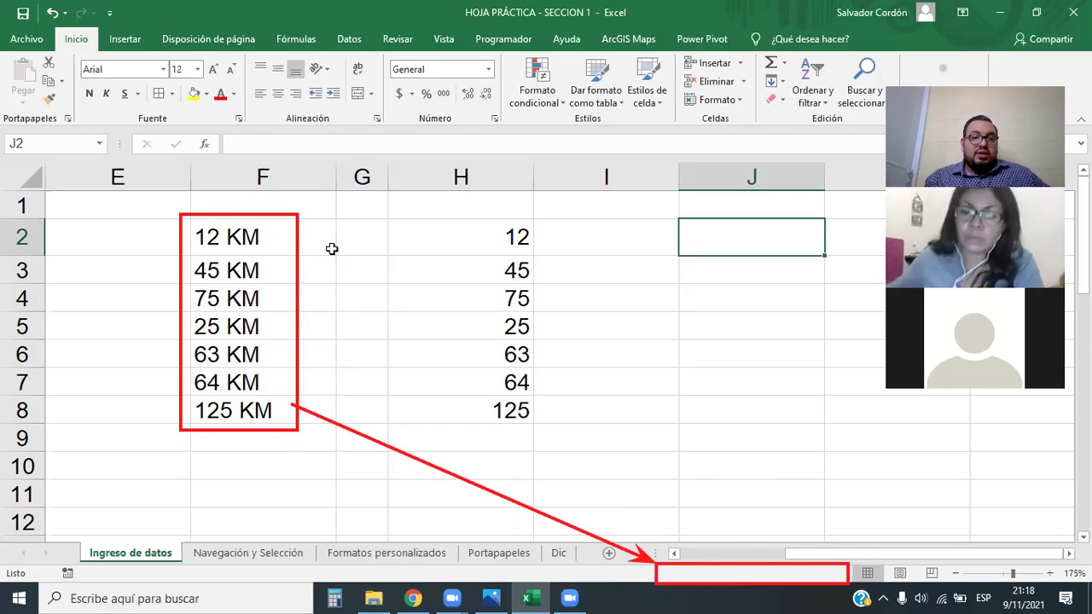
click(252, 238)
drag(254, 270, 293, 415)
drag(491, 234, 498, 415)
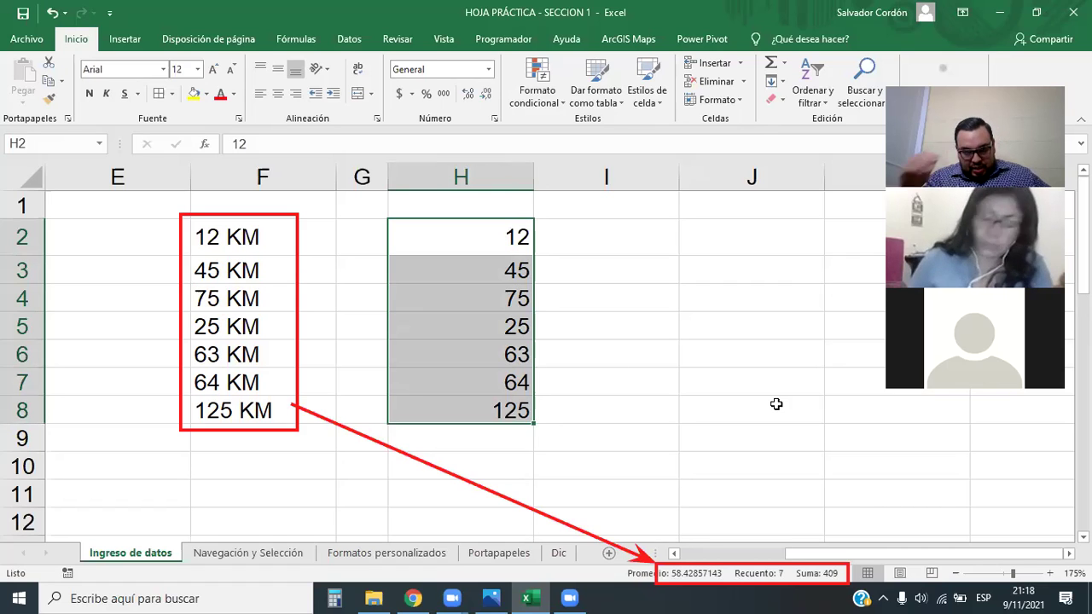
click(776, 404)
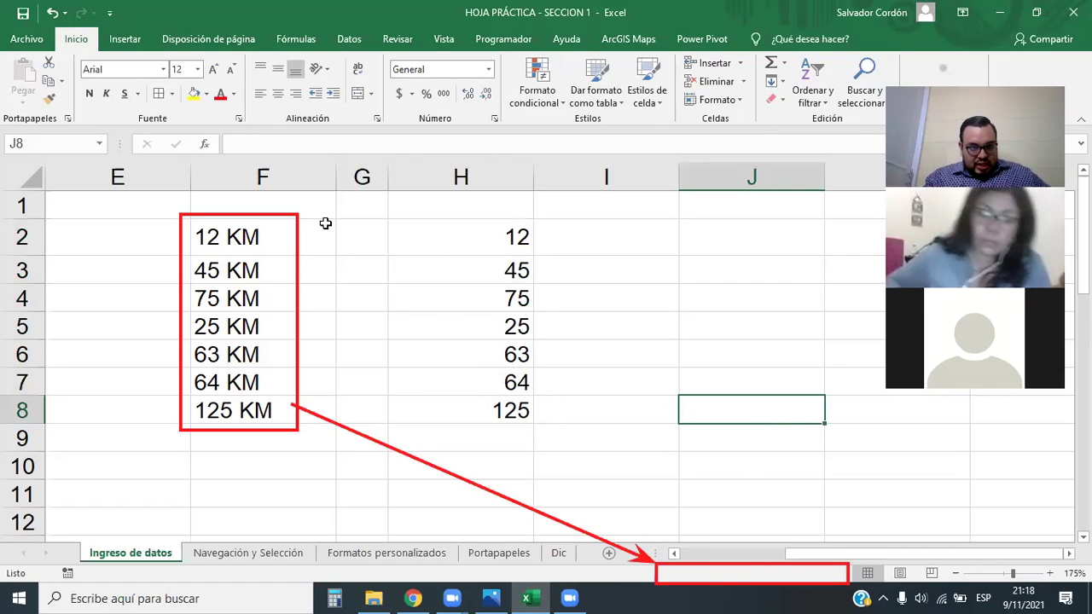
key(Escape)
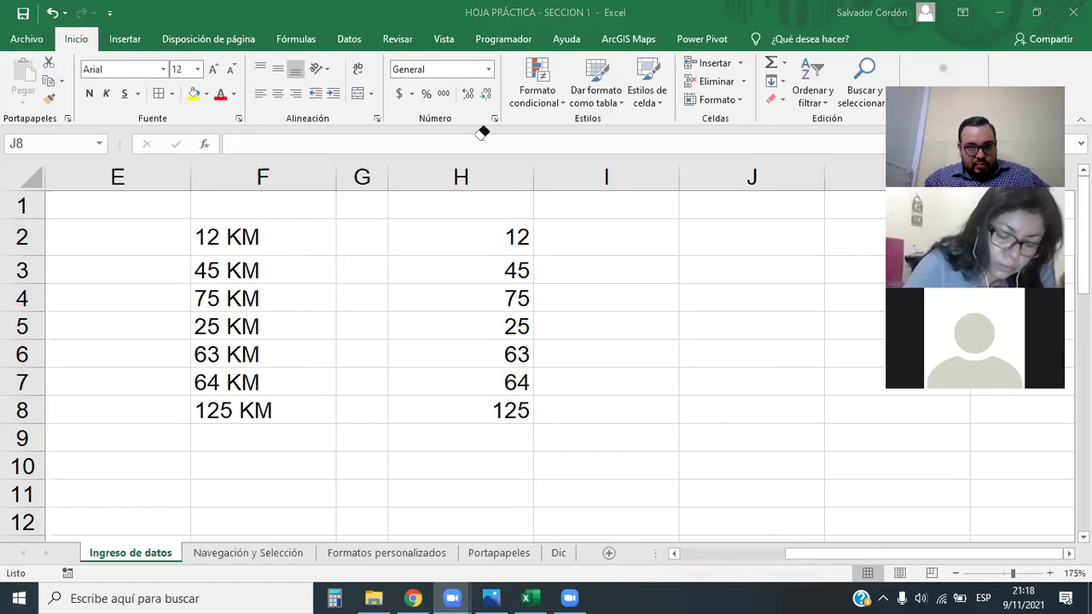
drag(504, 229, 512, 411)
drag(243, 236, 277, 412)
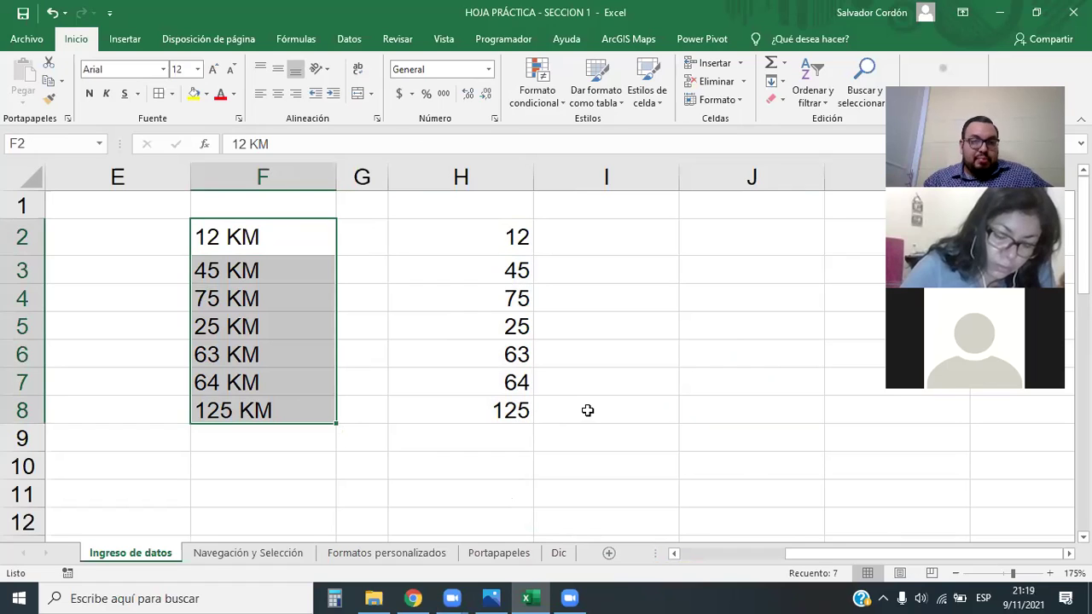
Select the plain numbers H2:H8, leaving the KM text in column F unselected
click(323, 260)
drag(290, 242, 285, 417)
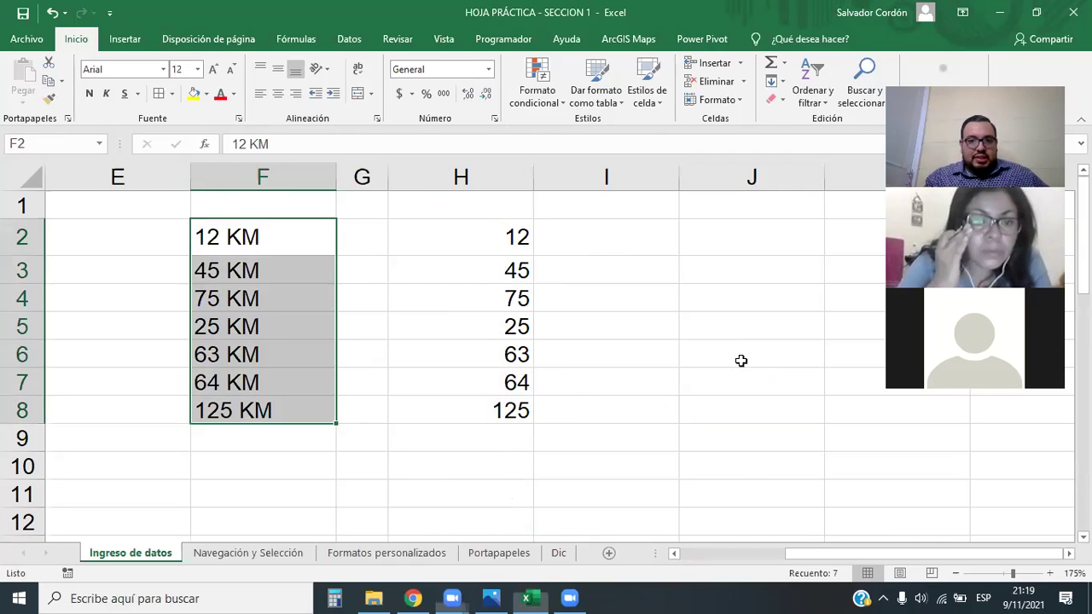
click(643, 461)
drag(502, 234, 507, 415)
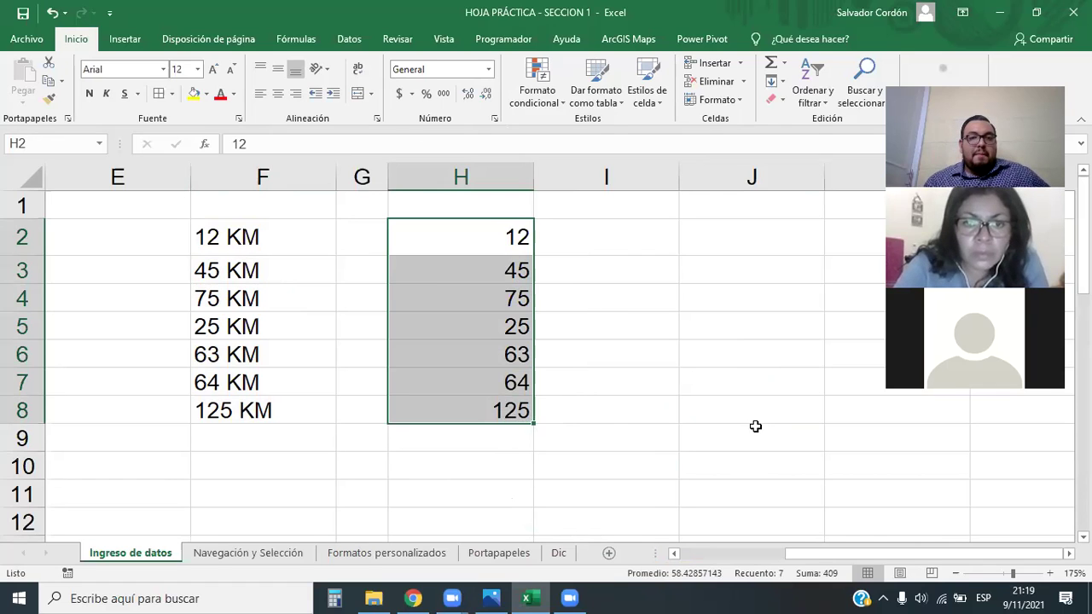
click(755, 422)
drag(497, 236, 512, 413)
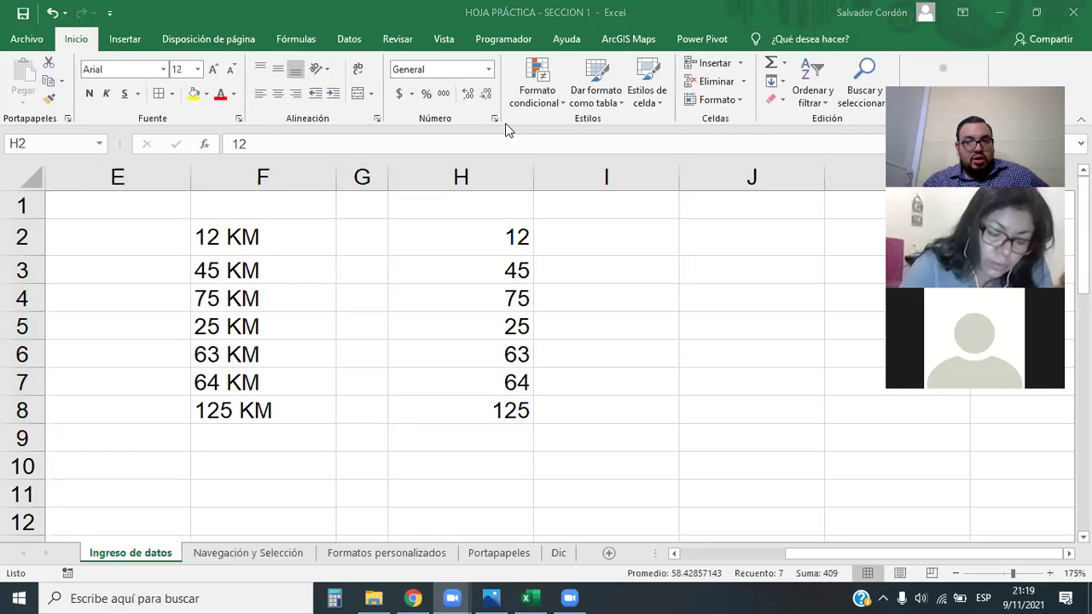
Open Formato de celdas for H2:H8, move it right, and choose the Personalizada category
click(489, 72)
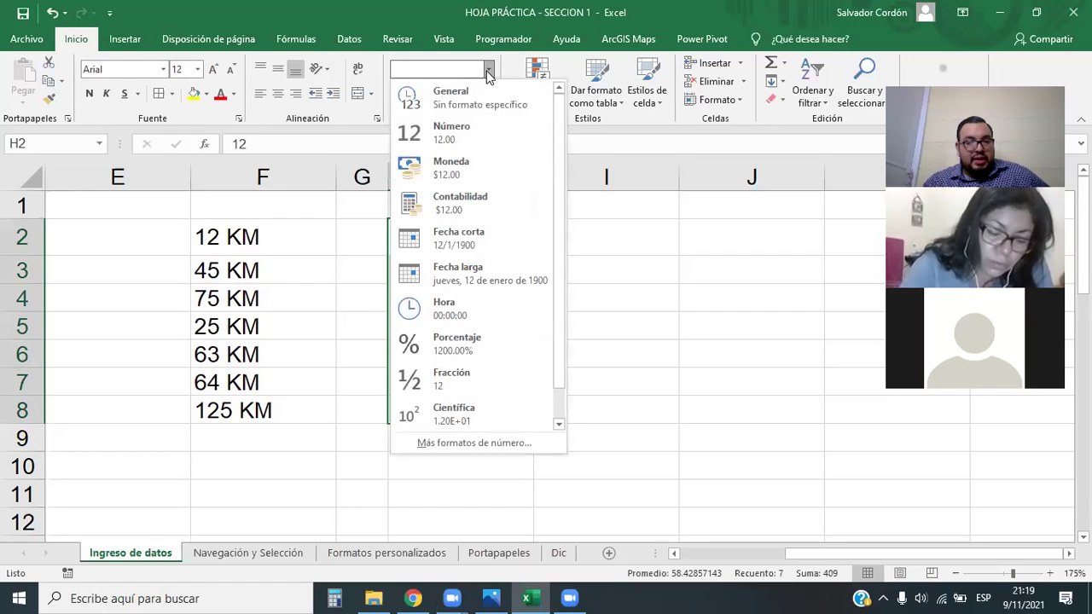
click(468, 441)
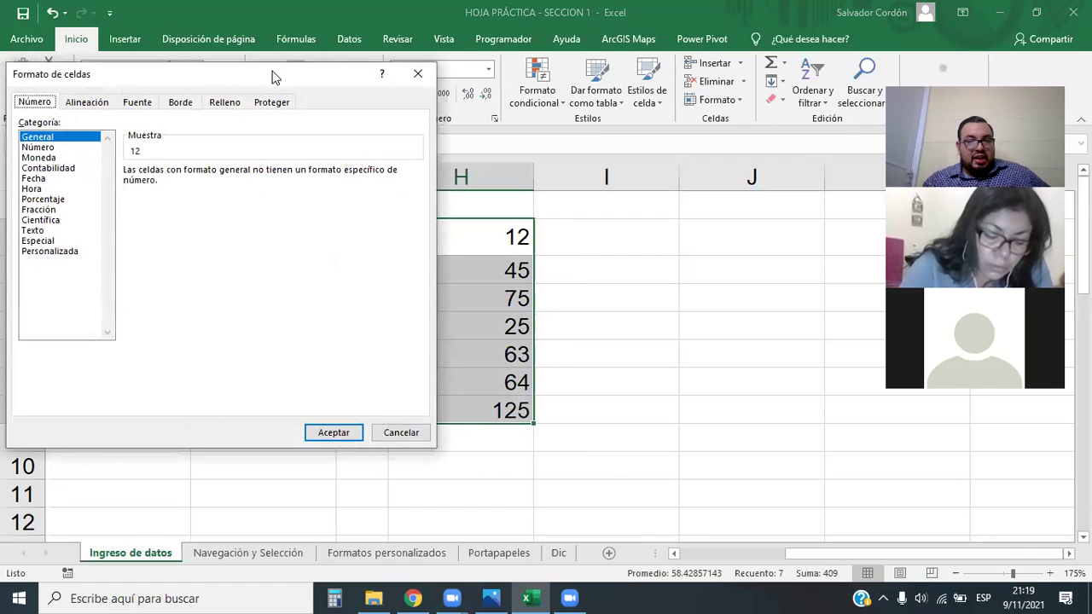
drag(273, 77, 847, 141)
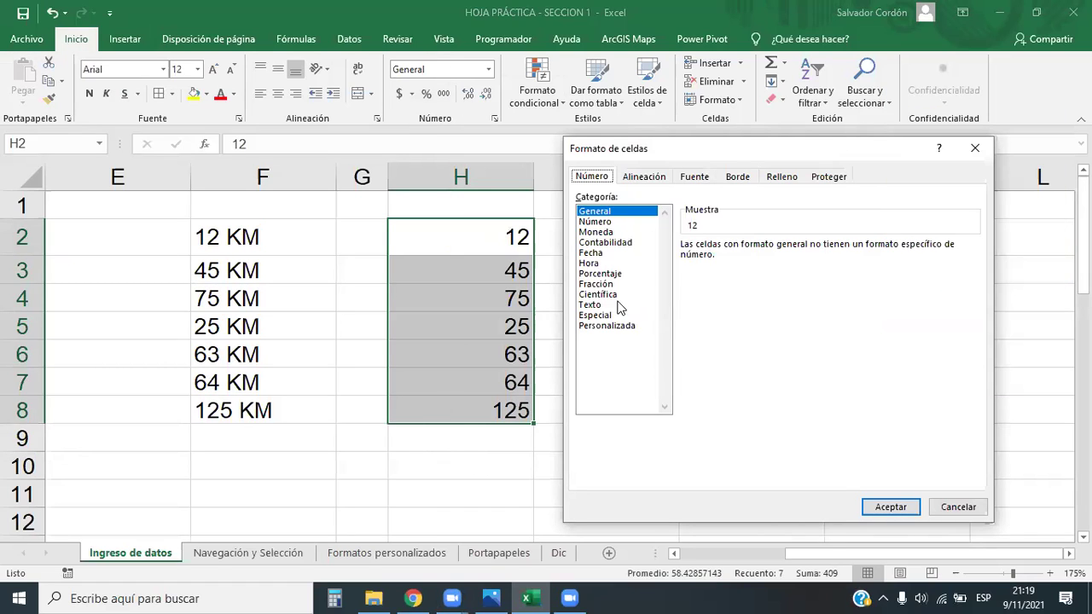
click(597, 326)
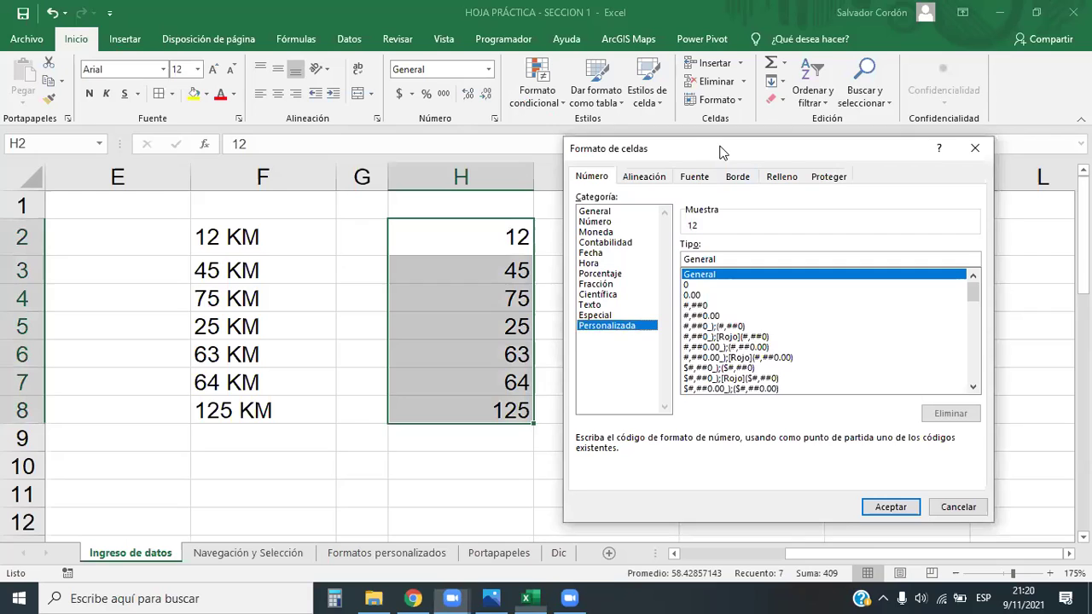
Start from the 0 custom type and edit it to 0 "KM" so column H reads 12 KM to 125 KM
drag(723, 141, 732, 135)
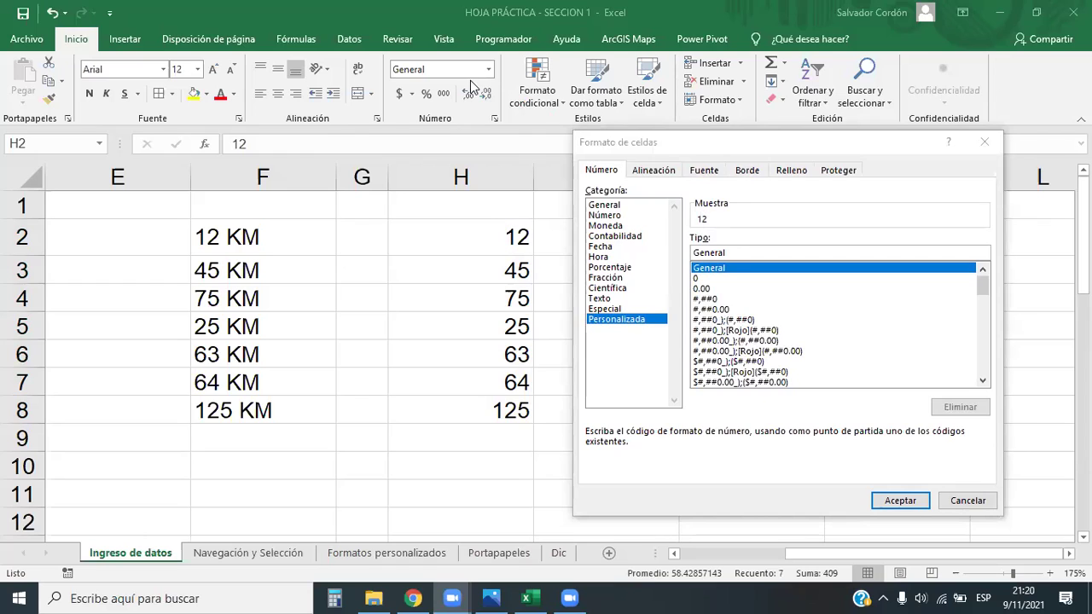
click(696, 279)
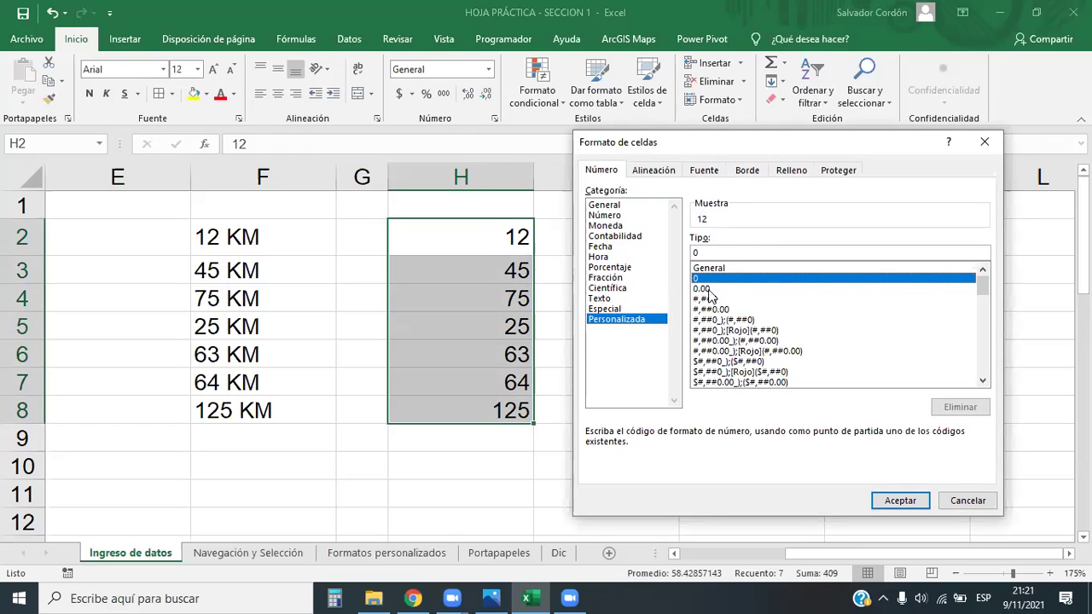
click(702, 289)
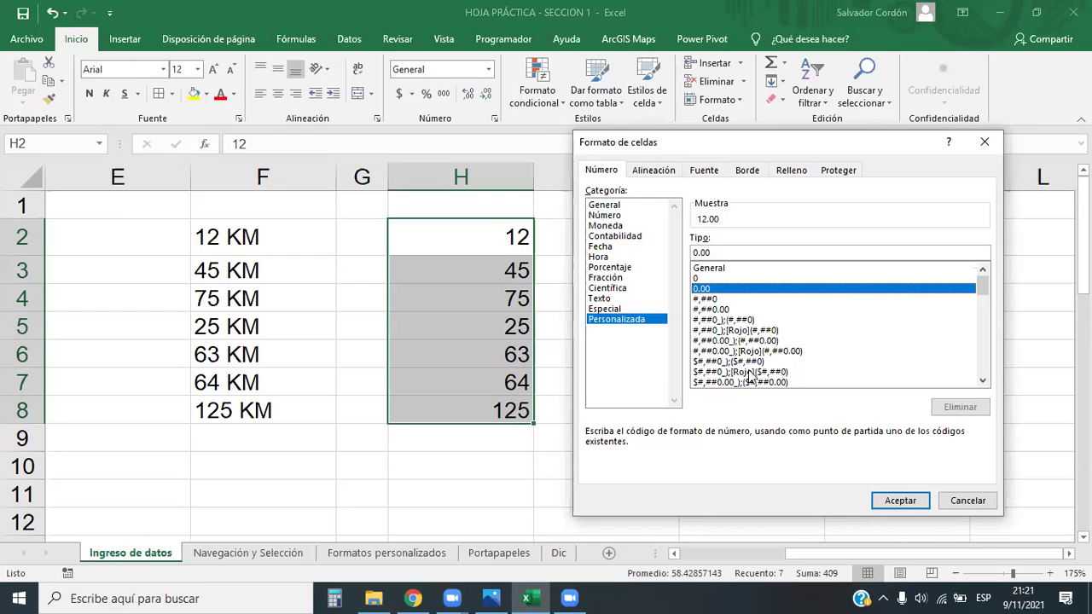
click(700, 279)
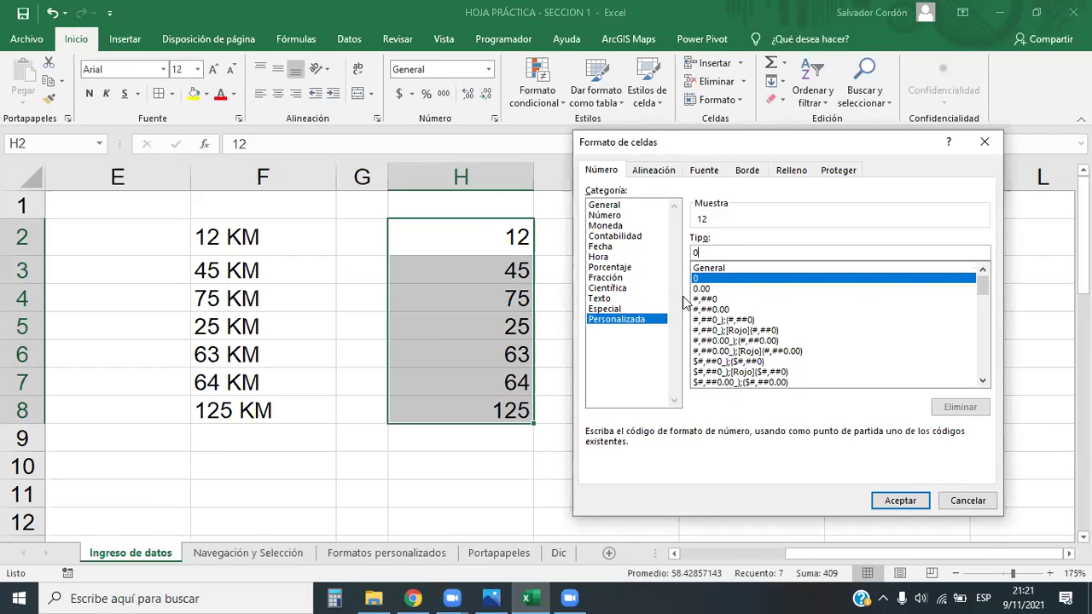
click(705, 254)
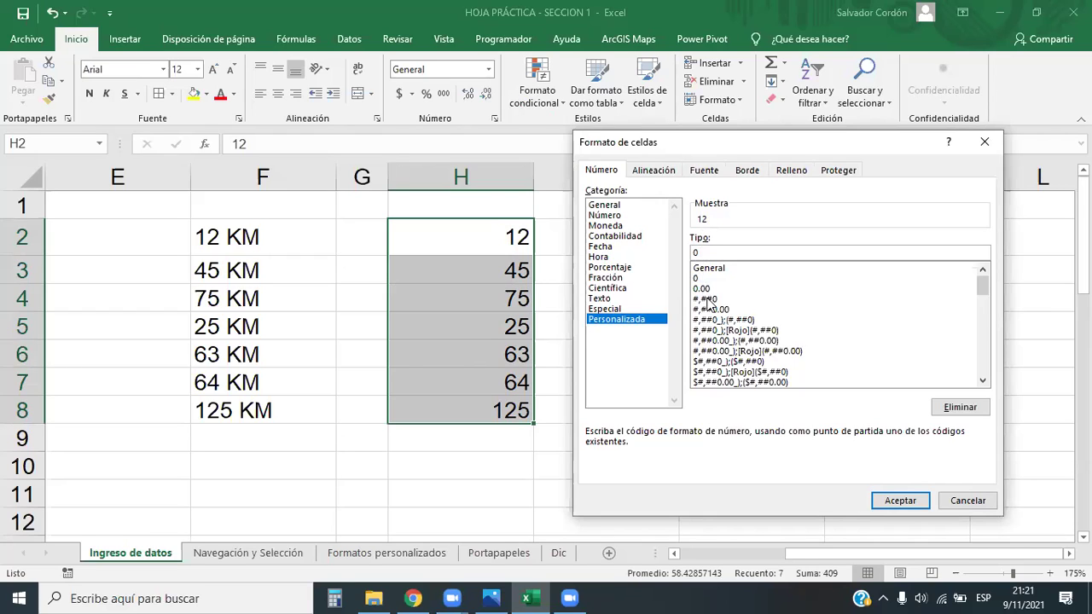
text(")
key(BackSpace)
text(")
key(Left)
text(KM)
click(902, 502)
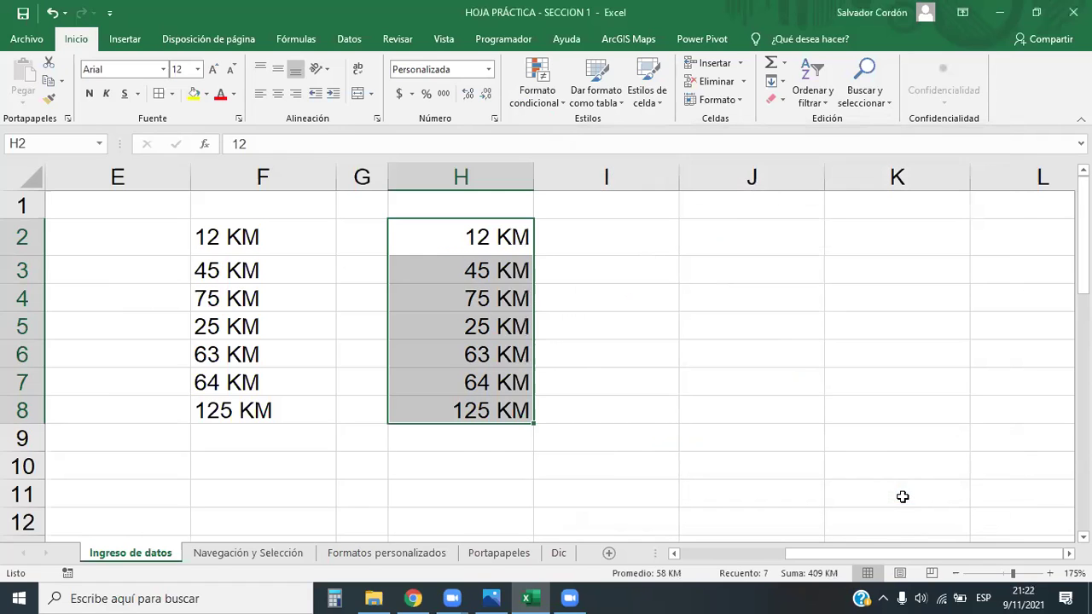
click(707, 373)
drag(475, 234, 486, 415)
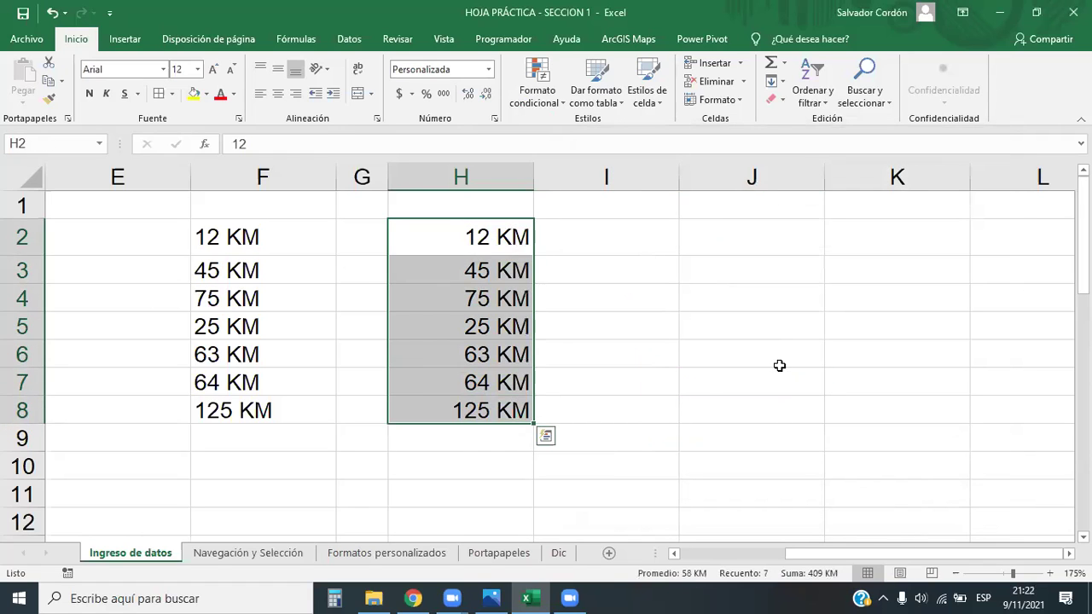
click(772, 362)
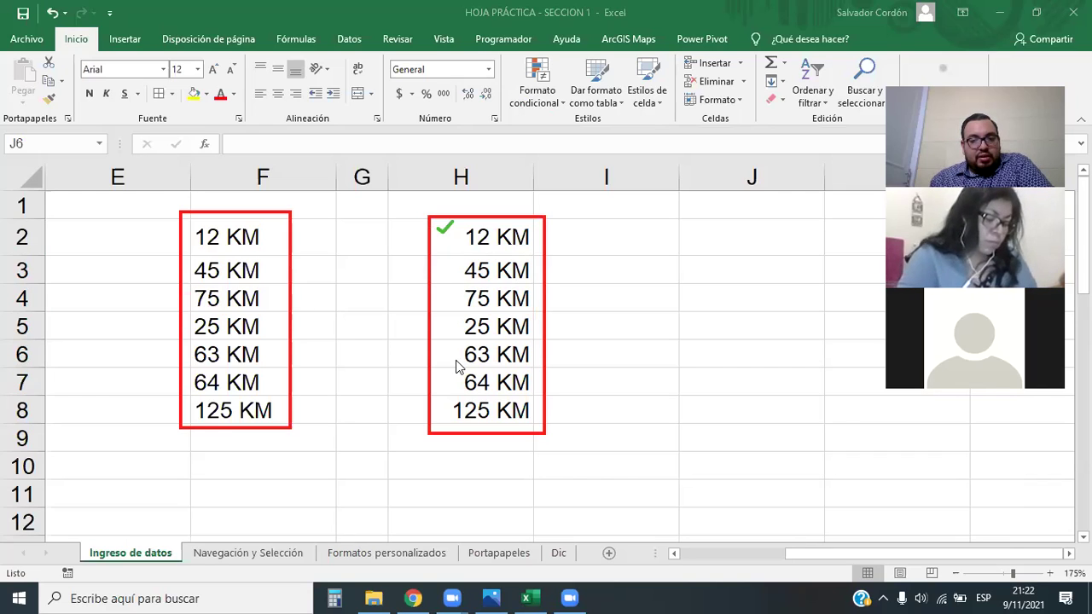
click(271, 238)
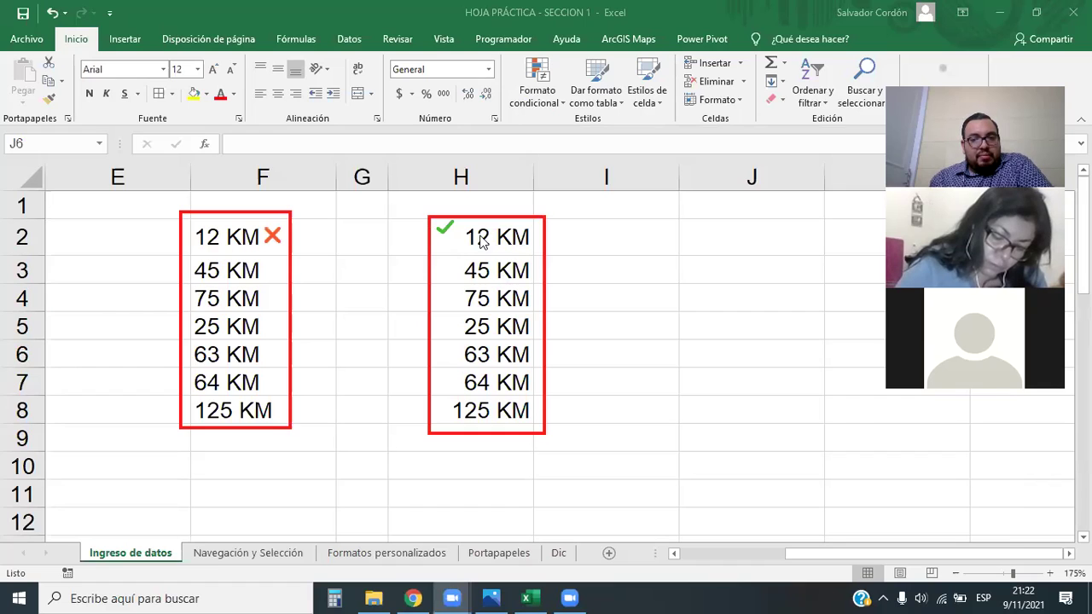
click(632, 257)
click(700, 251)
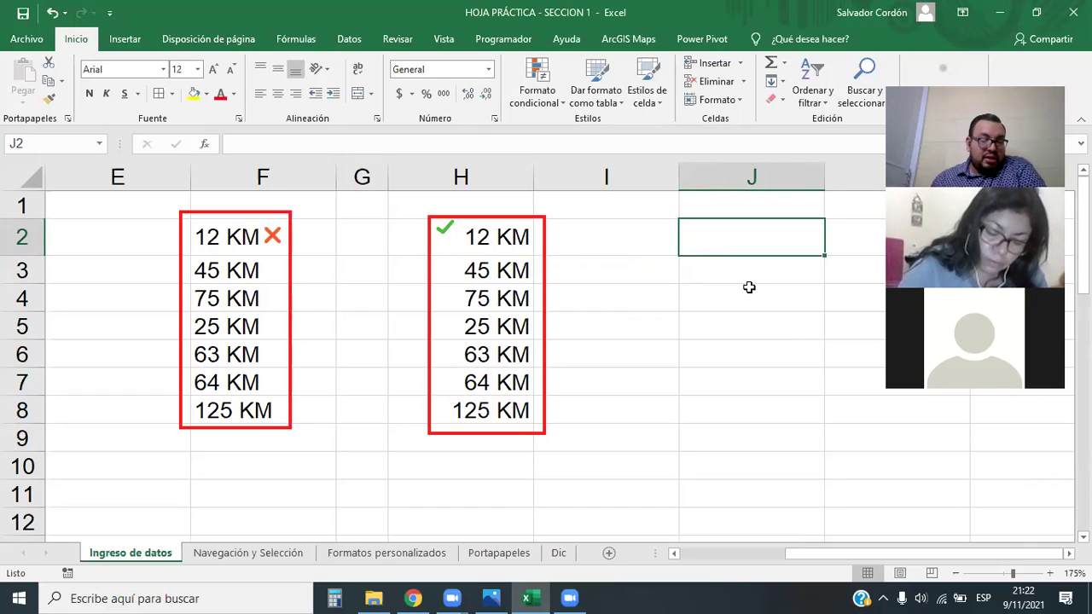
drag(237, 235, 235, 408)
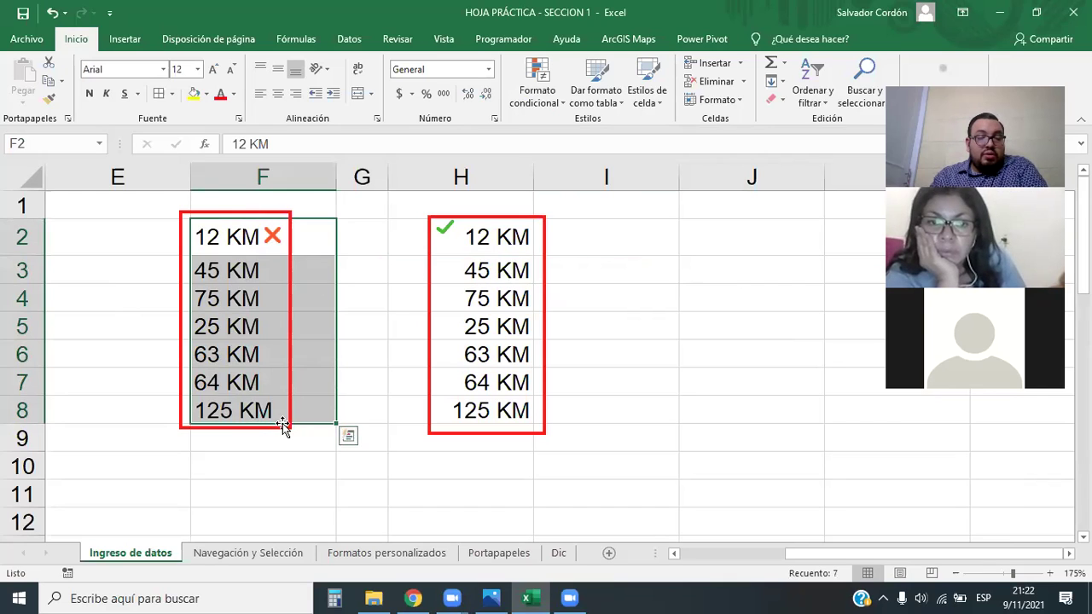
click(296, 468)
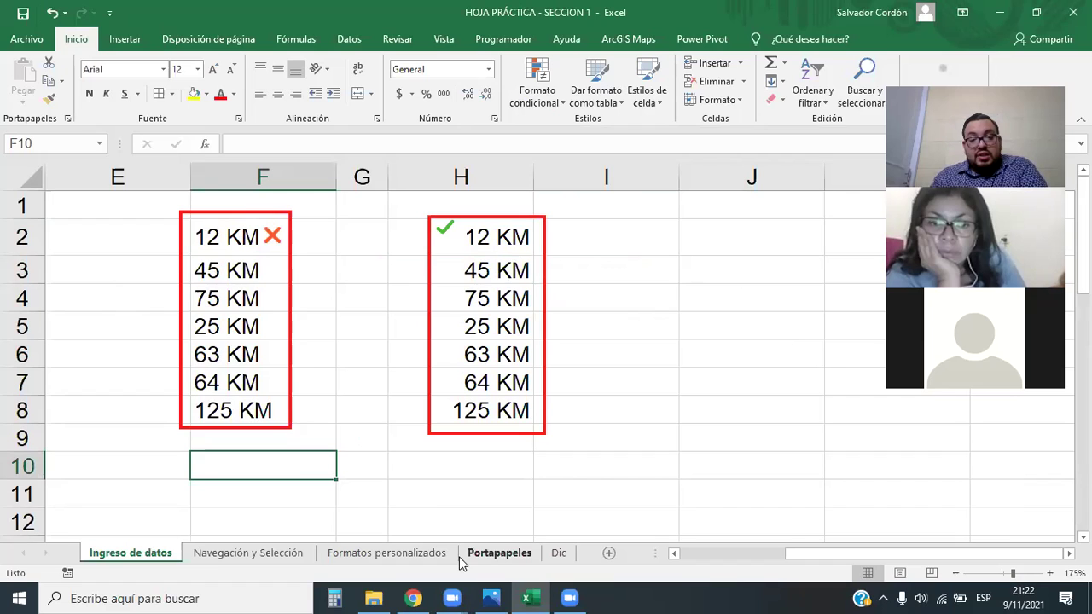
click(477, 236)
drag(478, 236, 478, 410)
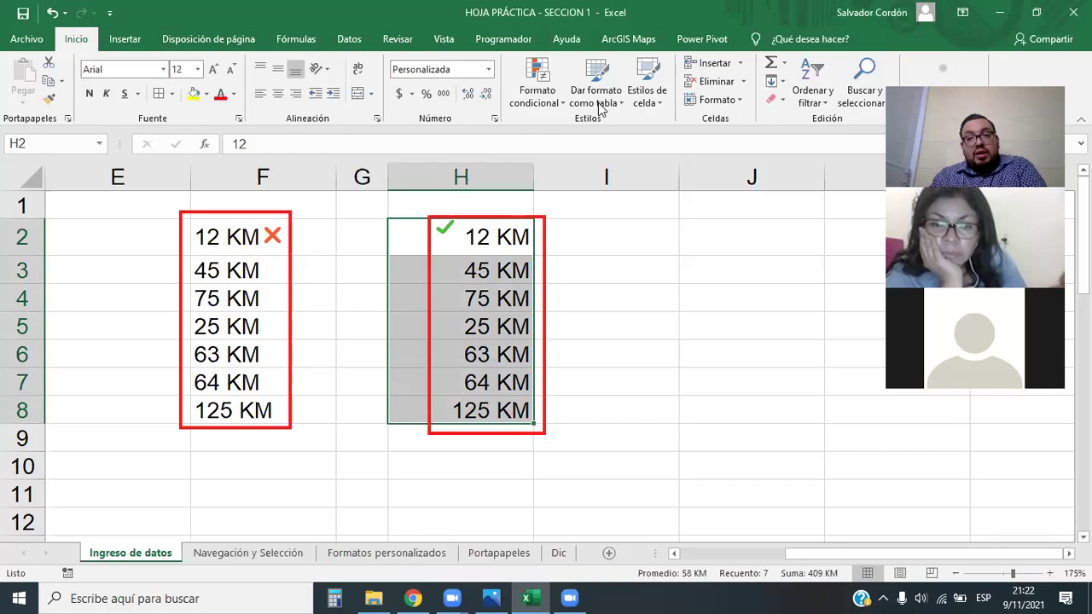
key(ctrl+2)
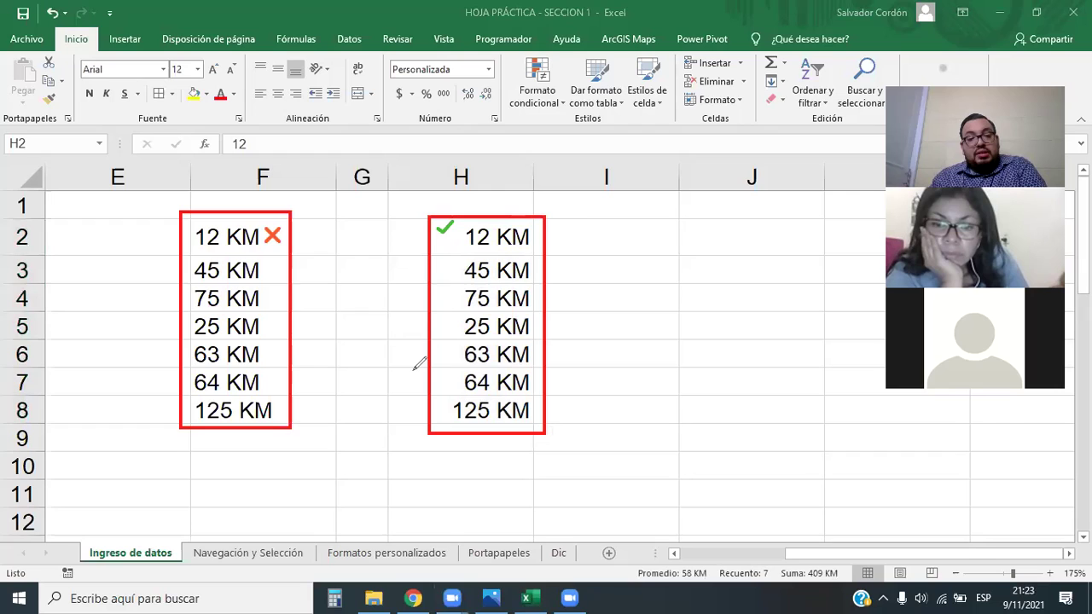
drag(622, 560, 849, 590)
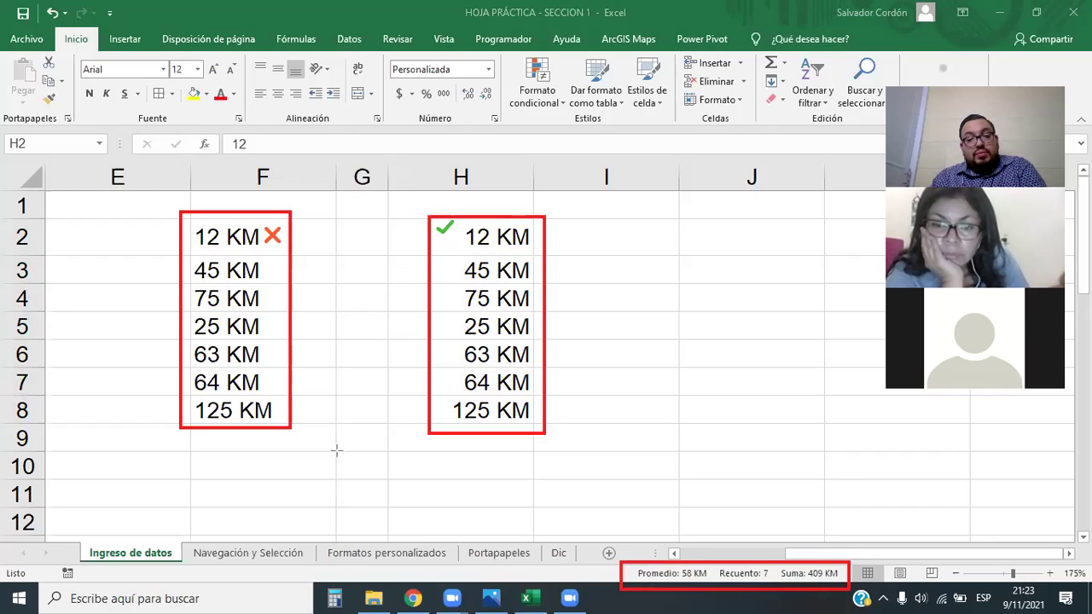
mouse_move(531, 433)
mouse_down()
mouse_move(578, 519)
mouse_move(623, 570)
mouse_up()
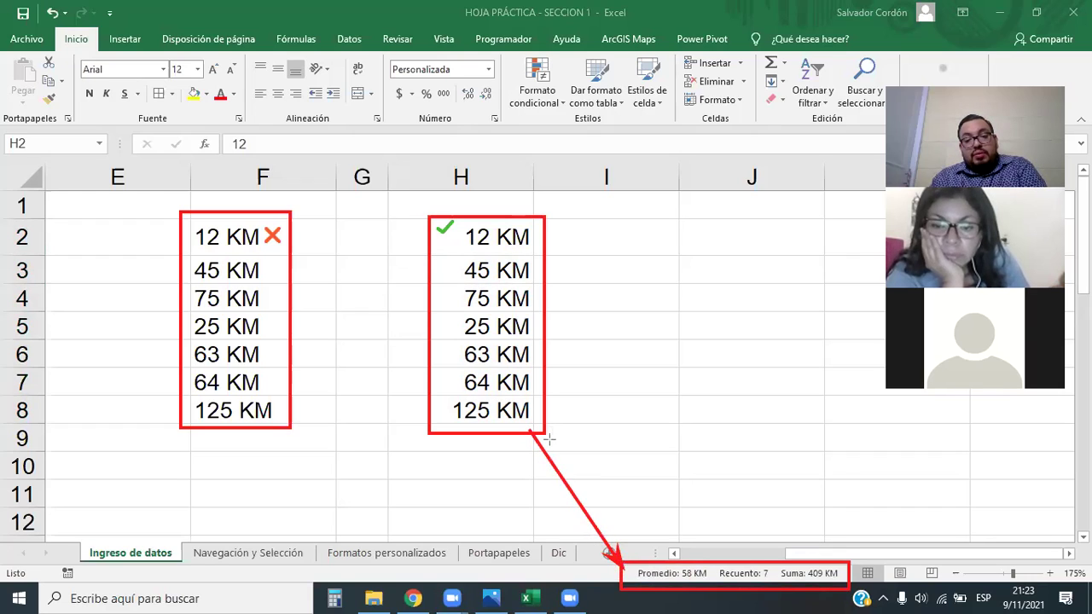
mouse_move(532, 433)
mouse_down()
mouse_move(691, 518)
mouse_move(710, 563)
mouse_up()
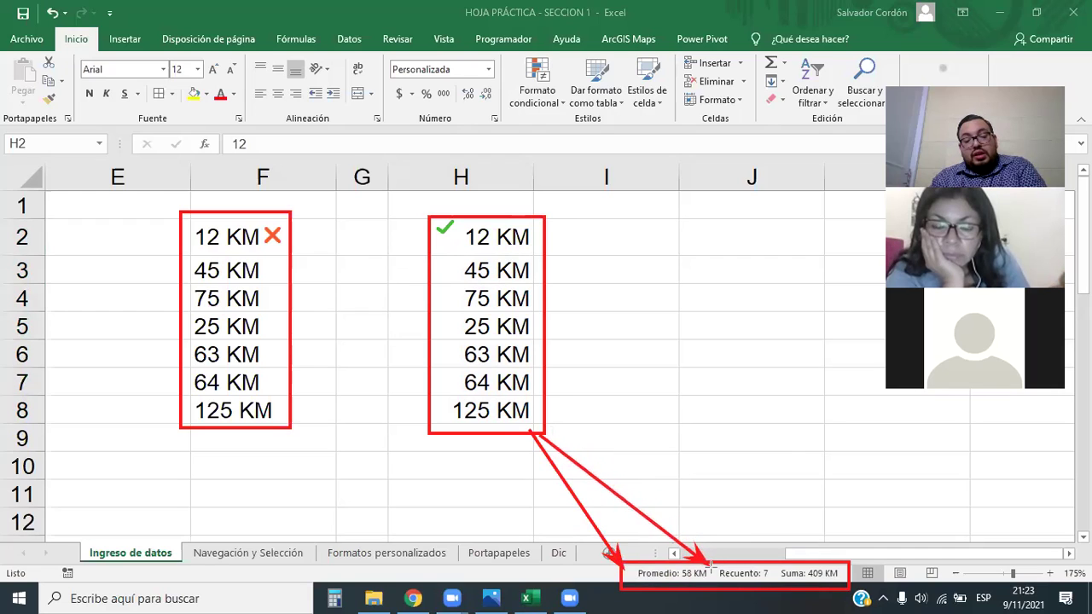
mouse_move(531, 438)
mouse_down()
mouse_move(773, 527)
mouse_move(805, 556)
mouse_move(779, 568)
mouse_up()
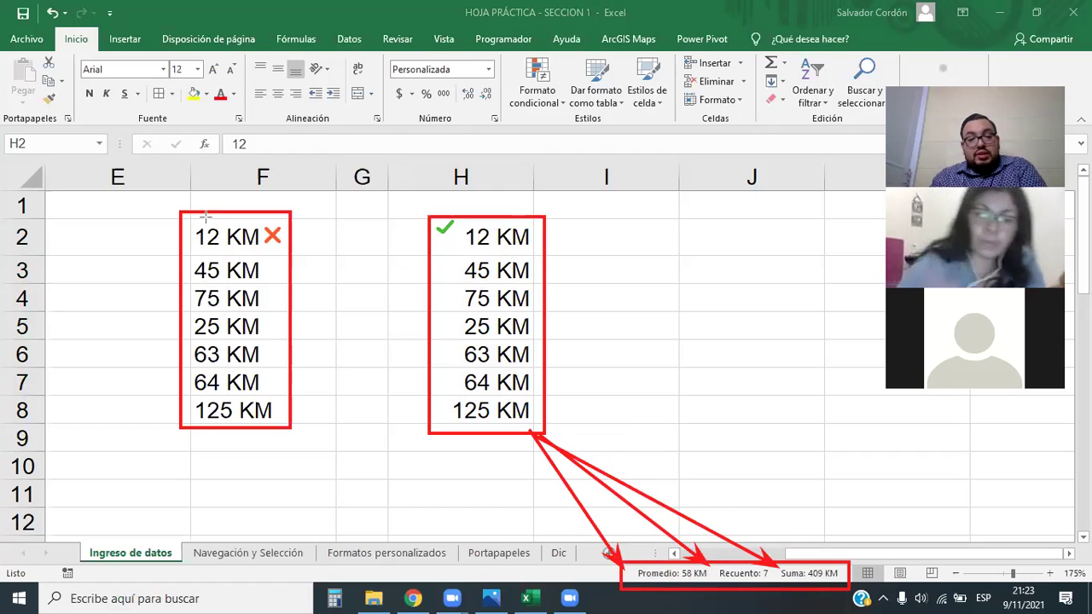
key(ctrl+shift+Down)
drag(229, 239, 233, 424)
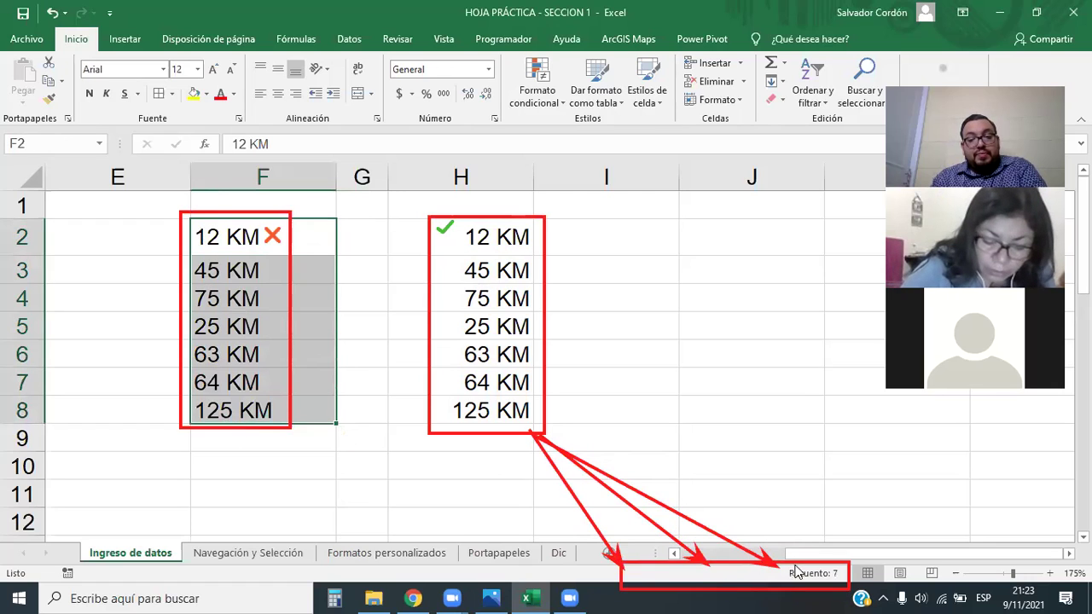
click(554, 239)
drag(478, 236, 459, 409)
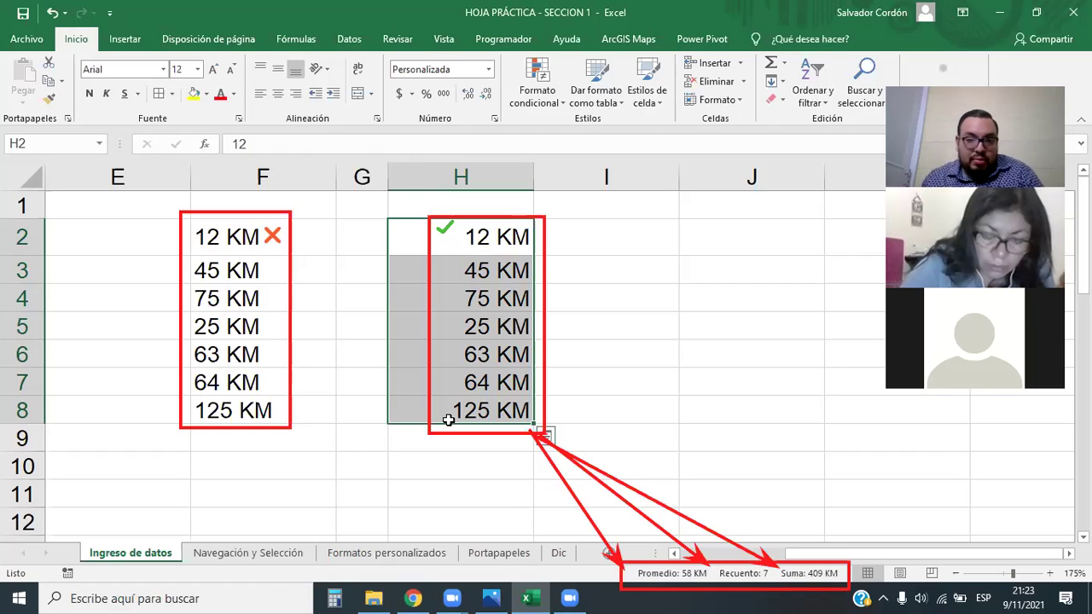
click(496, 237)
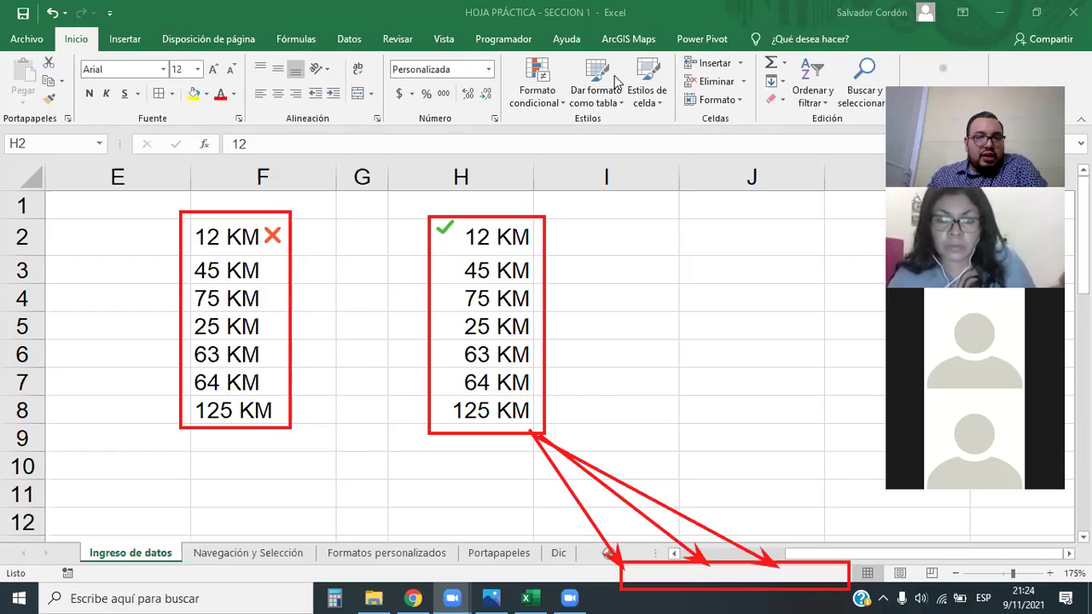
Erase the on-screen annotations
click(433, 273)
click(555, 475)
click(674, 562)
click(262, 215)
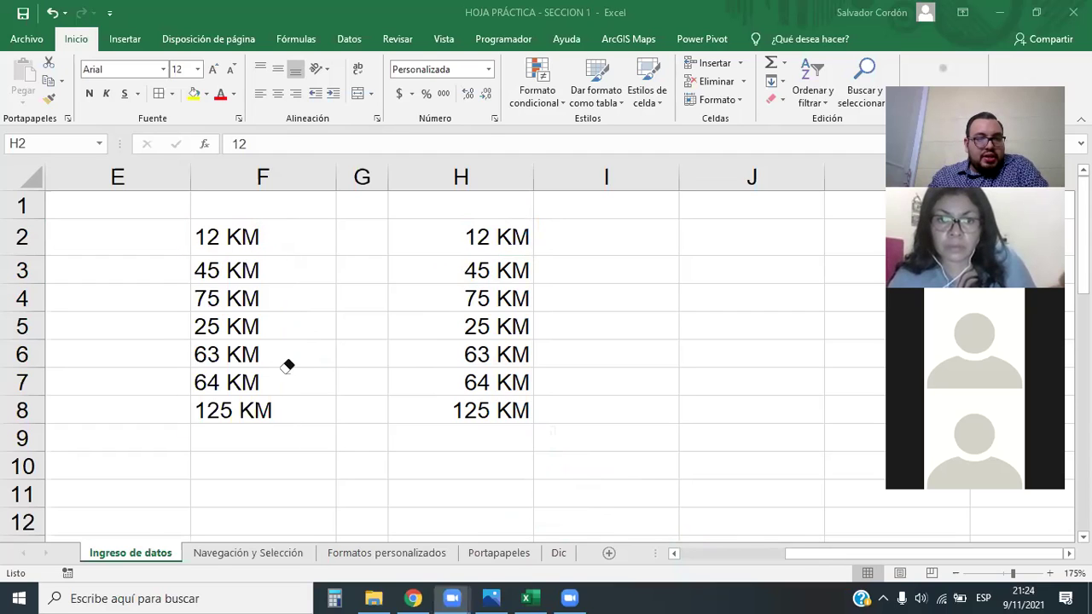
Apply Accounting format to H2:H8, showing $ 12.00 through $ 125.00
click(483, 247)
drag(483, 243, 489, 370)
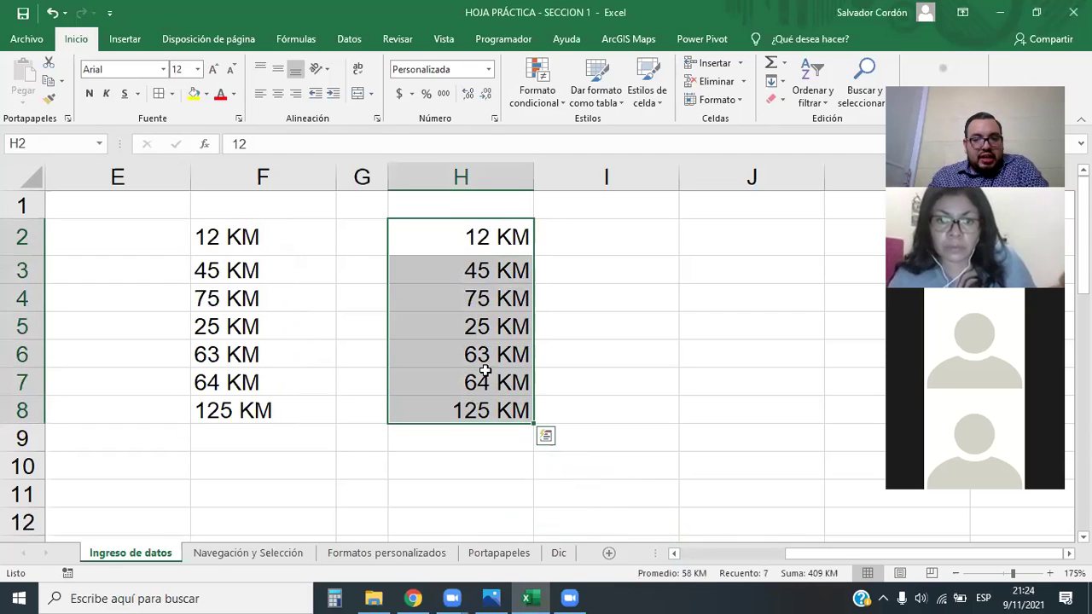
click(401, 96)
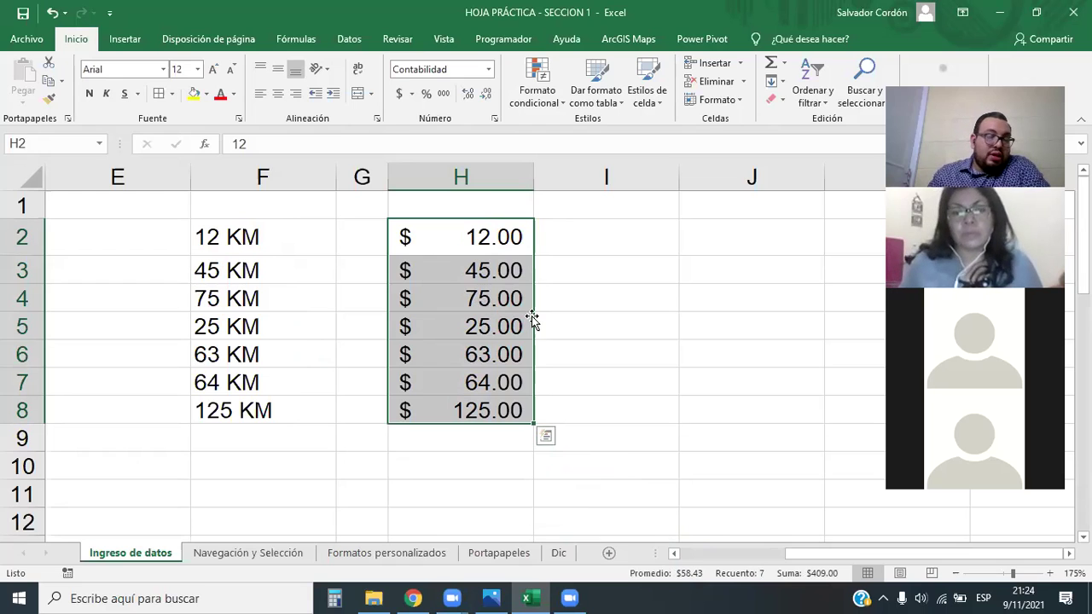
Give H2:H8 the custom format 0 "Libras" so they read 12 Libras to 125 Libras
click(488, 69)
click(485, 444)
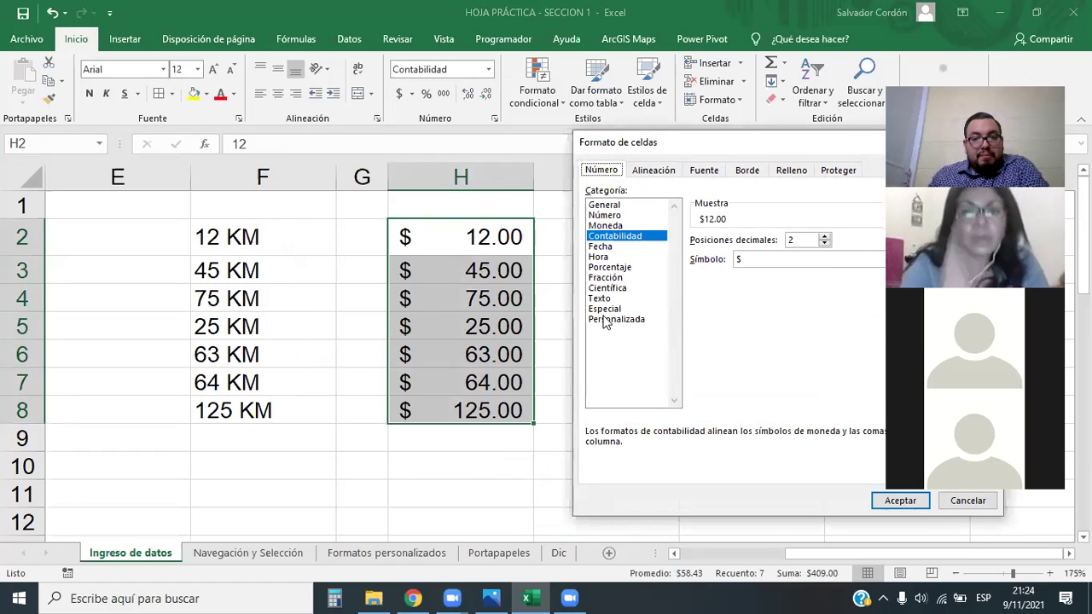
click(608, 321)
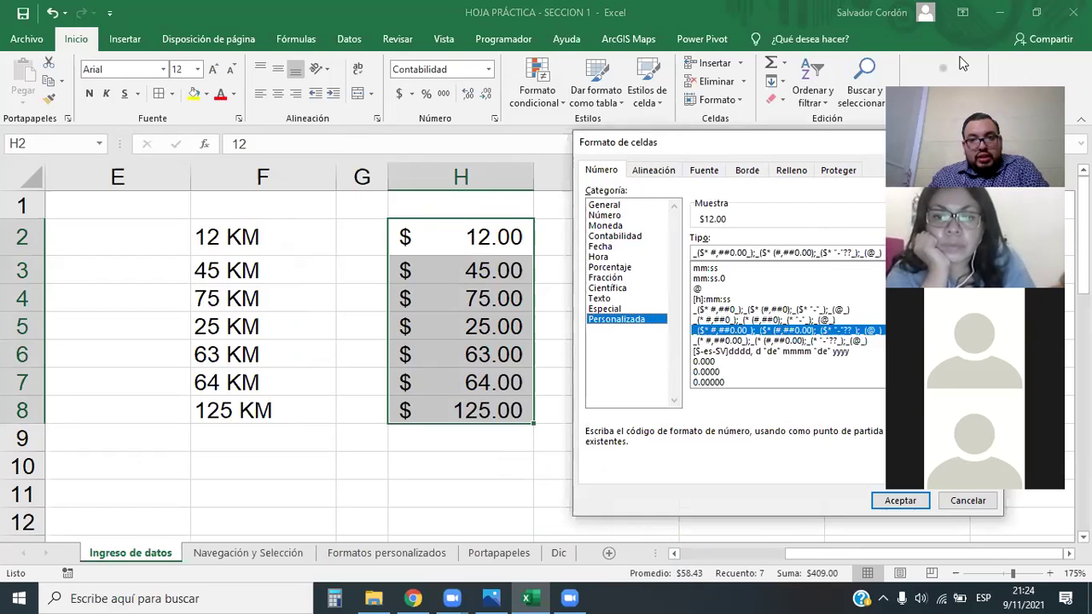
scroll(716, 282, up, 10)
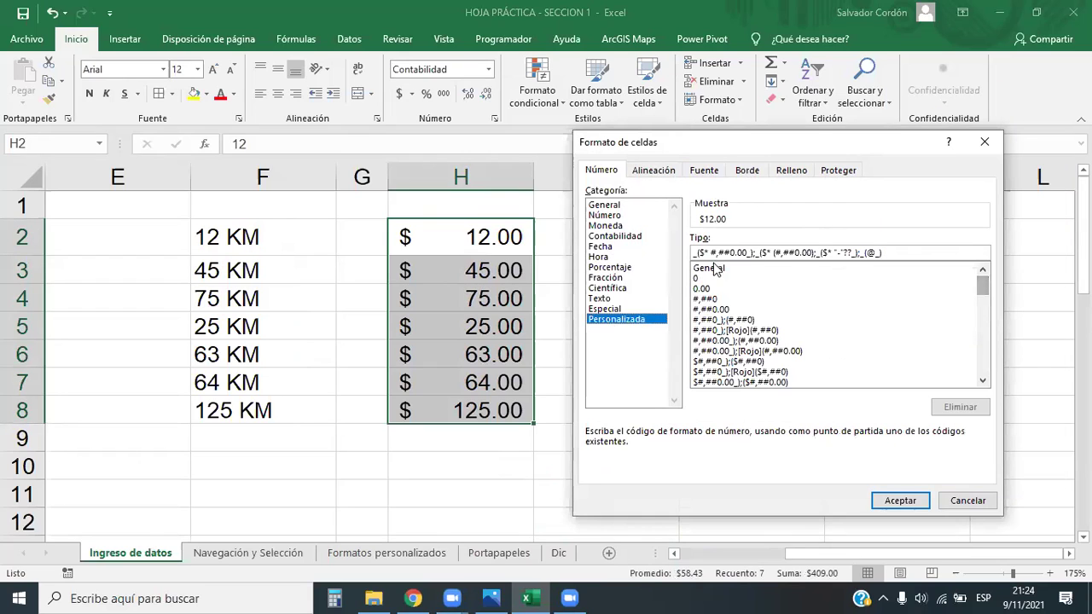
click(708, 278)
click(721, 251)
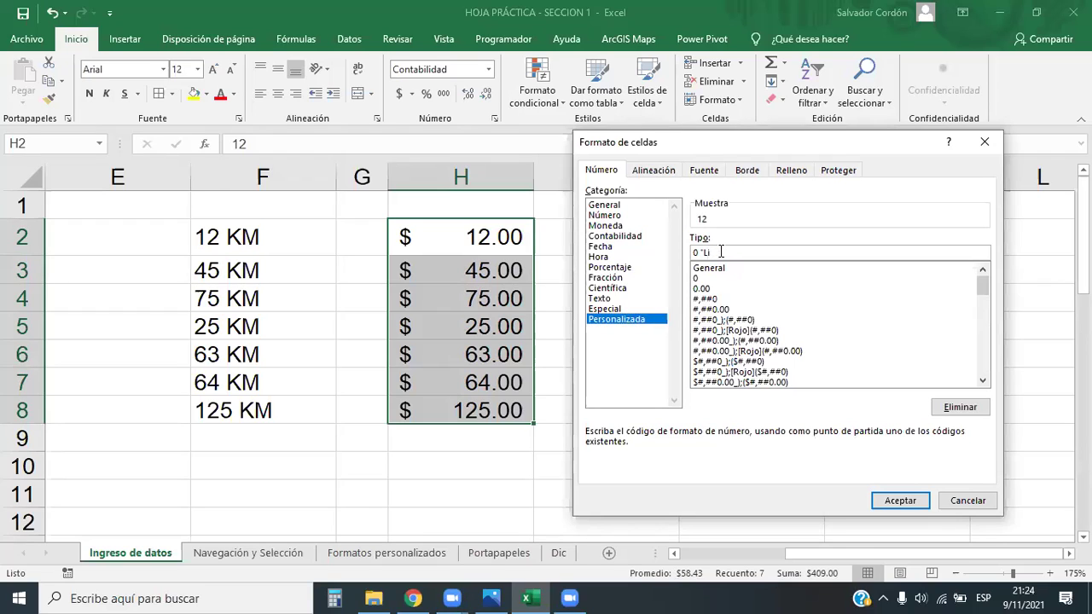
text(")
click(901, 500)
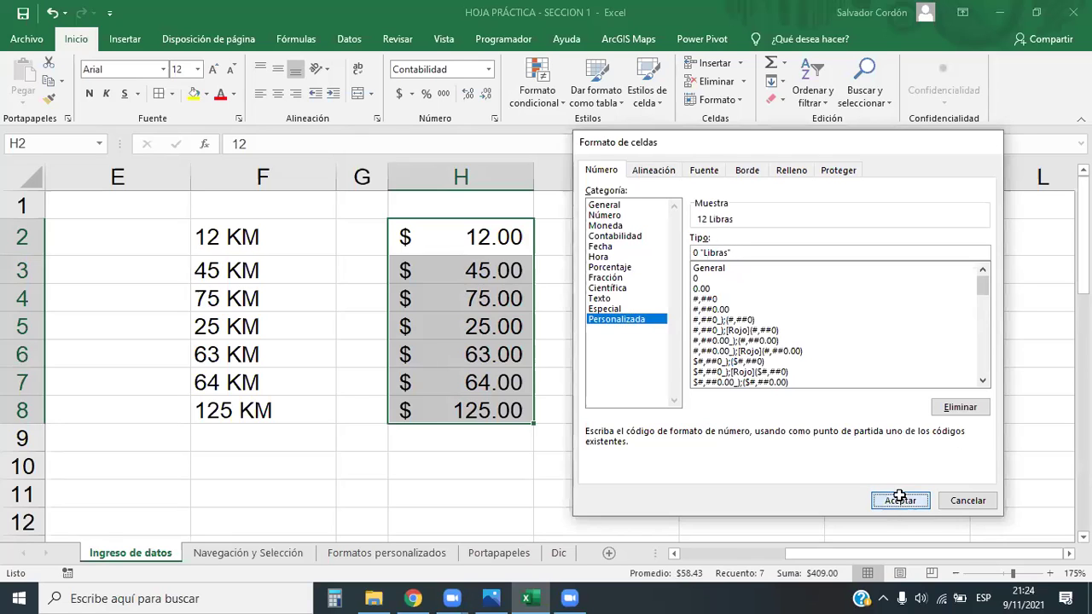
click(290, 483)
drag(483, 239, 495, 415)
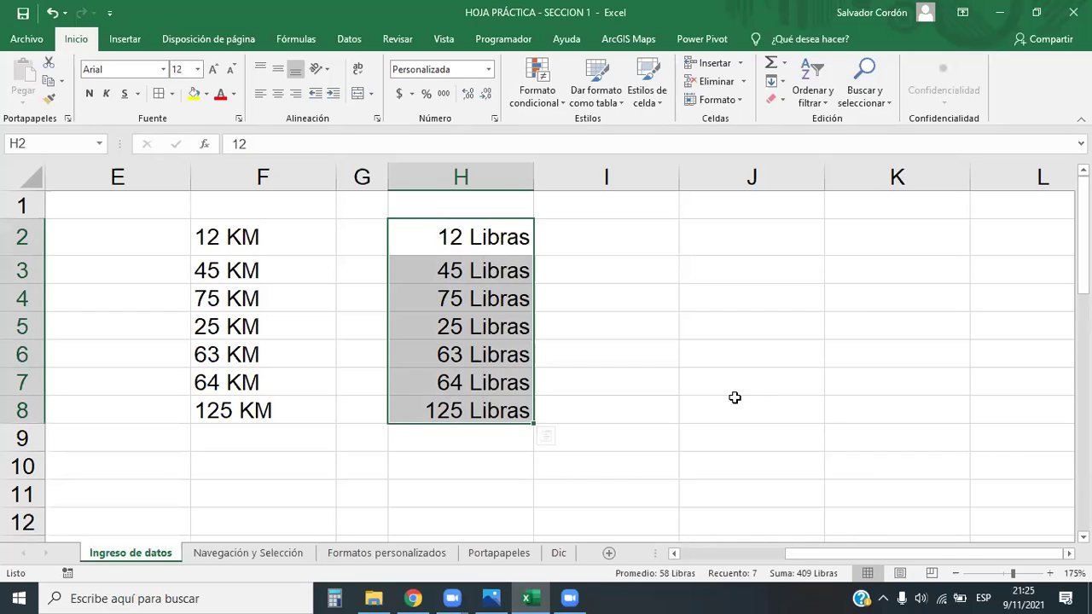
click(553, 419)
click(447, 436)
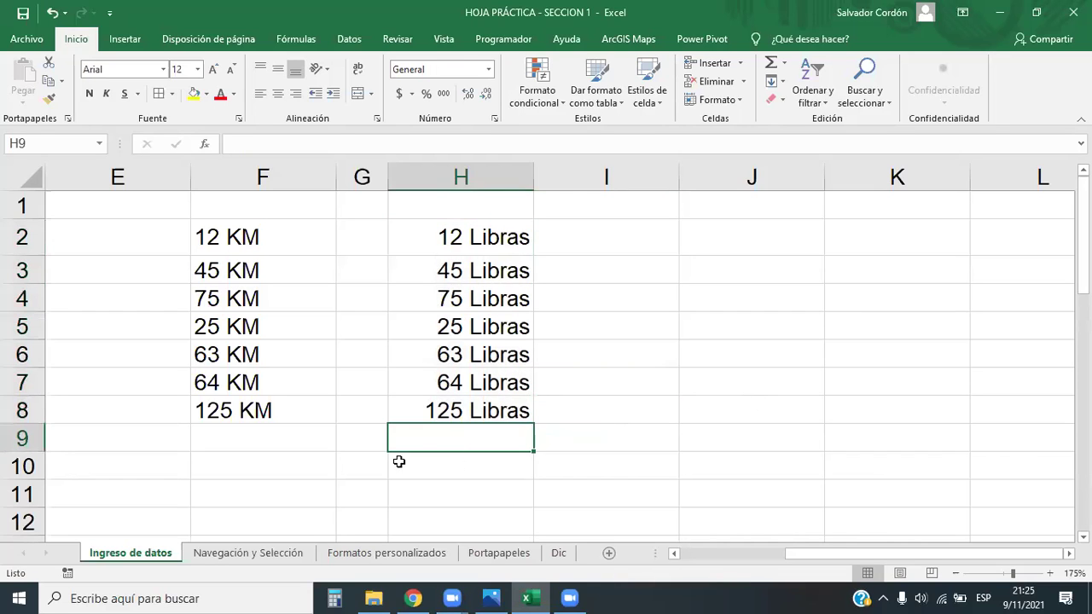
drag(461, 222, 480, 412)
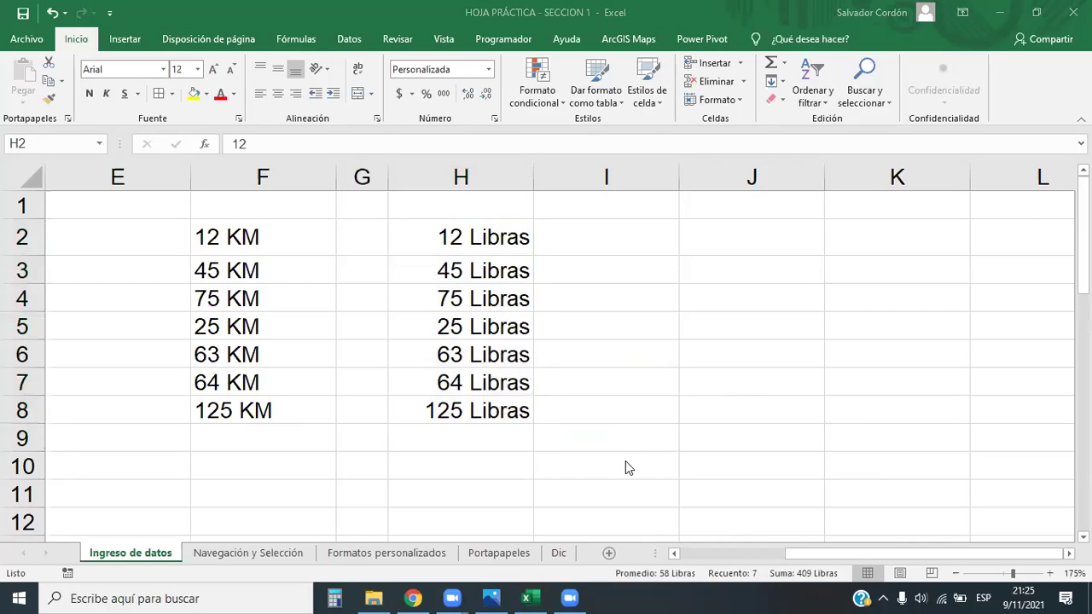
click(456, 431)
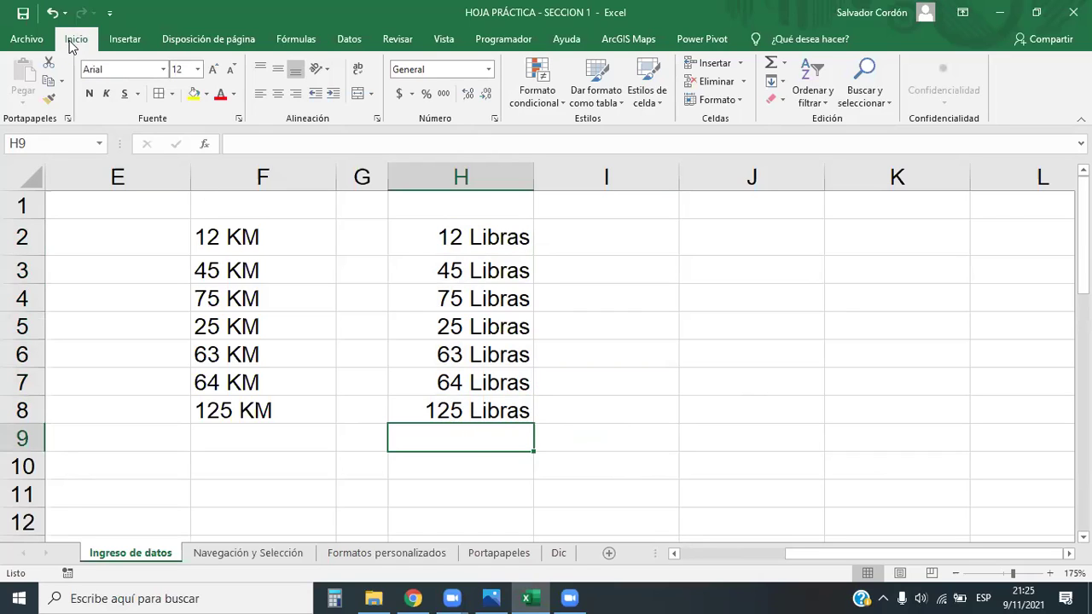
Replace the H9 sum with the AutoSum Promedio average of H2:H8, 58 Libras
click(771, 64)
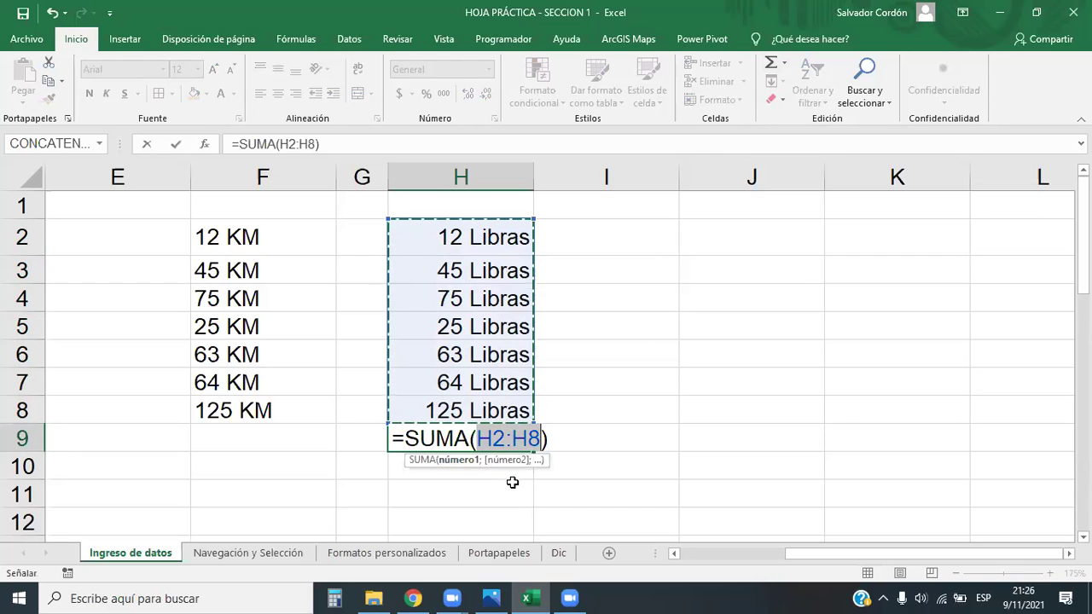
key(Return)
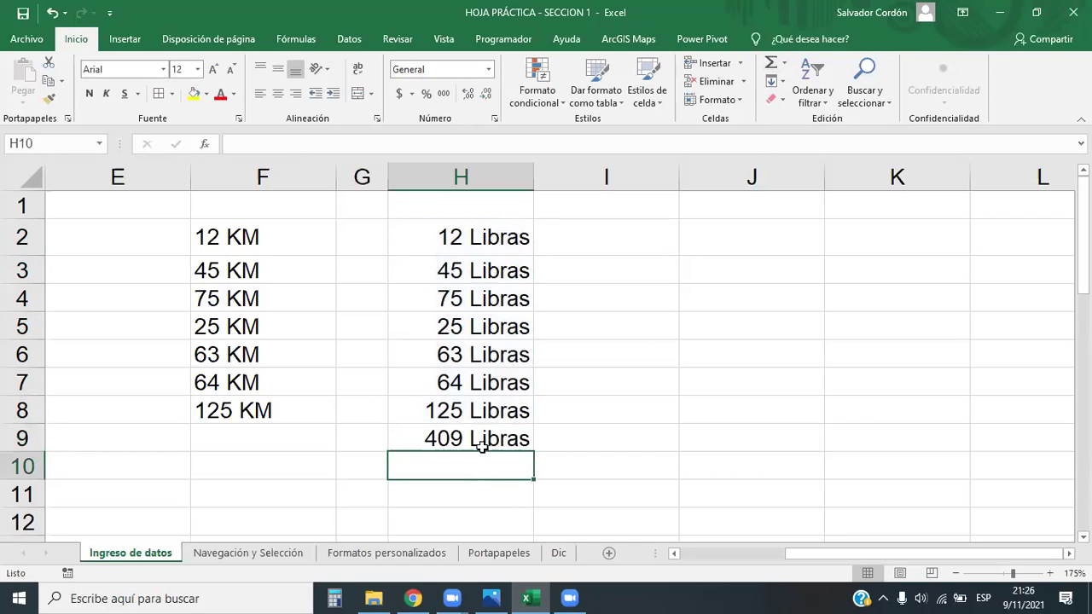
click(481, 441)
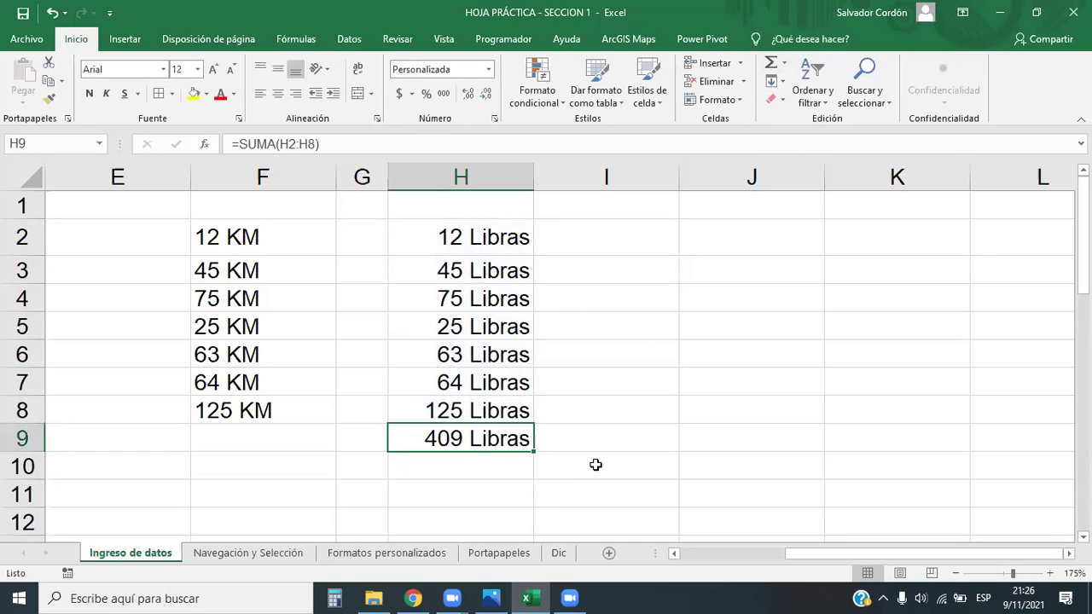
click(783, 63)
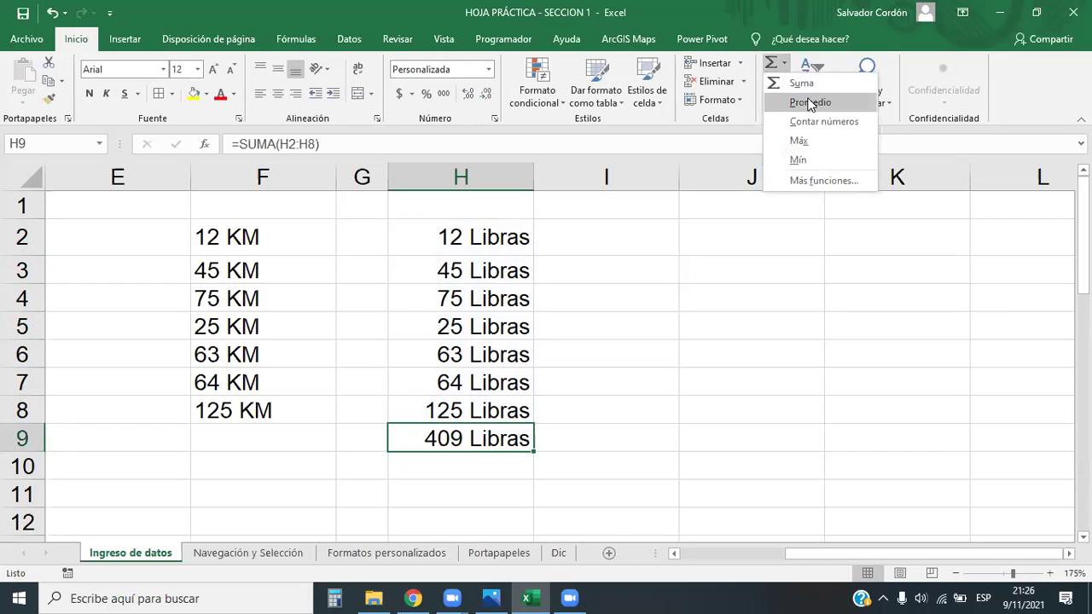
click(809, 101)
key(Return)
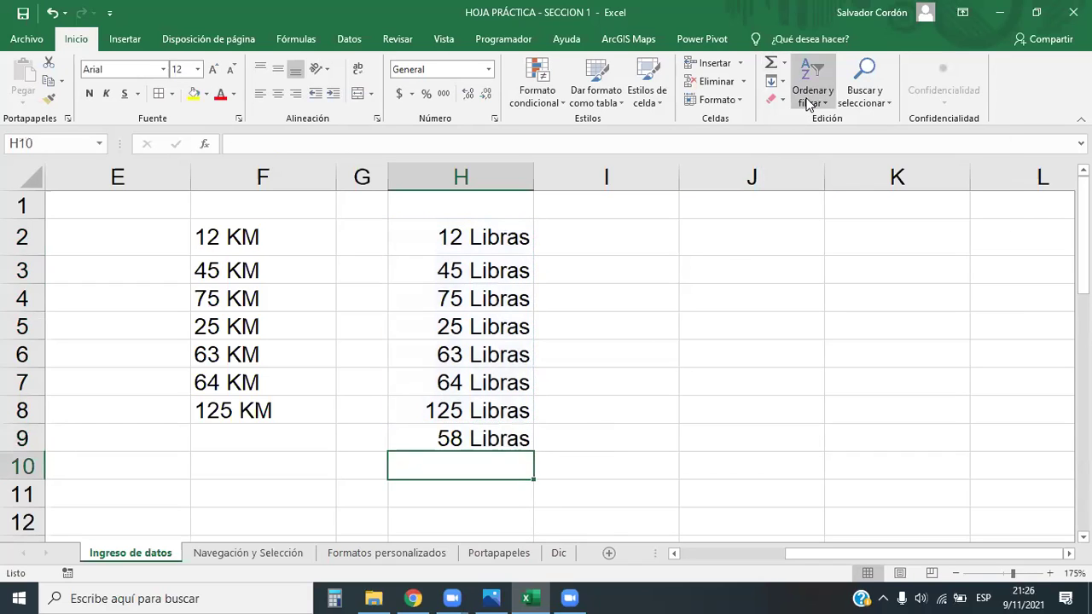
Add an AutoSum Suma total in H10, giving 467 Libras
click(783, 63)
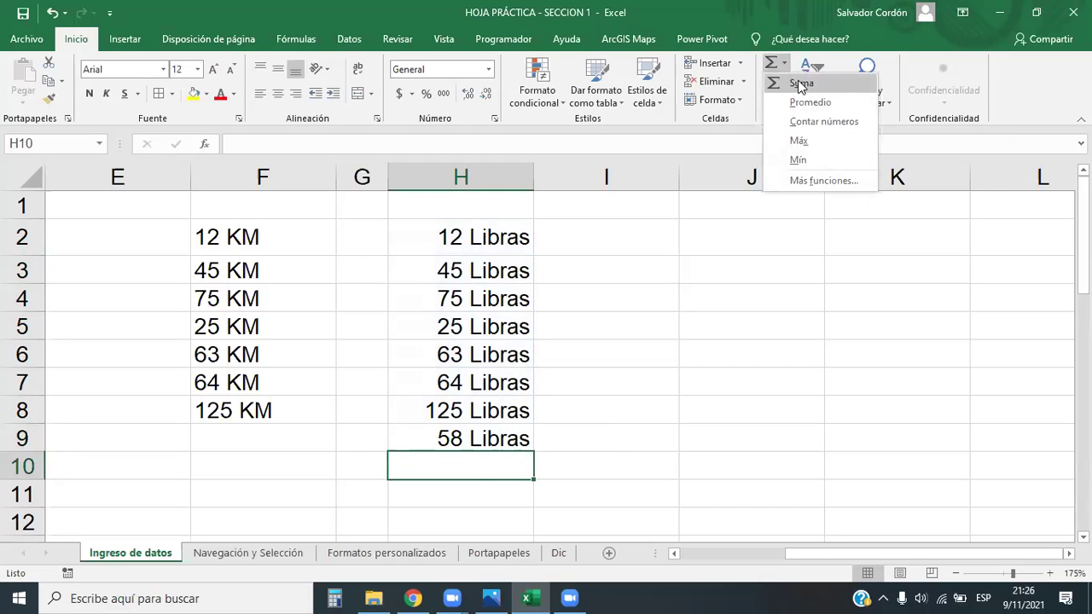
click(814, 83)
key(Return)
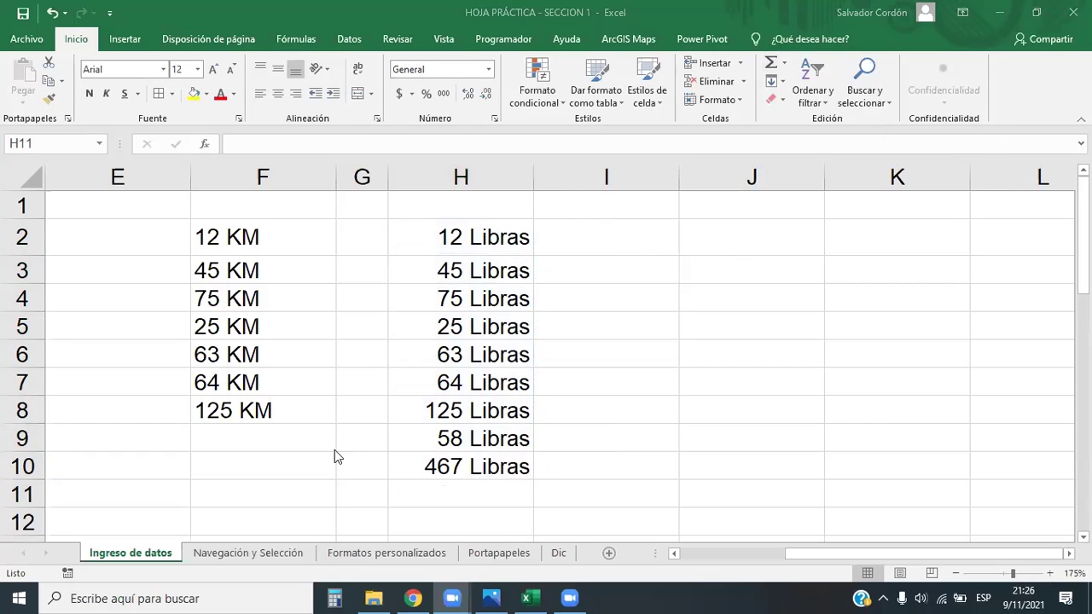
Inspect the KM entries in F2:F8 and the average and total formulas in H9 and H10
click(225, 430)
drag(231, 241, 249, 413)
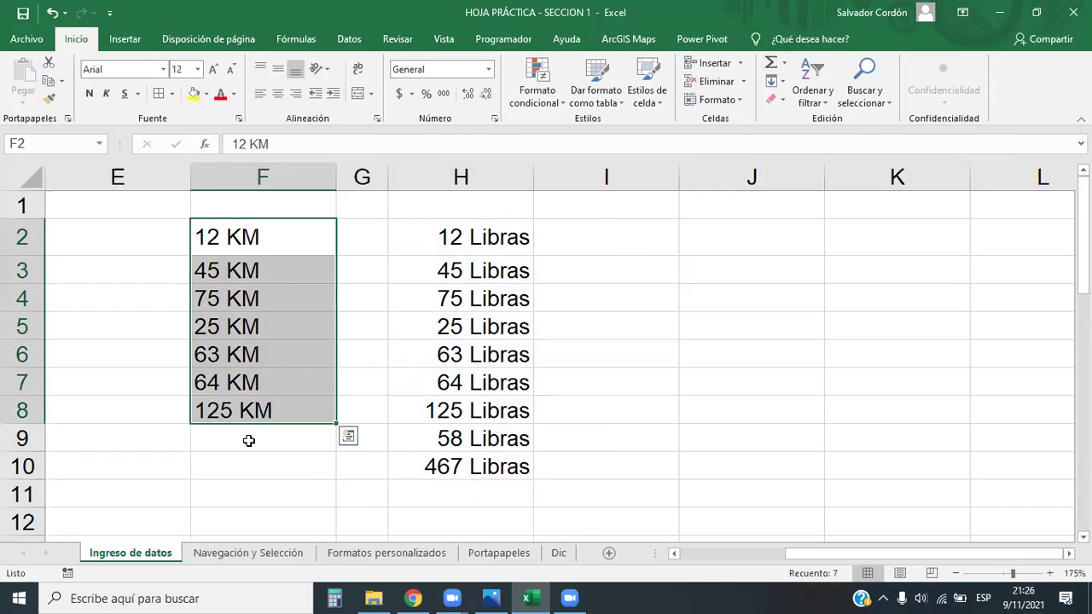
click(248, 440)
click(272, 138)
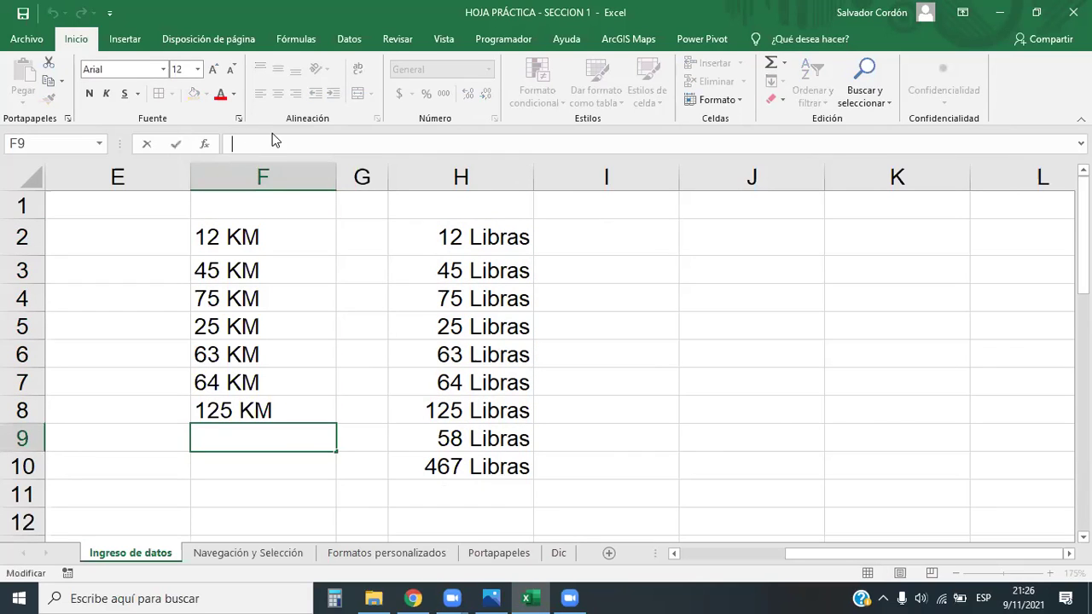
click(489, 456)
click(487, 440)
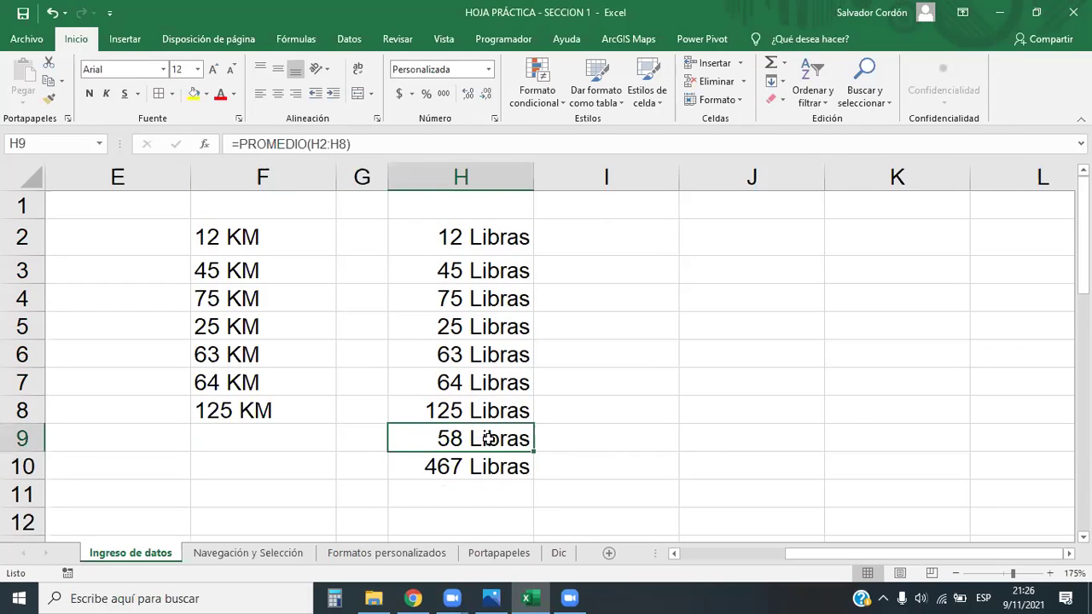
click(493, 492)
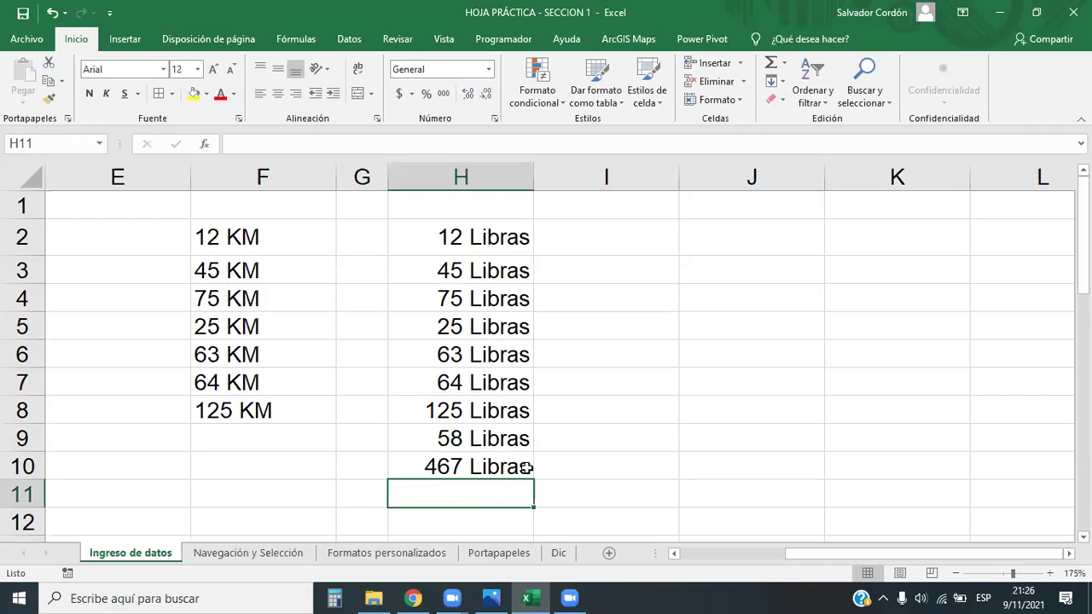
click(491, 465)
click(495, 440)
click(493, 460)
click(493, 433)
click(494, 458)
click(495, 437)
click(502, 492)
Cancel a half-typed =SUMA( in H11 and clear the average and total from H9:H10
text(=SUMA()
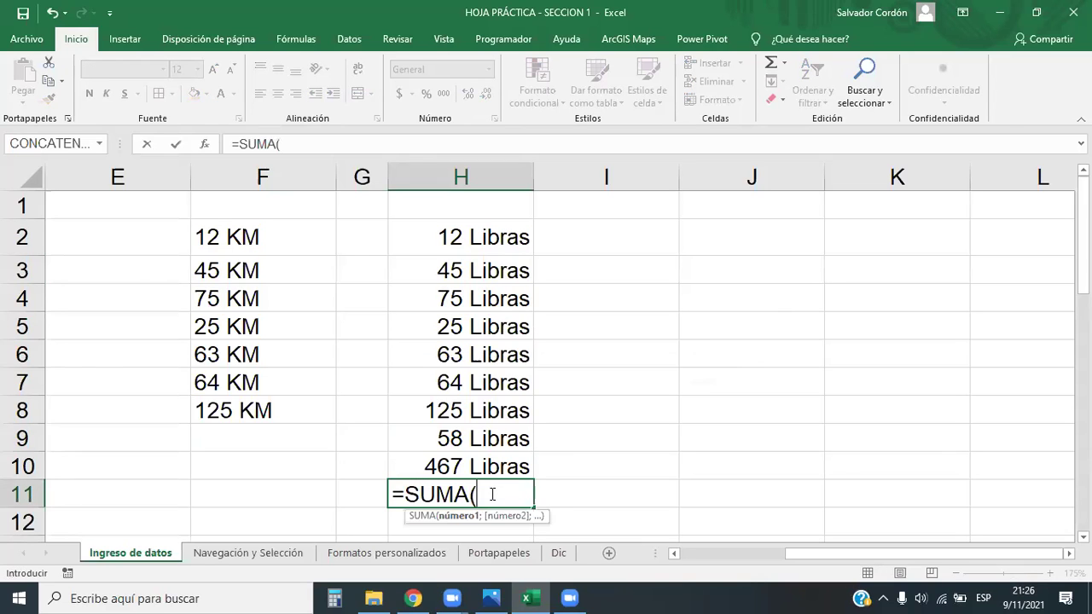
key(BackSpace)
key(BackSpace)
key(BackSpace)
key(BackSpace)
key(BackSpace)
key(BackSpace)
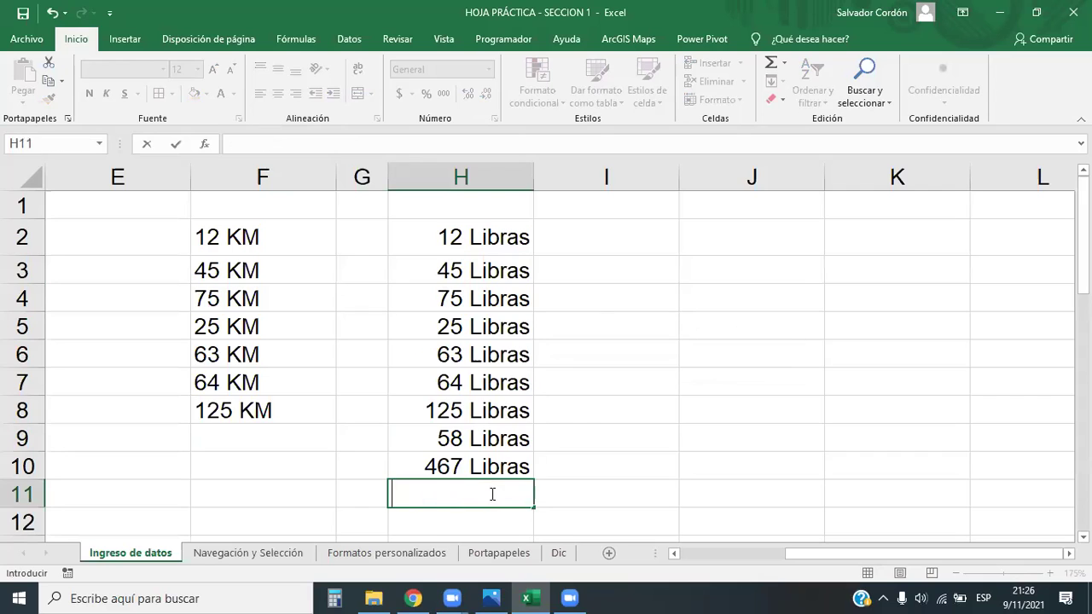
key(Escape)
click(583, 467)
drag(495, 439, 493, 468)
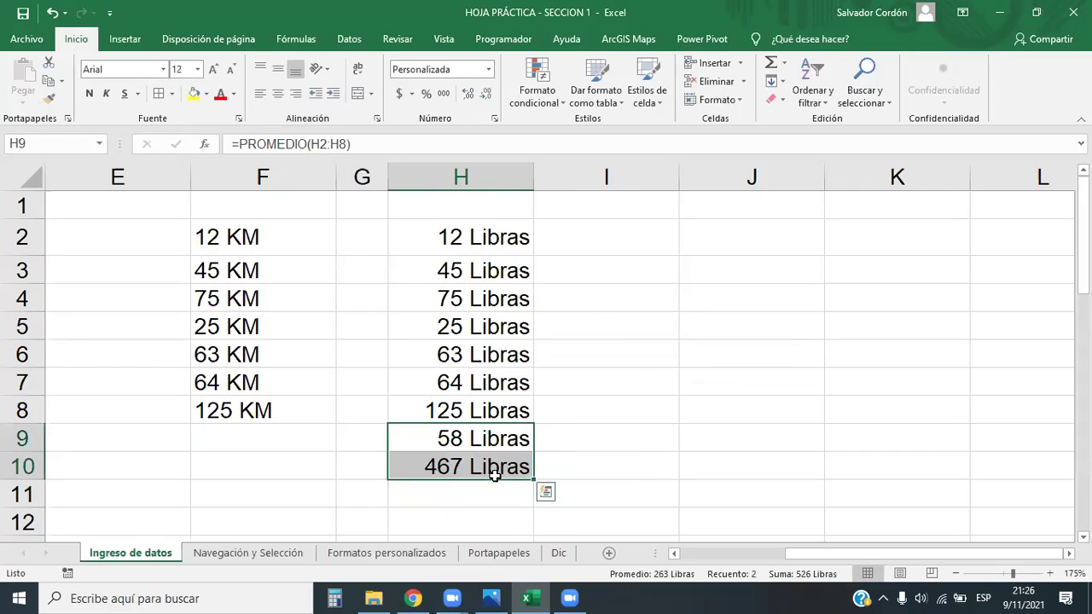
key(Delete)
click(465, 441)
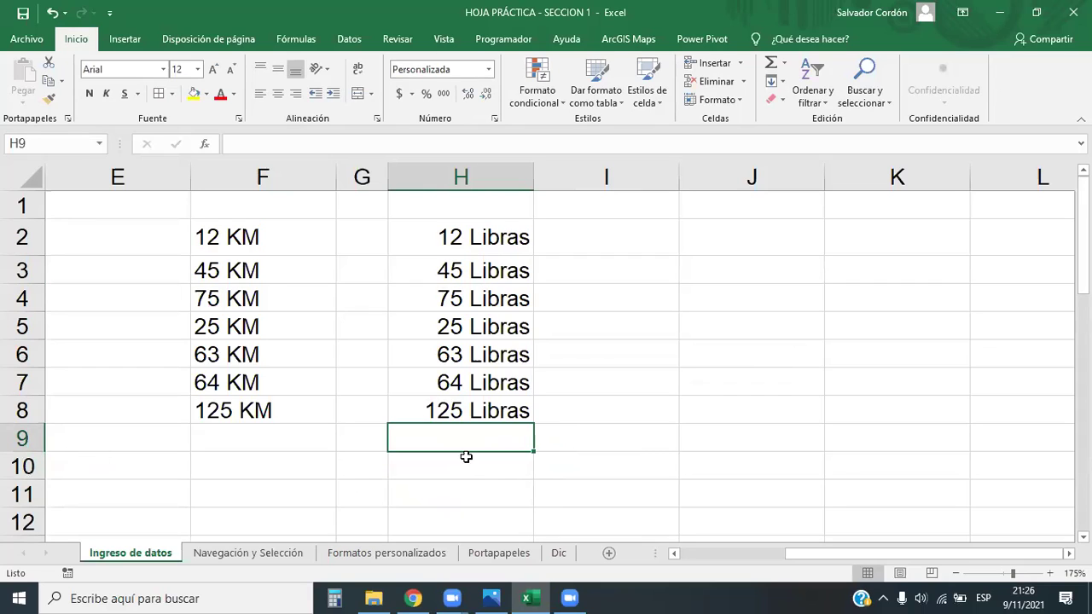
click(482, 498)
drag(483, 458, 483, 439)
click(493, 502)
click(493, 449)
text(=SUMA)
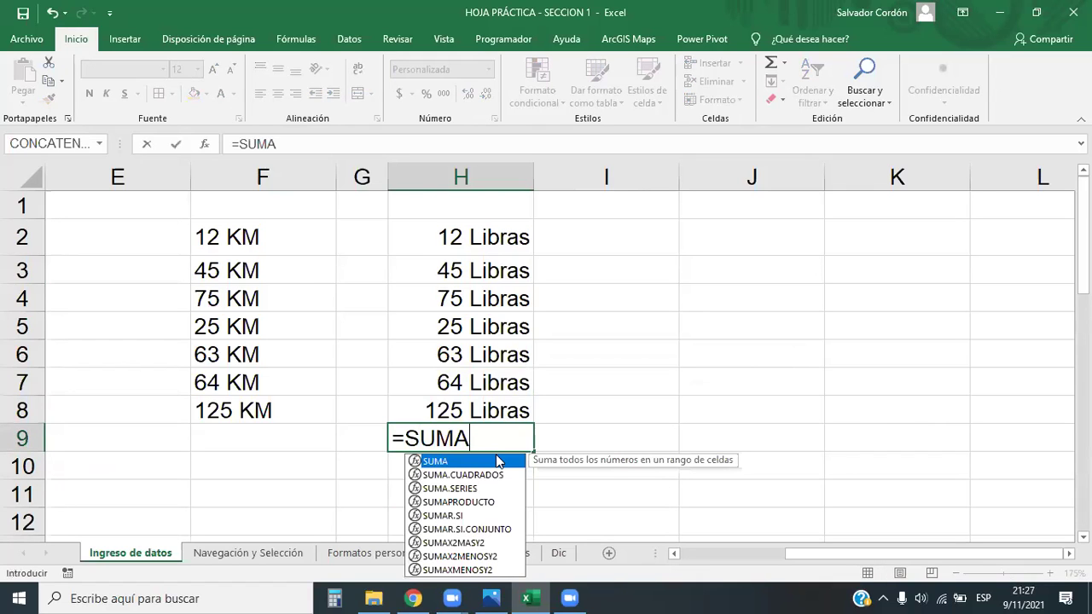
double_click(474, 466)
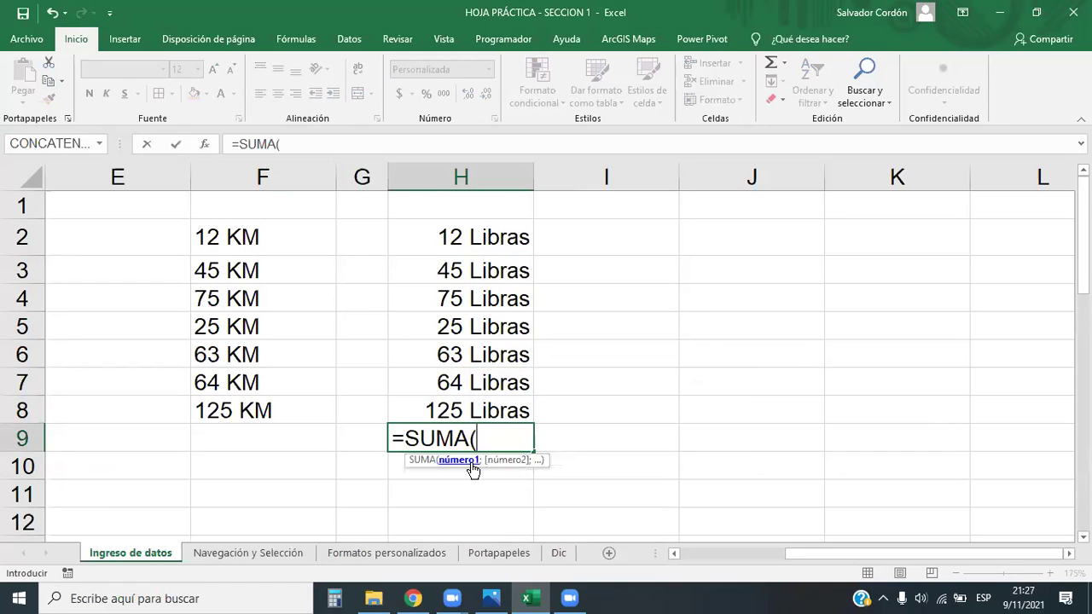
drag(482, 413, 468, 247)
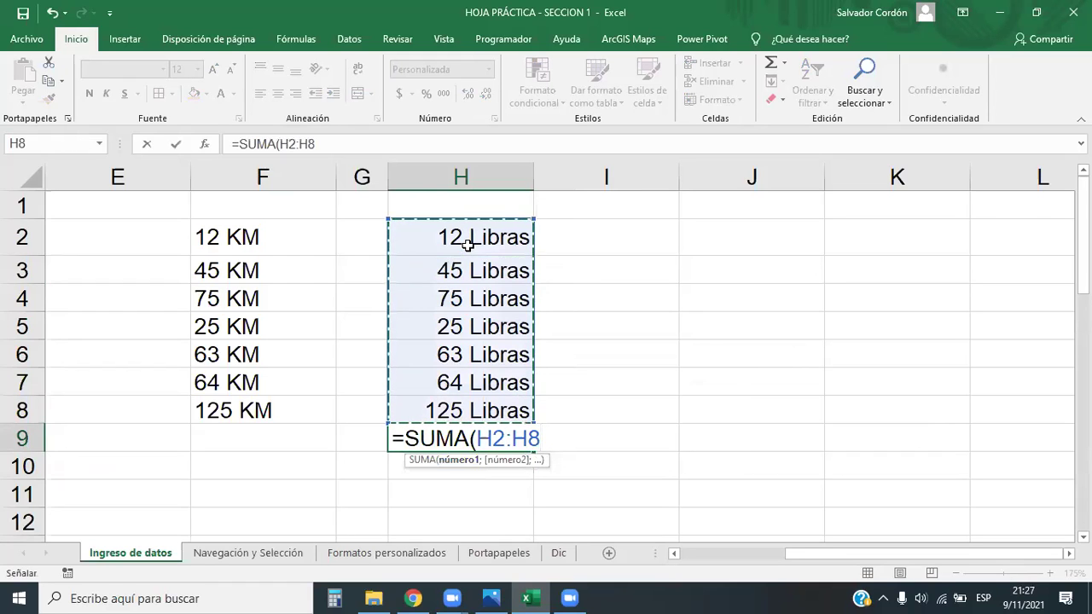
text())
key(Return)
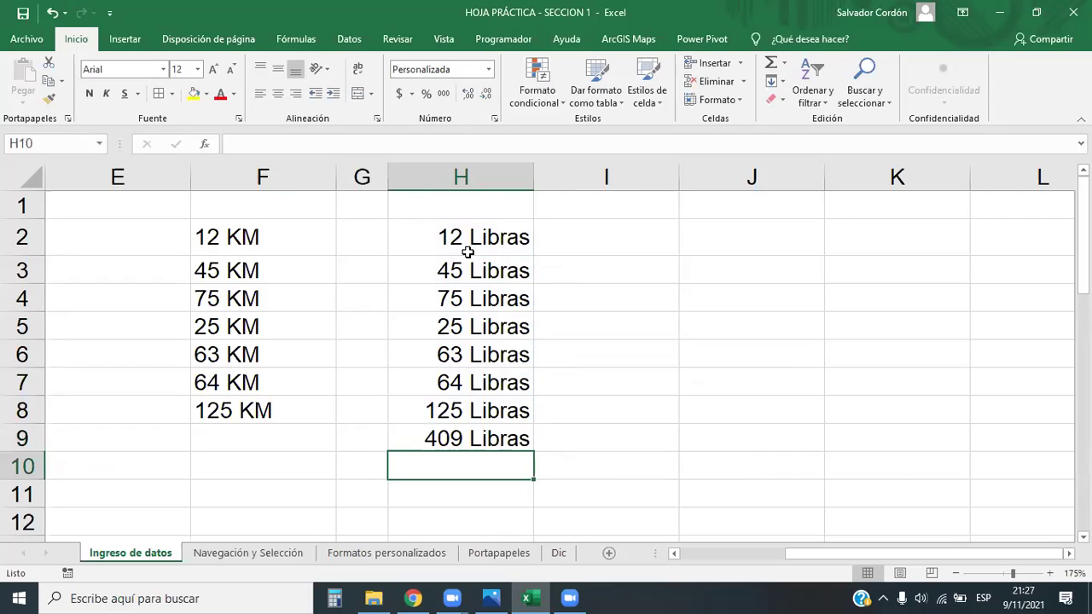
click(478, 437)
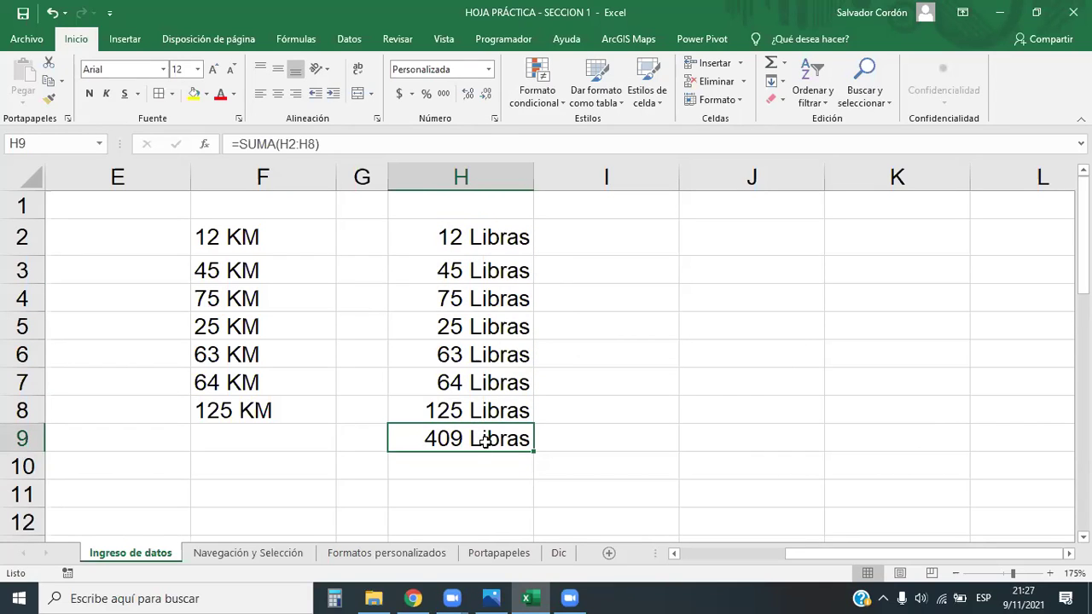
double_click(487, 437)
click(247, 142)
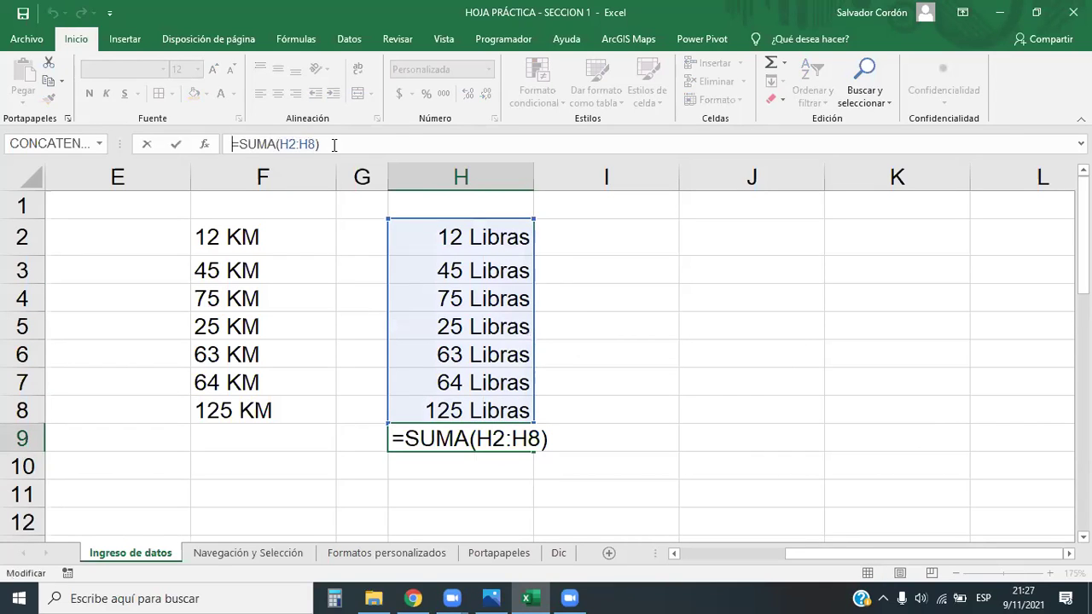
key(Escape)
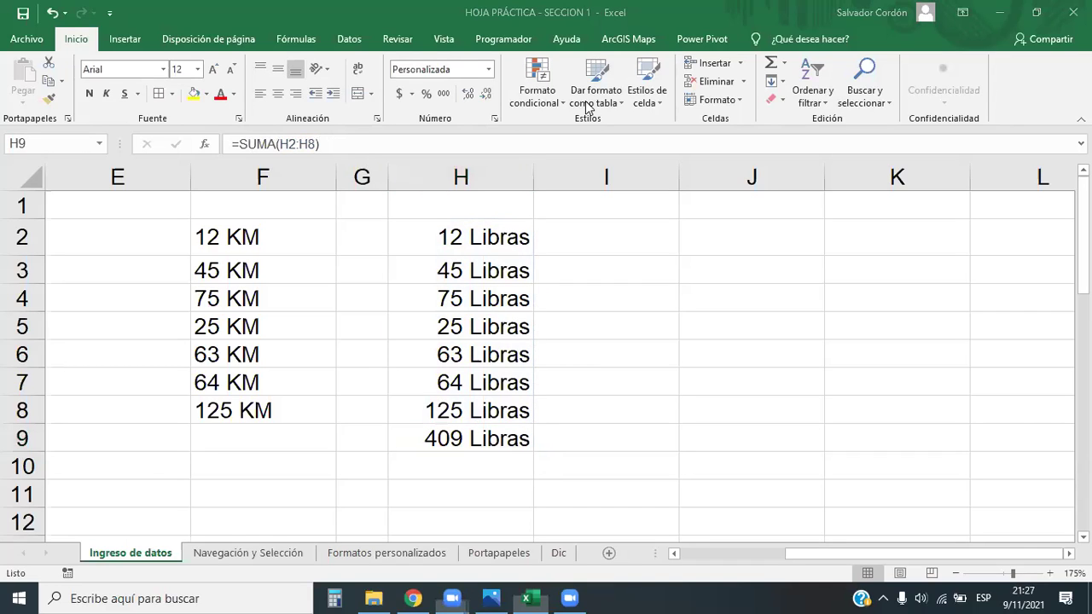
click(497, 438)
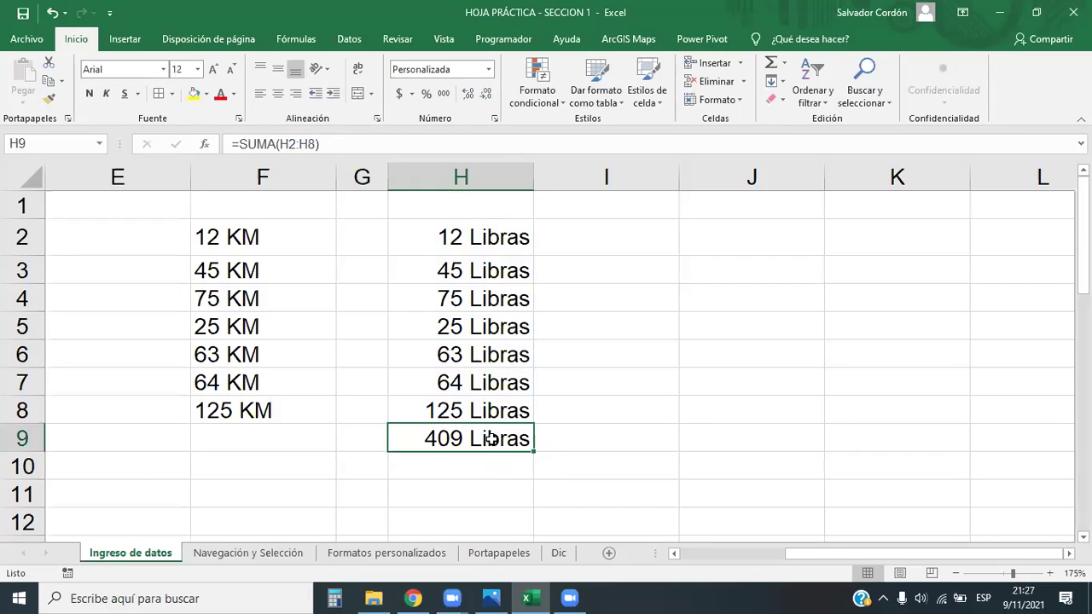
key(Delete)
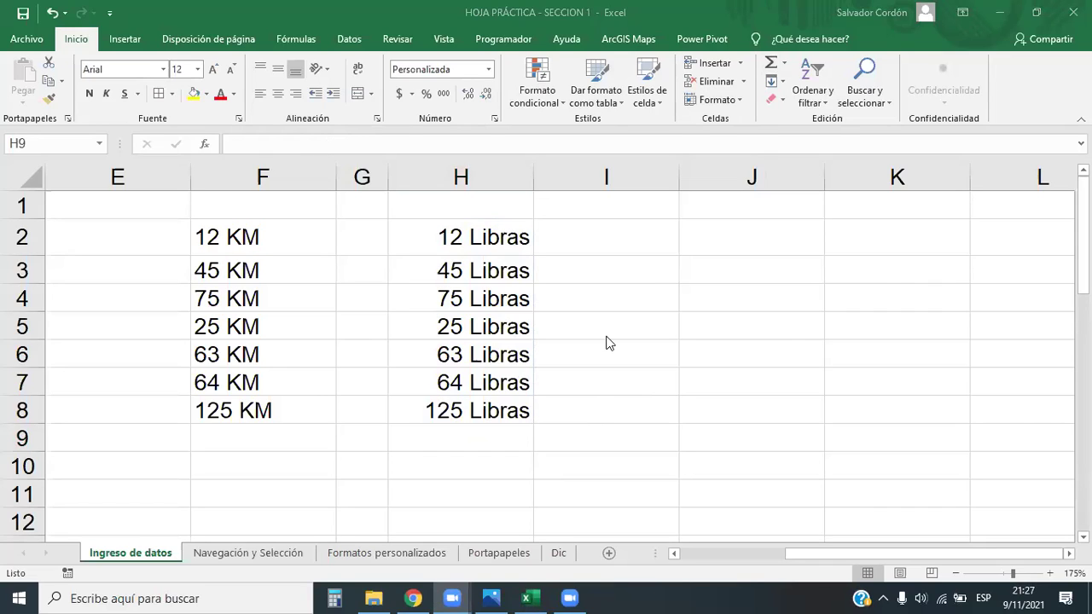
AutoSum the KM text entries F2:F8 in F9, which returns 0
drag(256, 237, 258, 412)
click(293, 436)
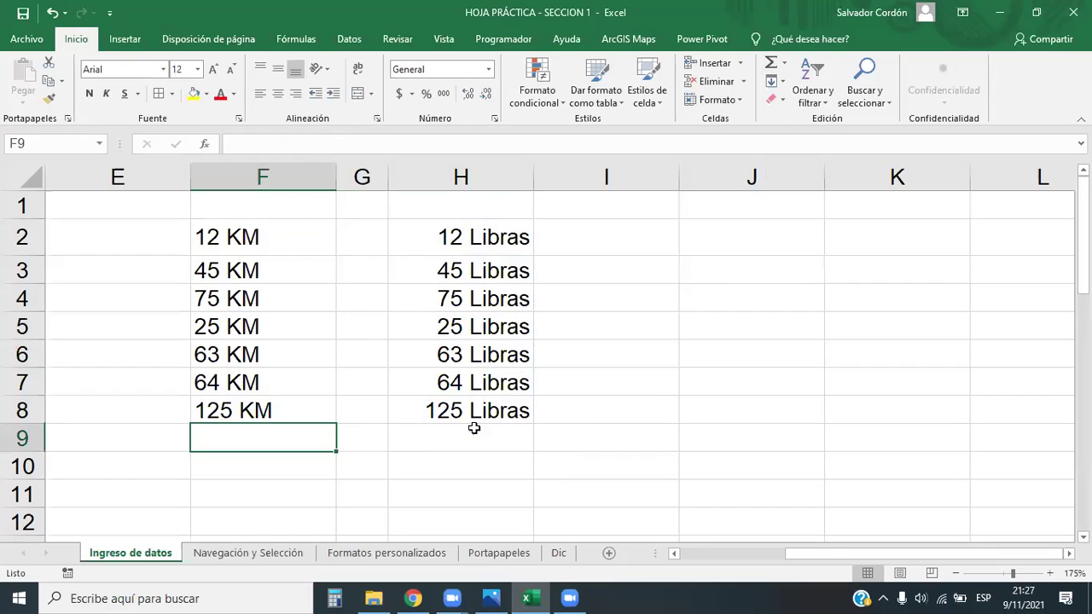
click(772, 63)
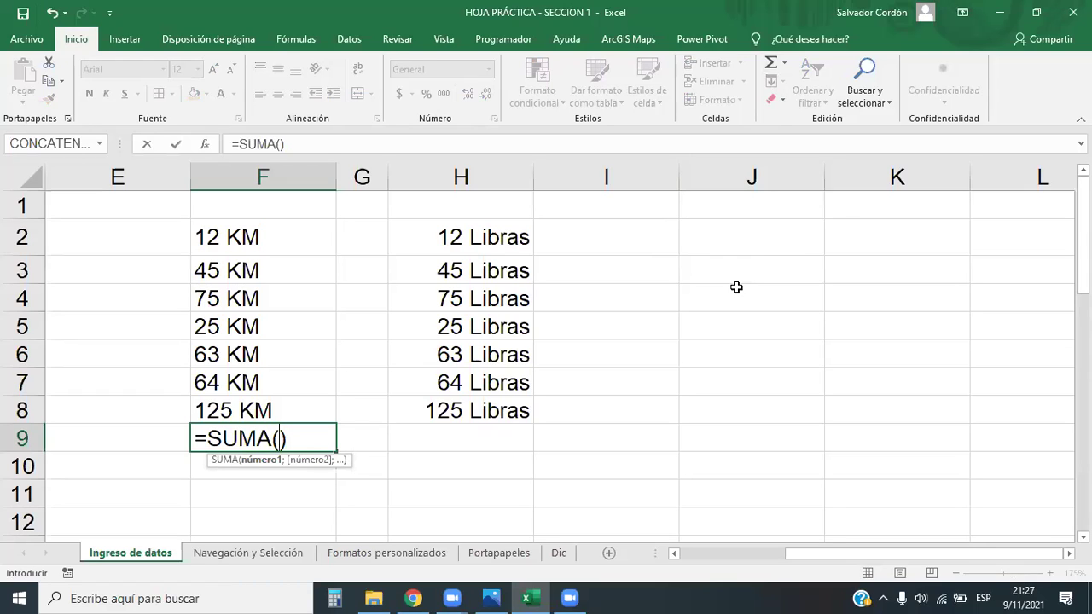
drag(260, 408, 204, 236)
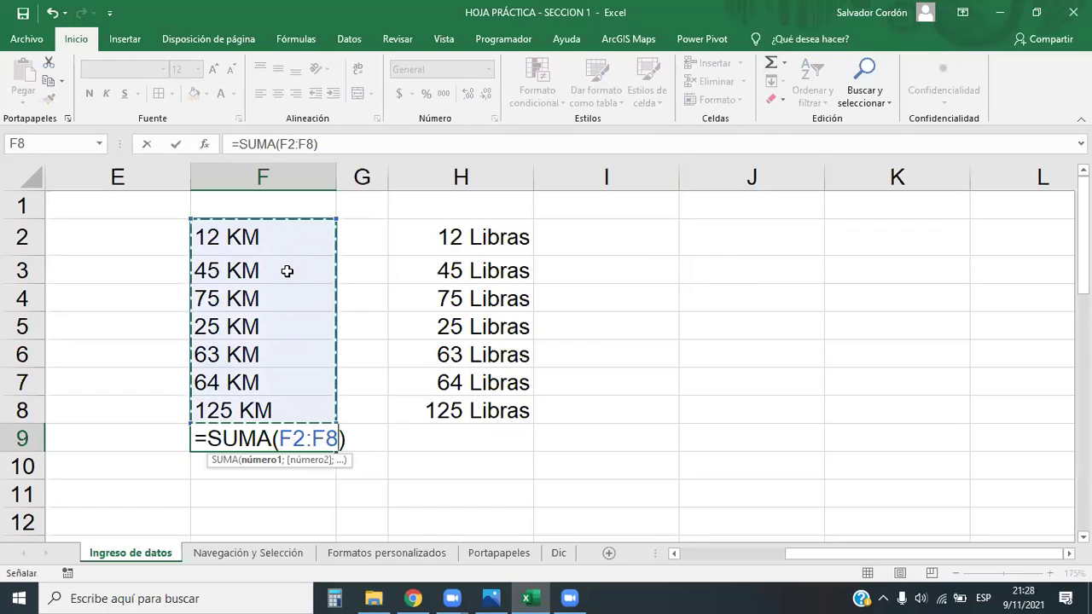
key(Return)
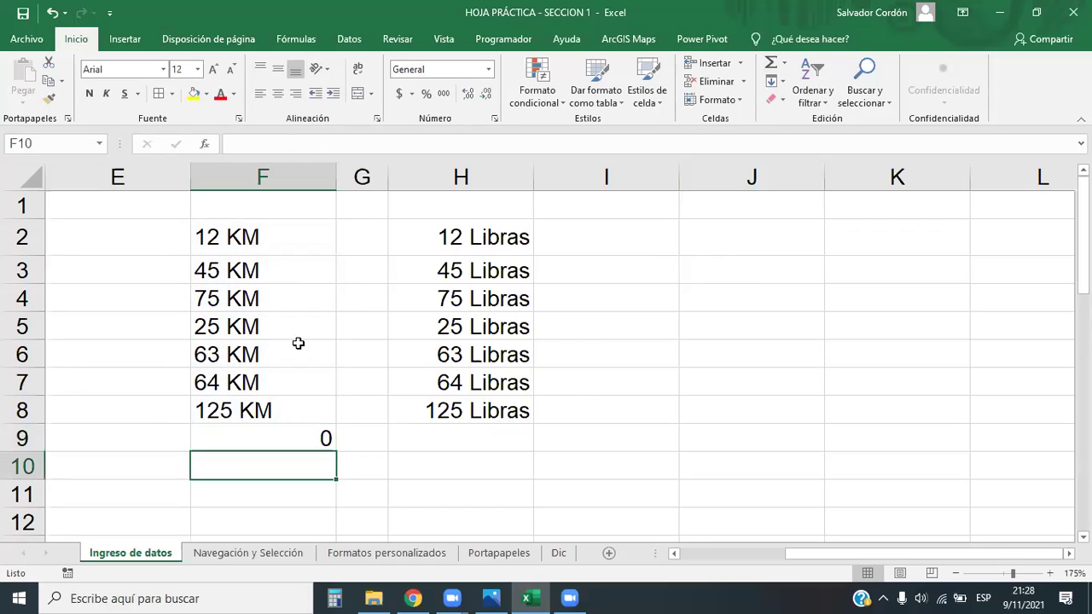
click(319, 439)
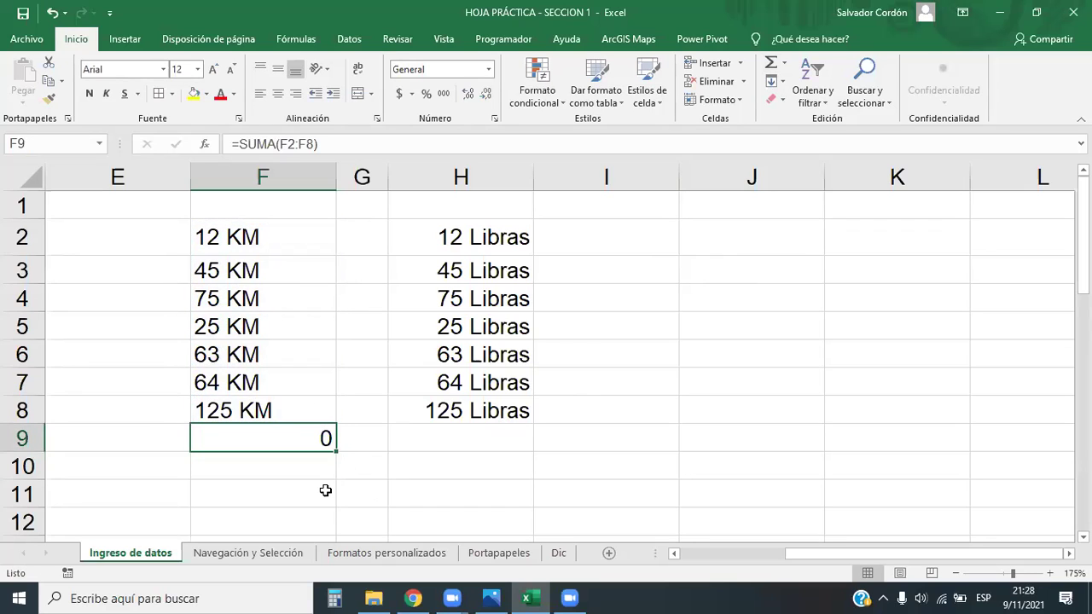
Convert F2 and F3 to plain numbers 12 and 45, then undo the edits keeping the F9 sum
drag(273, 414, 232, 237)
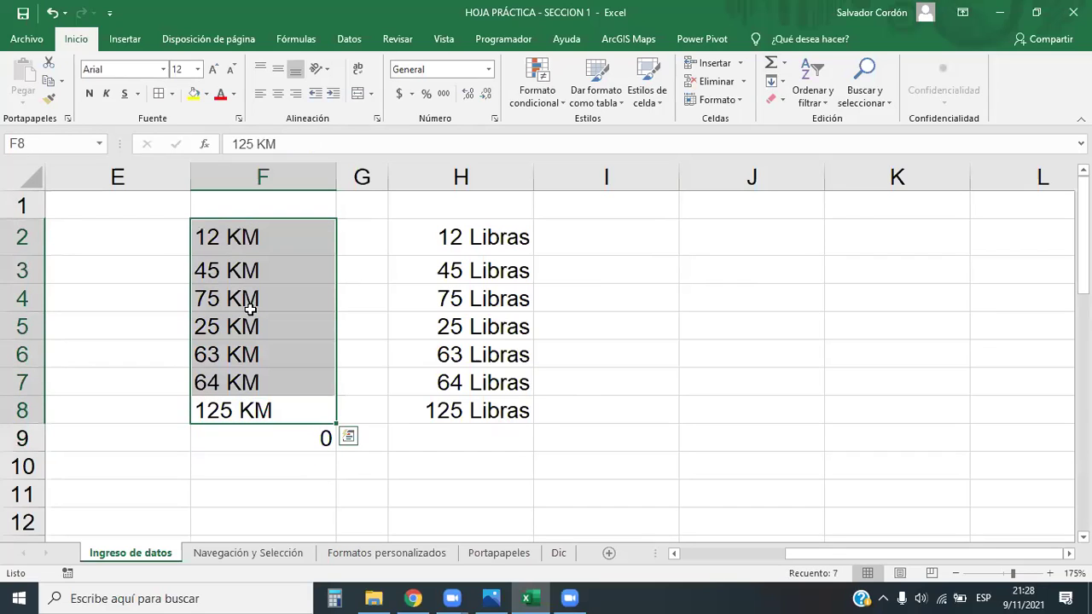
click(288, 227)
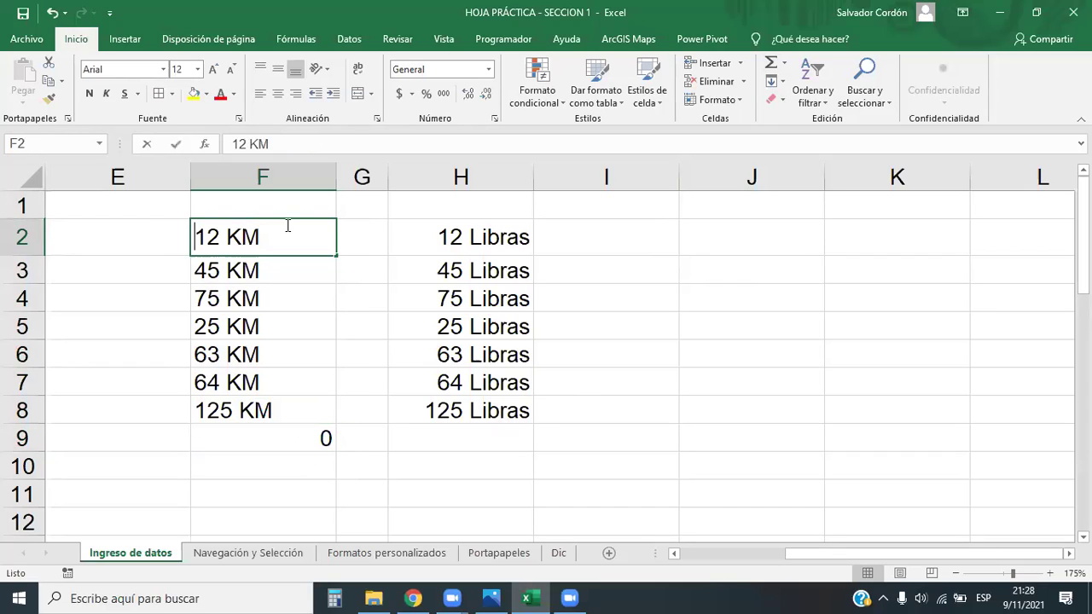
key(F2)
key(BackSpace)
key(BackSpace)
key(BackSpace)
key(BackSpace)
text(2)
key(Return)
key(F2)
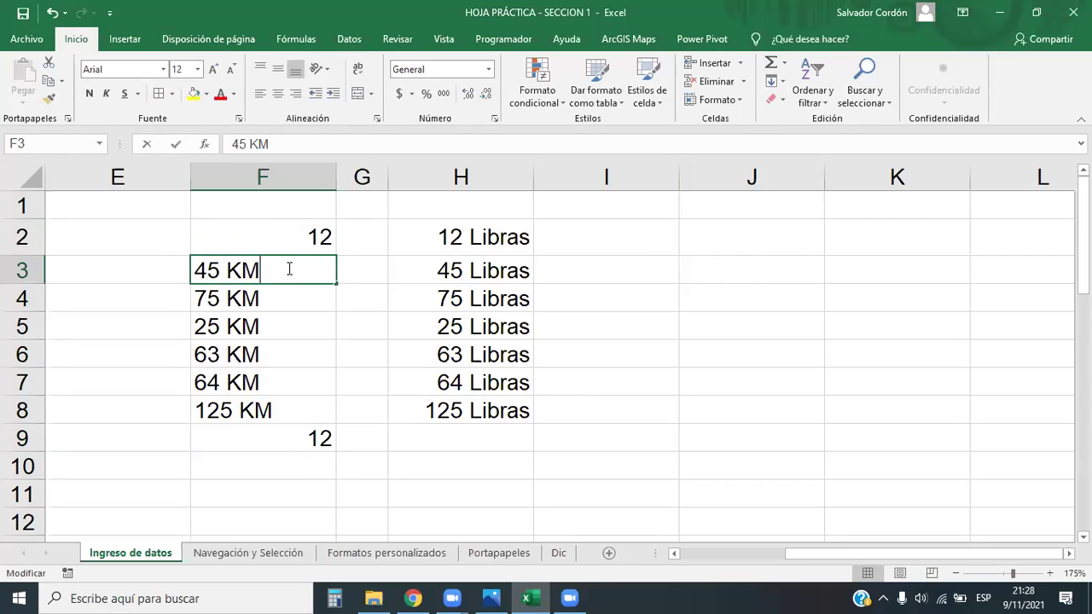
key(BackSpace)
key(BackSpace)
key(Return)
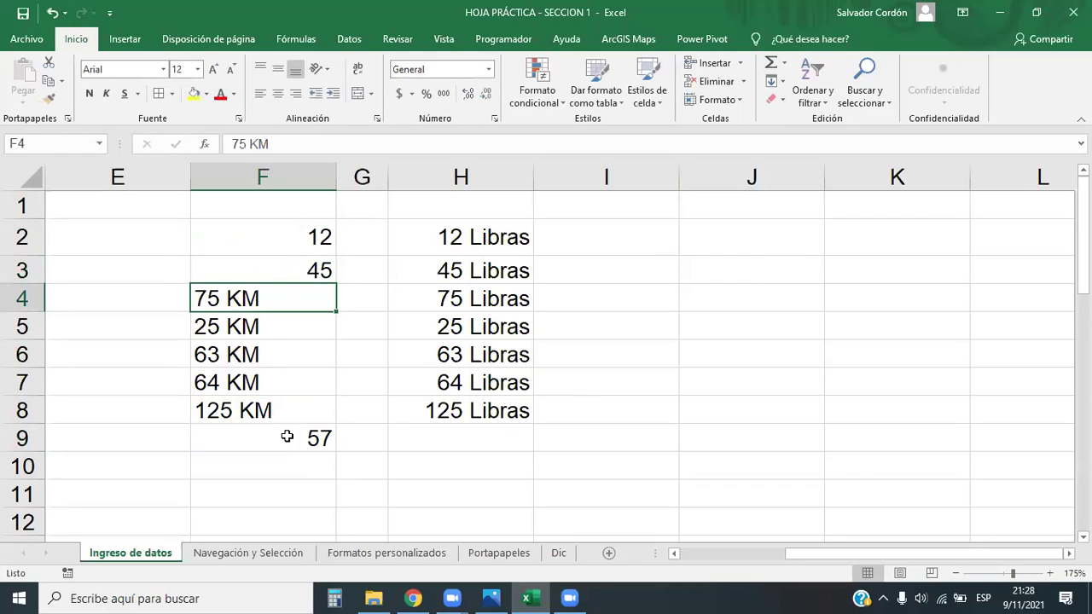
click(288, 437)
key(ctrl+z)
key(ctrl+z)
key(ctrl+z)
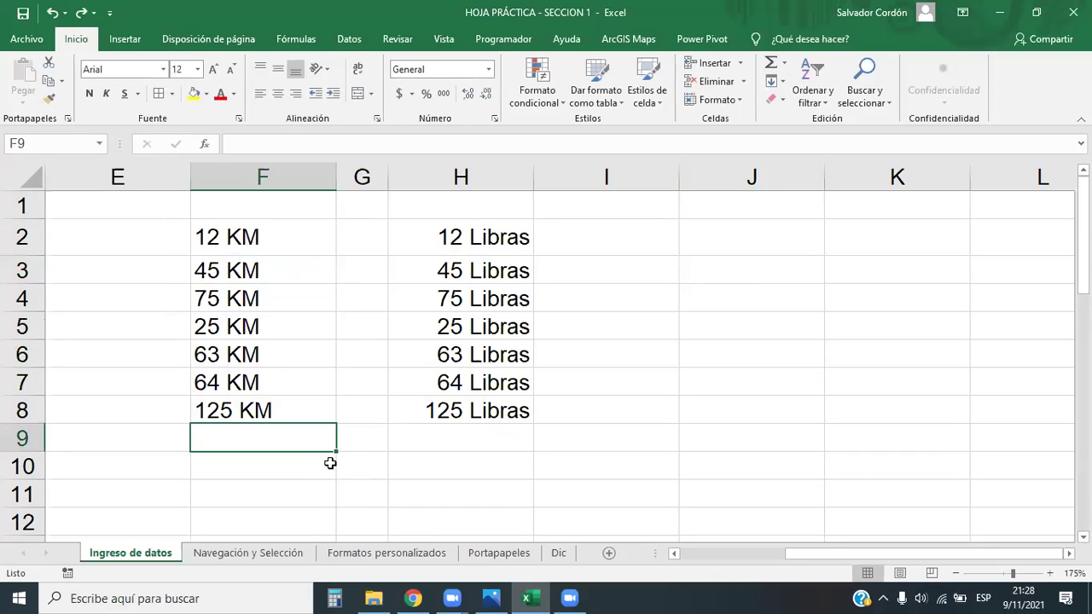
key(ctrl+y)
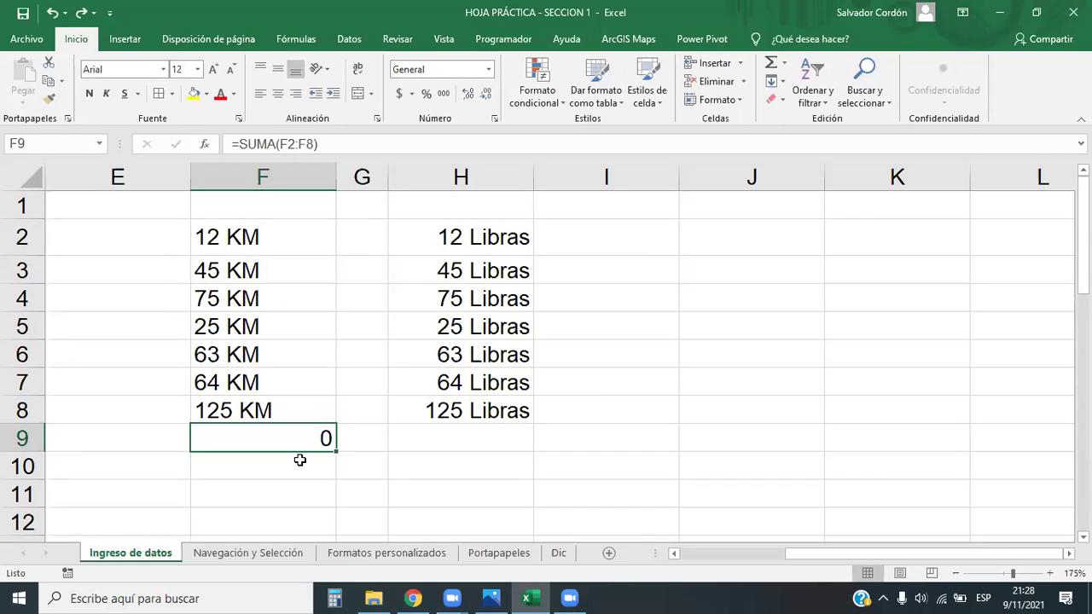
Right-align the KM entries in F2:F8
click(439, 446)
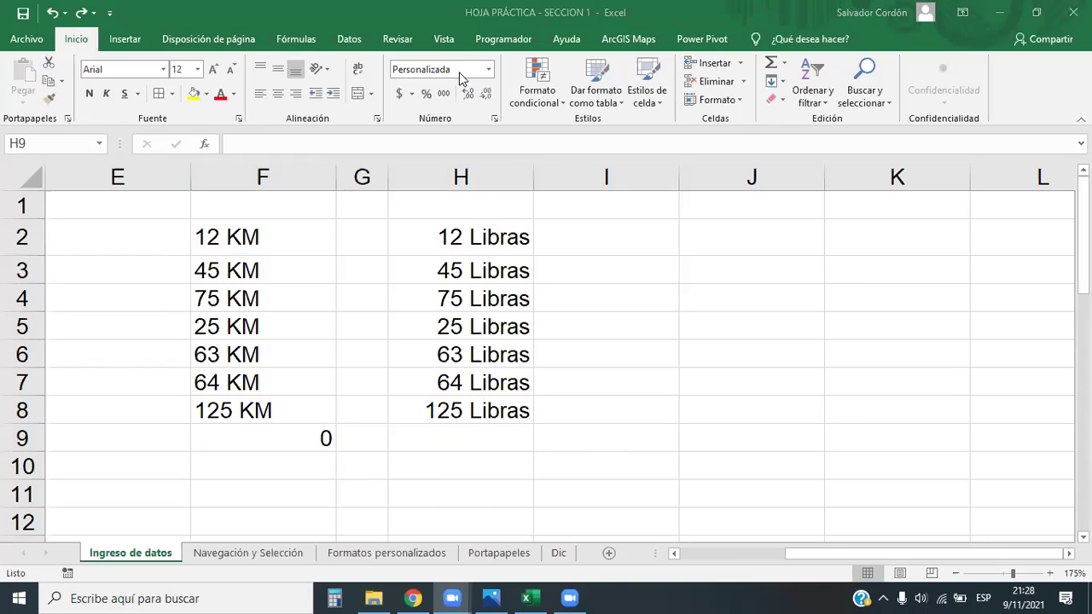
drag(248, 237, 287, 414)
drag(496, 229, 517, 405)
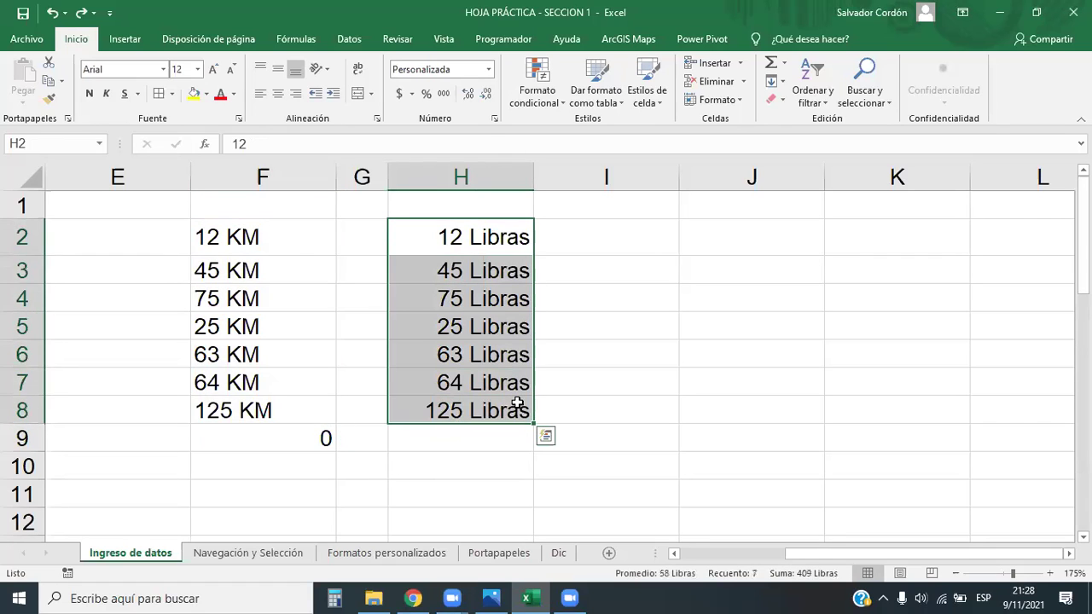
drag(279, 227, 286, 414)
drag(448, 236, 452, 411)
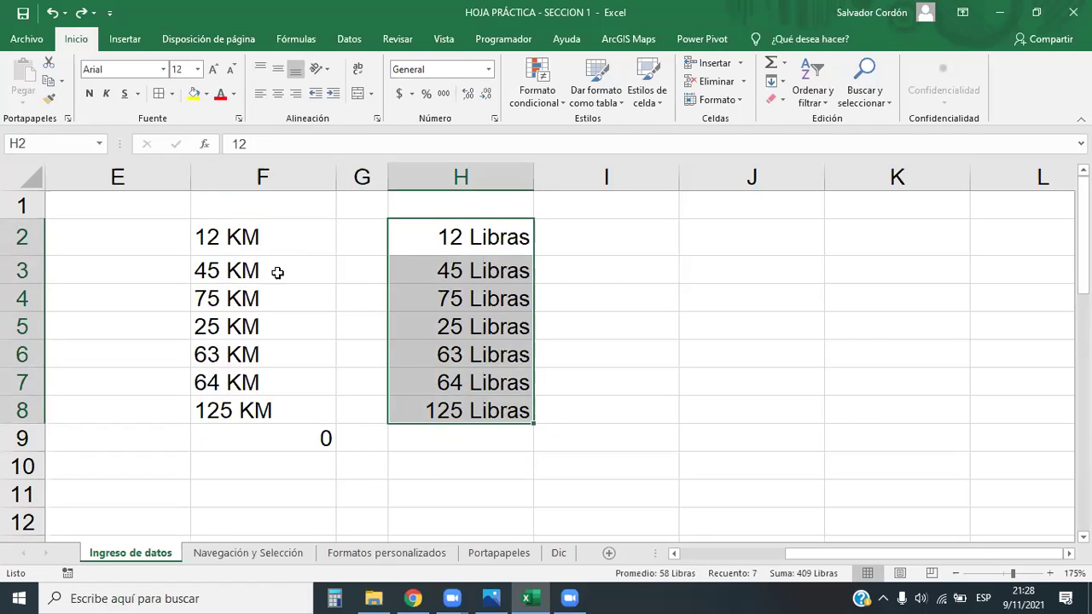
drag(276, 236, 272, 413)
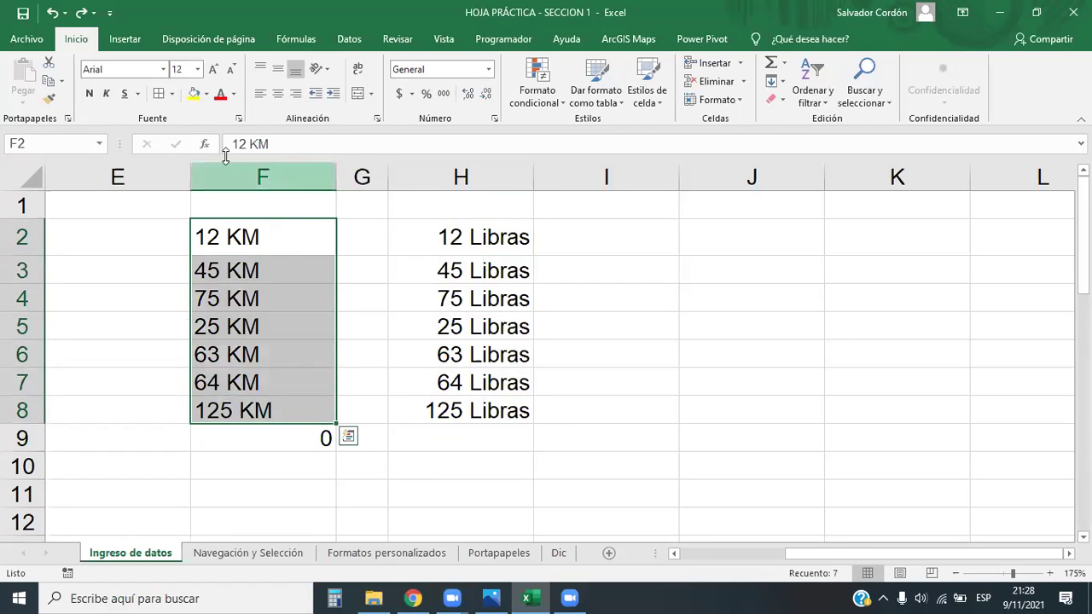
click(295, 93)
click(724, 385)
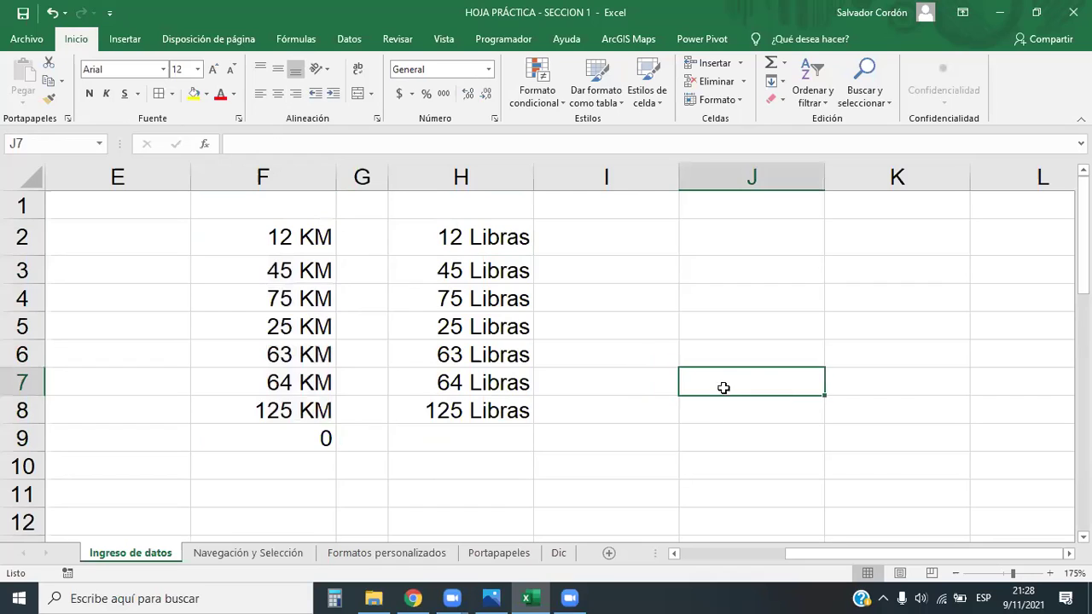
Delete the zero-result sum formula from F9
click(329, 436)
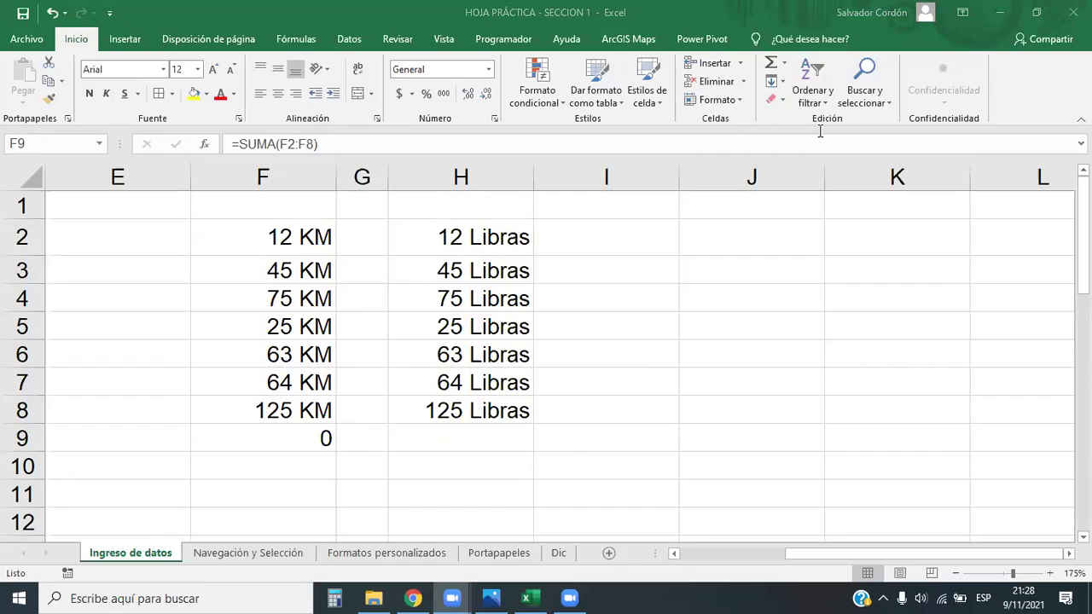
click(315, 432)
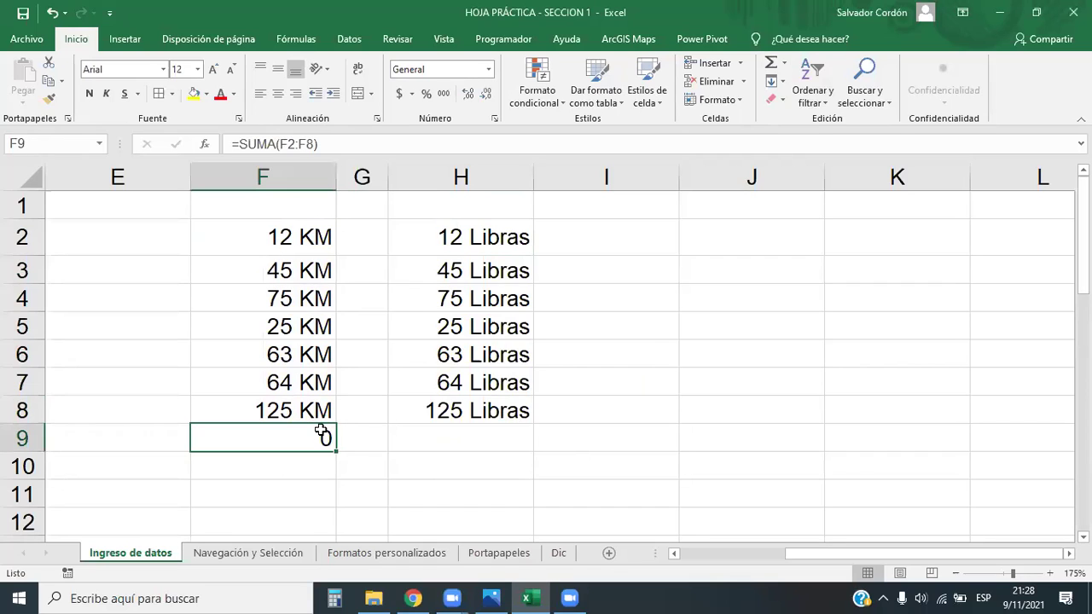
key(Delete)
click(585, 364)
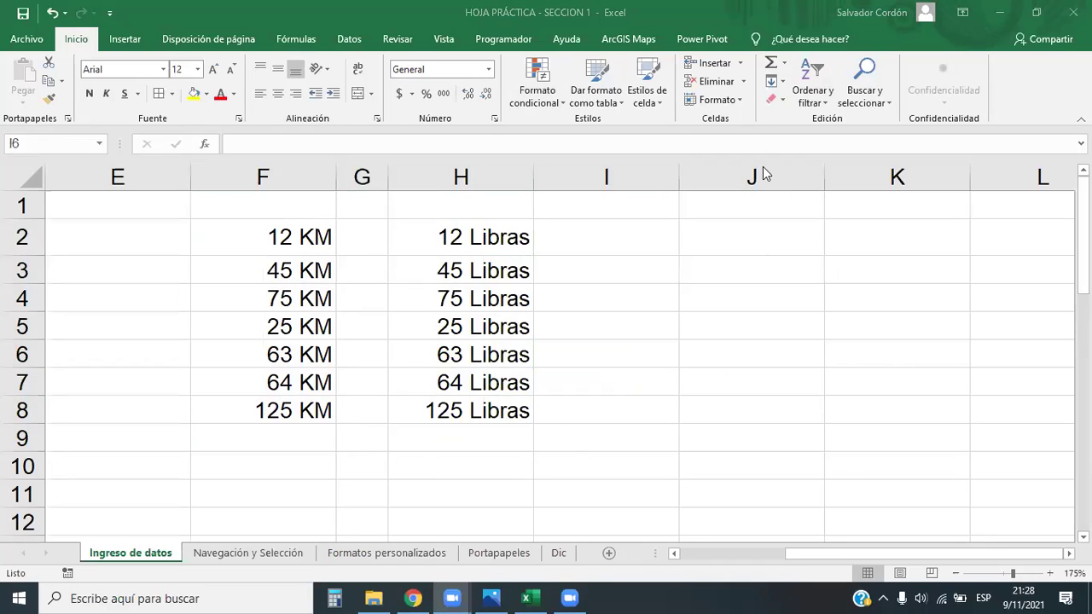
Try an unquoted Libras custom format on H2:H8 and dismiss the invalid-format error
click(473, 233)
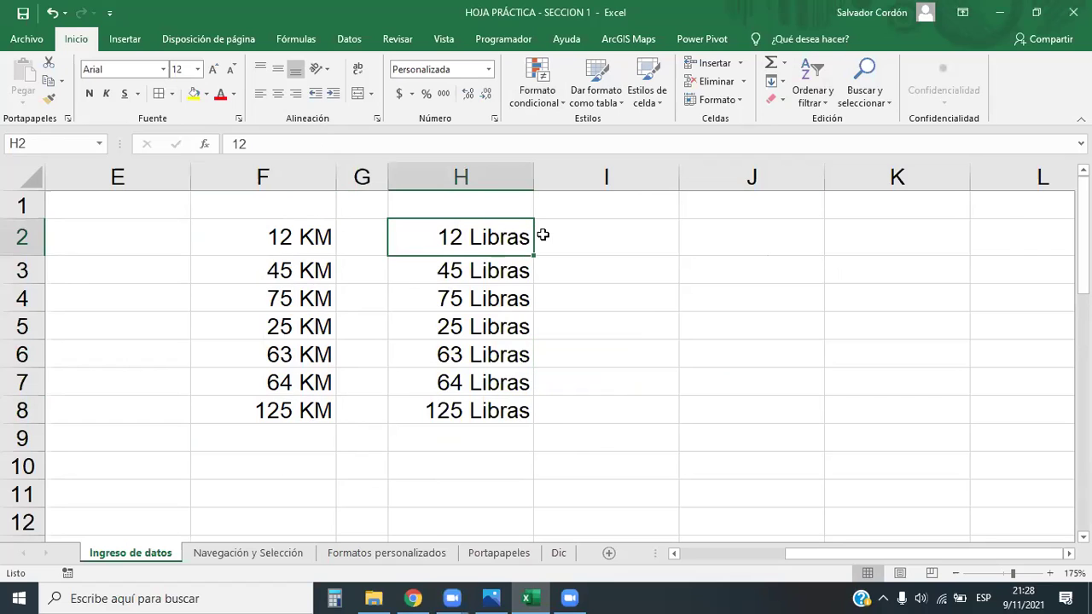
click(480, 238)
drag(484, 429, 487, 404)
click(488, 69)
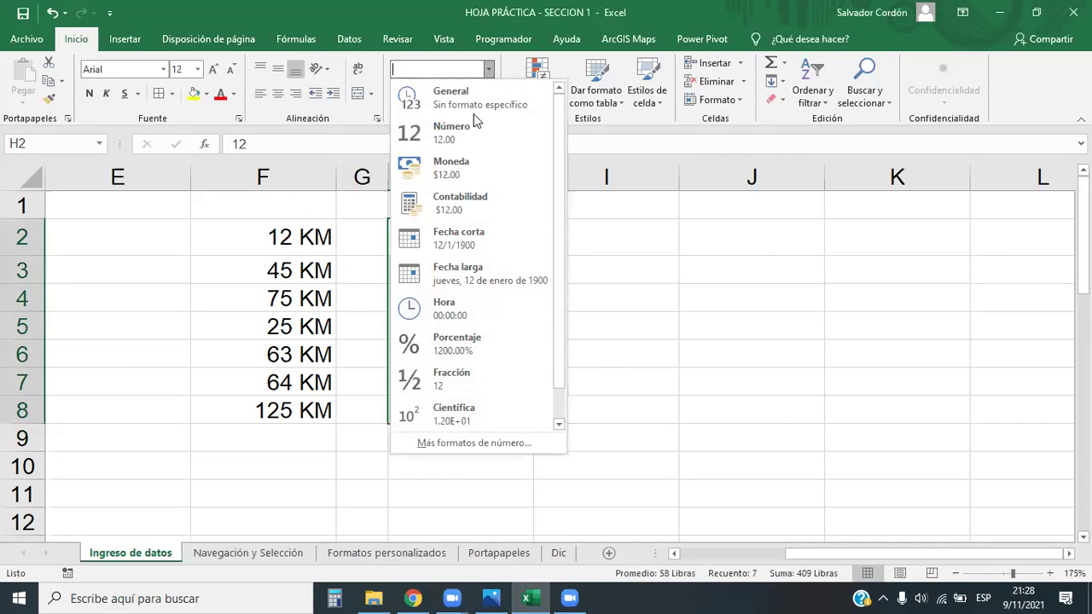
click(448, 440)
click(736, 248)
key(BackSpace)
key(Left)
key(Left)
key(BackSpace)
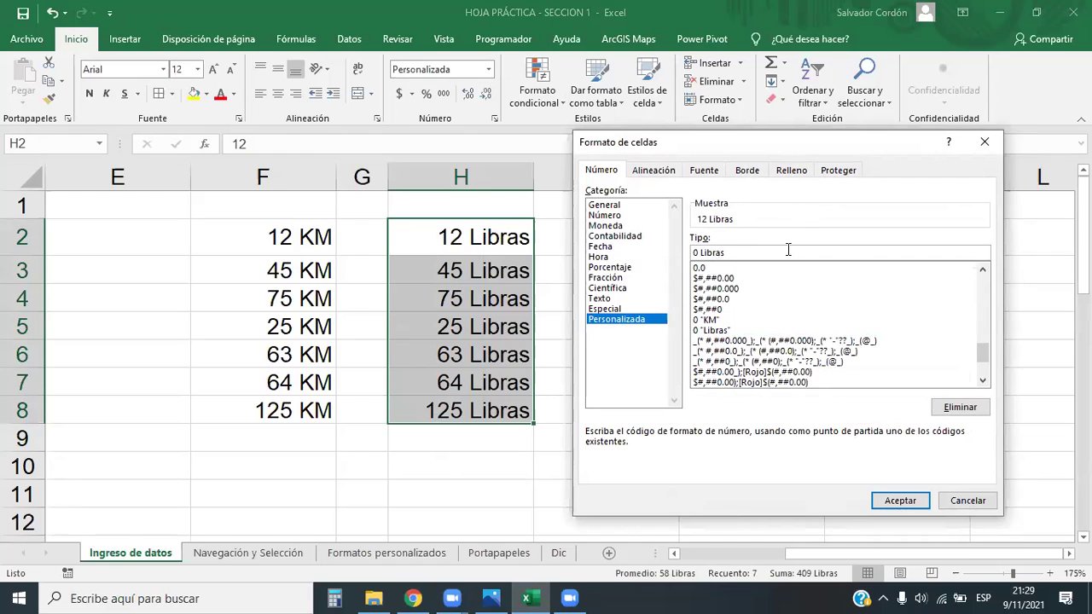
click(898, 504)
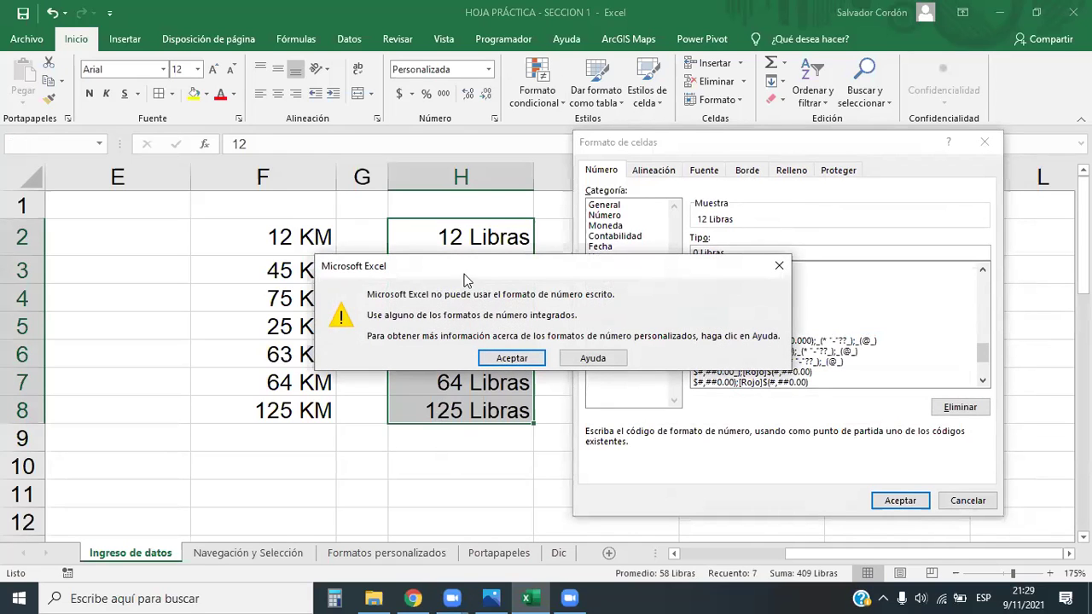
drag(463, 261, 330, 179)
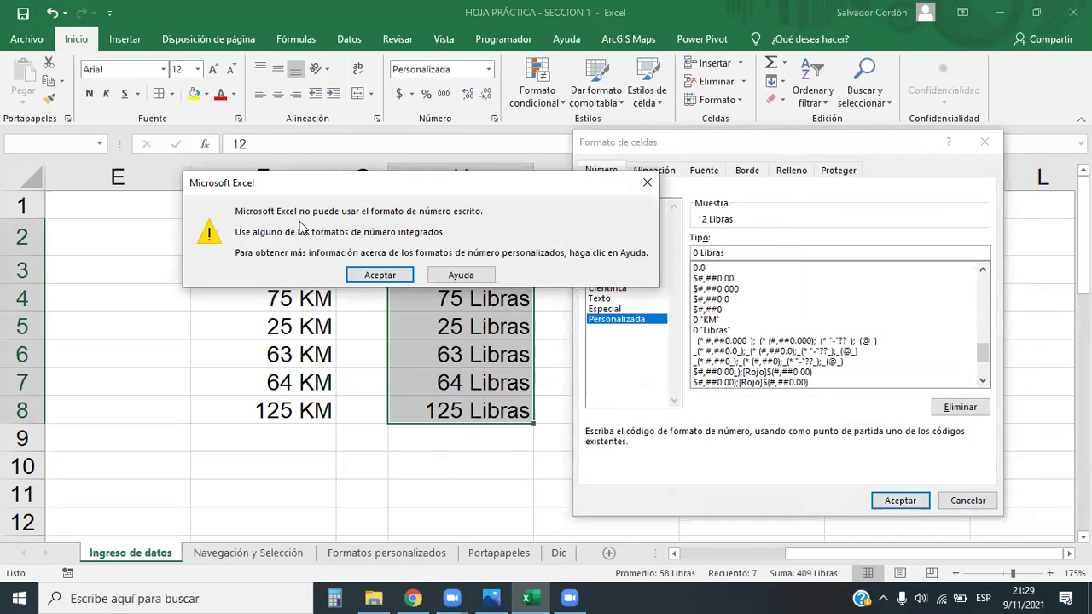
click(646, 184)
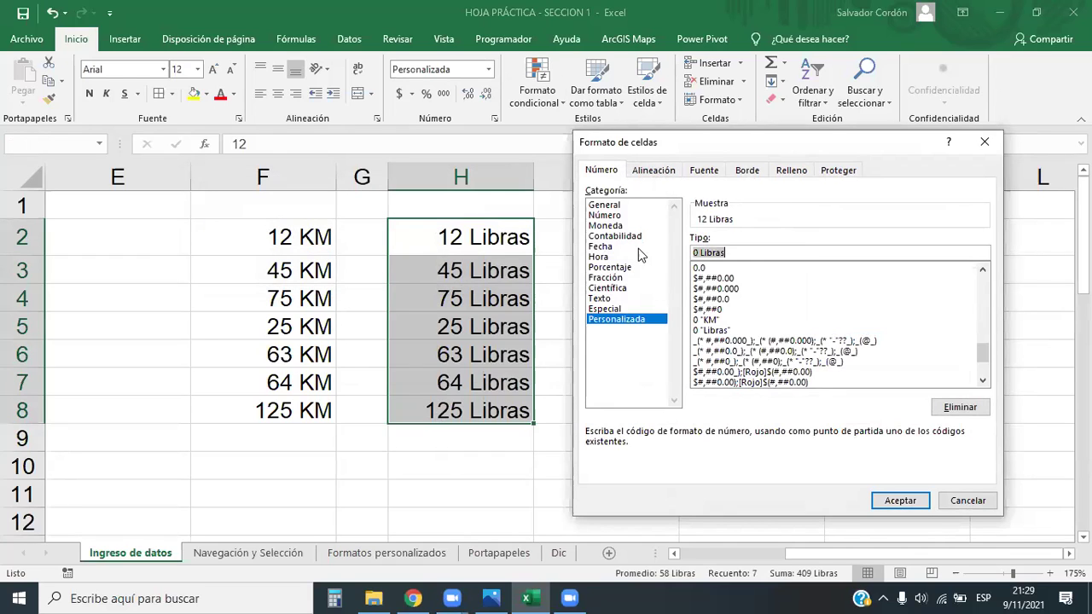
Change the custom format code to 0 "kg" so H2:H8 show 12 kg to 125 kg
click(751, 253)
key(BackSpace)
key(BackSpace)
key(BackSpace)
key(BackSpace)
key(BackSpace)
key(BackSpace)
key(BackSpace)
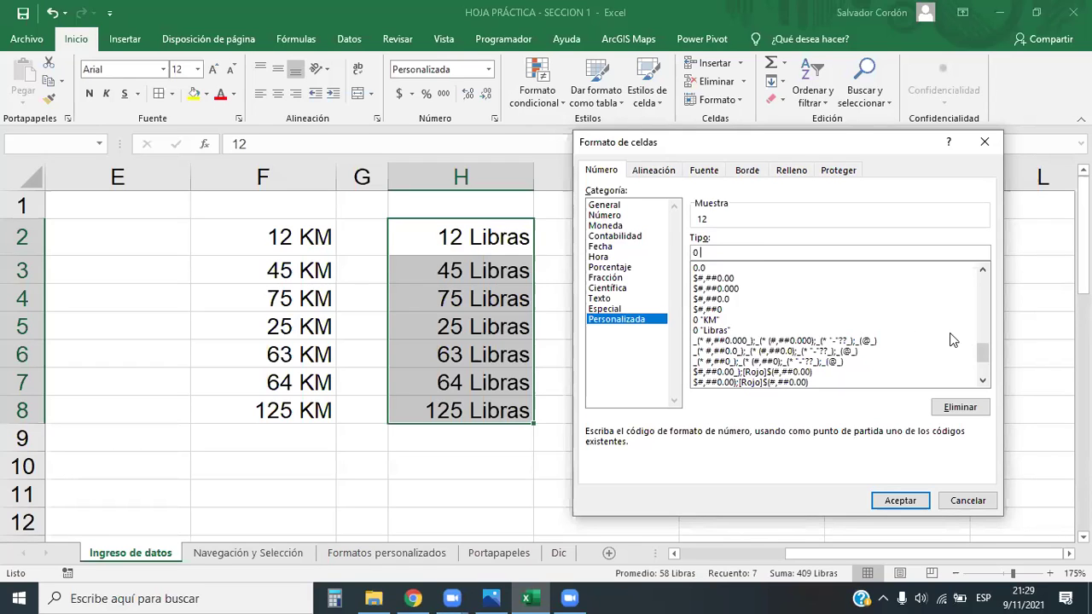
drag(985, 355, 991, 354)
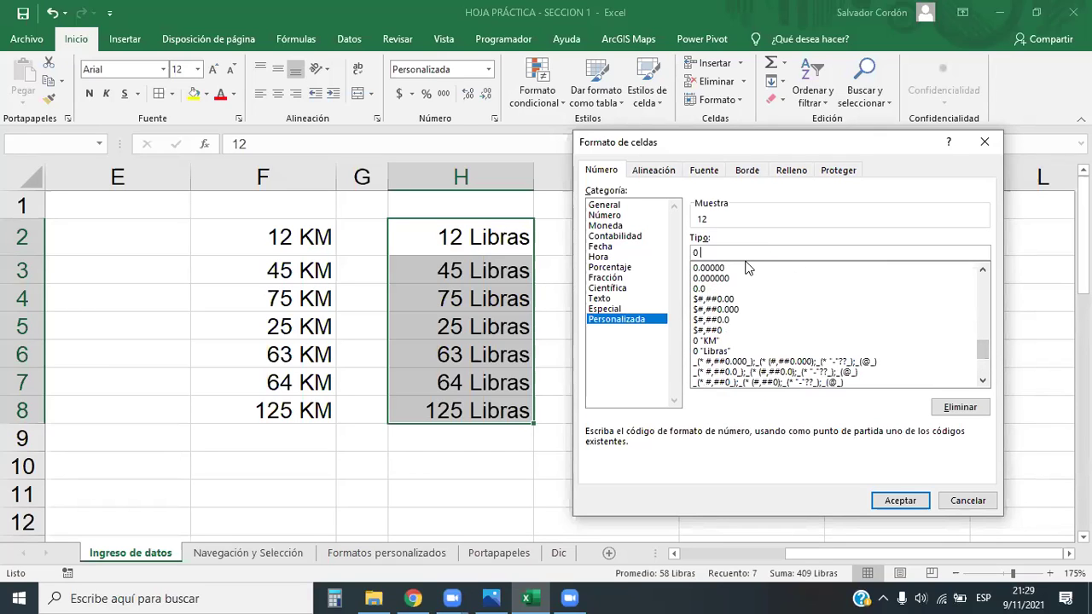
text(lb)
key(BackSpace)
key(BackSpace)
text(kg)
key(Left)
key(Left)
text(")
key(End)
text(")
click(887, 505)
click(670, 446)
drag(502, 239, 494, 239)
click(700, 428)
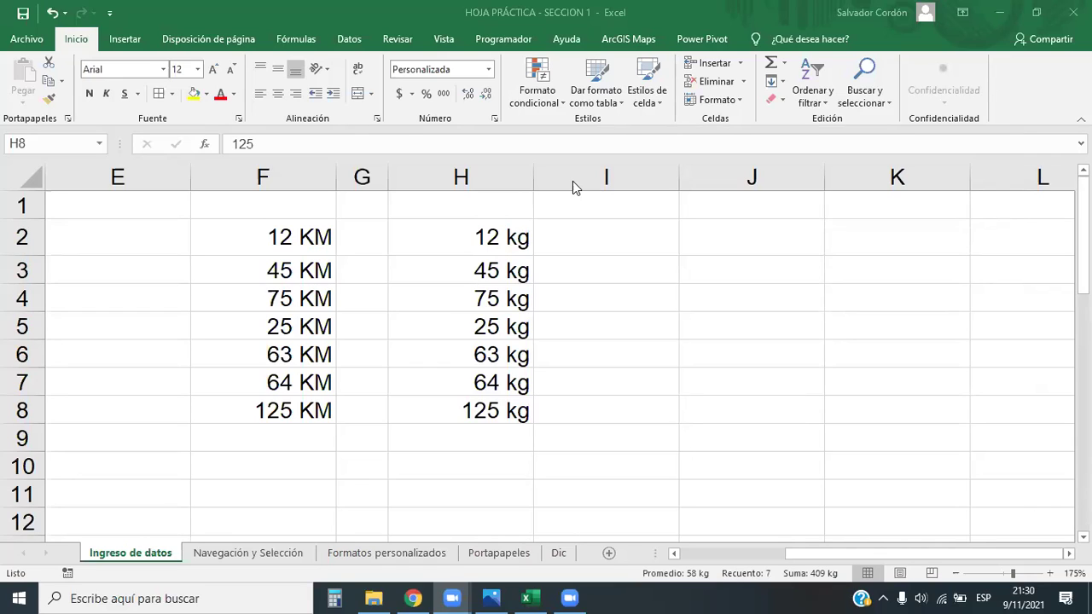
Select the kg weights H2:H8 with Ctrl+Shift+Up
key(XF86AudioRaiseVolume)
key(XF86AudioRaiseVolume)
key(XF86AudioRaiseVolume)
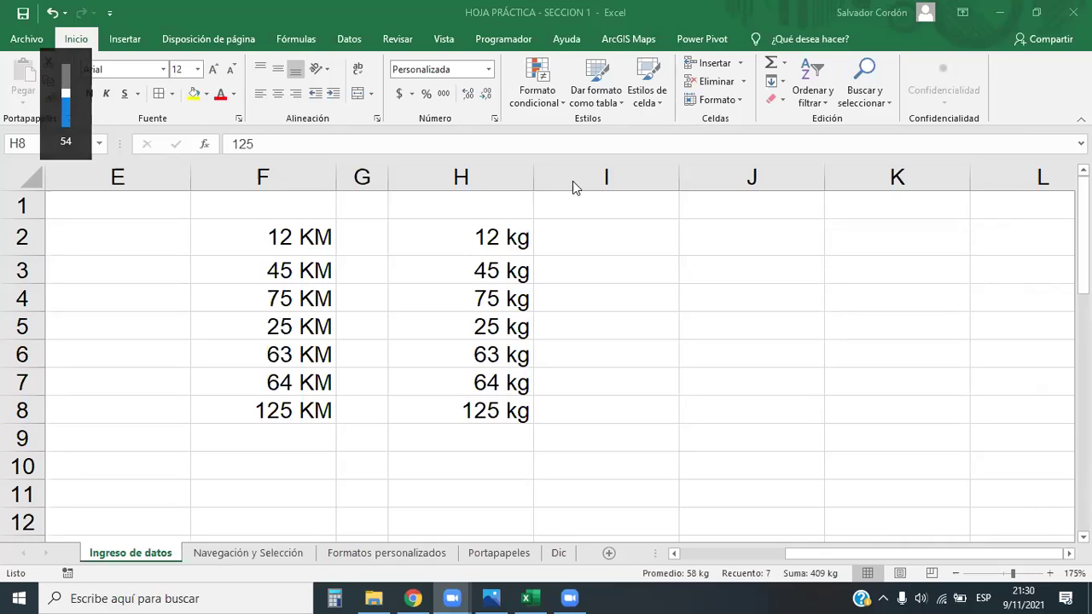
key(XF86AudioRaiseVolume)
key(XF86AudioRaiseVolume)
key(XF86AudioRaiseVolume)
key(XF86AudioRaiseVolume)
key(XF86AudioRaiseVolume)
key(XF86AudioRaiseVolume)
key(XF86AudioRaiseVolume)
key(XF86AudioRaiseVolume)
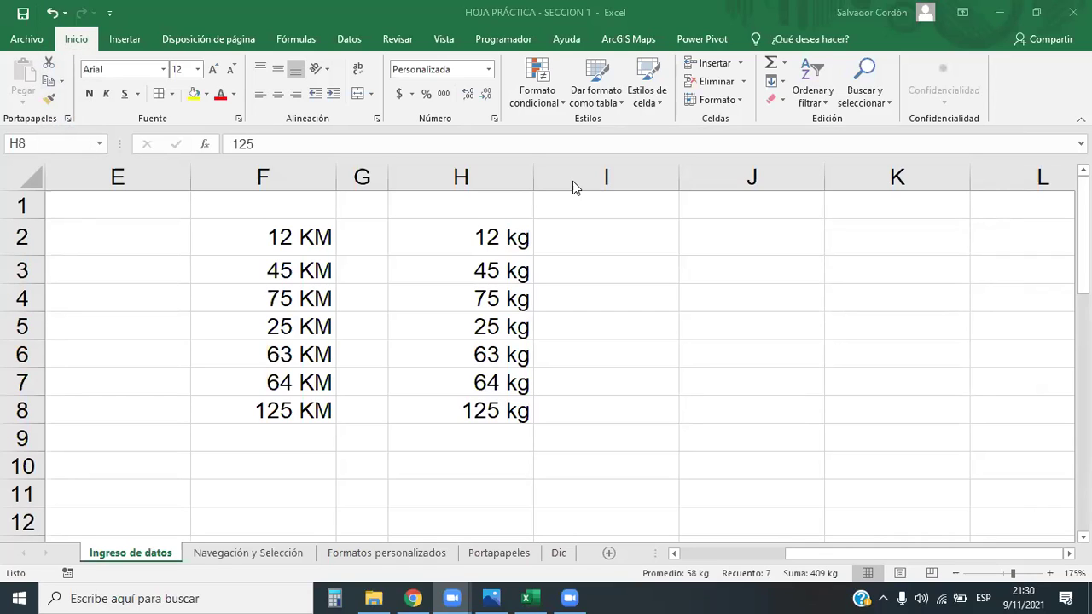
key(XF86AudioLowerVolume)
key(XF86AudioLowerVolume)
key(XF86AudioLowerVolume)
key(XF86AudioLowerVolume)
key(XF86AudioLowerVolume)
key(XF86AudioLowerVolume)
key(XF86AudioLowerVolume)
key(XF86AudioLowerVolume)
key(XF86AudioLowerVolume)
key(XF86AudioLowerVolume)
key(XF86AudioLowerVolume)
key(XF86AudioLowerVolume)
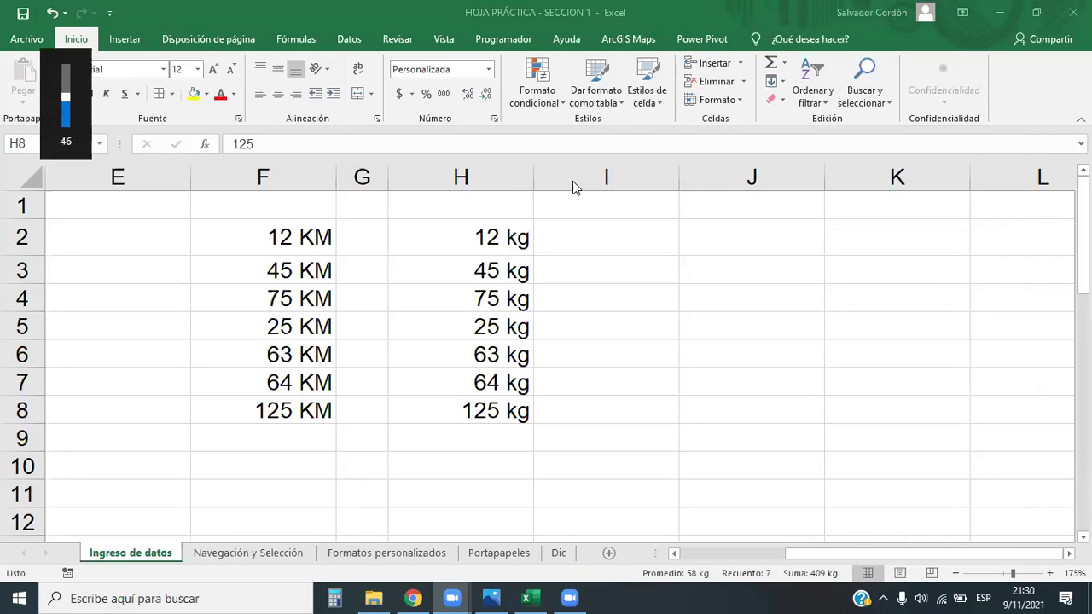
key(XF86AudioLowerVolume)
key(XF86AudioLowerVolume)
key(XF86AudioLowerVolume)
key(XF86AudioLowerVolume)
key(XF86AudioLowerVolume)
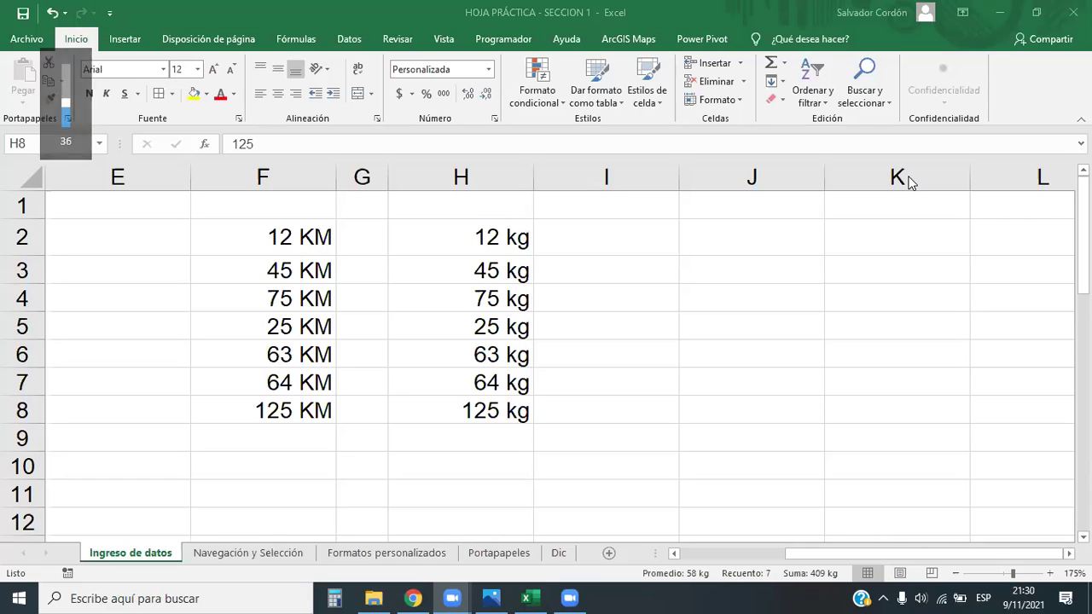
key(ctrl+shift+Up)
Replace the 0 "kg" custom format with "LIBRAS" so H2:H8 show only LIBRAS
click(489, 69)
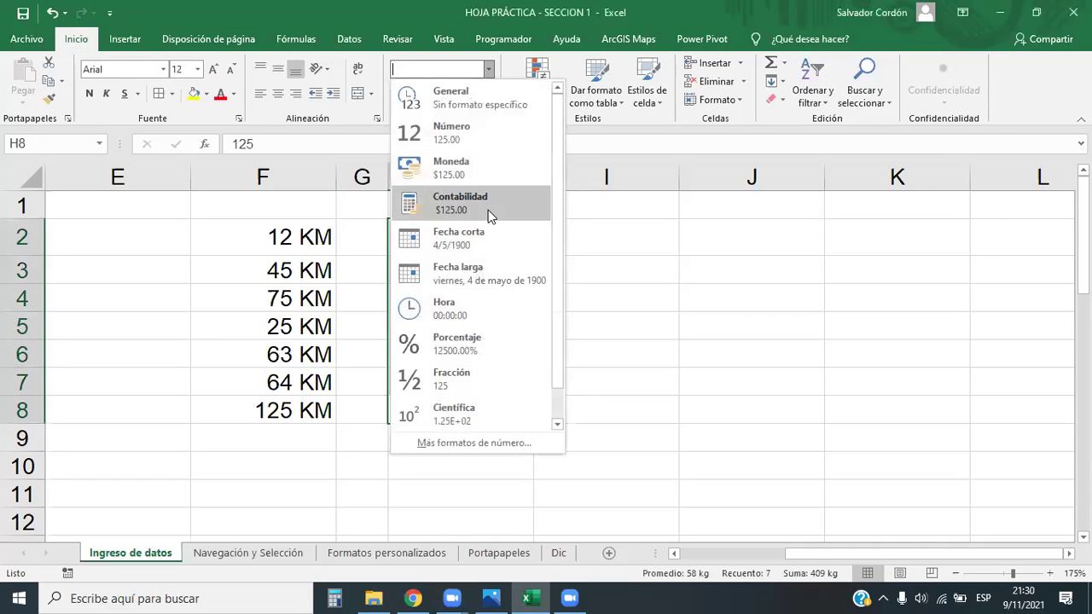
click(474, 441)
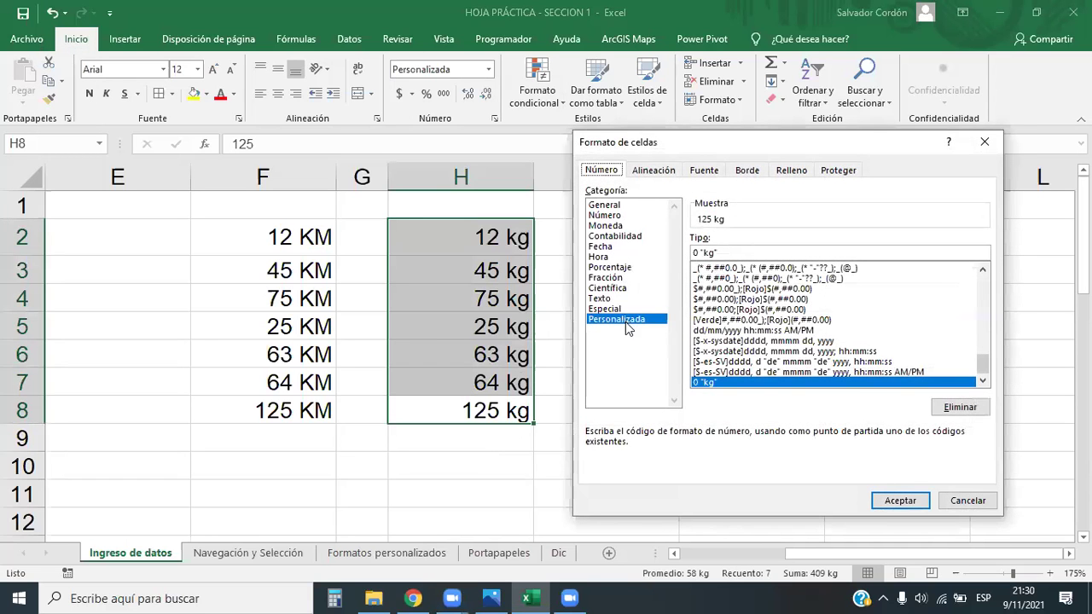
click(717, 253)
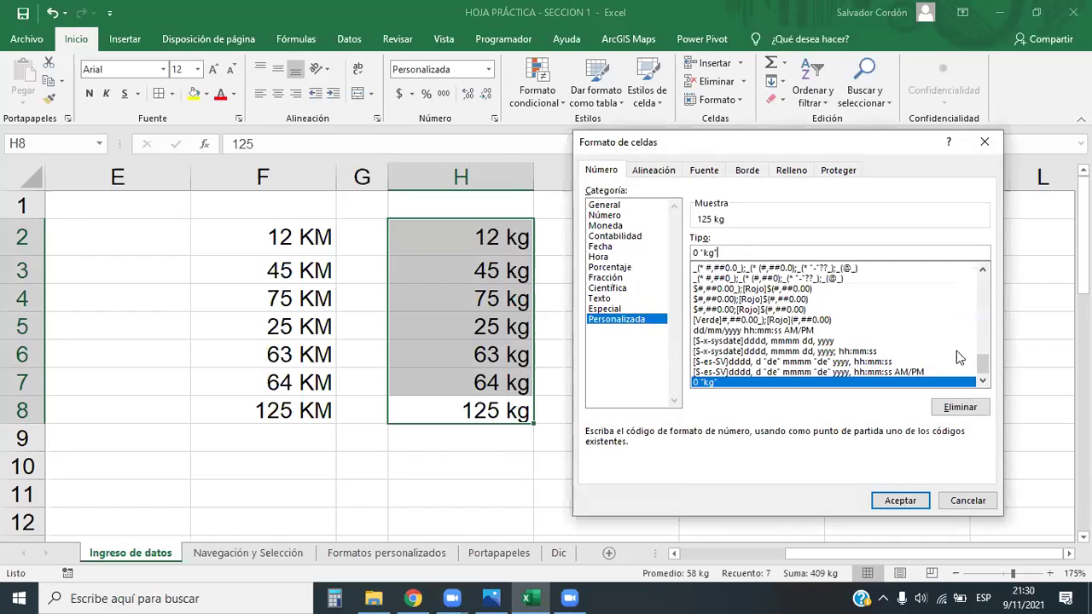
key(BackSpace)
key(BackSpace)
key(BackSpace)
key(BackSpace)
key(BackSpace)
key(BackSpace)
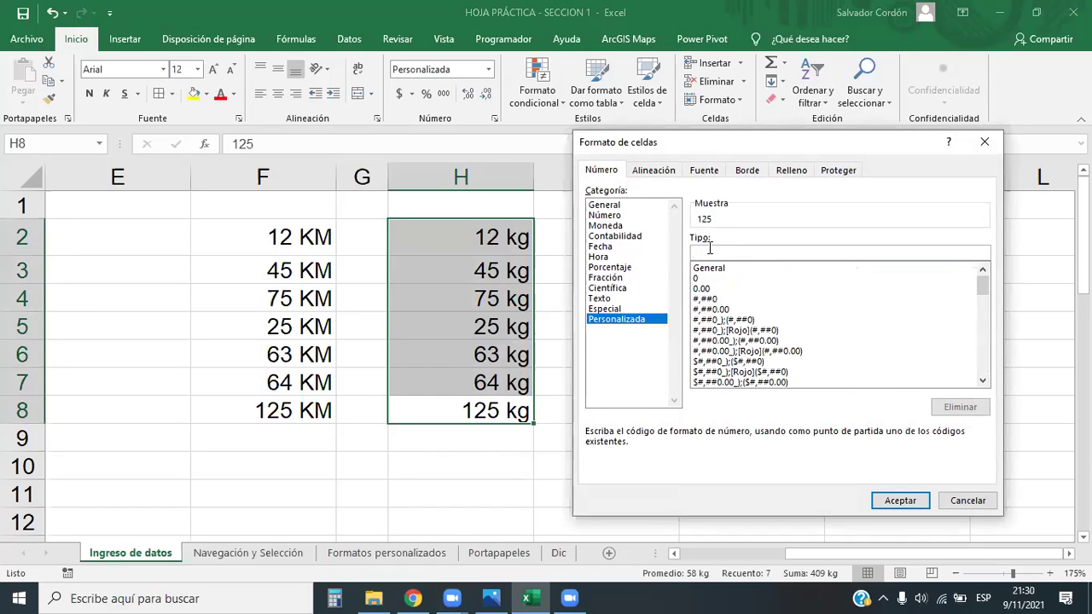
text("LIBRAS")
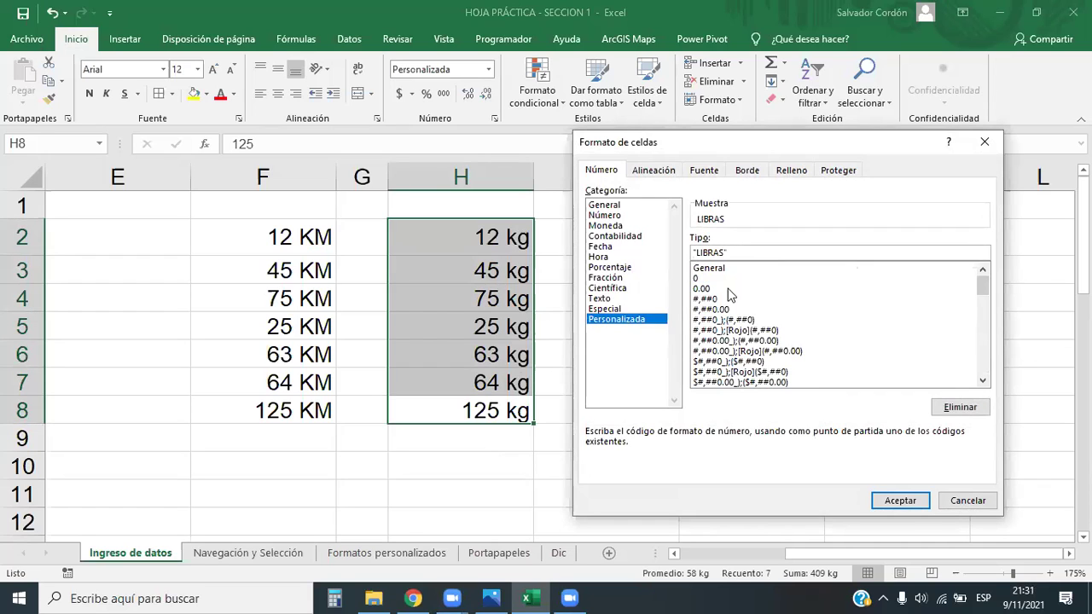
click(910, 509)
drag(463, 229, 482, 415)
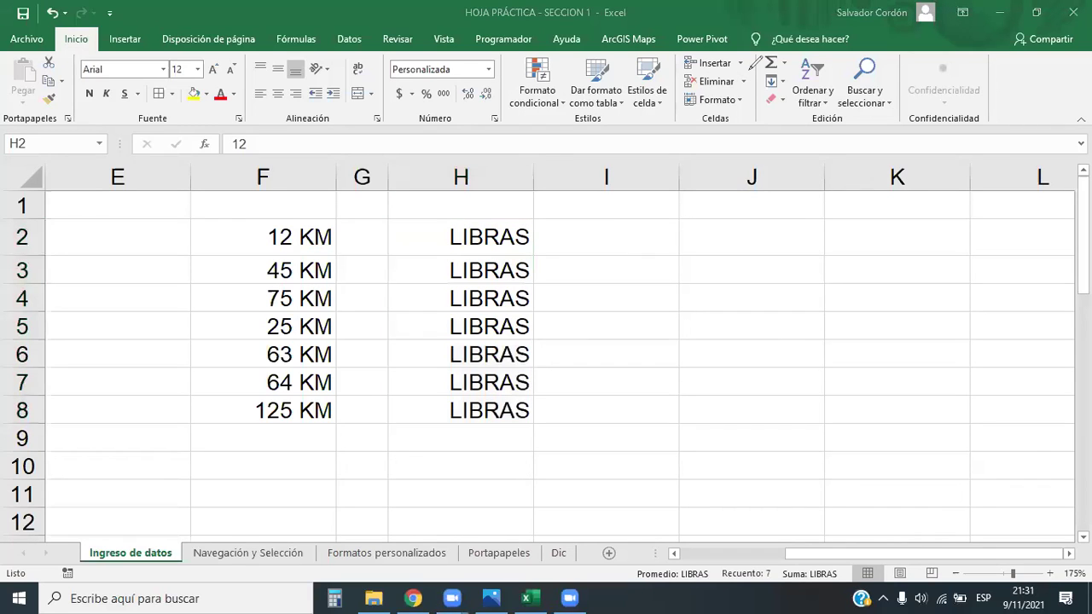
Select H2 to show it still stores the number 12
drag(214, 129, 267, 161)
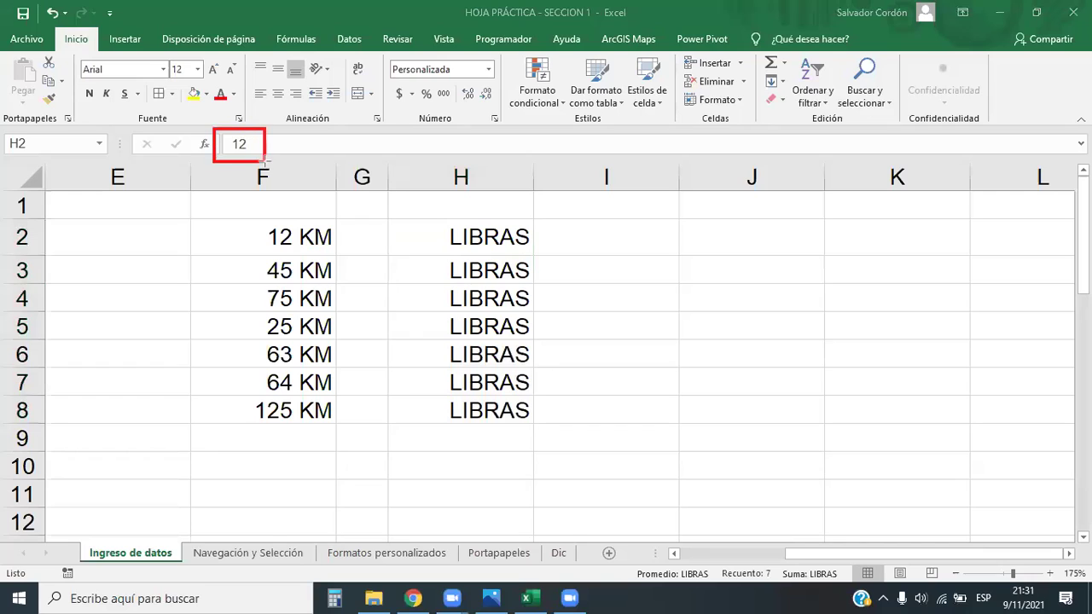
drag(373, 212, 547, 263)
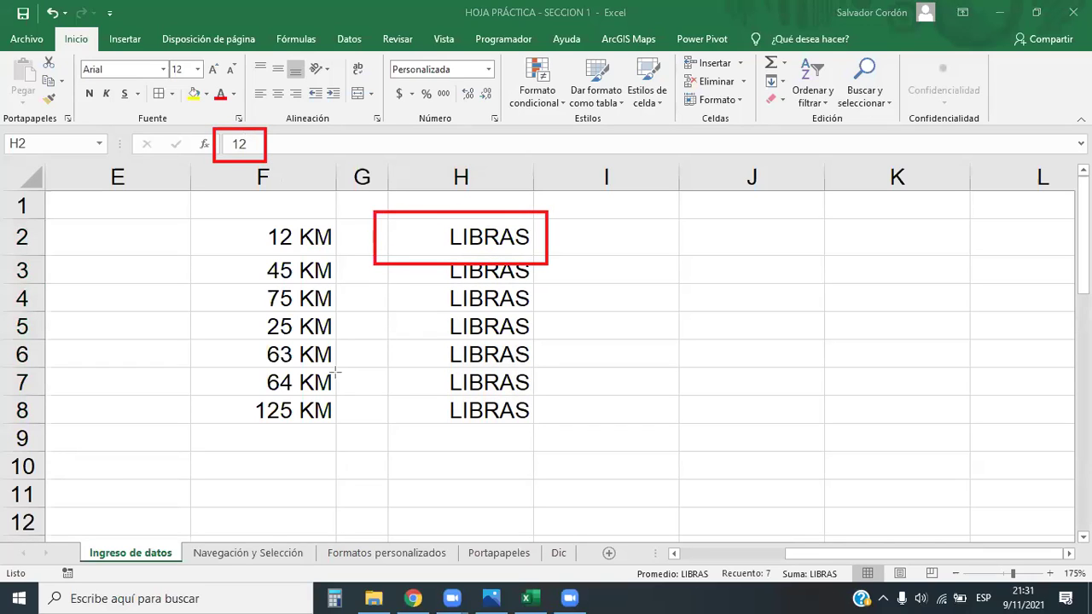
drag(373, 221, 266, 159)
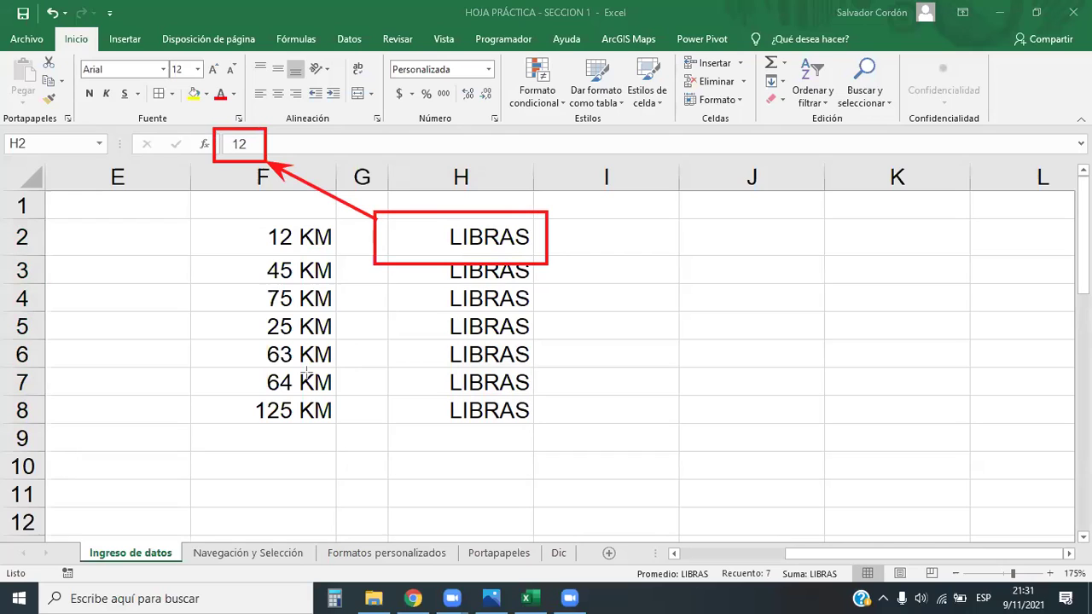
click(465, 237)
click(482, 238)
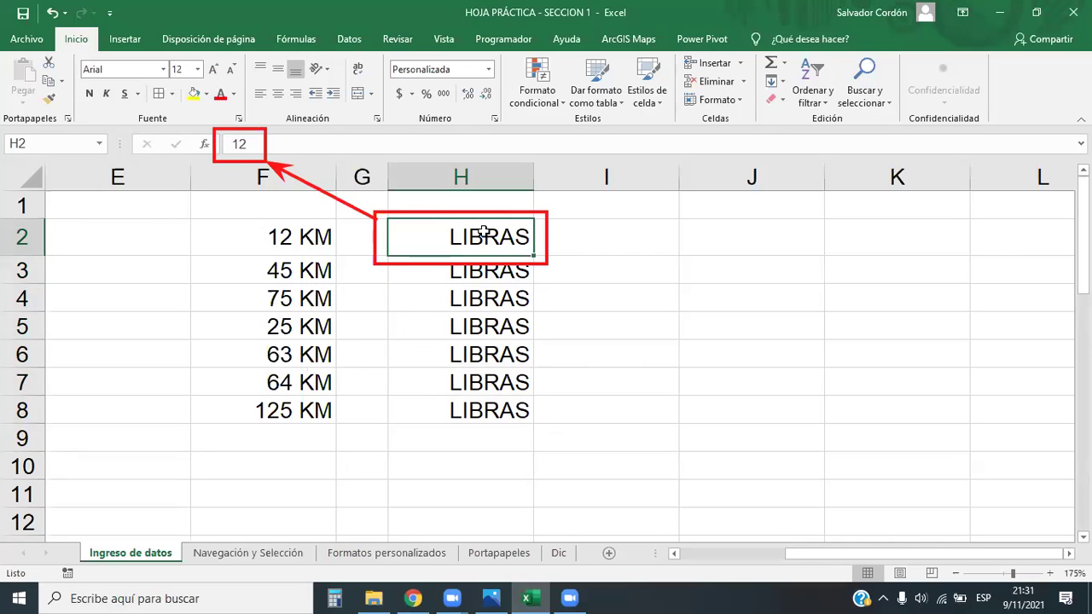
click(489, 70)
In Formato de celdas, delete the text-only LIBRAS custom number format
click(468, 442)
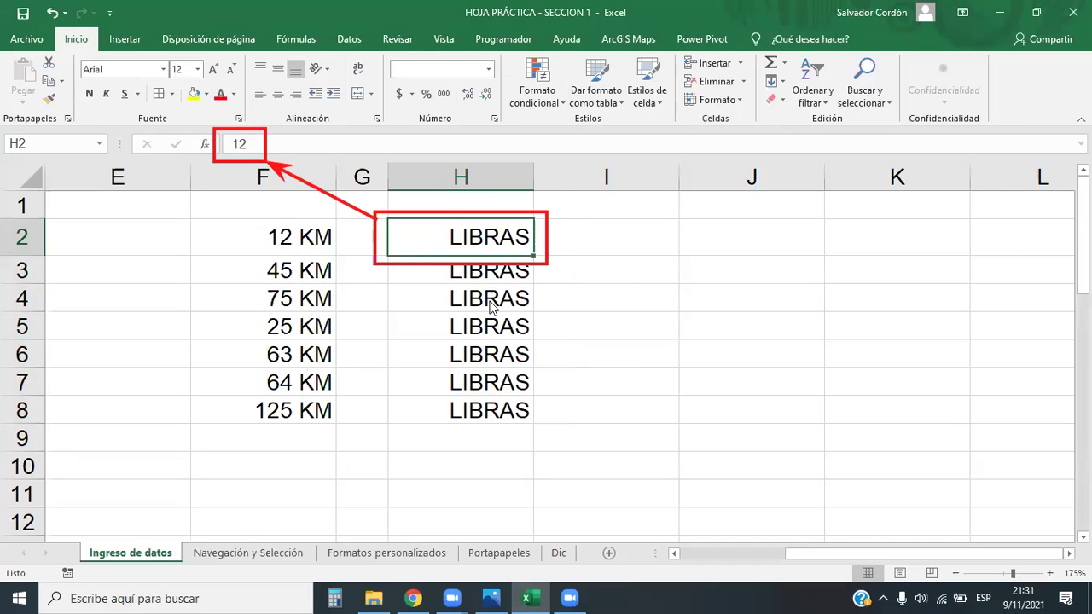
drag(650, 149, 667, 166)
click(971, 424)
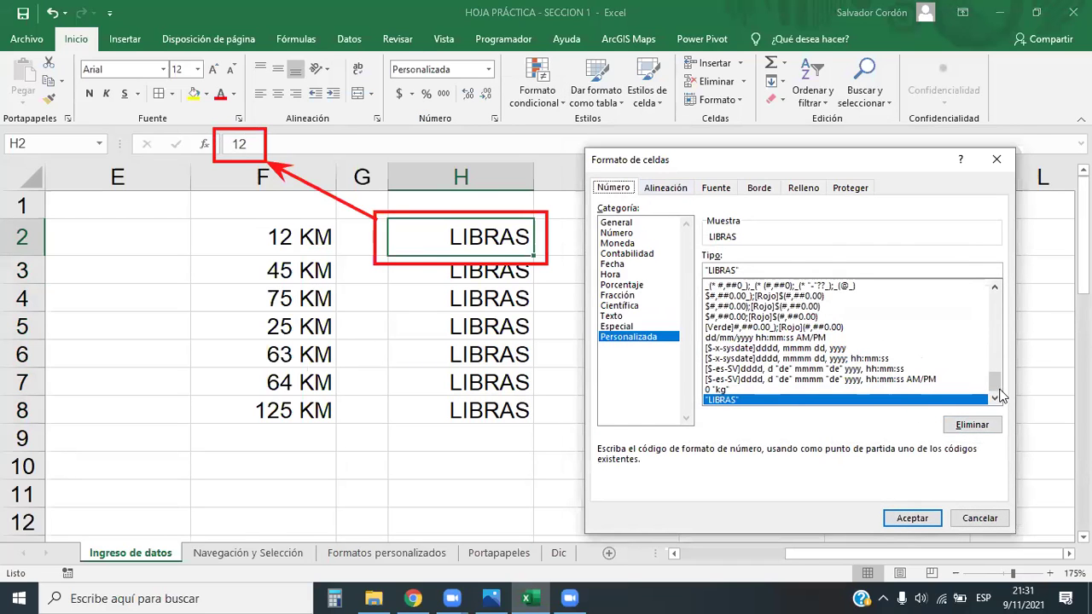
drag(995, 388, 995, 293)
click(710, 305)
Apply the custom format 0"Lb" to H2 so it shows 12Lb
click(707, 296)
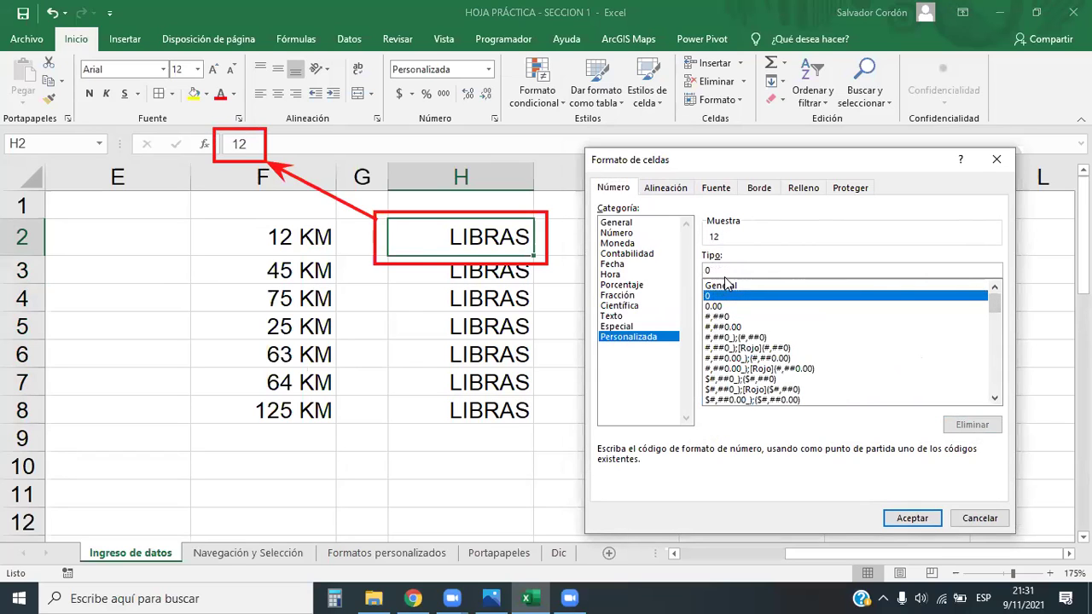
drag(995, 308, 995, 300)
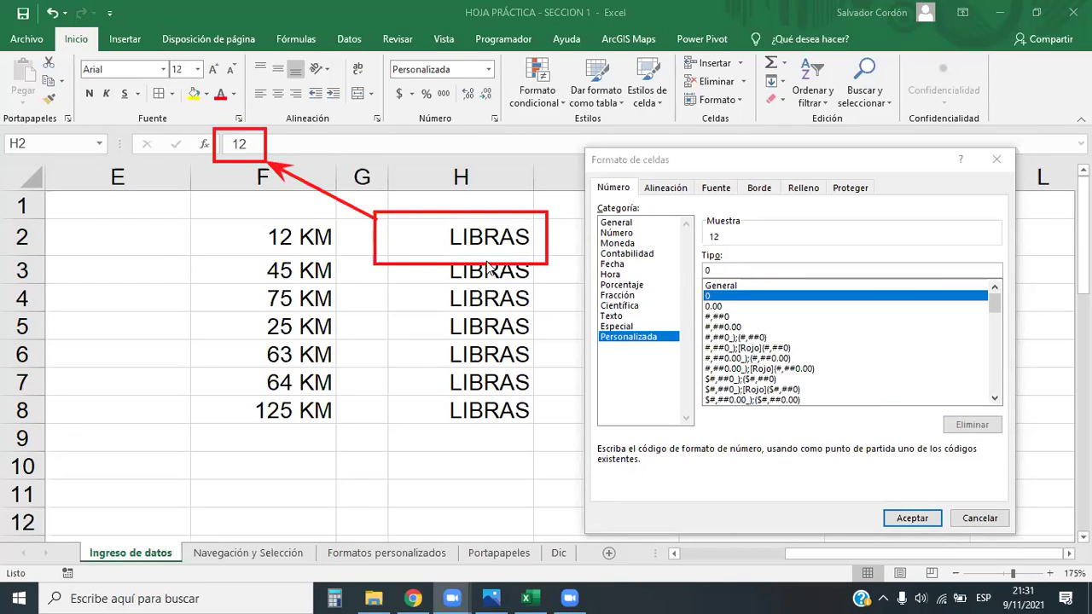
click(720, 285)
click(721, 297)
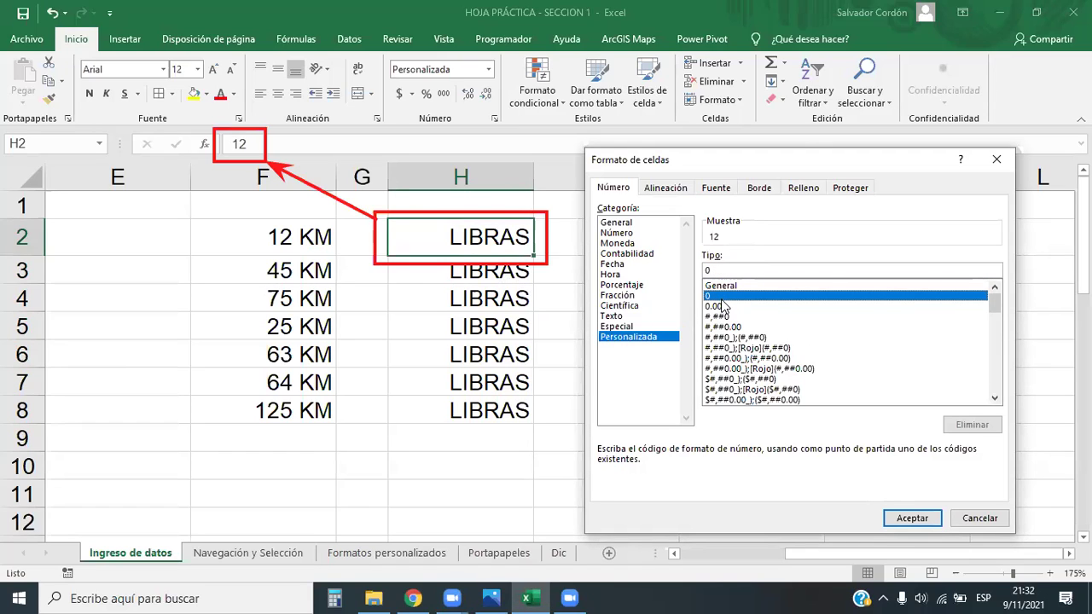
click(721, 270)
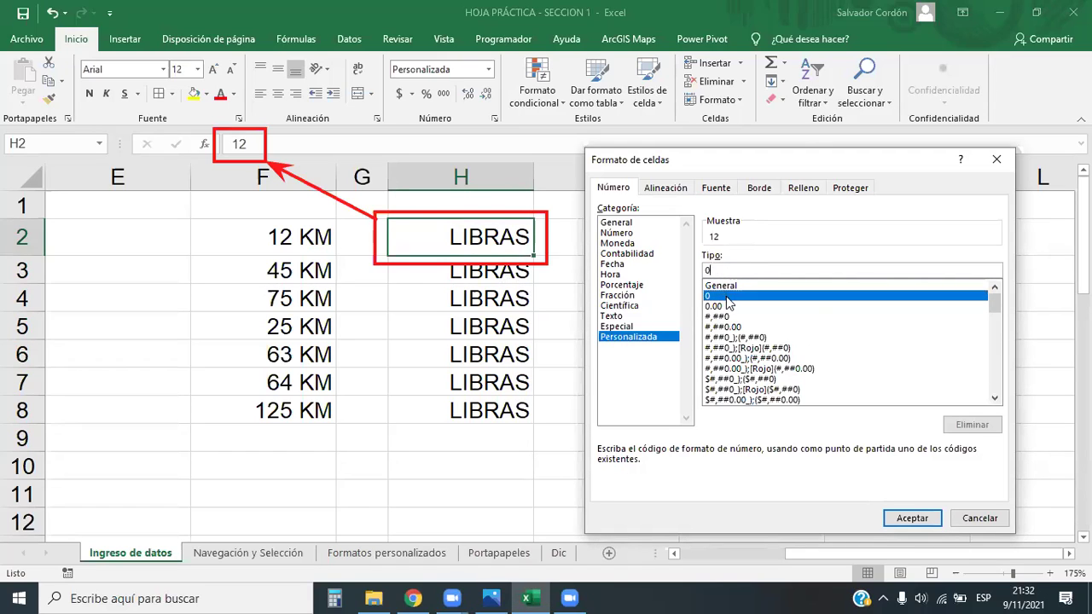
text(")
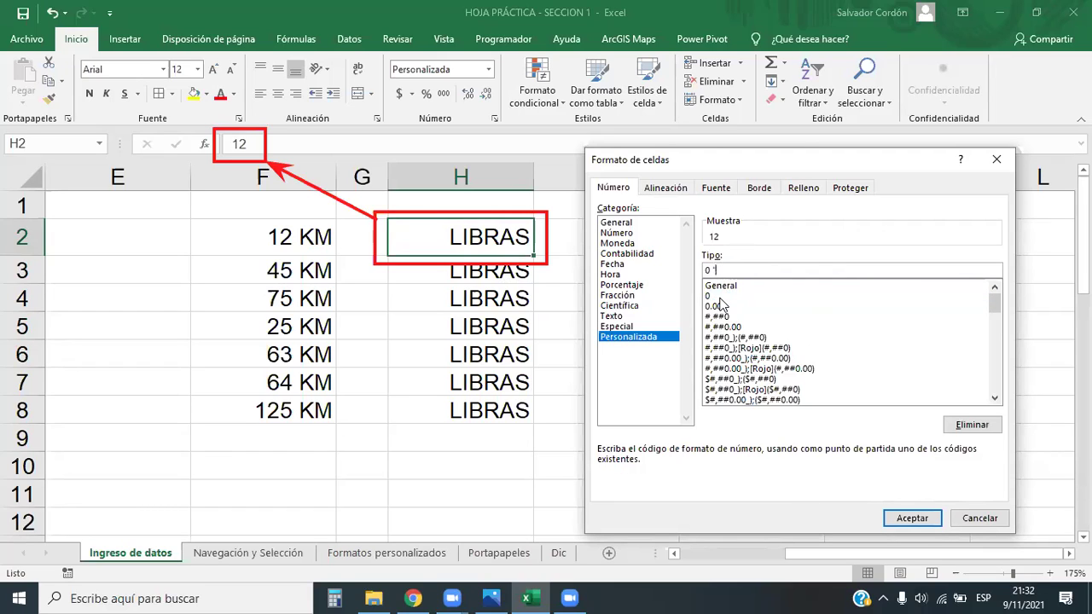
text(Lb")
click(715, 270)
key(BackSpace)
click(906, 521)
Check the stored value in H5, then select the weights in H2:H8
click(496, 338)
click(489, 254)
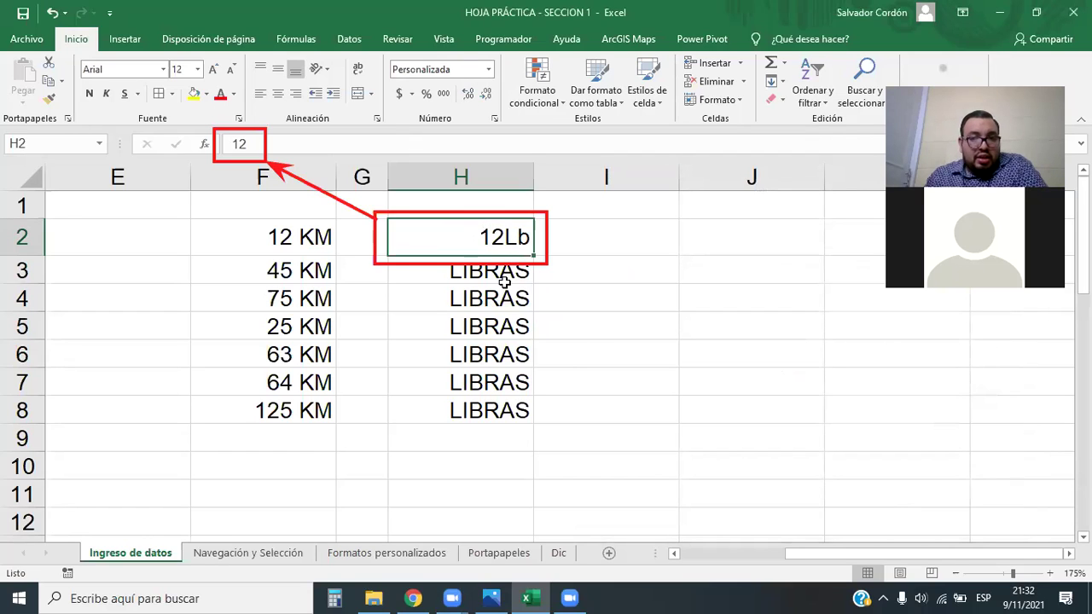
drag(486, 239, 500, 411)
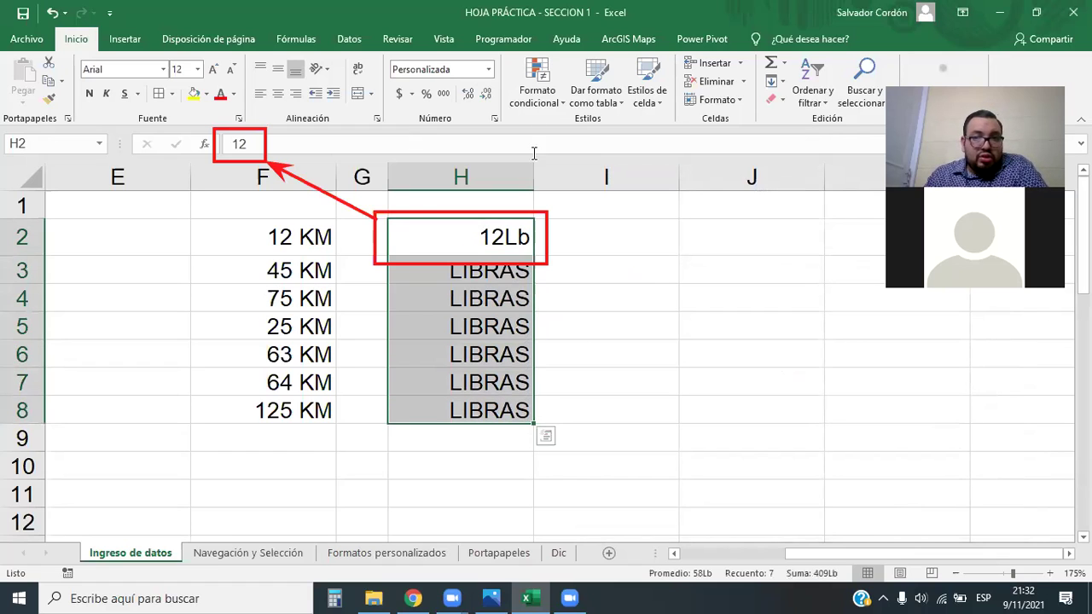
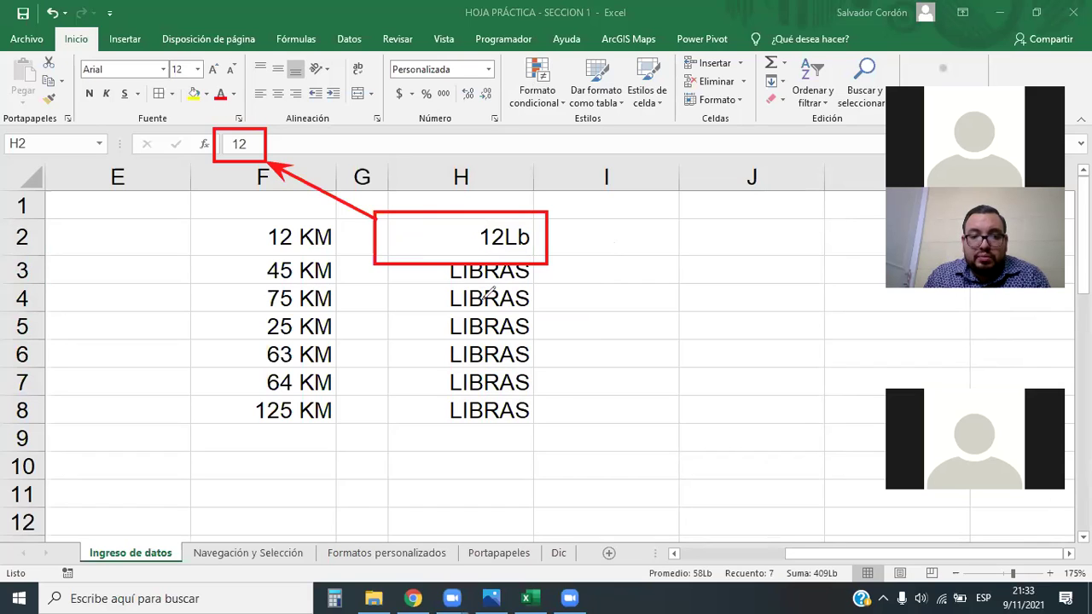
Apply the custom 0"kg" format to the weights in H2:H8
click(244, 139)
click(458, 236)
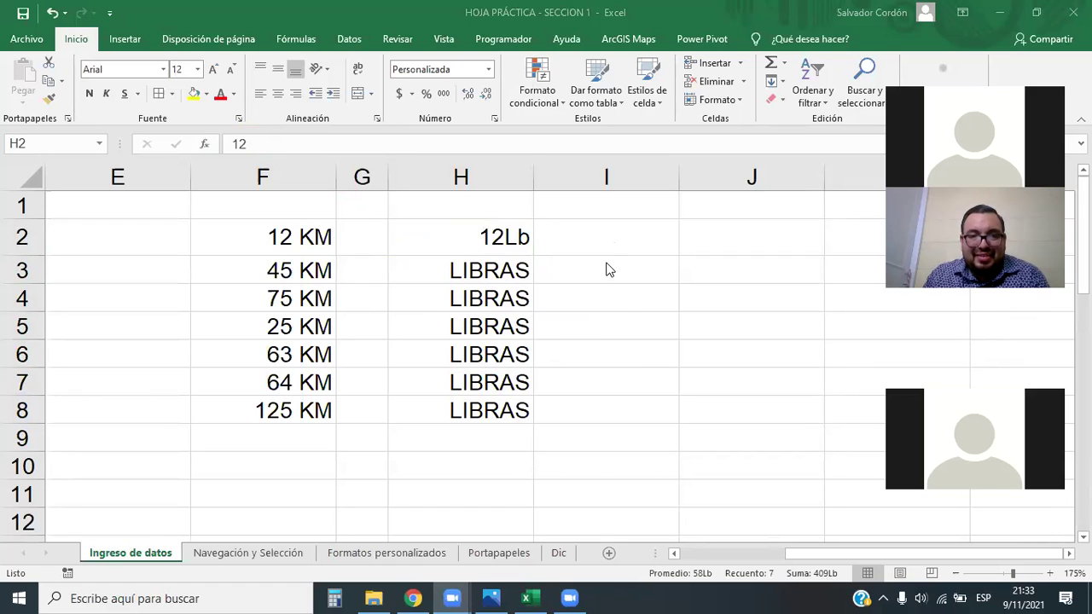
drag(516, 244, 487, 411)
click(488, 69)
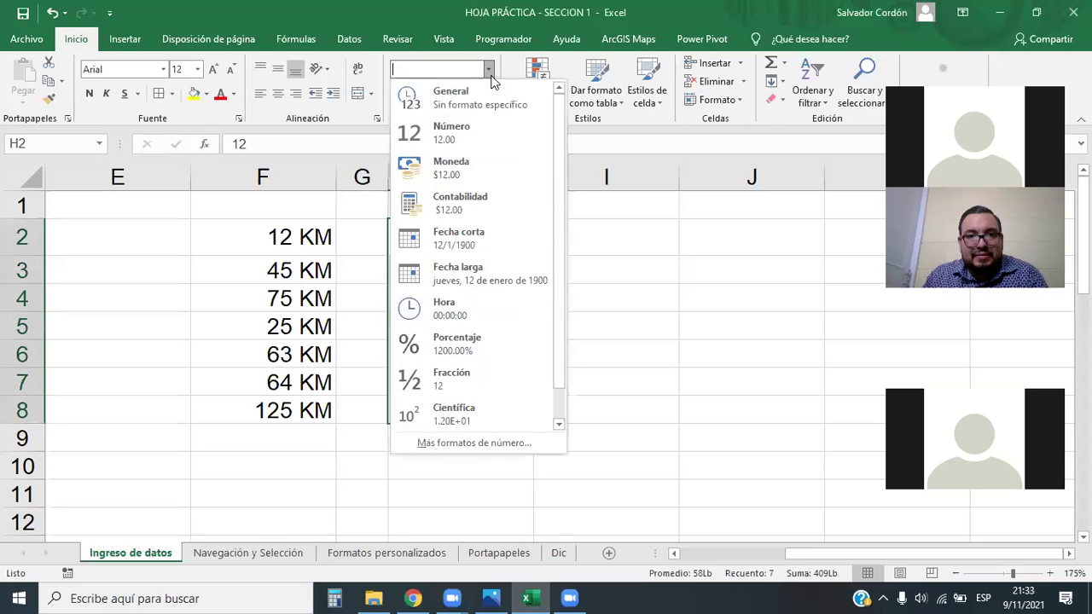
click(485, 450)
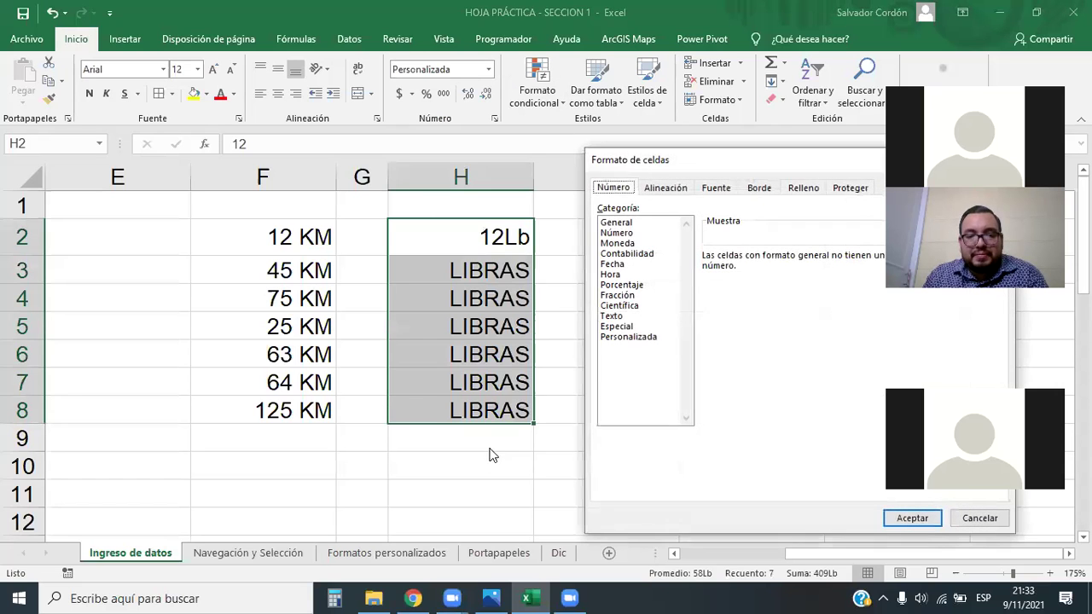
click(642, 338)
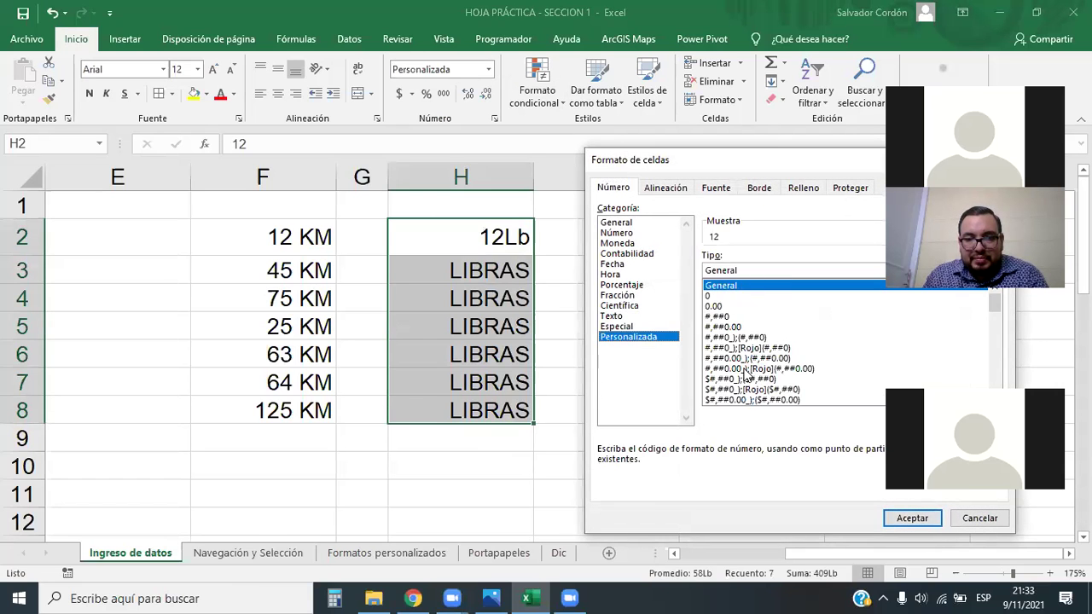
drag(789, 164, 280, 117)
scroll(475, 256, down, 5)
scroll(474, 256, up, 5)
drag(475, 261, 476, 340)
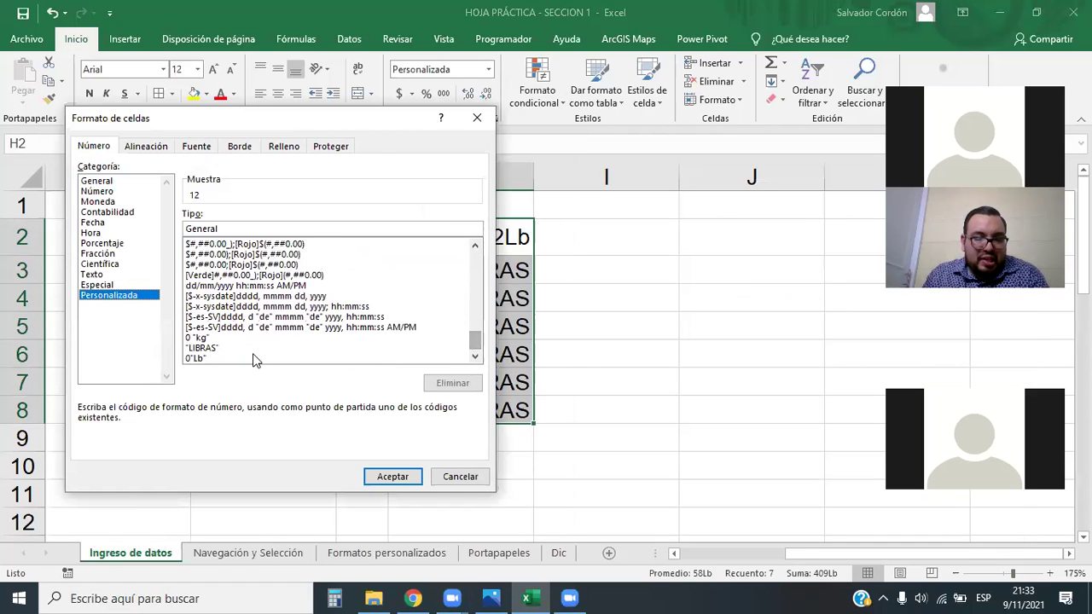
click(196, 338)
click(393, 476)
Reselect the kg-formatted weights H2:H8 to check them, then clear the selection
click(570, 287)
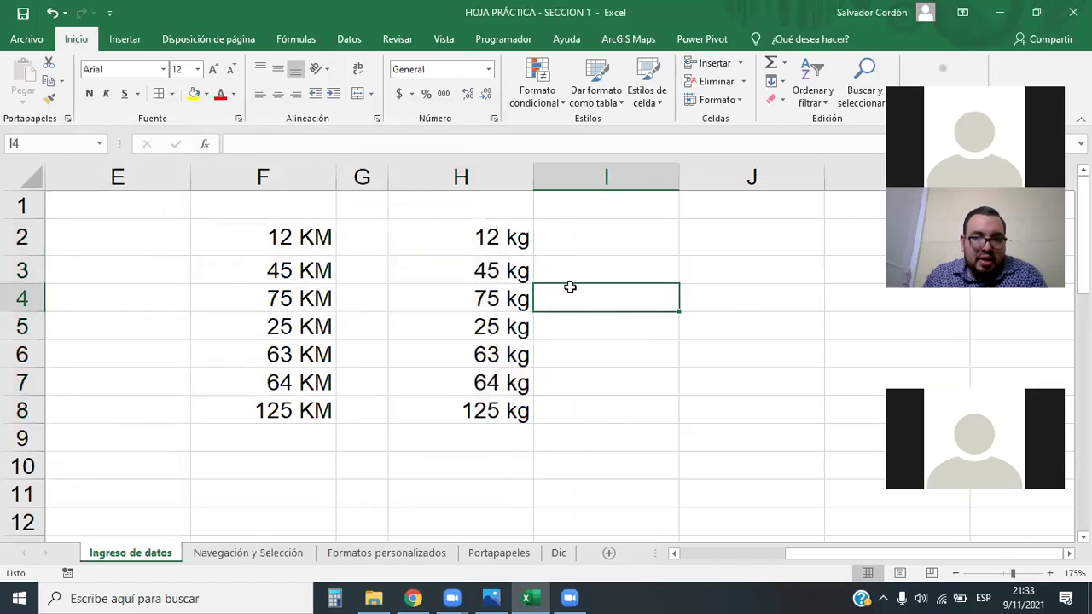
drag(478, 237, 507, 410)
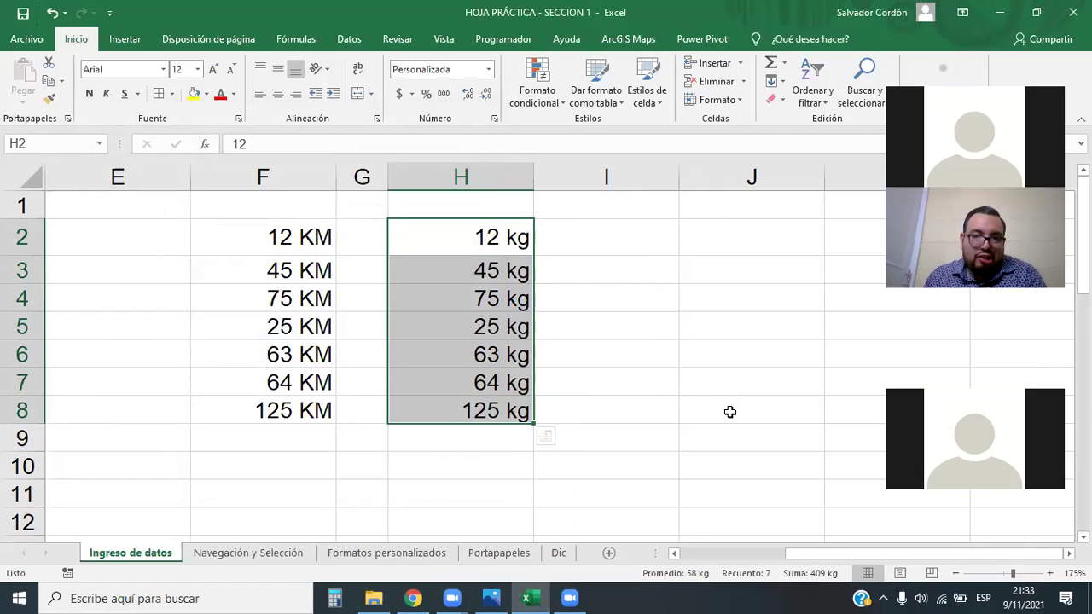
click(620, 319)
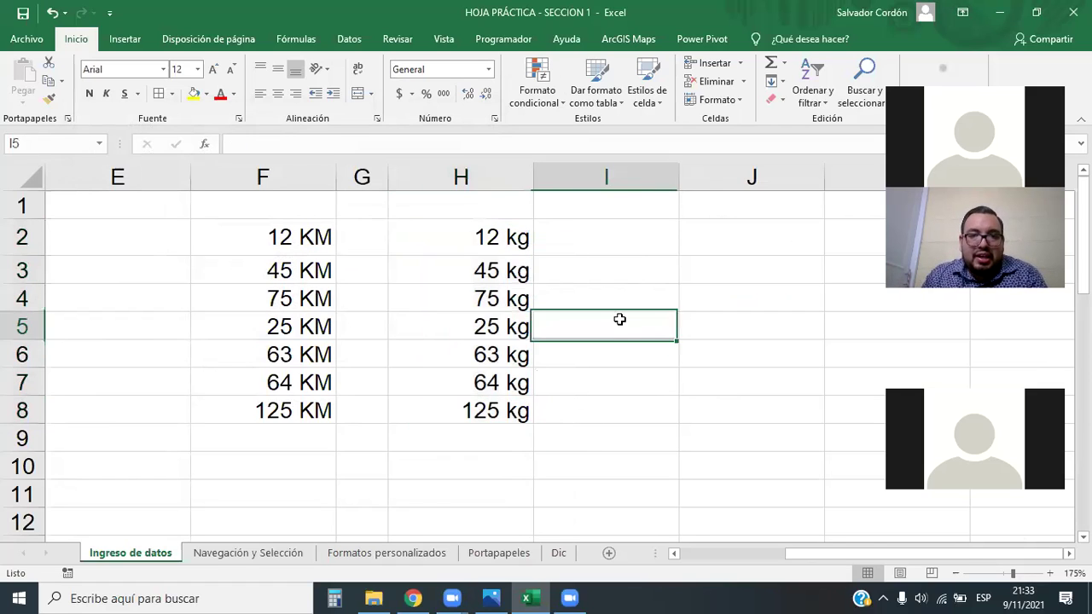
drag(896, 553, 882, 556)
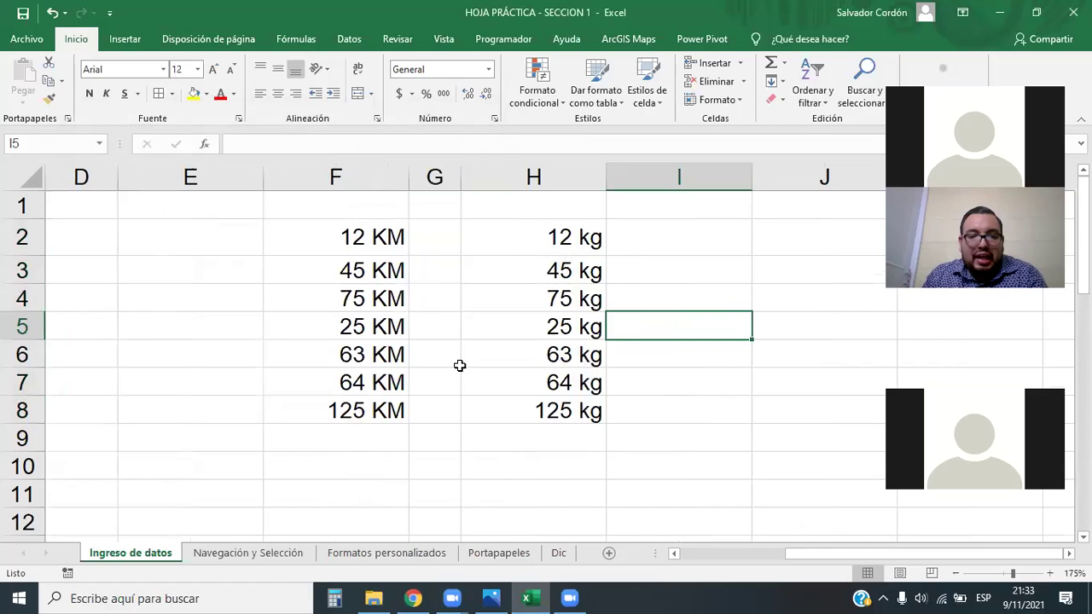
scroll(458, 366, down, 3)
Enter 004578 in H12, then try the Número format and return it to General
click(517, 258)
text(004578)
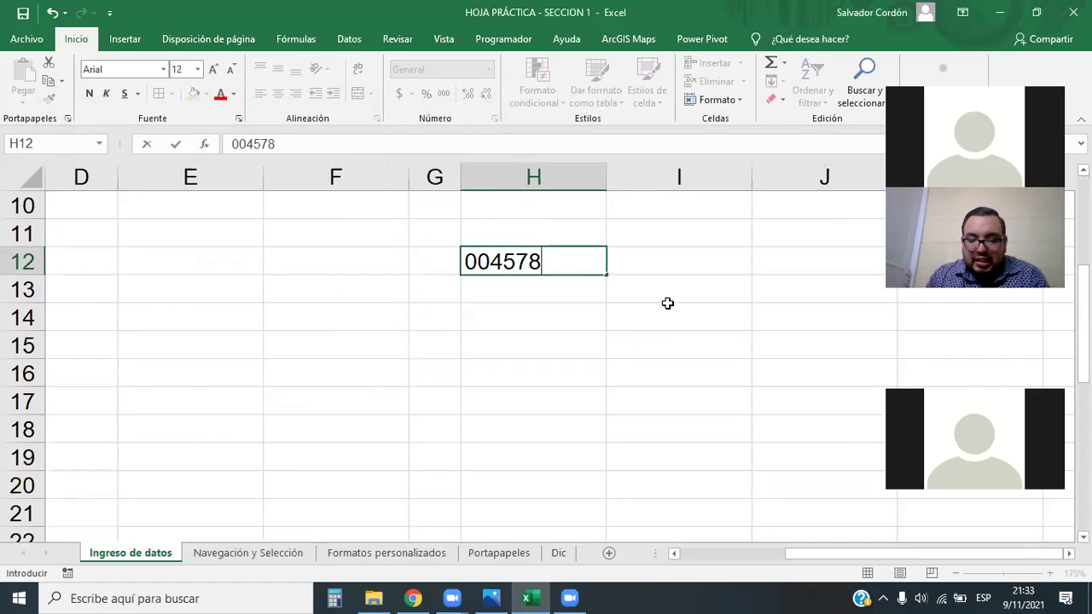
key(Return)
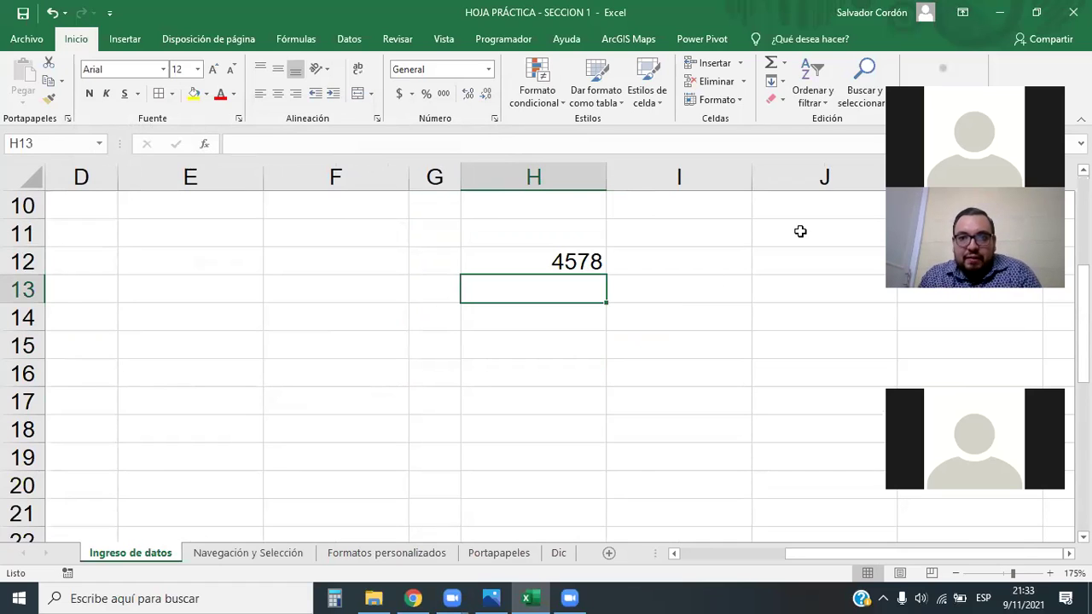
click(580, 256)
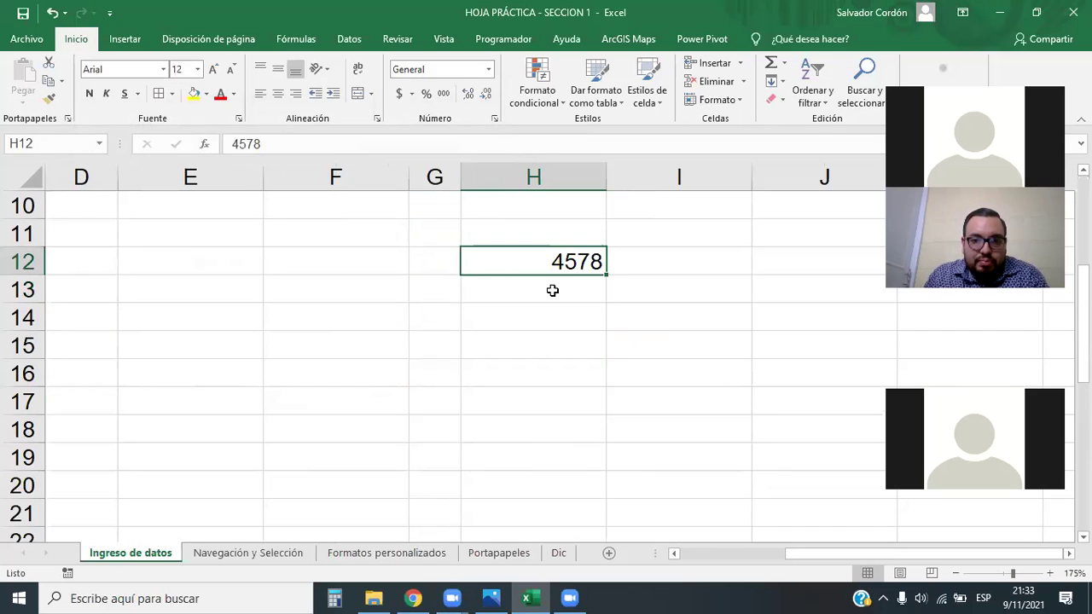
click(488, 69)
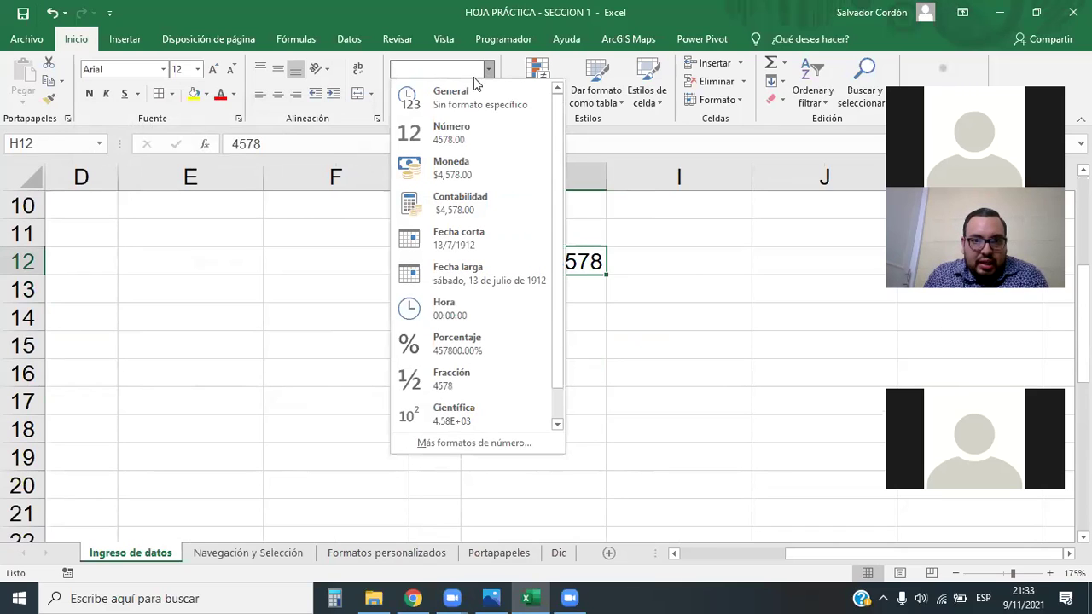
click(450, 96)
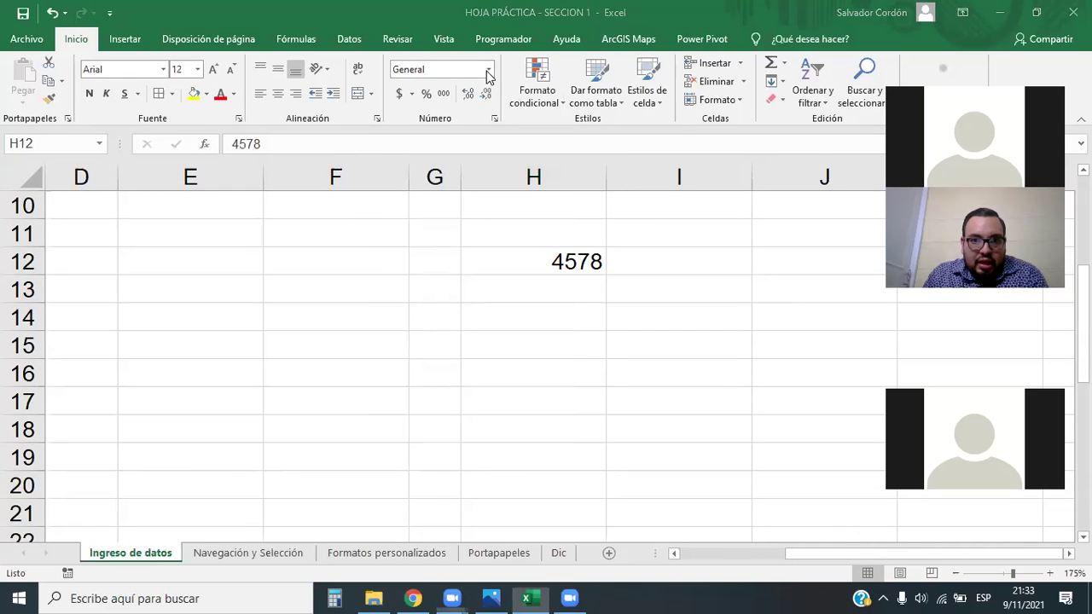
click(488, 69)
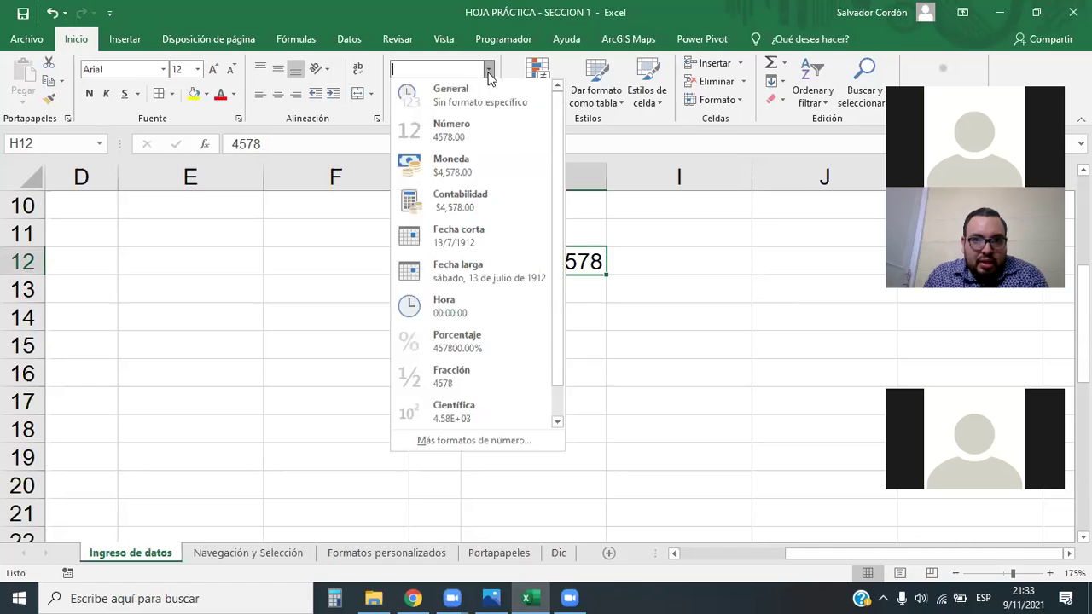
click(448, 136)
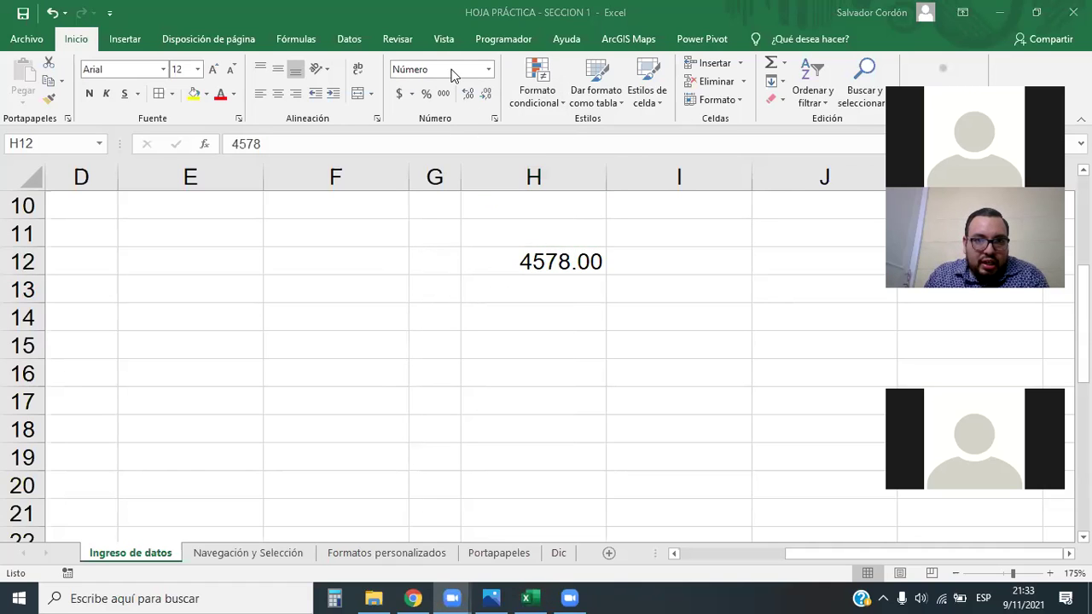
click(488, 69)
click(437, 95)
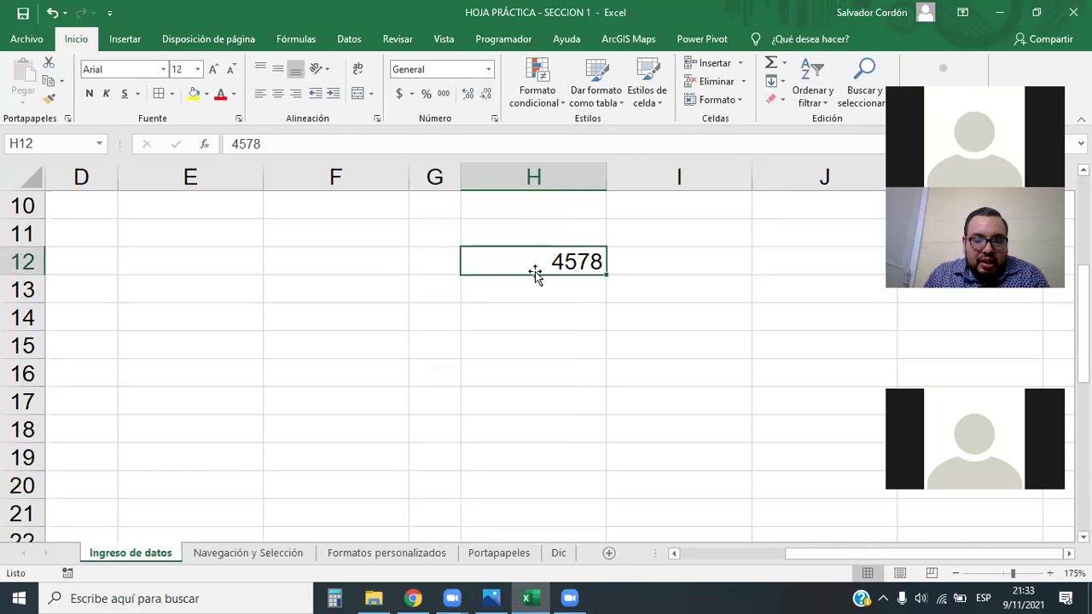
click(554, 317)
Enter 000444 in H12, preview Número in Format Cells and keep General
click(472, 258)
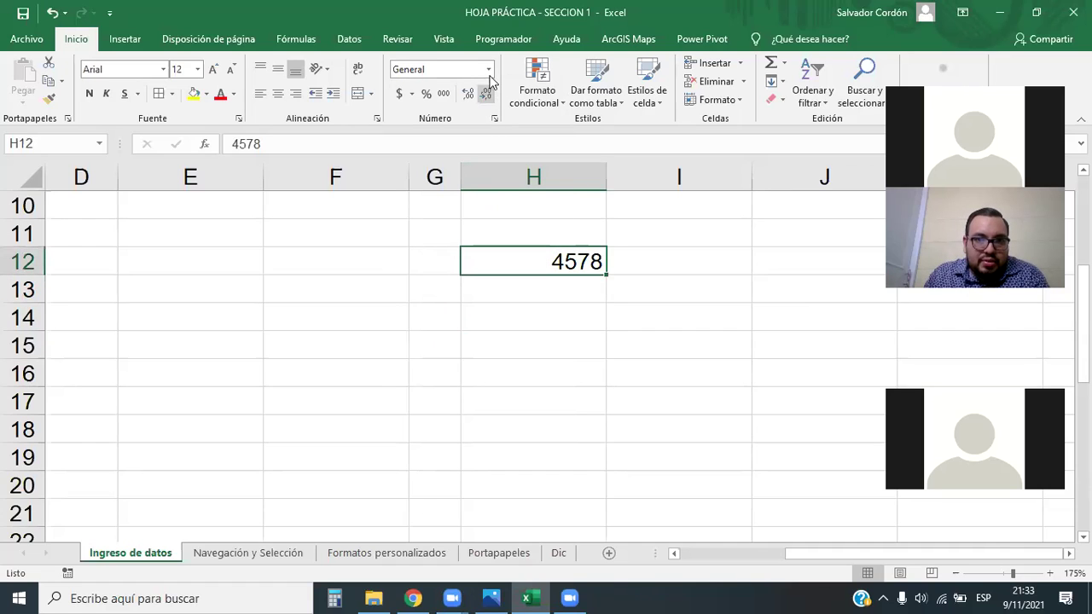
text(000444)
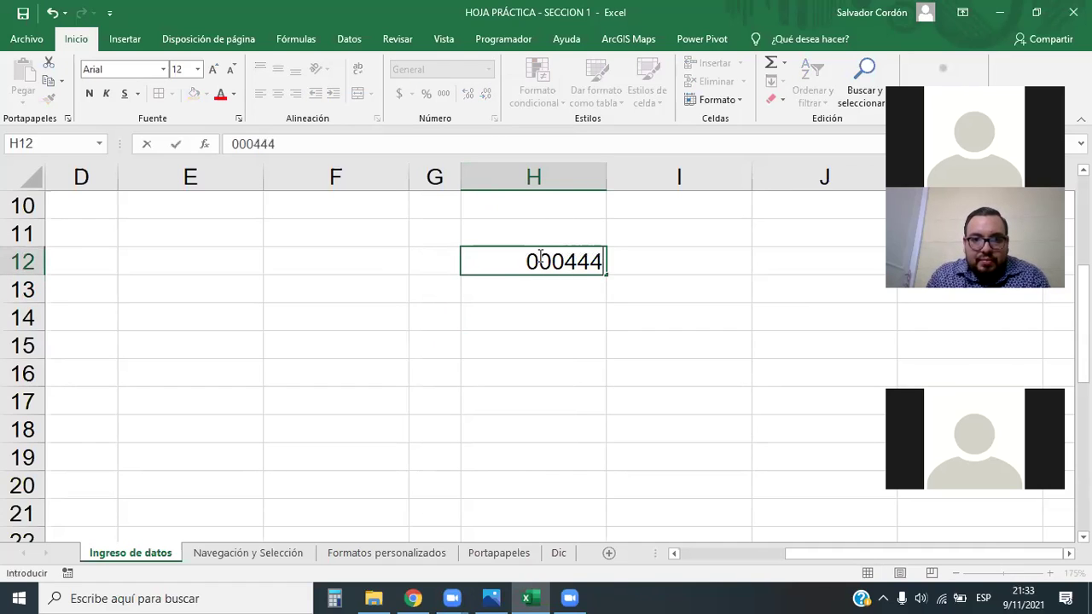
key(Return)
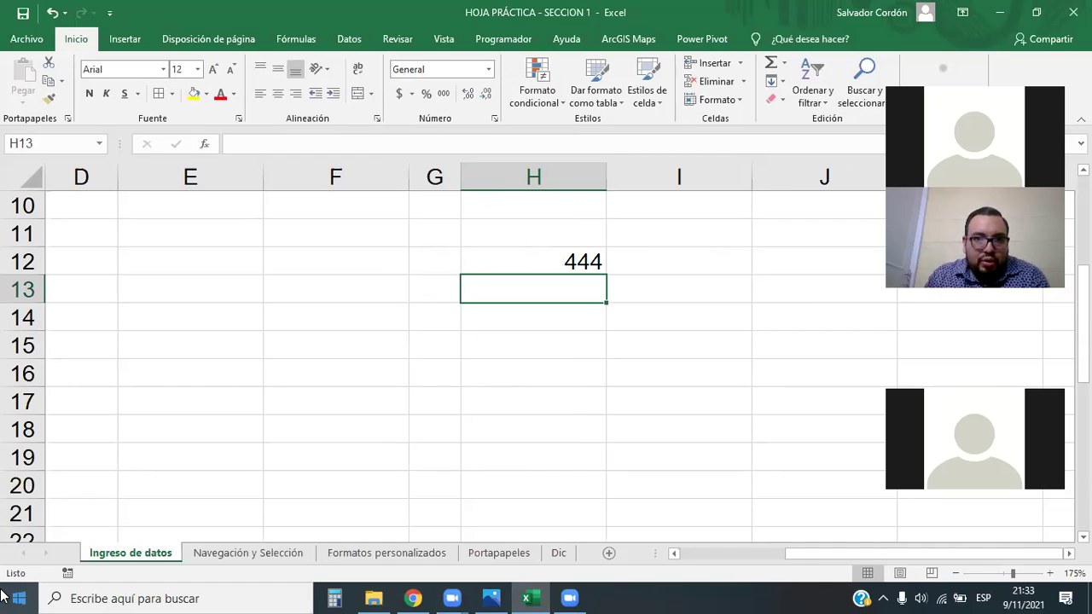
click(575, 264)
click(488, 69)
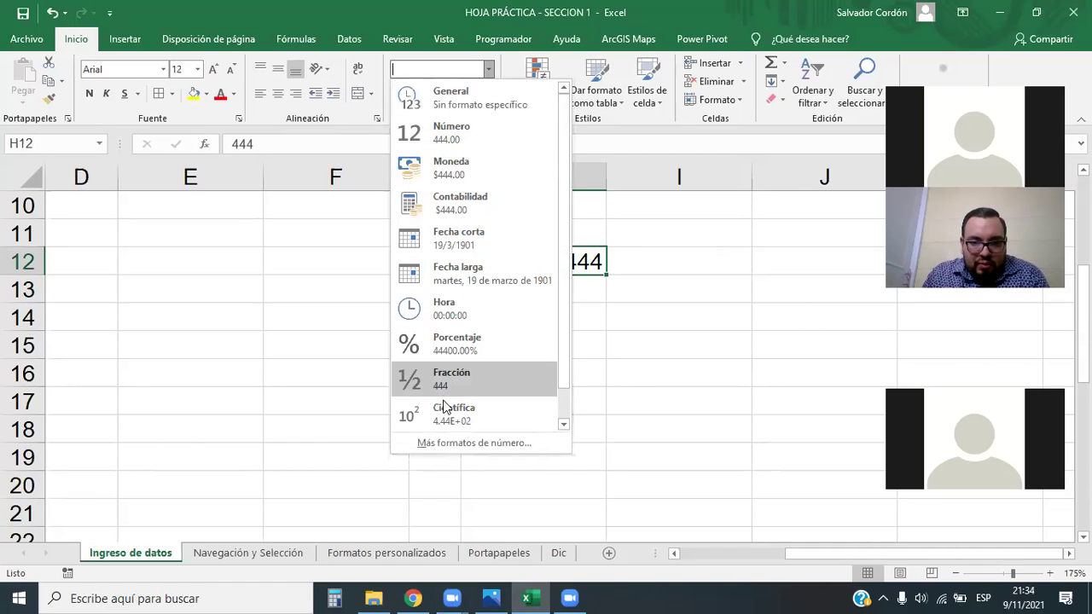
click(455, 445)
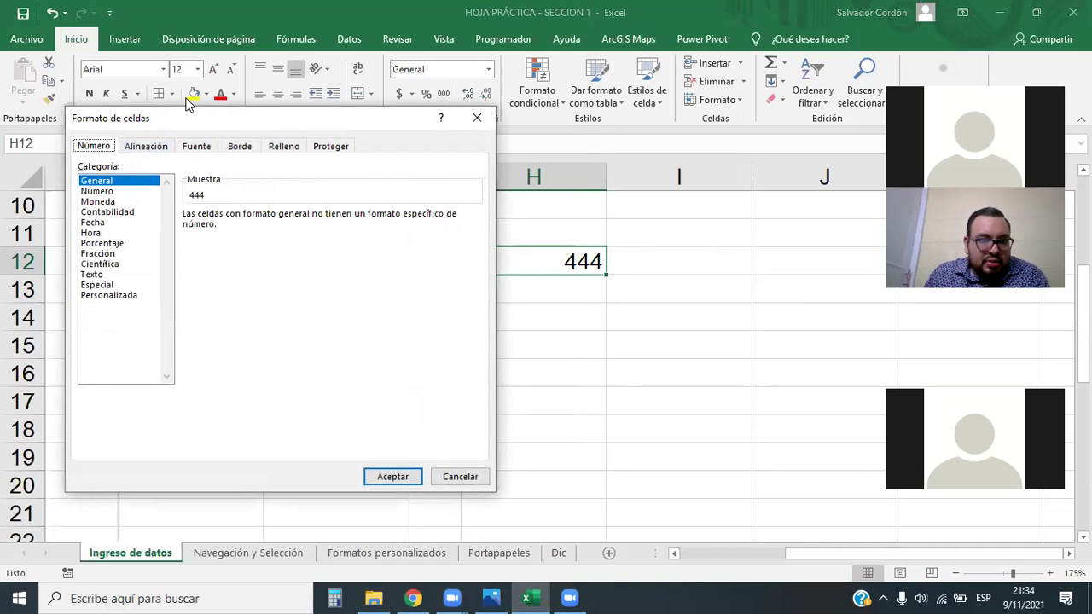
drag(188, 112, 142, 99)
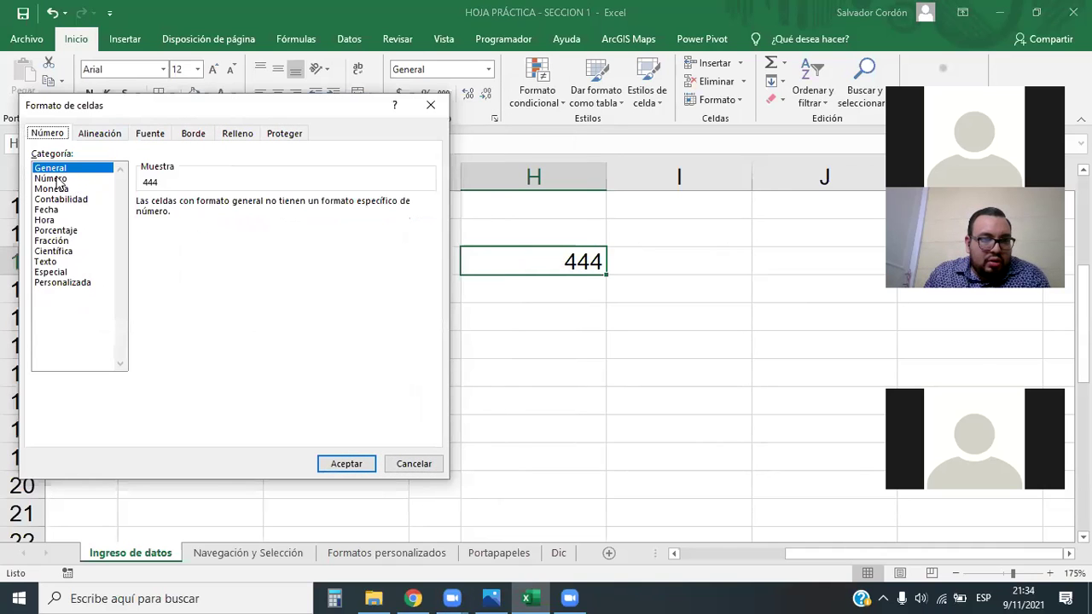
click(56, 179)
click(53, 169)
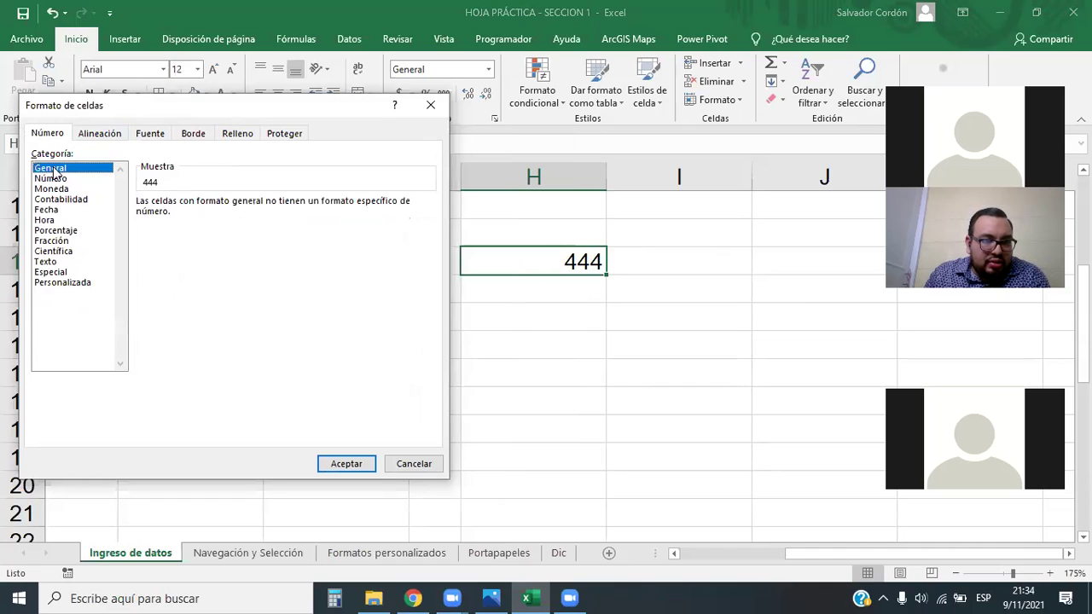
click(353, 463)
Enter 0045 in H12, which shows as 45, and open its Format Cells settings
text(0045)
key(Return)
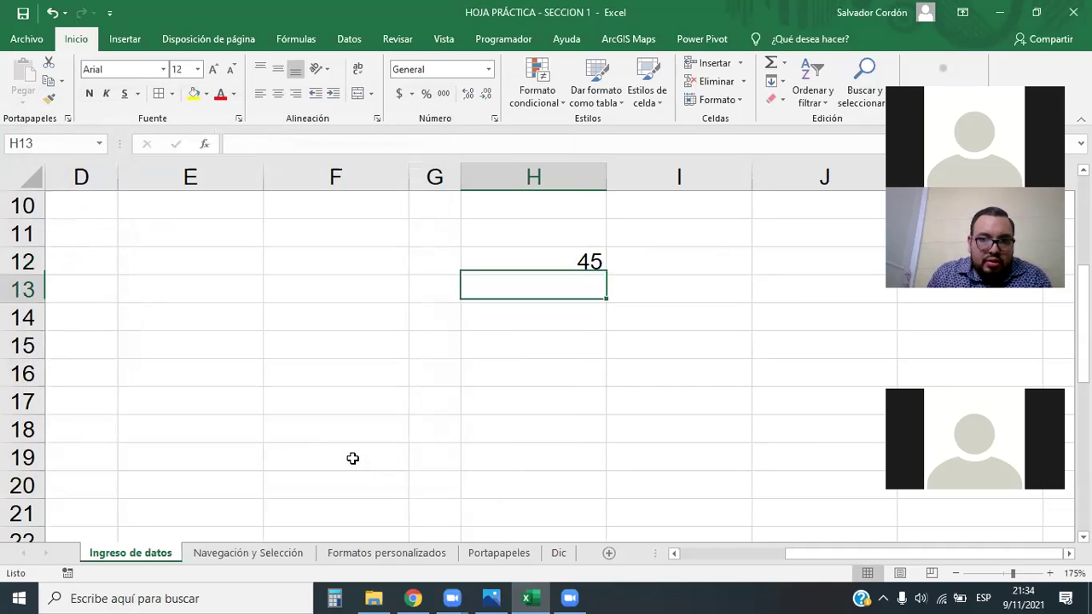
click(577, 261)
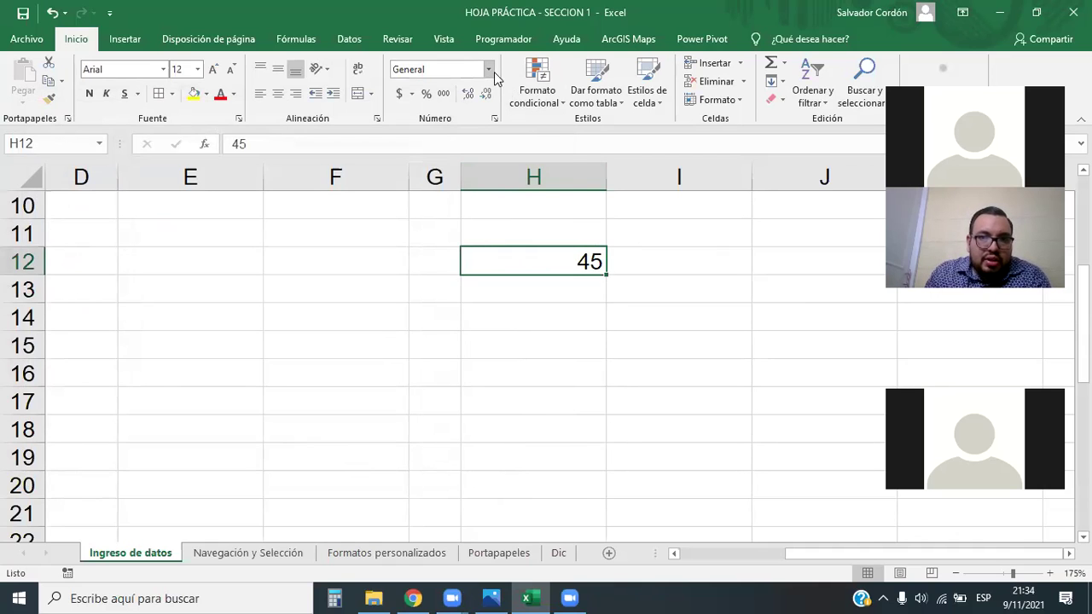
click(489, 70)
click(472, 443)
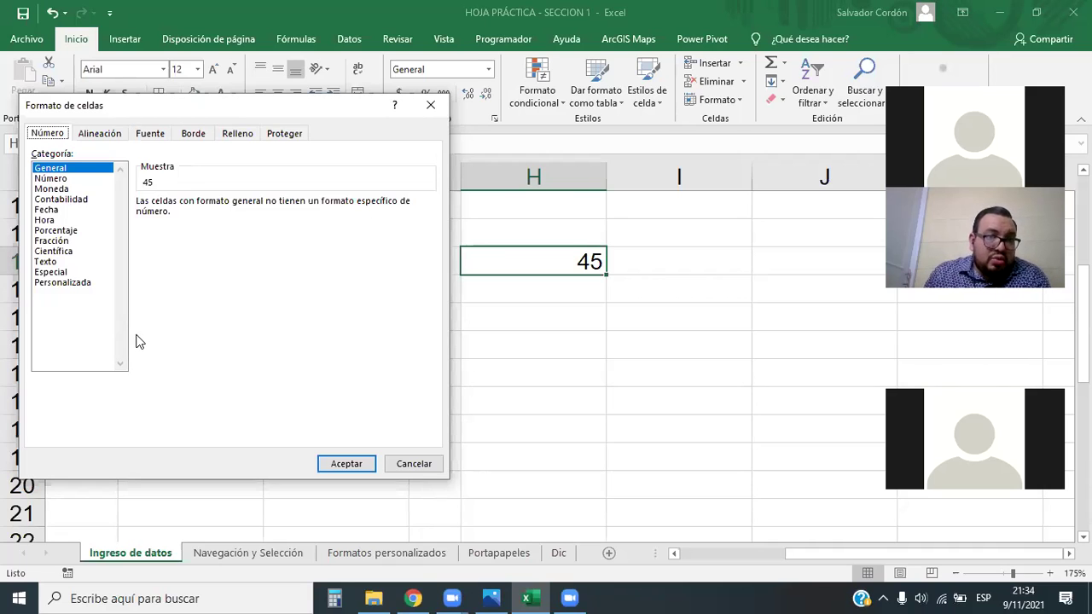
Format H12 as Texto and enter the code 00024578 with its leading zeros
click(49, 264)
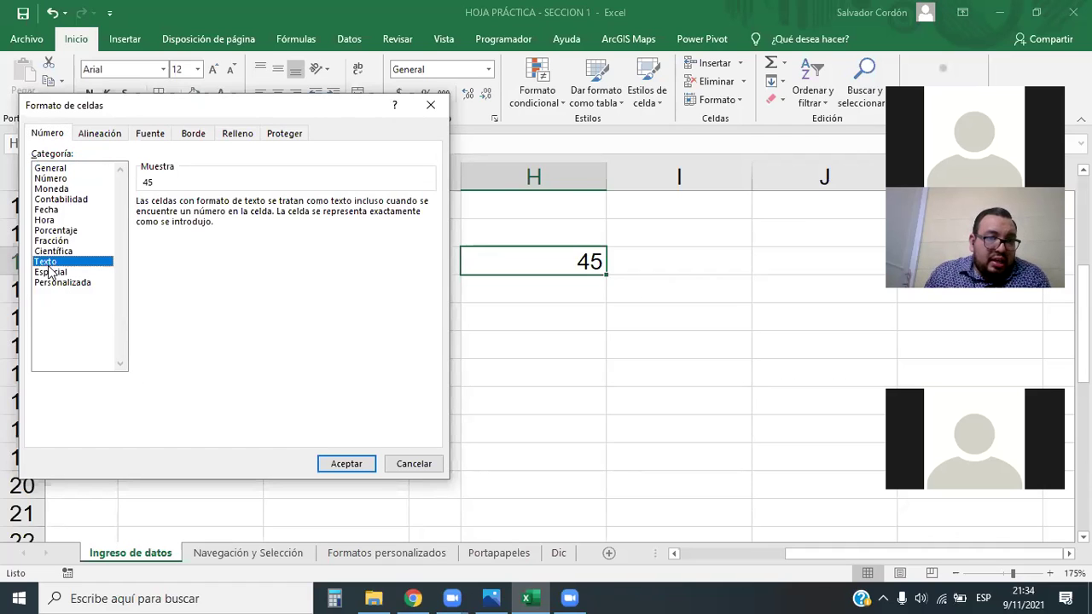
click(329, 464)
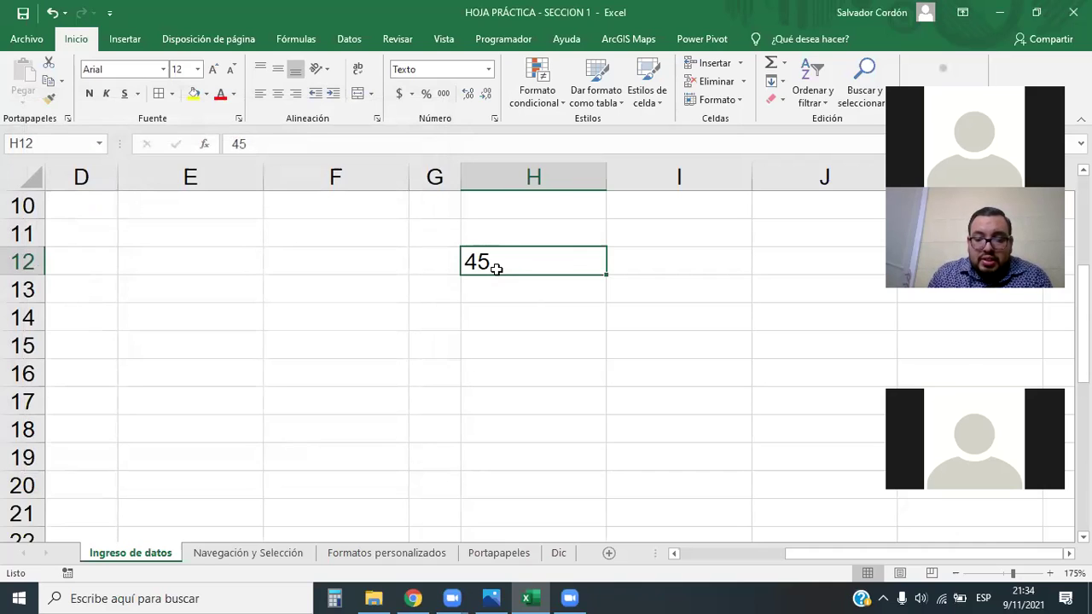
text(024578)
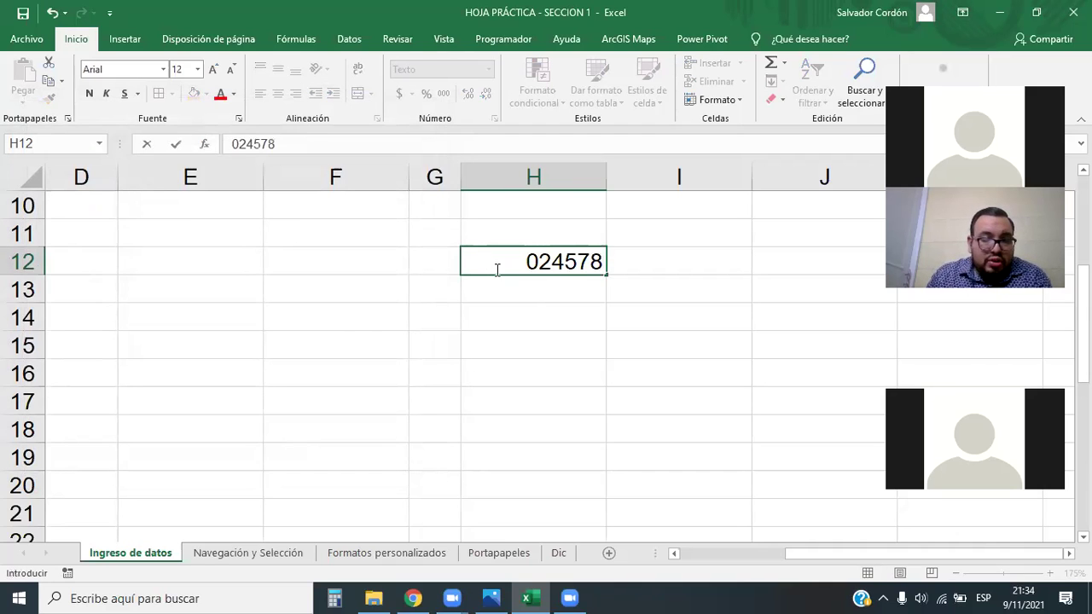
click(525, 264)
text(00)
key(Return)
click(526, 264)
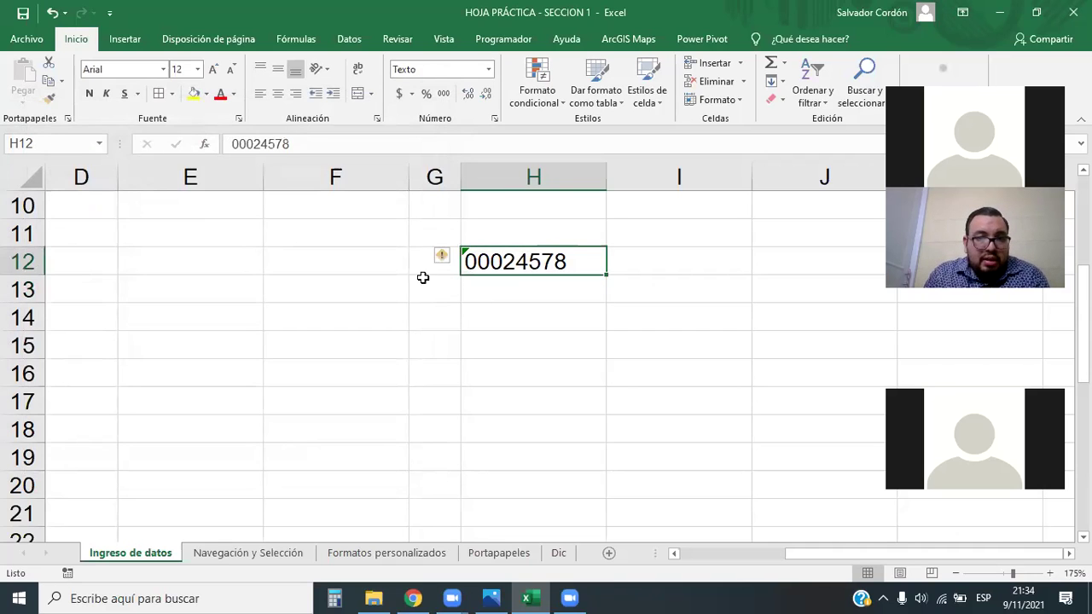
Right-align the code in H12
click(295, 93)
click(478, 321)
click(526, 260)
click(591, 340)
click(557, 270)
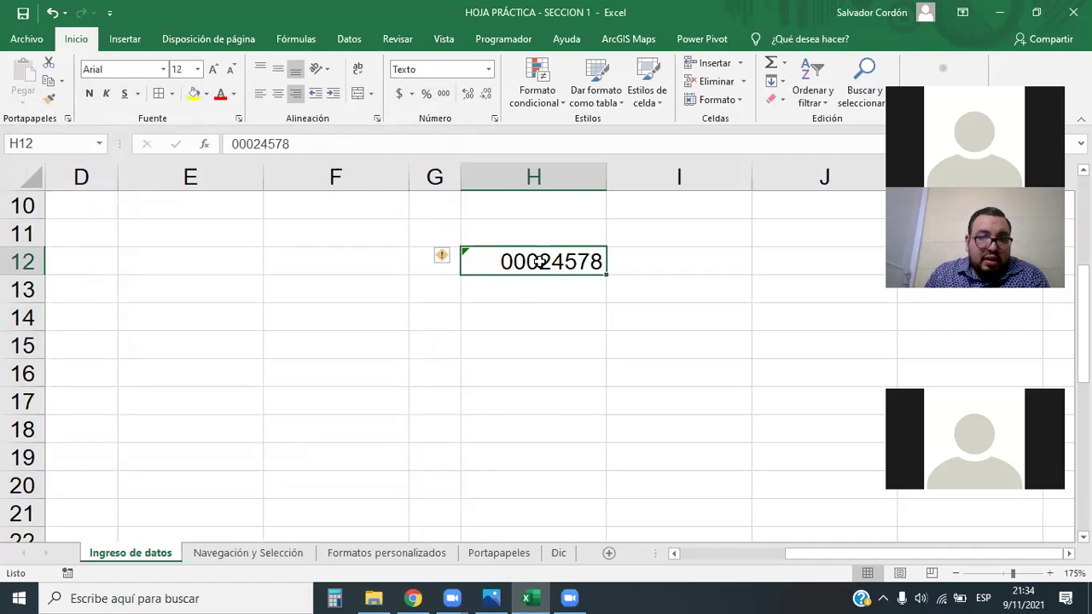
Check Personalizada in Más formatos de número for H12, then keep Texto
click(489, 69)
click(494, 443)
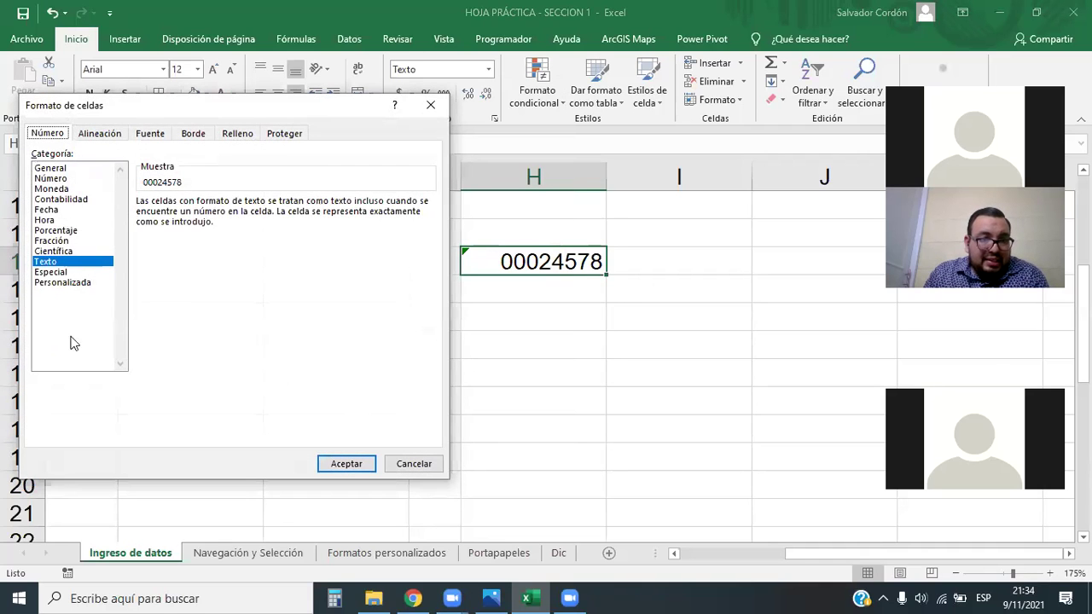
click(60, 283)
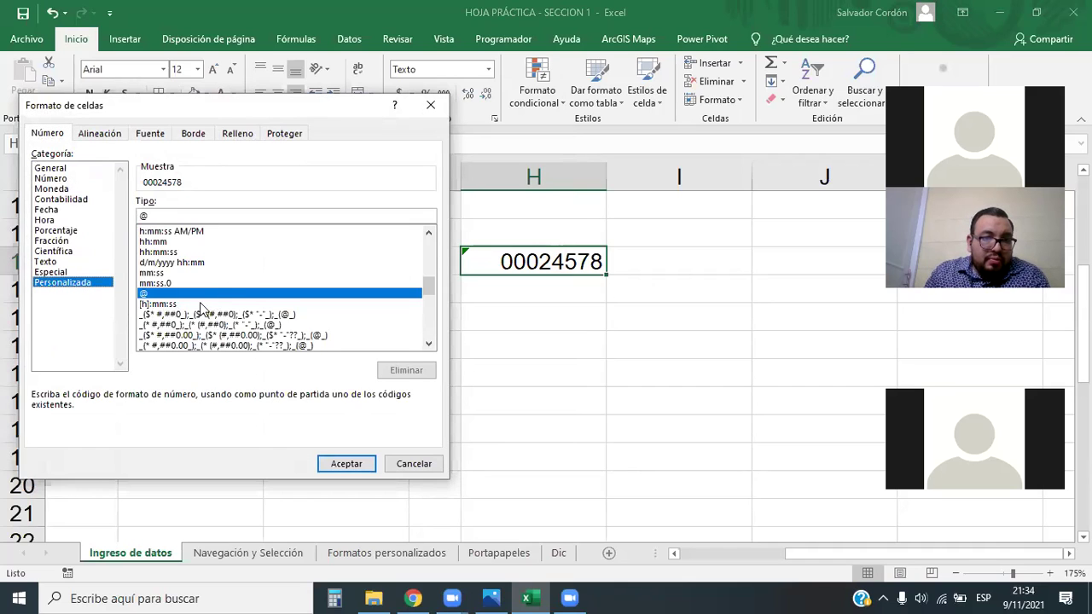
click(53, 264)
click(360, 467)
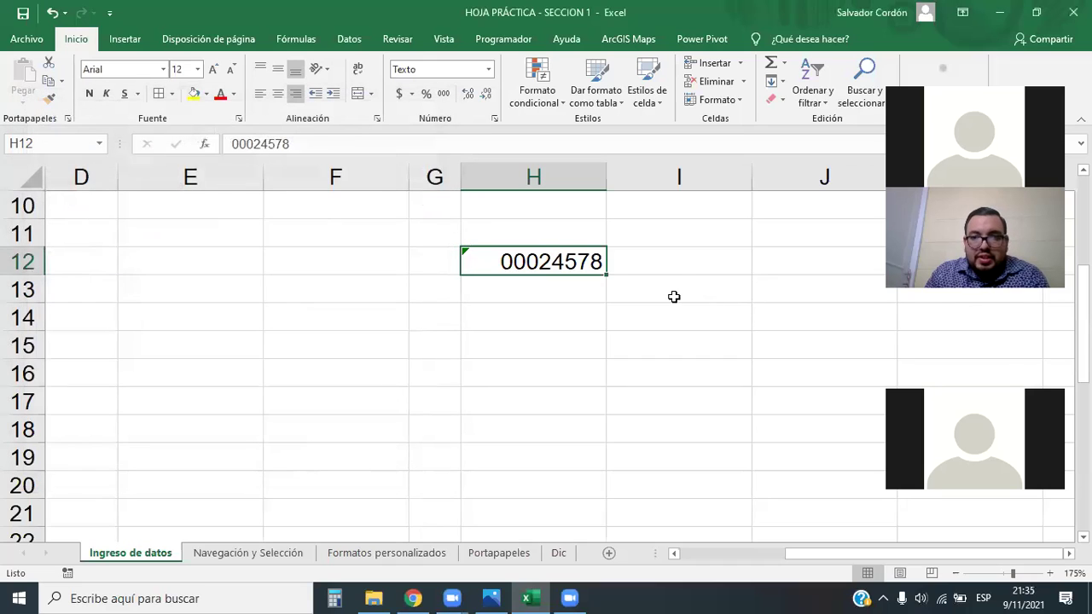
click(488, 69)
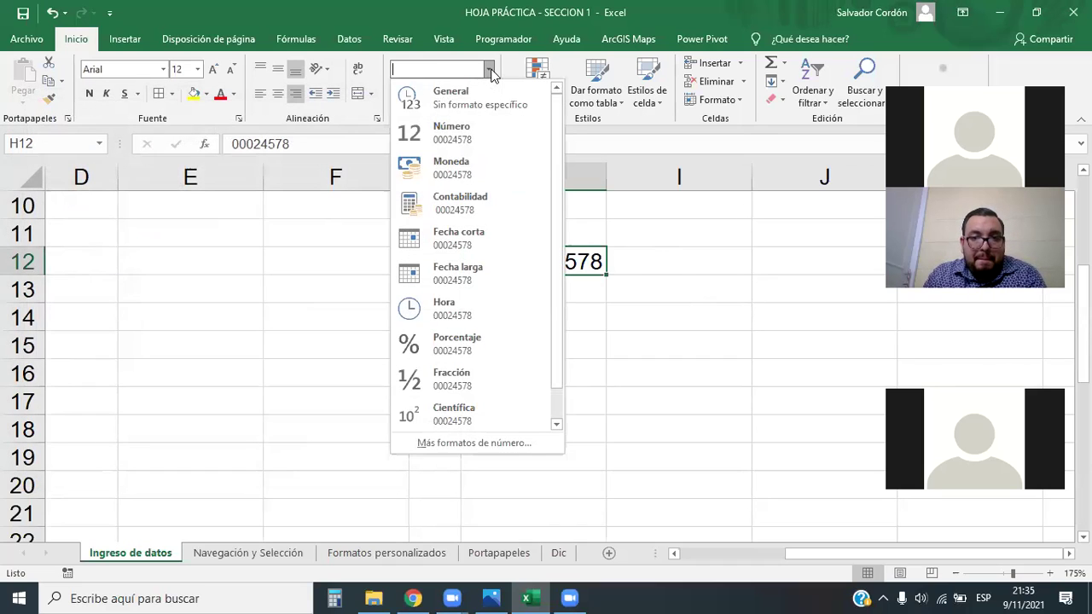
click(653, 289)
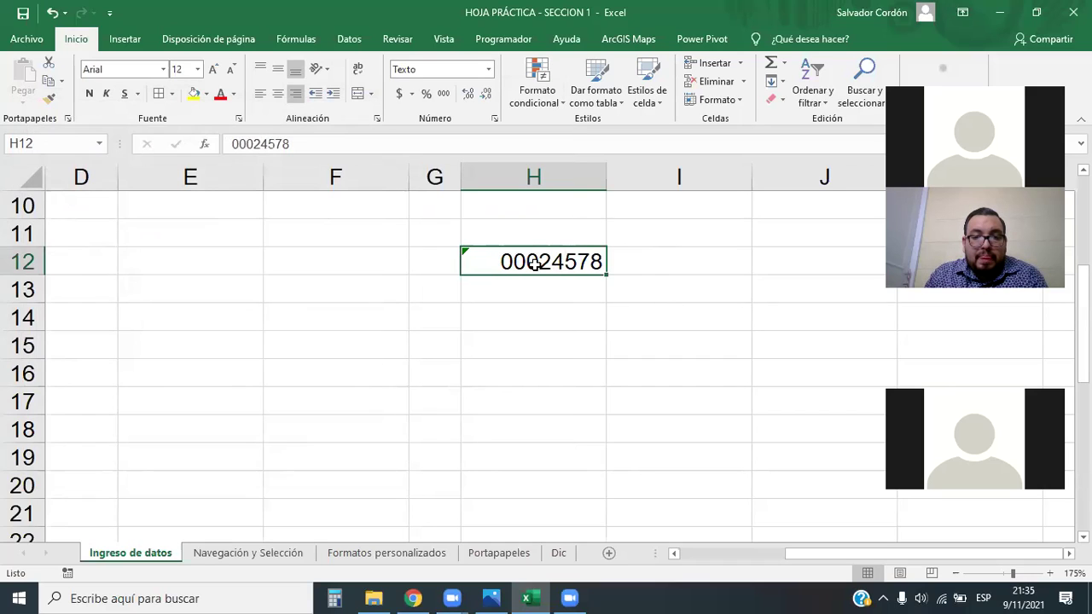
click(489, 70)
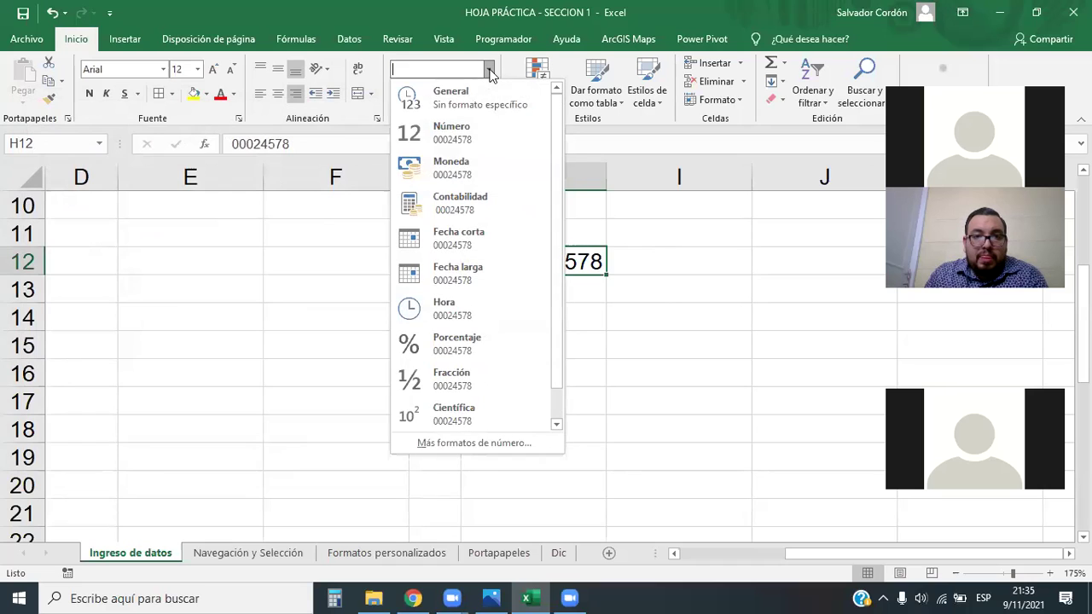
key(Escape)
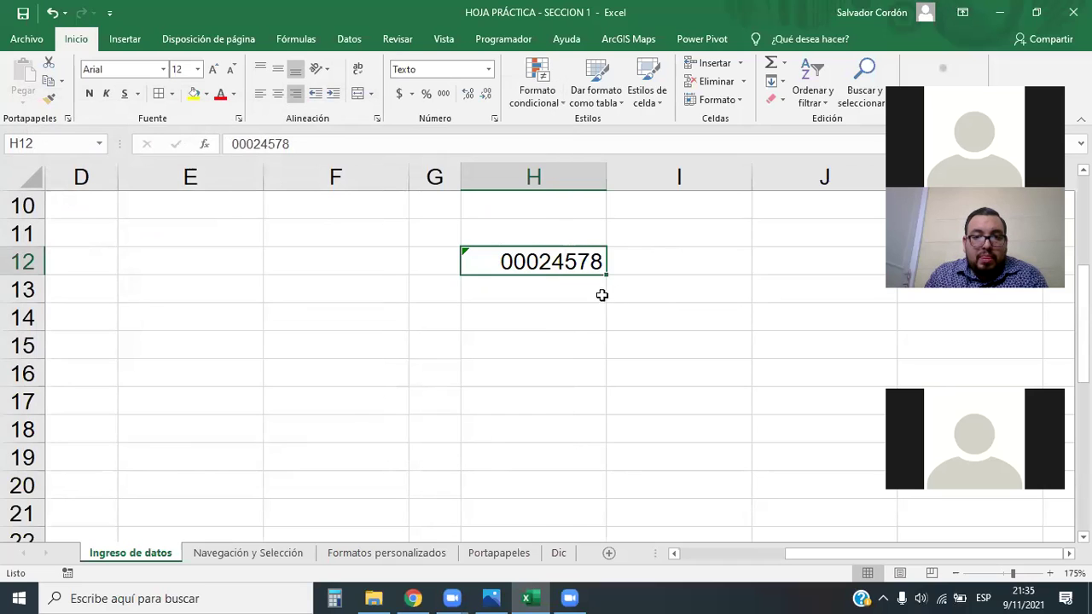
scroll(603, 295, up, 3)
Select H2:H8 and compare the date, time, currency and accounting formats in Format Cells
drag(572, 230, 584, 409)
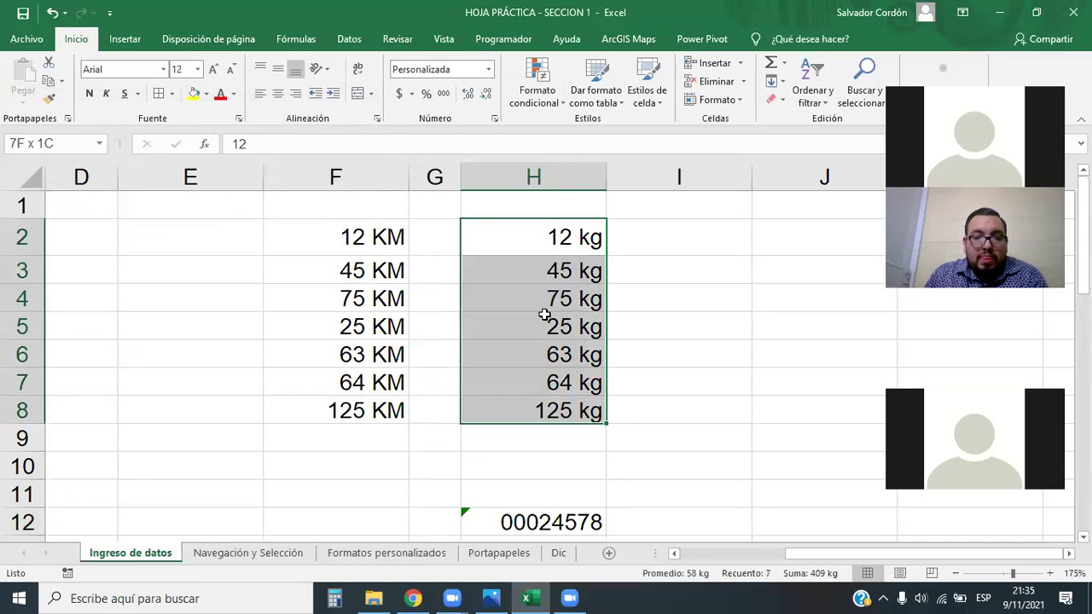
click(489, 69)
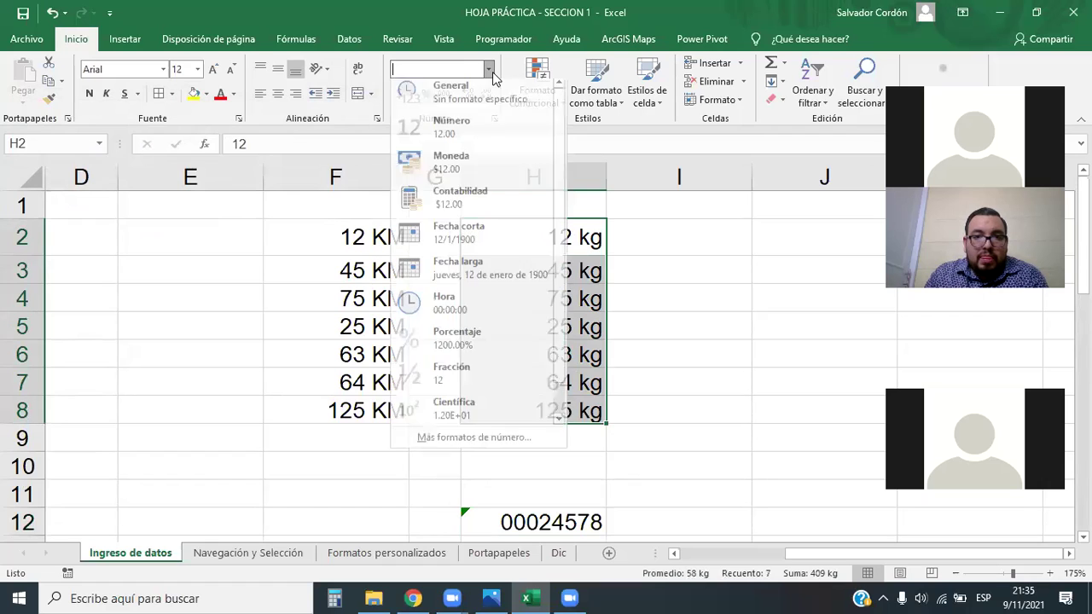
click(481, 439)
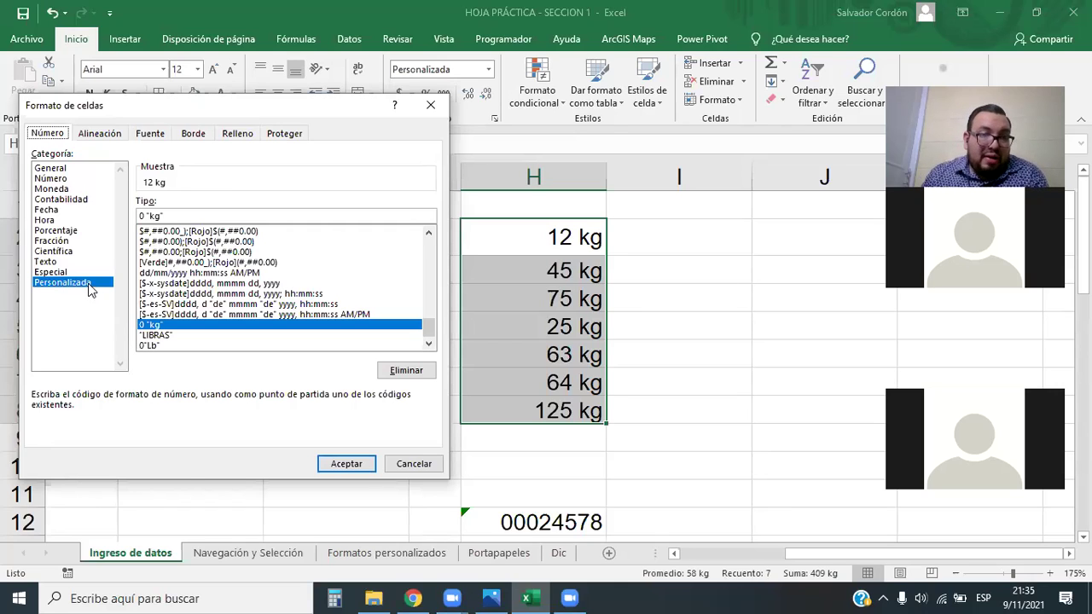
click(56, 222)
click(47, 211)
click(50, 220)
click(53, 210)
click(58, 220)
click(59, 210)
click(60, 221)
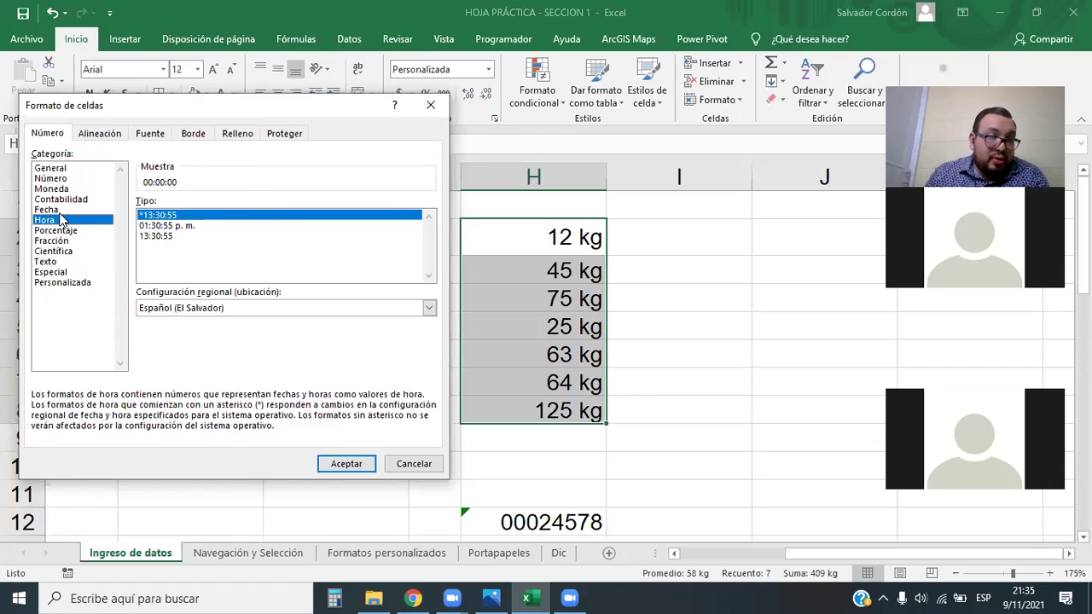
click(65, 199)
click(60, 189)
click(63, 199)
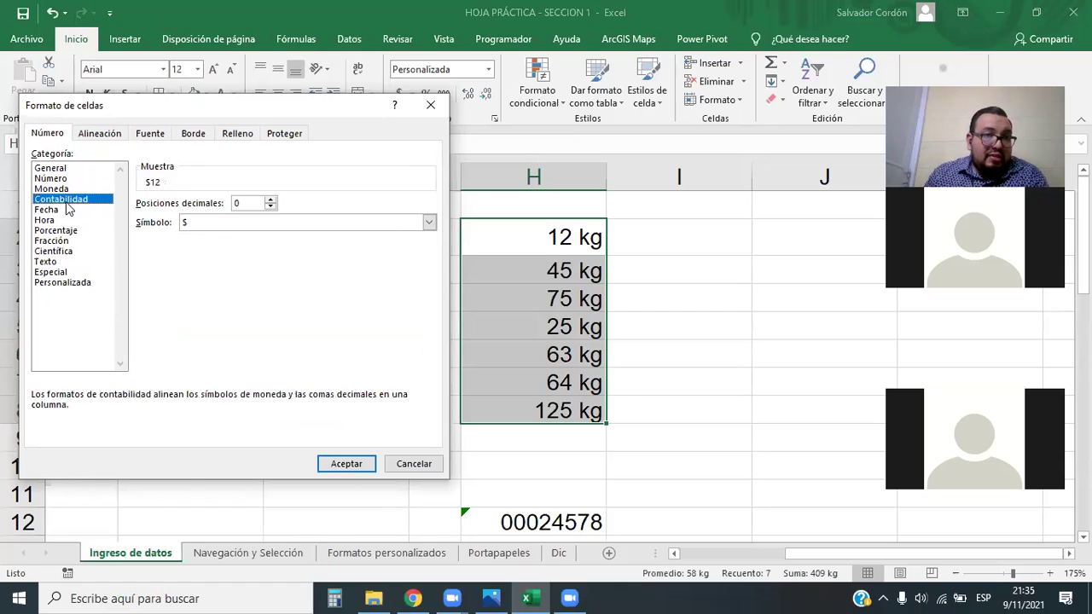
click(68, 190)
click(70, 199)
click(71, 190)
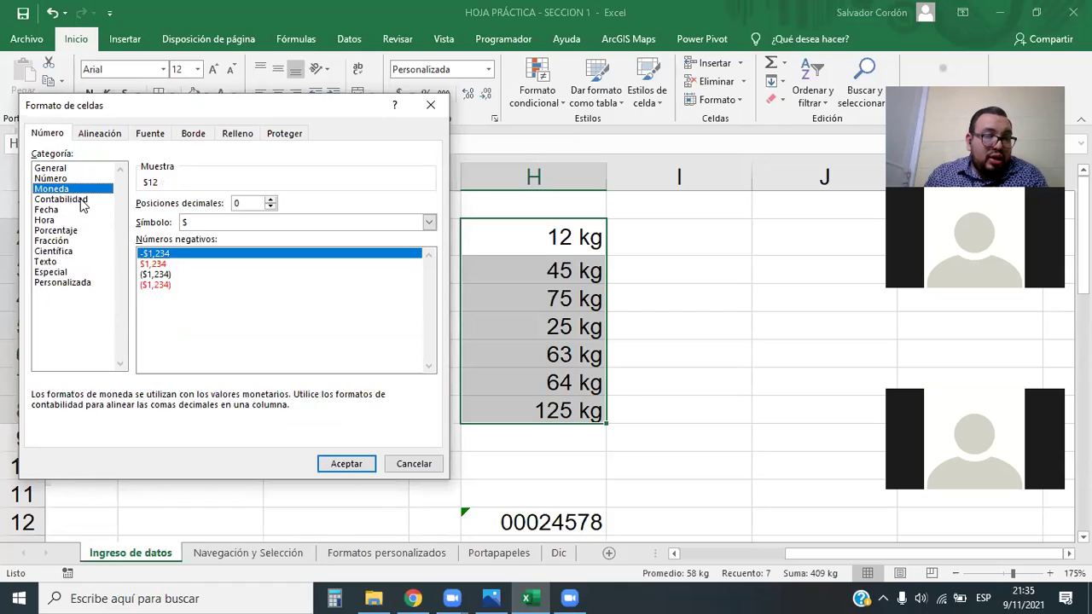
click(79, 202)
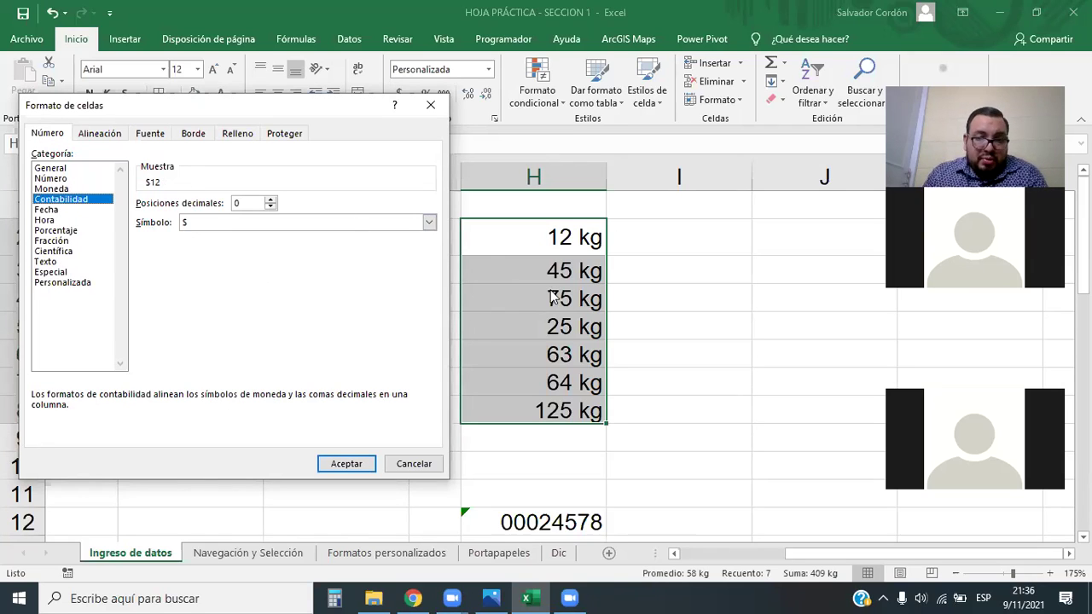
Give H2:H8 the custom 0 "km/h" format, starting from the 0 code
click(68, 282)
drag(424, 294, 428, 246)
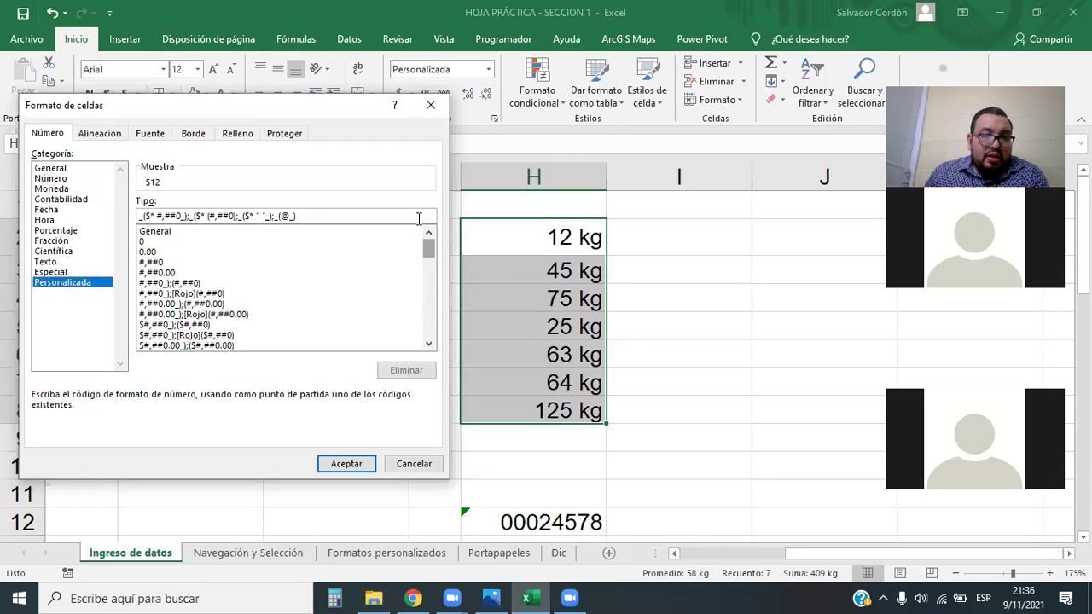
click(162, 241)
click(199, 217)
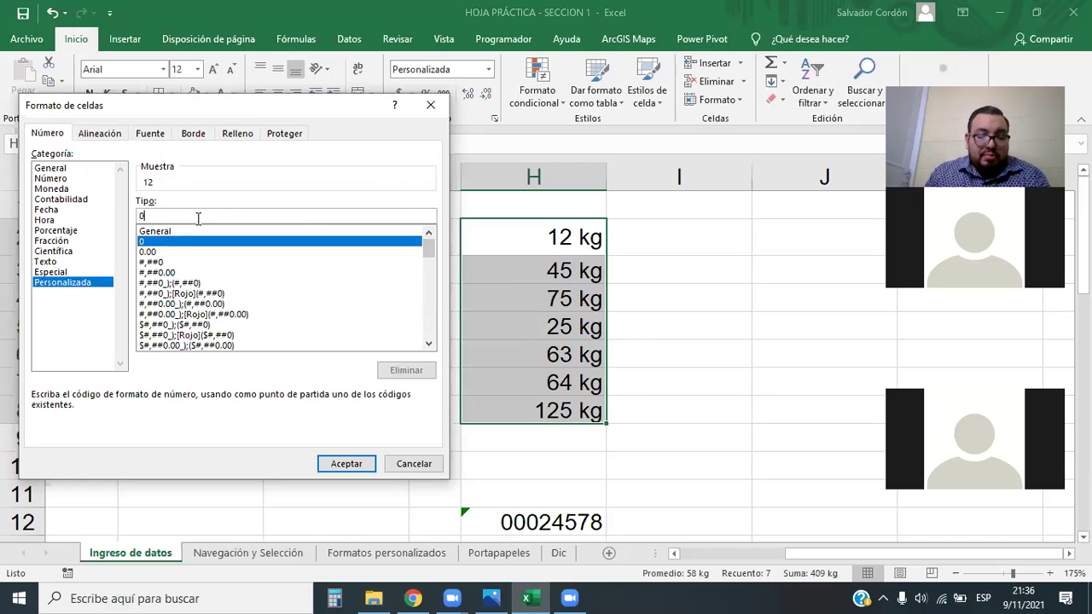
text(")
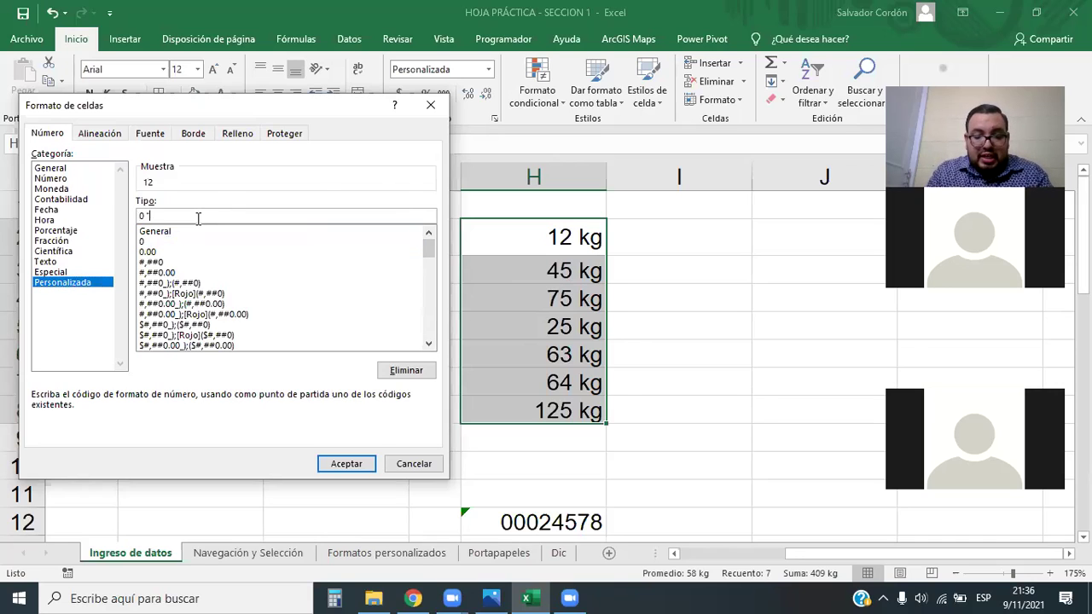
text(km)
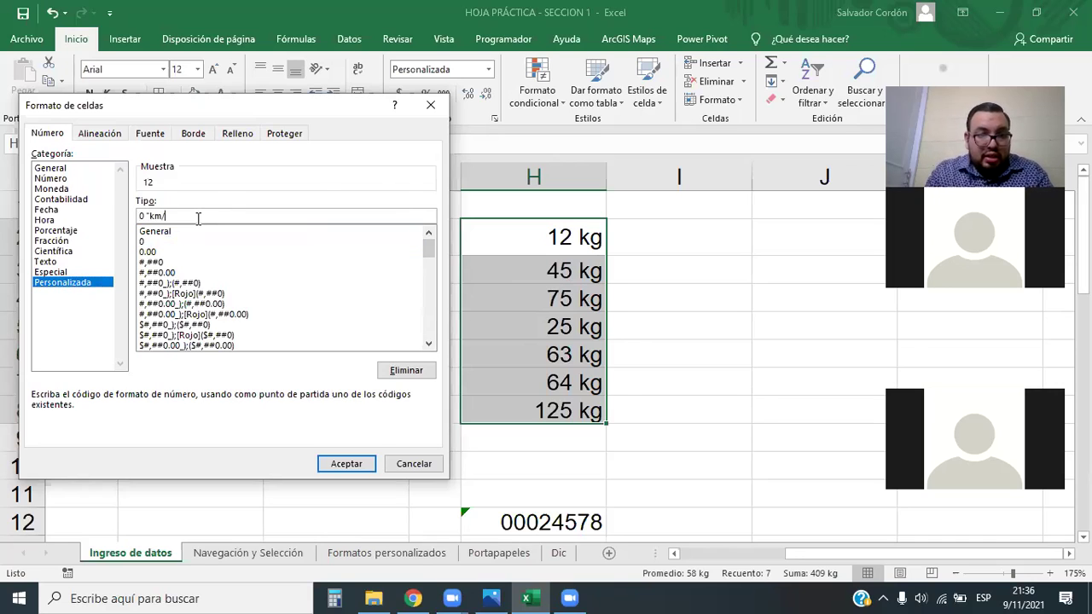
text(/h")
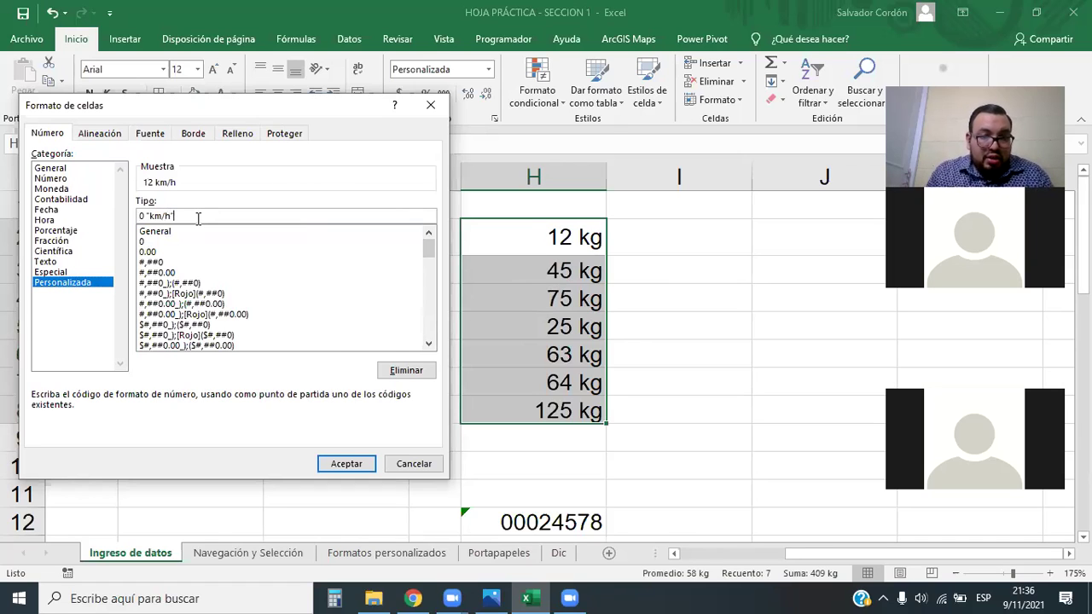
key(Return)
click(674, 299)
drag(595, 227, 580, 414)
click(720, 384)
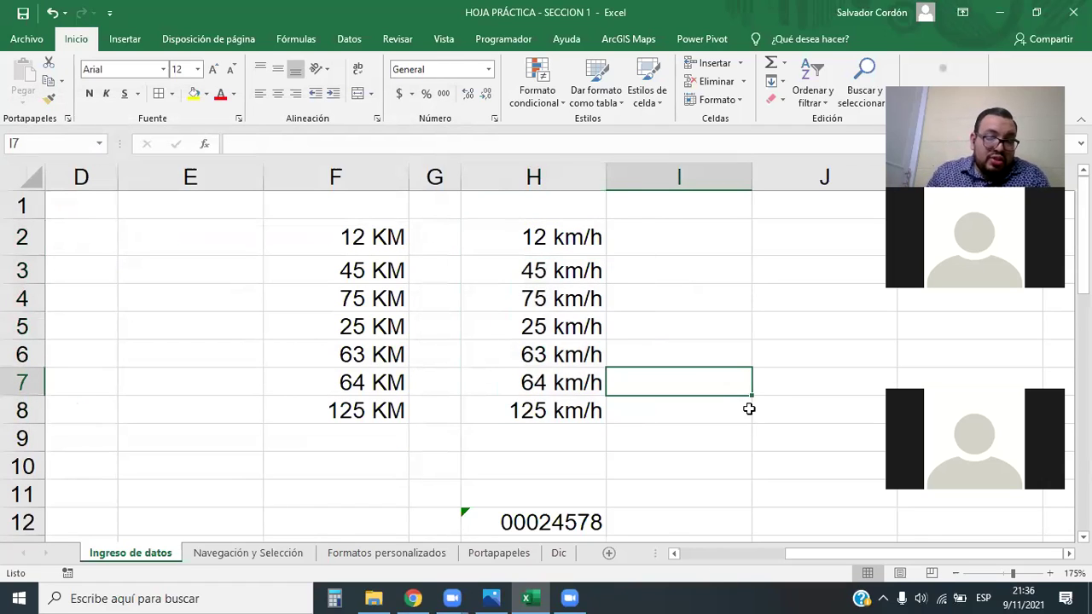
click(584, 236)
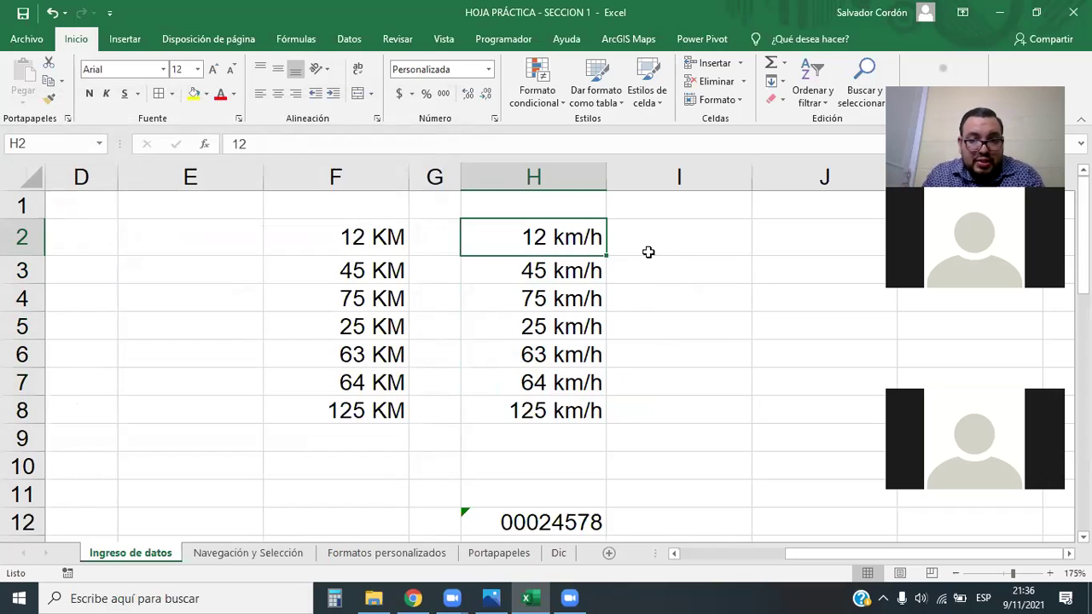
drag(539, 234, 572, 410)
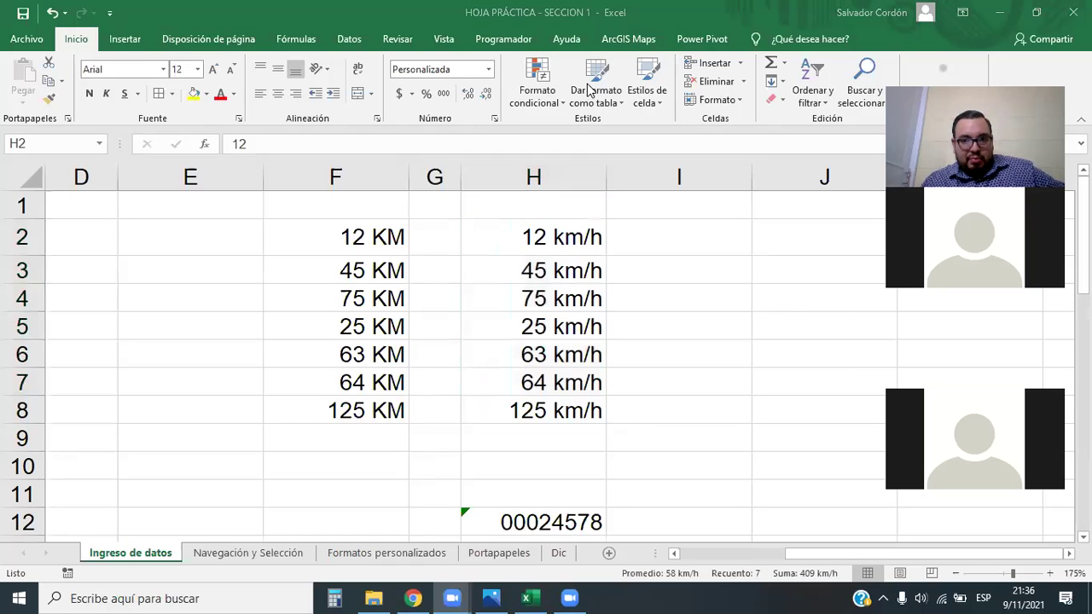
scroll(595, 337, down, 1)
scroll(595, 337, down, 1)
scroll(598, 334, up, 1)
scroll(597, 334, down, 1)
scroll(598, 333, up, 1)
scroll(596, 334, down, 4)
scroll(595, 334, up, 4)
drag(388, 239, 560, 408)
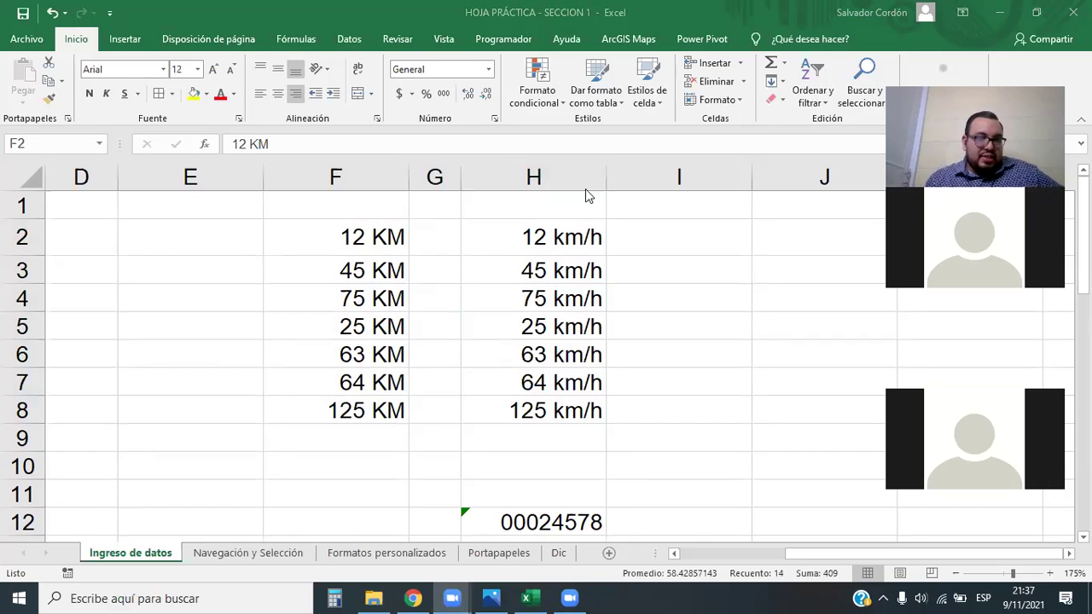
Browse the custom format codes for F2:H8 and select the accounting-style code
click(488, 69)
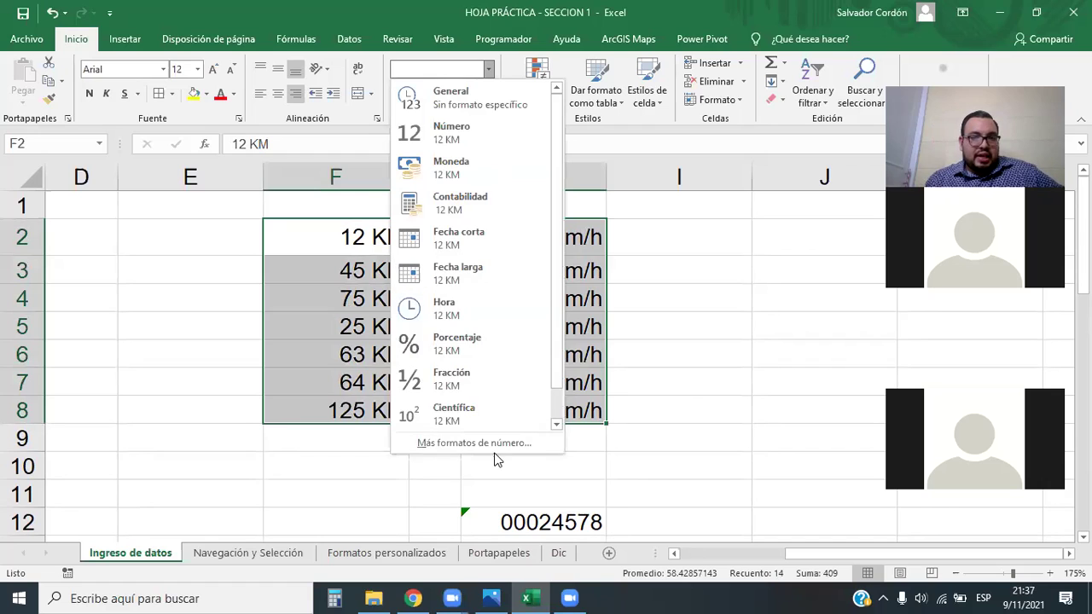
click(495, 441)
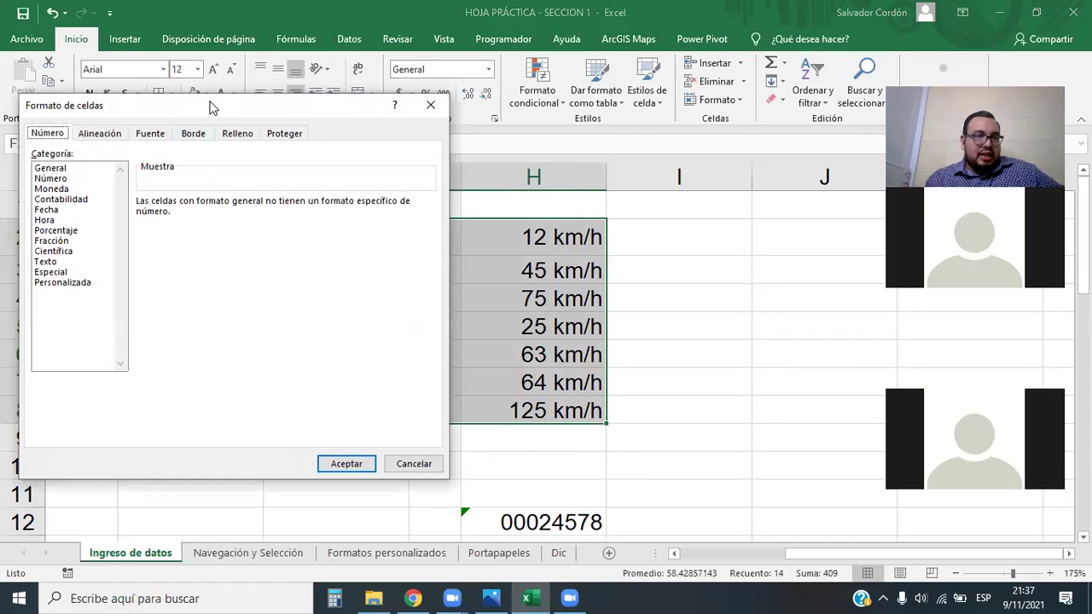
drag(210, 102, 253, 123)
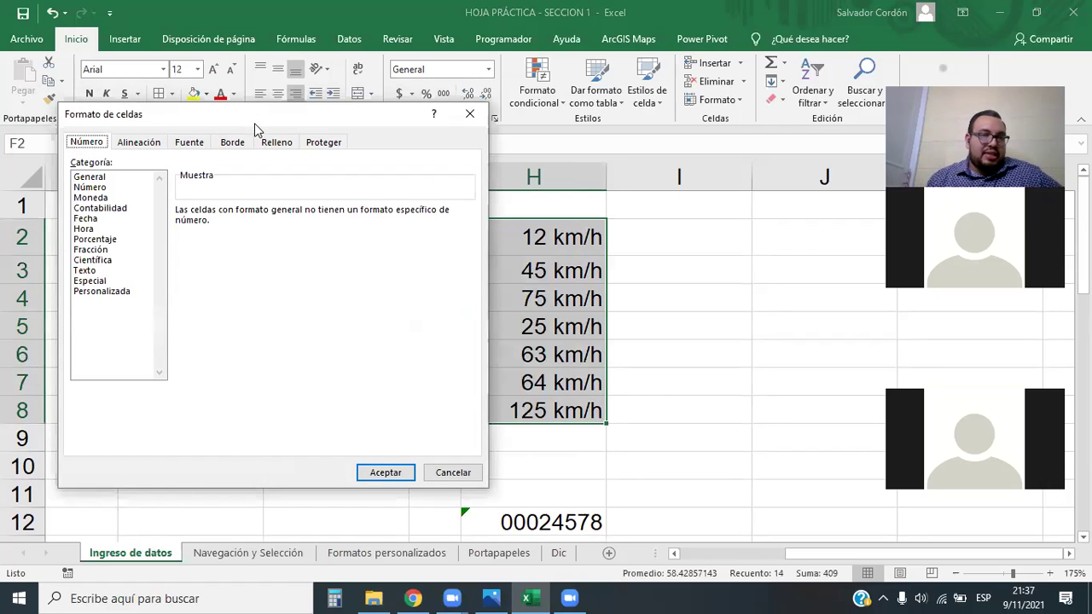
click(114, 291)
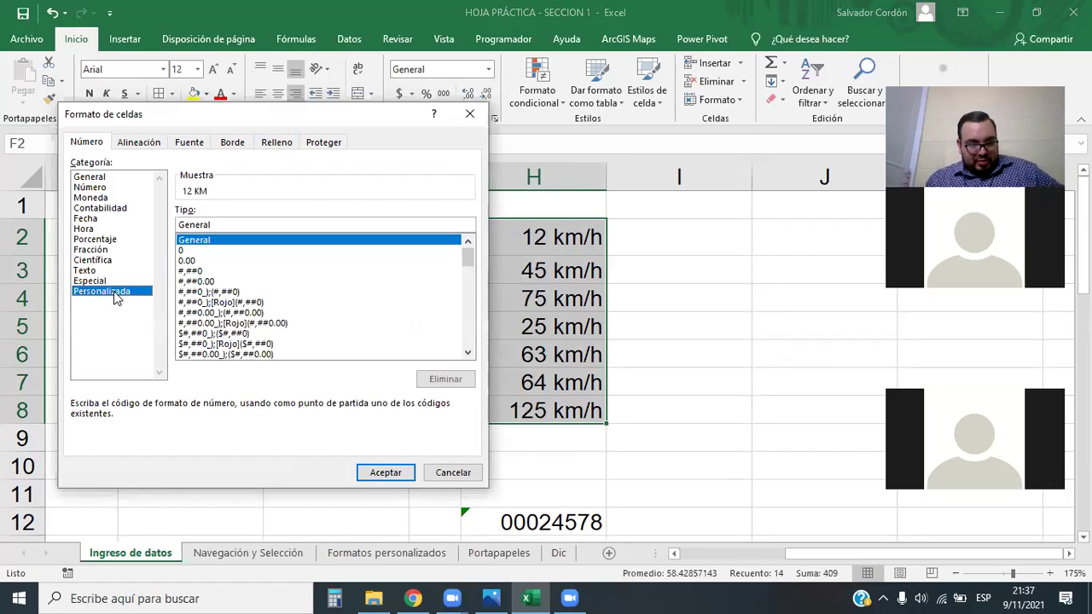
drag(468, 258, 467, 304)
click(270, 284)
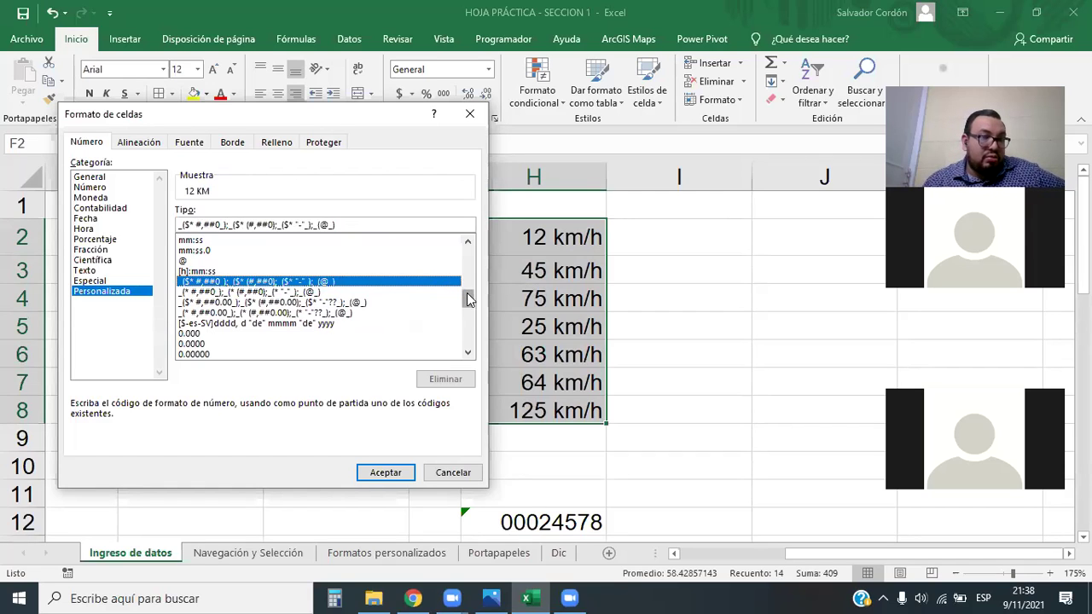
drag(468, 297, 467, 241)
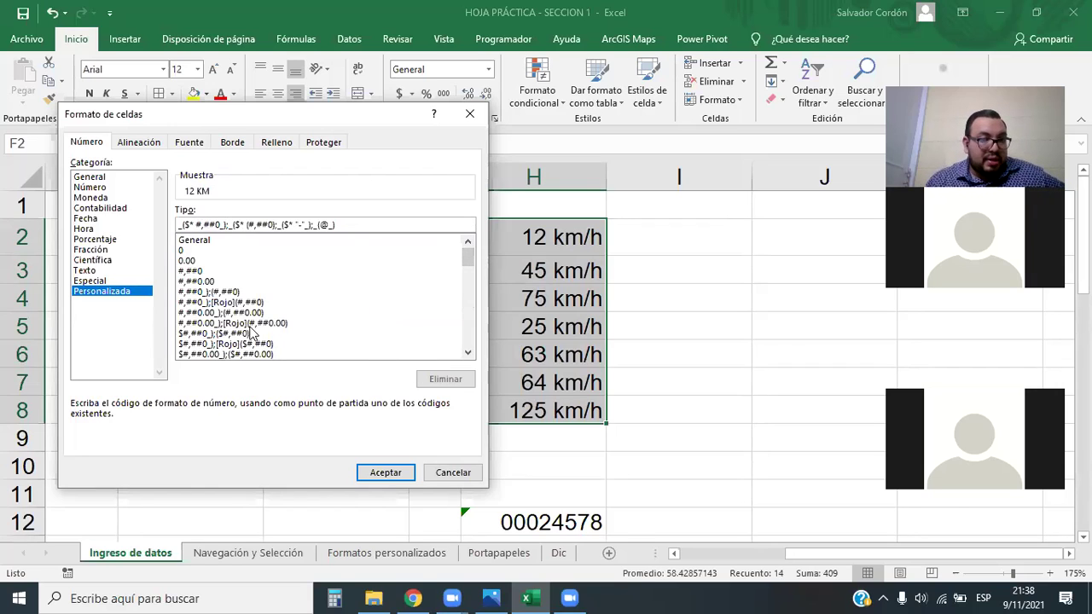
Close Formato de celdas without applying, scroll down and select cell F14
click(469, 113)
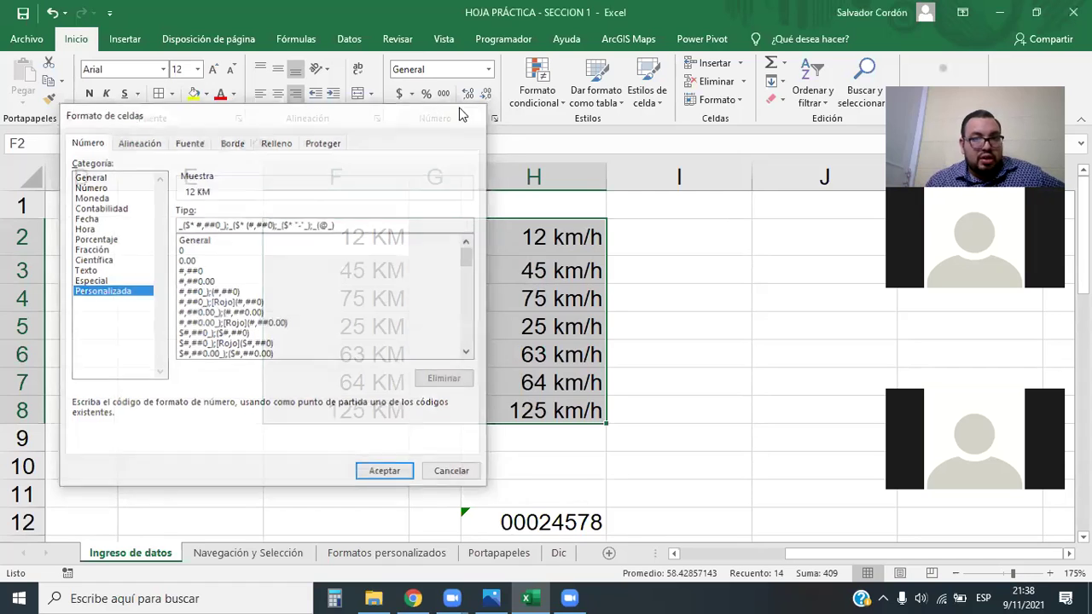
scroll(544, 318, down, 3)
scroll(544, 318, down, 1)
click(334, 230)
click(340, 257)
click(343, 227)
Widen column F and enter 45, -78 and 247 into F15:F17
drag(410, 178, 420, 184)
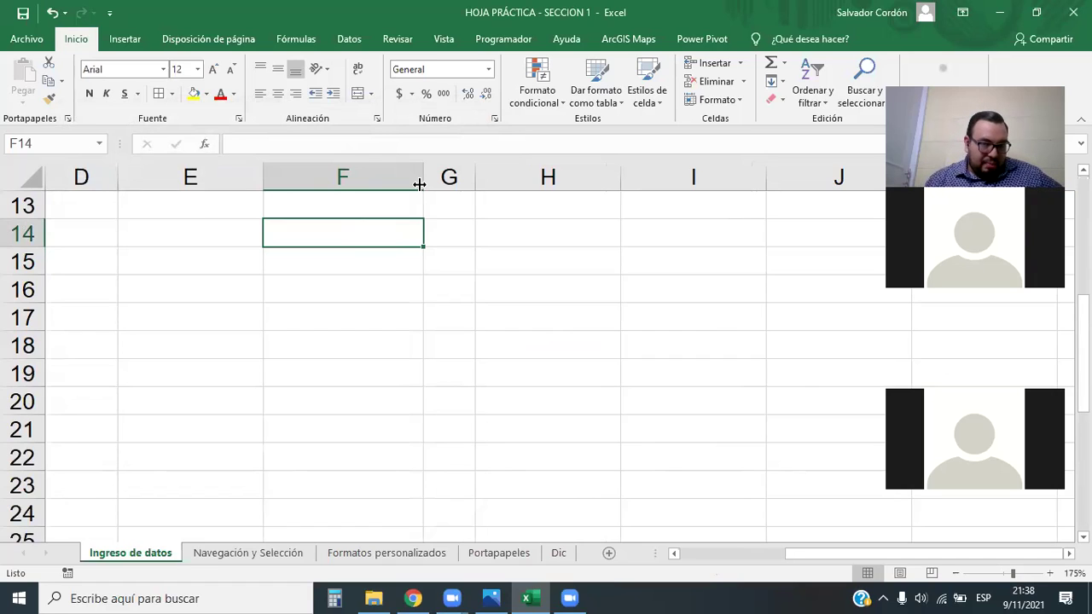
click(398, 272)
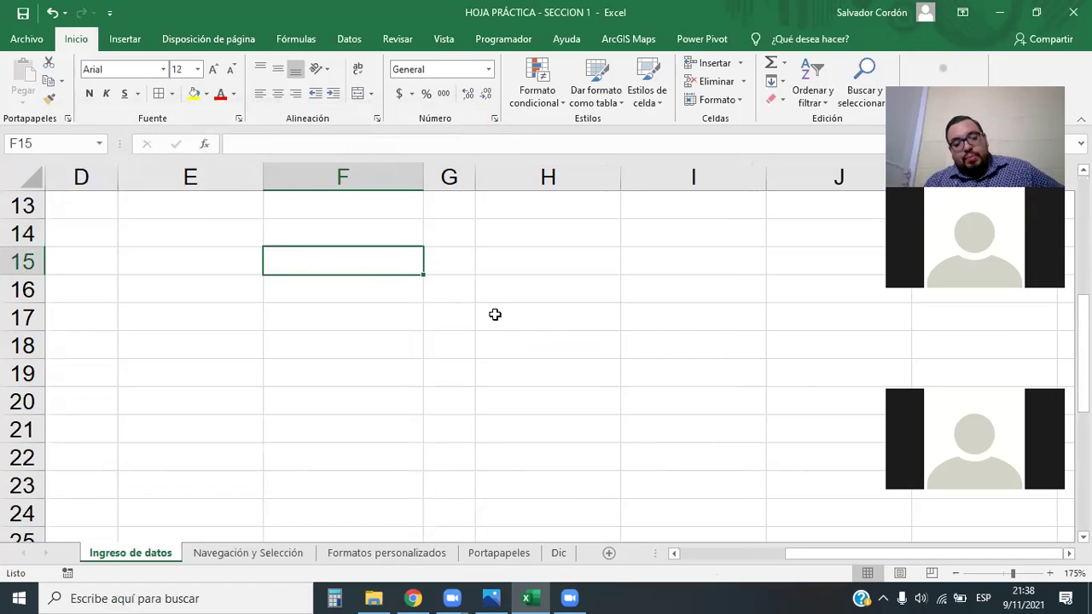
text(45)
key(Return)
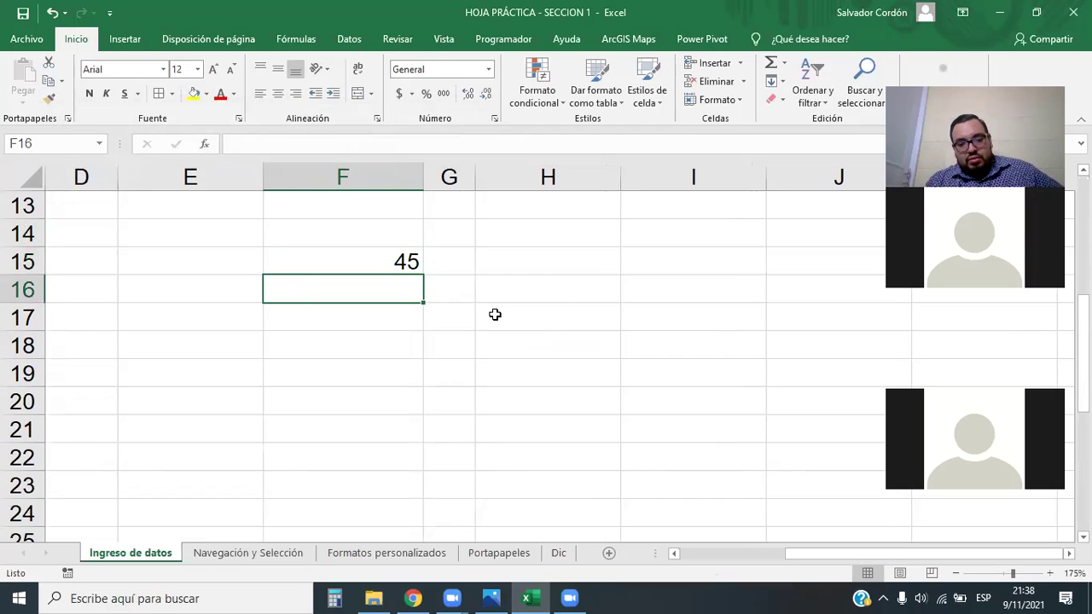
text(-78)
key(Return)
text(247)
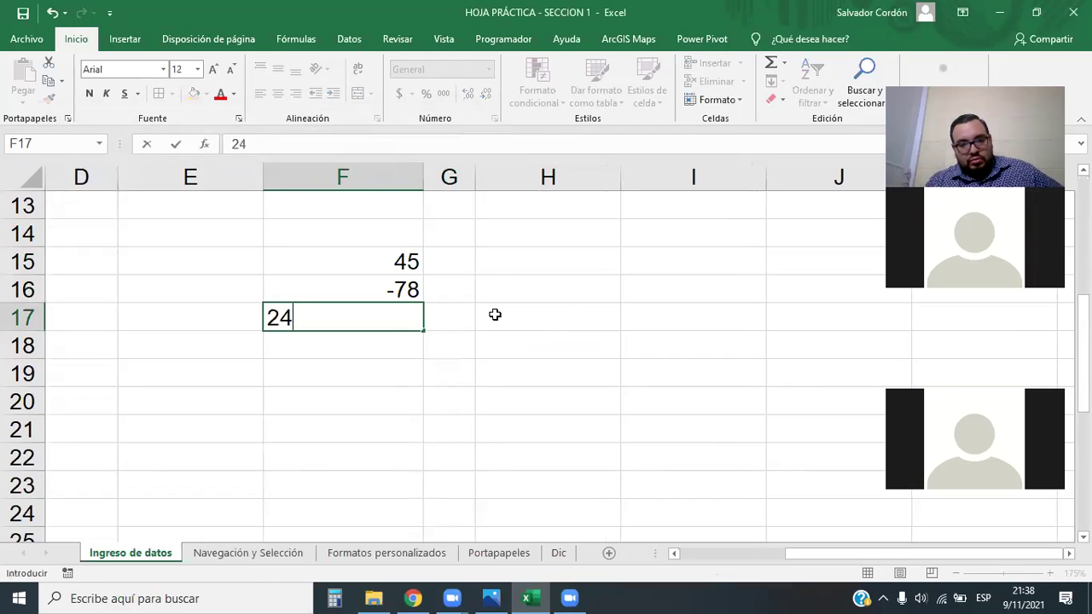
key(Return)
Select the new numbers F15:F17 twice, then settle on cell F15
click(494, 315)
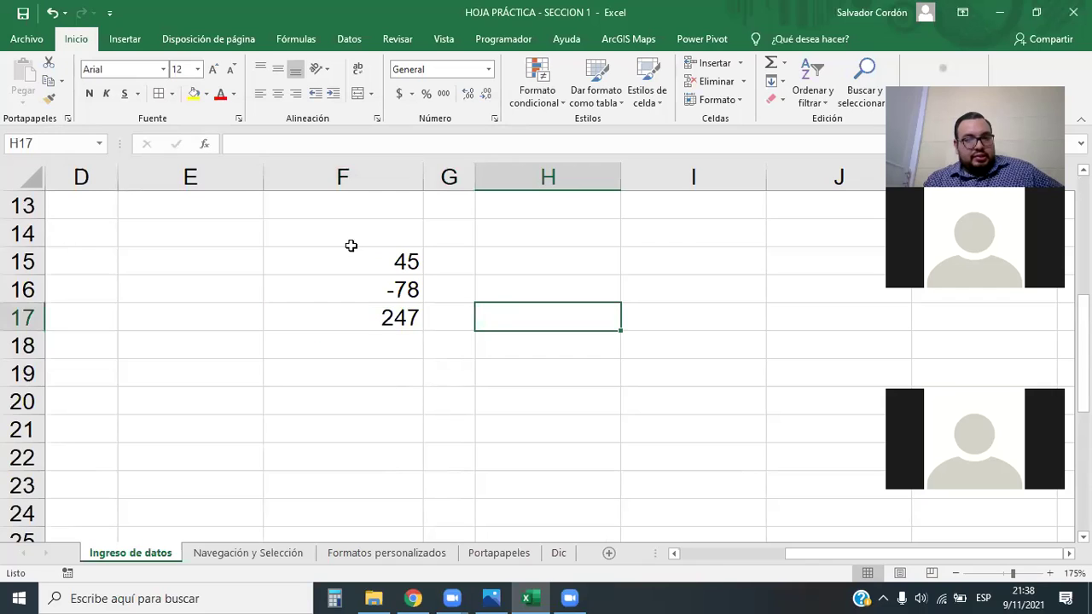
drag(350, 246, 377, 322)
click(453, 365)
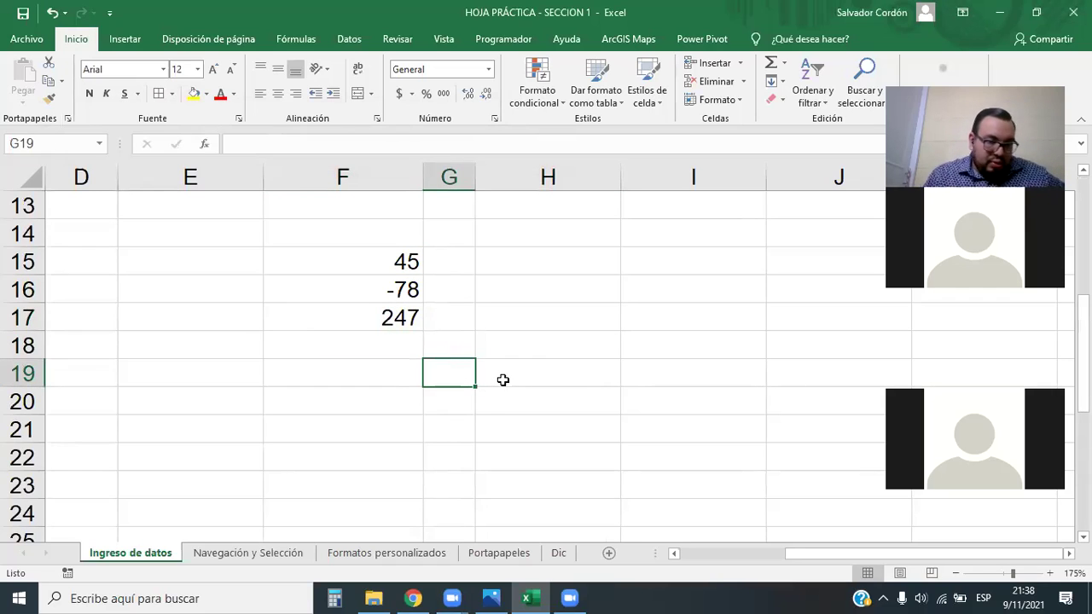
drag(407, 261, 427, 333)
click(475, 345)
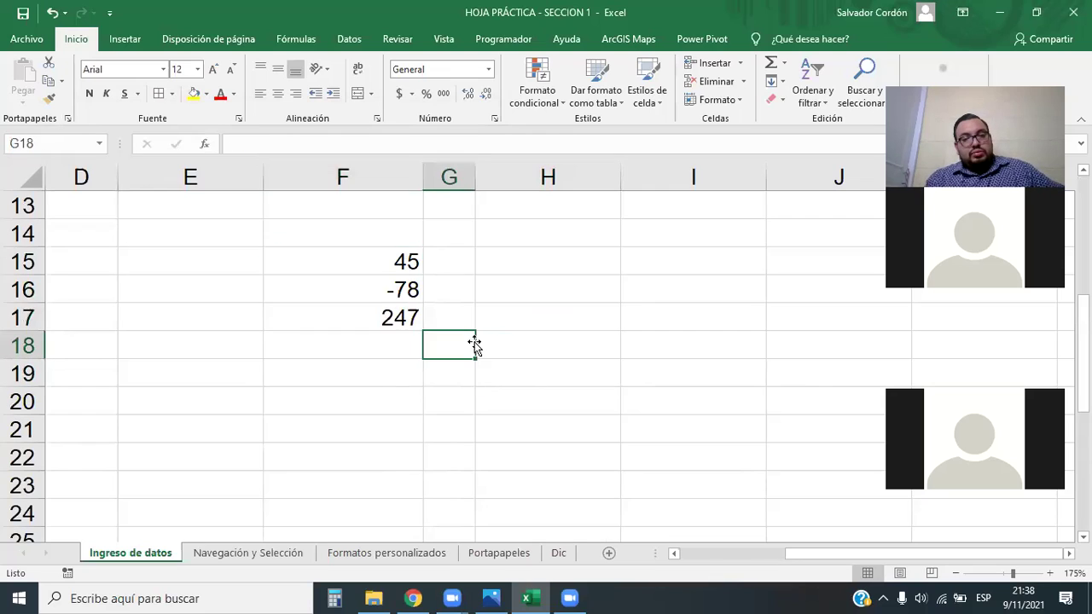
click(397, 260)
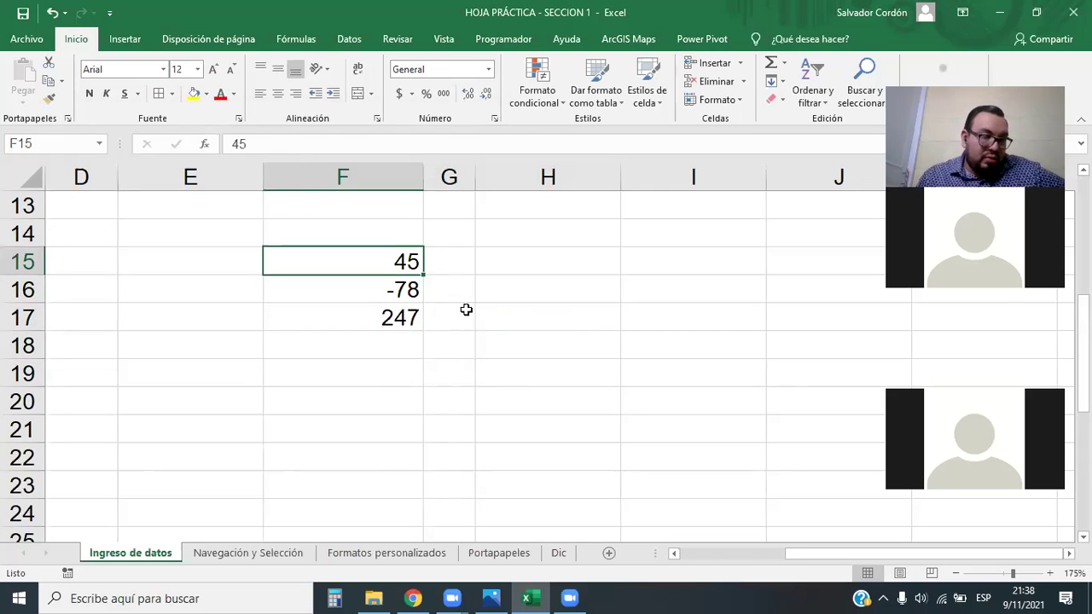
Apply the Contabilidad format to F15, then to F16:F17
click(402, 97)
click(588, 401)
drag(404, 265, 400, 317)
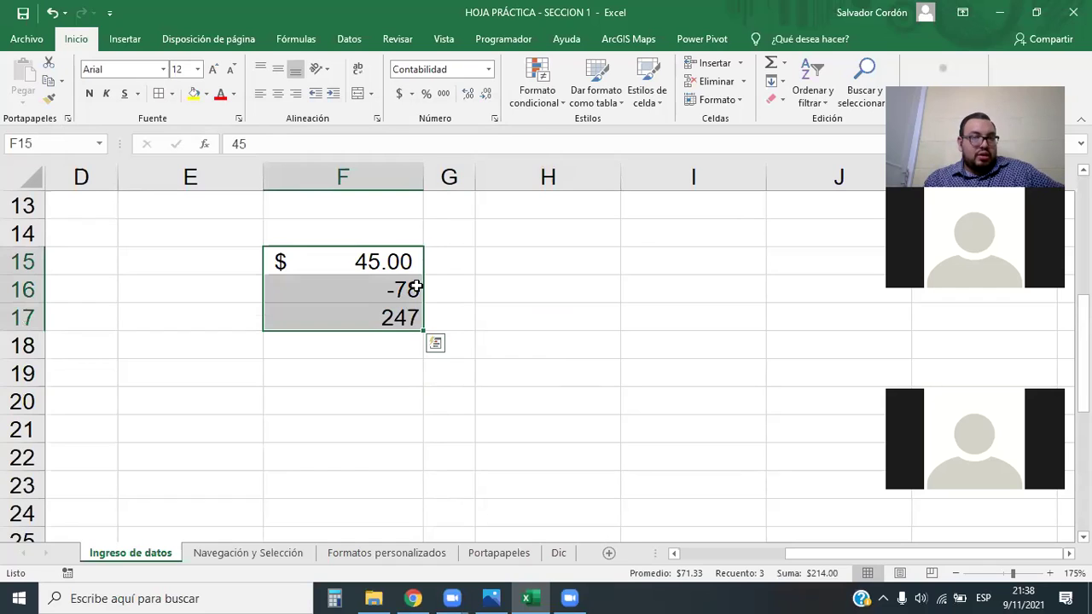
click(399, 97)
click(502, 397)
Check the stored values in F15:F17 and select F16:F17, then just F16
click(366, 319)
click(408, 259)
click(414, 320)
click(356, 282)
click(361, 256)
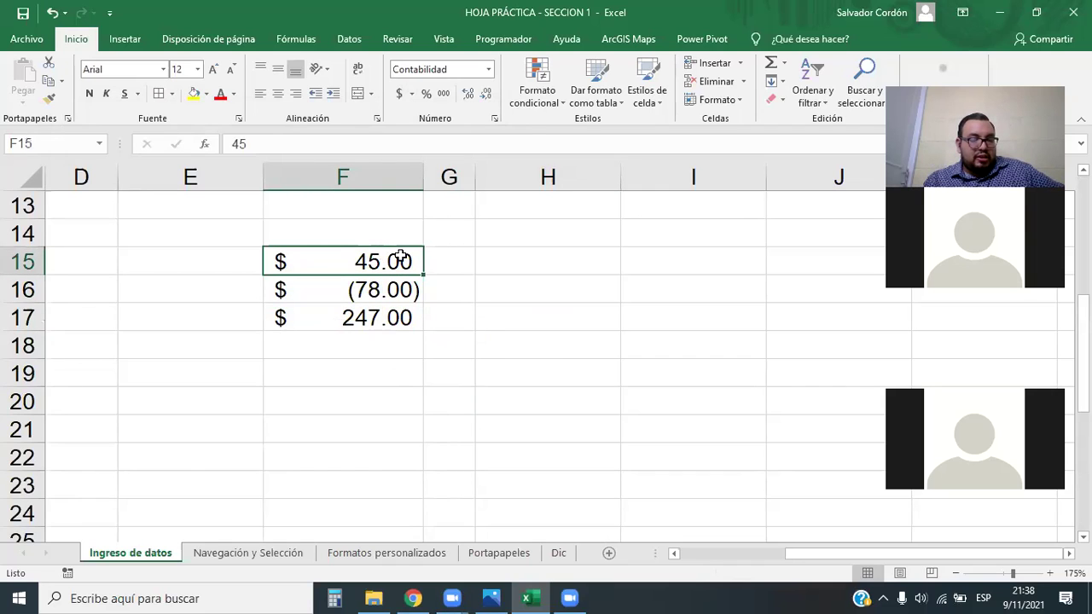
click(391, 292)
click(389, 323)
click(397, 365)
drag(395, 288, 395, 318)
key(shift+Up)
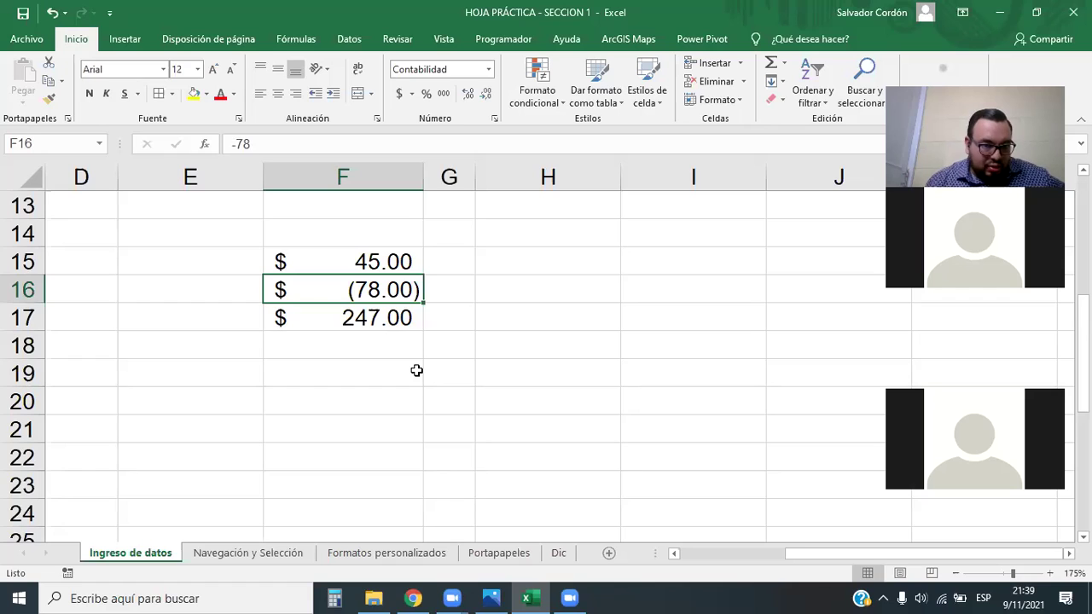
Apply Moneda currency format to F15:F17, showing -$78.00
click(416, 370)
drag(390, 261, 390, 317)
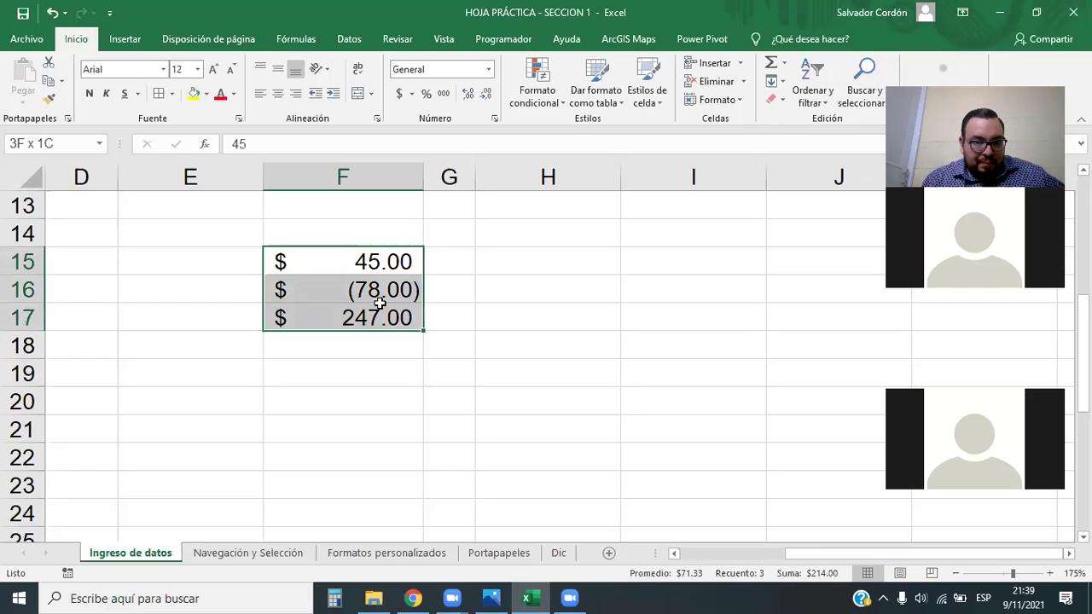
click(488, 69)
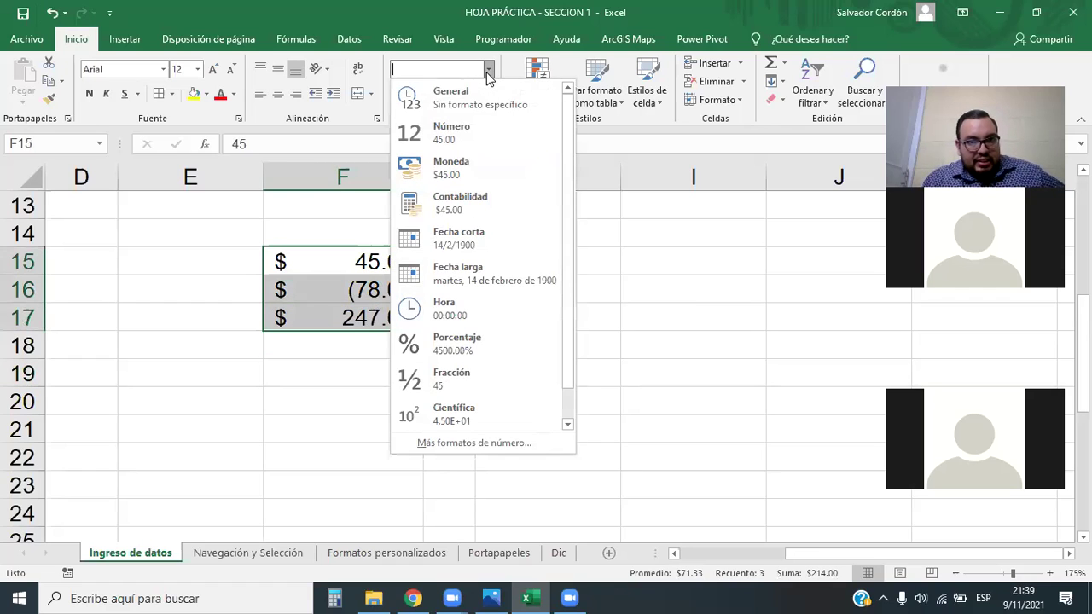
click(471, 170)
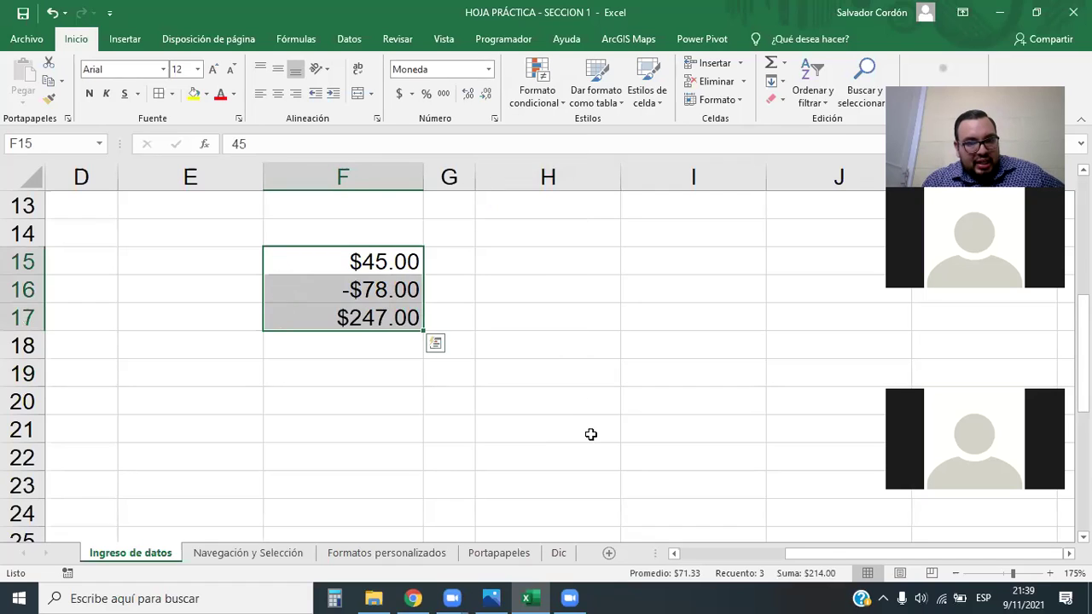
click(590, 433)
Return F15:F17 to Contabilidad format, reading $ (78.00)
drag(367, 262, 371, 316)
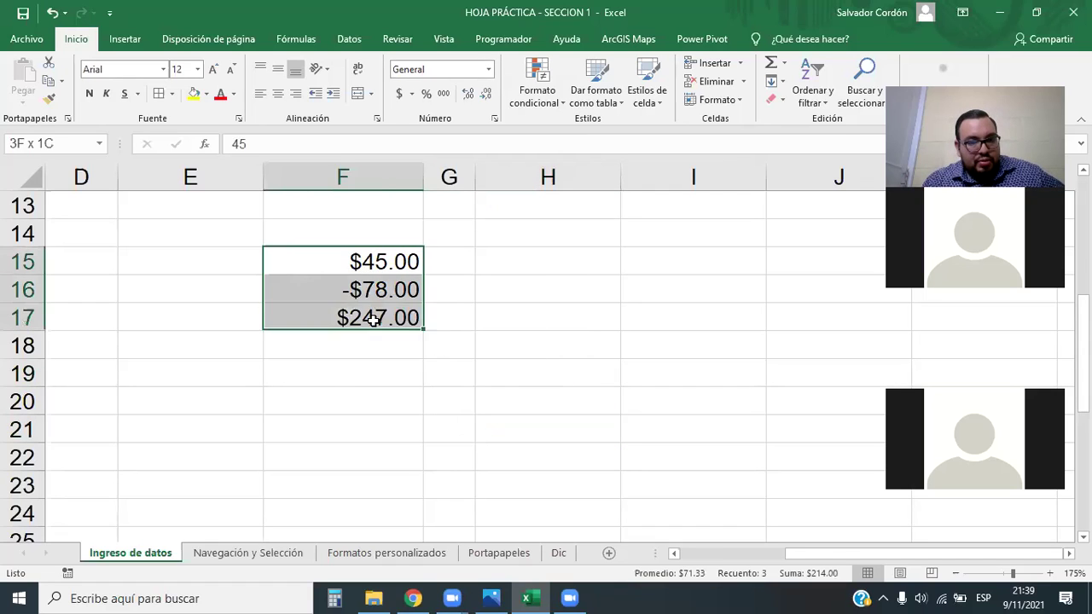
click(429, 459)
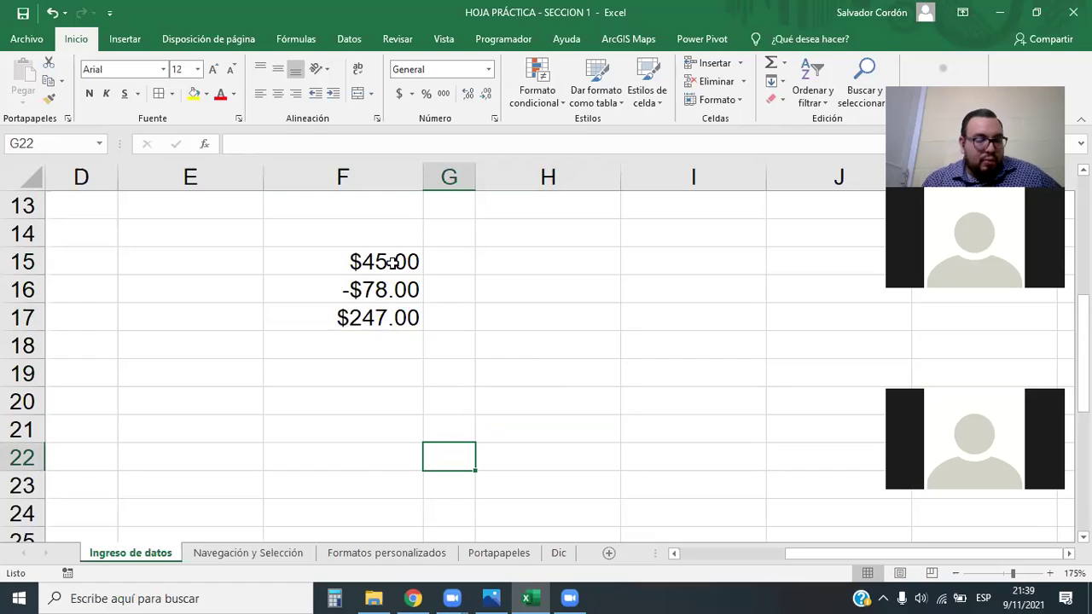
drag(390, 262, 400, 315)
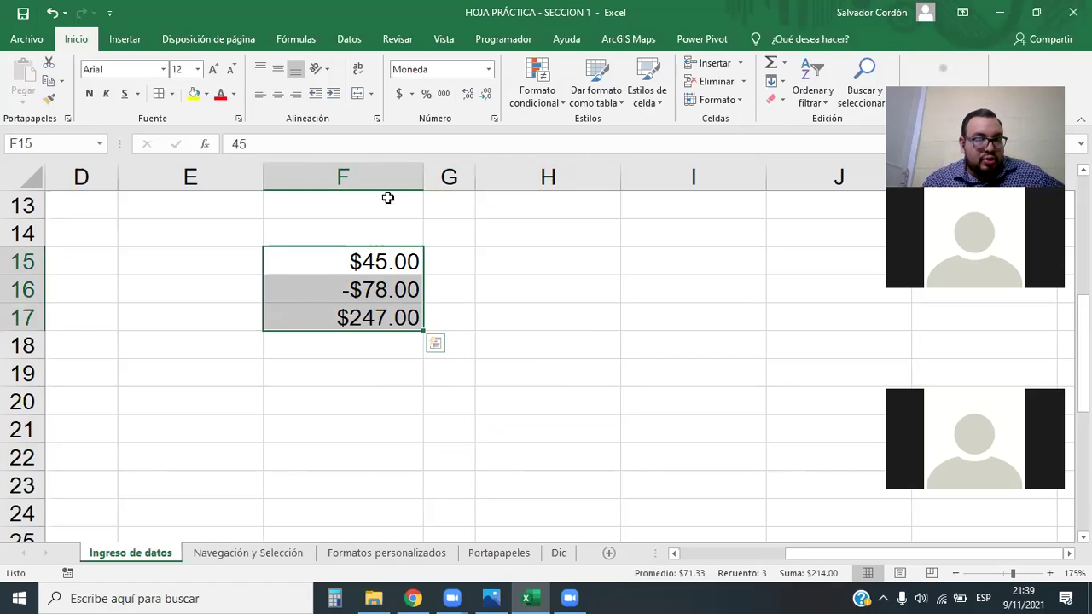
click(488, 70)
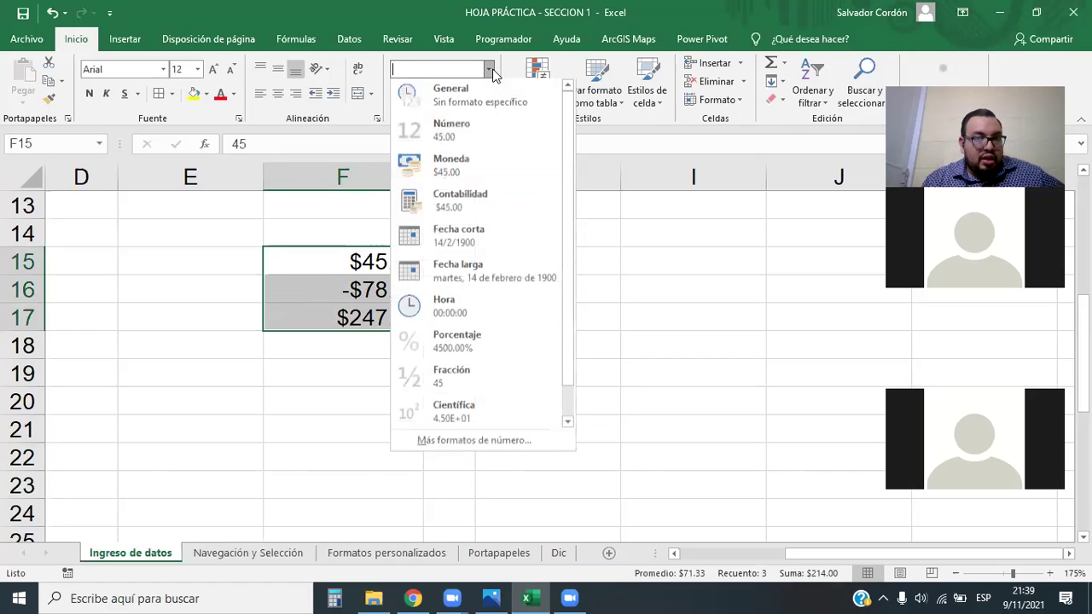
click(474, 192)
click(378, 351)
Reselect F15:F17 and check the value stored in F16
click(376, 262)
drag(377, 262, 384, 315)
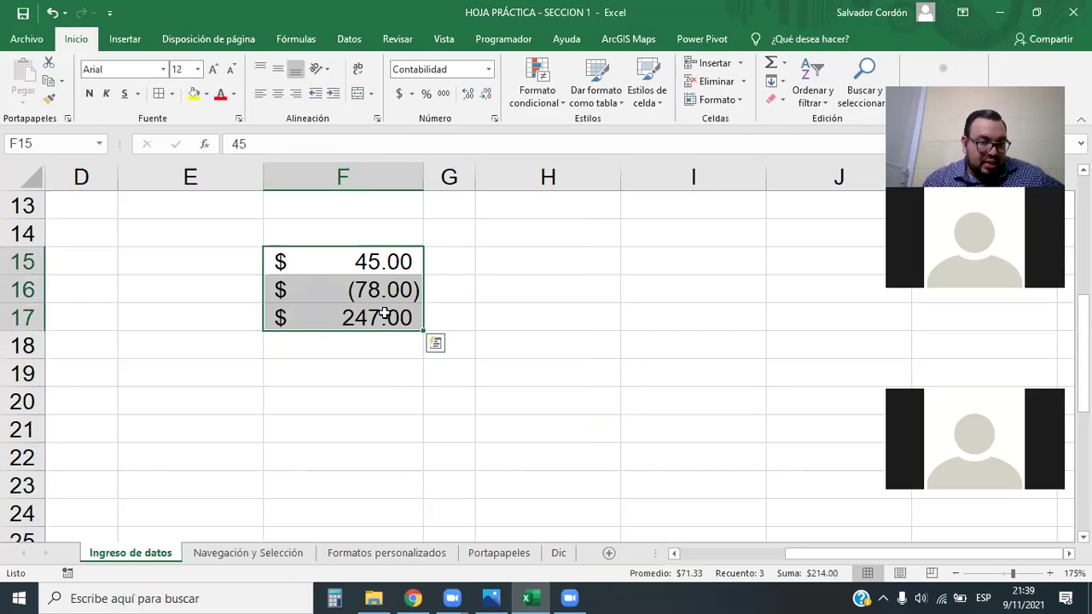
click(380, 373)
drag(408, 258, 412, 315)
click(363, 388)
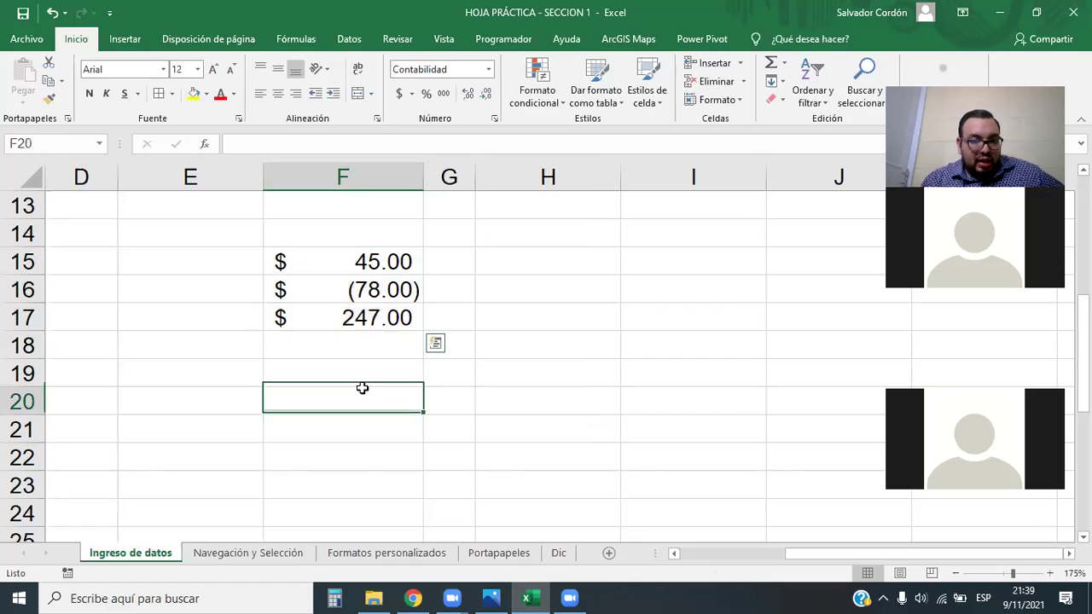
click(377, 304)
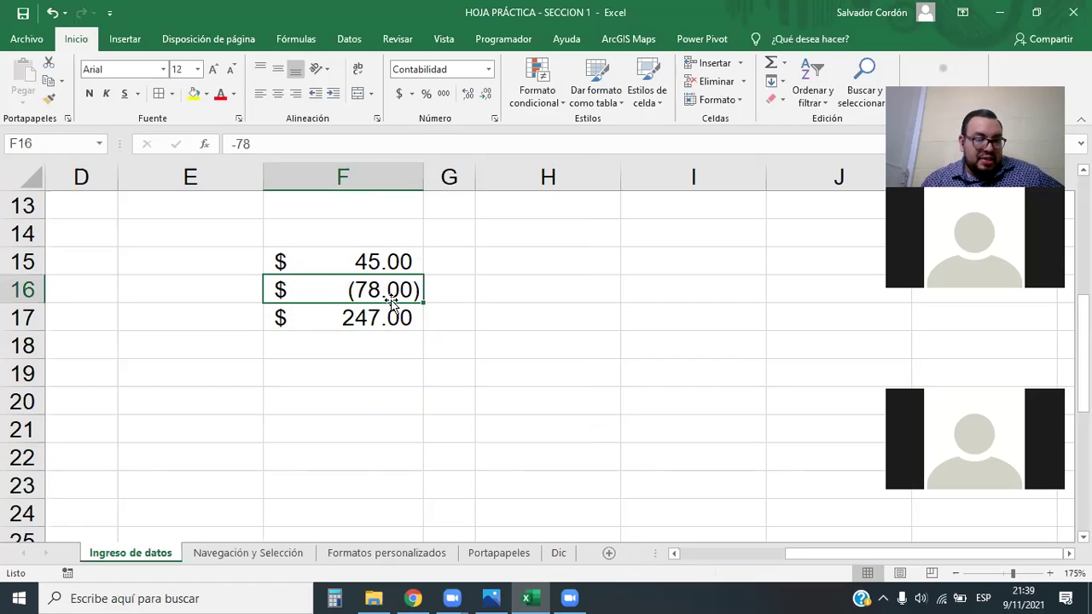
drag(395, 251, 417, 317)
Format F15:F17 as Moneda with the red ($1,234.10) negative style
click(488, 69)
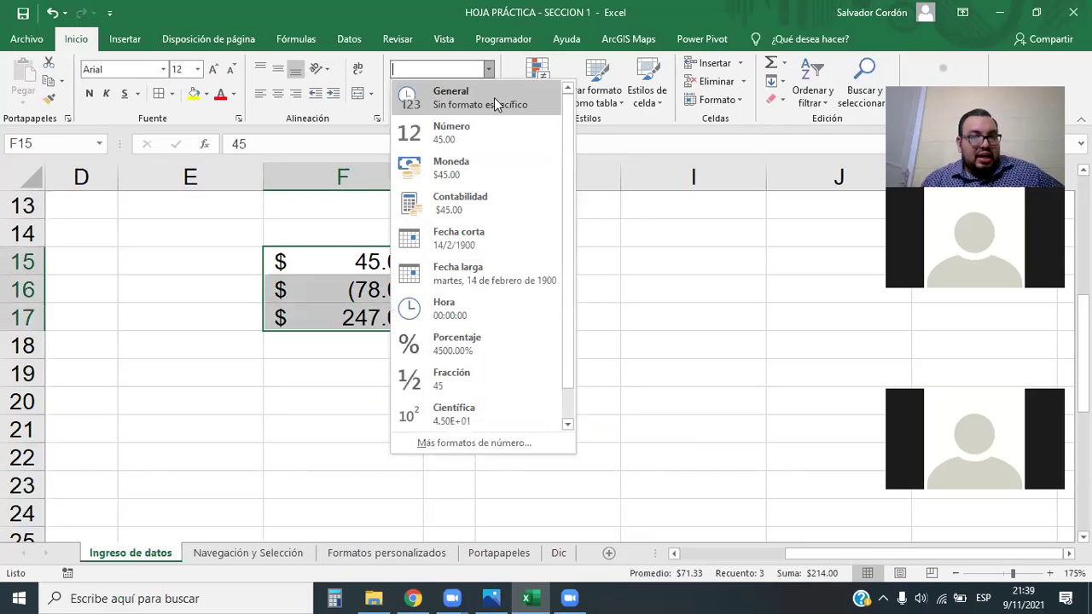
click(459, 443)
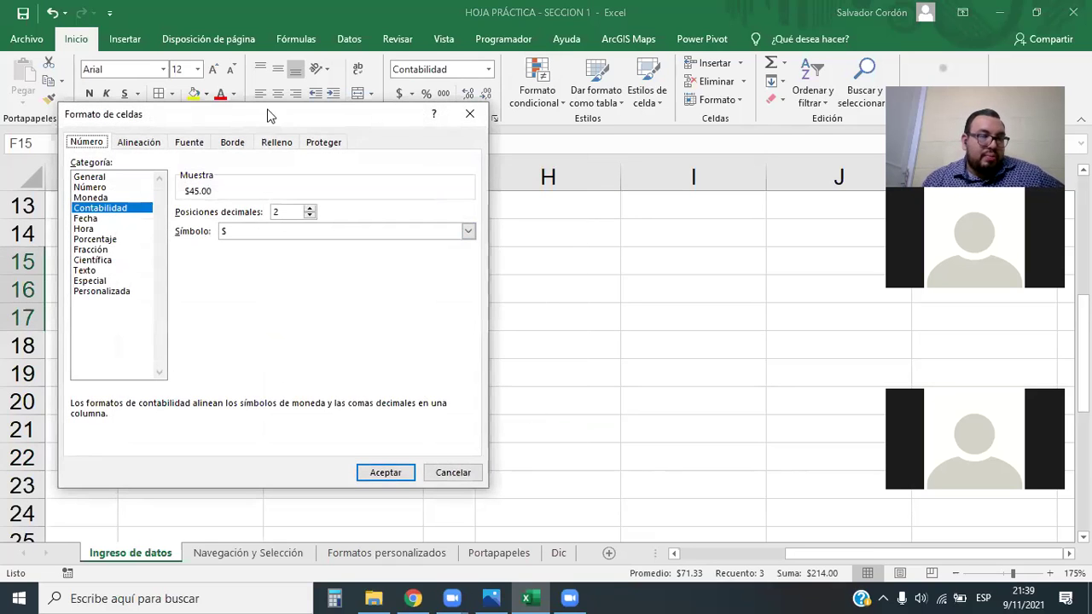
drag(237, 124, 626, 153)
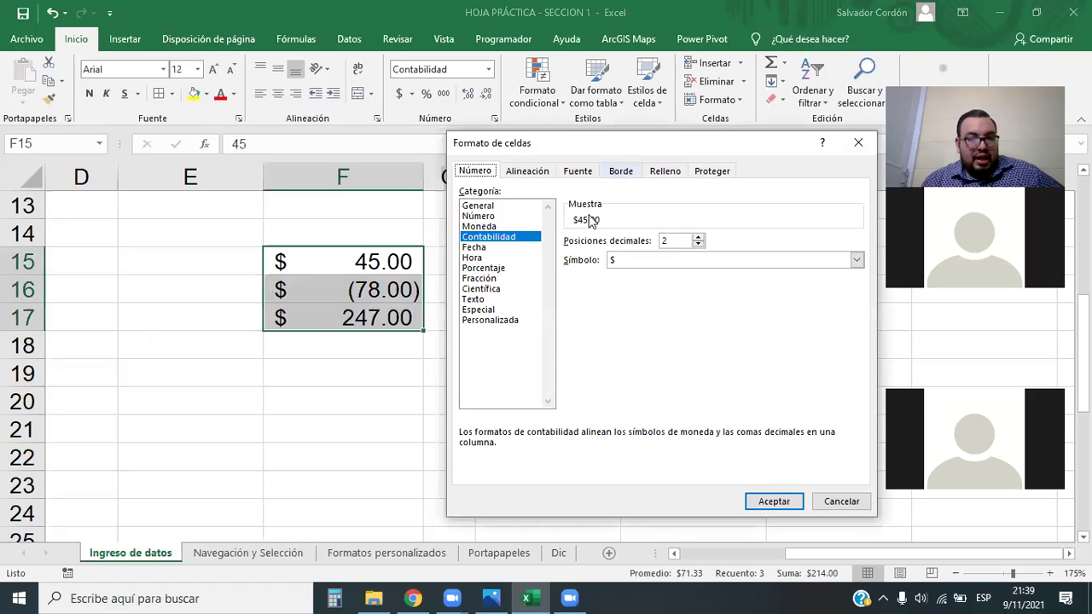
click(480, 226)
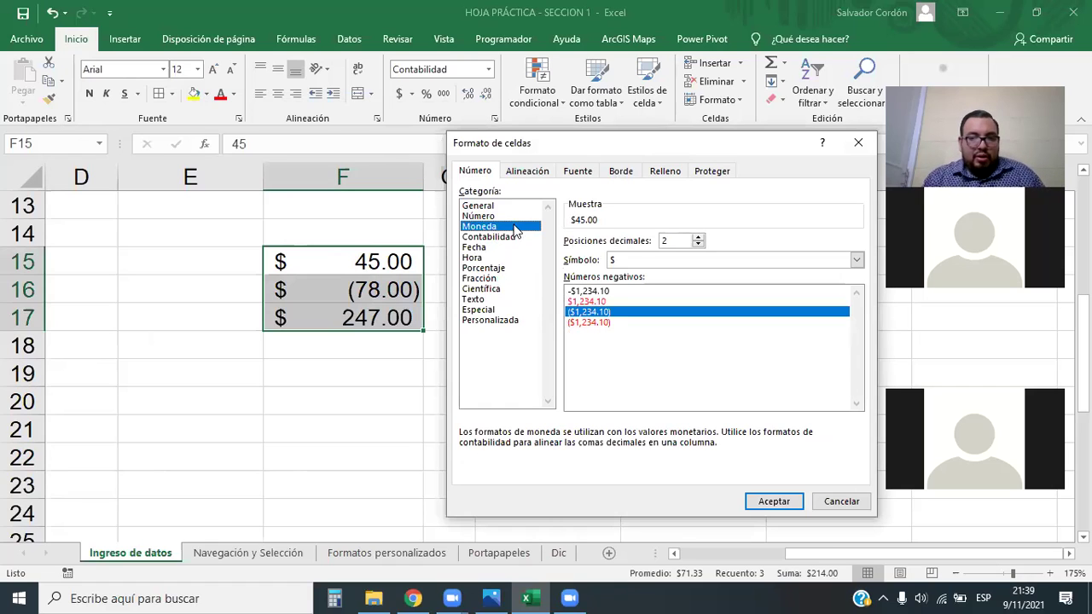
click(600, 322)
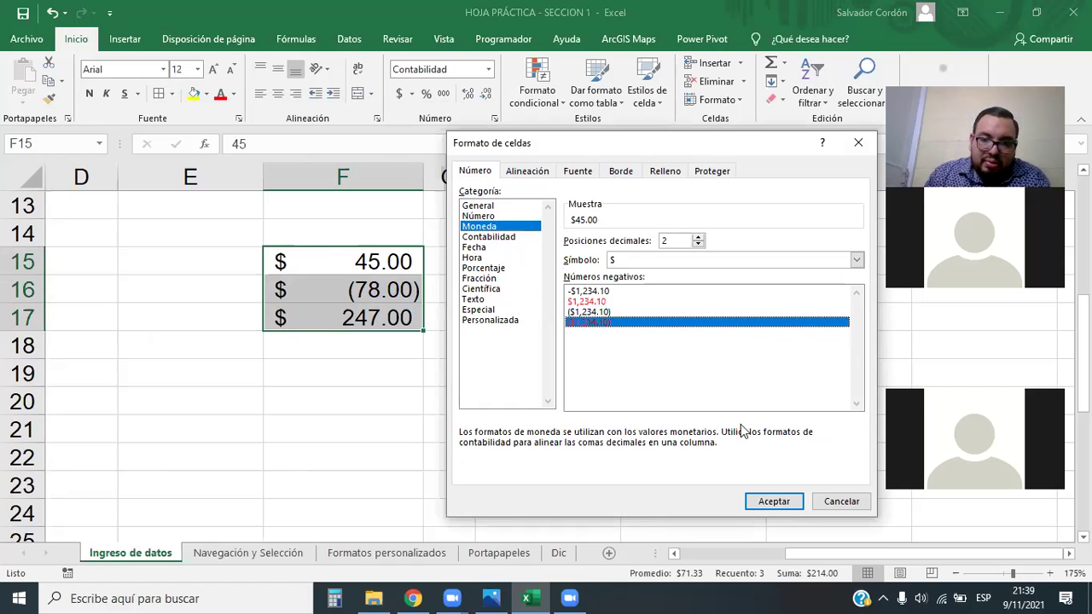
click(782, 503)
Check that F16 shows a red ($78.00), then reselect F15:F17
click(367, 401)
drag(341, 234, 367, 345)
click(364, 399)
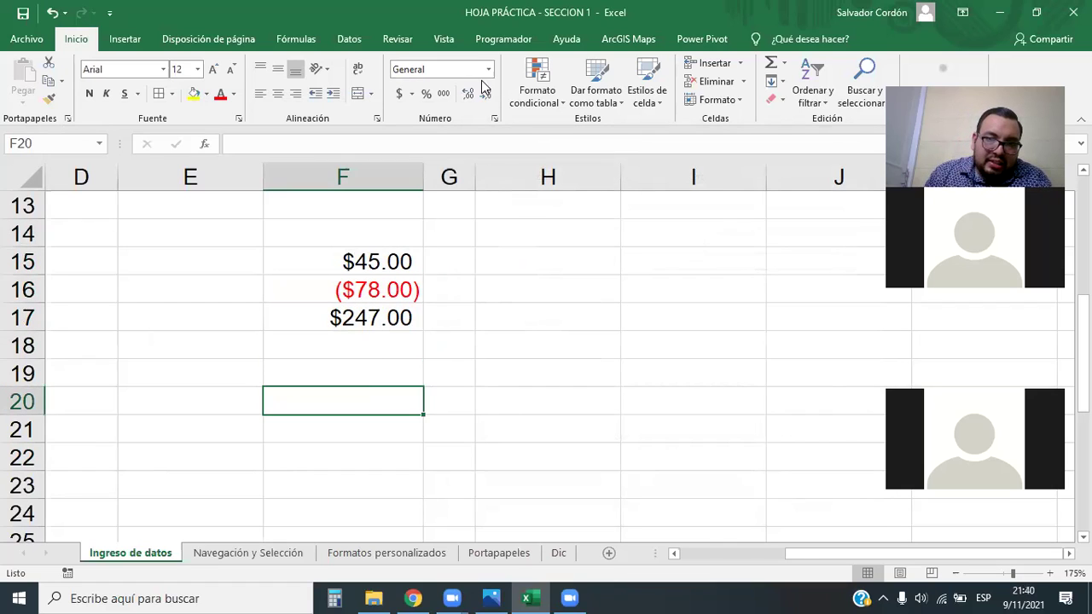
click(384, 290)
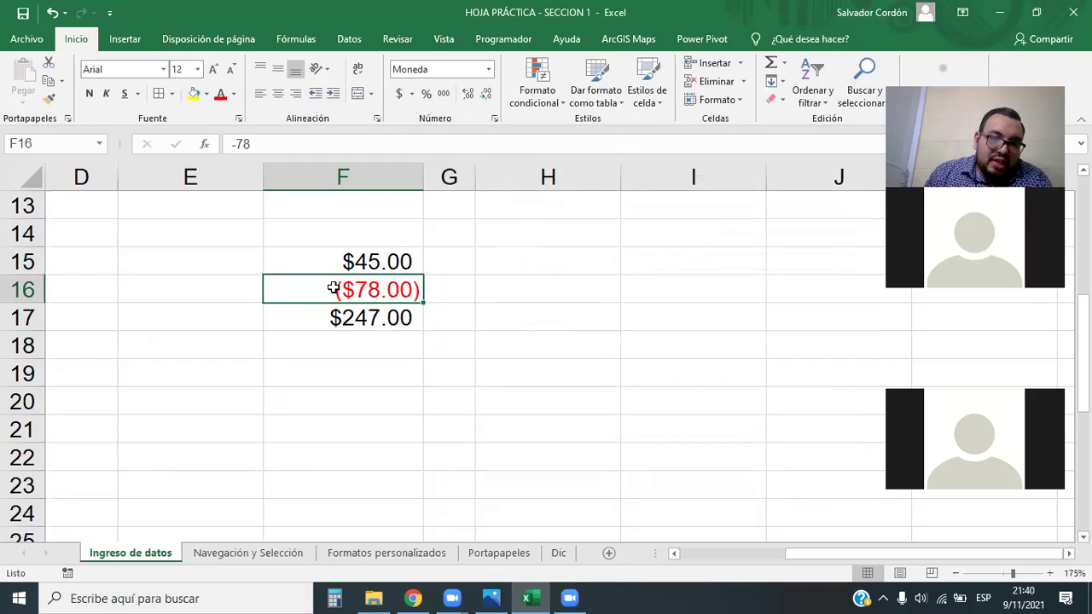
click(367, 397)
drag(383, 256, 384, 294)
click(405, 339)
click(390, 248)
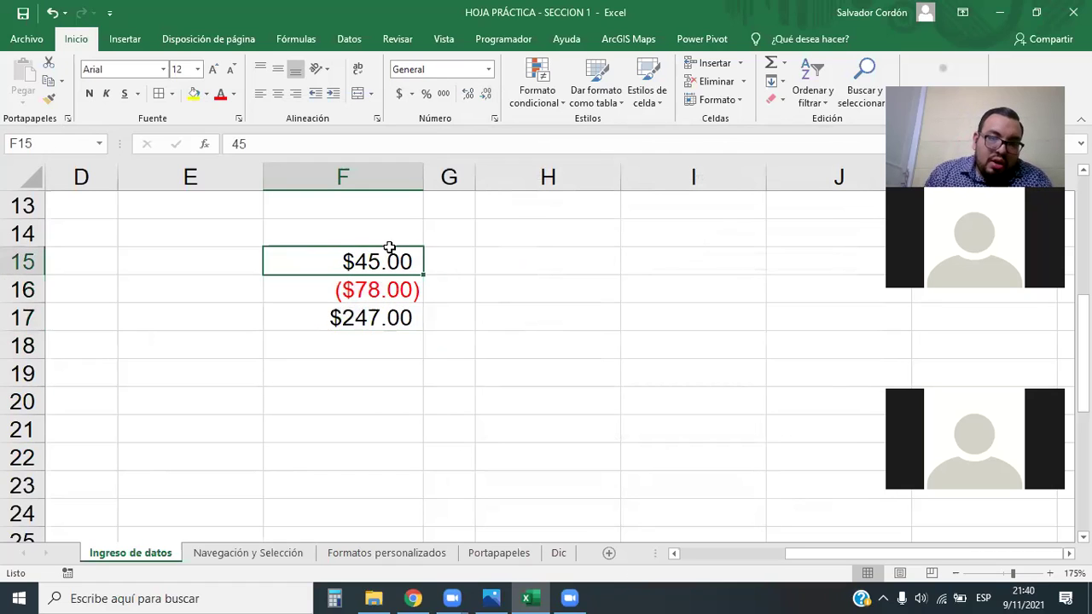
drag(390, 253, 388, 317)
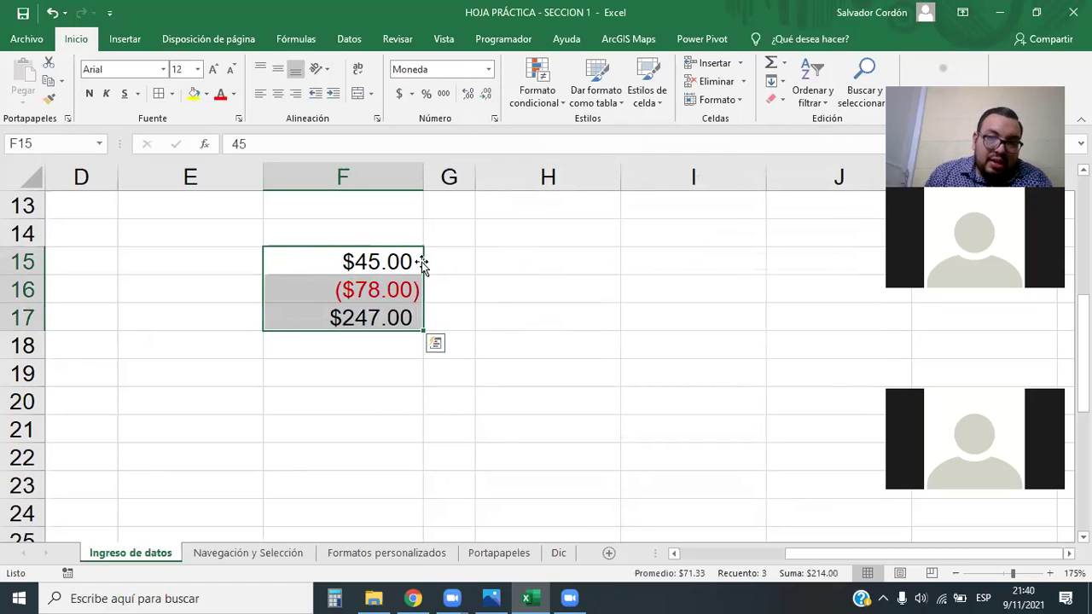
Apply Contabilidad format to F15:F17 and open Formato de celdas via Más formatos de número
click(485, 72)
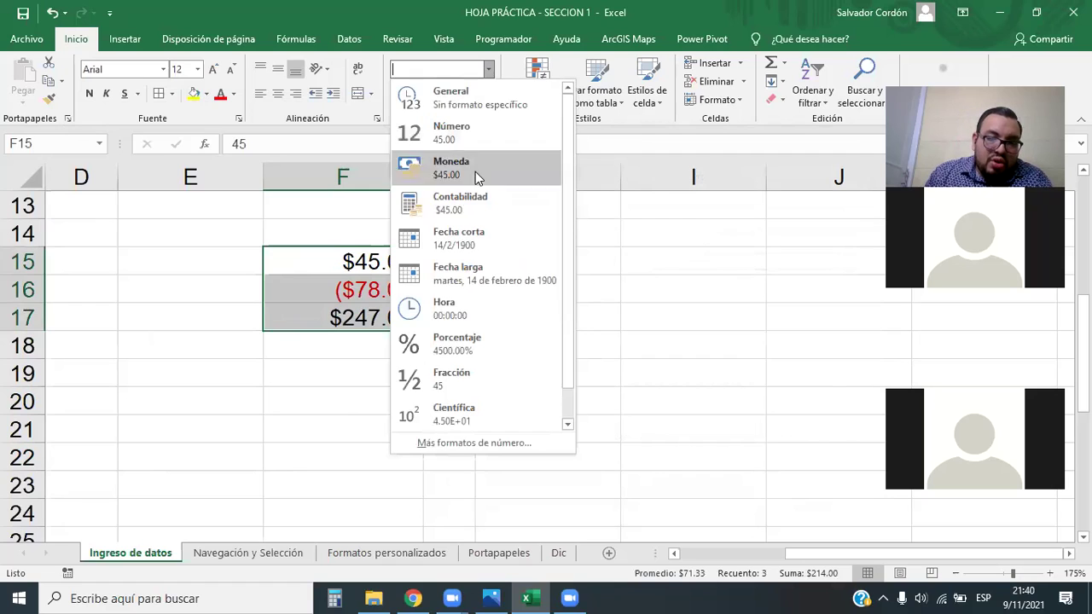
click(470, 214)
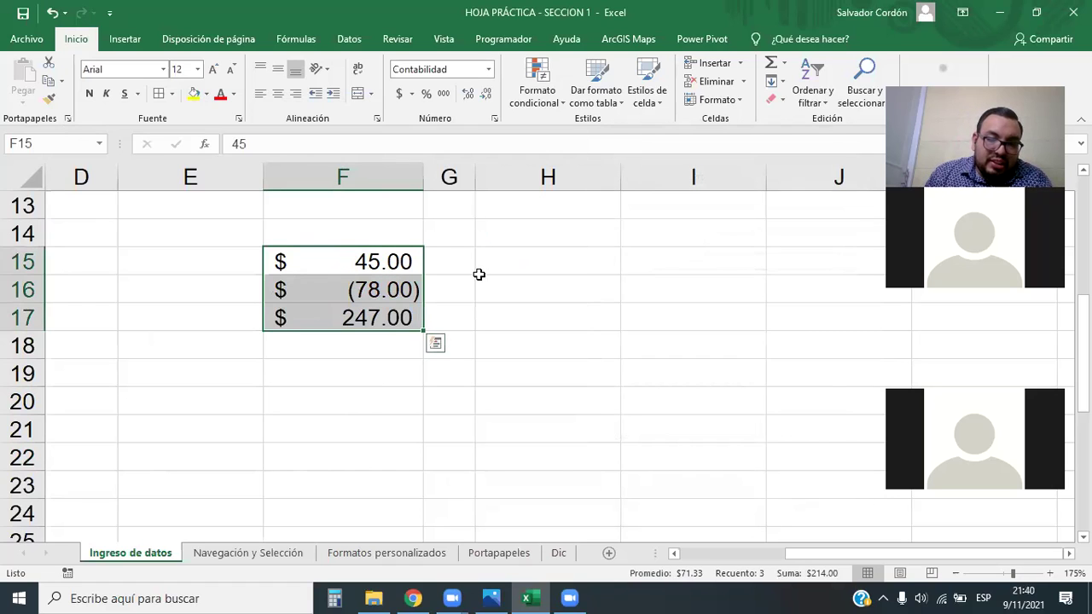
click(488, 71)
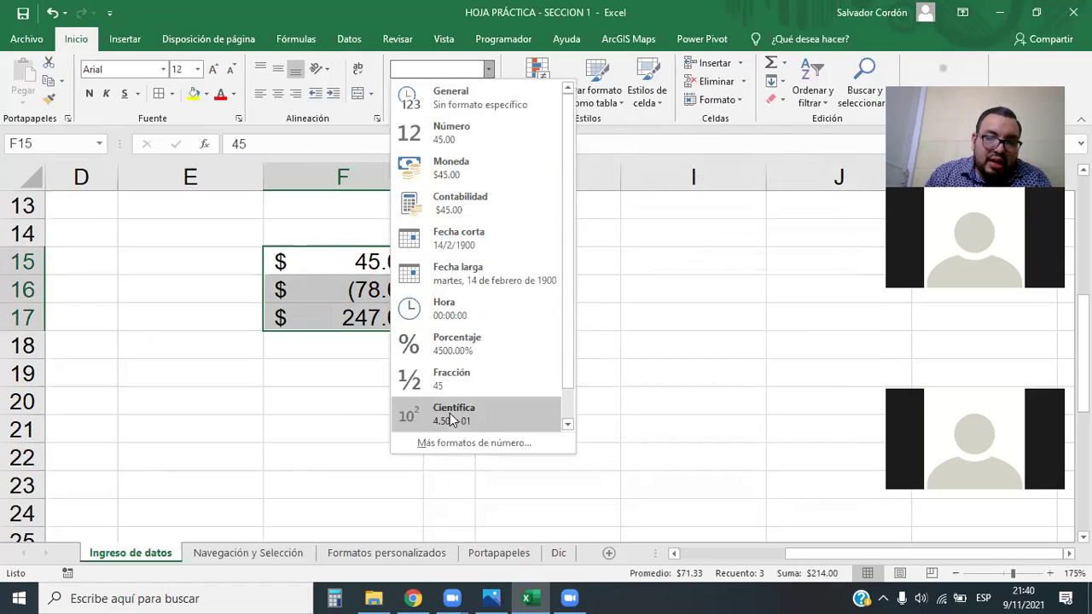
click(461, 443)
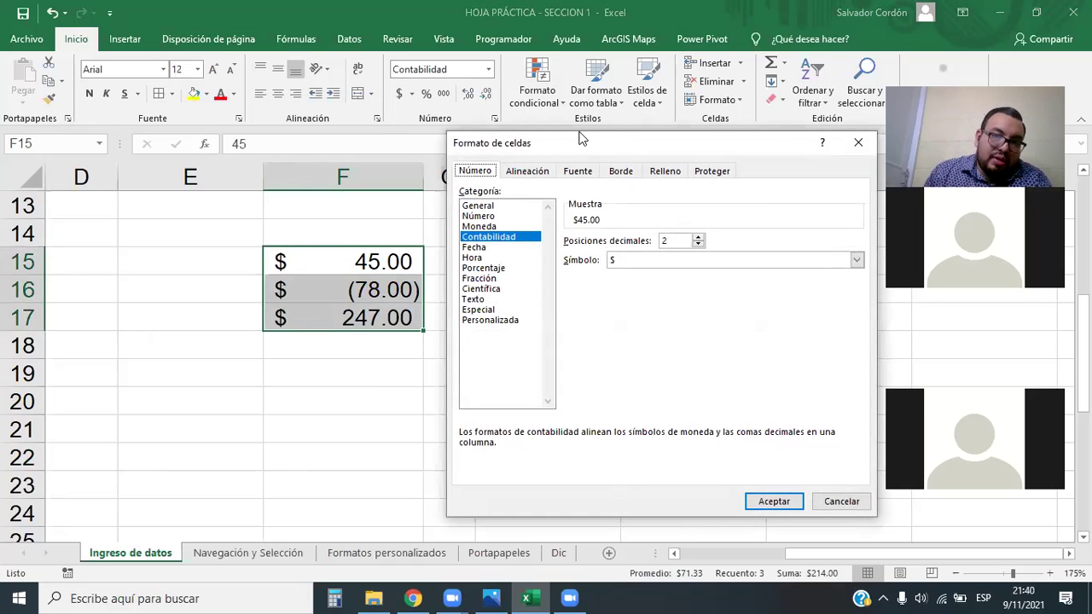
Choose the Personalizada code #,##0_);[Rojo](#,##0) in the Tipo list
drag(580, 145, 591, 103)
click(508, 278)
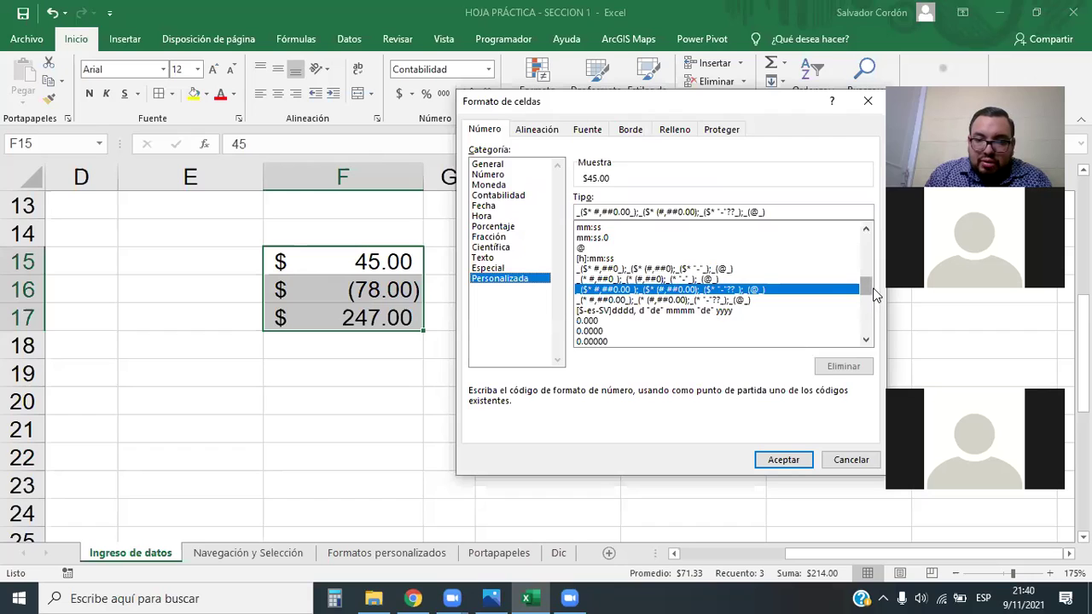
drag(865, 273, 865, 232)
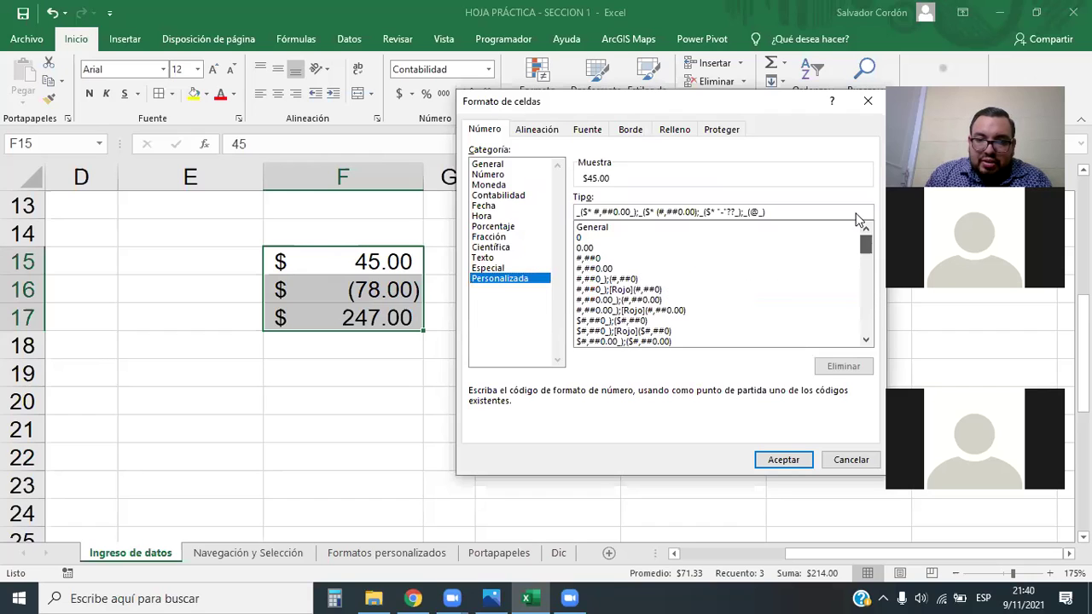
click(594, 290)
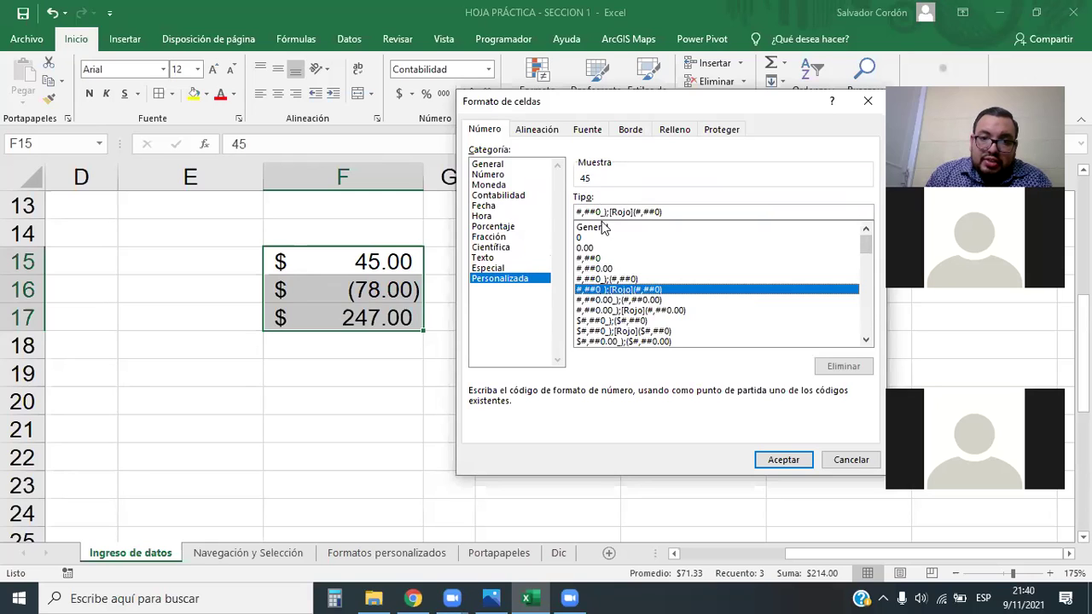
Highlight the positive #,##0_) and negative [Rojo](#,##0) sections of the code
drag(609, 211, 698, 212)
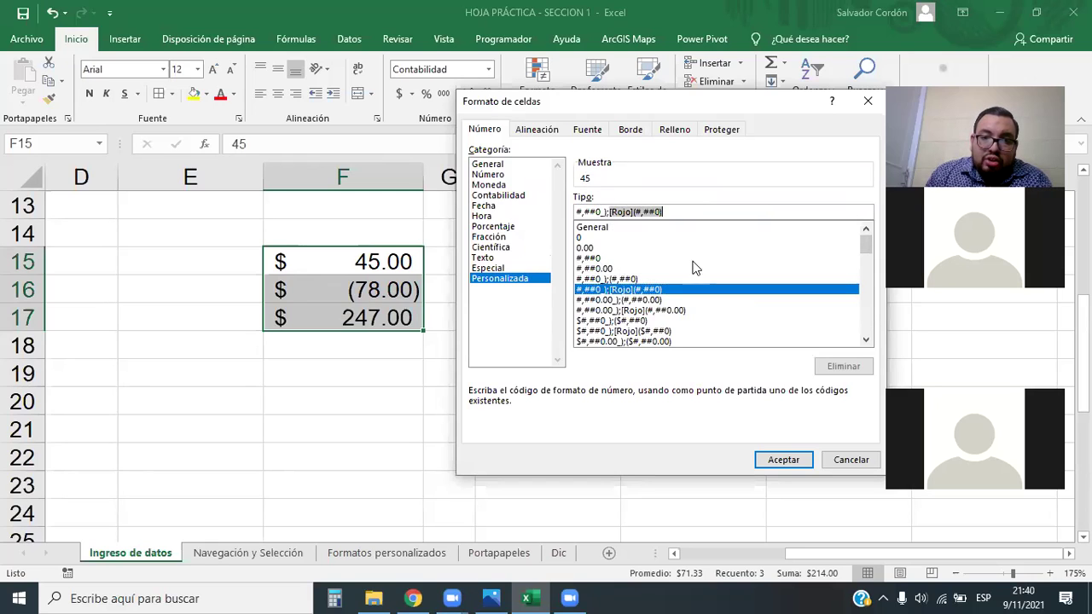
click(676, 215)
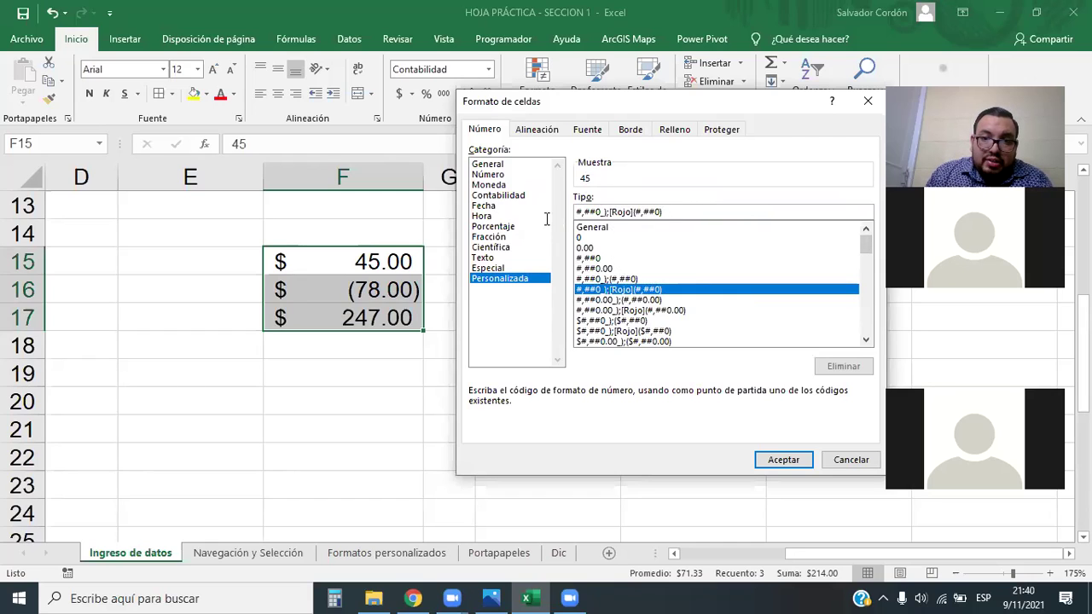
drag(608, 211, 572, 212)
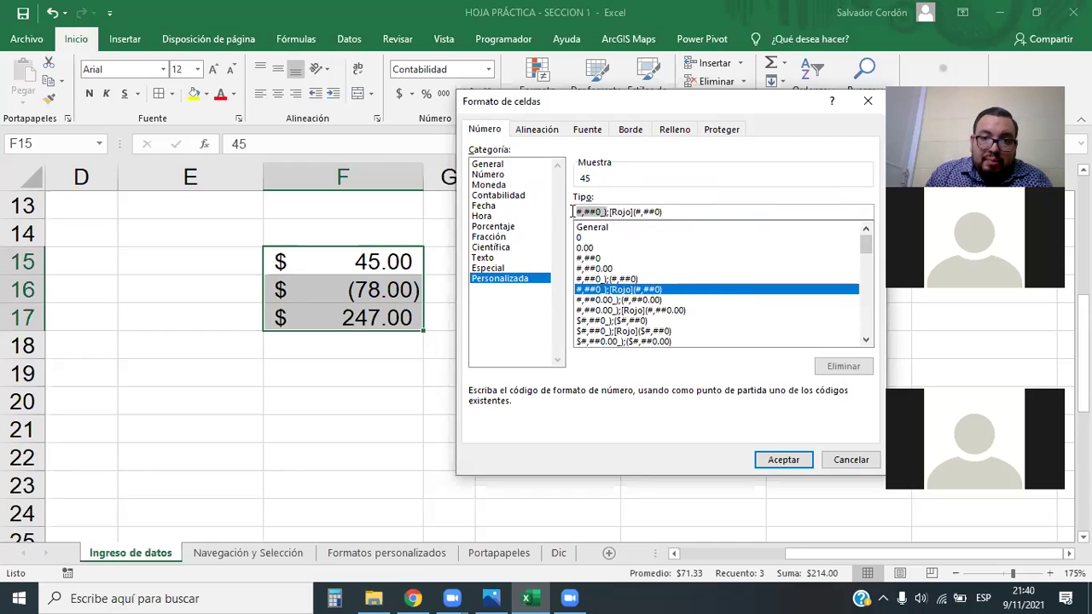
click(608, 212)
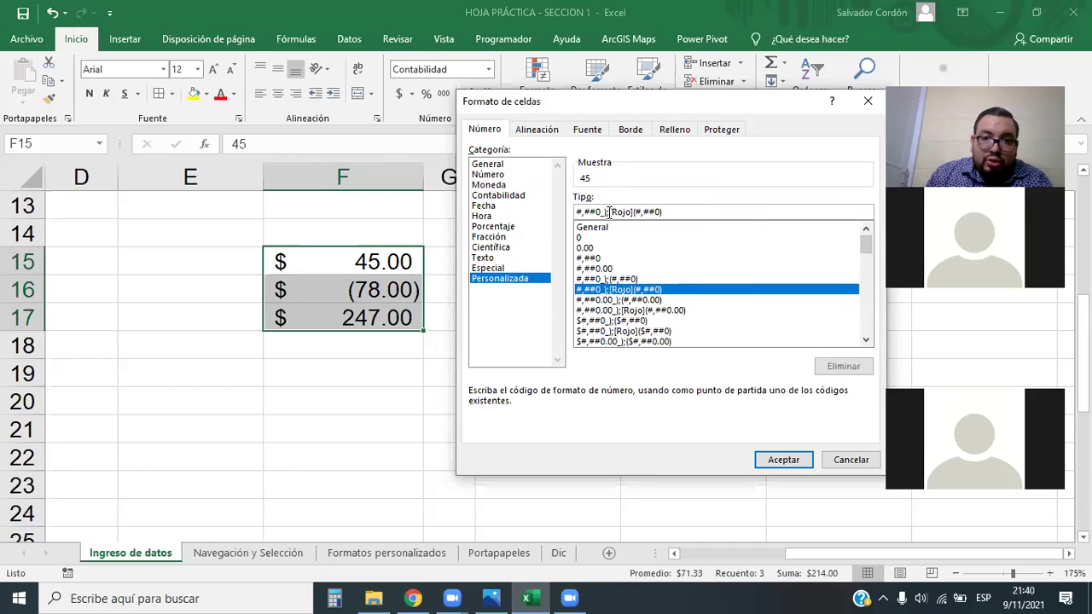
drag(610, 212, 674, 209)
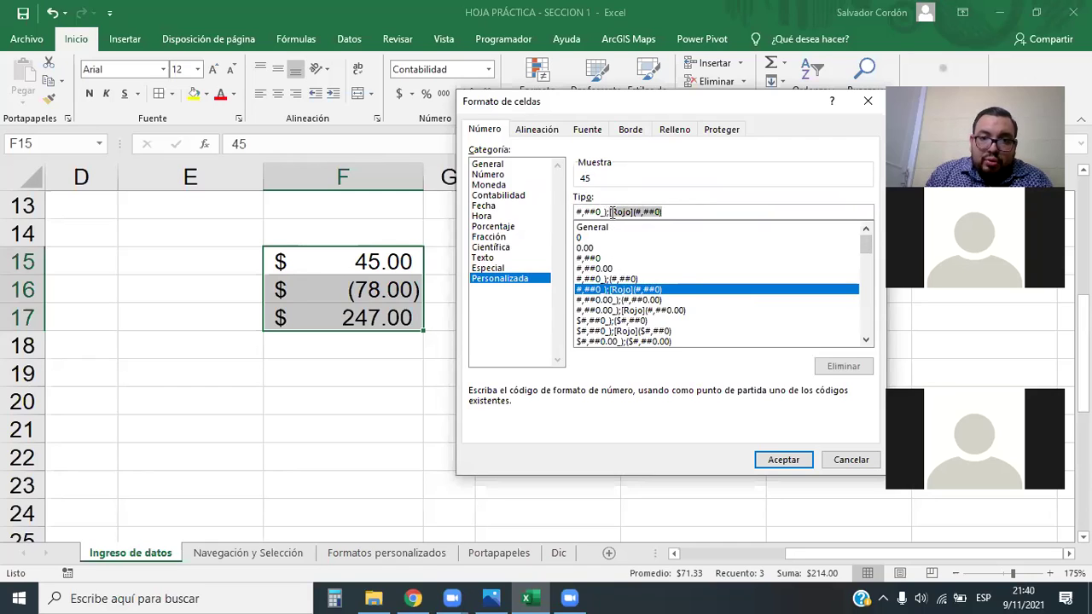
click(609, 212)
click(687, 213)
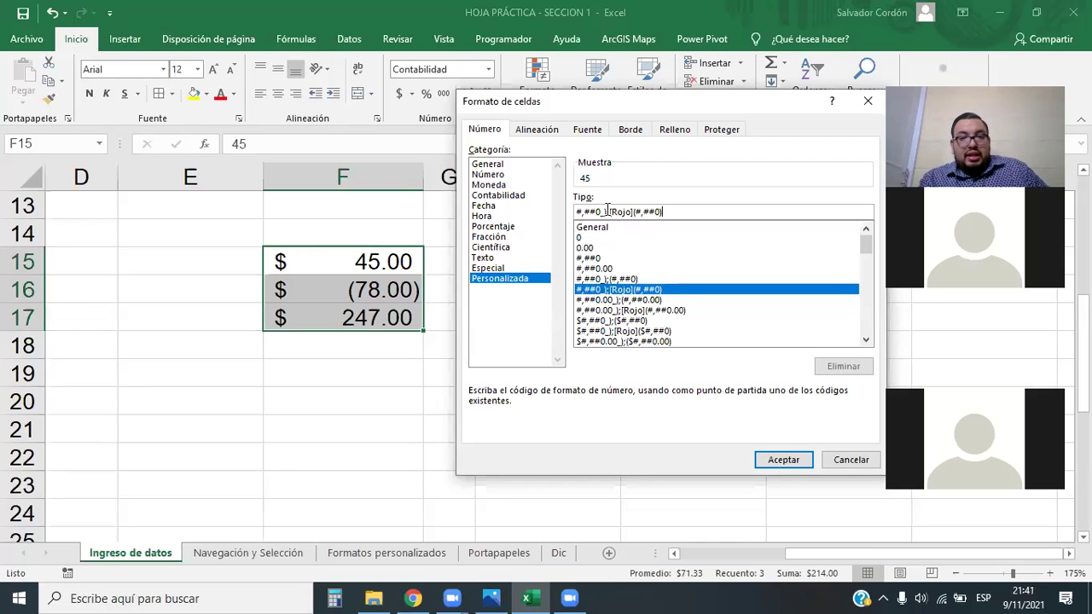
Switch to the custom code #,##0_);(#,##0), previewing 45, and position the cursor before the semicolon
drag(607, 210, 563, 211)
click(586, 238)
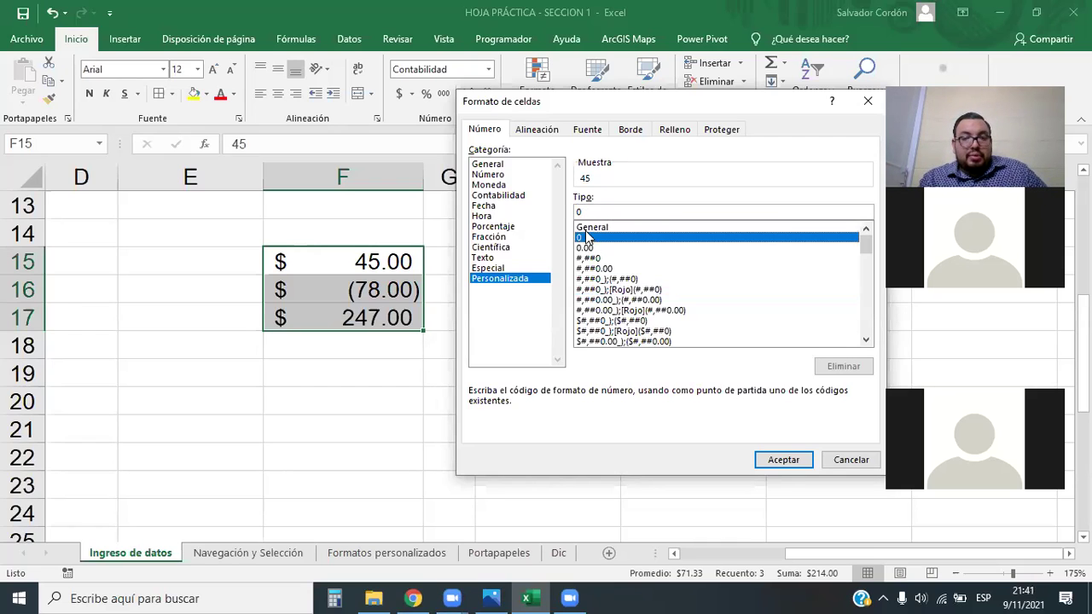
click(611, 280)
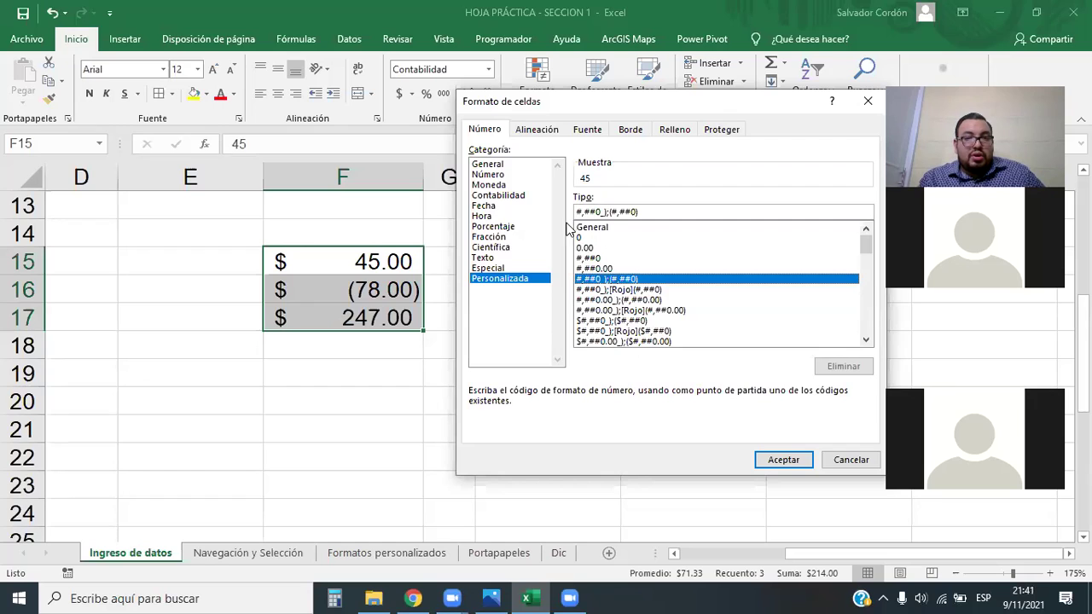
drag(608, 213, 572, 213)
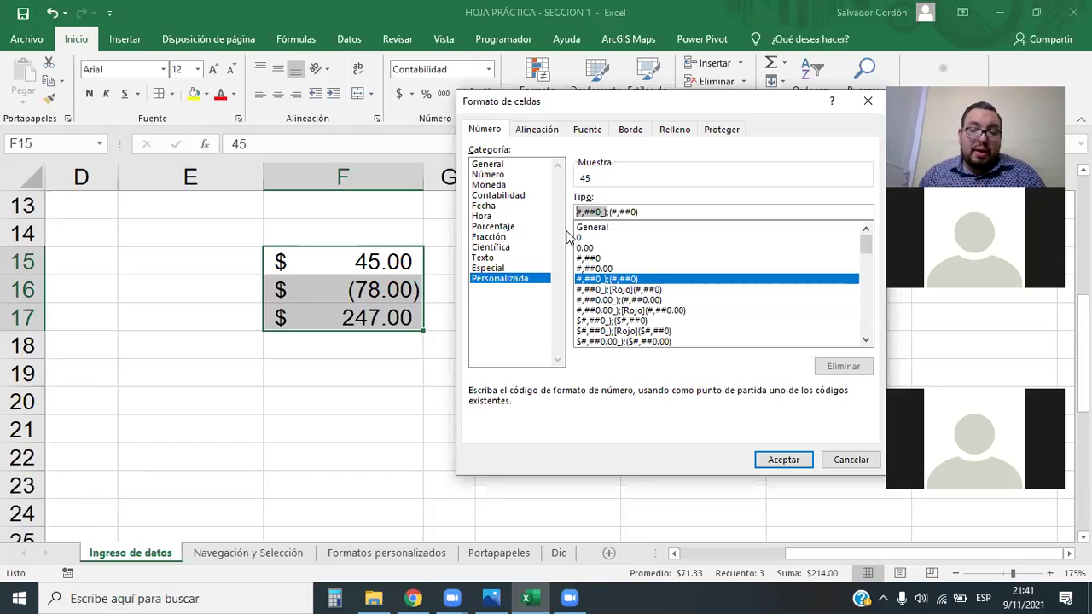
click(641, 213)
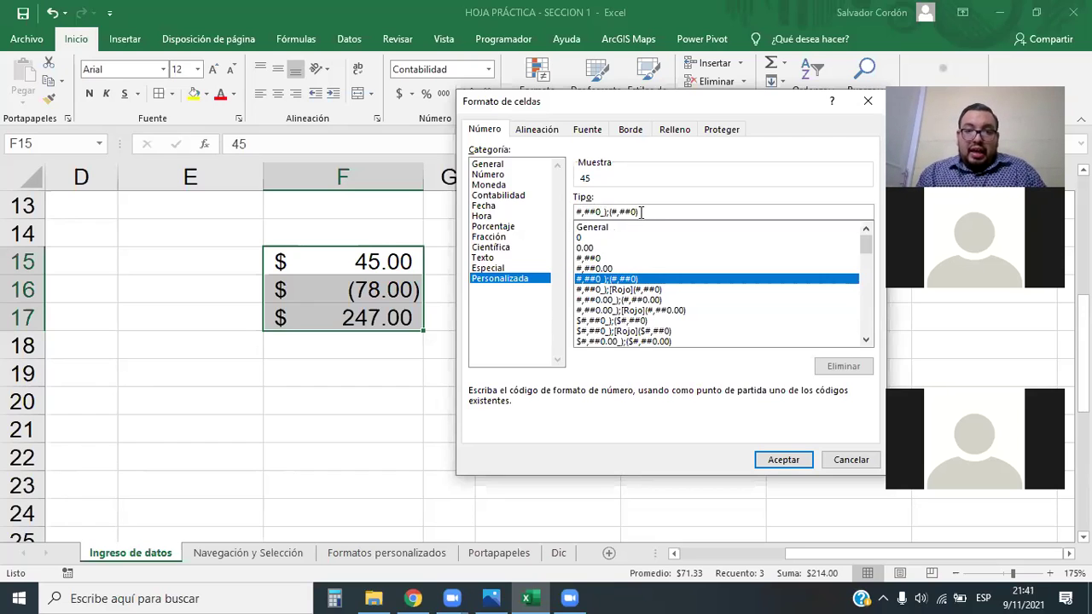
key(Left)
key(Left)
key(Left)
key(Left)
key(Left)
key(Left)
key(Left)
key(Left)
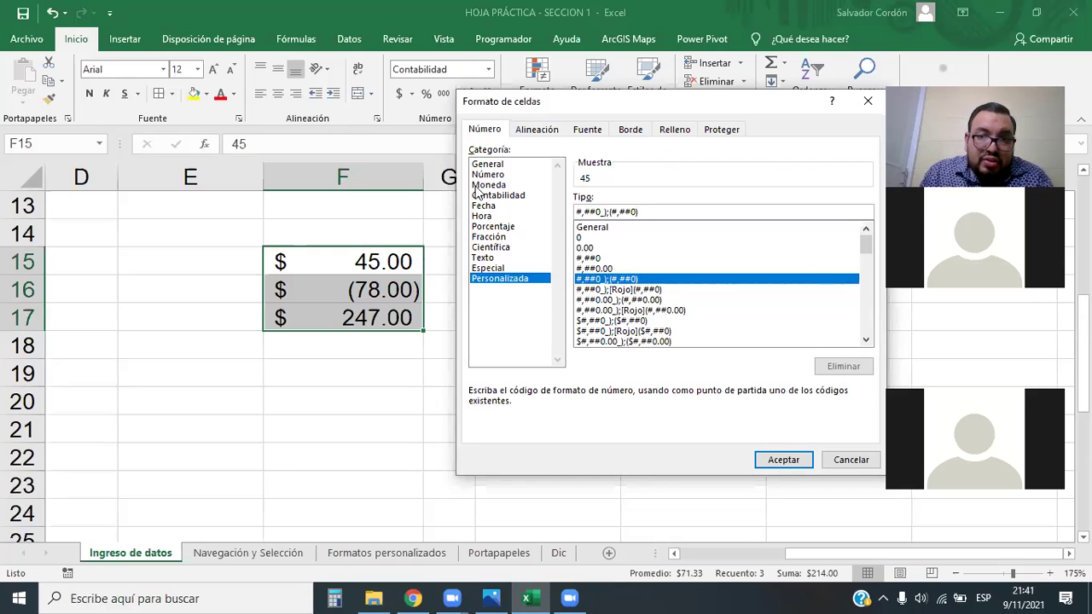
click(682, 77)
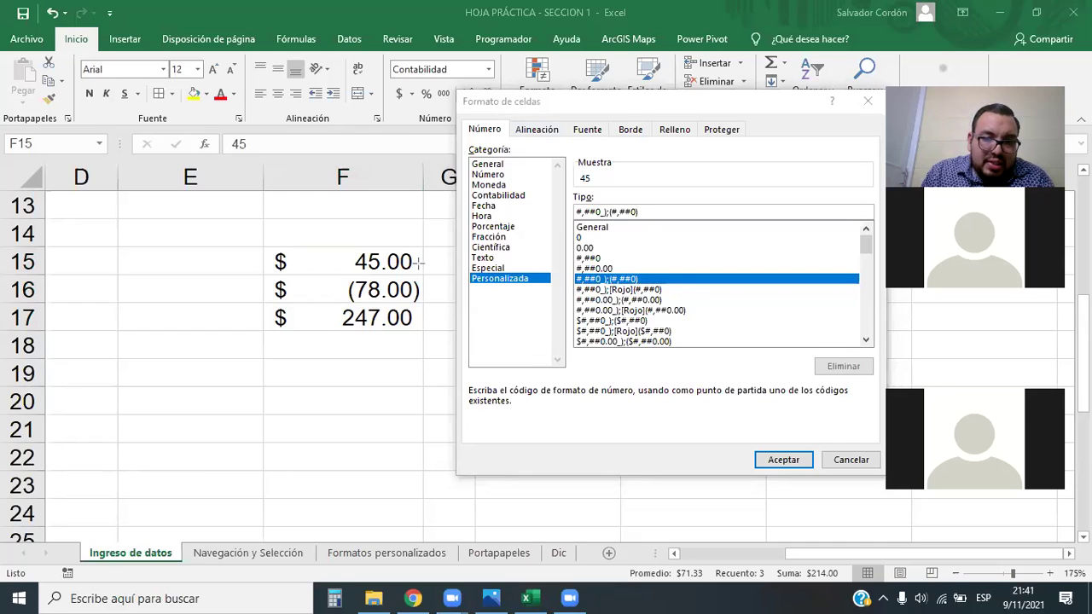
drag(413, 244, 424, 275)
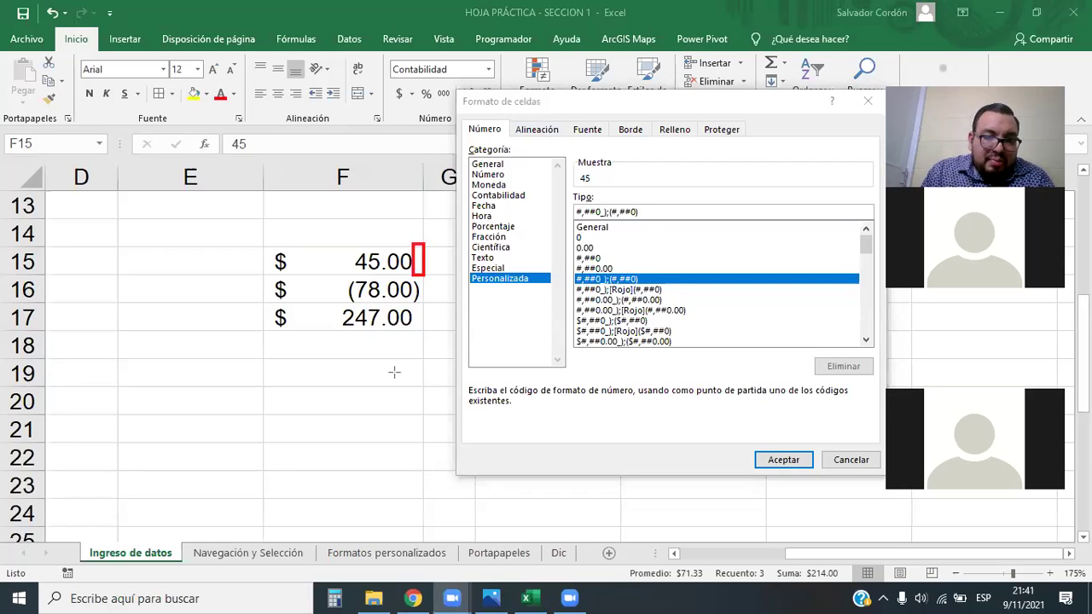
click(418, 265)
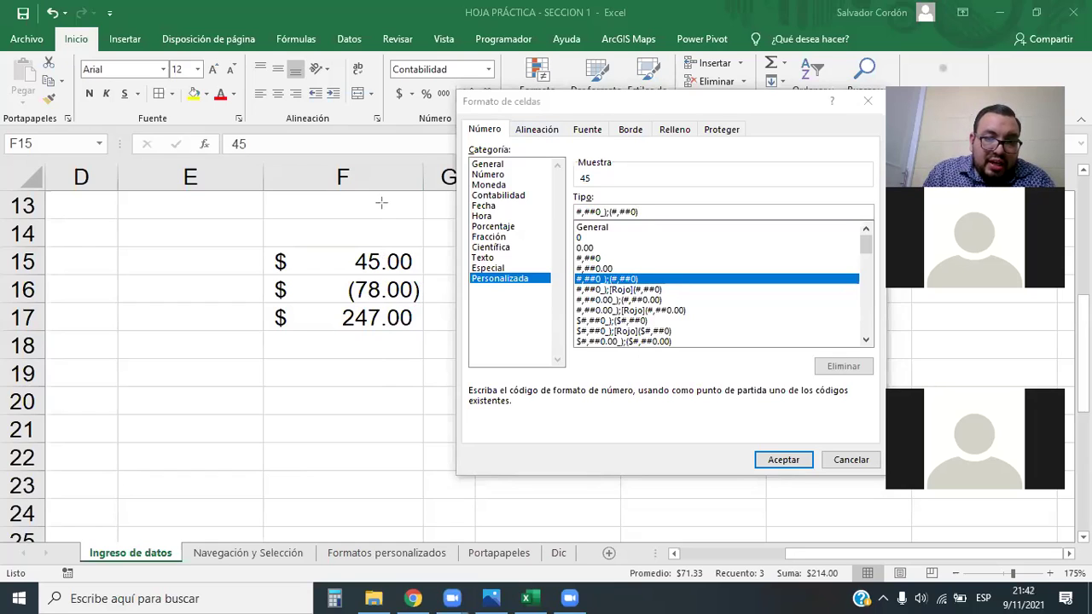
drag(374, 196, 374, 367)
mouse_move(362, 203)
mouse_down()
mouse_move(361, 375)
mouse_move(362, 362)
mouse_up()
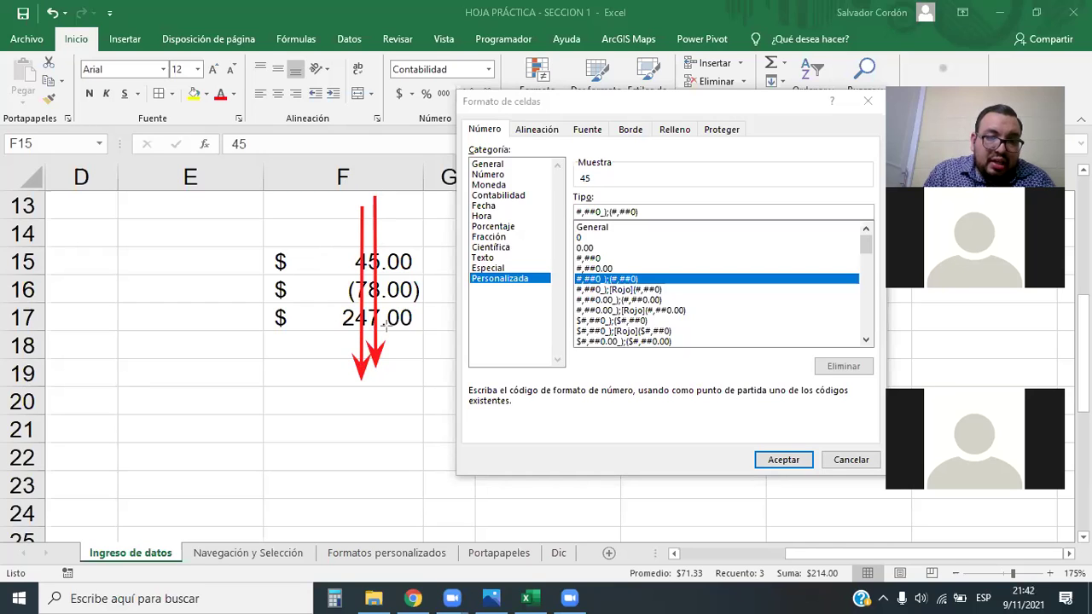
drag(389, 204, 389, 389)
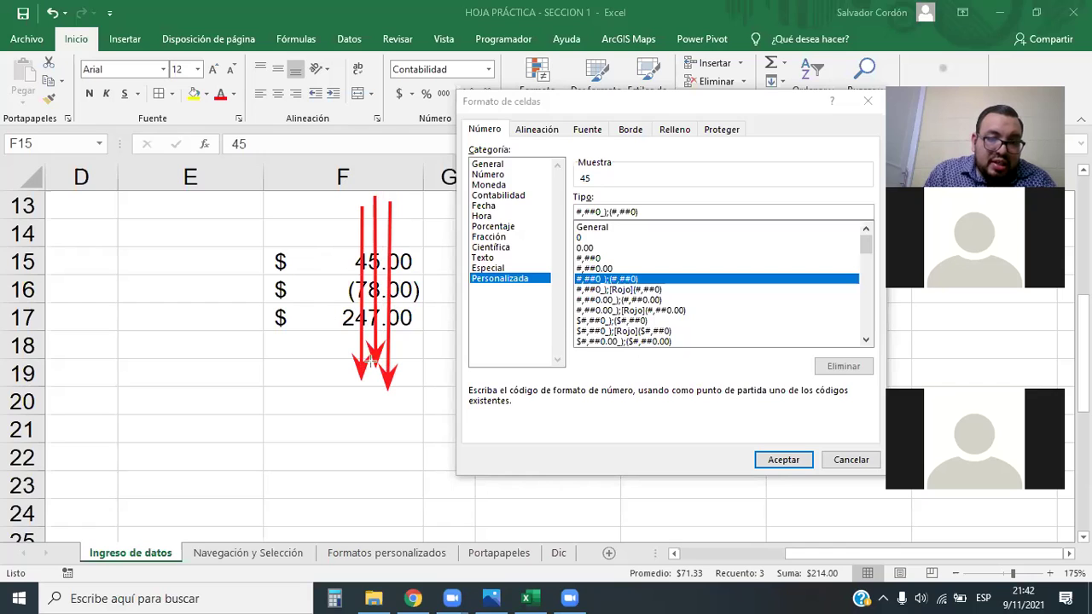
mouse_move(373, 360)
mouse_down()
mouse_move(409, 263)
mouse_move(348, 282)
mouse_up()
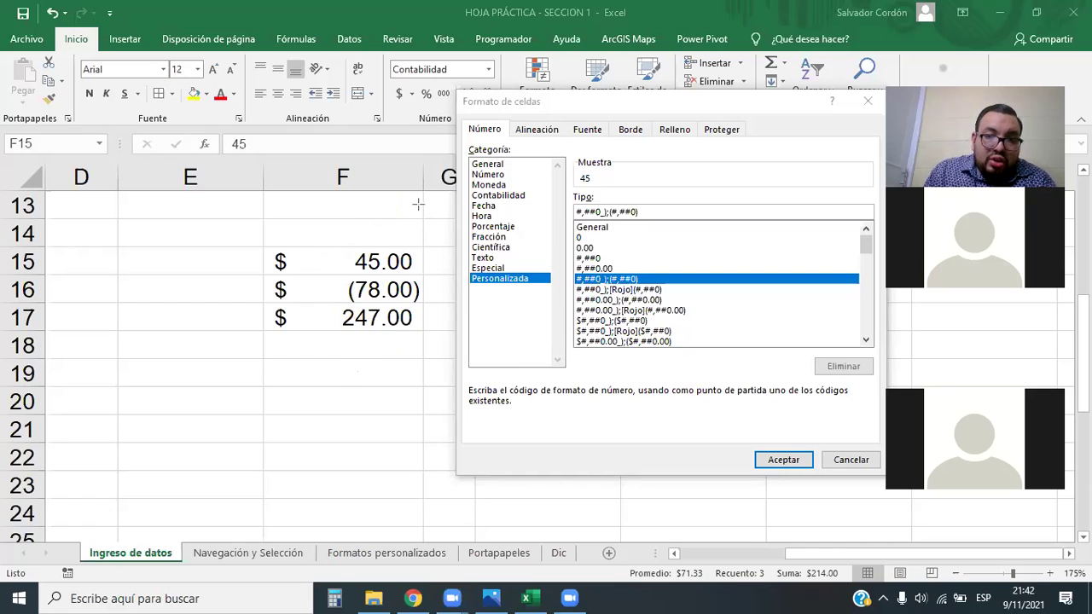
mouse_move(414, 196)
mouse_down()
mouse_move(426, 317)
mouse_move(419, 374)
mouse_move(417, 280)
mouse_up()
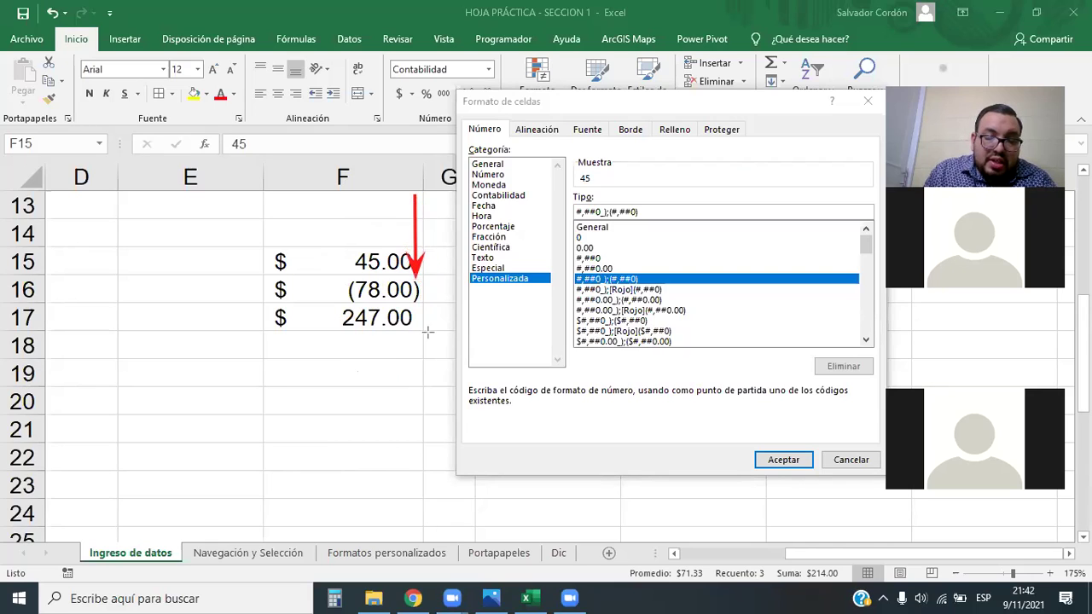
key(e)
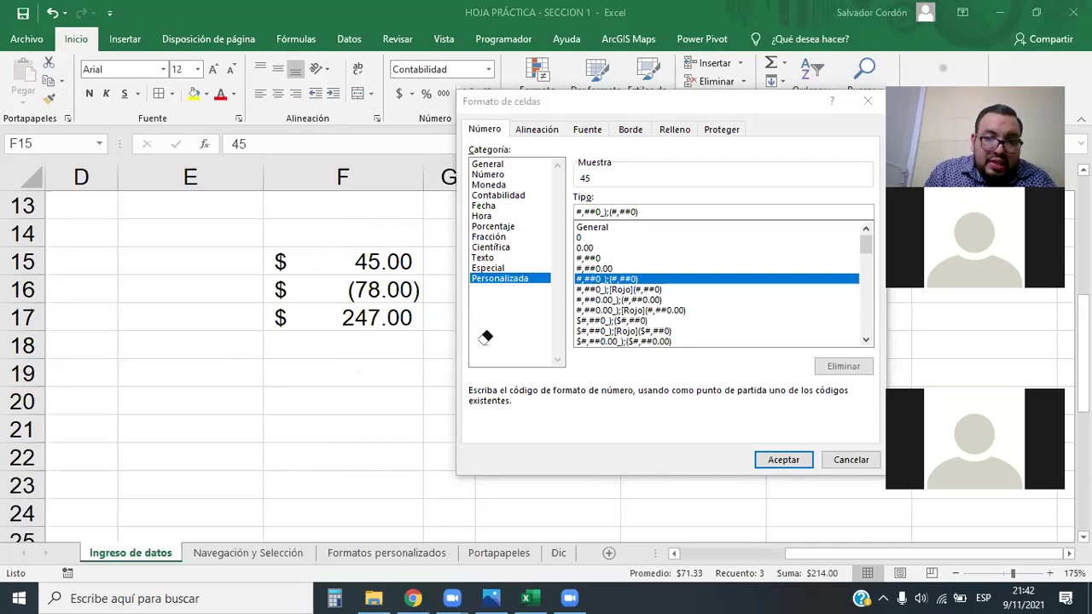
key(Escape)
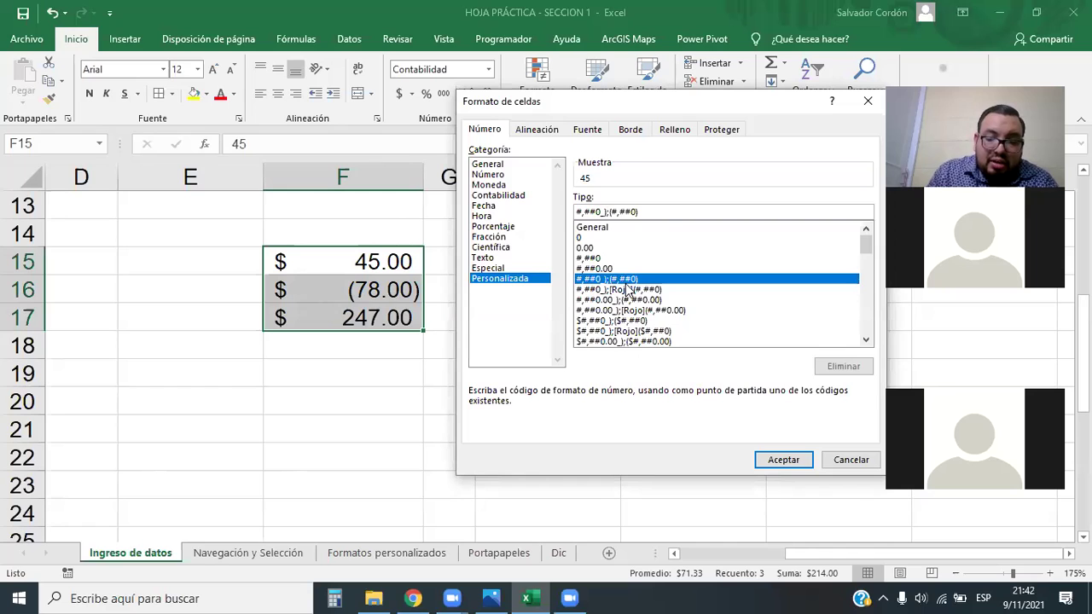
key(BackSpace)
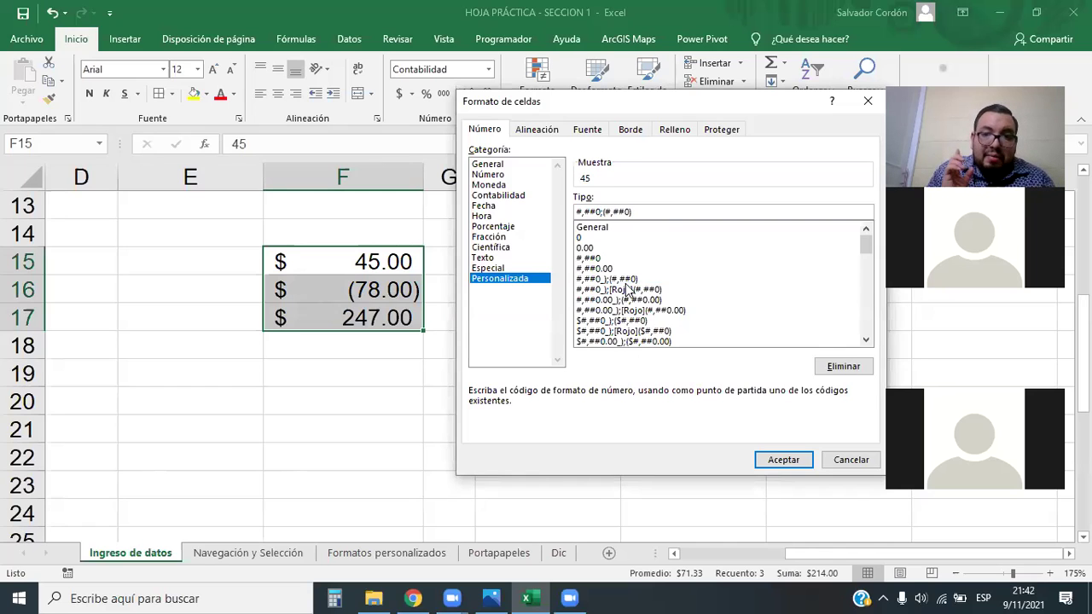
text())
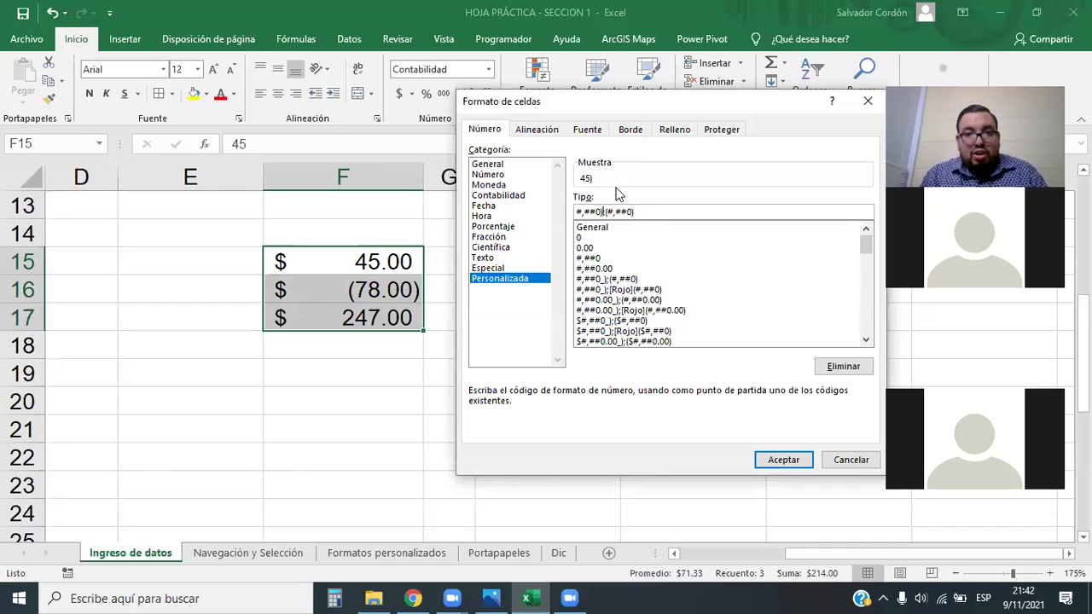
key(BackSpace)
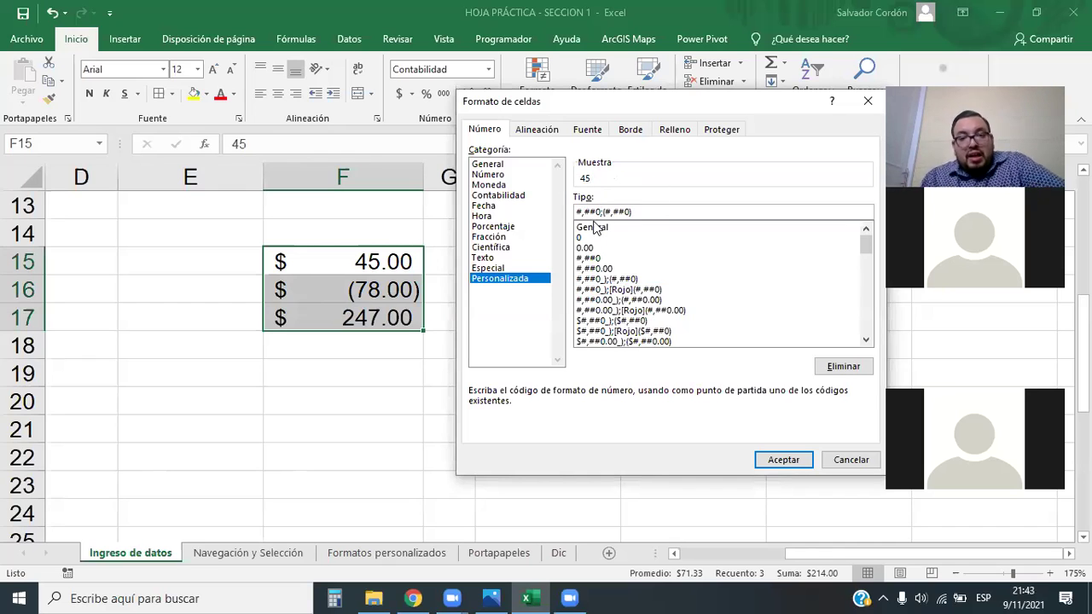
click(799, 462)
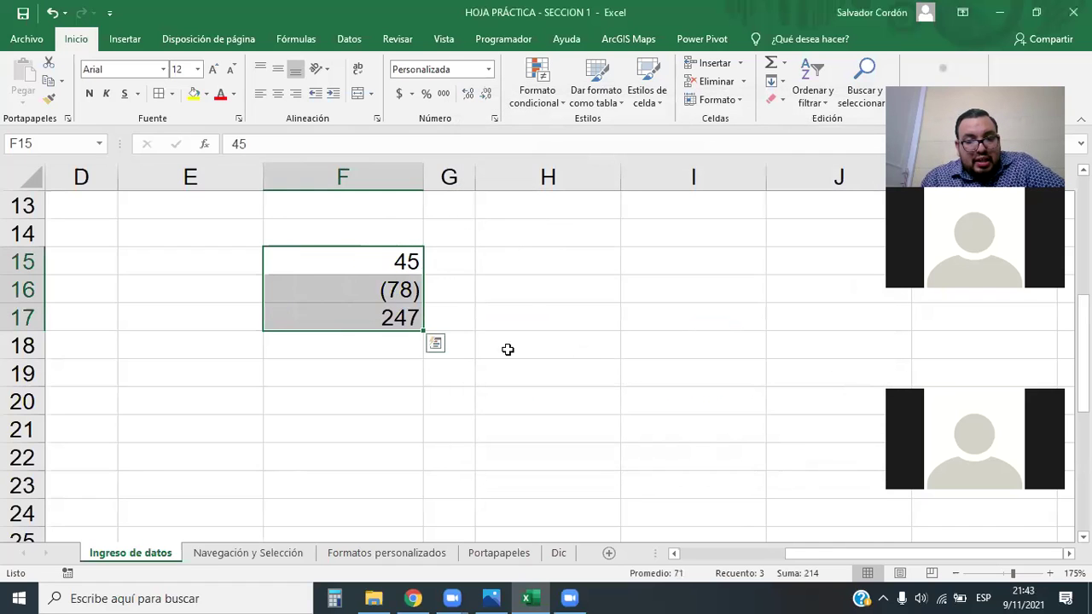
click(524, 314)
click(409, 287)
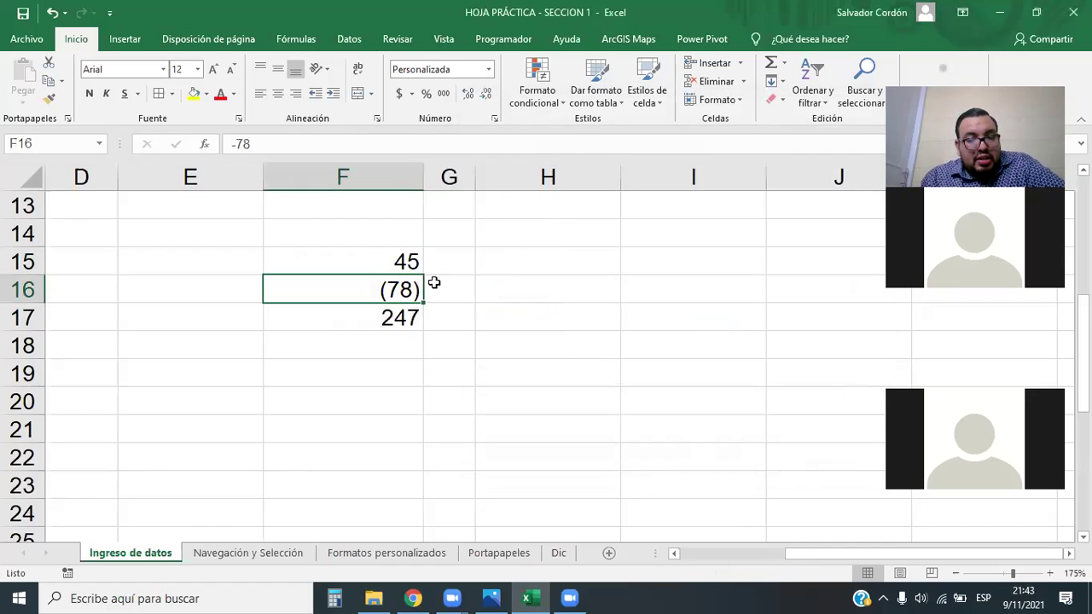
click(512, 308)
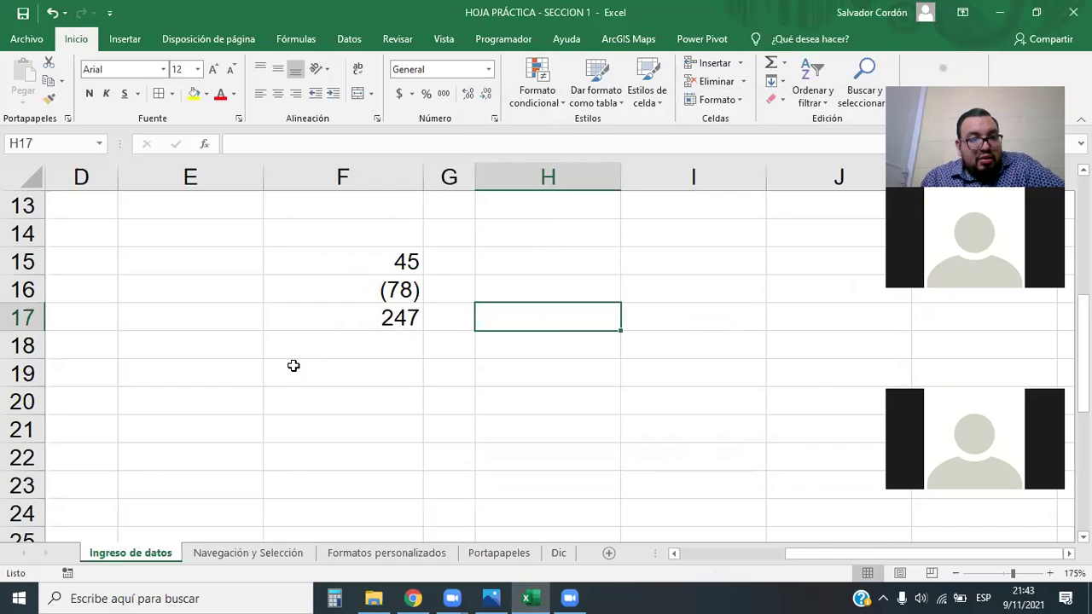
drag(412, 198, 401, 368)
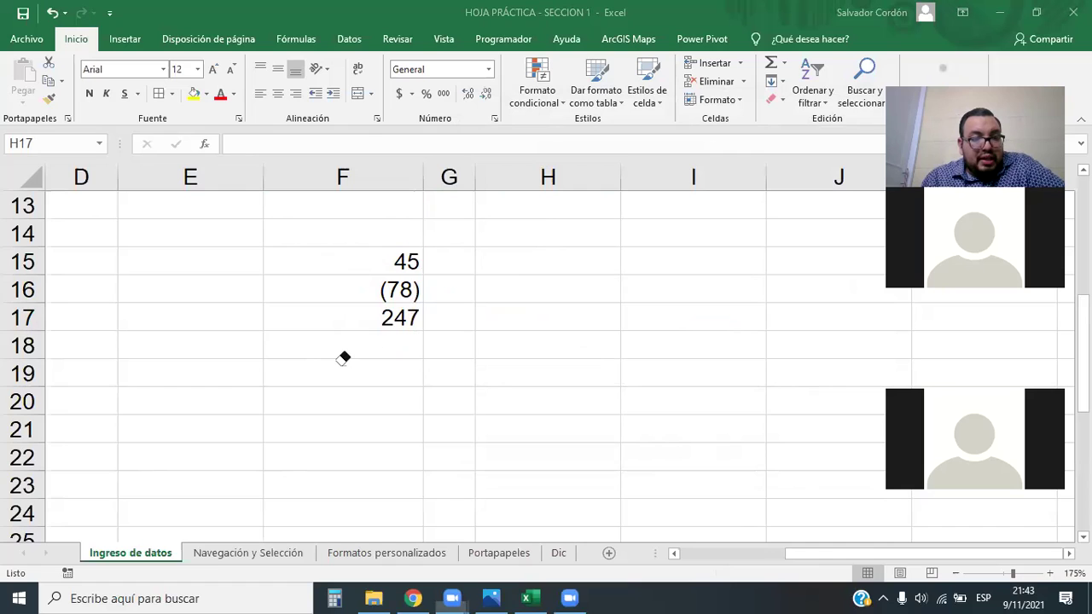
click(488, 69)
Give H17 the custom code $#,##0_);[Rojo]($#,##0), then select F15:F17
click(474, 443)
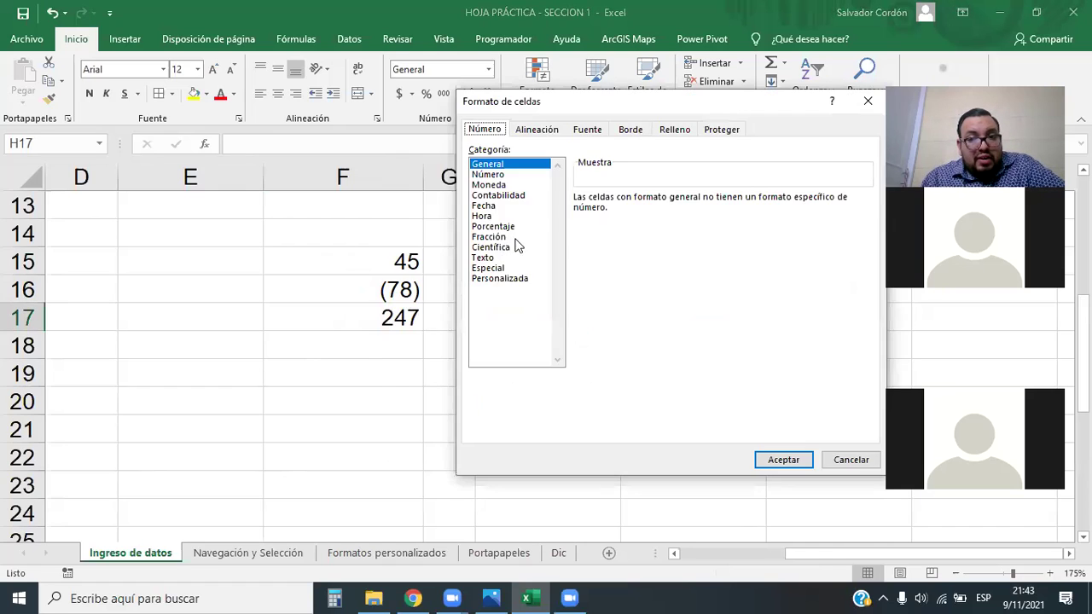
click(500, 278)
click(627, 300)
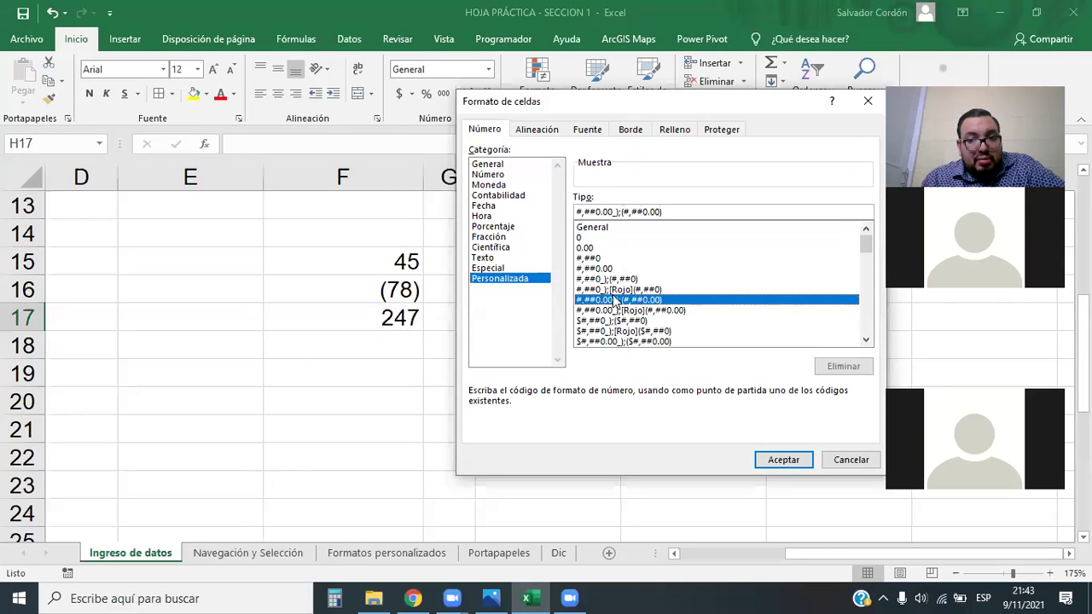
click(613, 290)
click(600, 213)
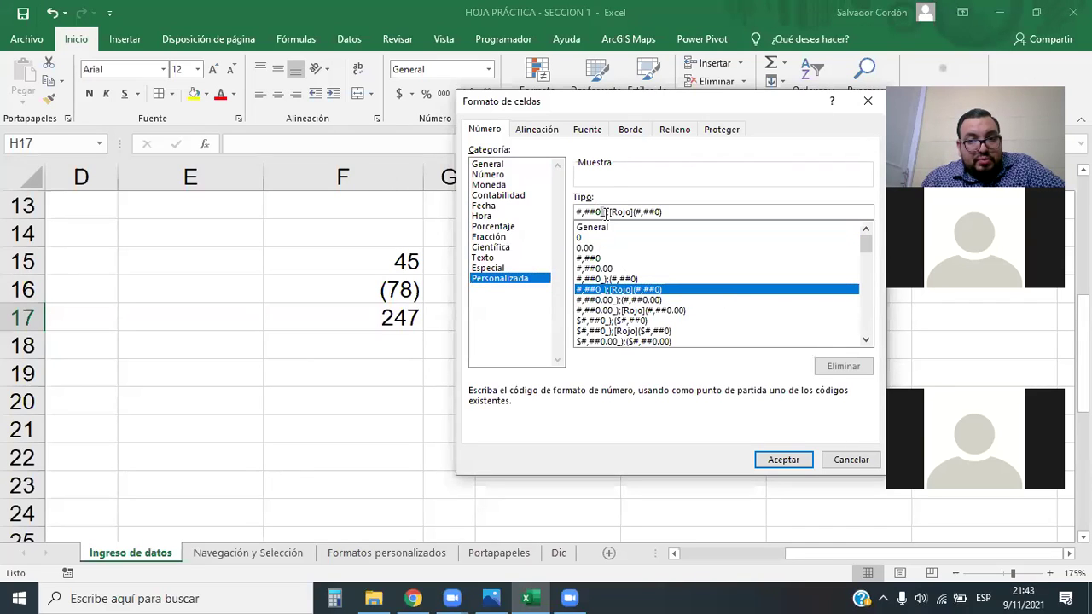
click(697, 217)
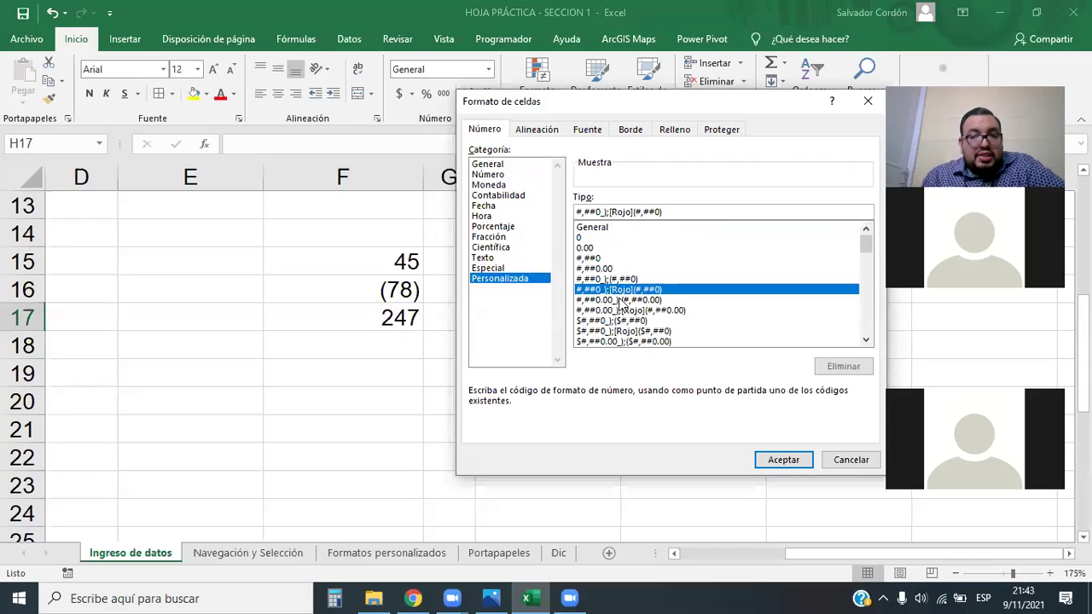
scroll(664, 275, down, 1)
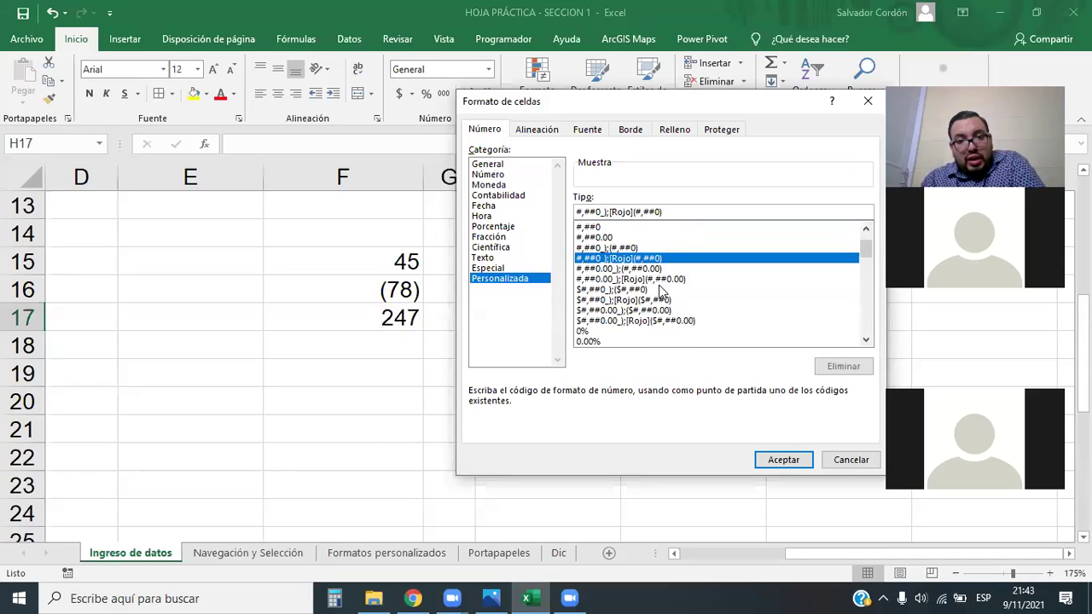
click(621, 300)
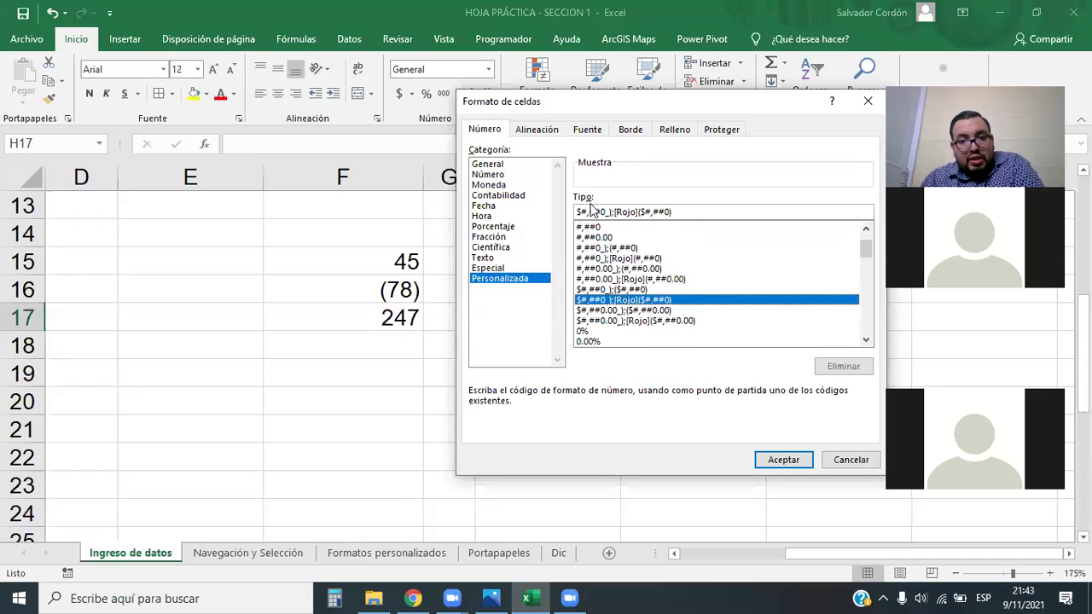
click(783, 460)
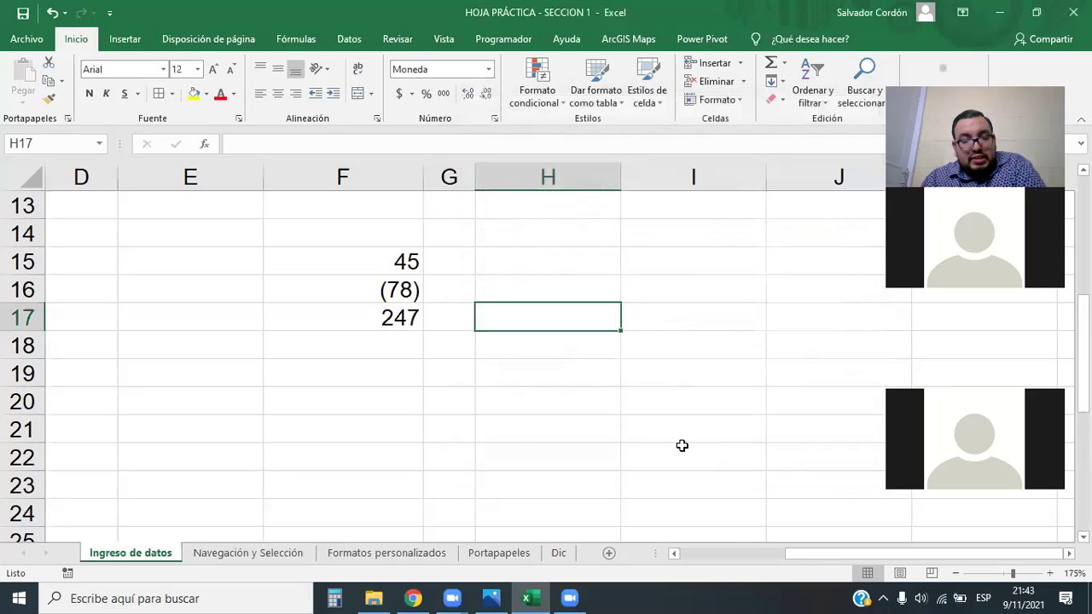
drag(392, 259, 392, 319)
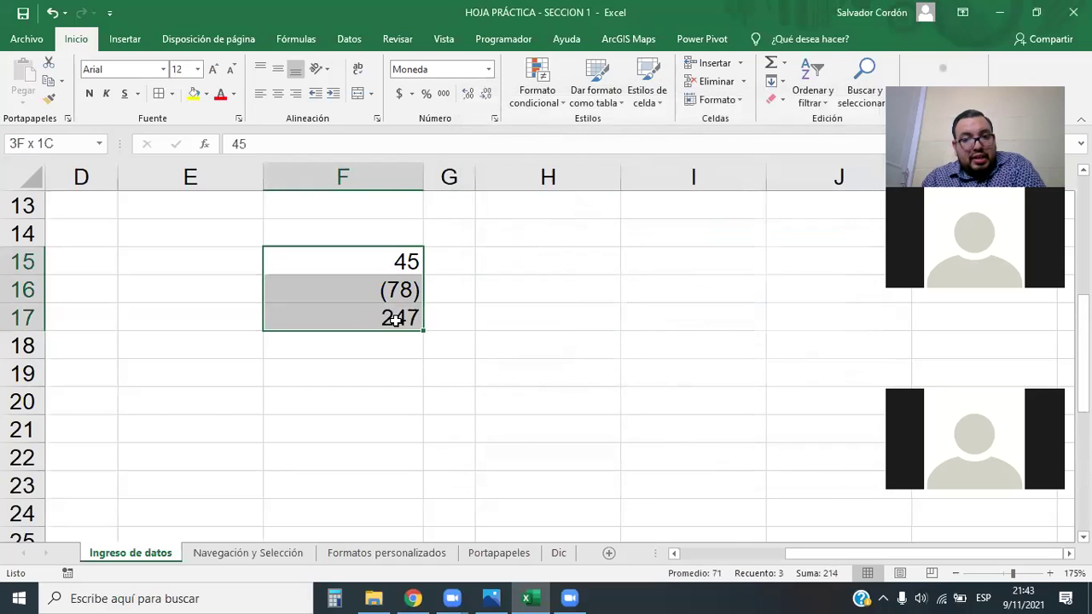
Apply $#,##0_);[Rojo]($#,##0) to F15:F17, giving $45, a red ($78) and $247
click(488, 69)
click(512, 444)
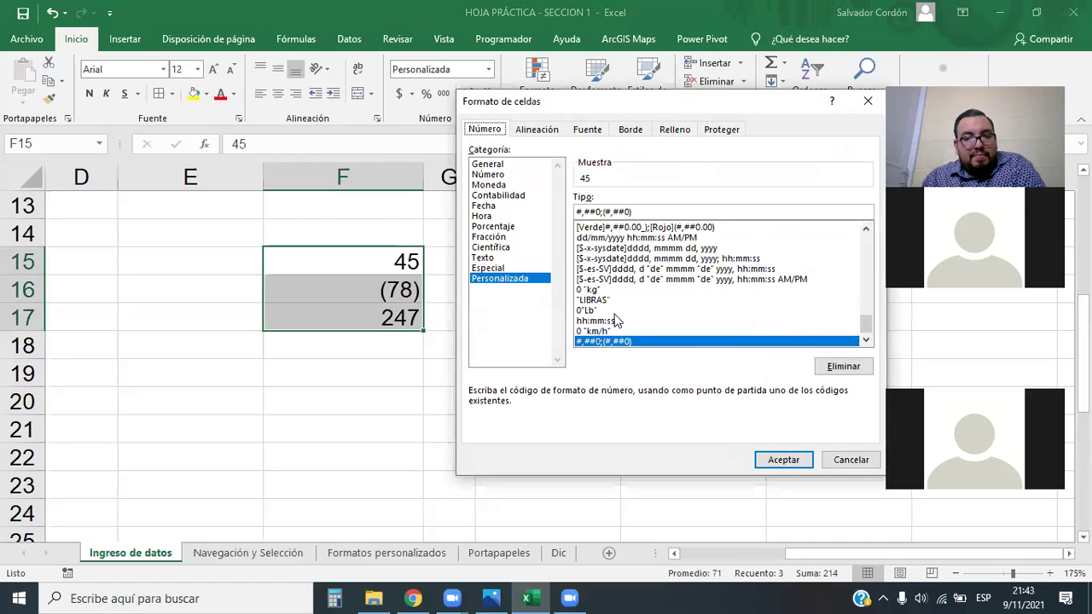
scroll(617, 317, up, 10)
scroll(697, 318, down, 2)
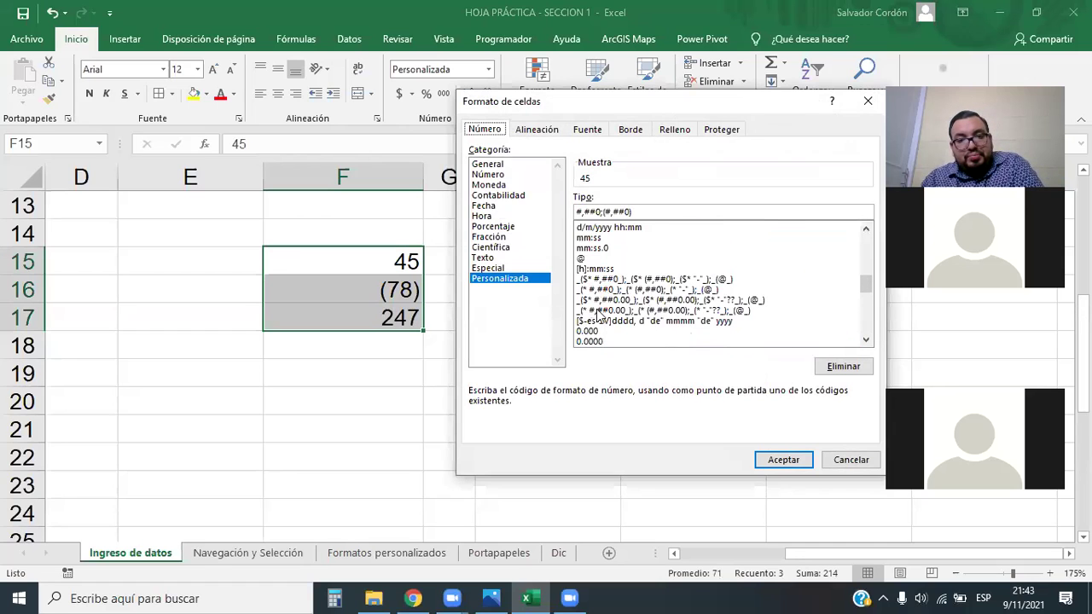
scroll(628, 295, up, 4)
scroll(603, 272, up, 4)
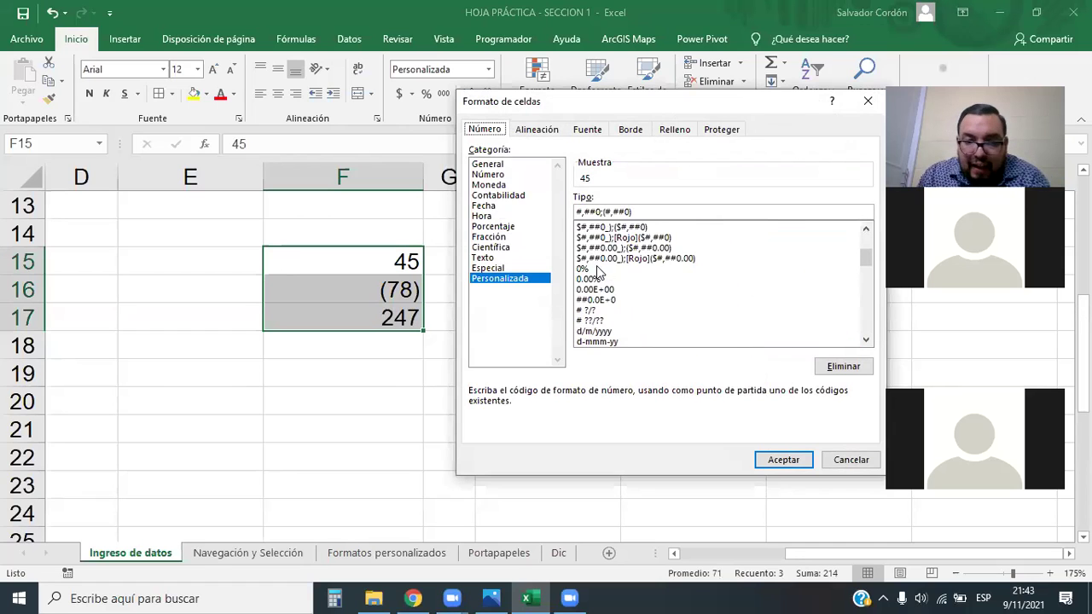
click(614, 301)
click(776, 461)
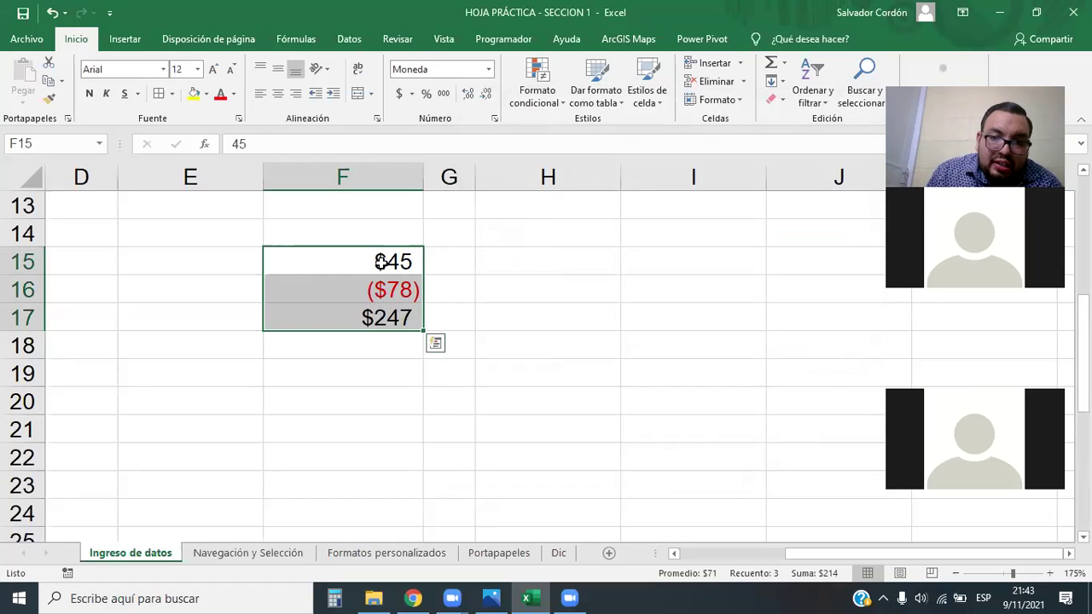
Edit the custom code to $#,##0_);[Rojo]$(#,##0) so F16 reads a red $(78)
click(489, 69)
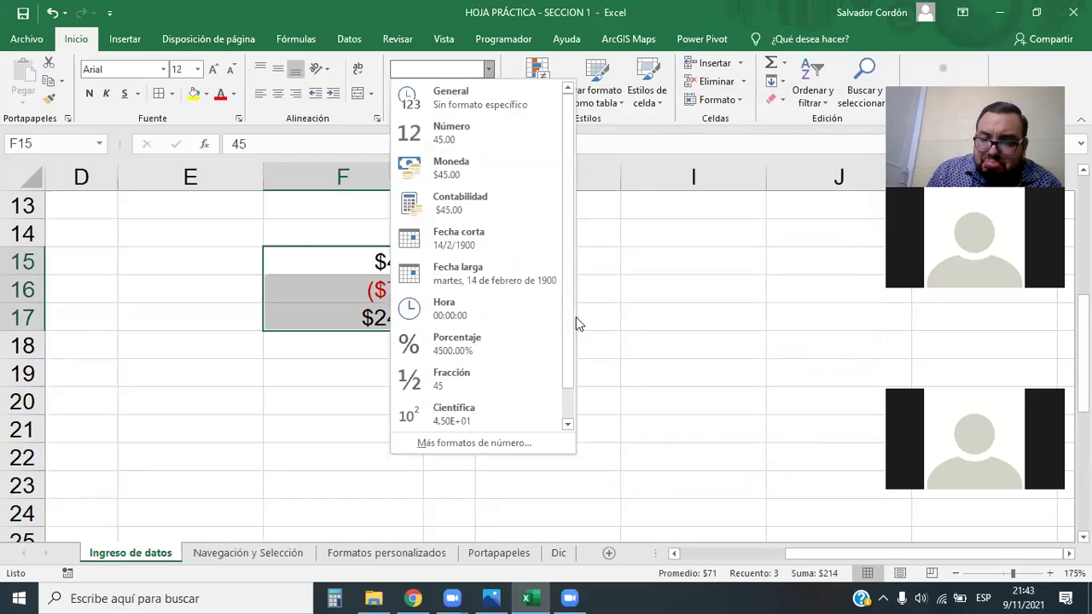
click(491, 445)
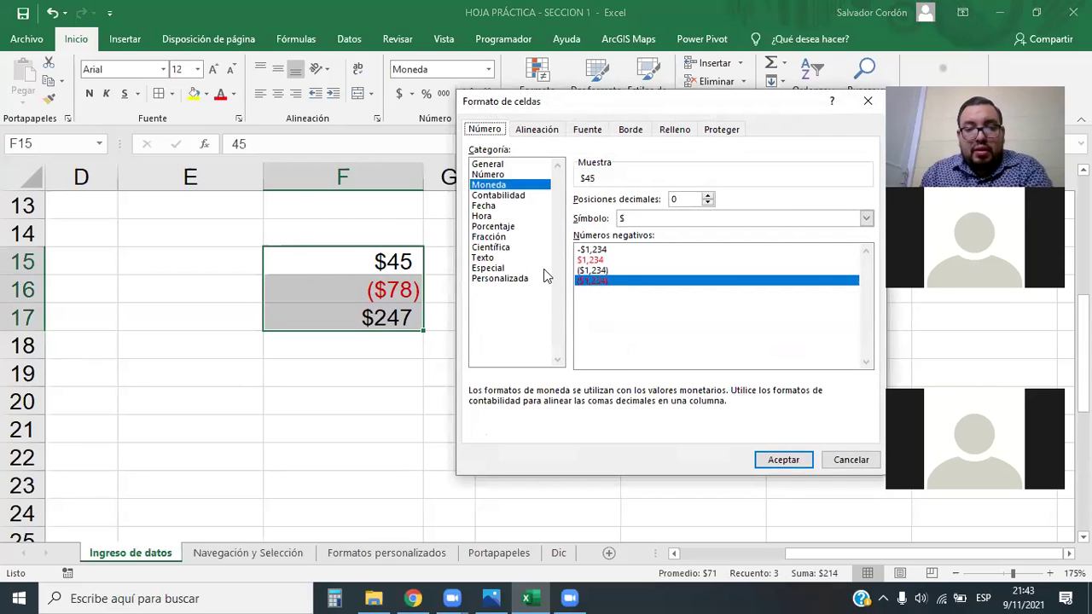
click(506, 281)
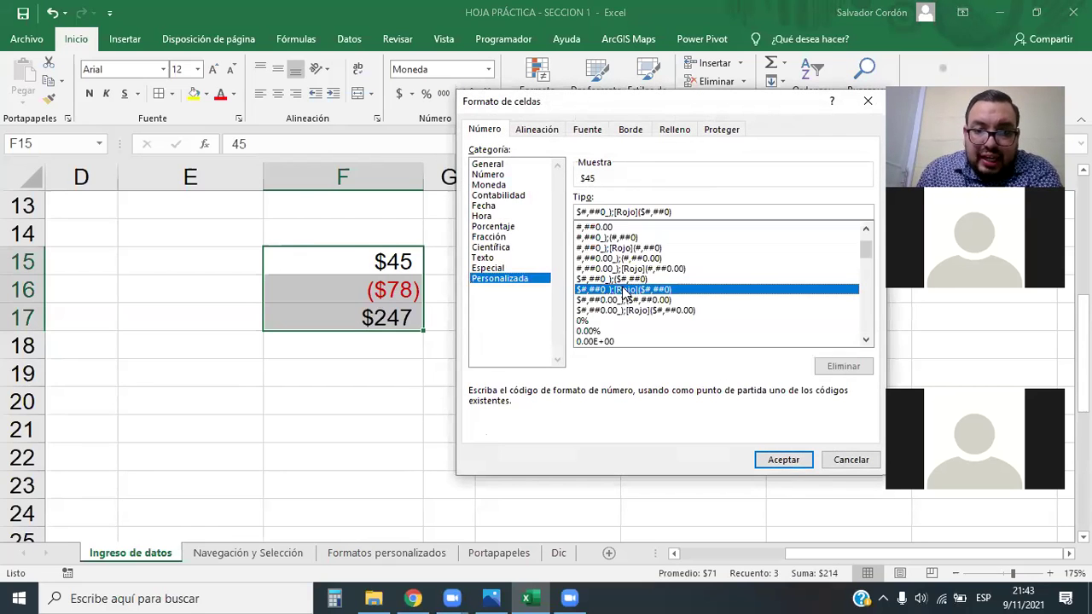
drag(643, 212, 672, 213)
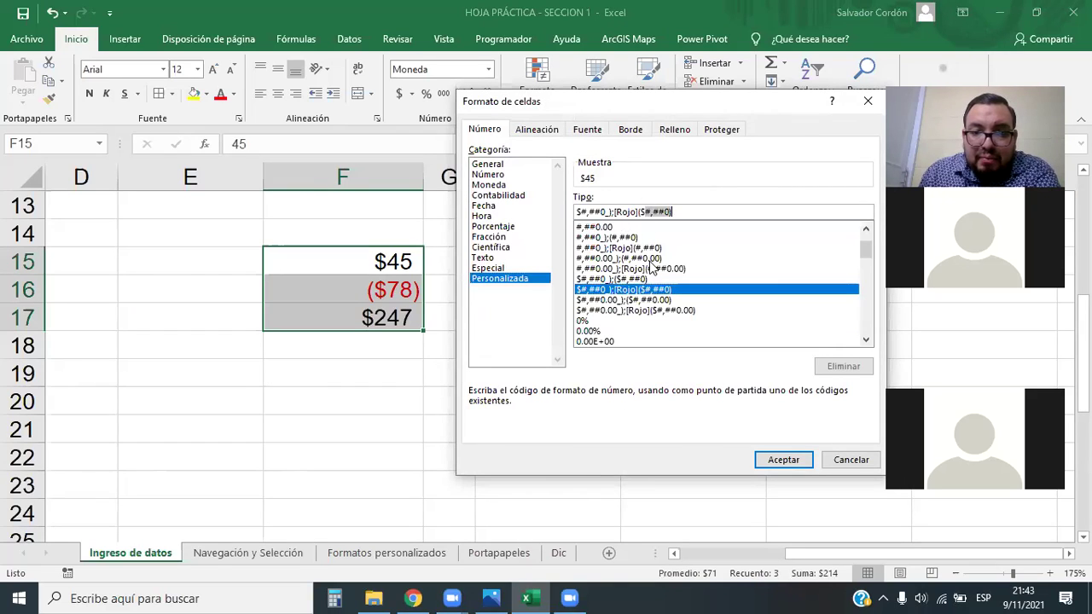
click(644, 211)
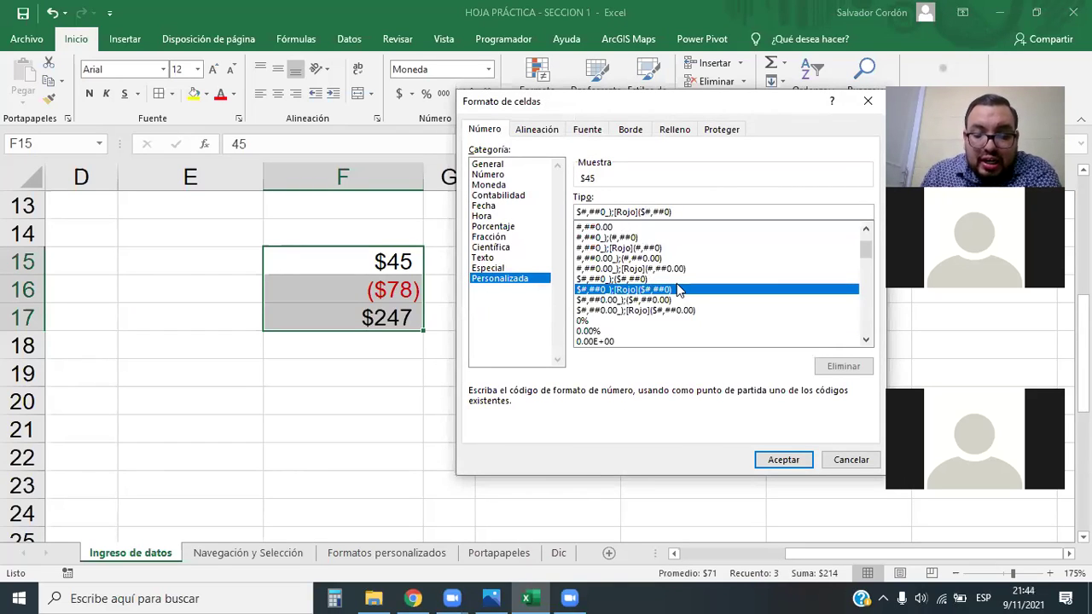
key(BackSpace)
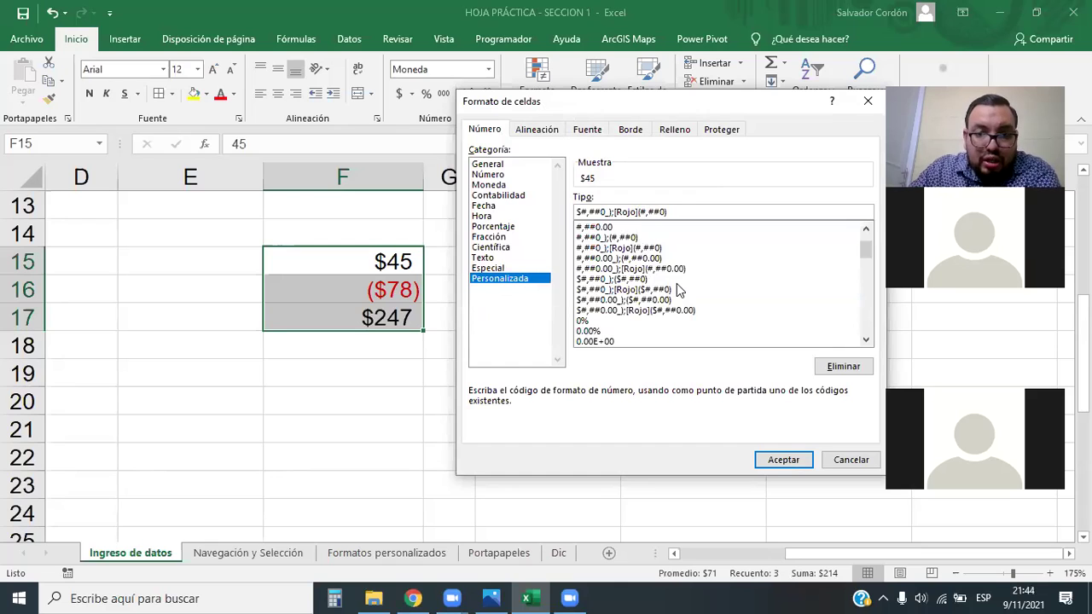
text($)
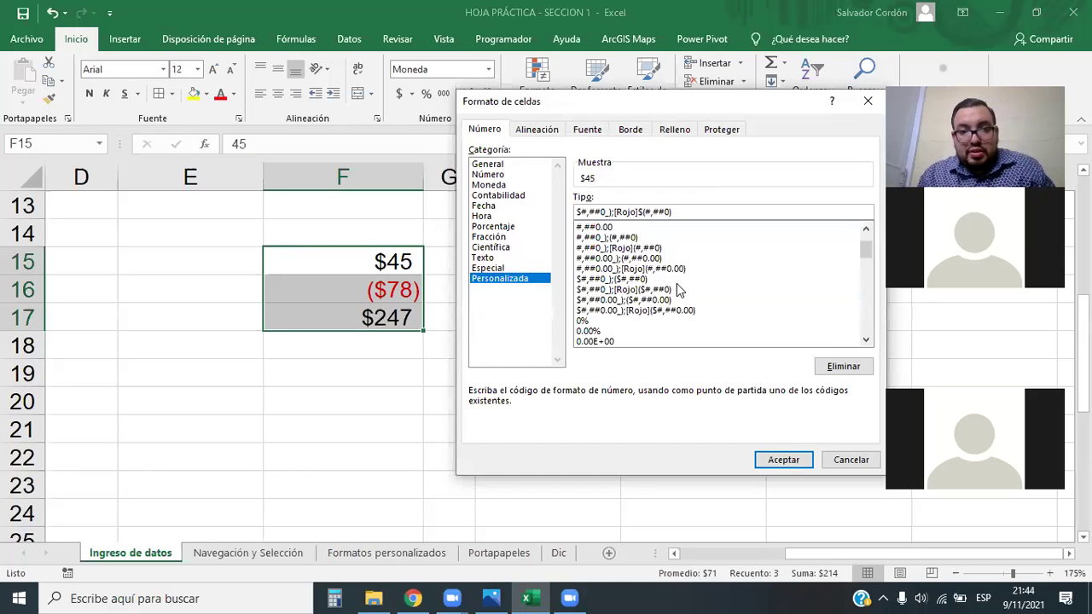
click(793, 458)
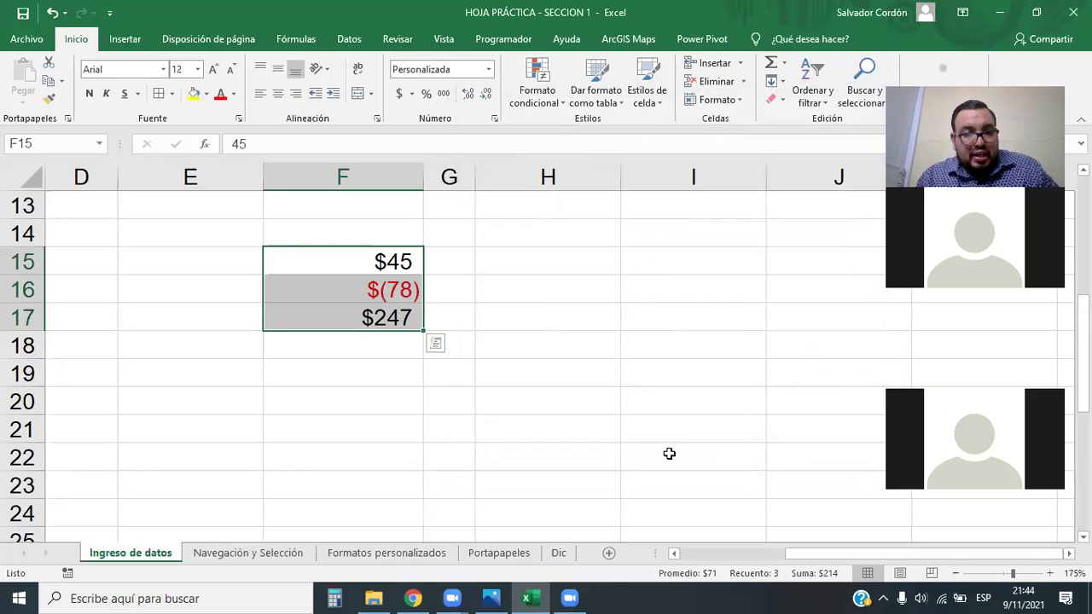
drag(380, 258, 403, 313)
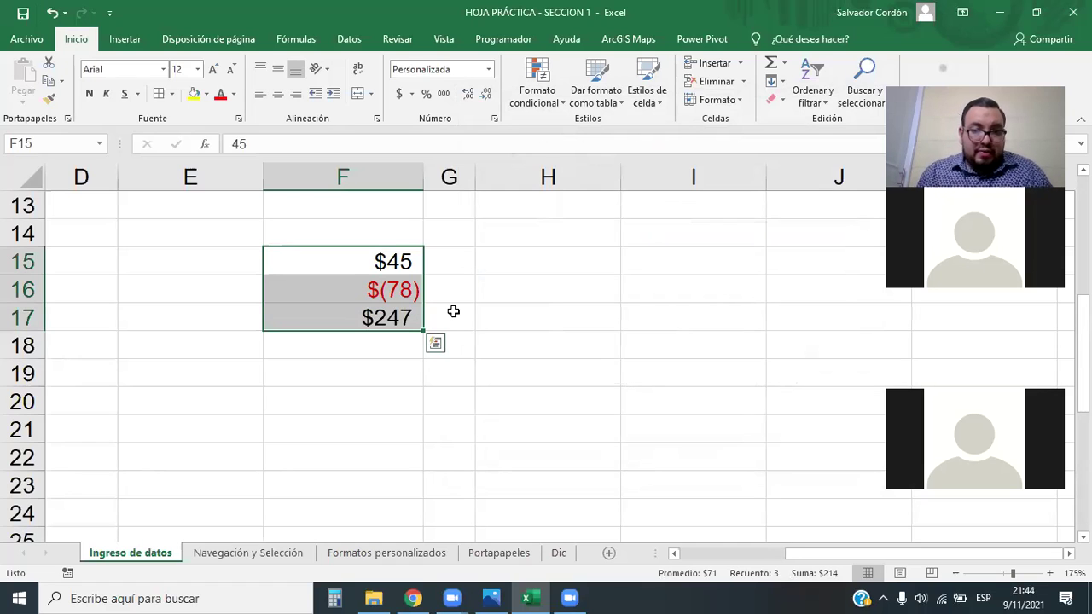
Apply the custom code _($* #,##0_);_($* (#,##0);_($* "-"_);_(@_) to F15:F17
click(490, 70)
click(483, 440)
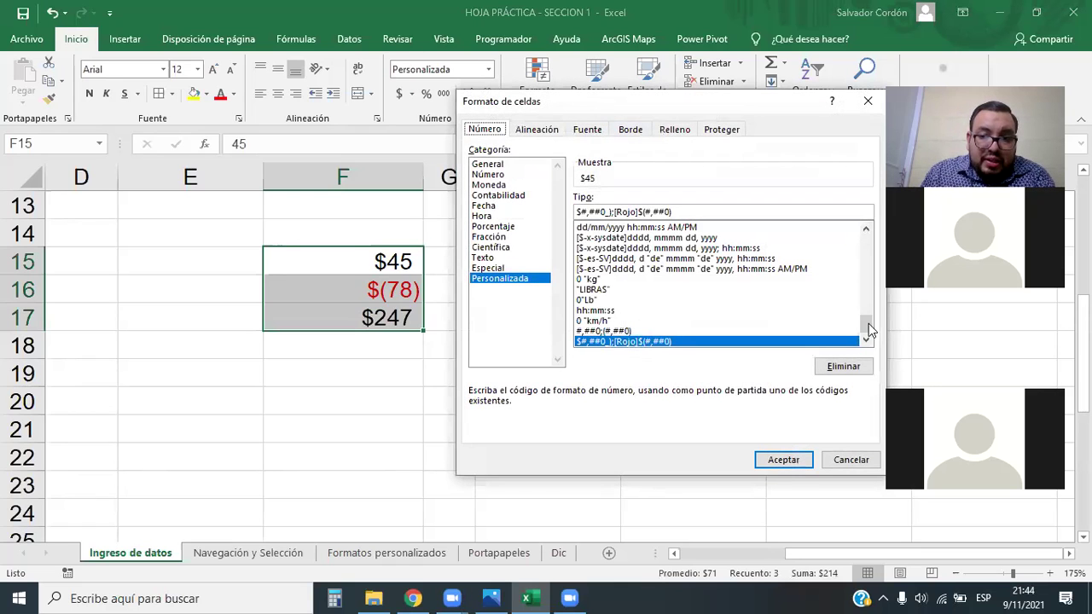
drag(869, 323, 867, 234)
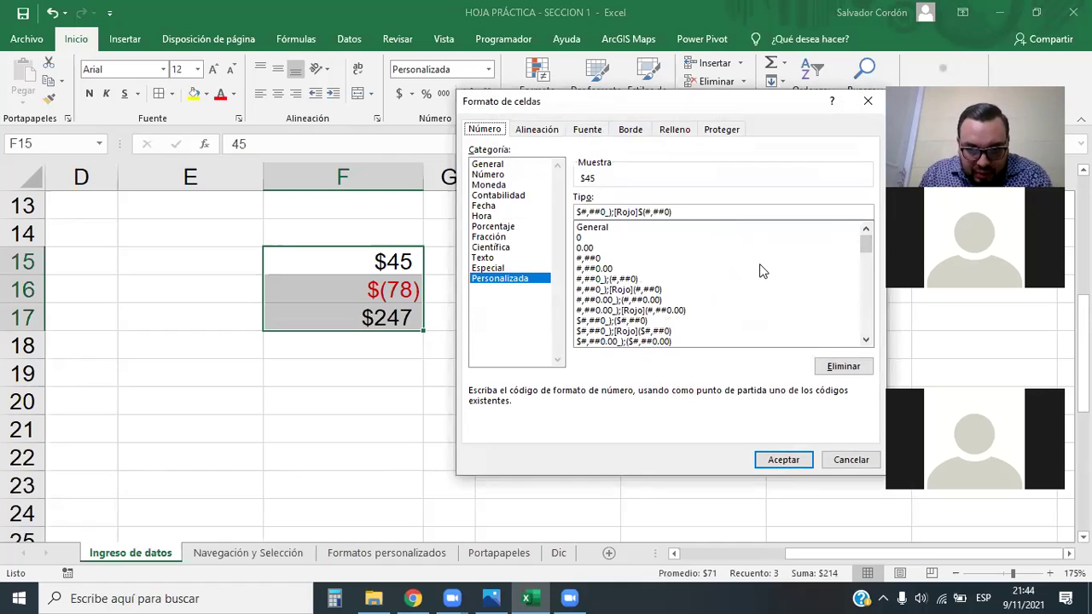
scroll(750, 286, down, 2)
scroll(636, 300, down, 1)
scroll(631, 298, down, 6)
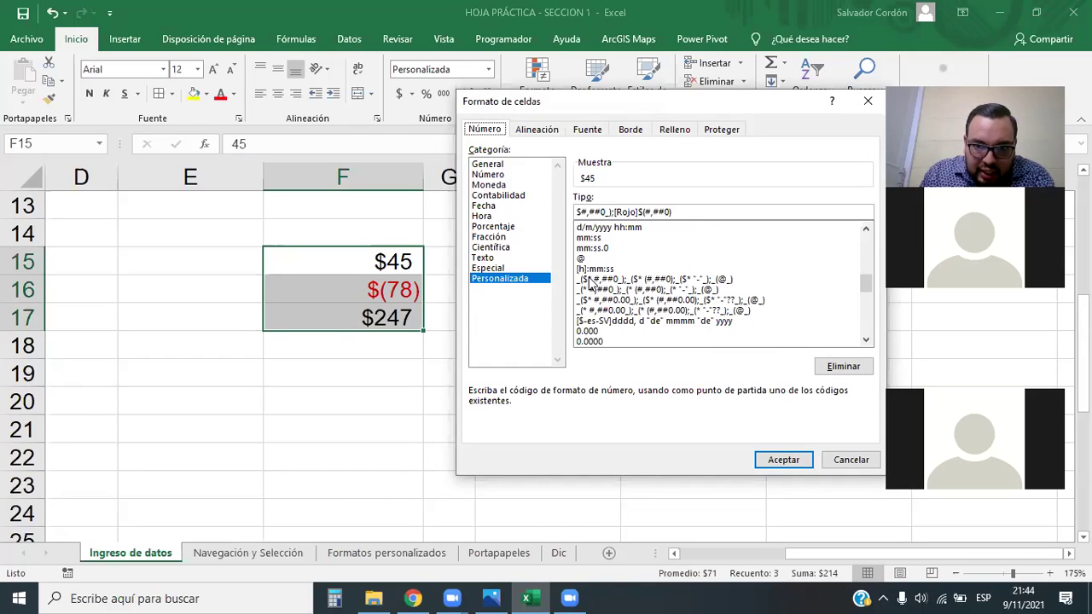
click(592, 282)
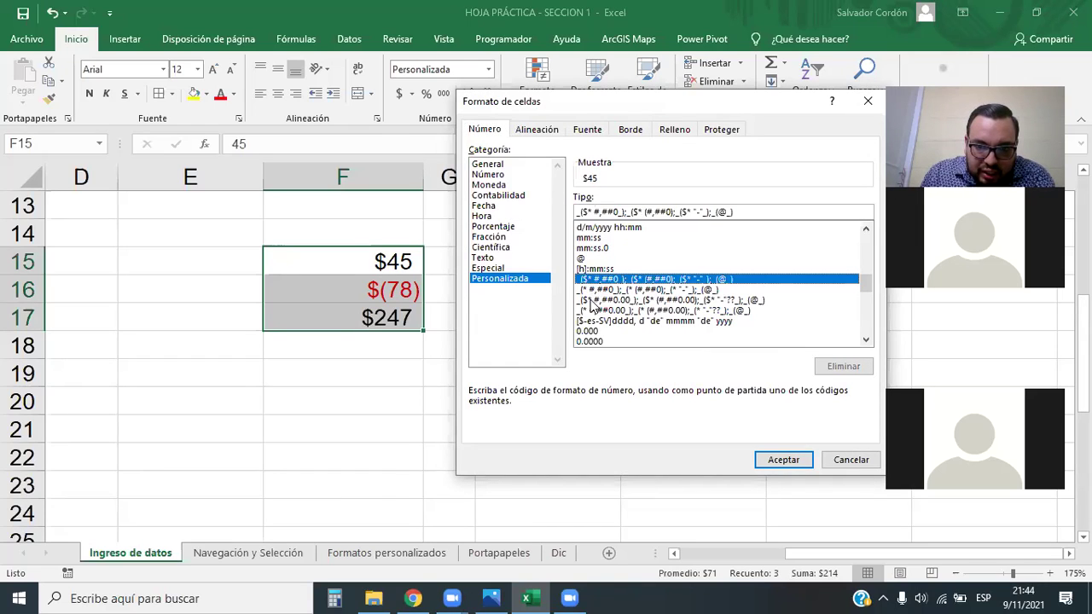
click(772, 458)
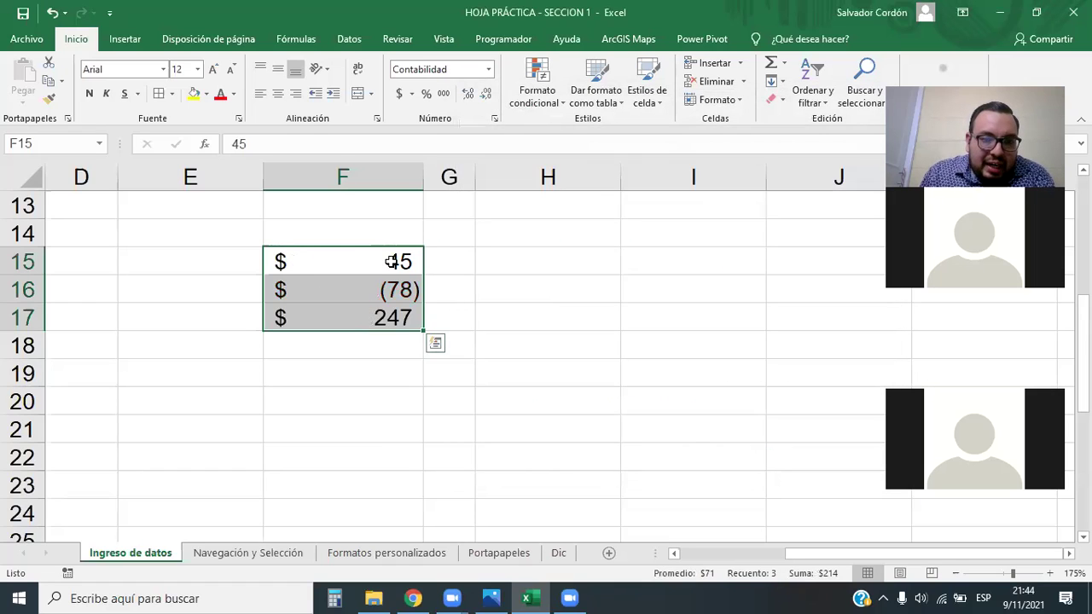
Insert [ROJO] into the code's negative section so F16 shows a red $ (78)
click(487, 75)
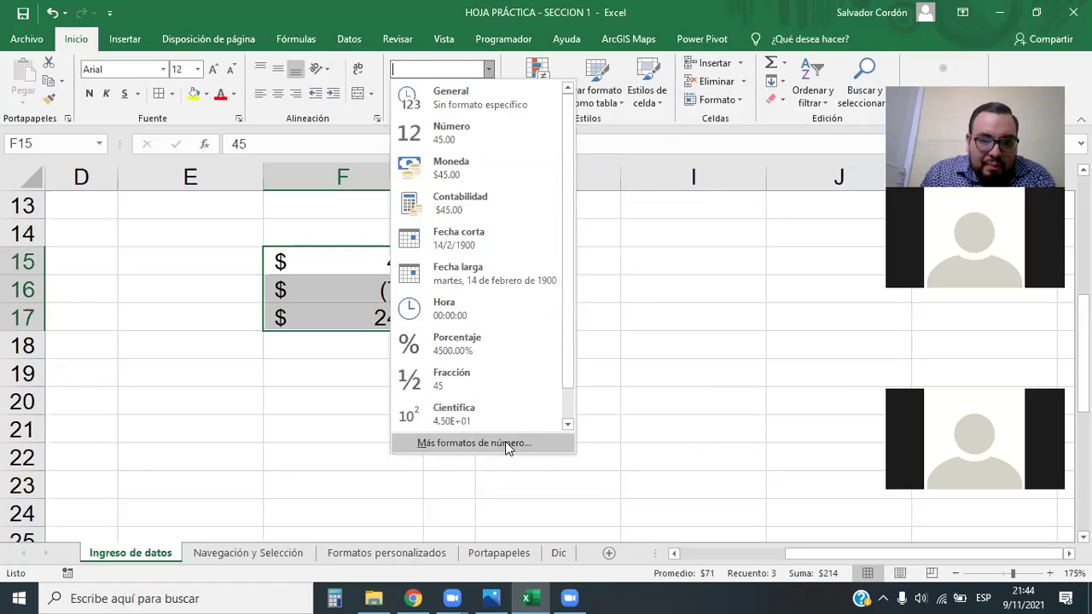
click(505, 441)
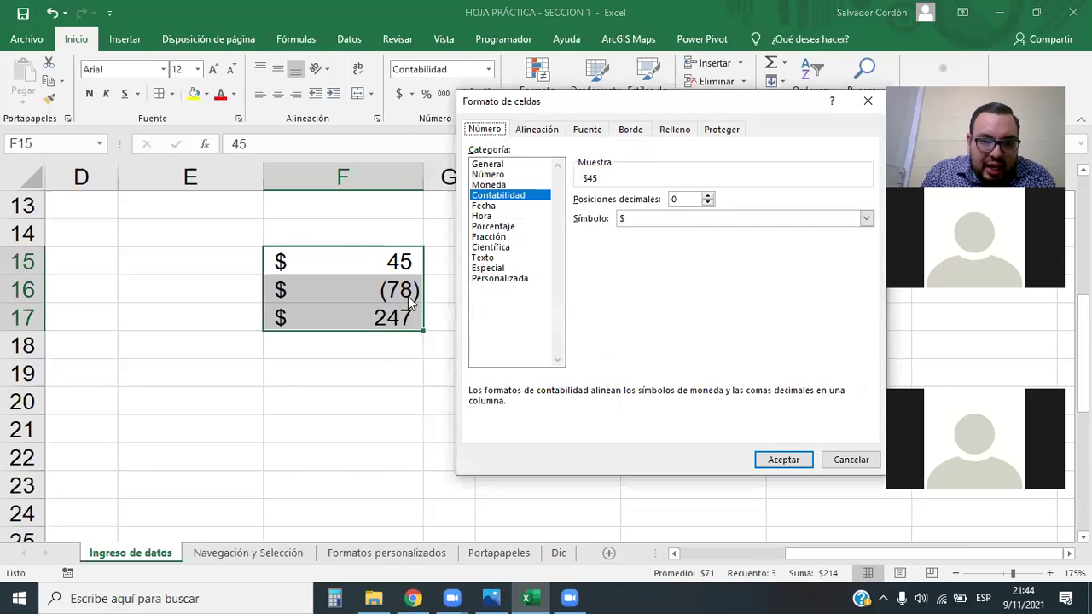
click(500, 280)
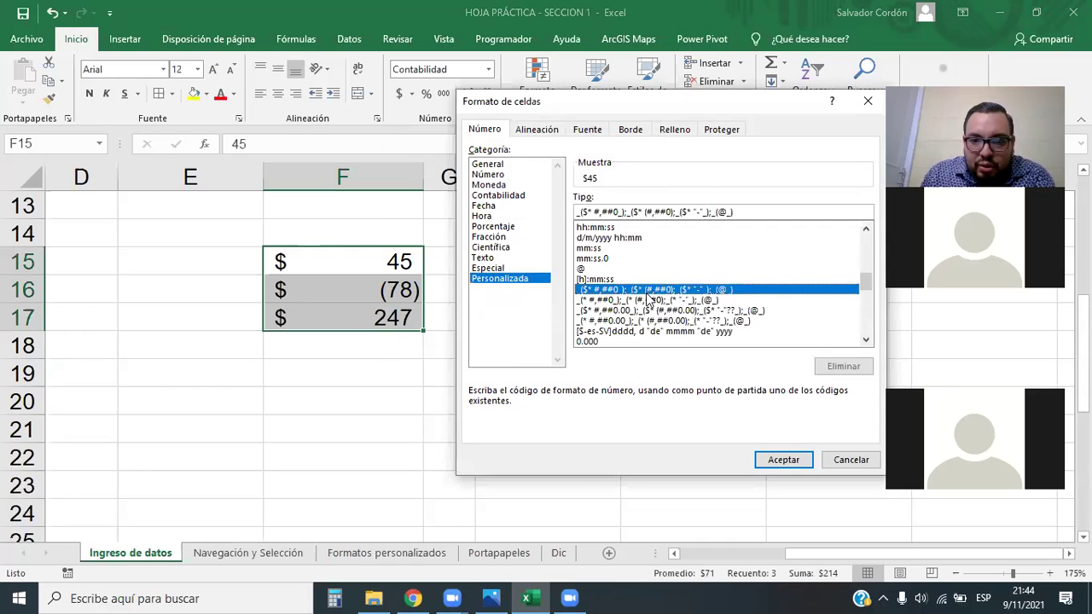
click(628, 211)
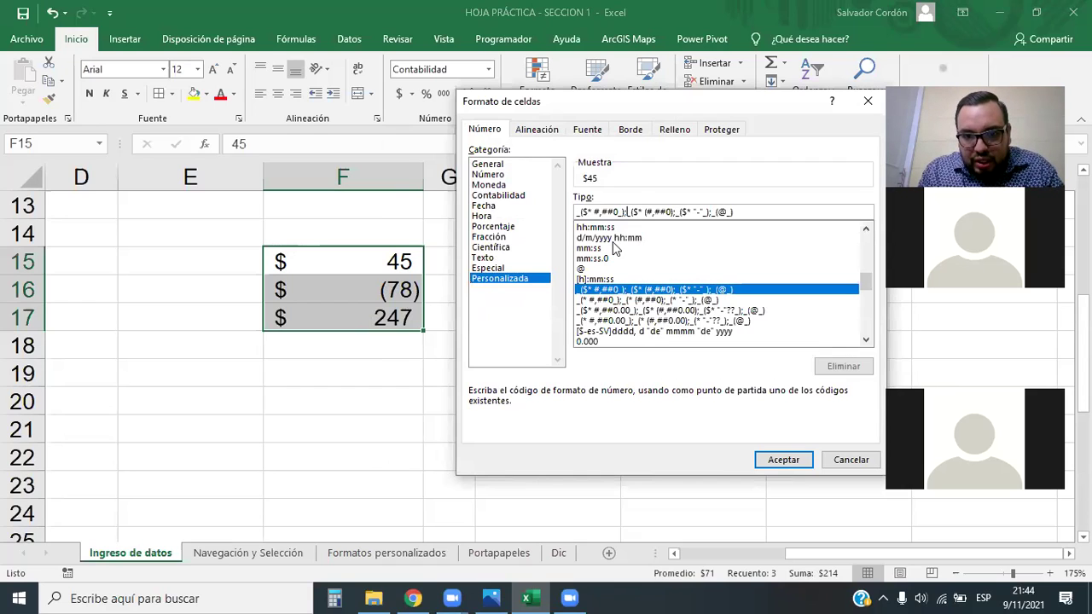
text([R)
key(BackSpace)
text(])
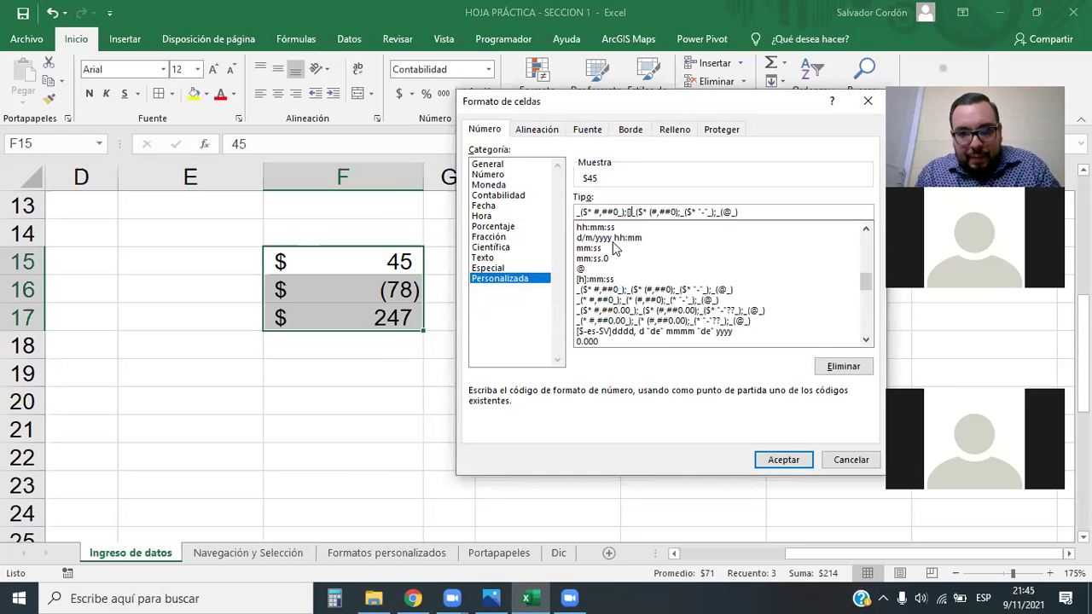
text(ROJO)
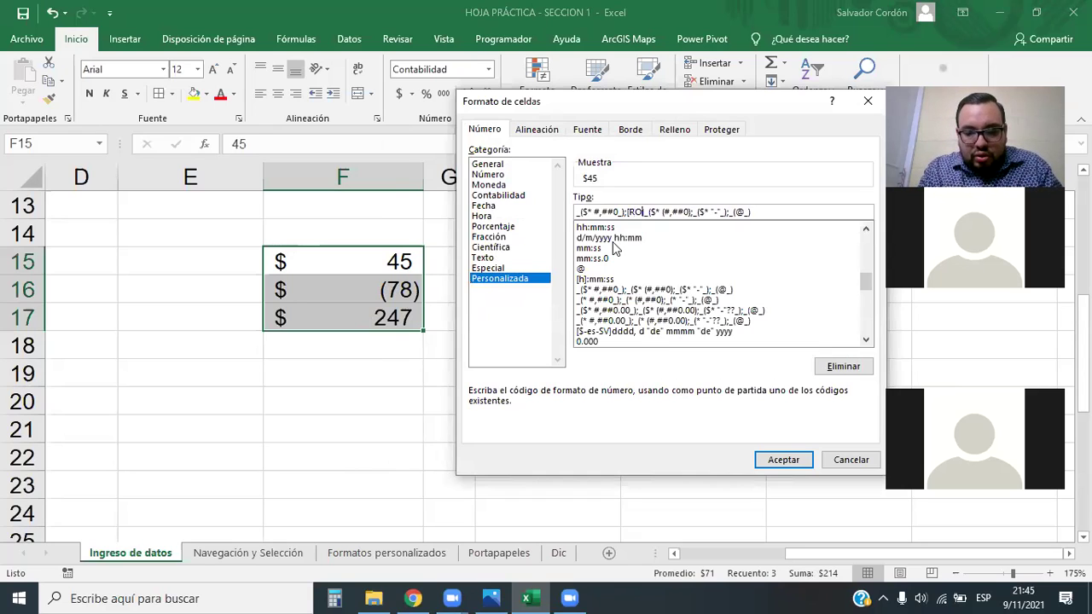
click(786, 459)
drag(398, 262, 415, 316)
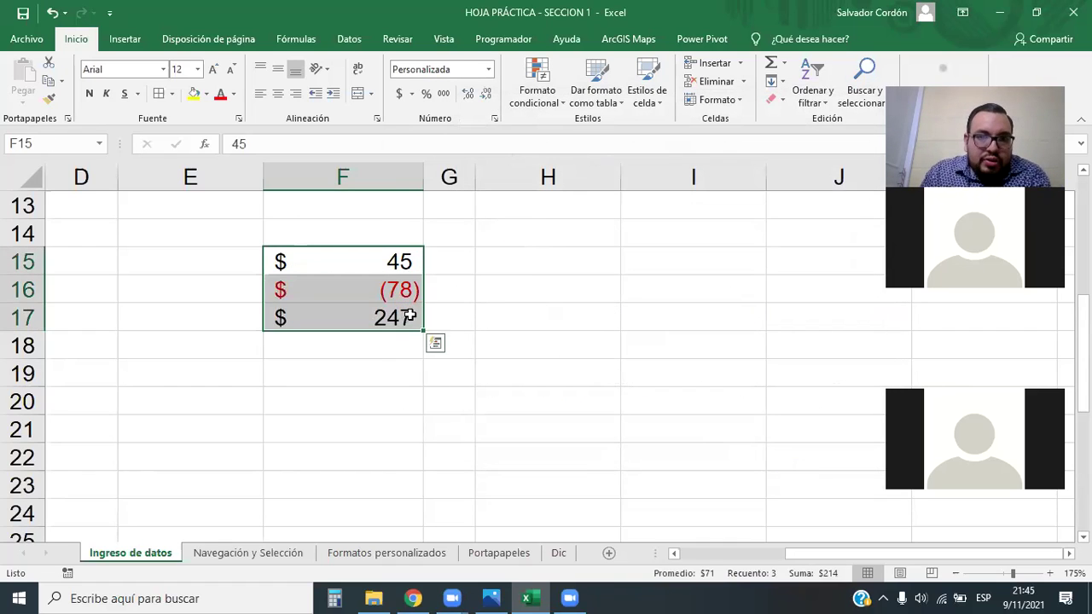
Prefix [Azul] to the custom format code of F15:F17 so 45 and 247 show blue
click(488, 70)
click(505, 442)
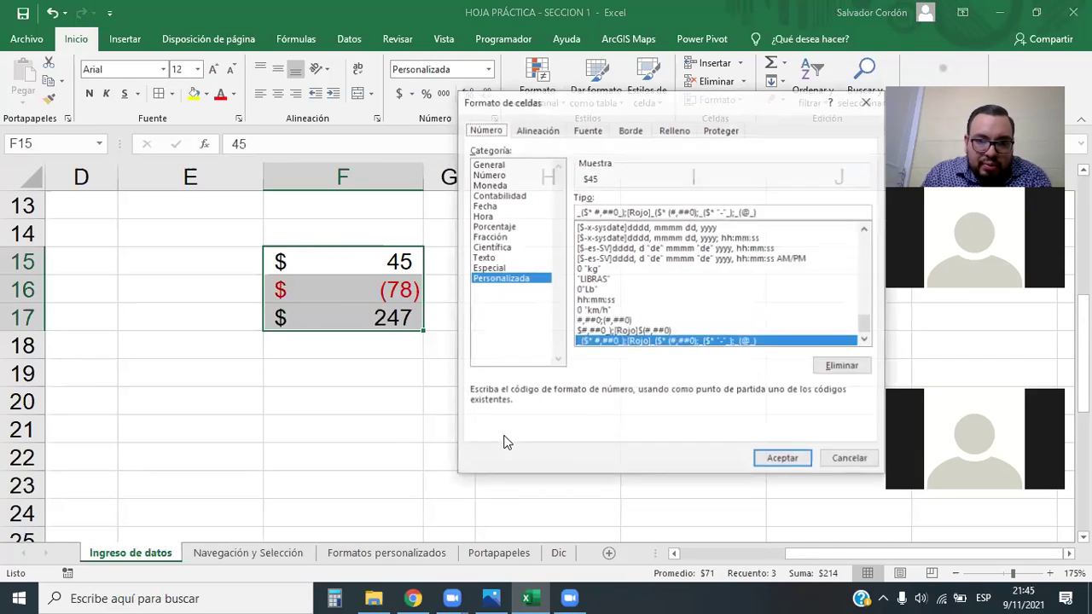
click(579, 213)
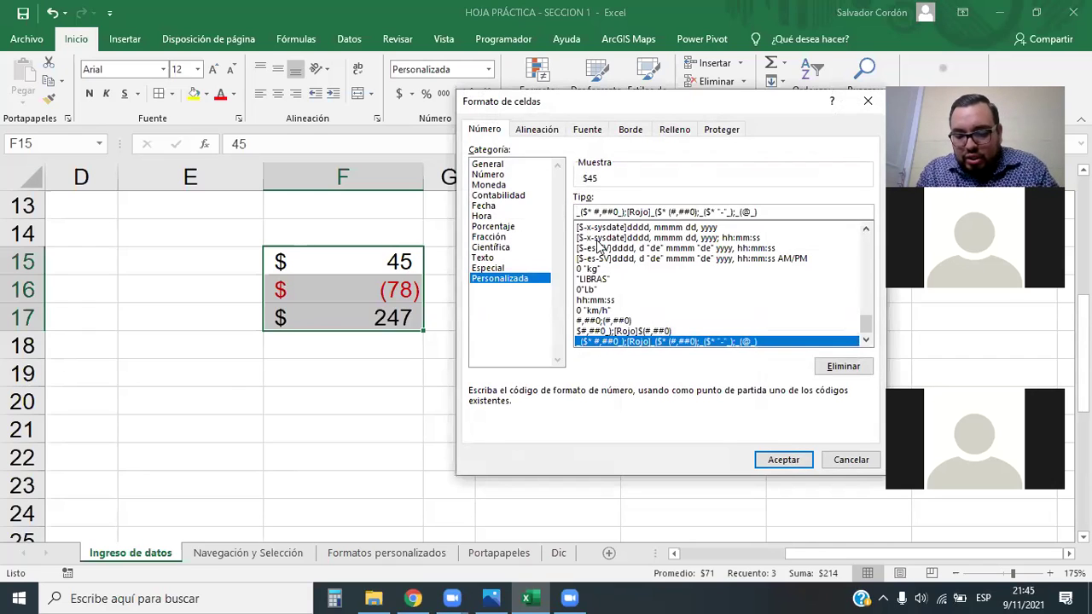
text([])
key(Left)
text(Azul)
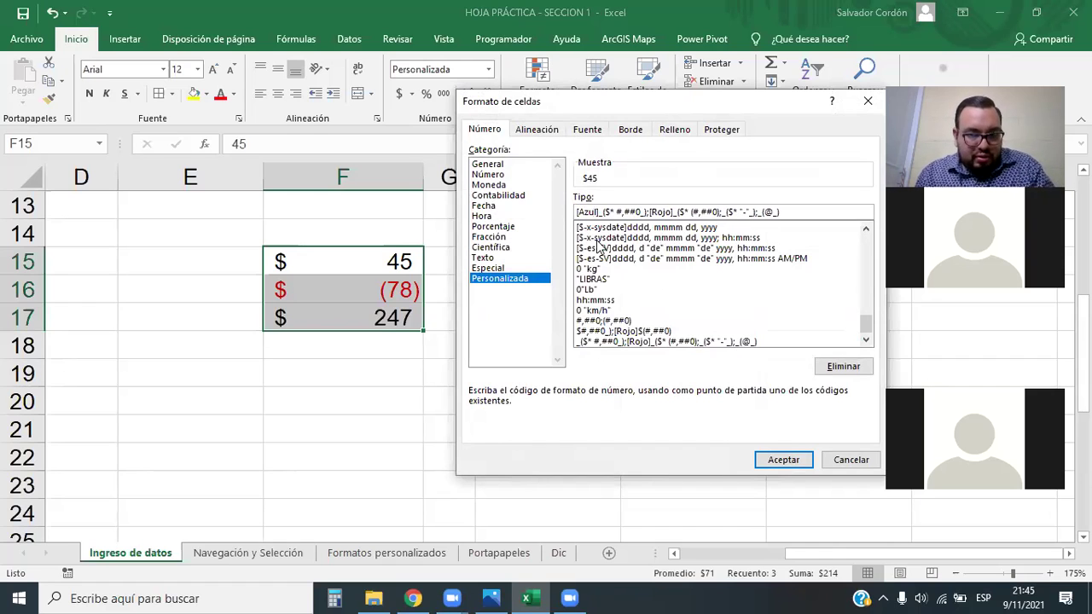
click(776, 460)
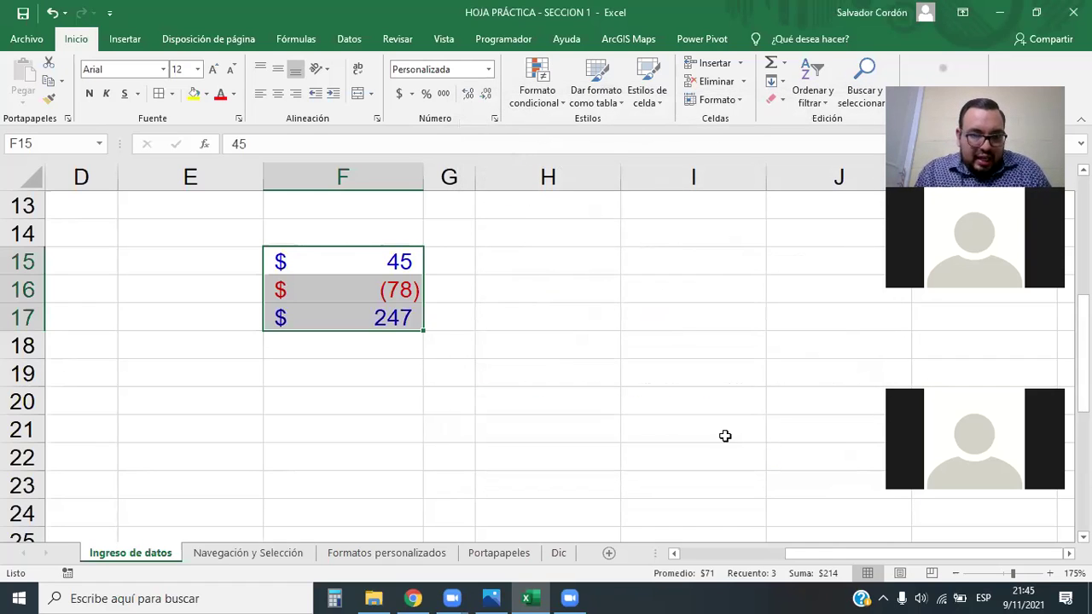
key(Right)
key(Right)
drag(414, 261, 404, 323)
drag(390, 261, 394, 315)
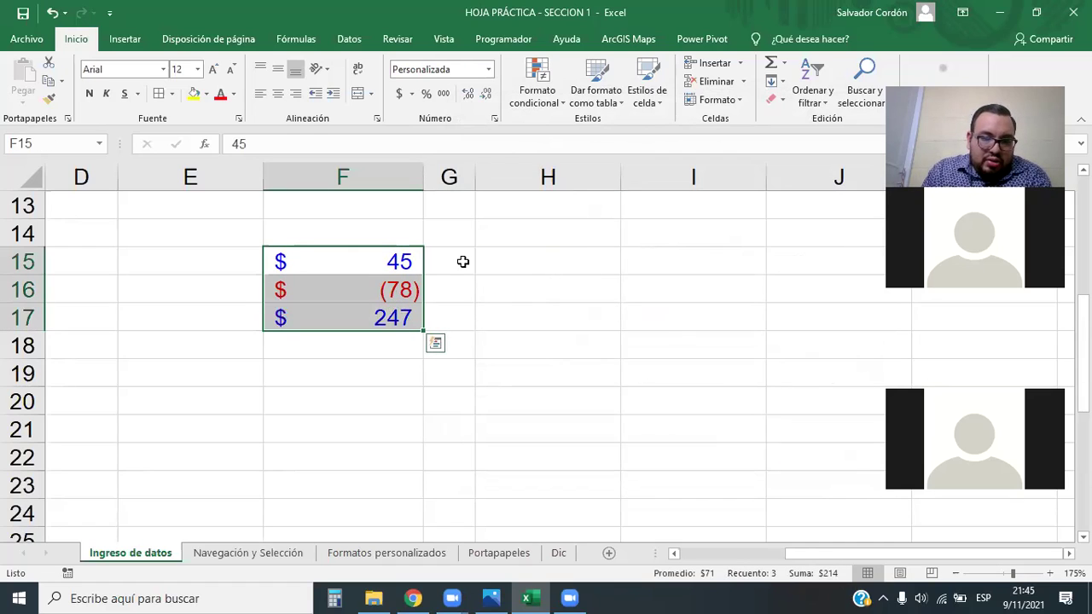
Open the custom number formats for F15:F17 and preview the green/red two-decimal code
click(488, 69)
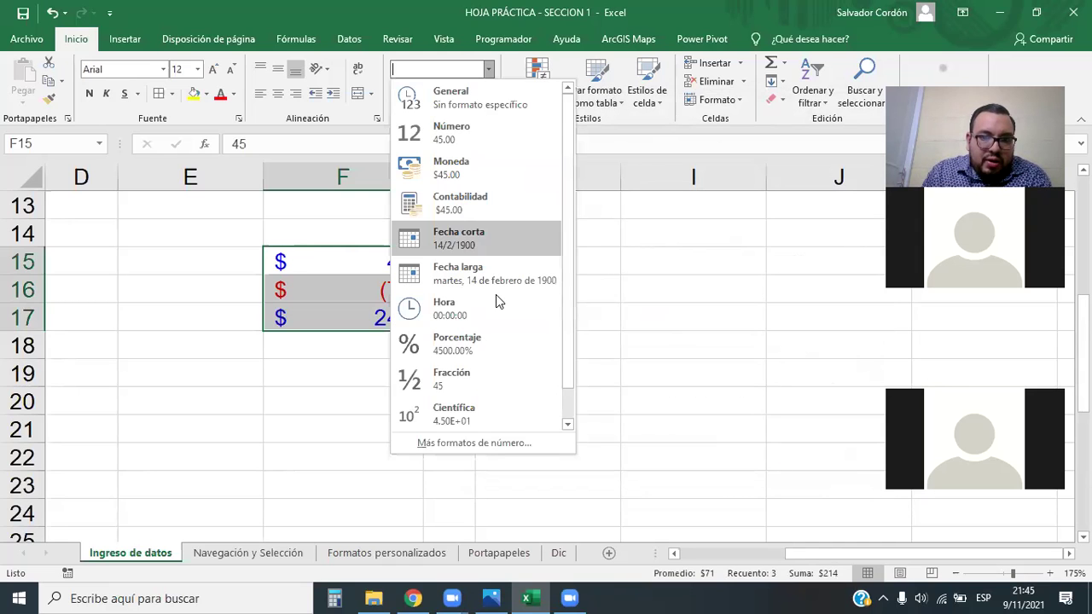
click(481, 443)
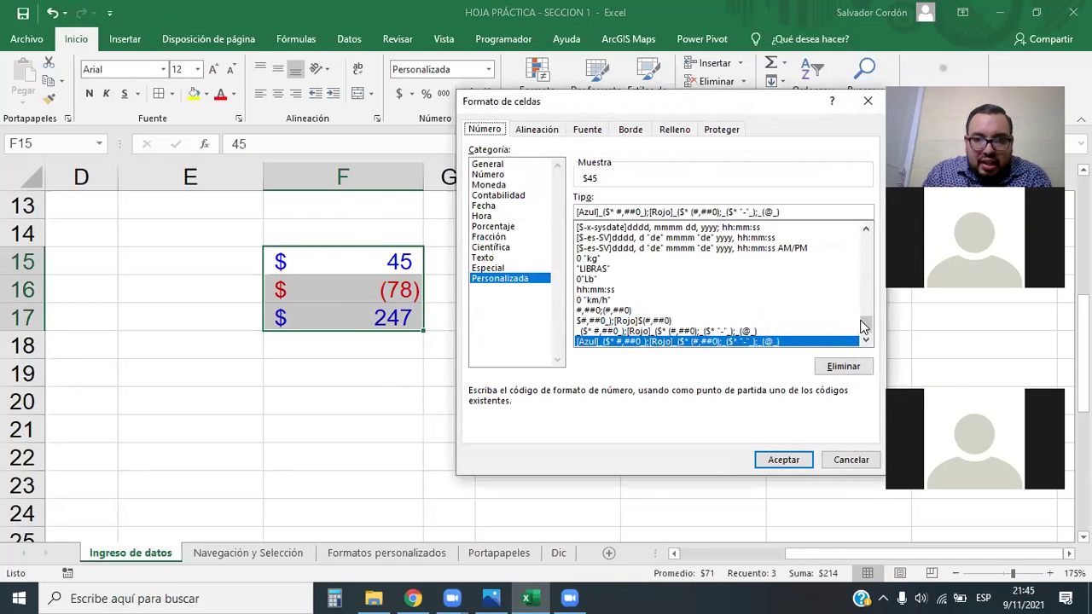
scroll(691, 290, up, 5)
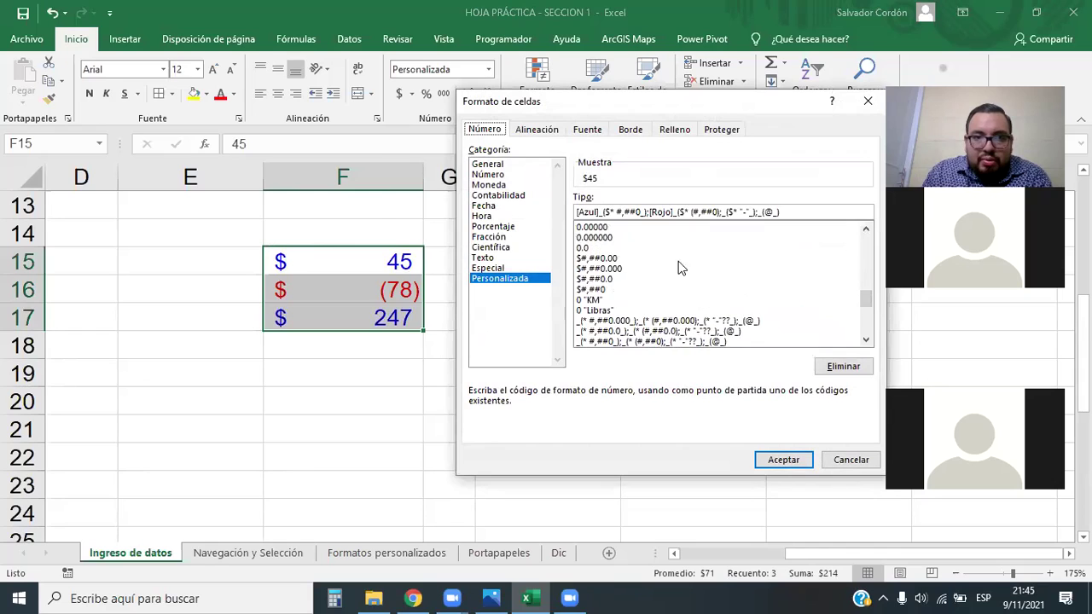
click(529, 93)
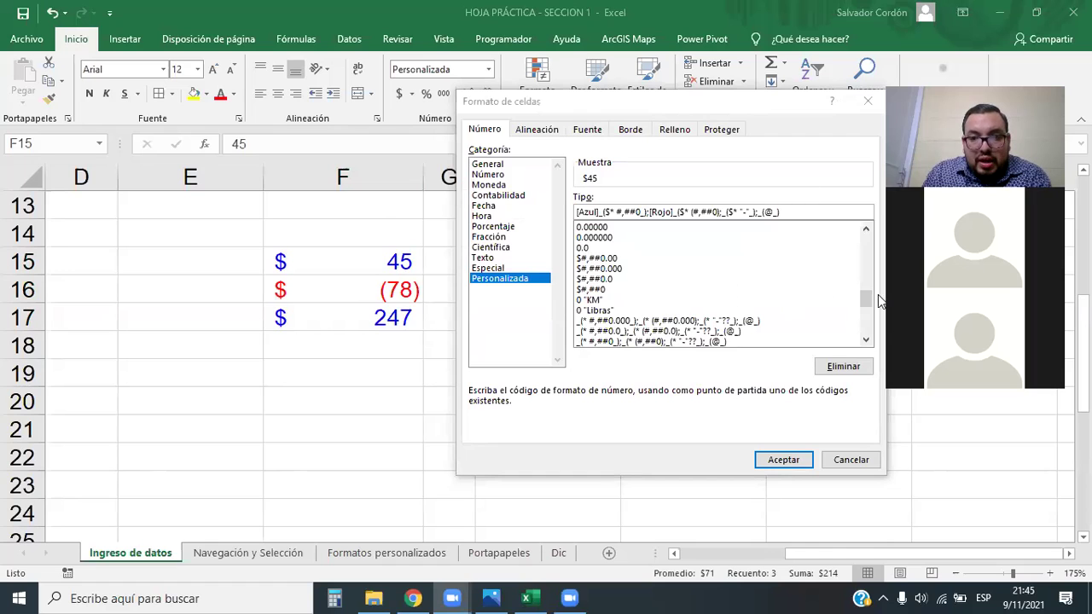
drag(866, 297, 866, 334)
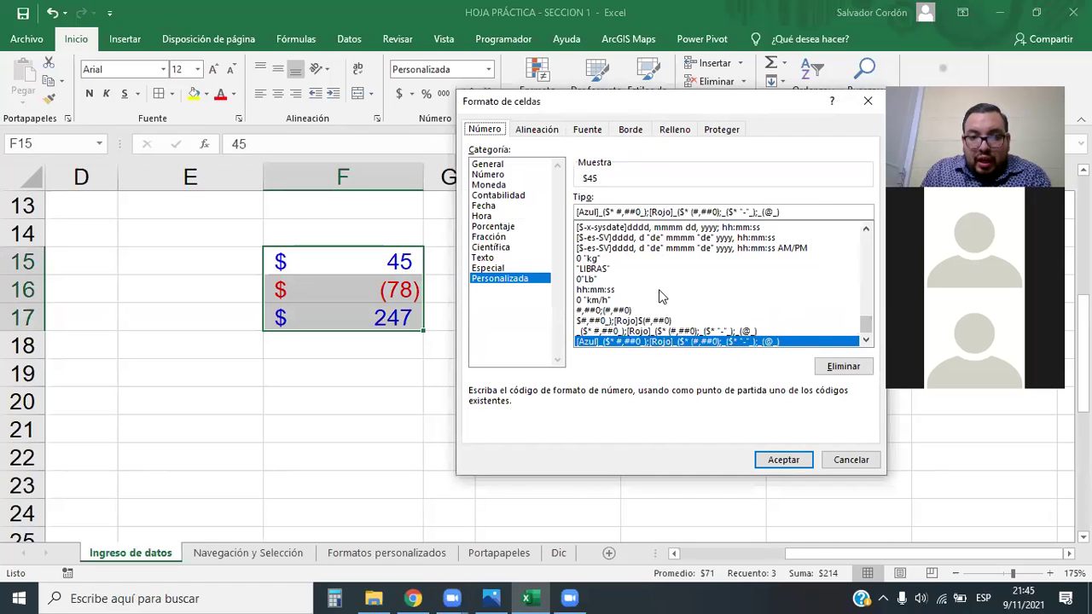
scroll(661, 297, up, 3)
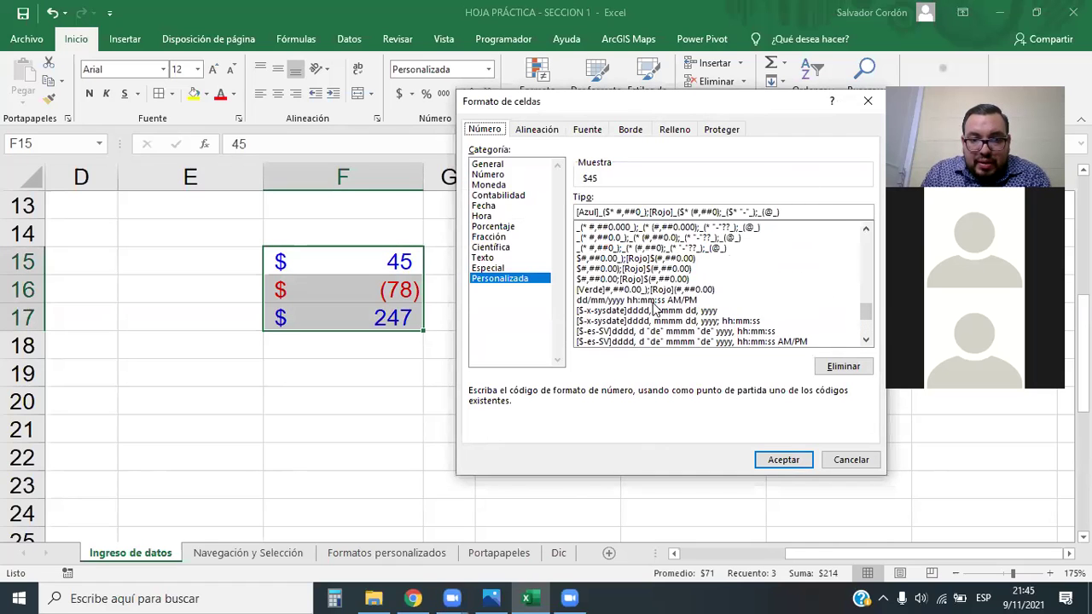
click(609, 292)
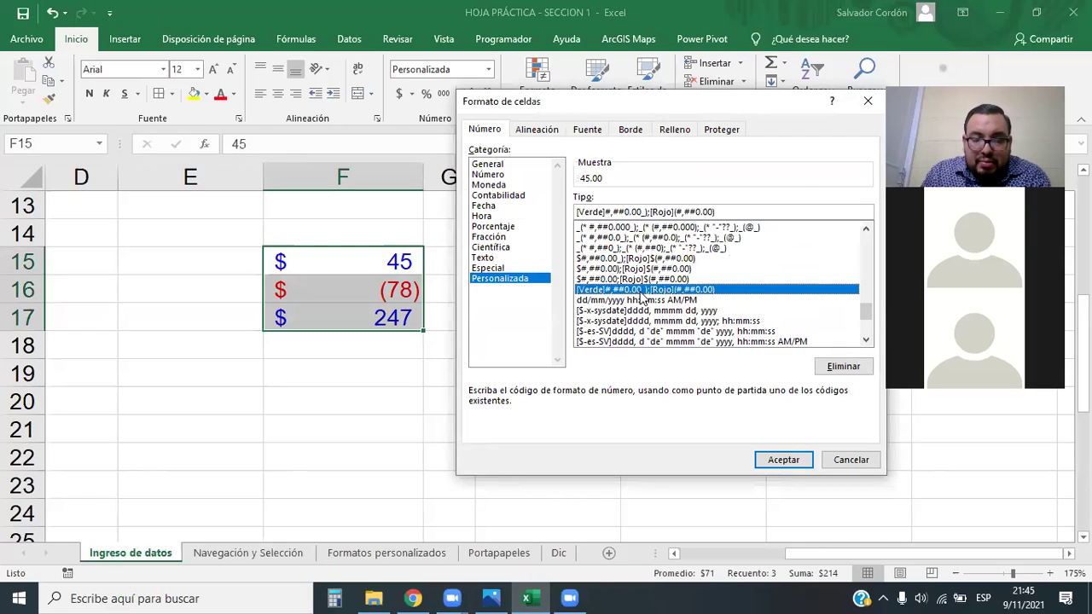
scroll(811, 312, down, 2)
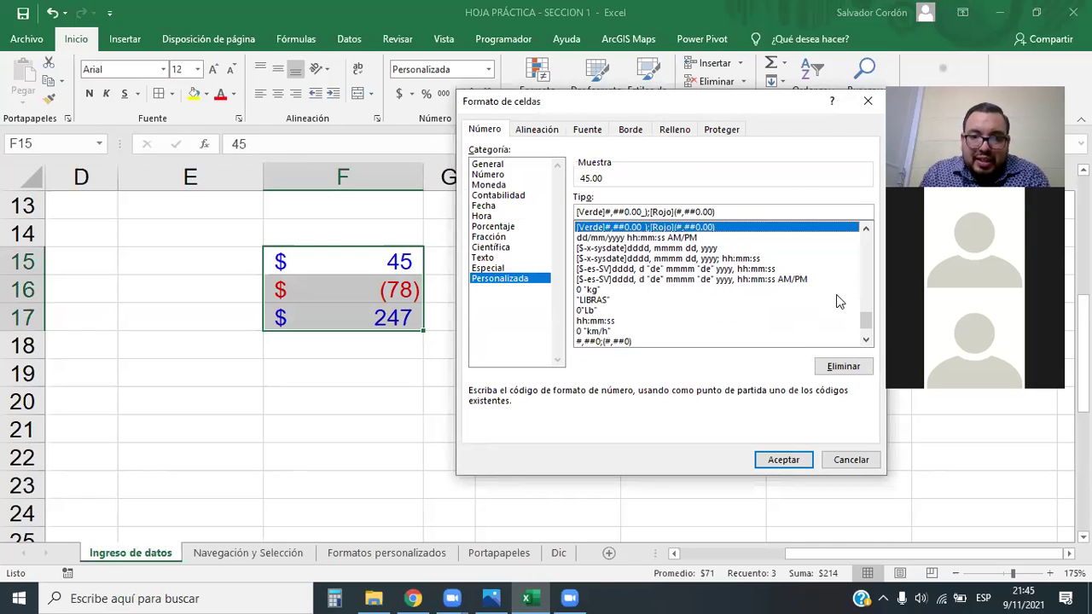
scroll(837, 295, down, 1)
drag(869, 334, 867, 335)
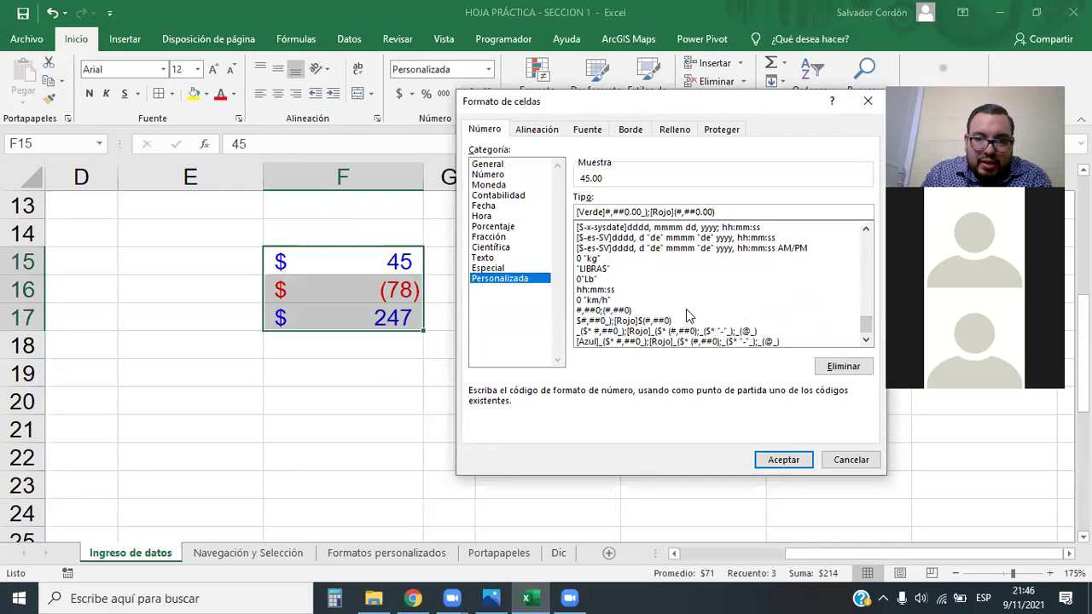
Compare the LIBRAS, Lb, KM and date-time codes, then apply [Verde]#,##0.00_);[Rojo](#,##0.00)
click(599, 268)
click(600, 279)
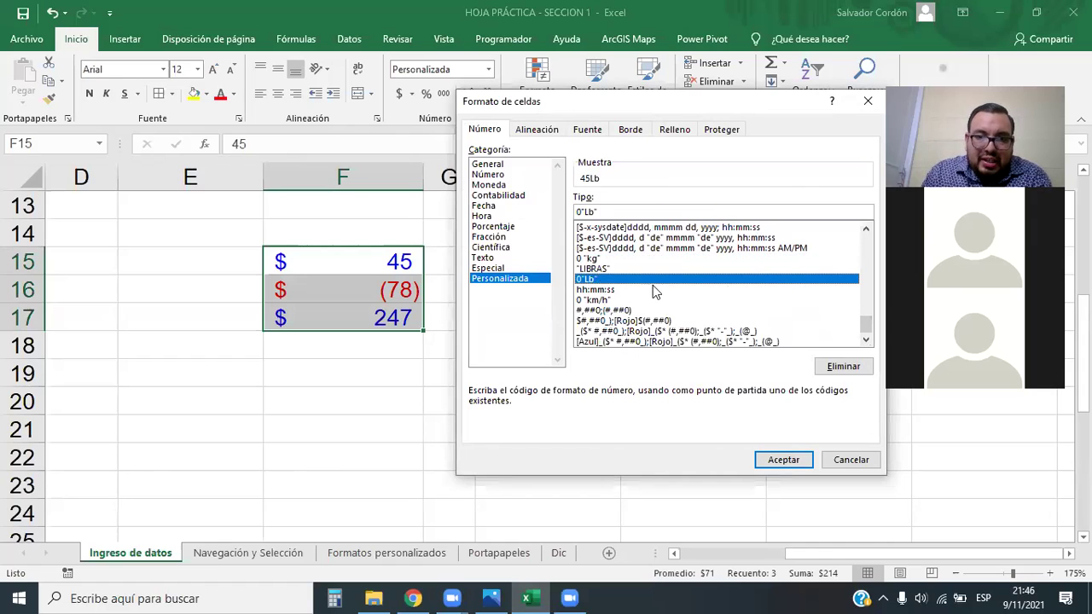
scroll(862, 318, up, 2)
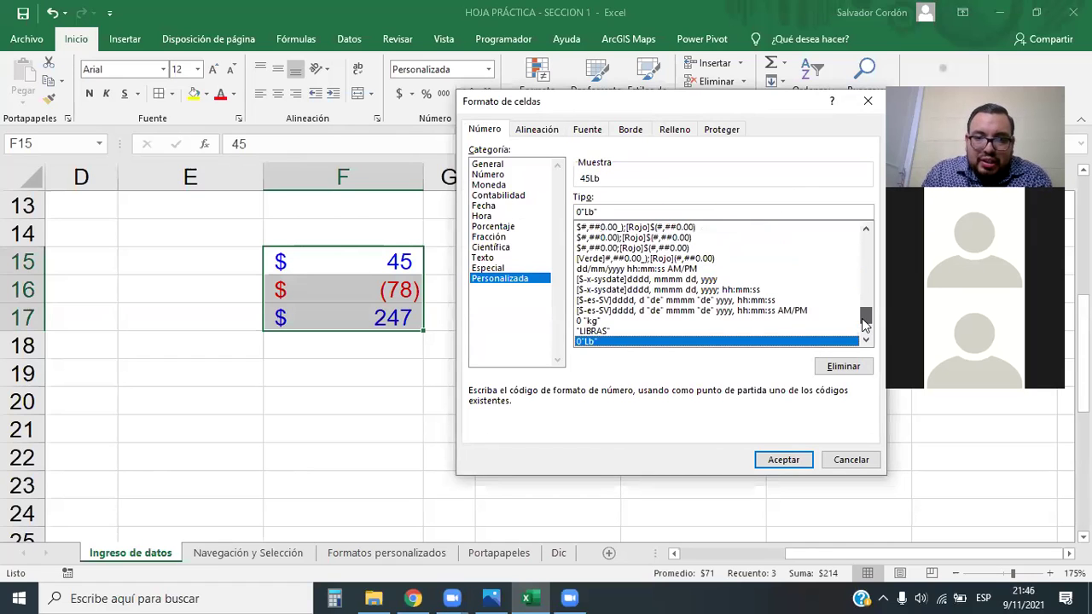
click(628, 268)
scroll(628, 275, up, 1)
scroll(629, 299, up, 1)
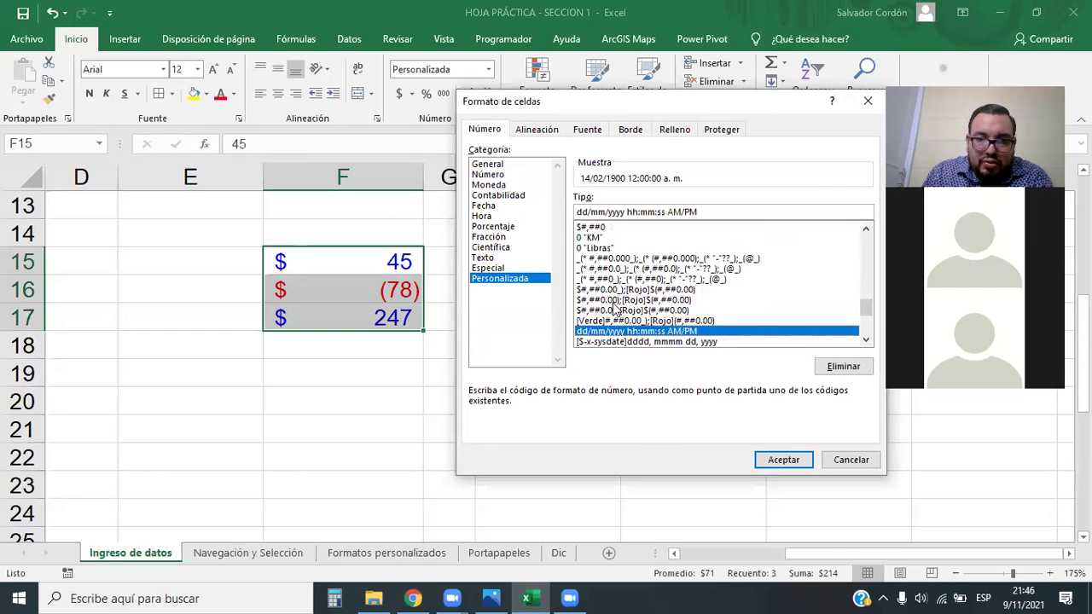
scroll(614, 308, up, 2)
click(595, 300)
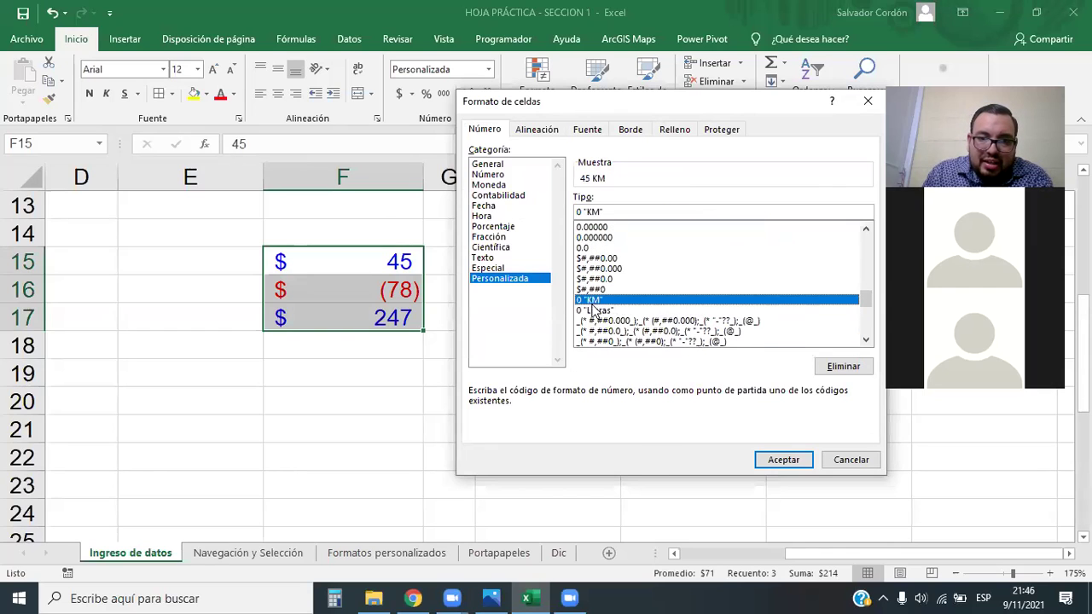
click(596, 311)
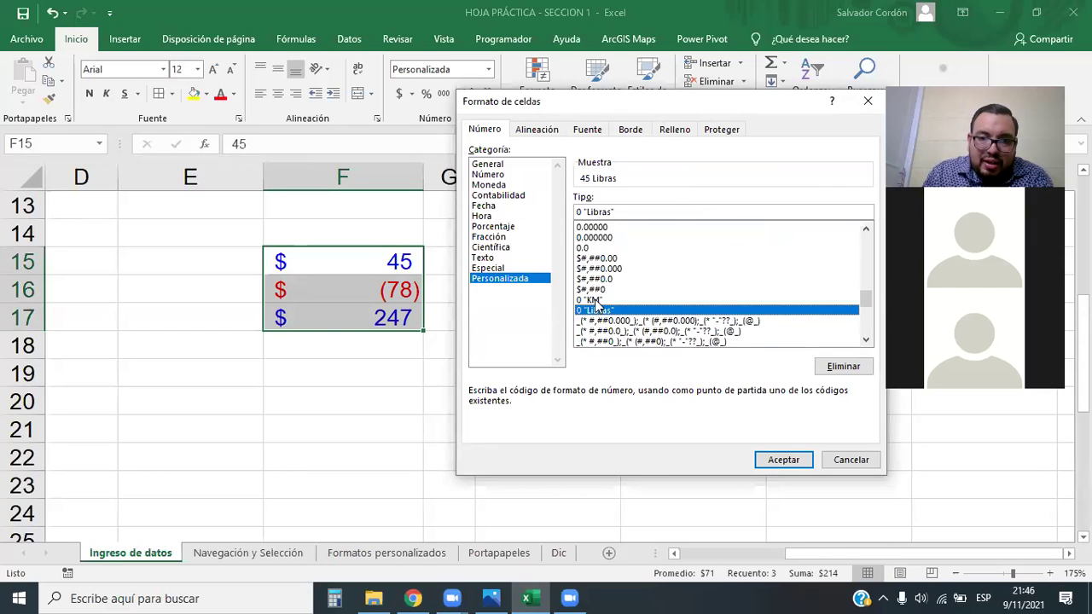
click(597, 300)
click(600, 311)
scroll(607, 300, down, 2)
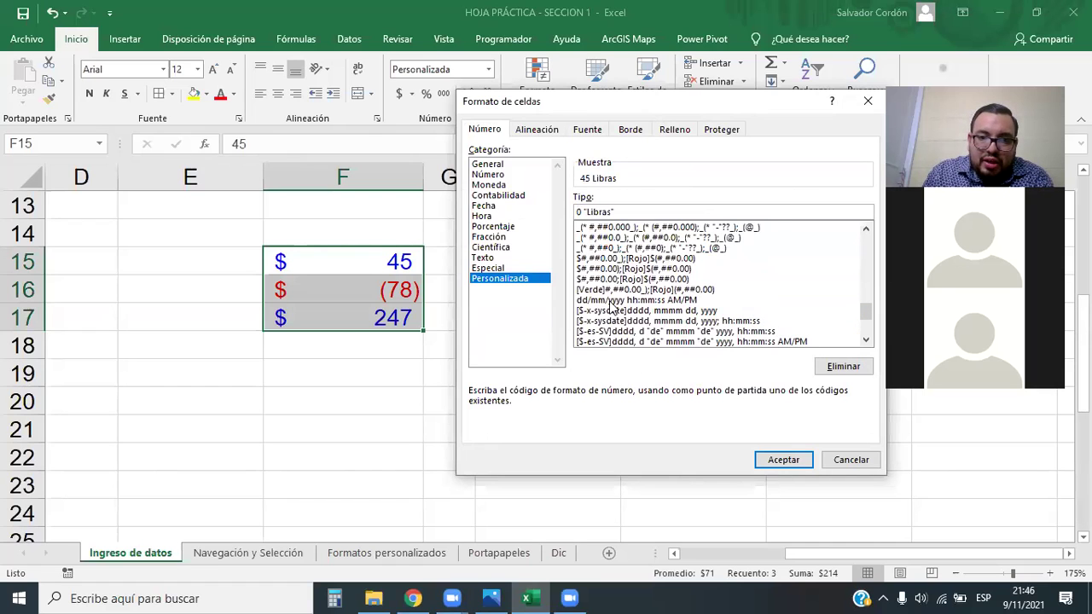
click(615, 290)
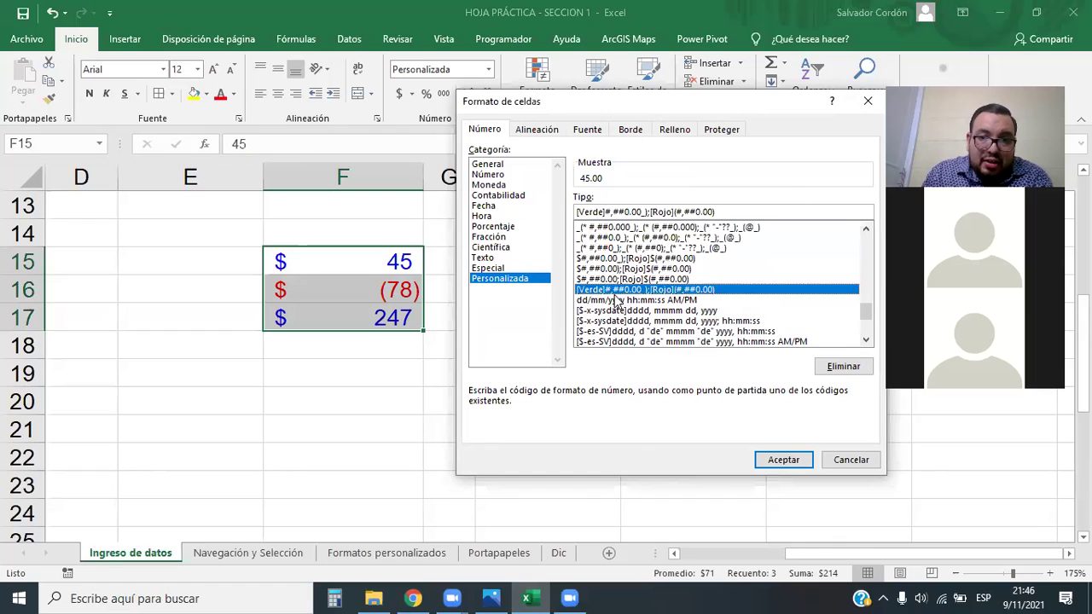
click(783, 460)
Select F15:F17 and preview the @ and mm:ss.0 custom format codes
drag(390, 261, 380, 318)
click(489, 69)
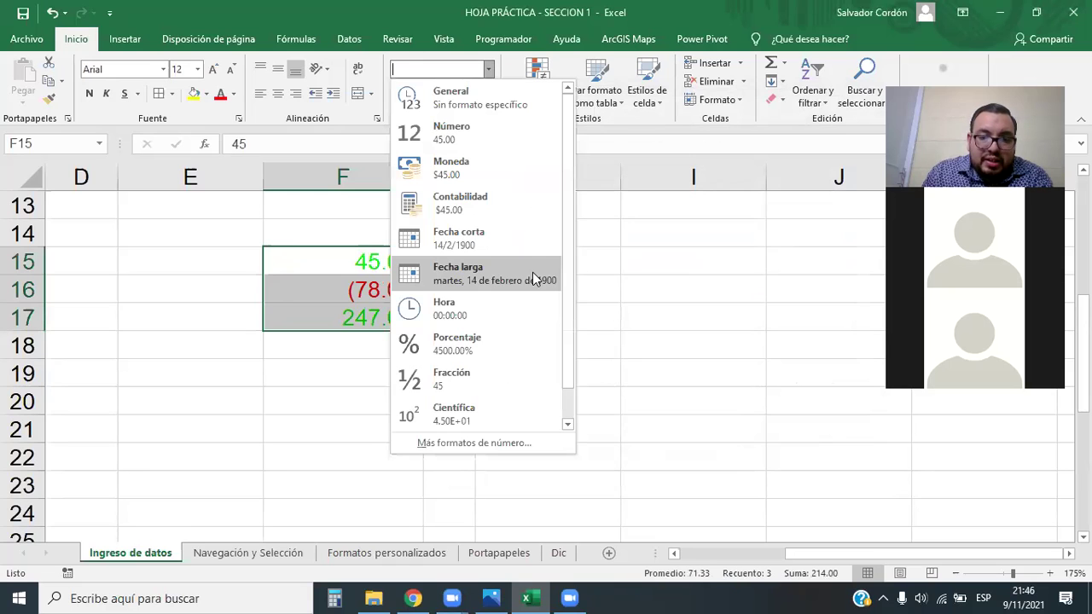
click(494, 439)
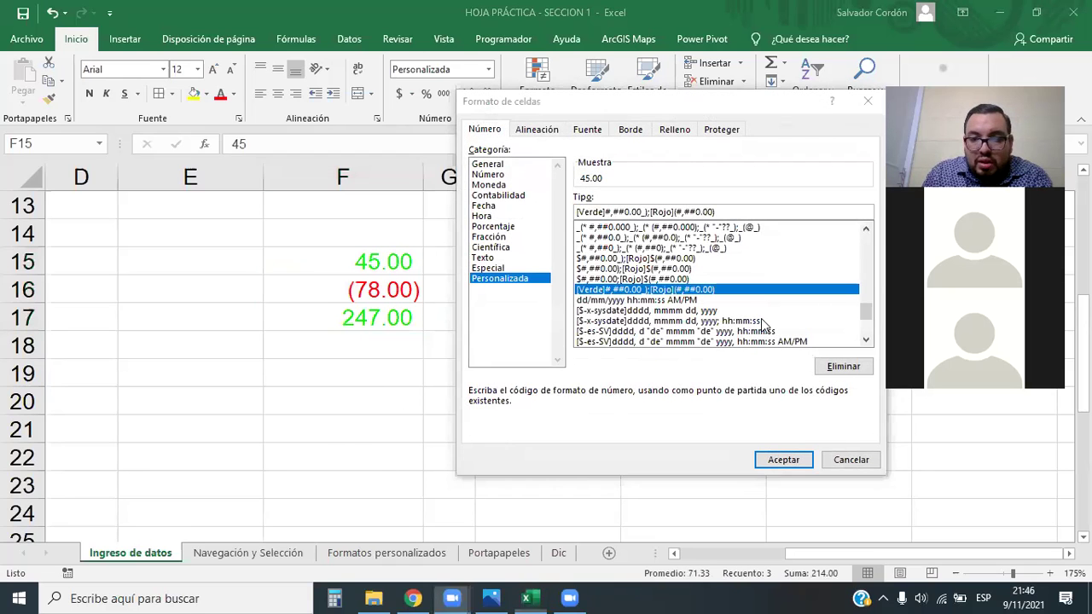
scroll(764, 324, up, 5)
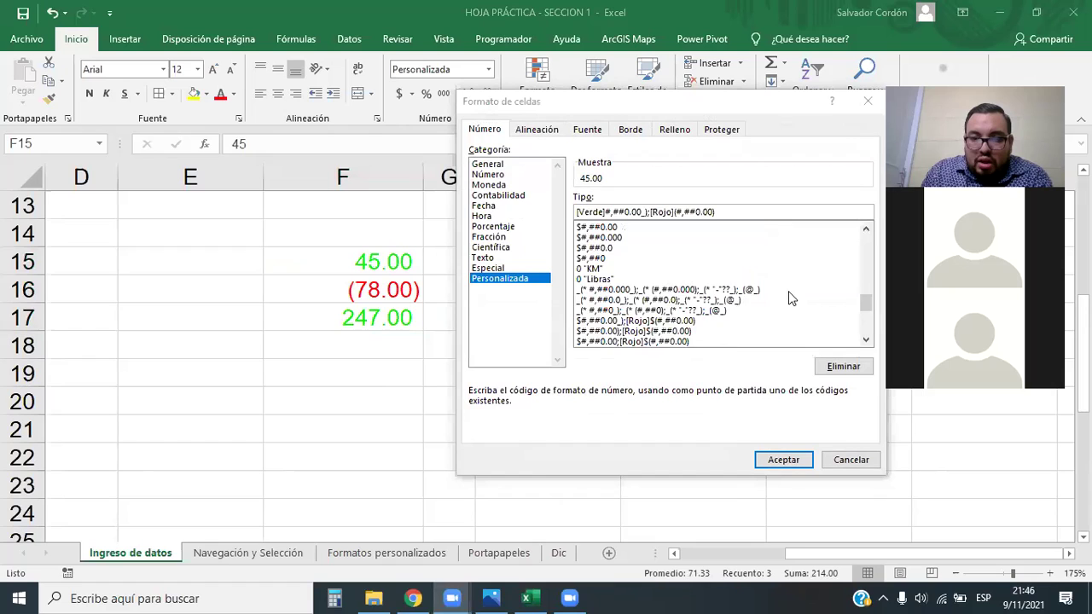
scroll(638, 293, up, 2)
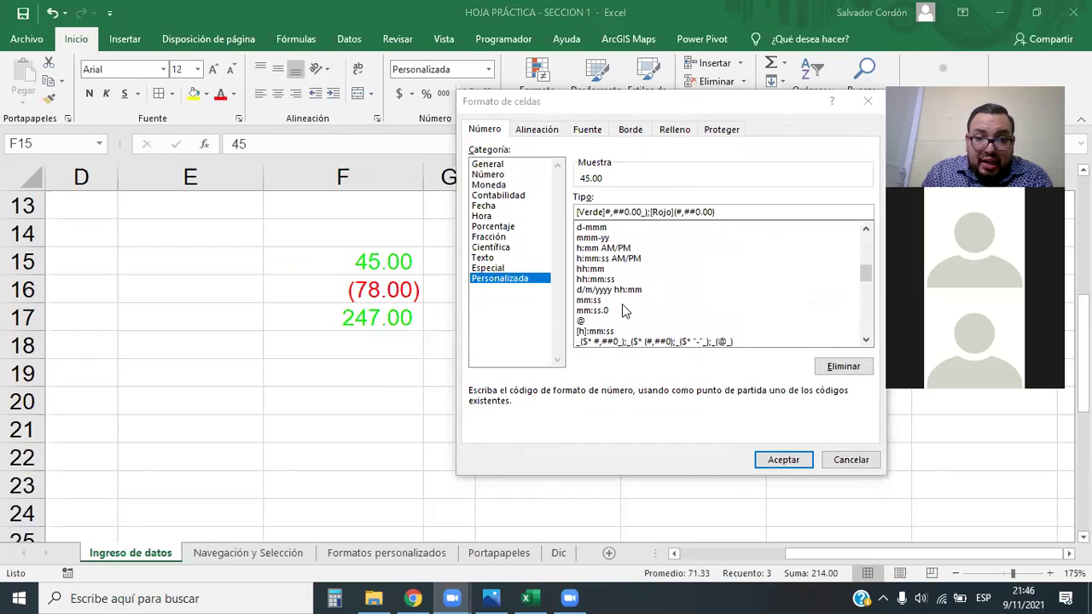
click(585, 321)
click(597, 310)
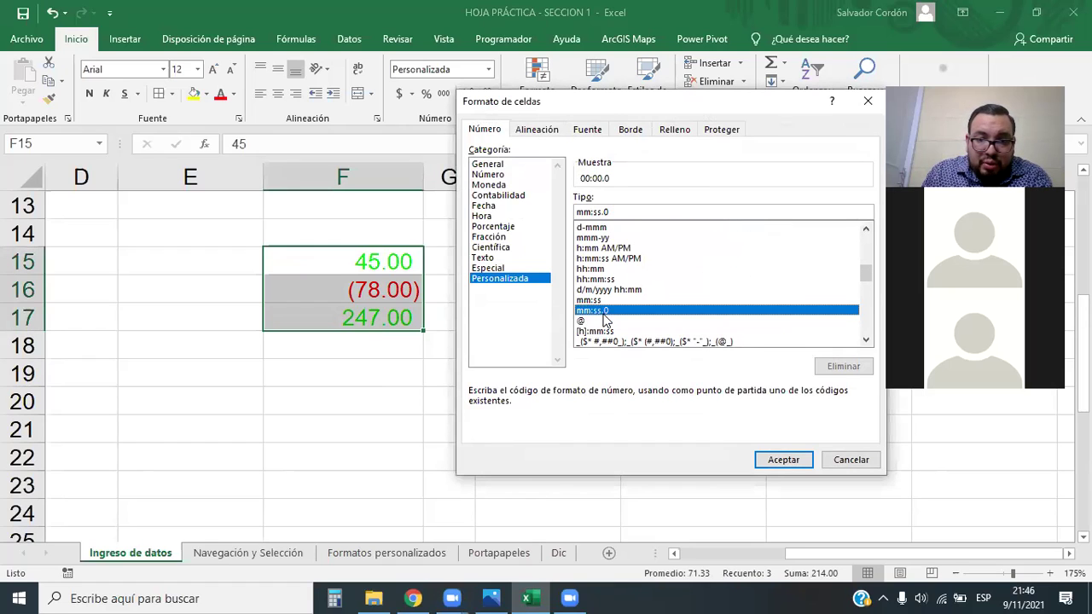
click(584, 321)
Apply the last custom code [Azul]_($* #,##0_);[Rojo]… to the amounts
drag(866, 271, 865, 220)
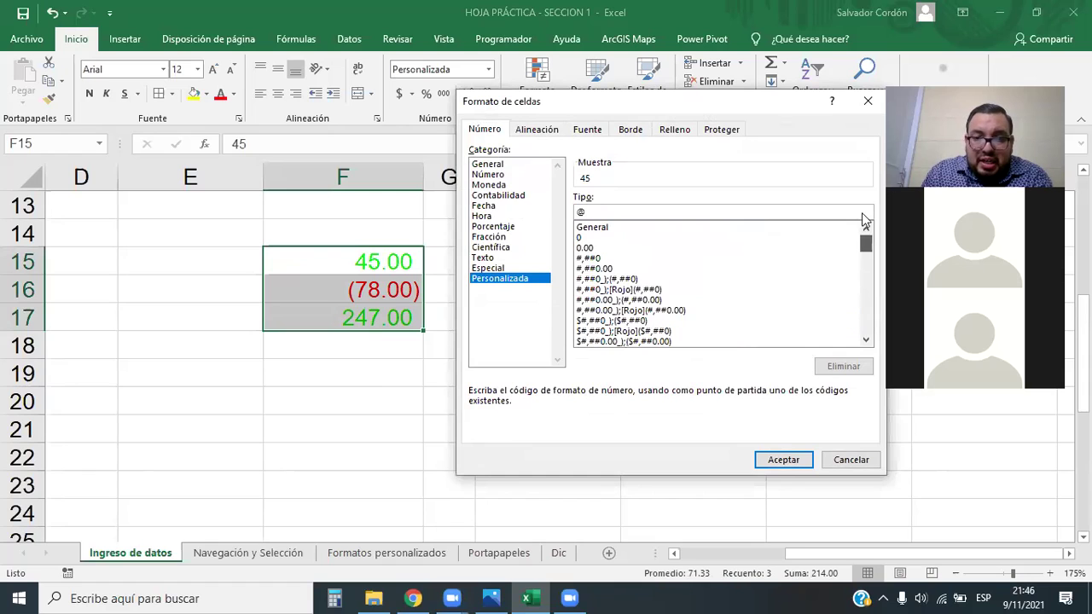
click(590, 228)
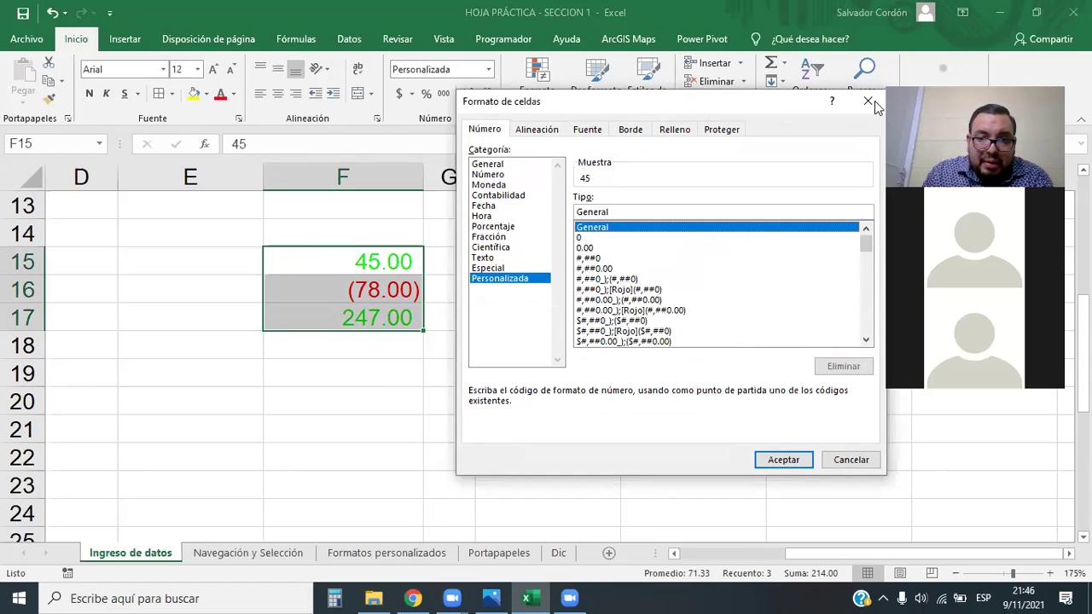
drag(870, 246, 864, 348)
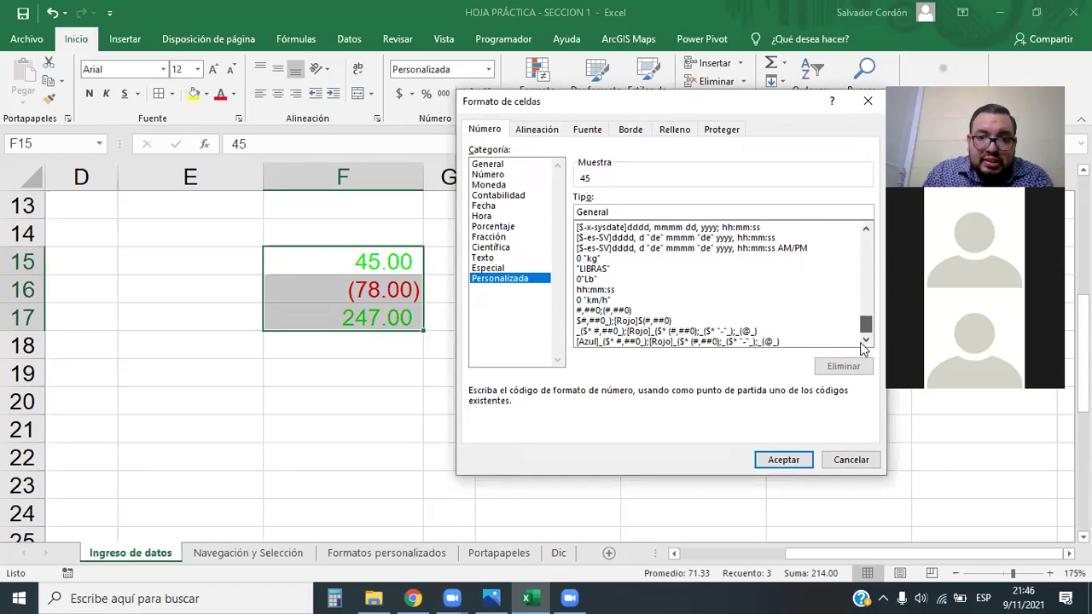
click(645, 341)
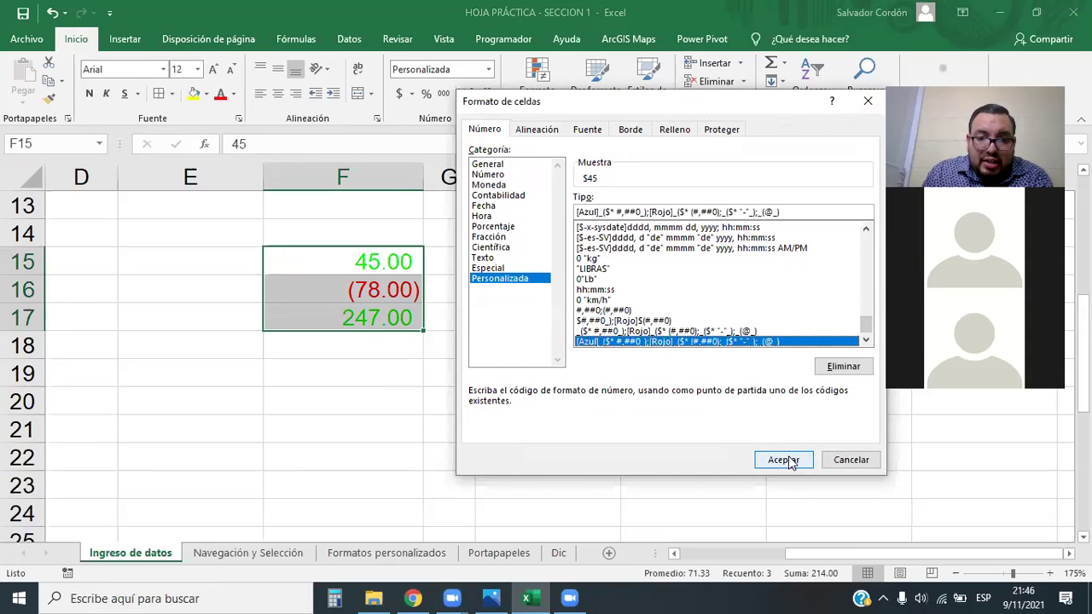
click(784, 460)
click(449, 261)
scroll(378, 274, up, 1)
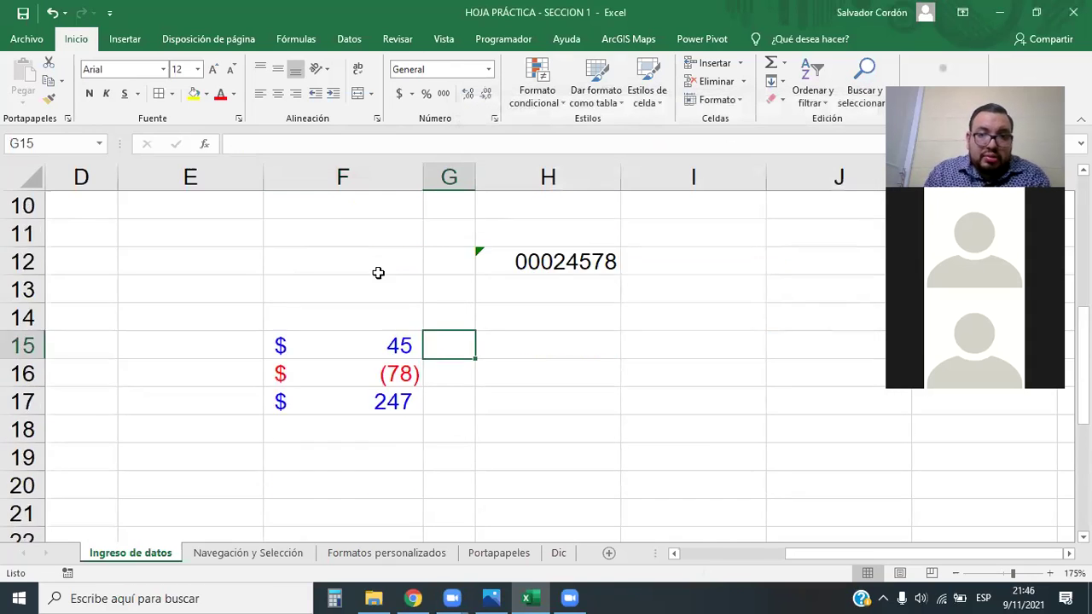
scroll(385, 278, down, 3)
scroll(385, 286, up, 3)
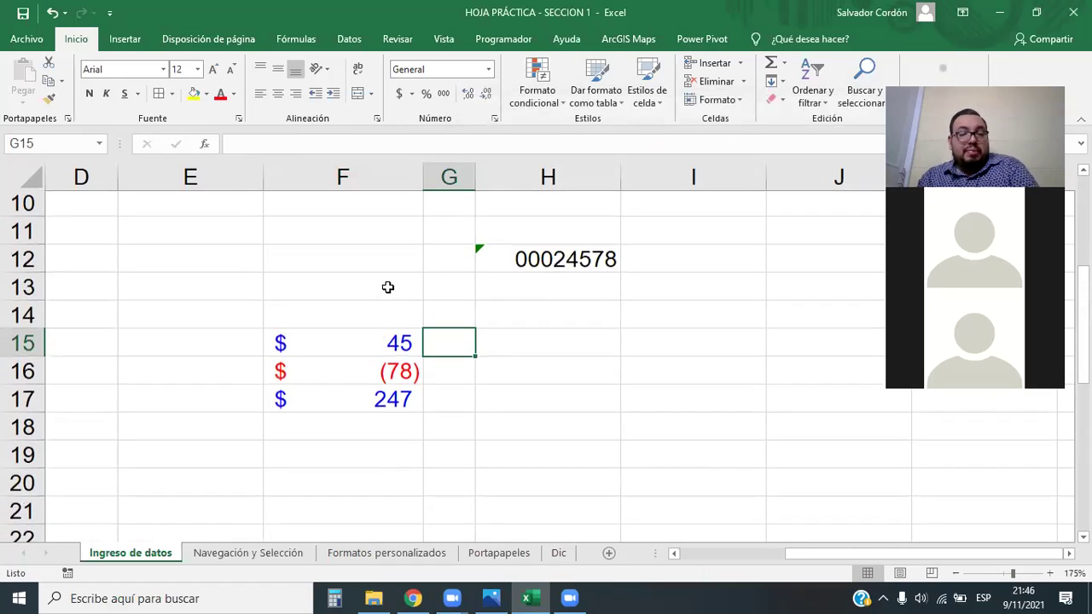
scroll(387, 284, down, 3)
scroll(390, 279, up, 1)
scroll(391, 279, down, 3)
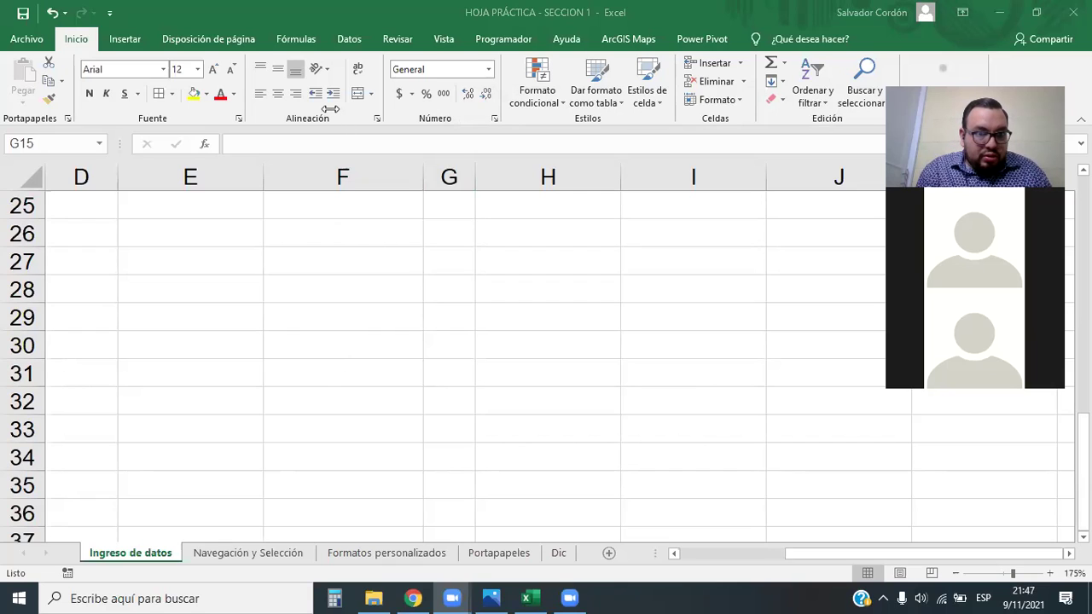
Enter 9/11/2021 in F26 and widen column F to fit it
click(402, 243)
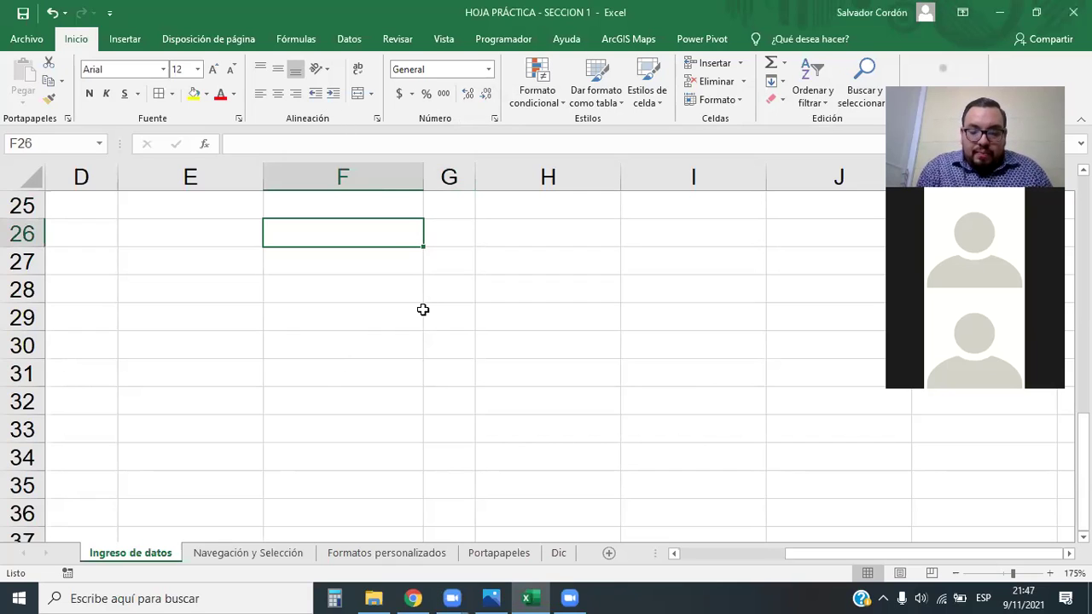
text(9/11/2021)
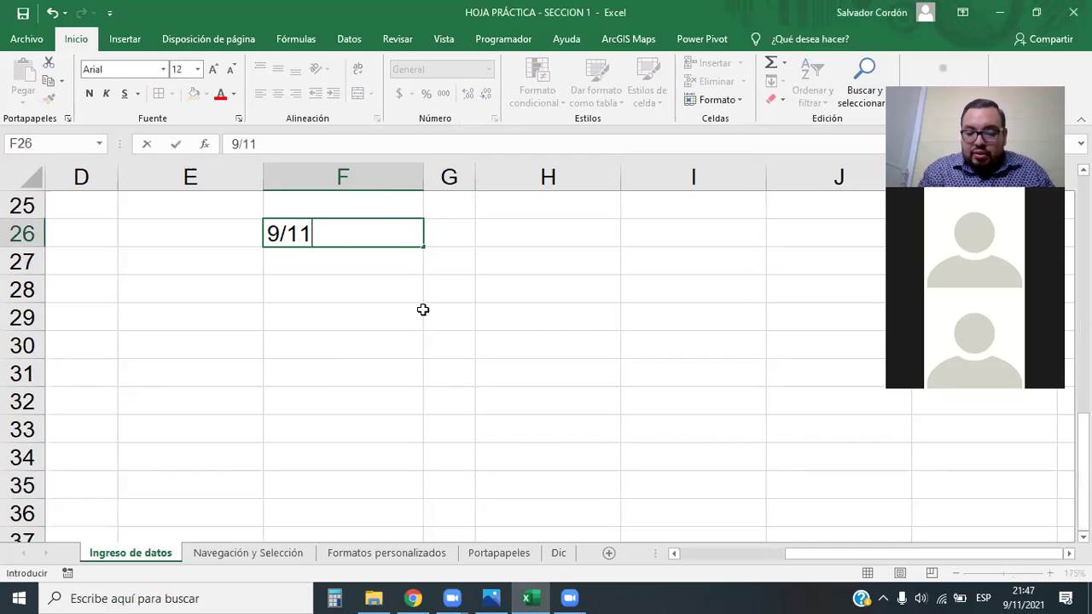
key(Return)
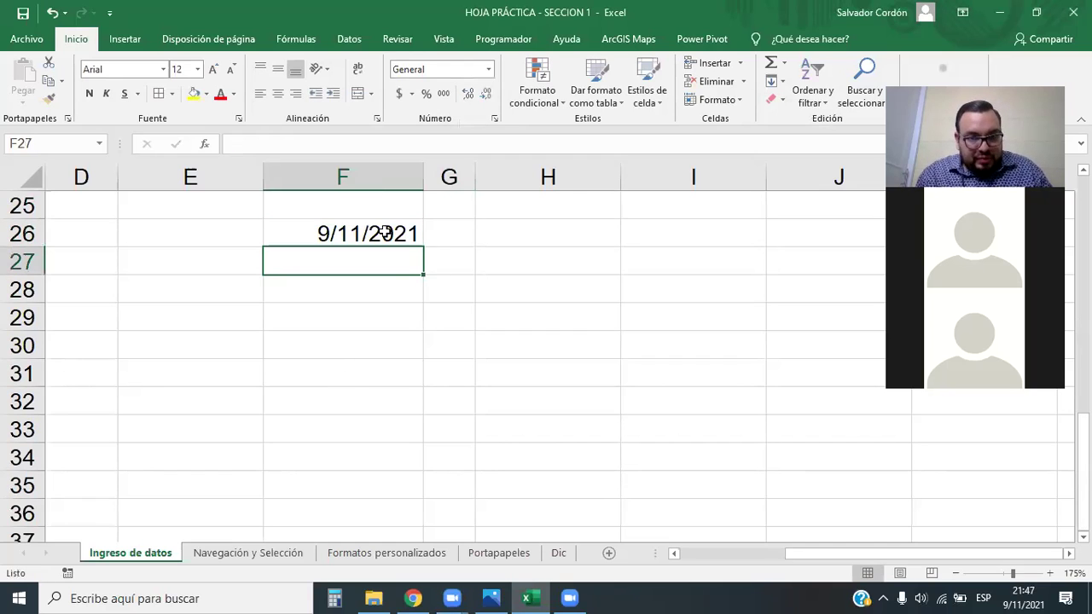
key(Up)
drag(424, 179, 486, 180)
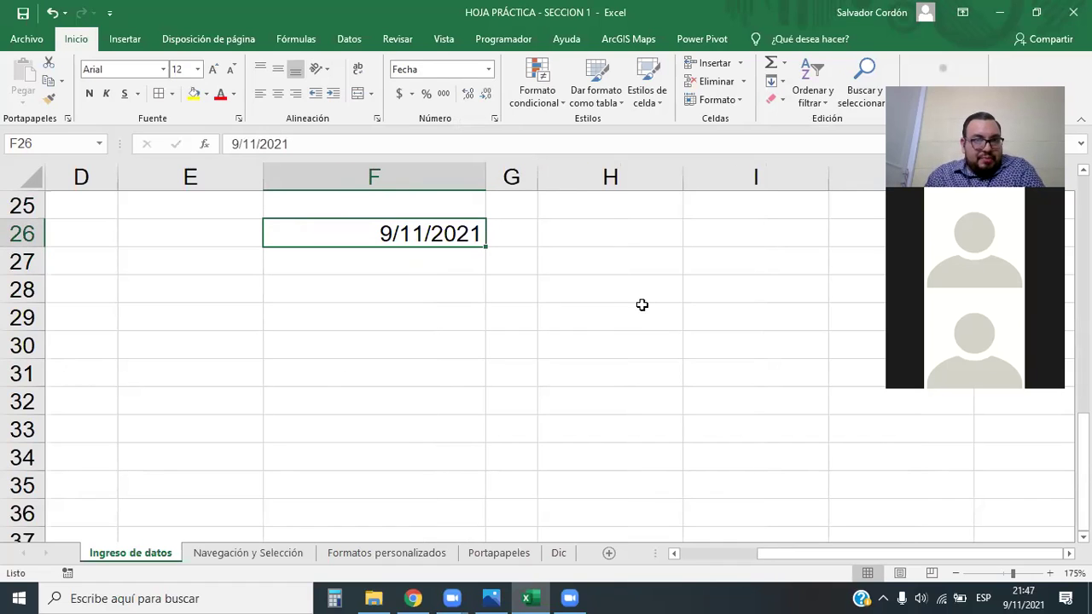
Reselect F26 and check the number format list without changing it
click(493, 311)
key(Up)
key(Up)
key(Up)
key(Left)
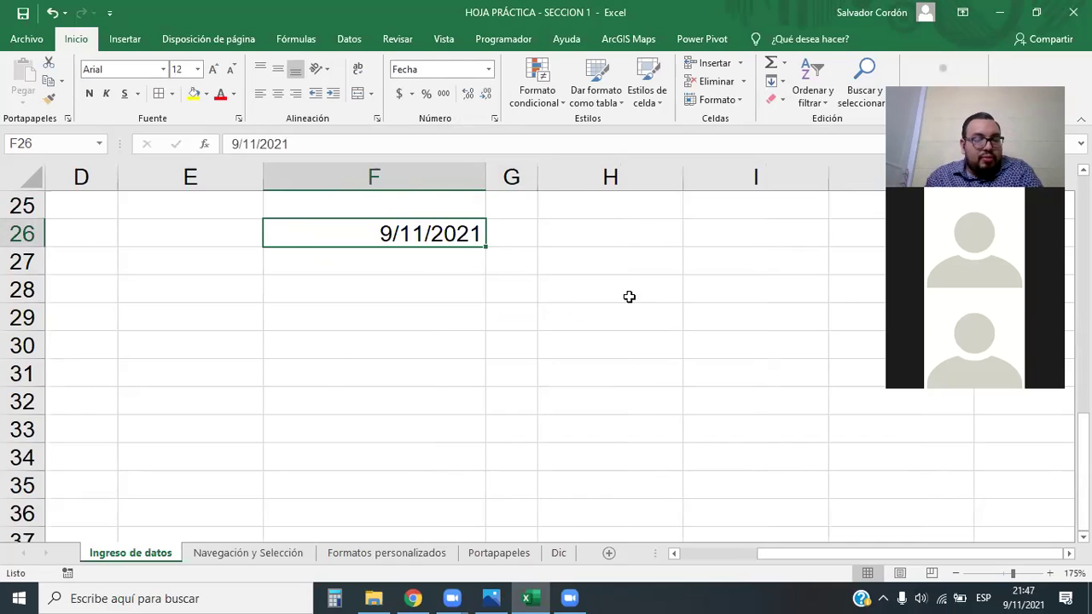
click(452, 235)
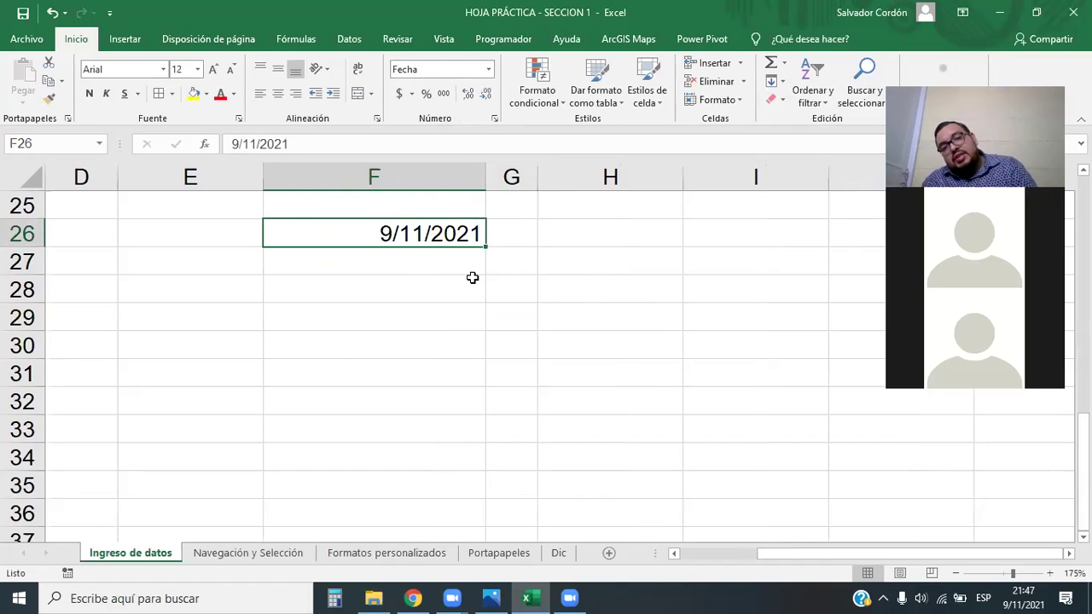
click(489, 75)
click(348, 231)
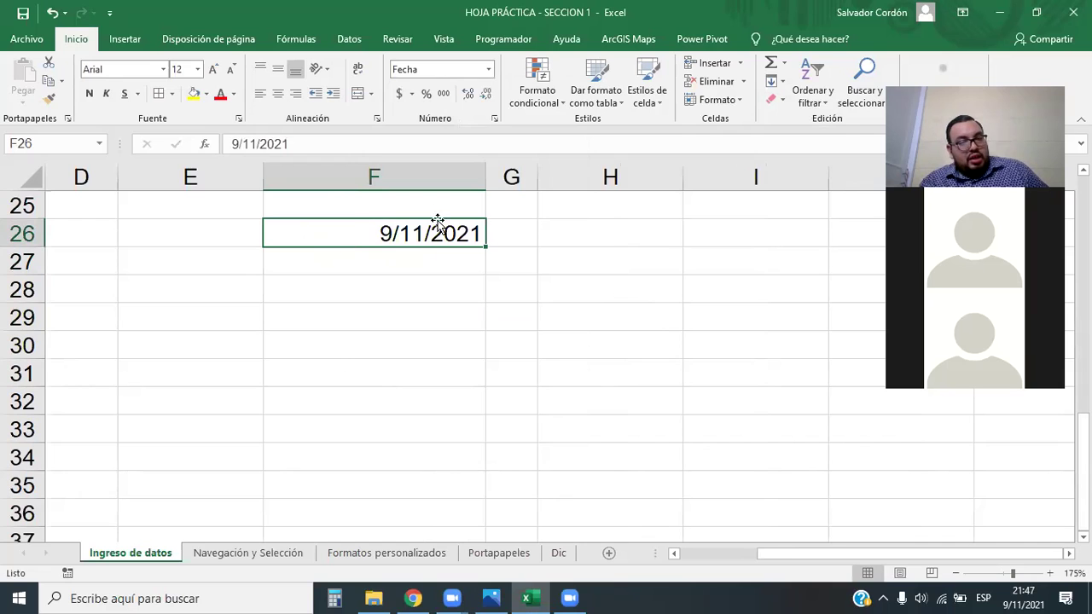
Apply Fecha larga to F26 and widen column F to fit the long date
scroll(559, 335, up, 3)
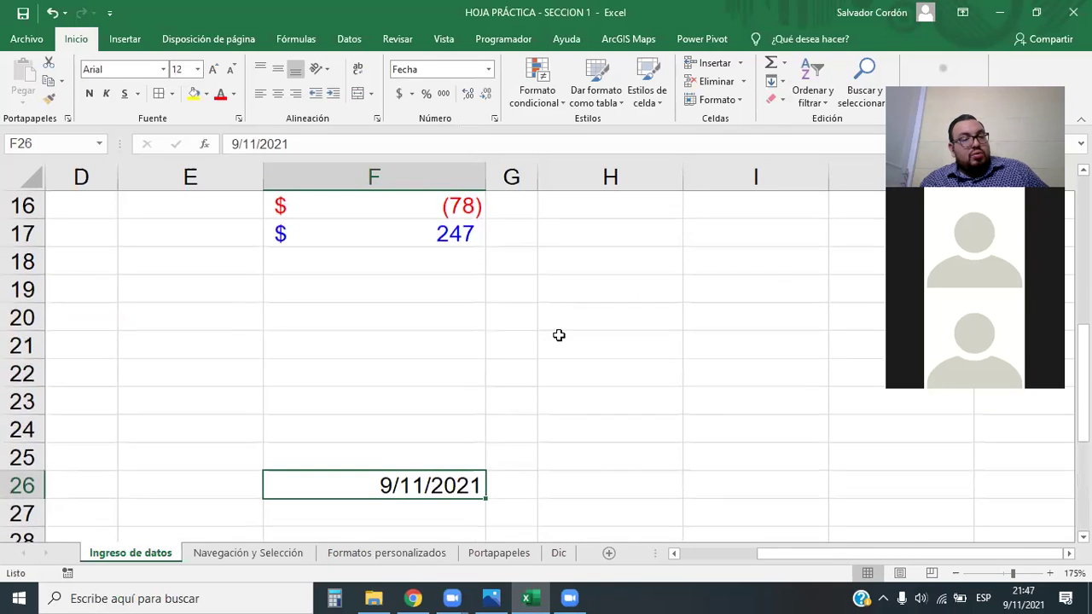
scroll(559, 335, down, 1)
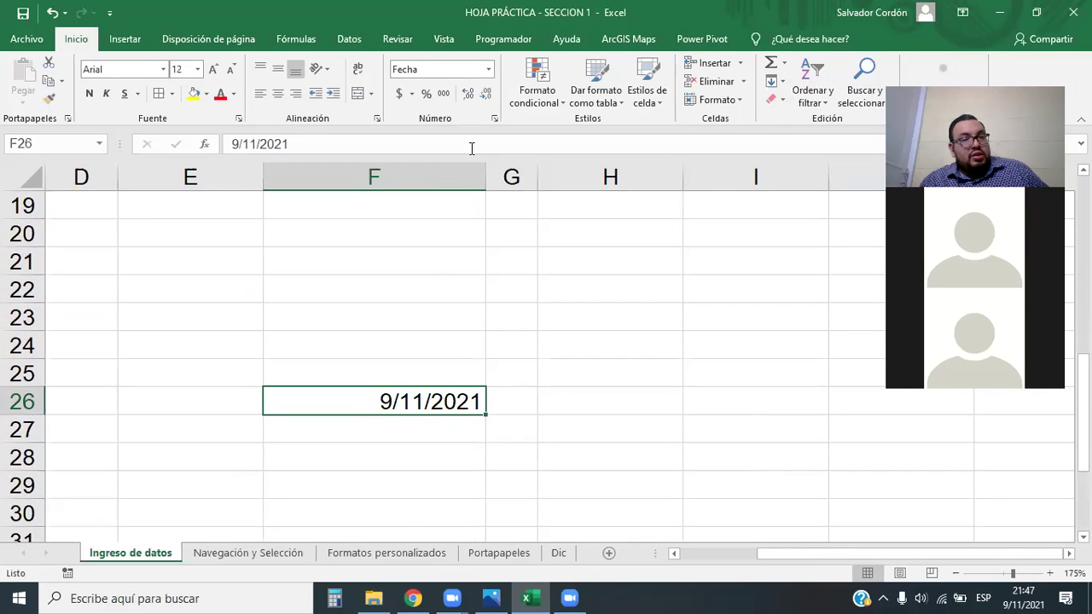
click(489, 70)
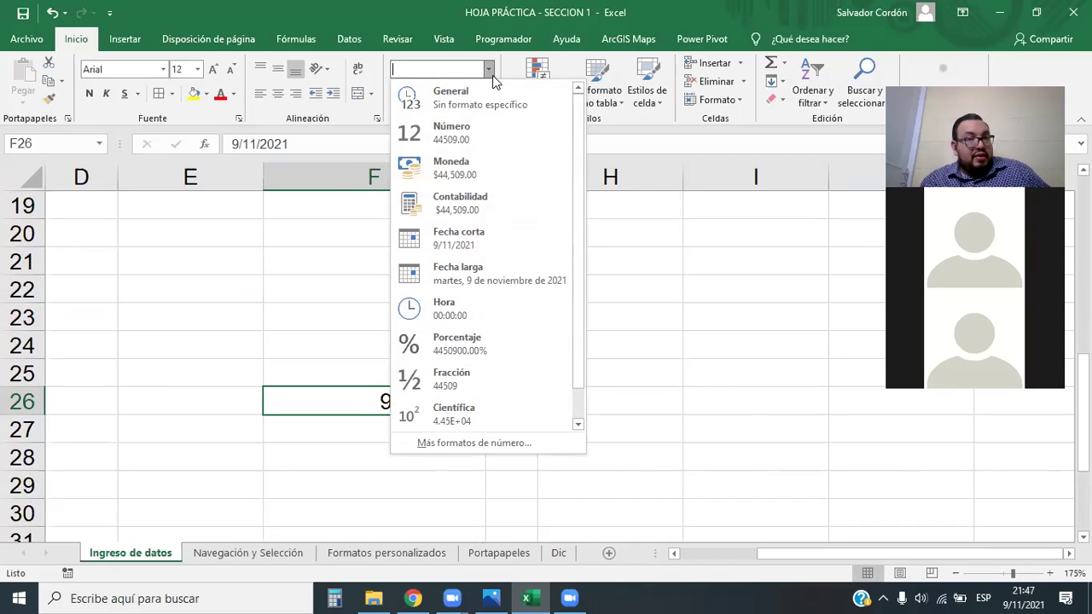
click(469, 273)
click(517, 389)
drag(485, 179, 645, 189)
Move between the cells around the date and select F28 for the next date
click(592, 400)
key(Down)
key(Down)
click(351, 410)
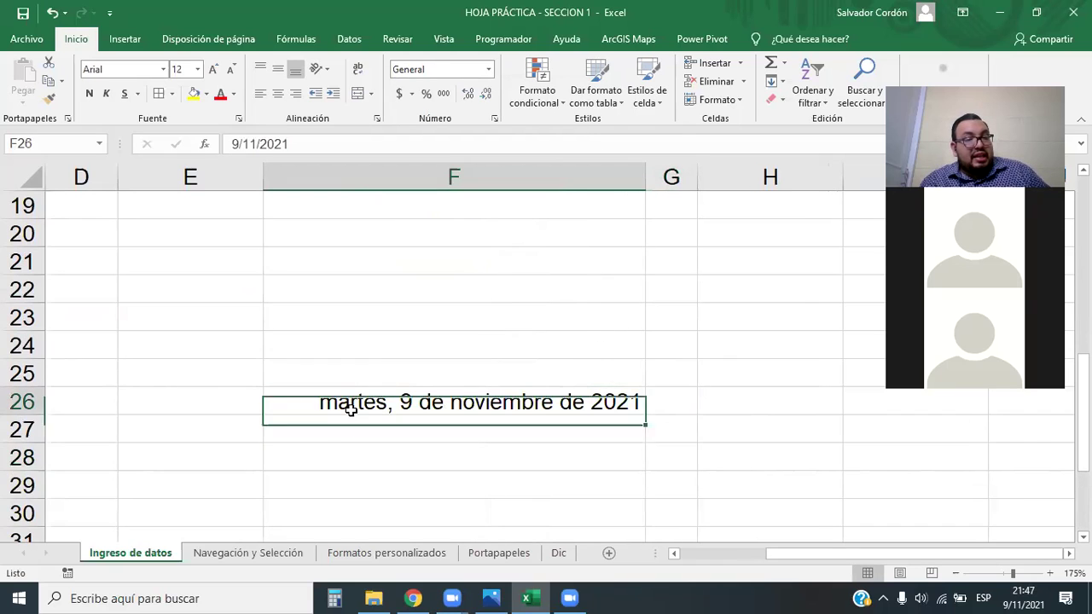
click(350, 474)
click(422, 399)
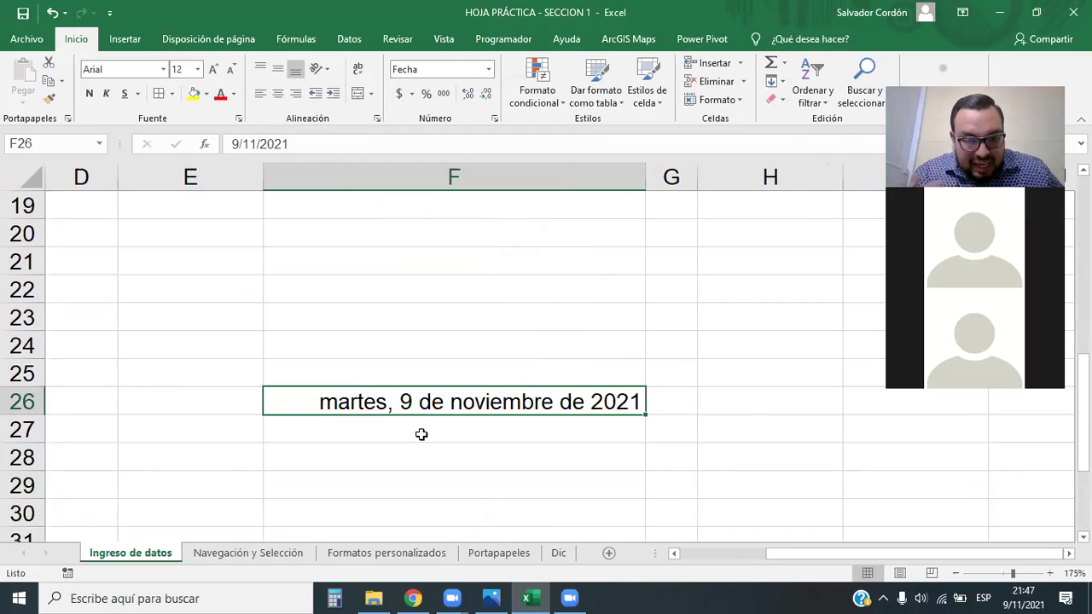
click(421, 434)
click(449, 457)
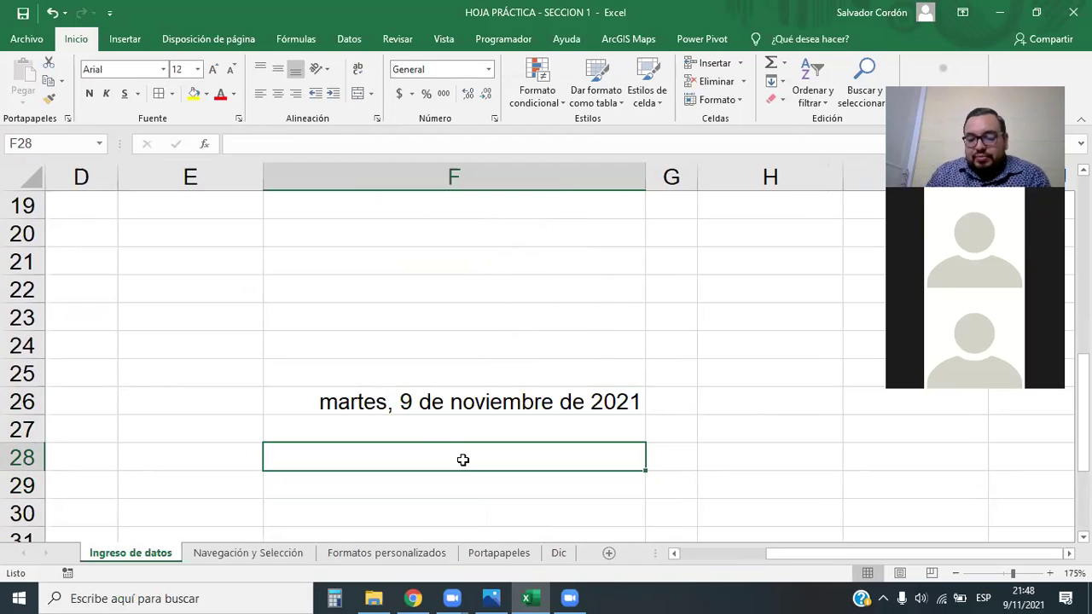
Enter 29/08/2021 in F28 and give it the Fecha larga format
text(29)
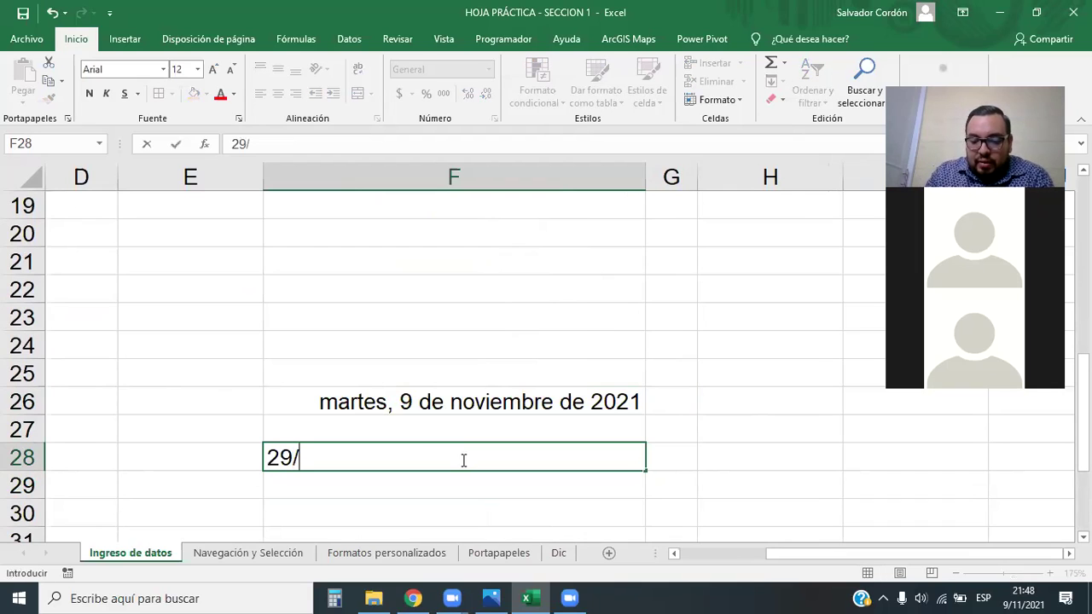
text(/0)
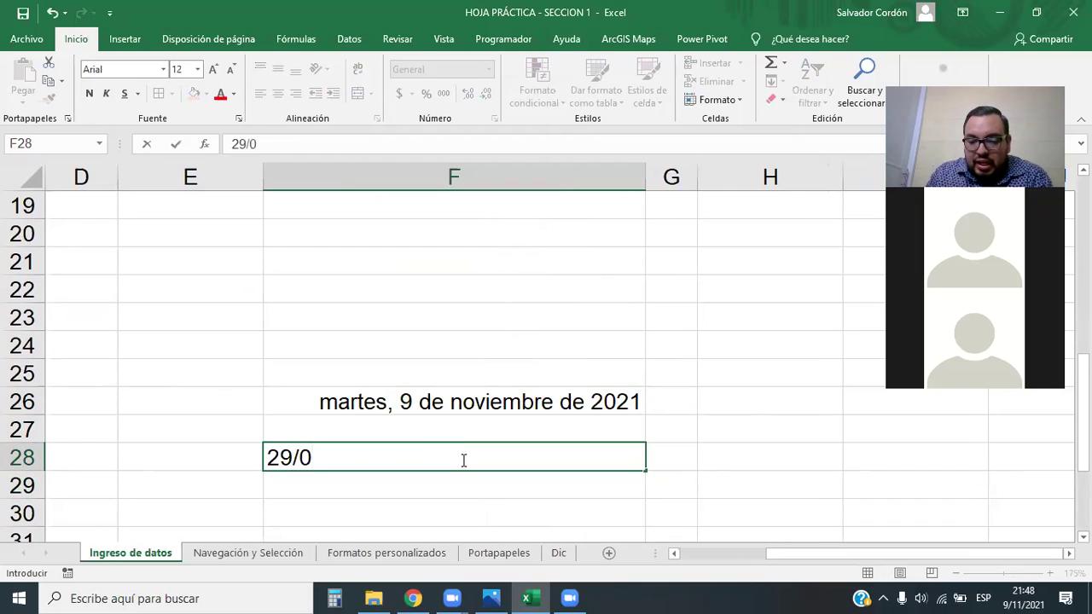
text(8/)
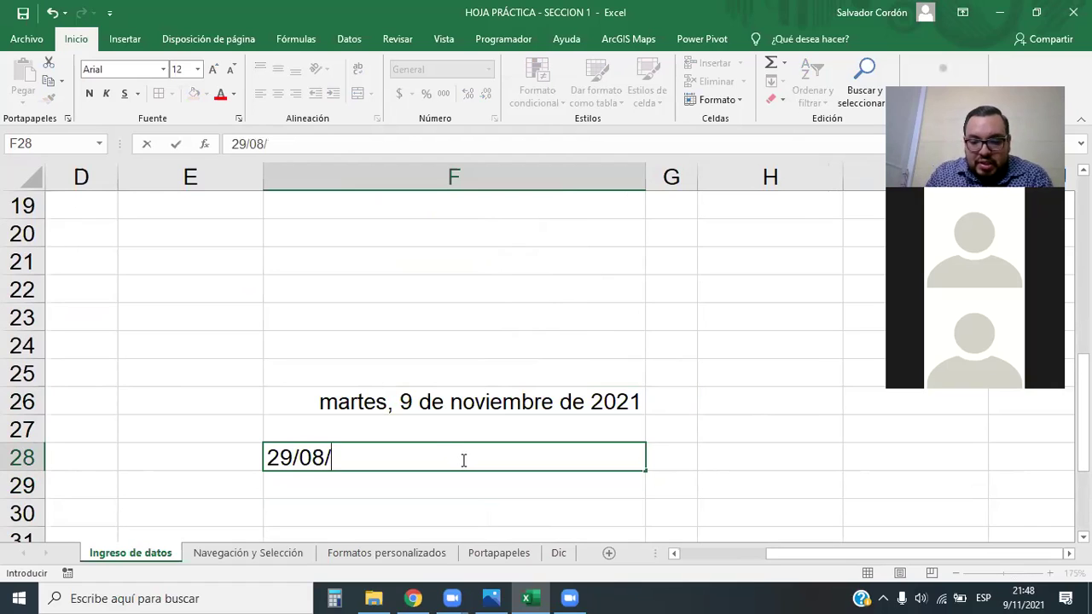
text(2021)
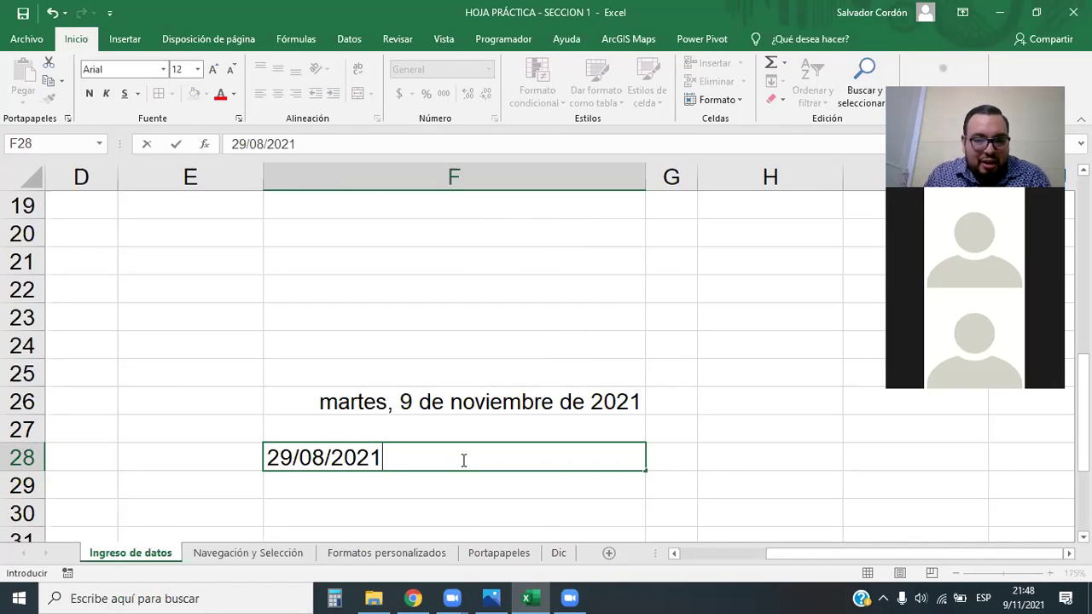
key(Return)
click(453, 458)
click(488, 70)
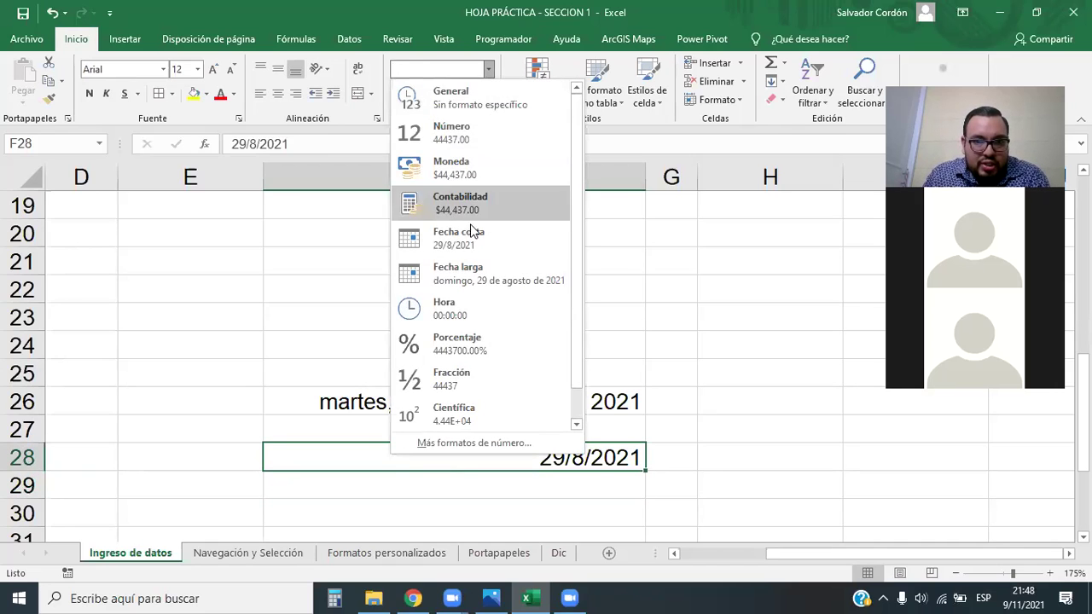
click(478, 276)
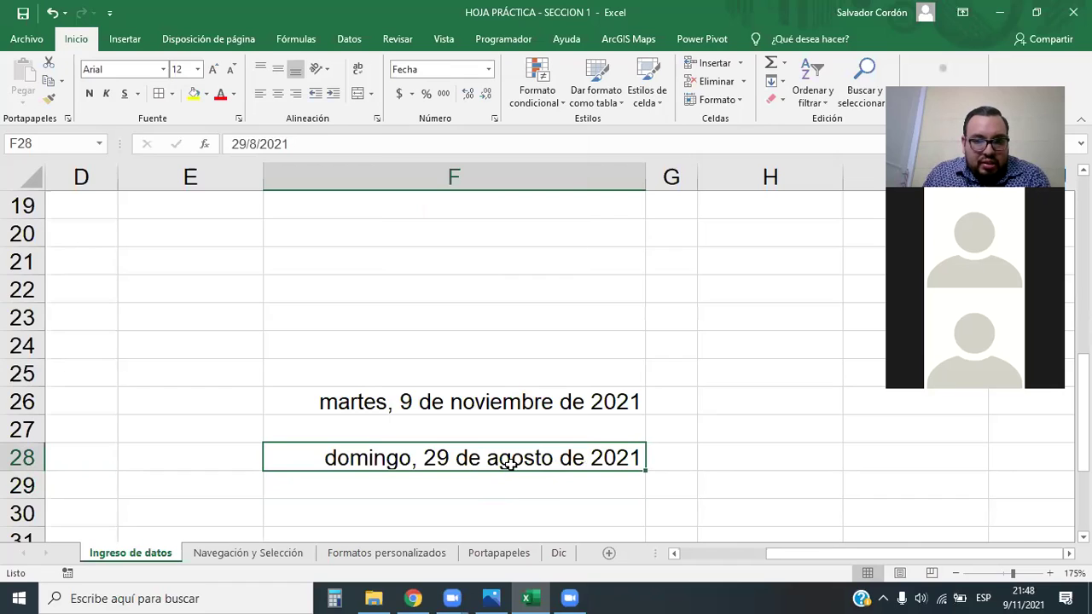
Change the year in F28 to 1991 so it reads jueves, 29 de agosto de 1991
double_click(633, 454)
key(BackSpace)
key(BackSpace)
key(BackSpace)
key(BackSpace)
text(199)
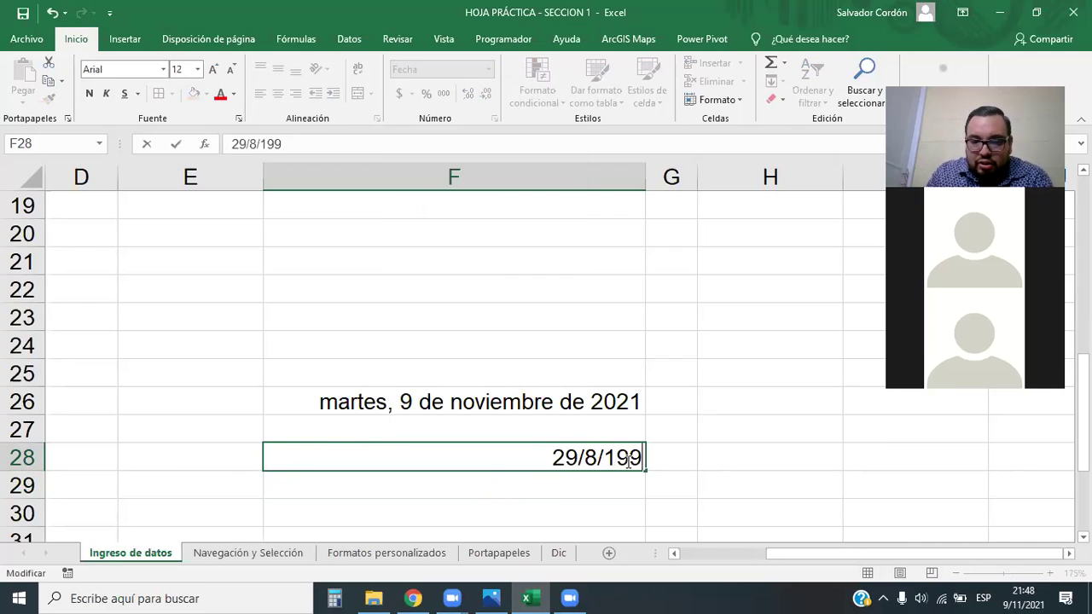
text(1)
key(Return)
click(727, 442)
click(613, 465)
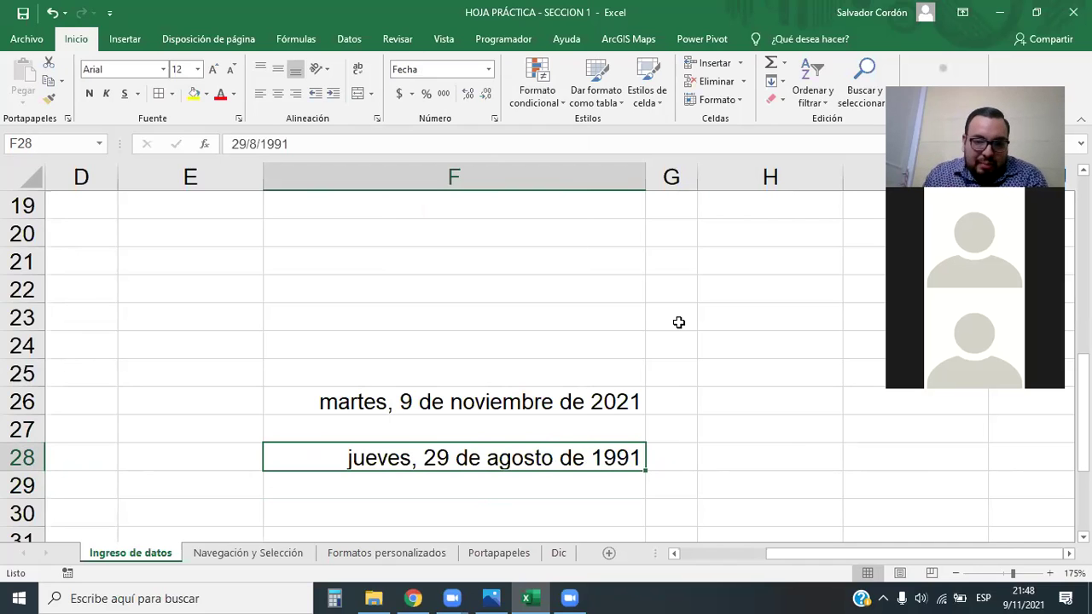
Select both dates in F26:F28
scroll(648, 358, up, 1)
scroll(632, 384, down, 3)
scroll(581, 371, up, 1)
click(466, 408)
drag(466, 375, 426, 316)
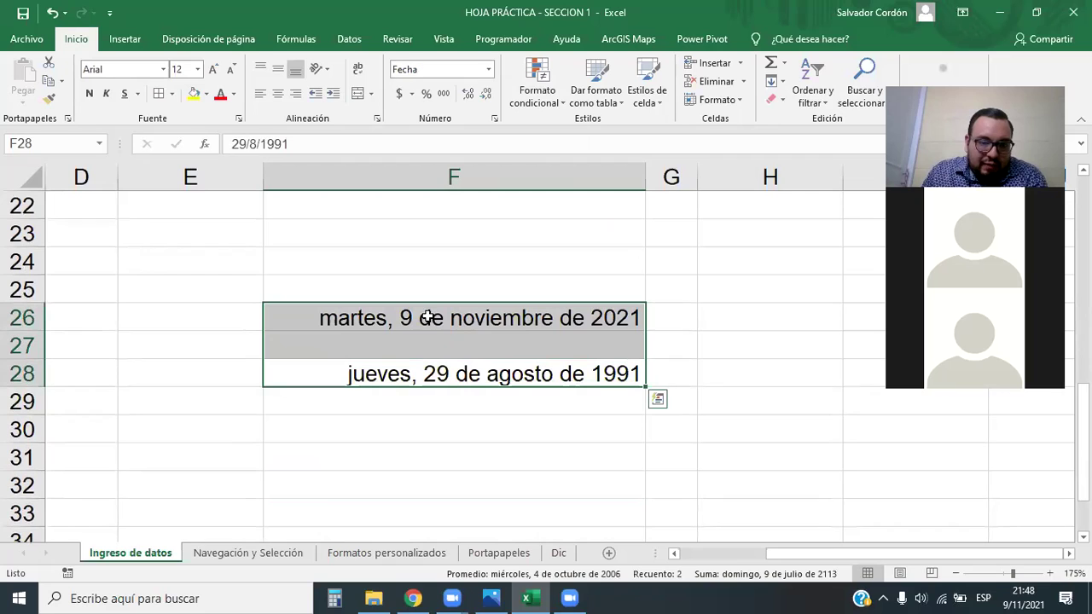
Apply the long date format to both dates, then select the 1991 date in F28
click(489, 72)
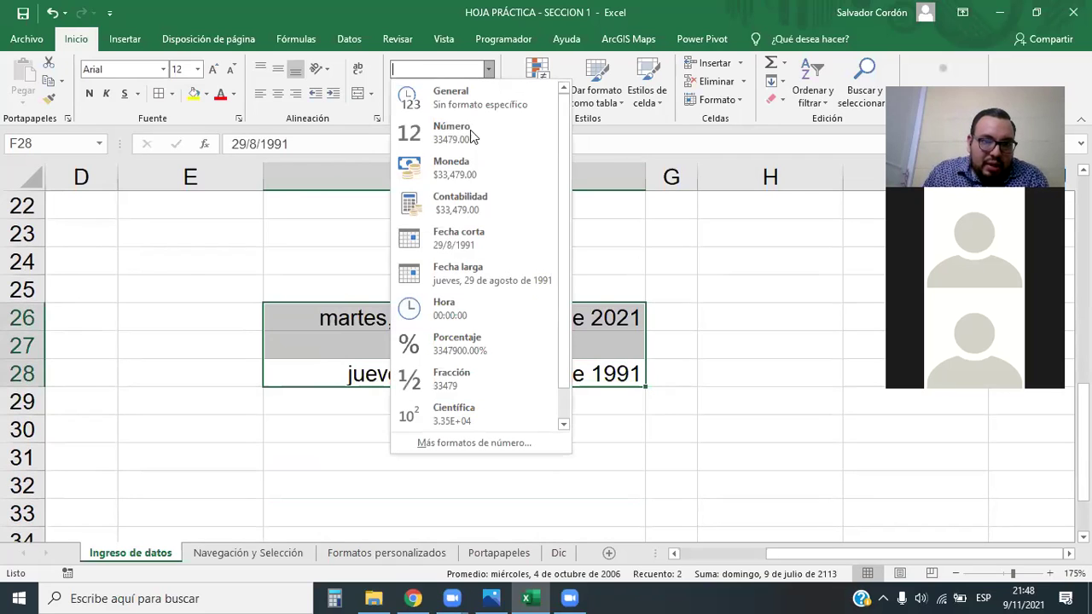
click(478, 288)
click(521, 324)
scroll(522, 334, down, 1)
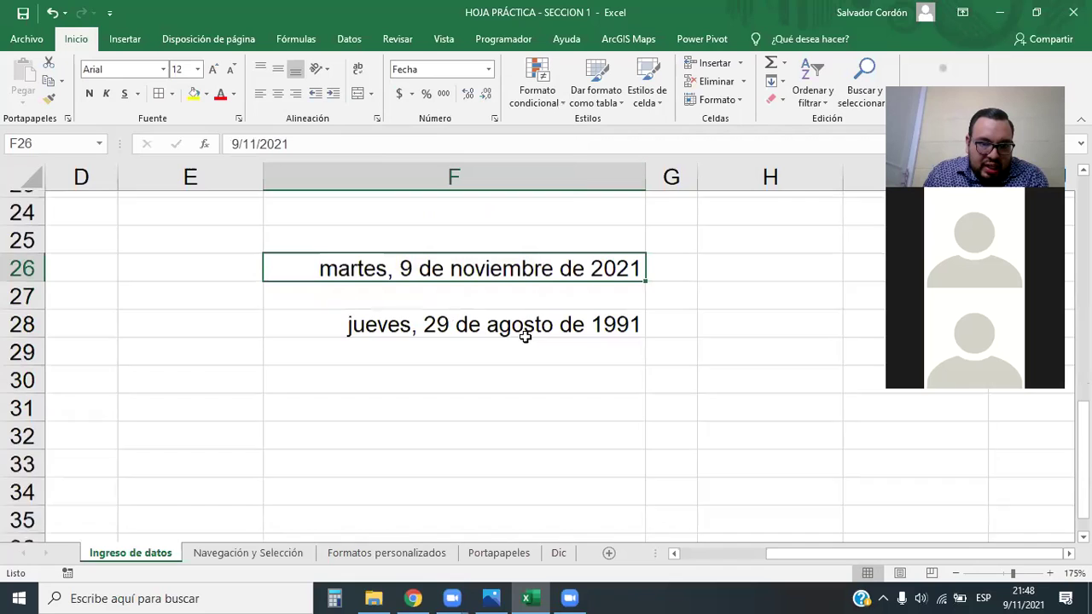
scroll(529, 334, up, 1)
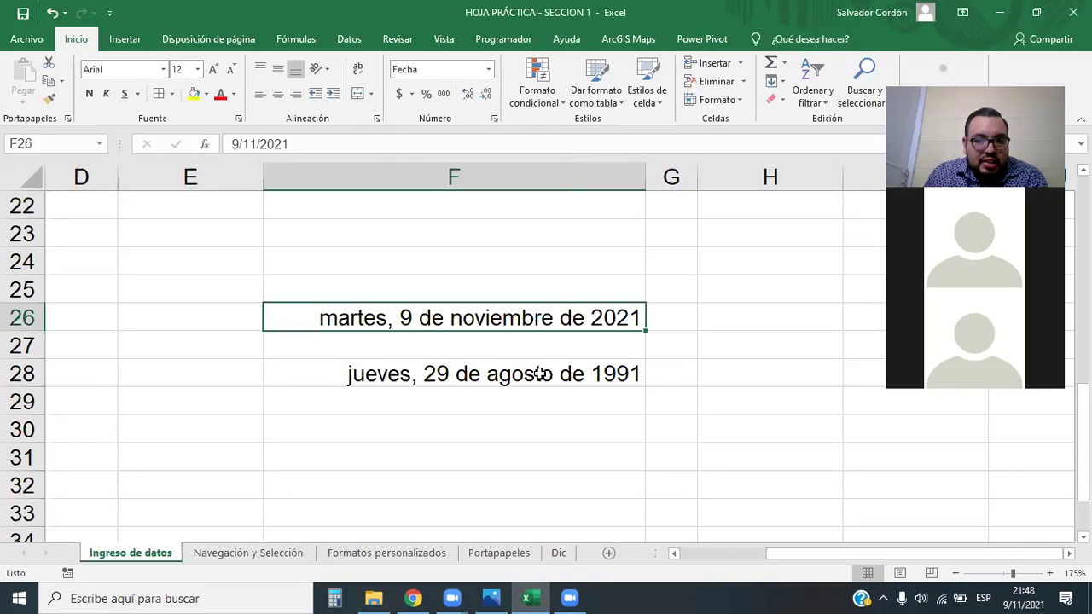
scroll(538, 373, down, 1)
click(438, 299)
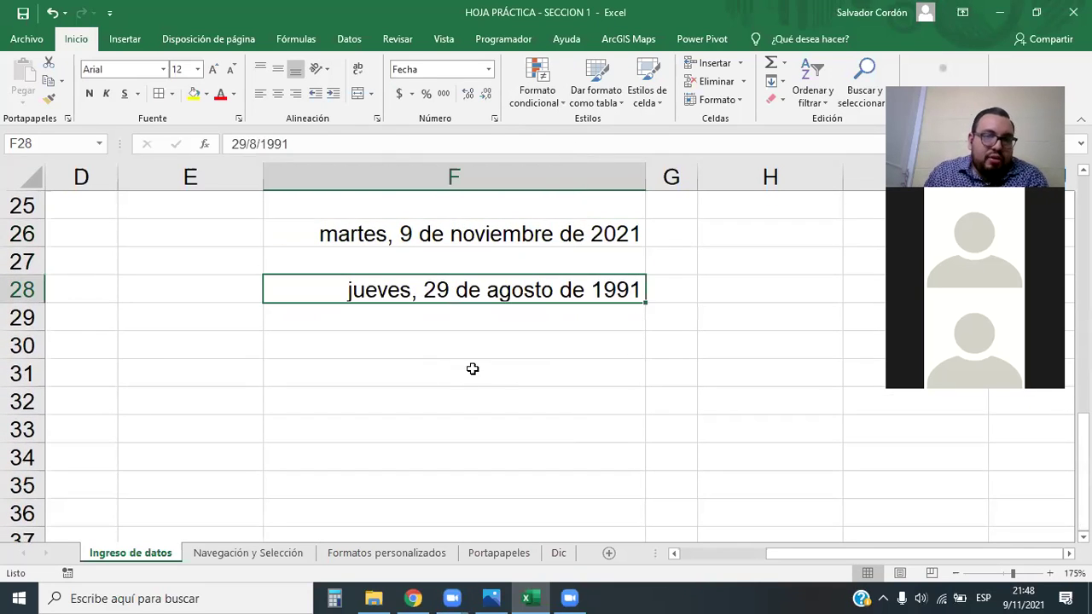
Format F28 with locale Español (Estados Unidos) and type 03/14/12 so it reads 08/29/91
click(489, 69)
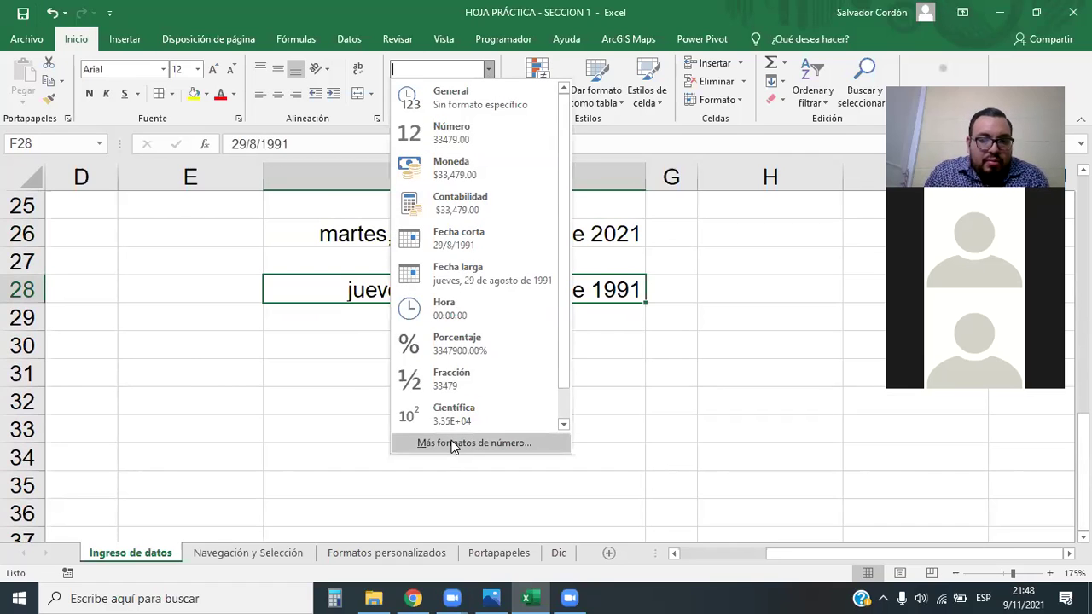
click(454, 444)
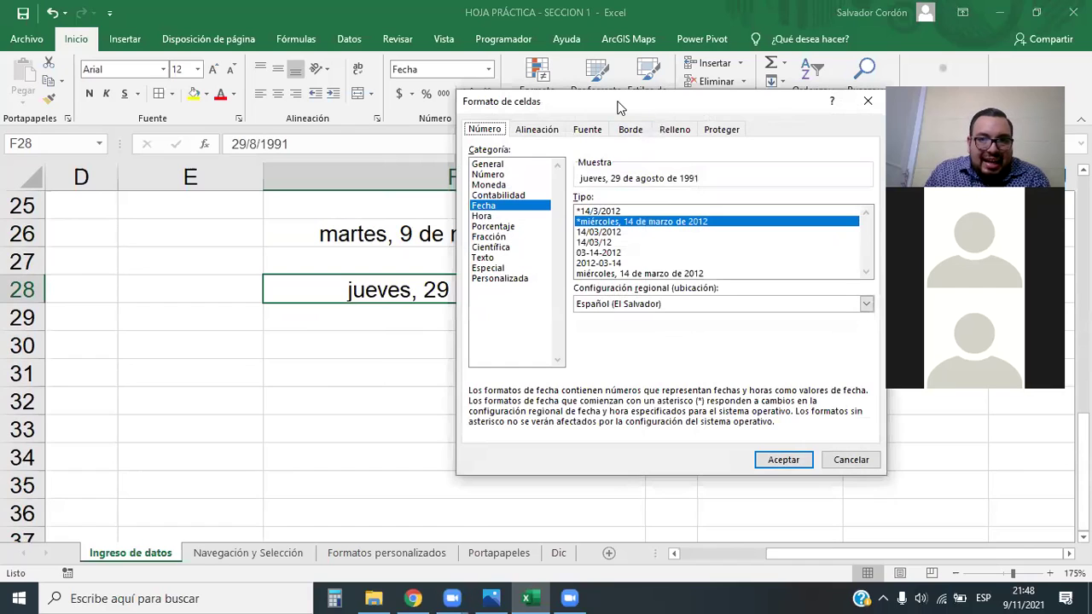
drag(620, 107, 253, 117)
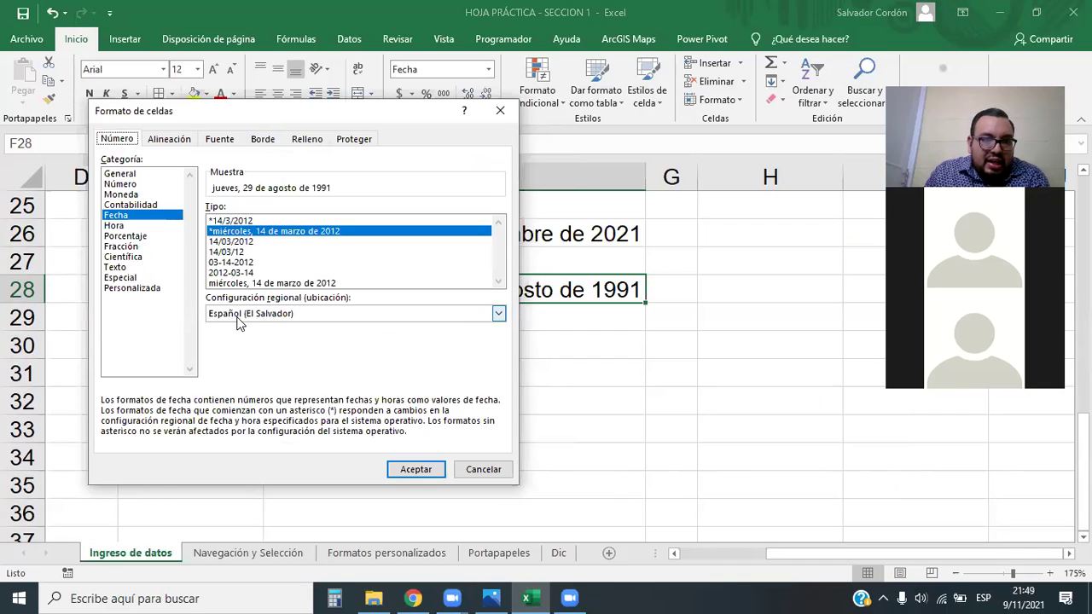
click(496, 316)
scroll(307, 334, down, 1)
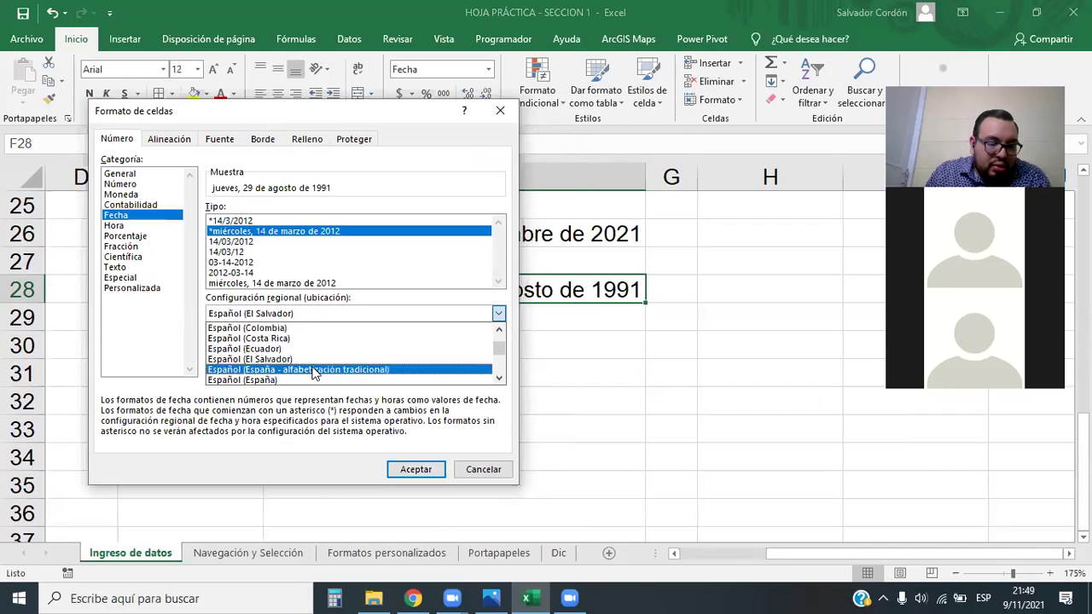
scroll(311, 372, down, 3)
click(292, 358)
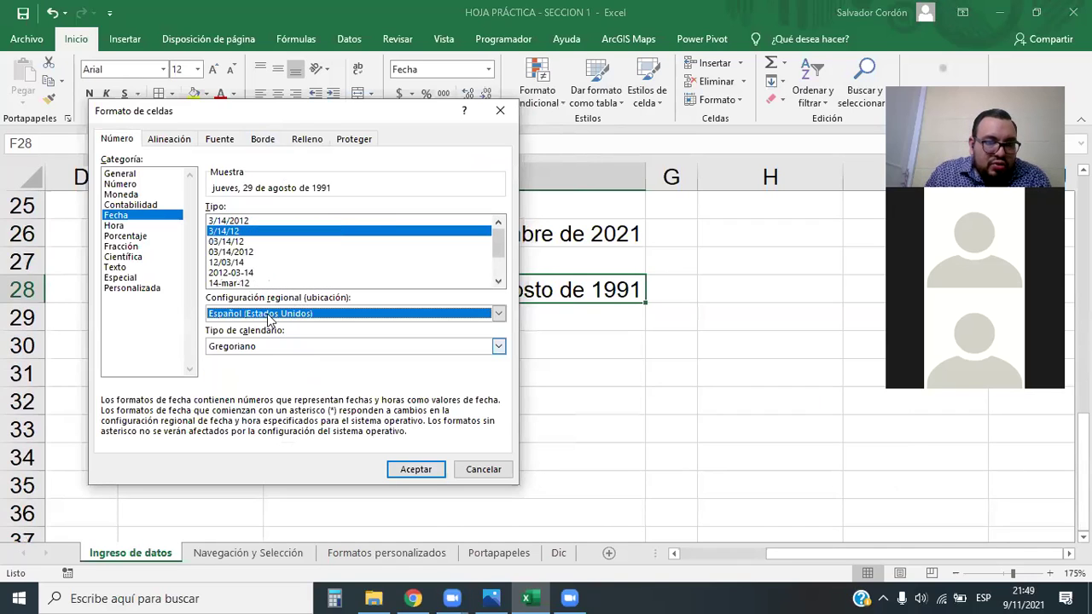
click(237, 273)
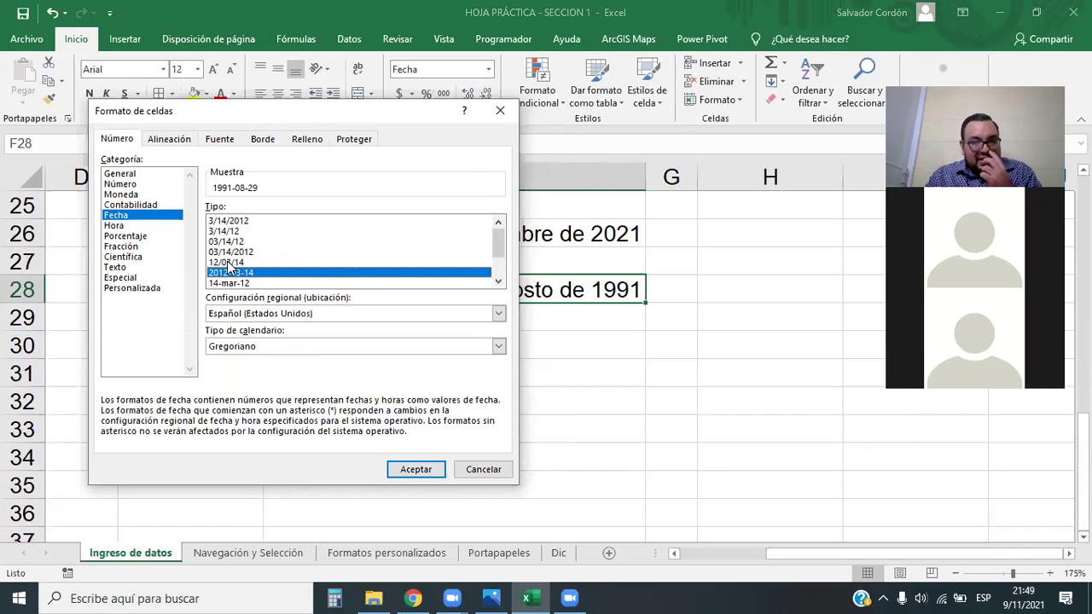
click(261, 263)
key(Up)
key(Up)
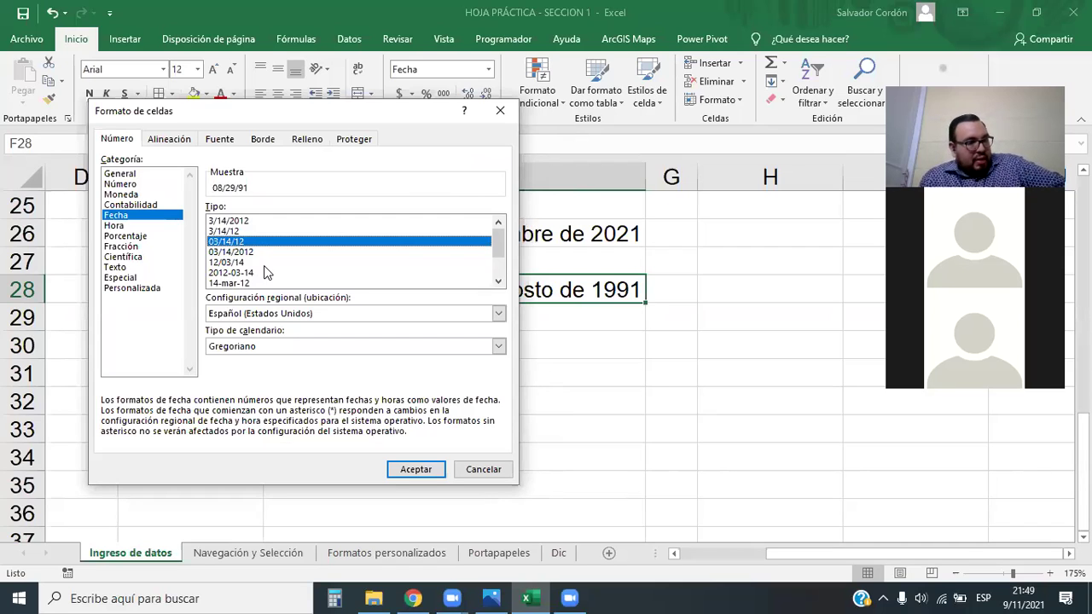
click(431, 471)
key(Down)
key(Down)
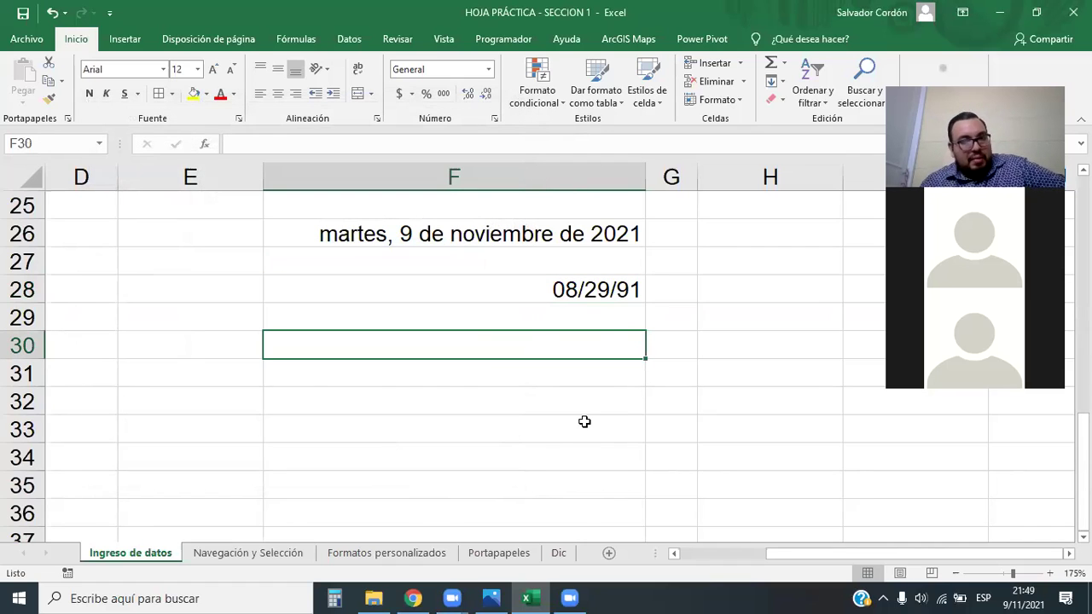
Give F26 the dashed 03-14-2012 date type so it reads 11-09-2021
click(613, 237)
click(489, 70)
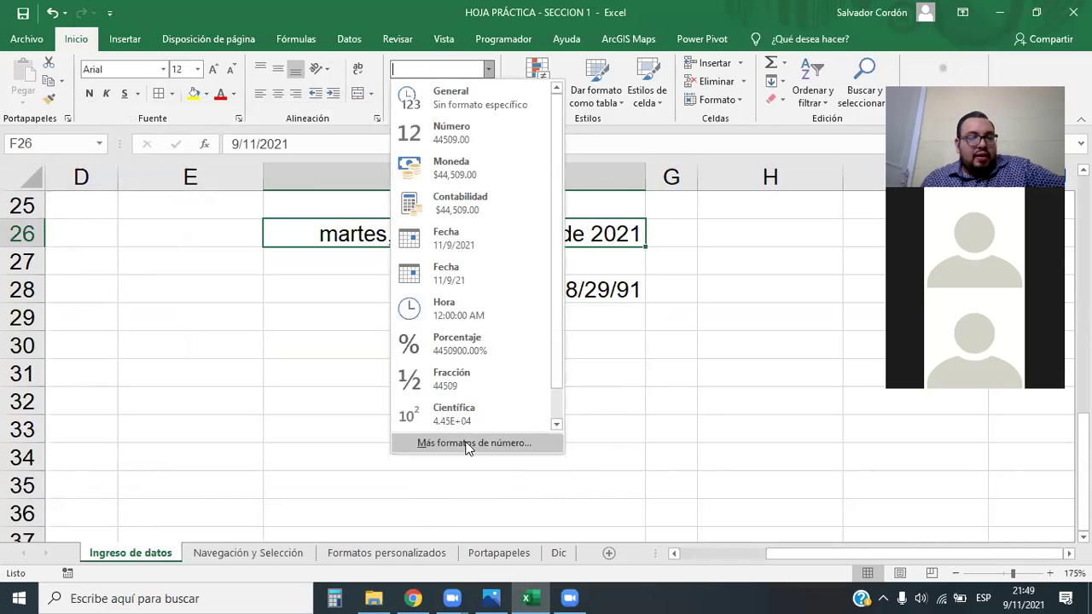
click(468, 443)
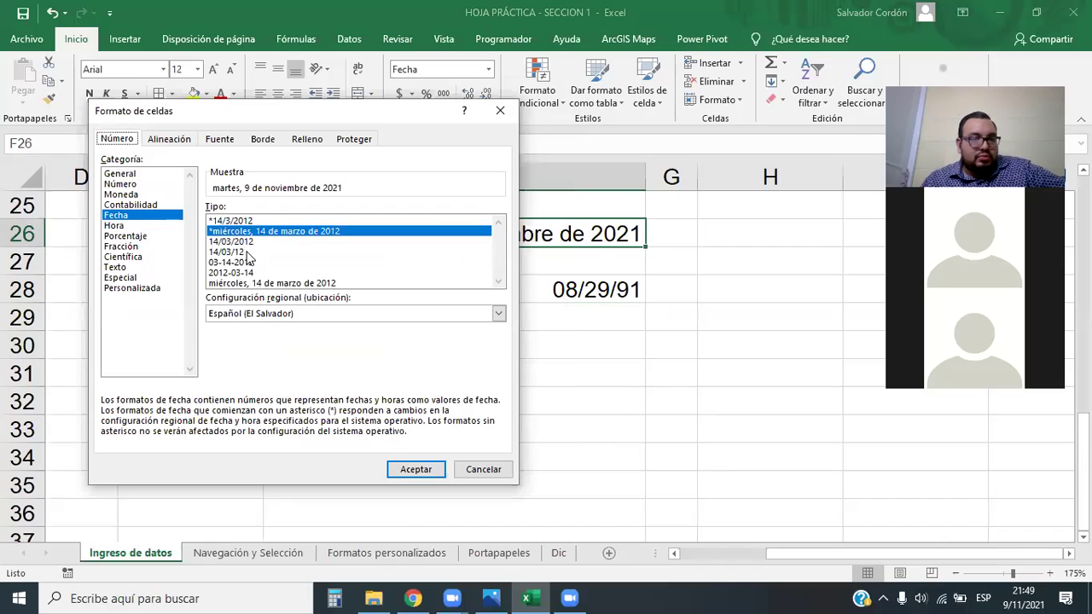
click(236, 263)
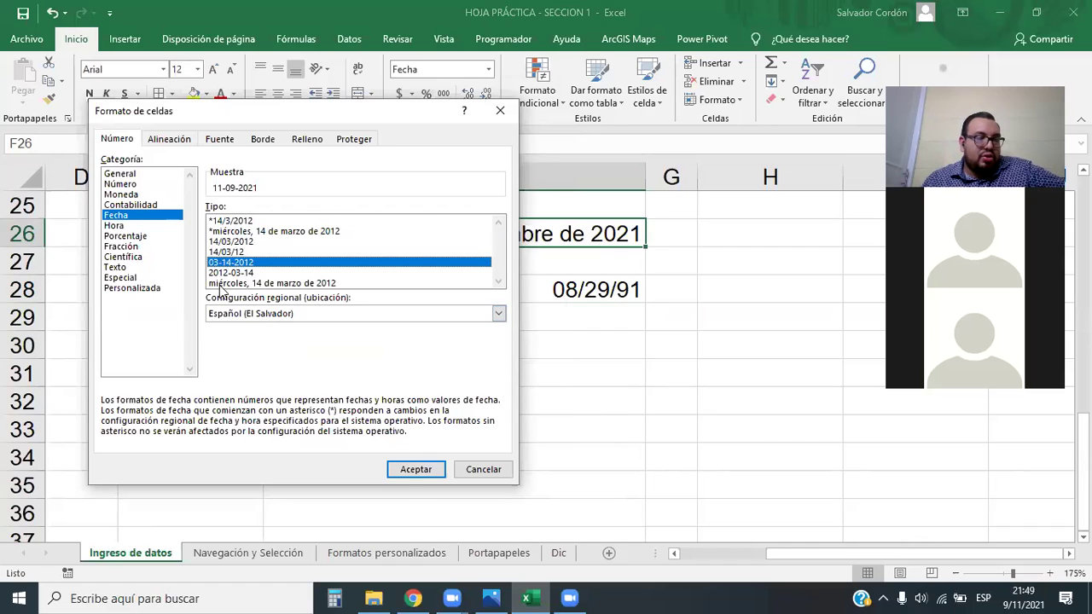
click(426, 469)
click(592, 353)
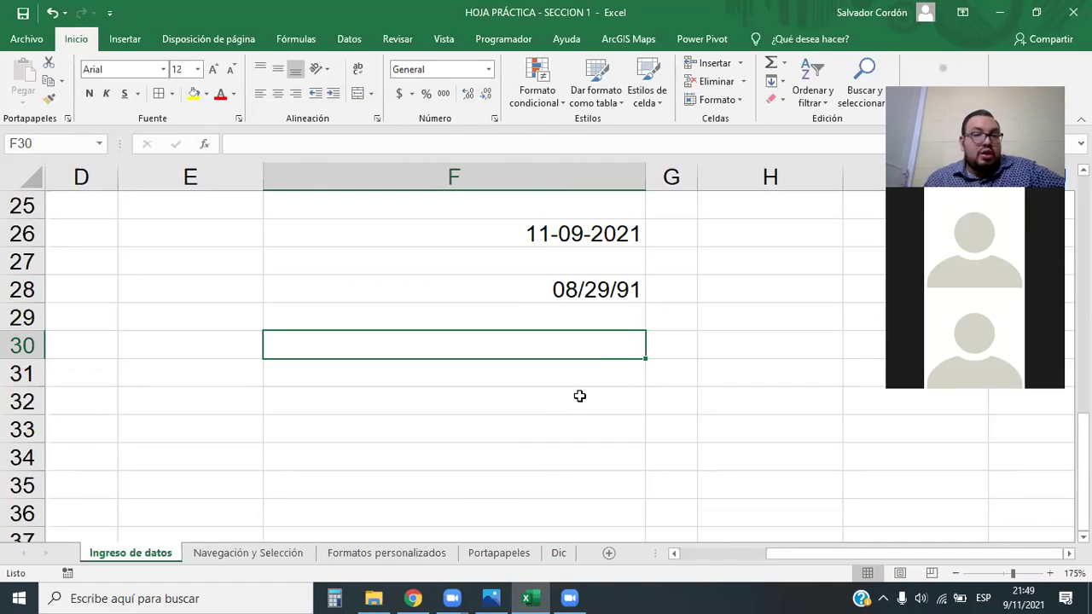
Type 01/31/2021 into F26, then delete it again
drag(588, 220, 591, 318)
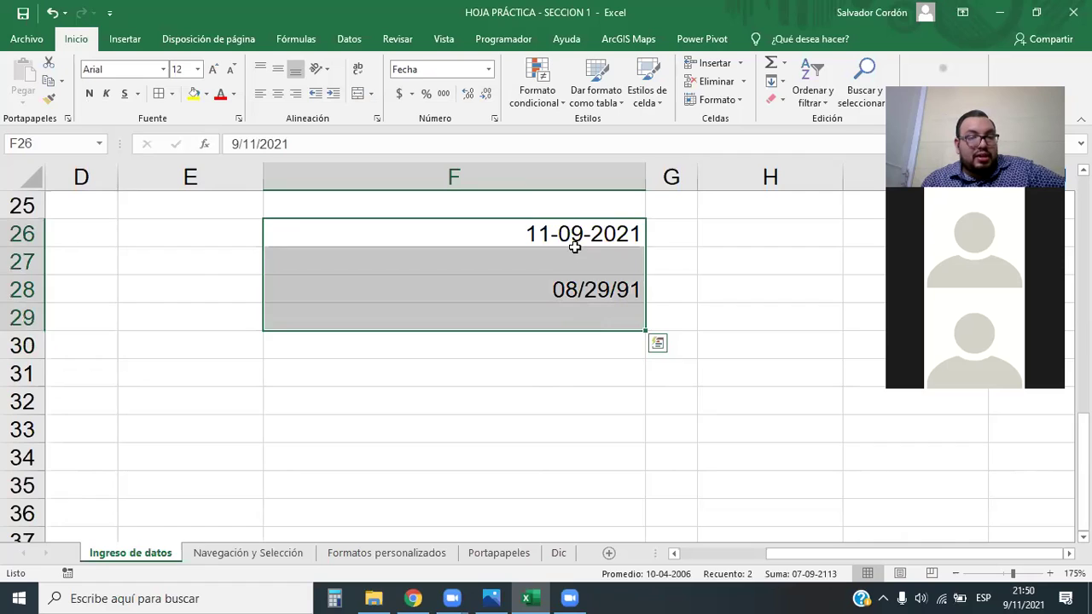
click(575, 244)
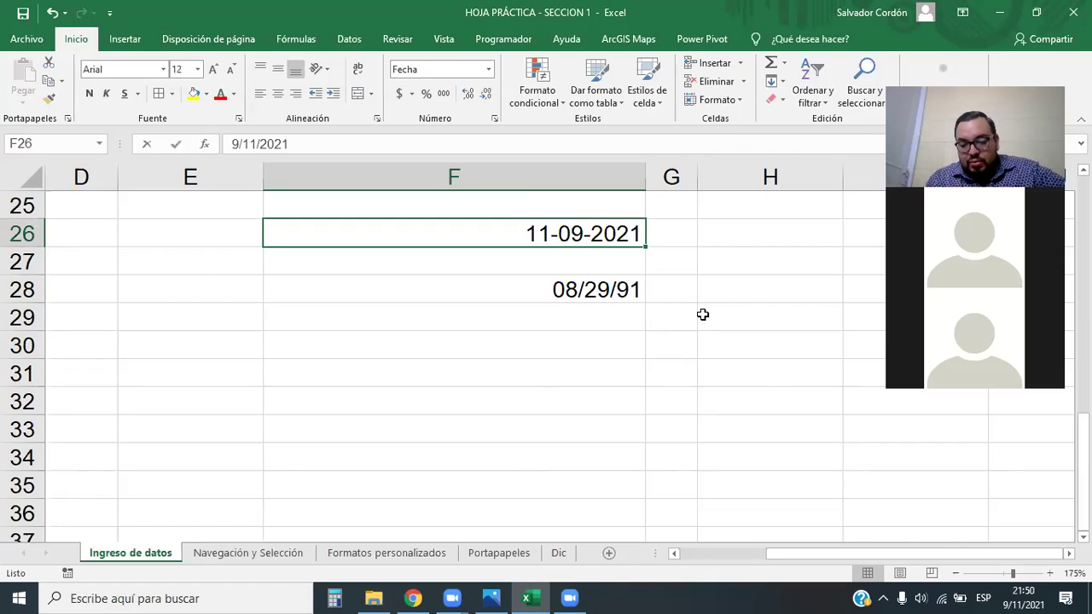
text(01/31/2021)
key(Return)
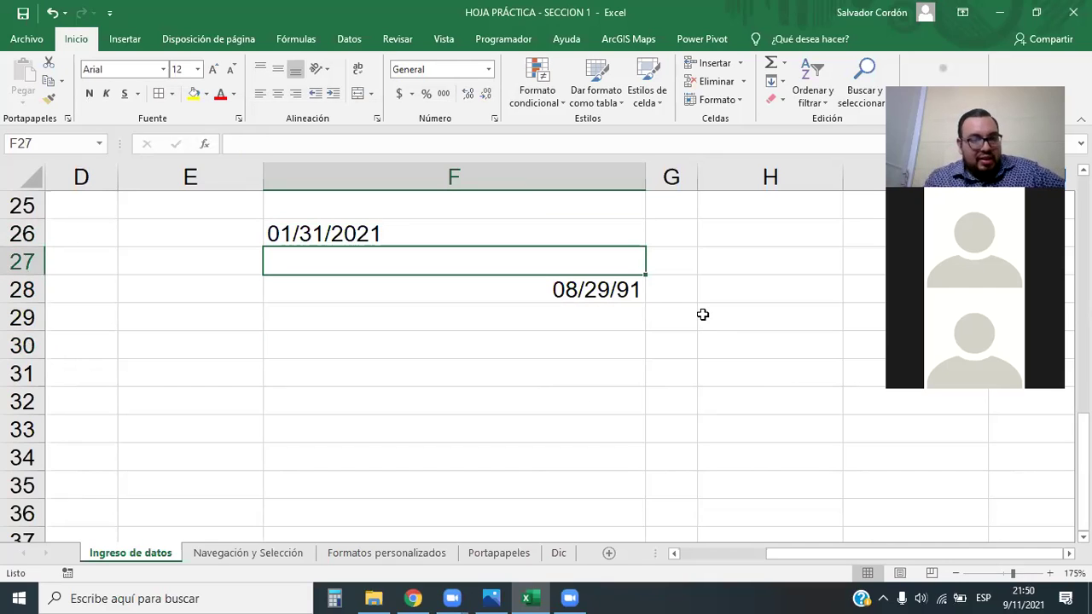
click(310, 236)
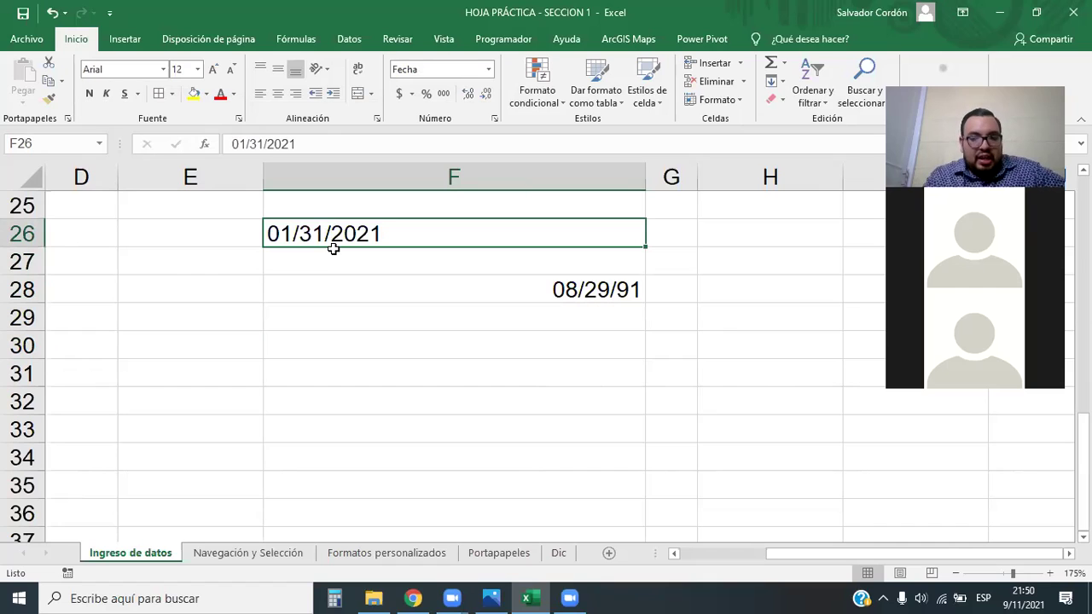
key(Delete)
key(Down)
key(Down)
key(Down)
Re-enter F26 as 31/01/2021 so it is stored as a date showing 01-31-2021
click(581, 253)
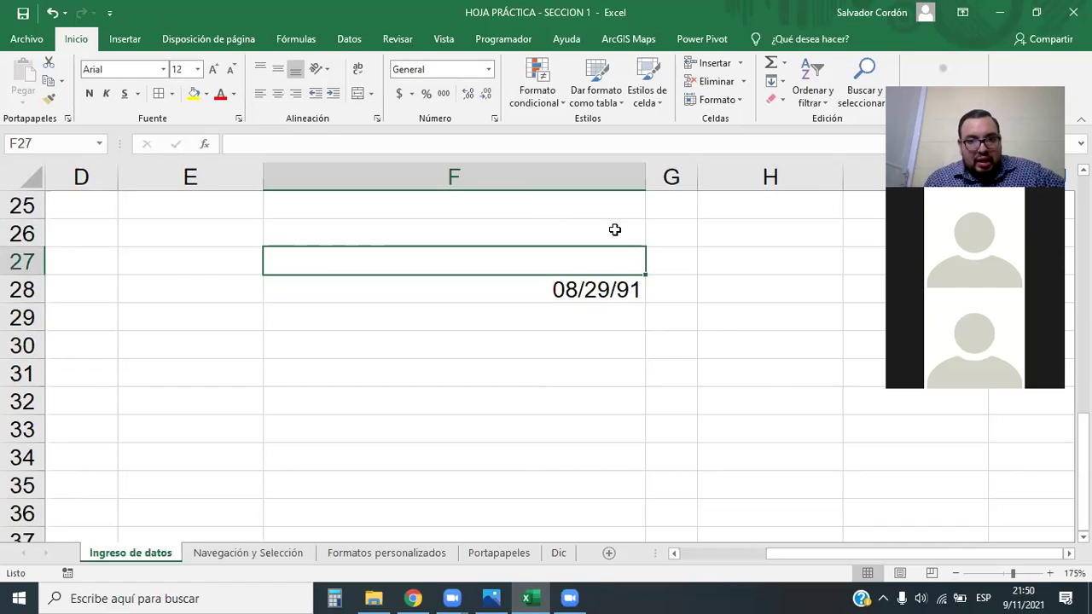
click(614, 230)
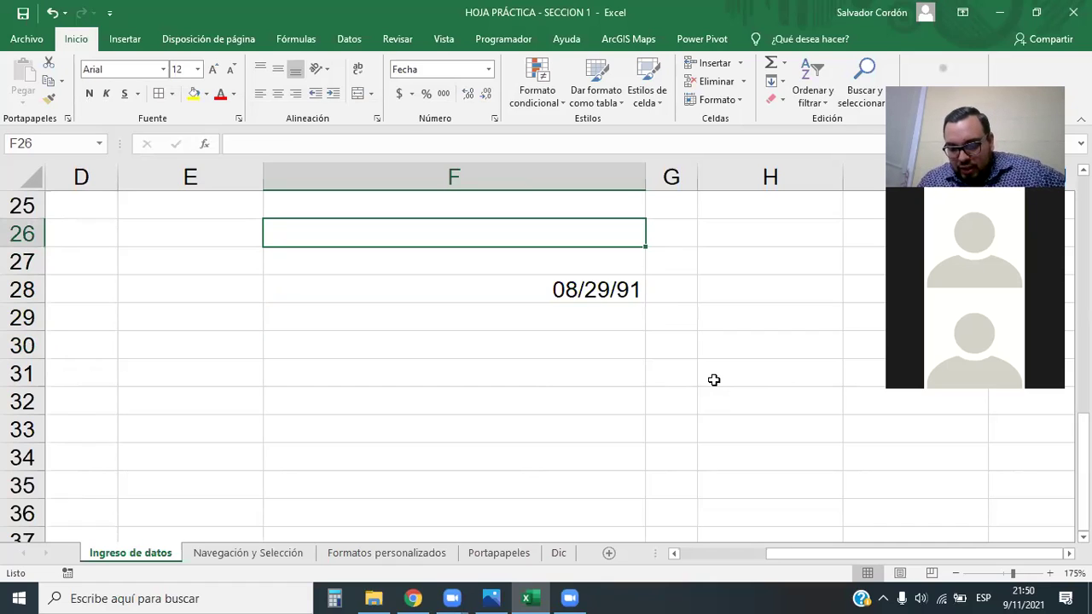
text(31/01/2021)
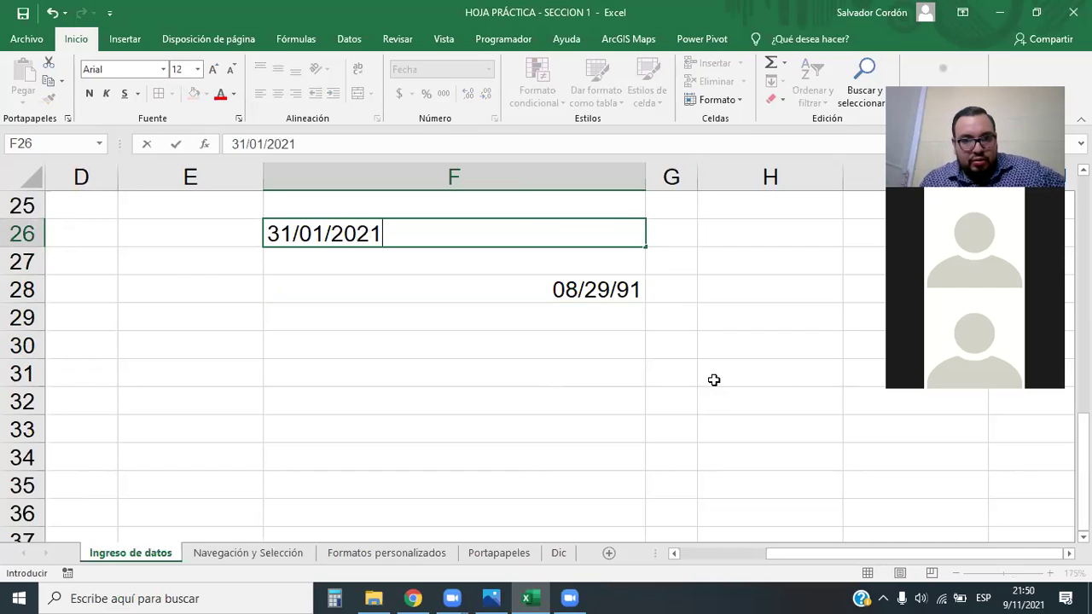
key(Return)
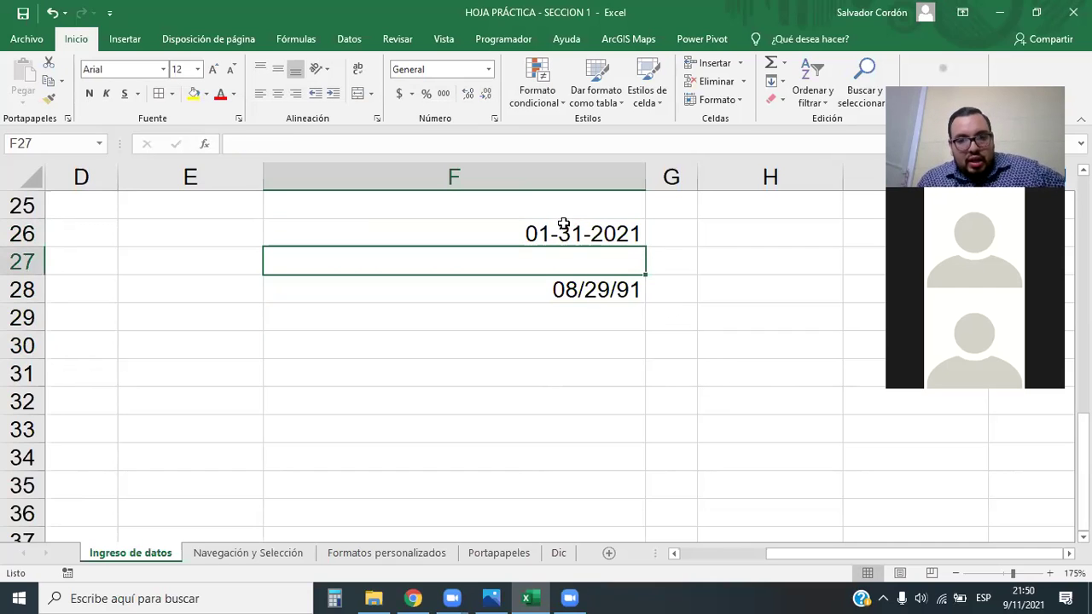
click(570, 227)
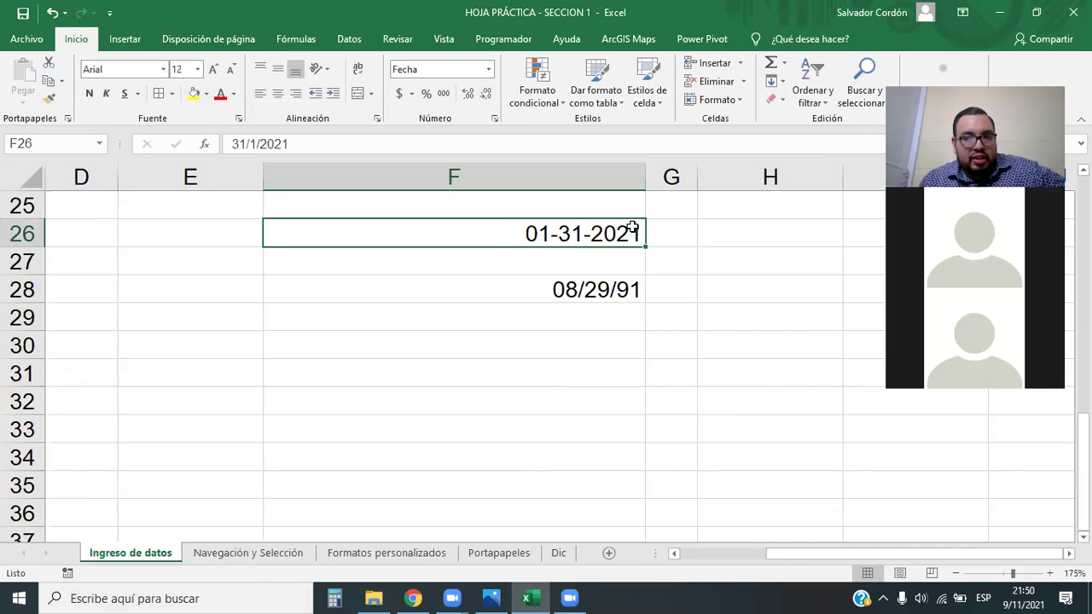
drag(452, 232, 452, 345)
click(512, 289)
click(469, 346)
click(484, 368)
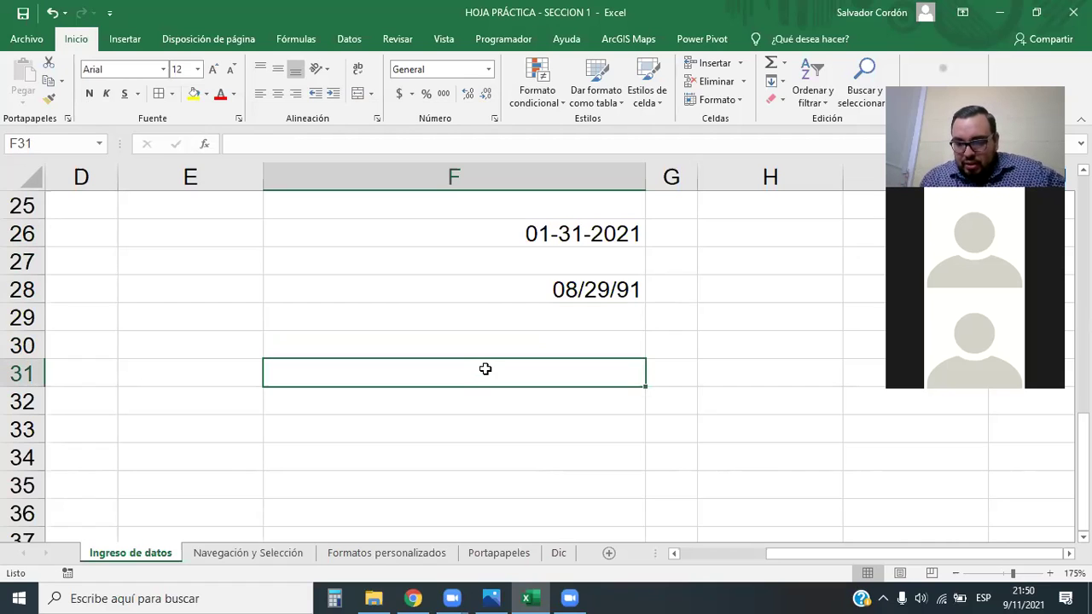
Enter the date and time 9/11/2021 21:50 in F31
text(9/)
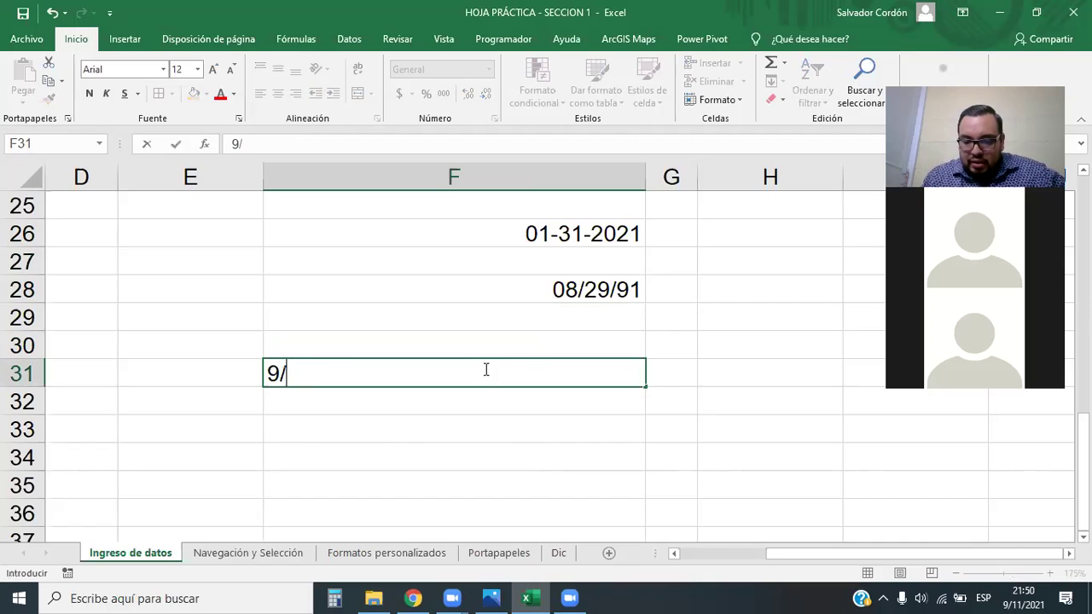
text(11/2021)
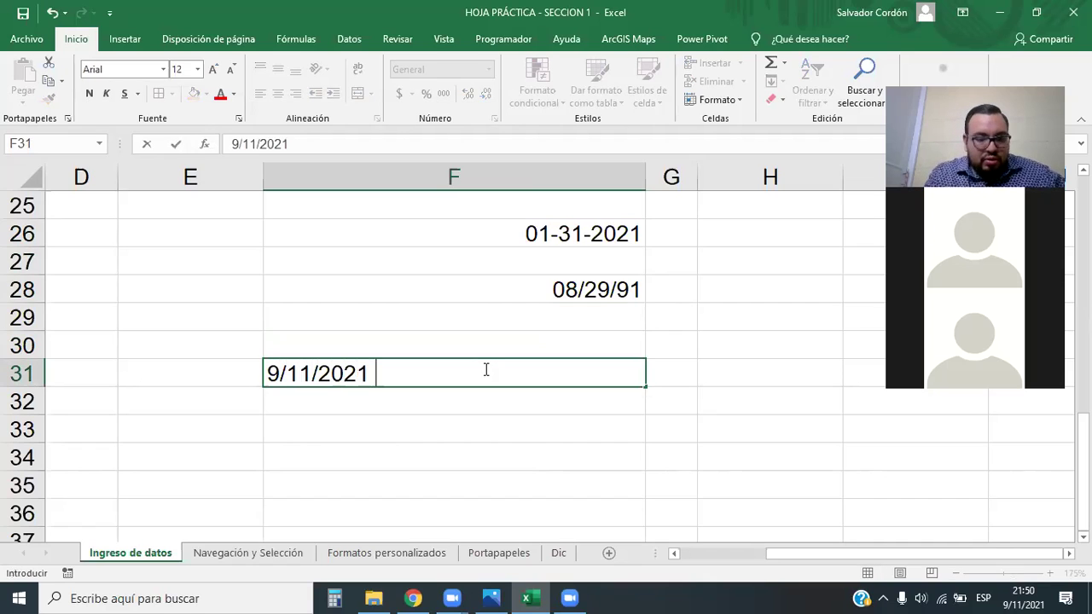
text( 21)
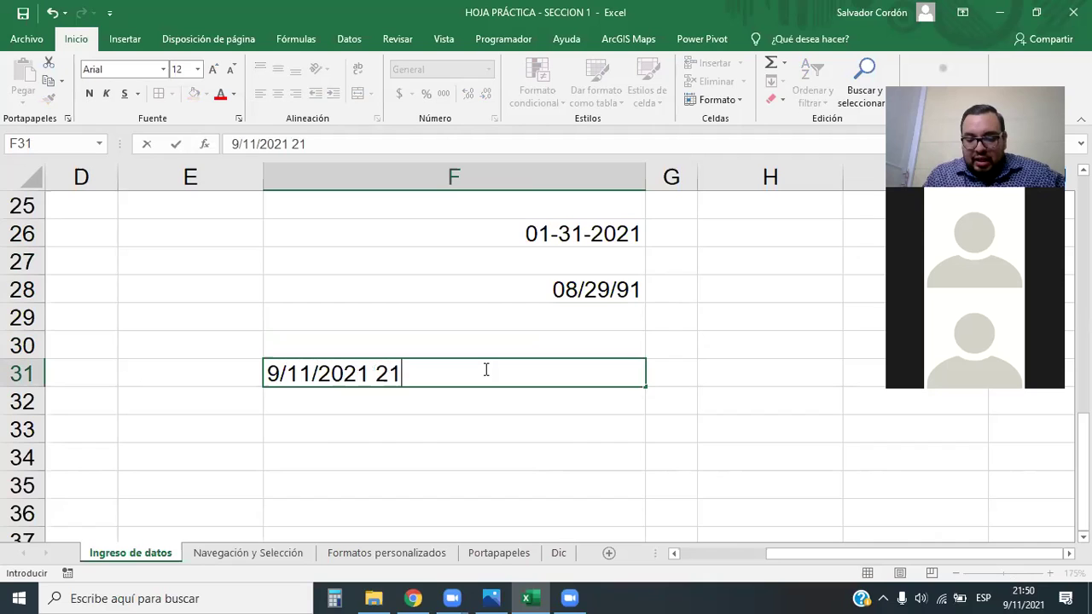
text(:50)
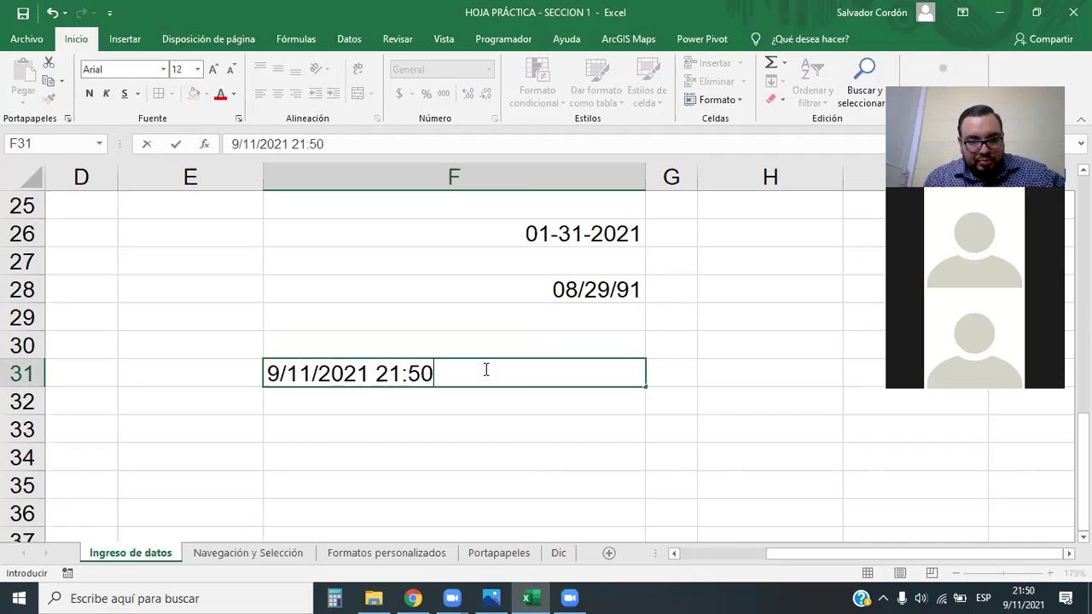
key(Return)
Check the stored date-time in F31 and add the new empty sheet Hoja7
click(484, 371)
key(Down)
key(Down)
click(568, 373)
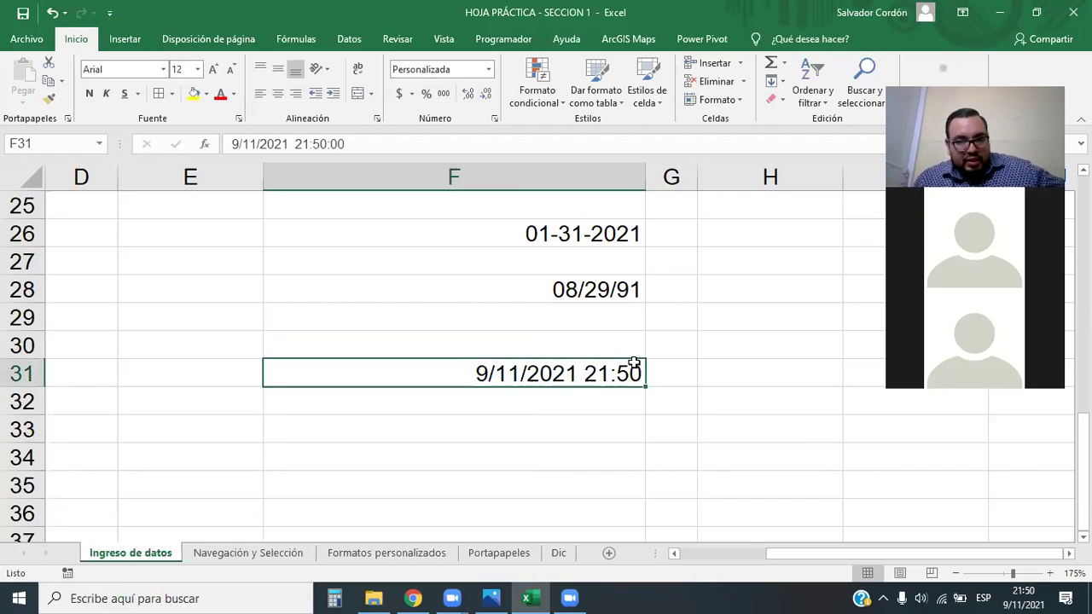
scroll(610, 373, down, 2)
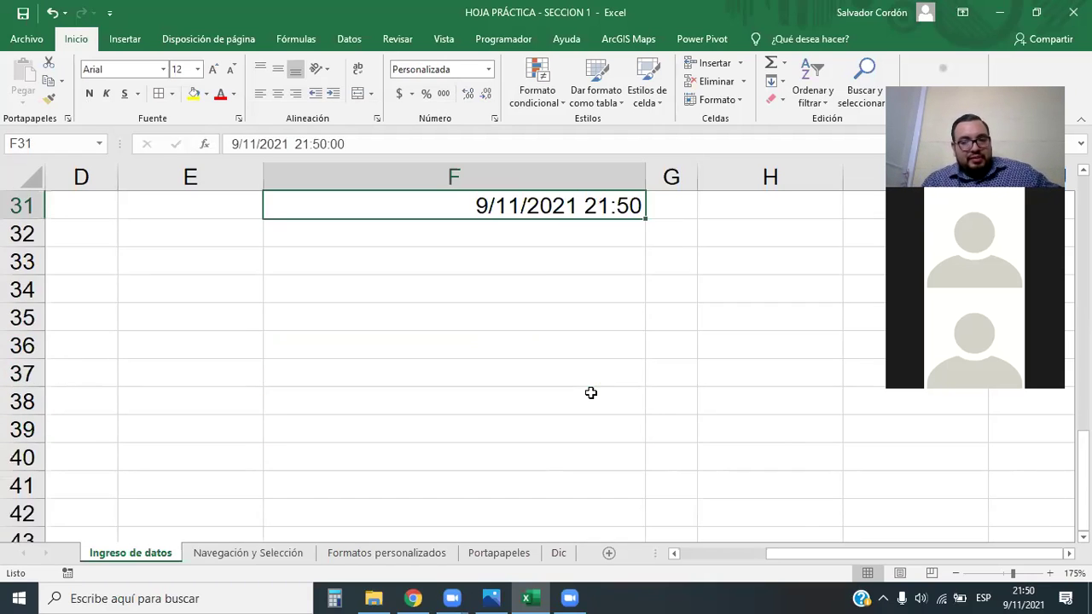
scroll(590, 390, up, 3)
click(609, 552)
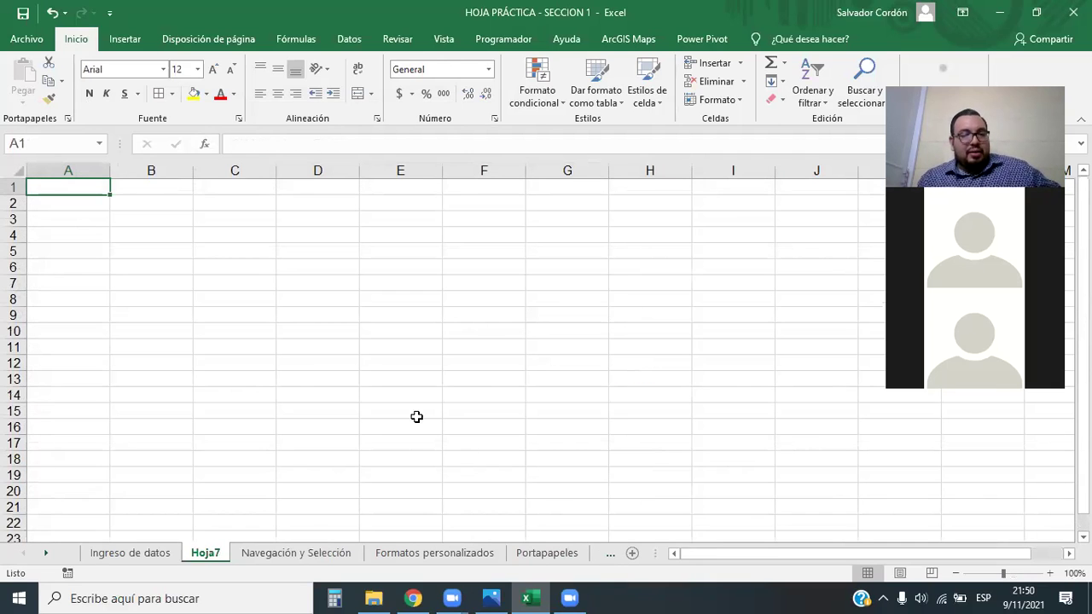
Enter the date and time 09/11/2021 21:15 in cell C4 of Hoja7
click(302, 312)
click(290, 234)
ctrl+scroll(292, 281, up, 5)
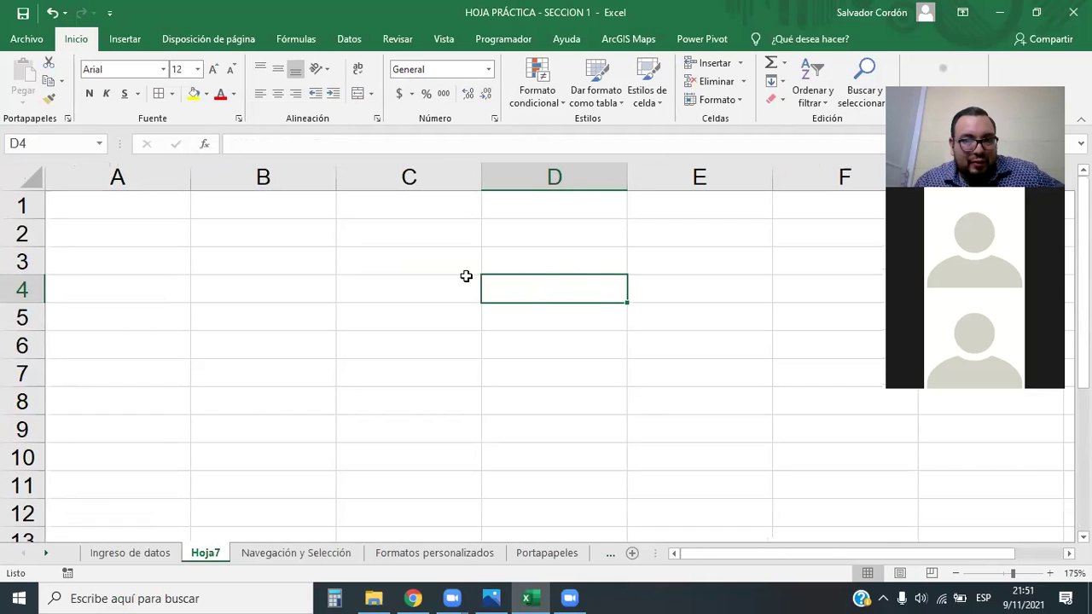
click(403, 285)
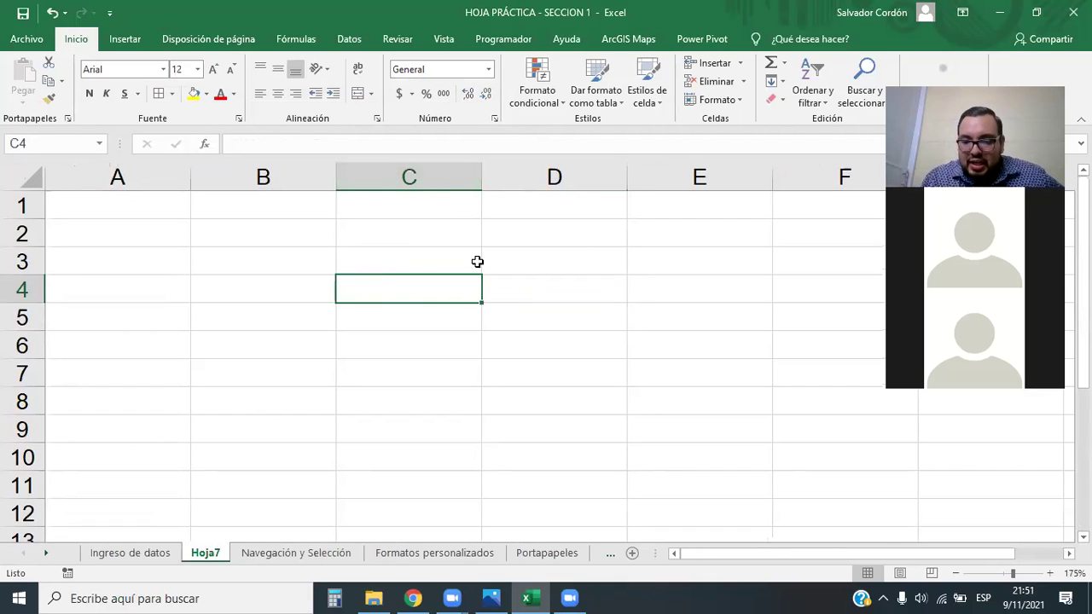
text(09/11)
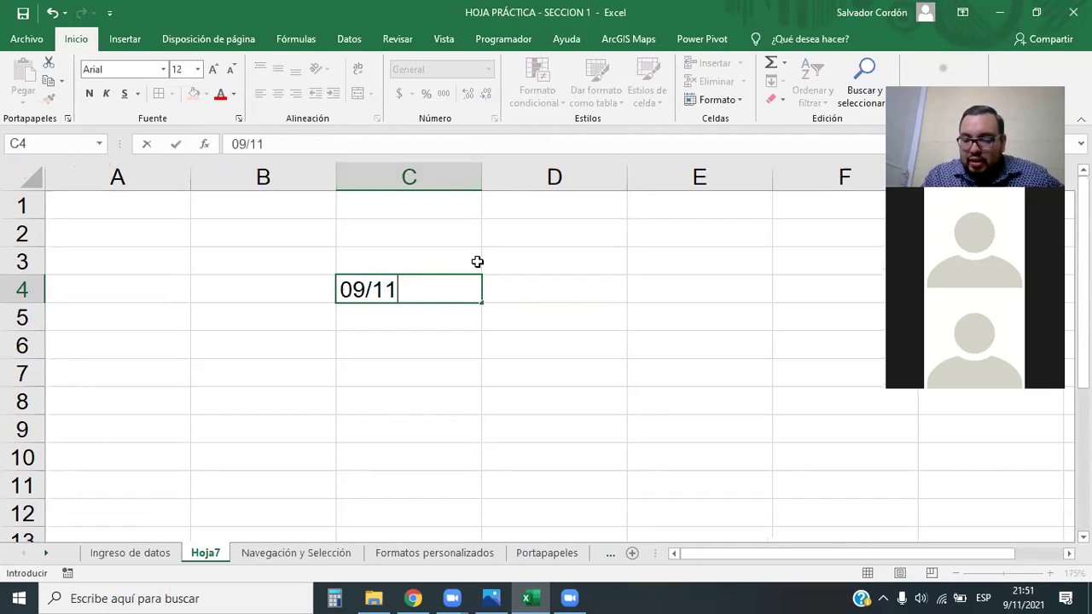
text(/2021)
text( 21:00)
key(BackSpace)
key(BackSpace)
text(15)
key(Return)
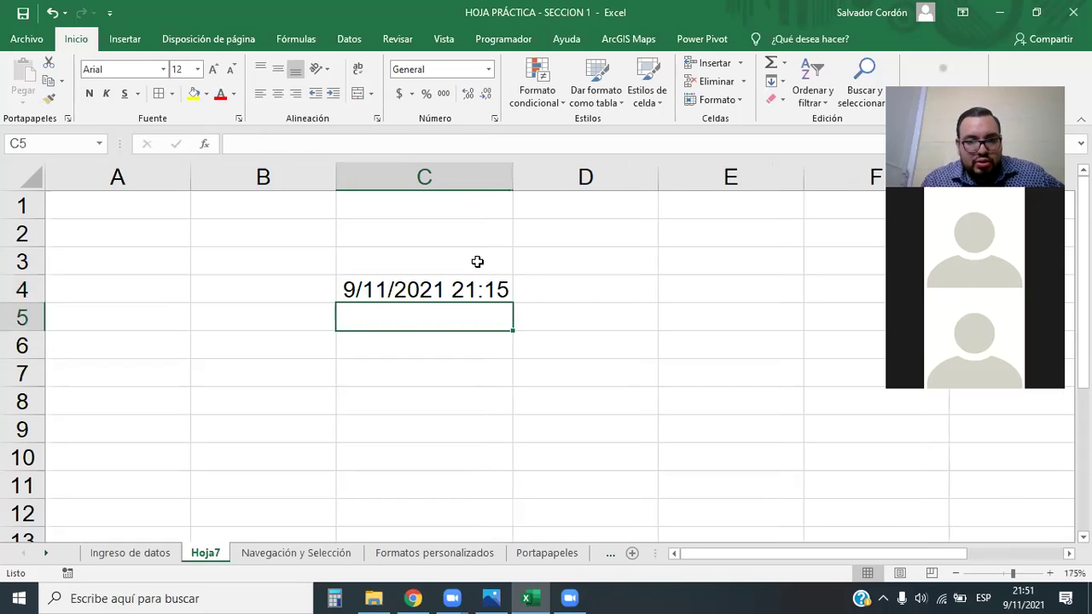
Widen column C and format C4 as Fecha larga (martes, 9 de noviembre de 2021)
drag(515, 177, 555, 170)
click(519, 282)
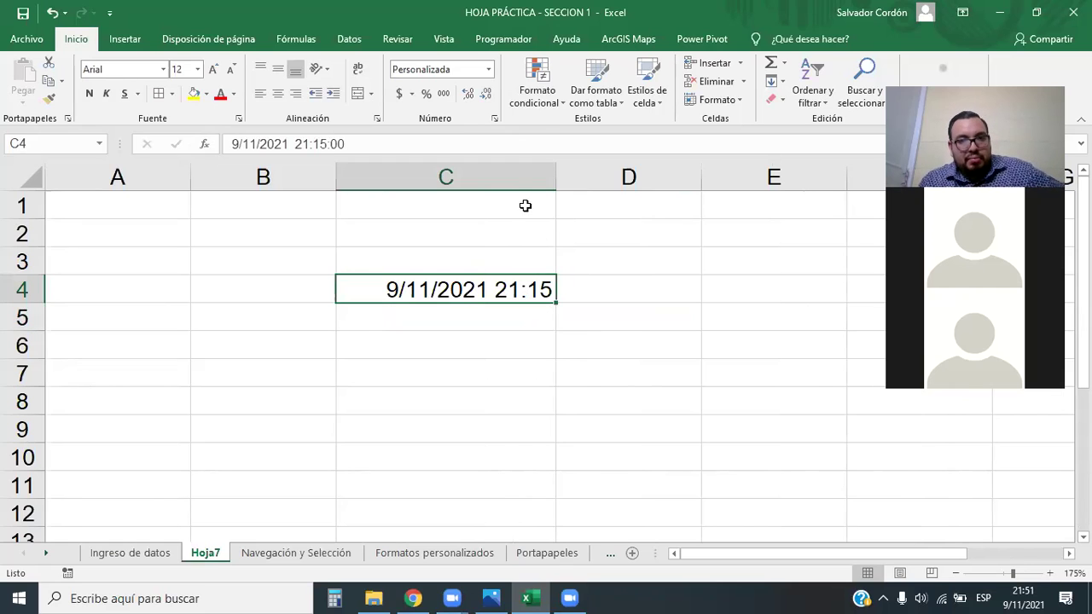
click(489, 69)
click(460, 273)
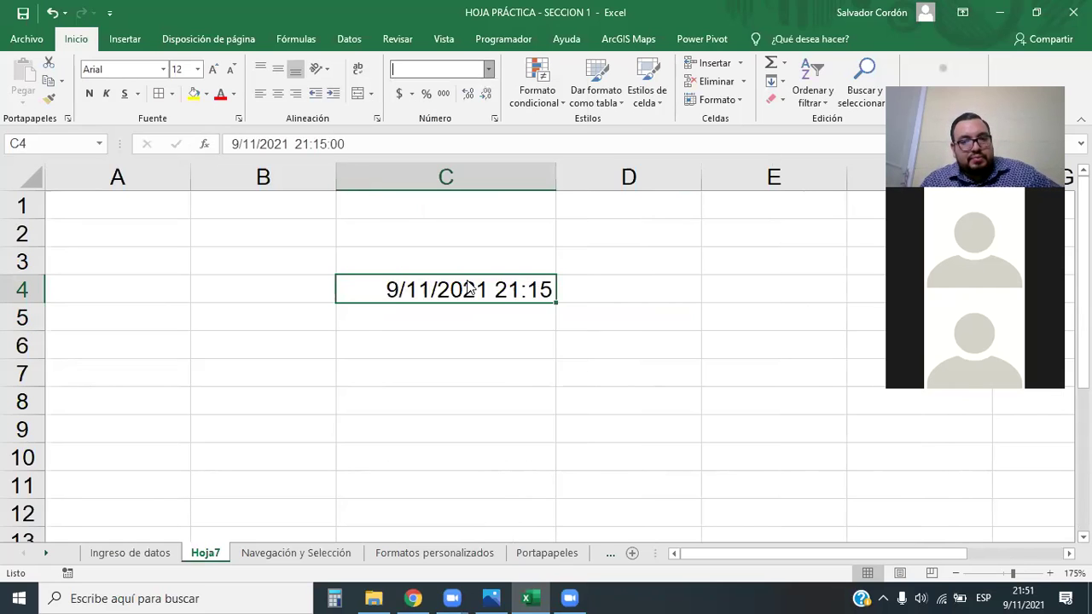
click(597, 372)
drag(556, 177, 767, 171)
click(436, 397)
drag(772, 553, 868, 554)
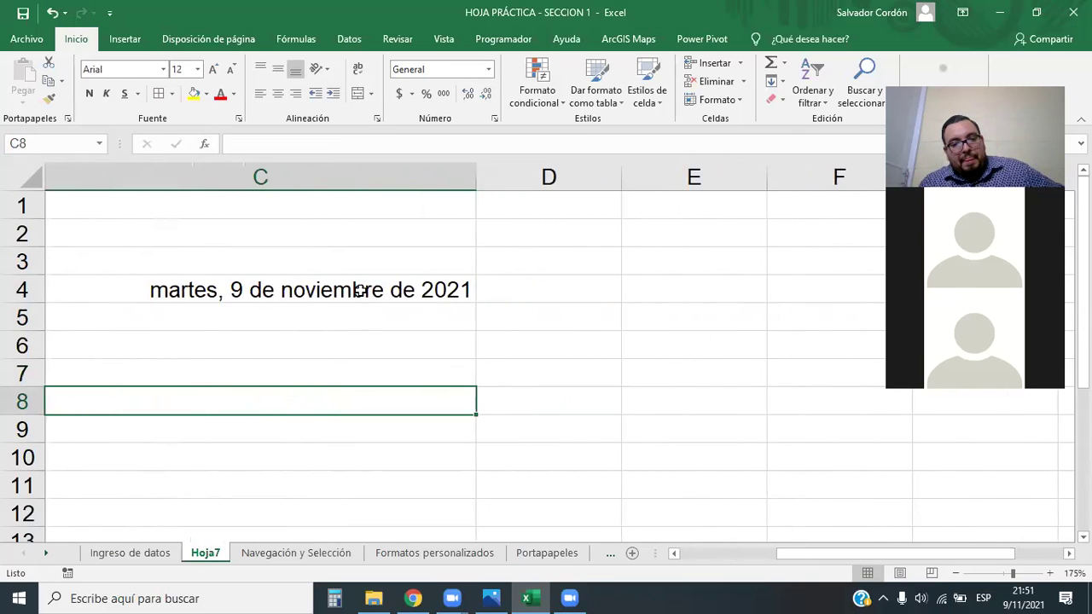
click(470, 290)
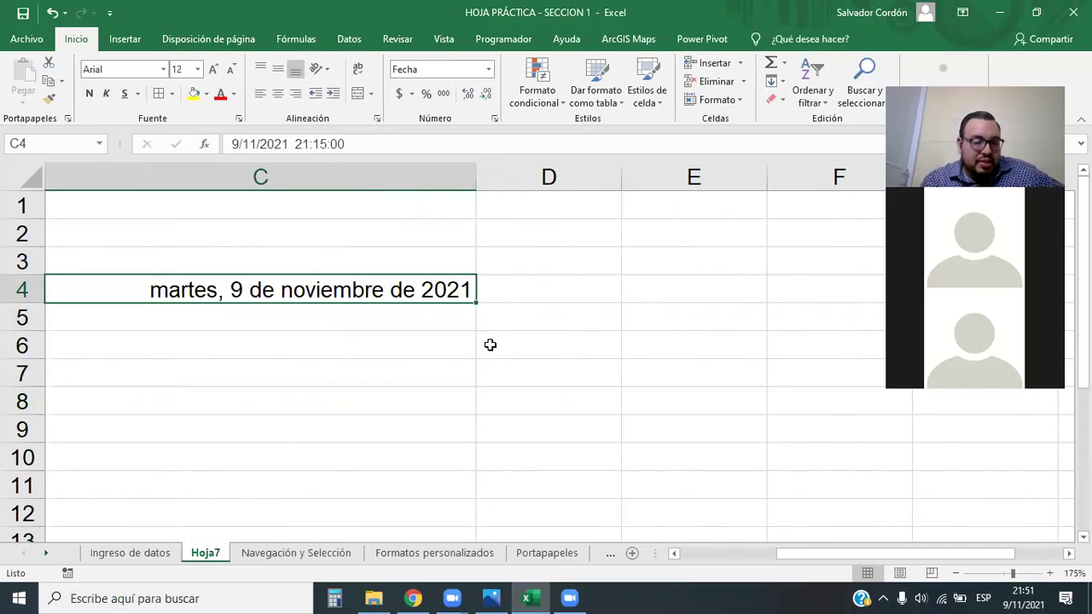
click(489, 69)
Open Más formatos de número for C4 and pick the Personalizada code d/m/yyyy hh:mm as the base
click(472, 443)
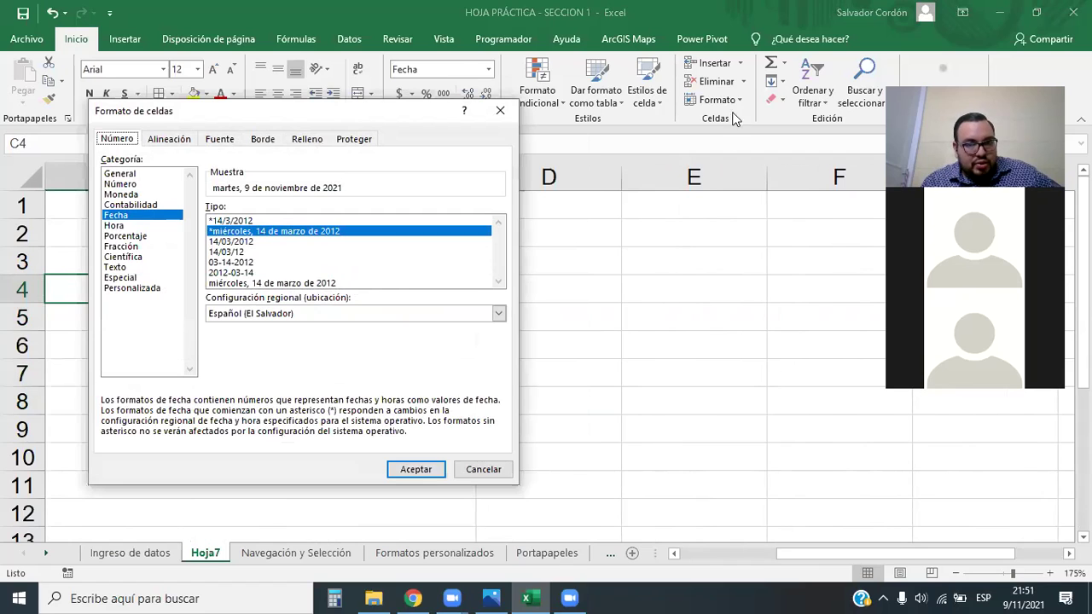
click(532, 296)
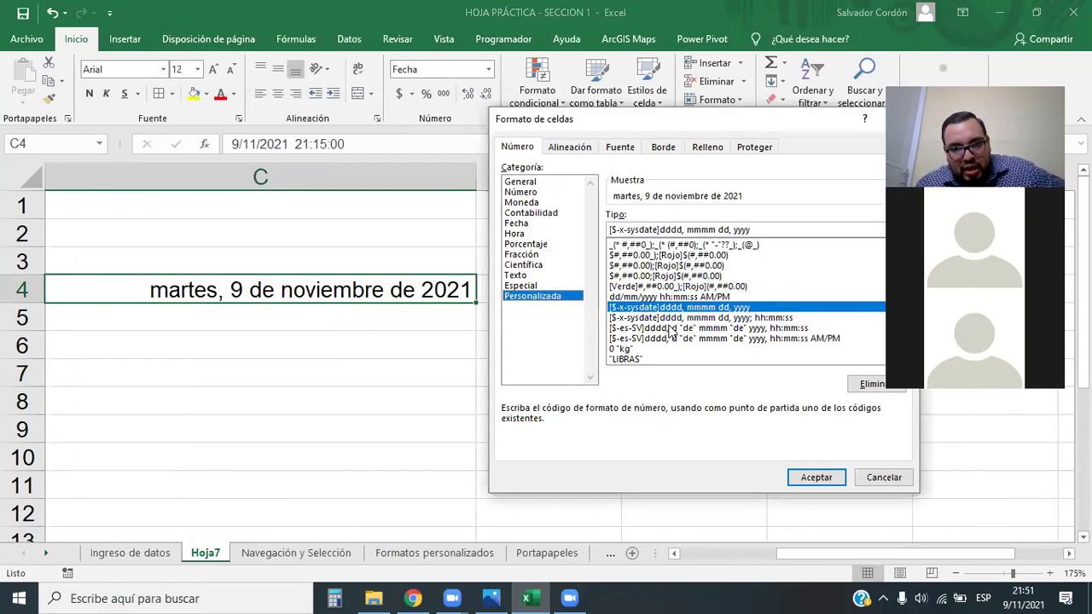
drag(702, 123, 693, 110)
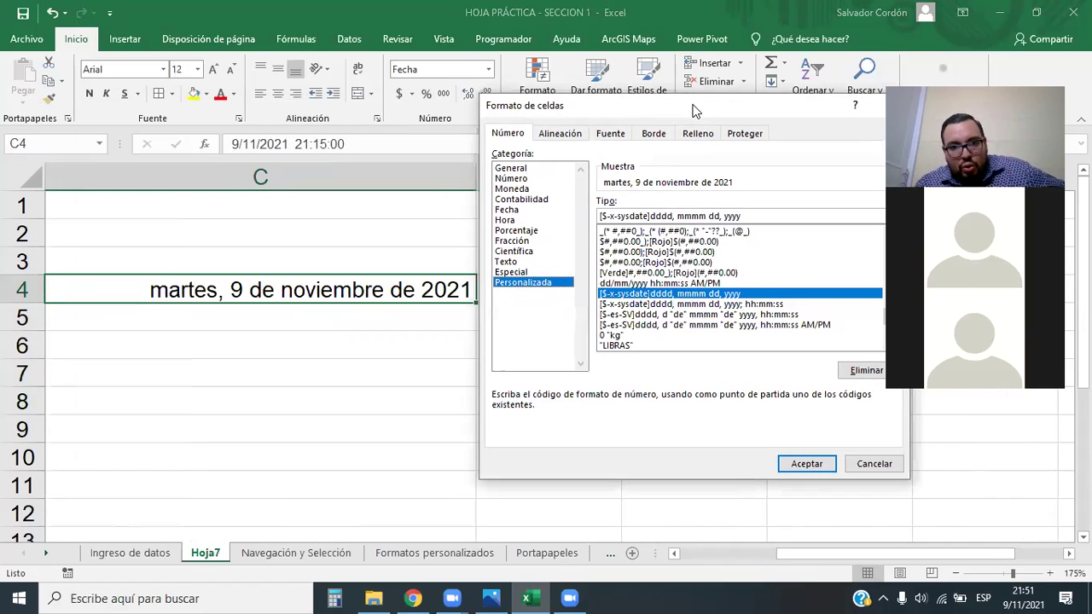
click(684, 283)
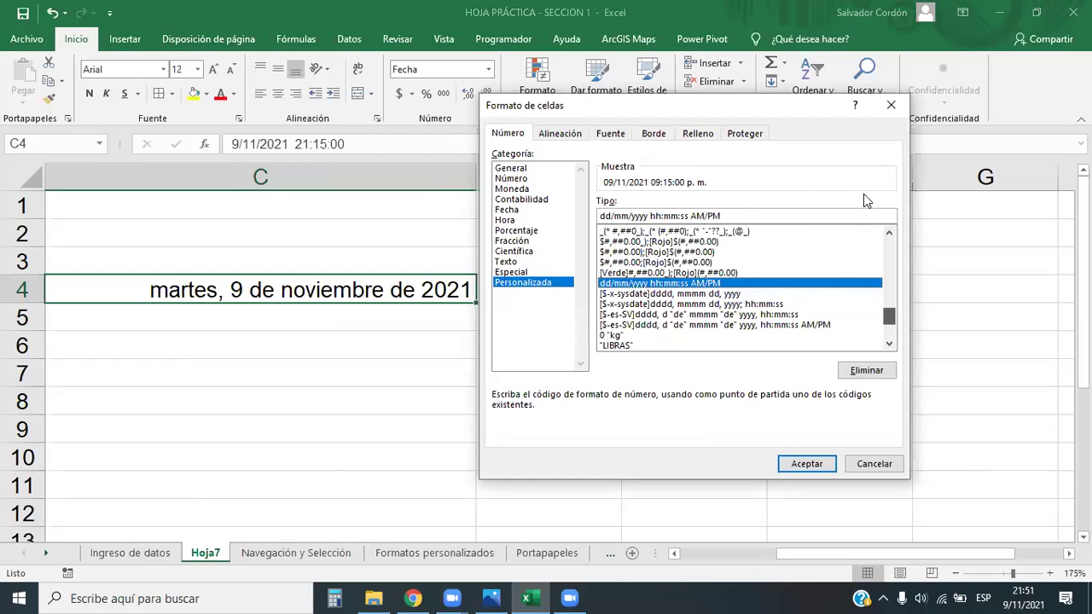
drag(889, 314, 891, 239)
click(629, 263)
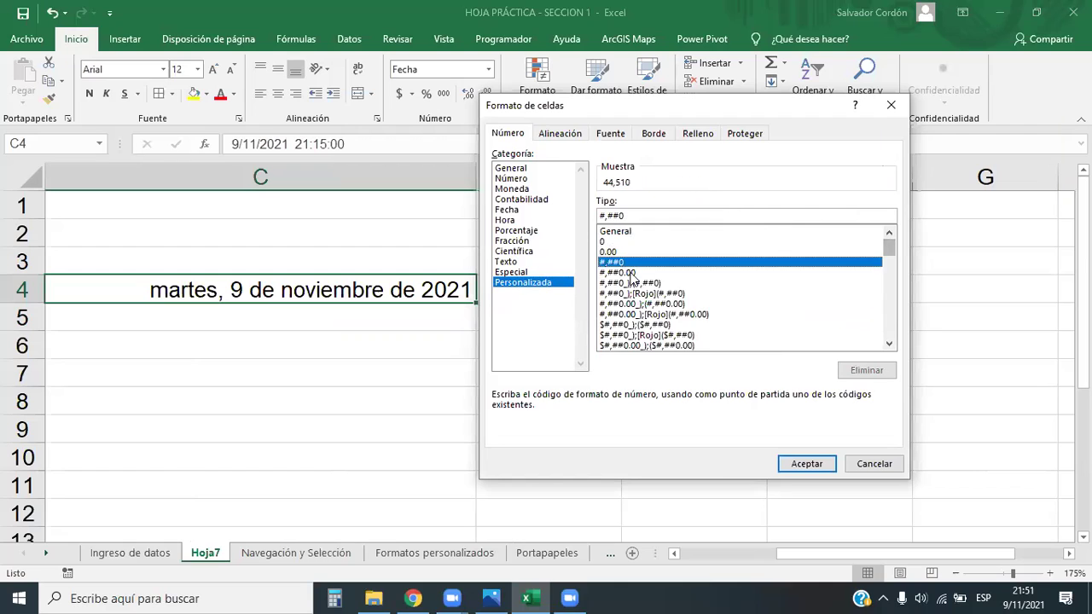
scroll(652, 301, down, 5)
scroll(648, 327, down, 3)
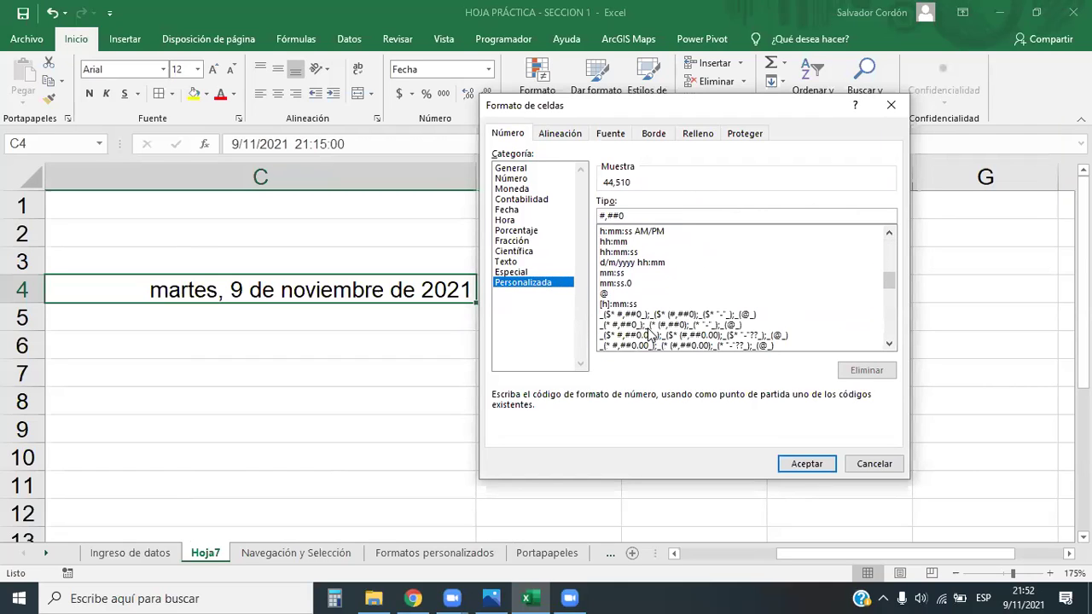
scroll(649, 335, down, 1)
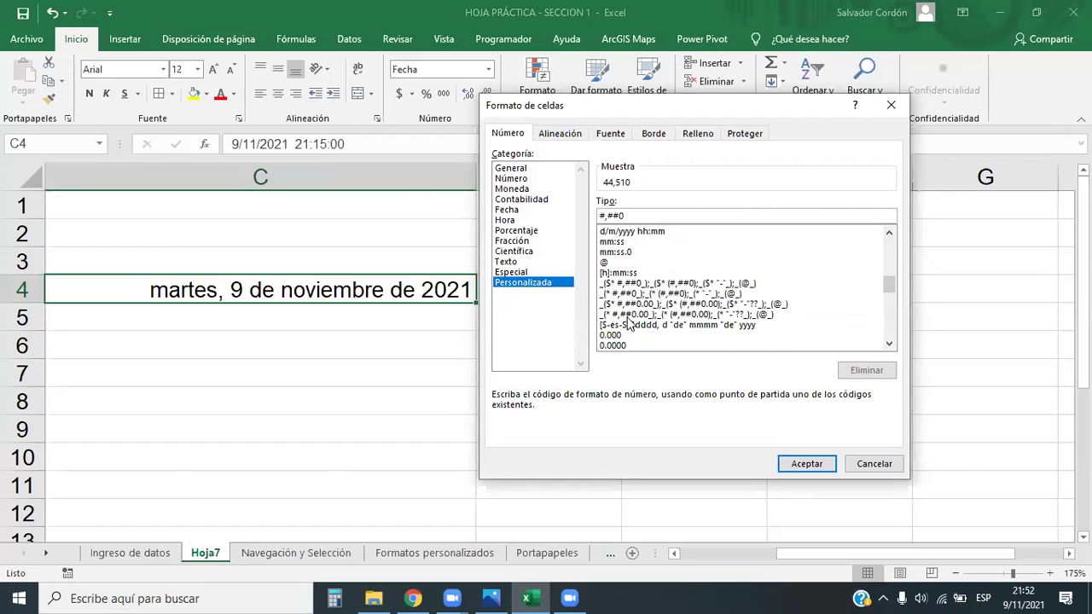
scroll(650, 332, up, 1)
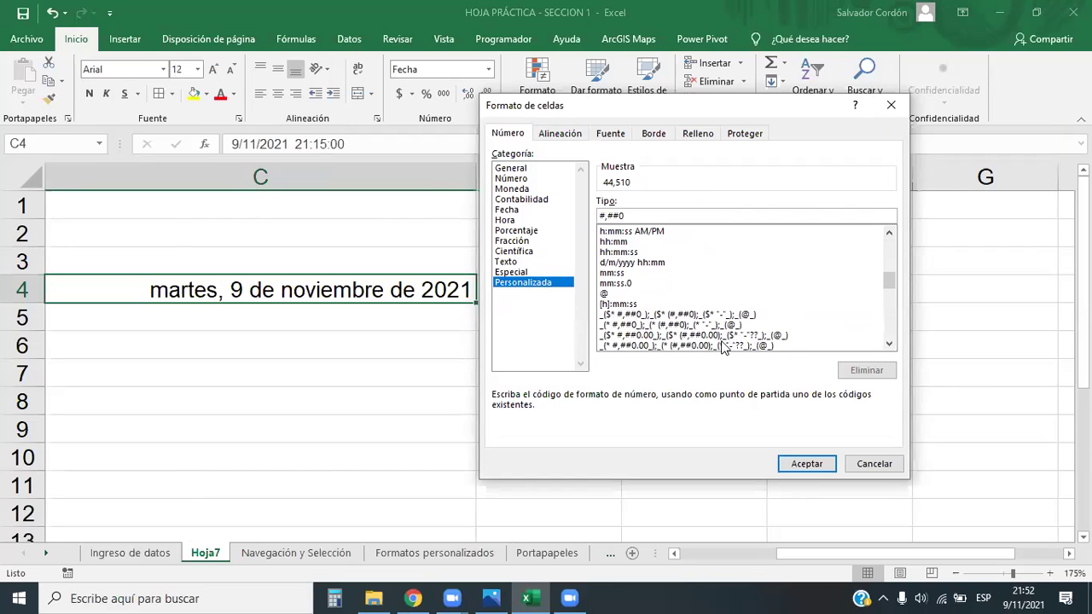
click(615, 264)
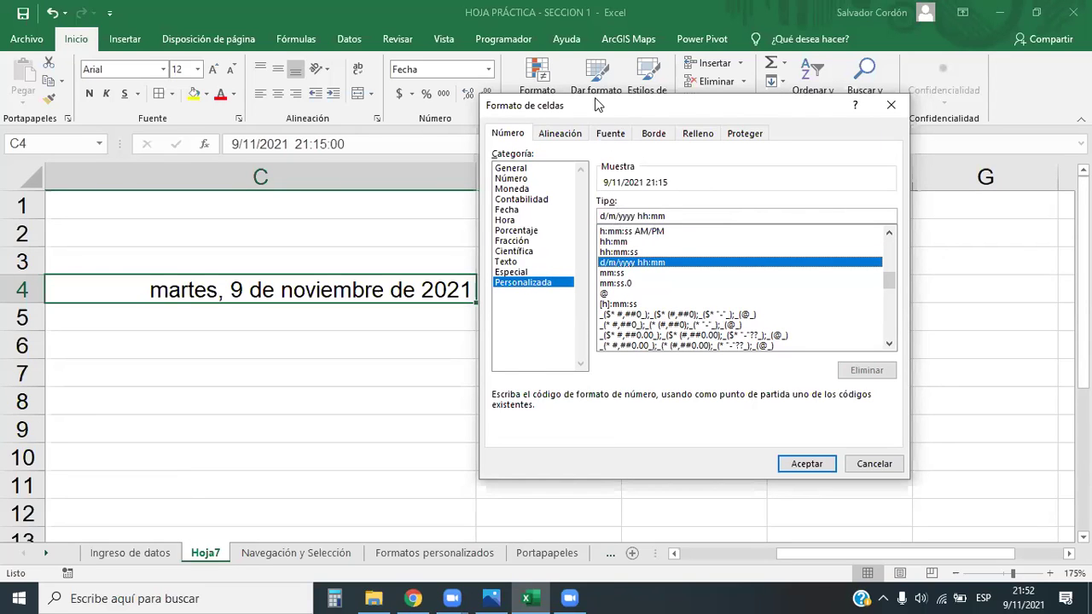
Change the date part of the custom code to dd/mmmm/yy
drag(598, 112, 624, 101)
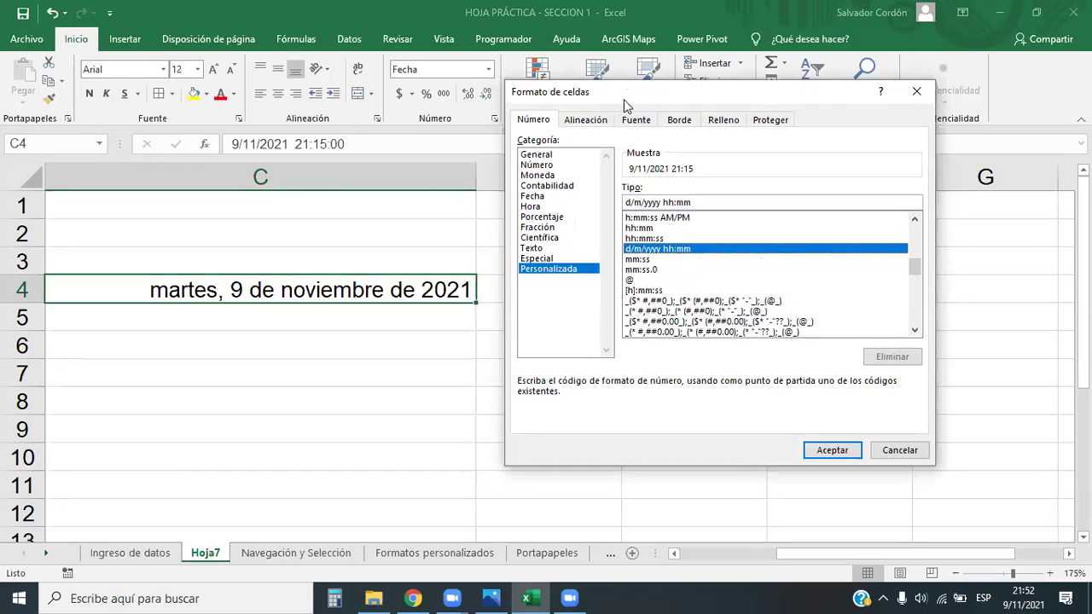
click(630, 202)
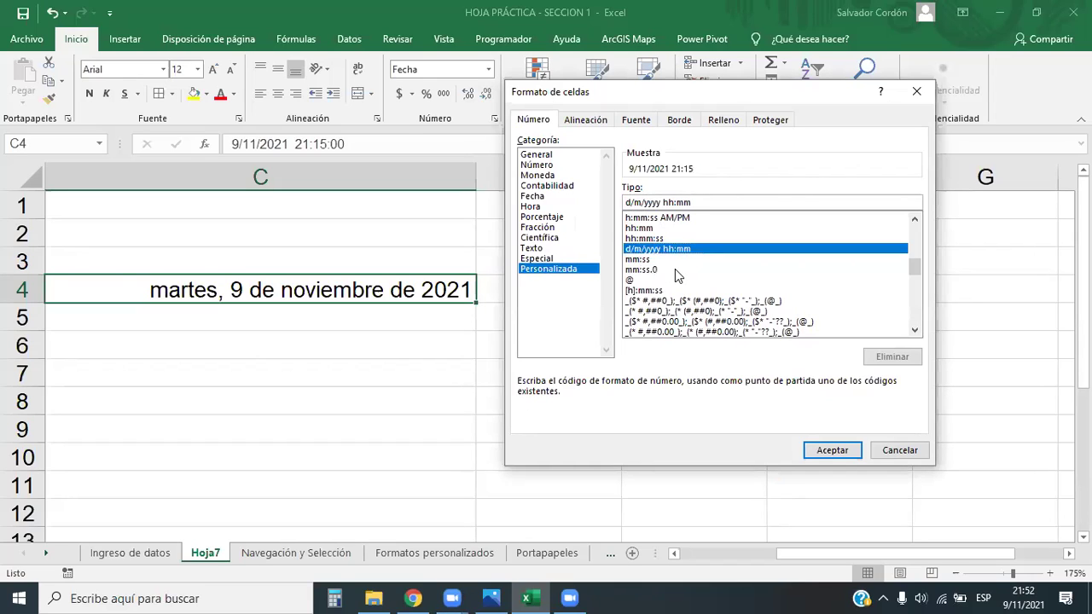
text(d/)
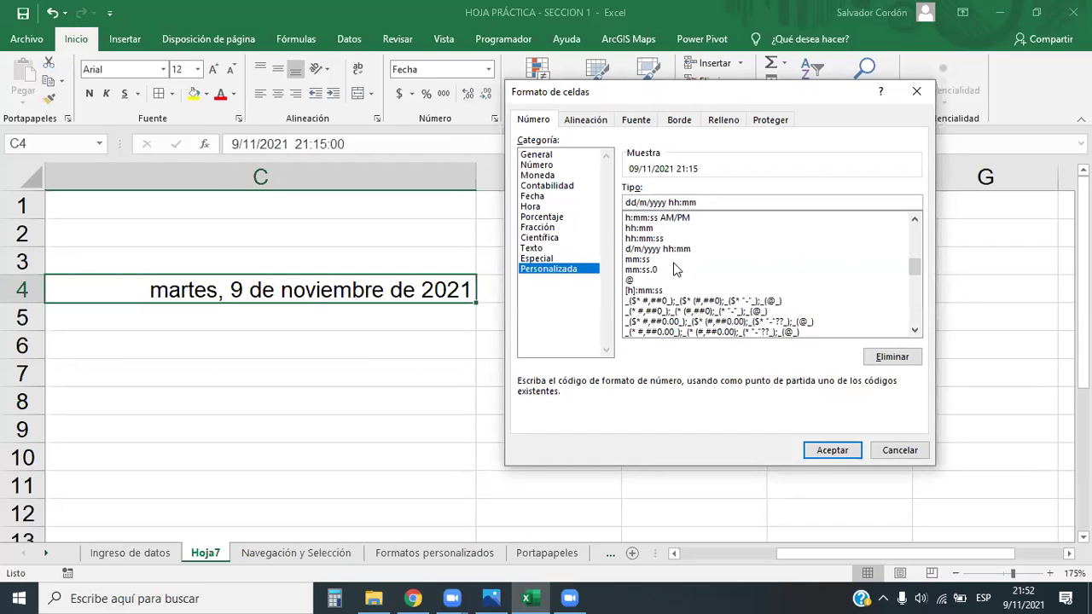
text(m)
text(m)
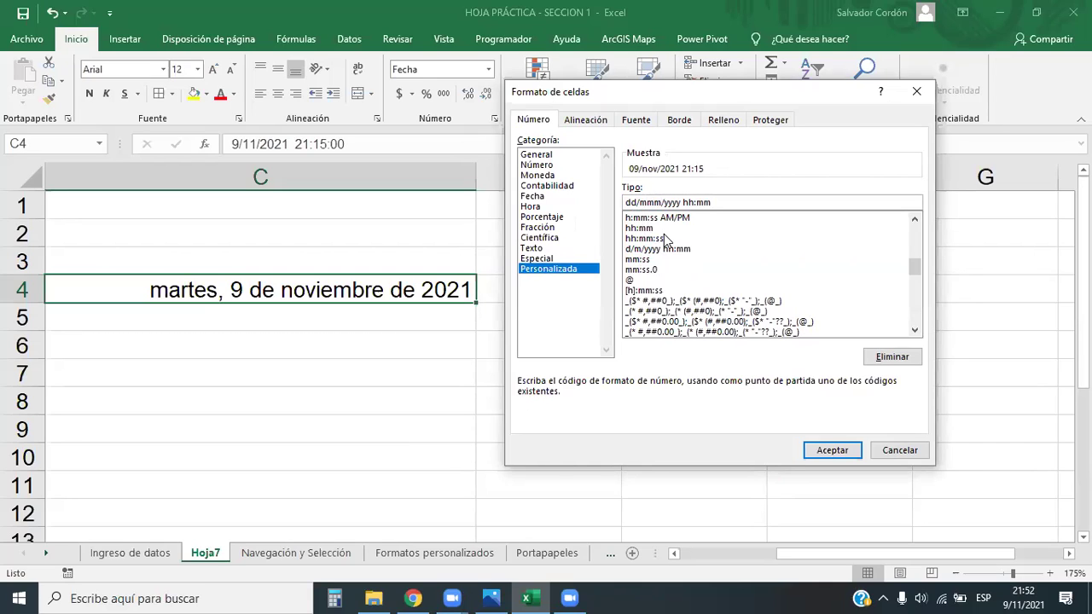
text(m)
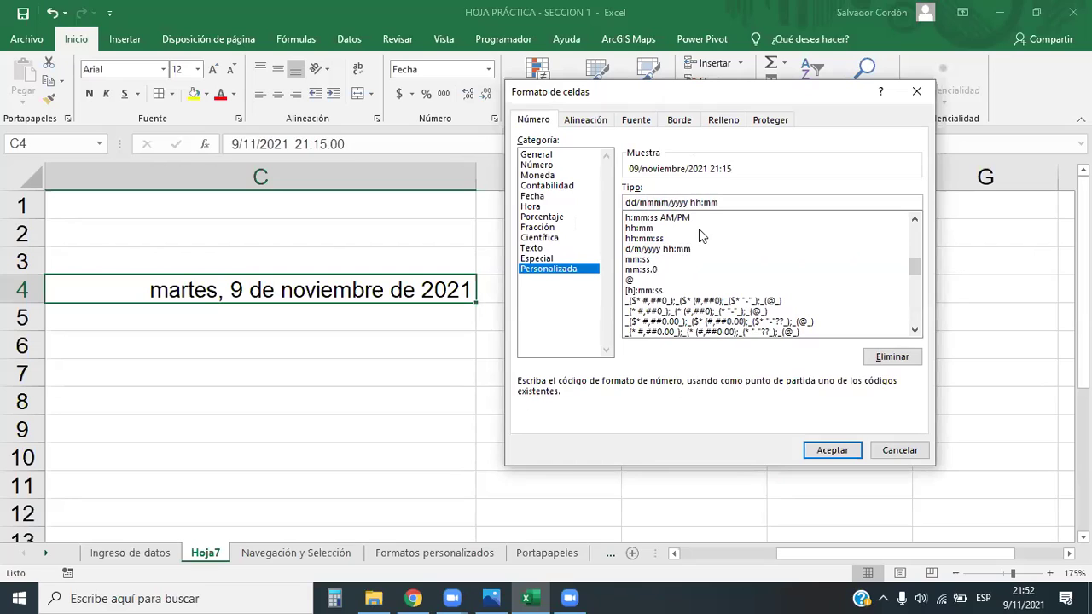
key(BackSpace)
key(BackSpace)
Insert a quoted ";" separator after the year in the custom format code
drag(681, 202, 705, 209)
click(724, 203)
key(Left)
key(Left)
key(Left)
key(Left)
key(Left)
key(Left)
text(,)
key(BackSpace)
text(')
text(;)
text(")
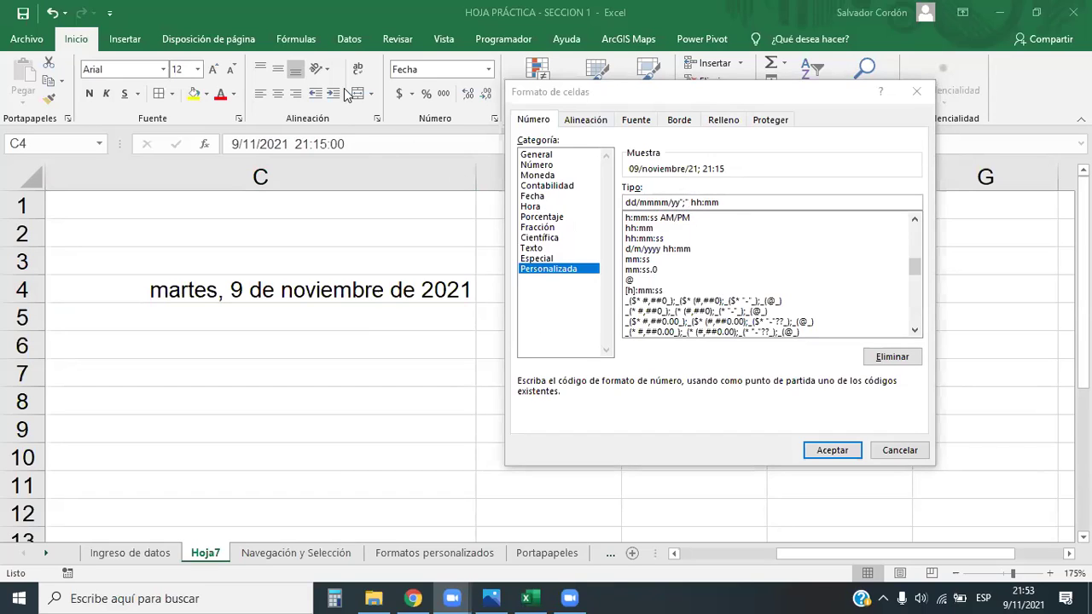
click(691, 203)
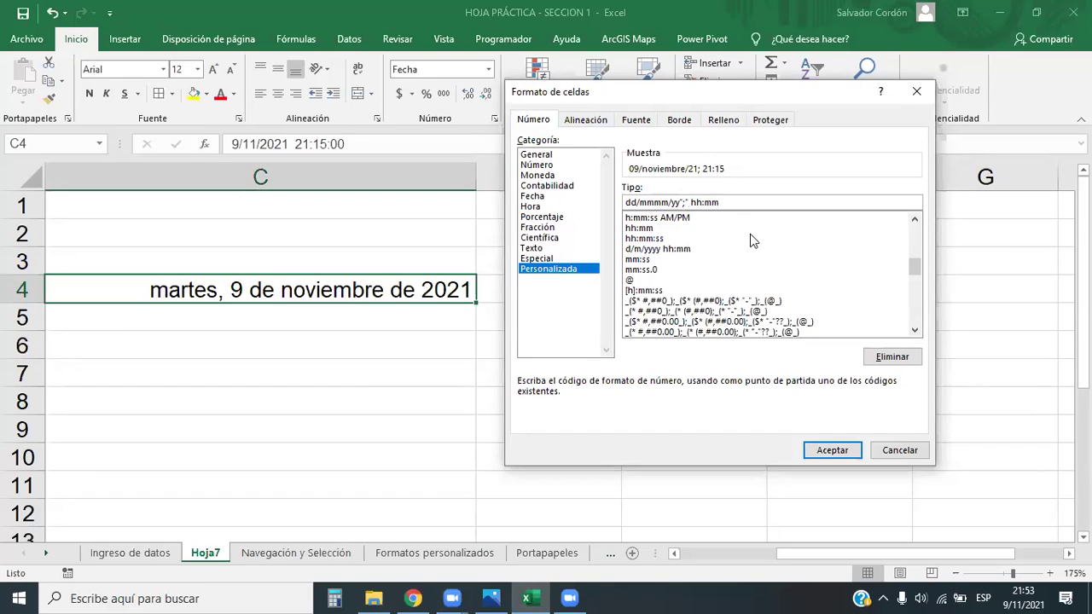
key(BackSpace)
key(BackSpace)
key(BackSpace)
text(;)
key(BackSpace)
text(";")
Extend the time to hh:mm:ss AM/PM and apply, so C4 shows 09/noviembre/21; 09:15:00 p. m
click(738, 202)
text(:ss)
text(AM/PM)
click(833, 451)
click(427, 457)
click(317, 285)
click(399, 376)
click(346, 289)
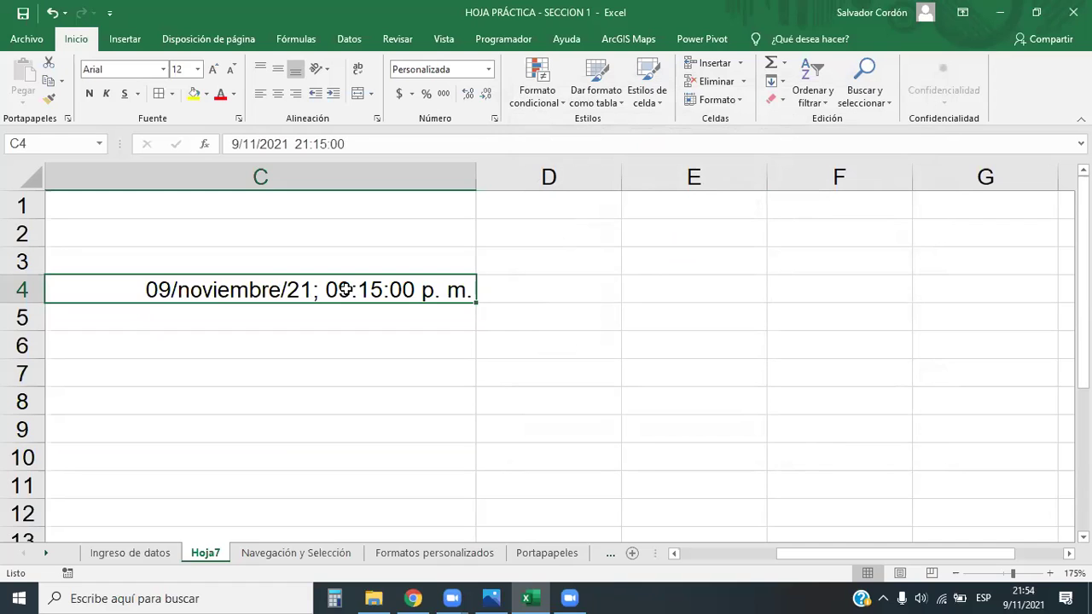
drag(790, 553, 719, 553)
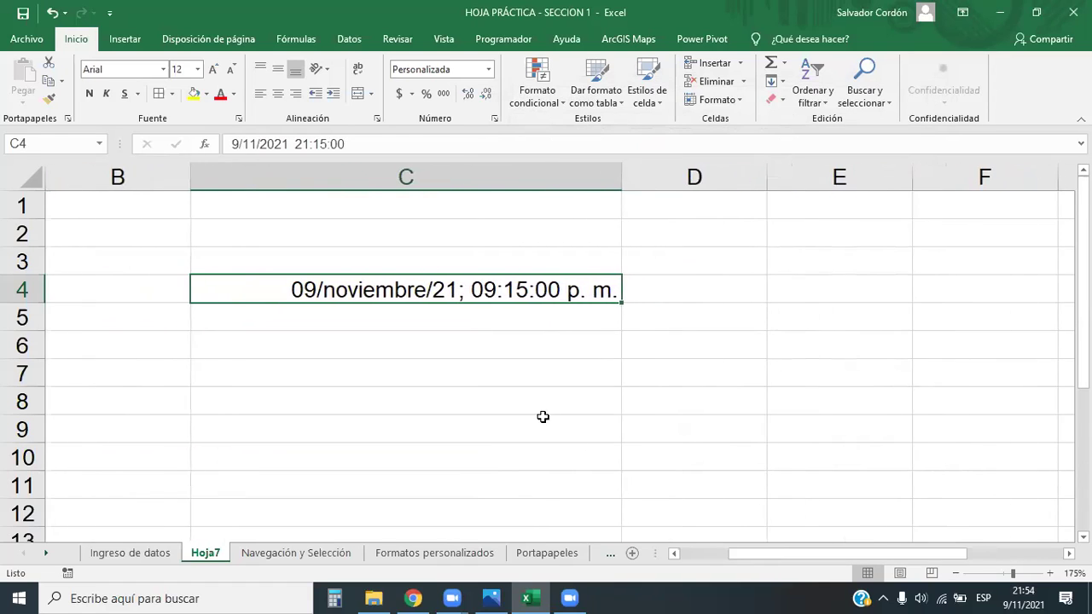
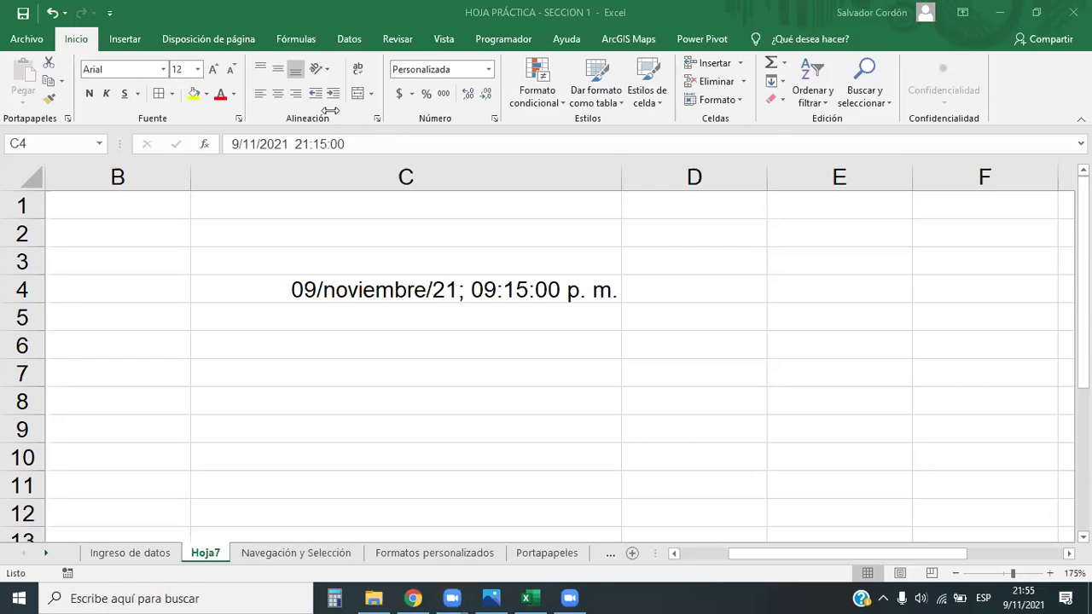
Review C4's number format list and Format Cells settings, closing them without changes
click(489, 69)
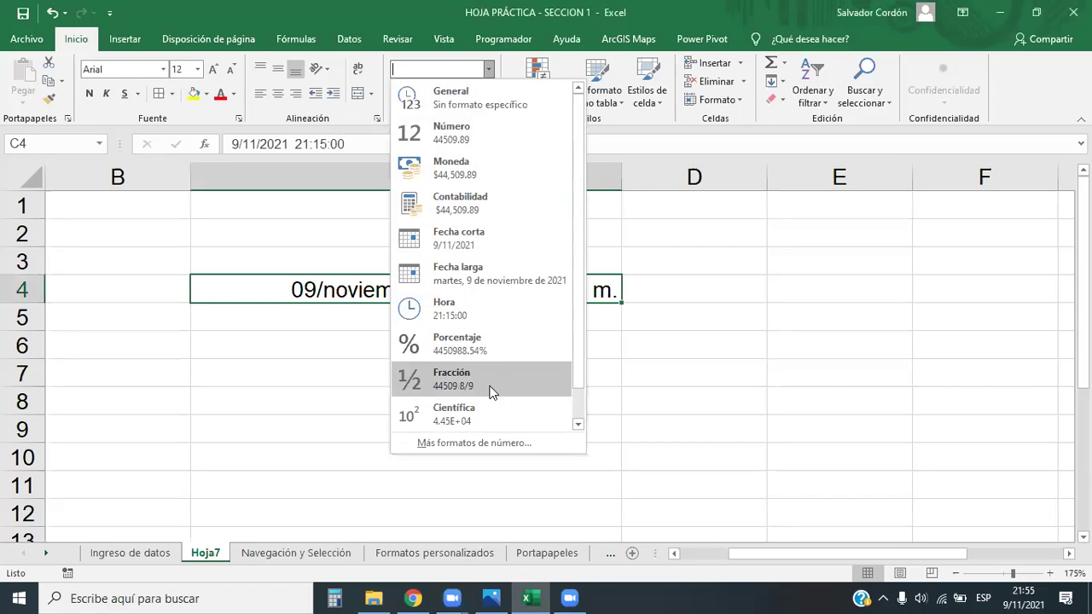
click(499, 442)
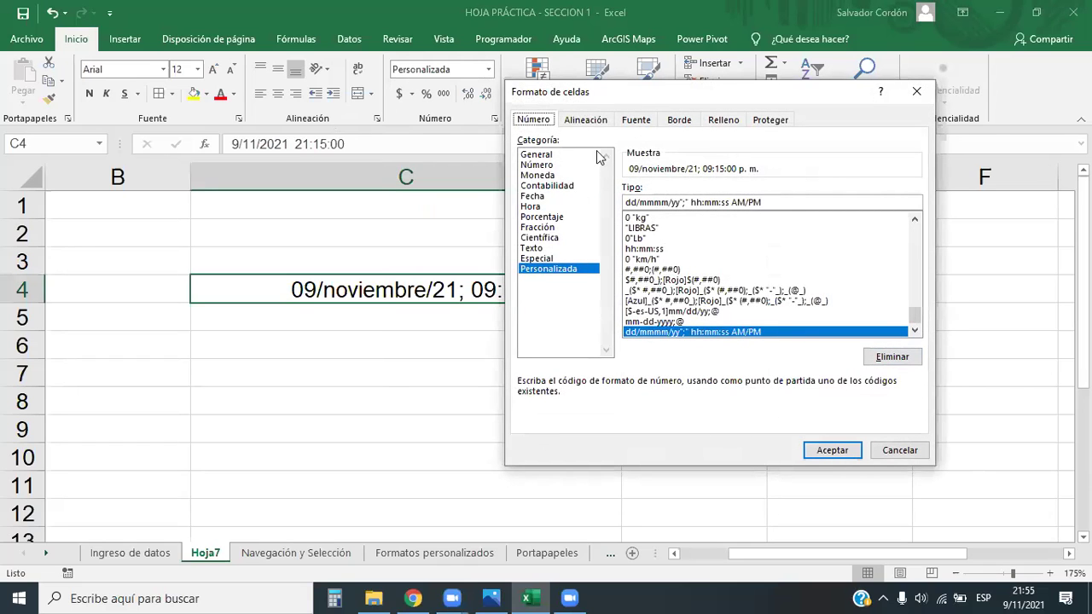
click(913, 96)
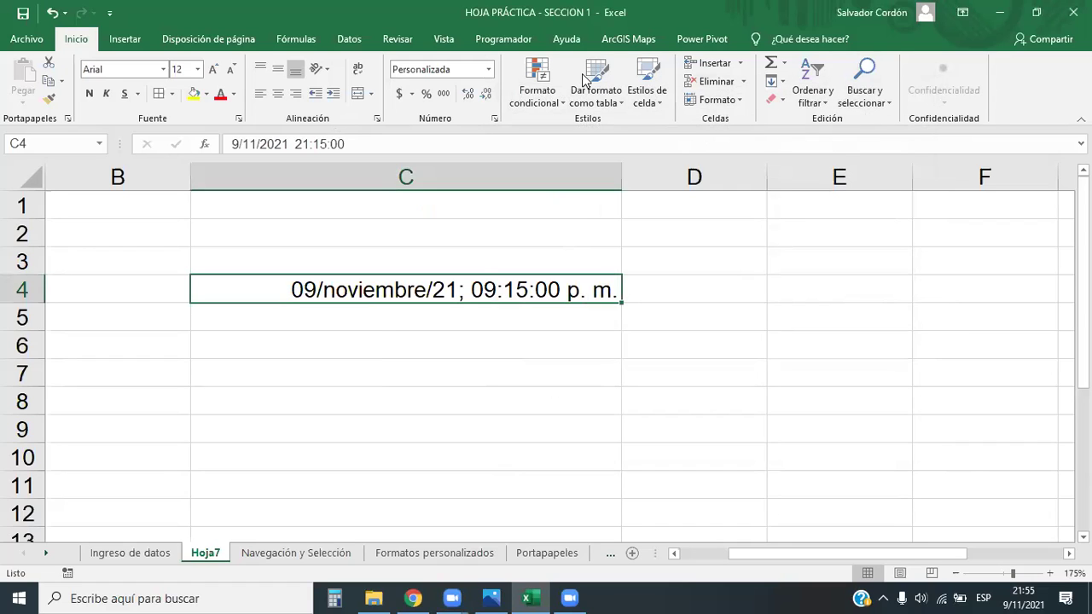
click(489, 70)
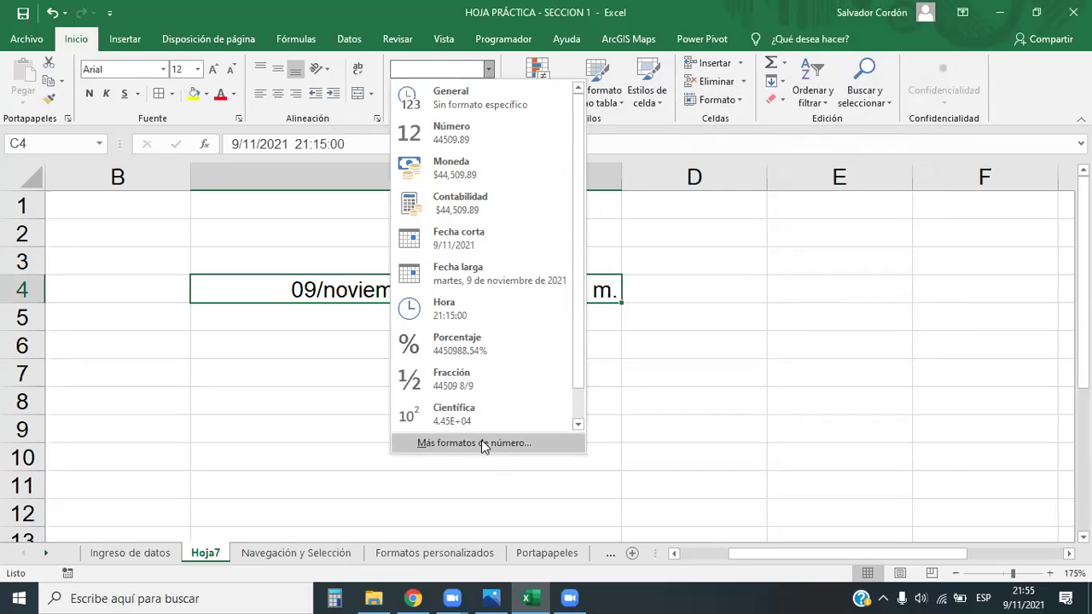
drag(576, 346, 578, 407)
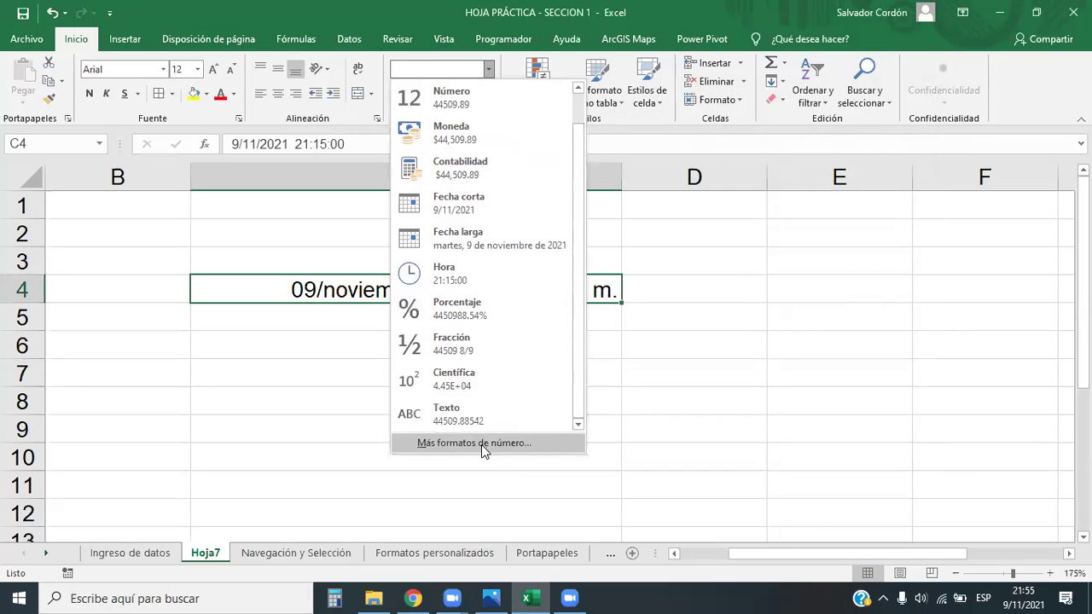
click(646, 427)
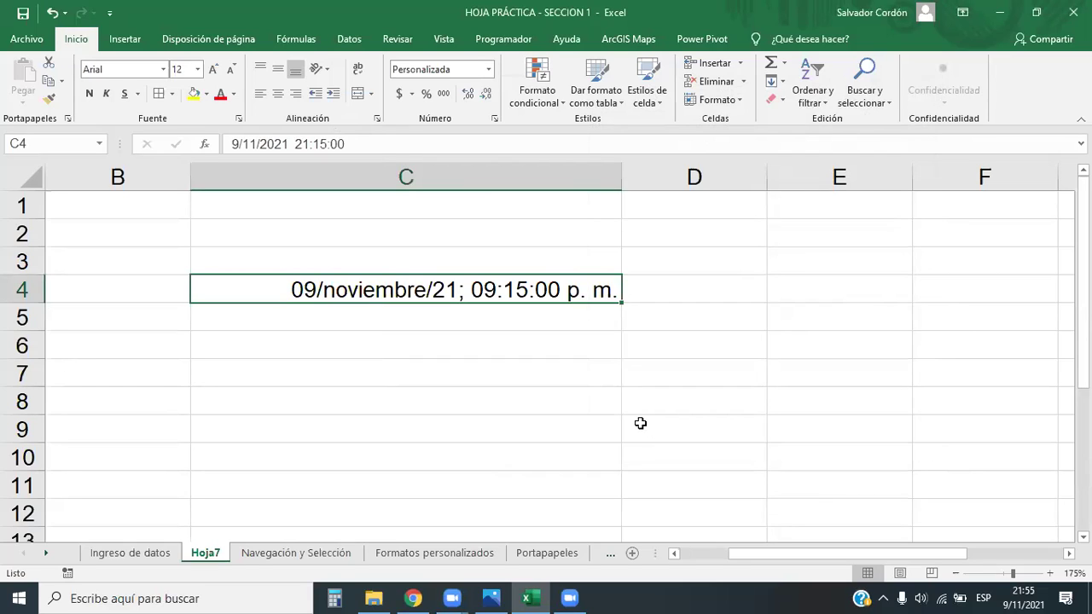
click(495, 121)
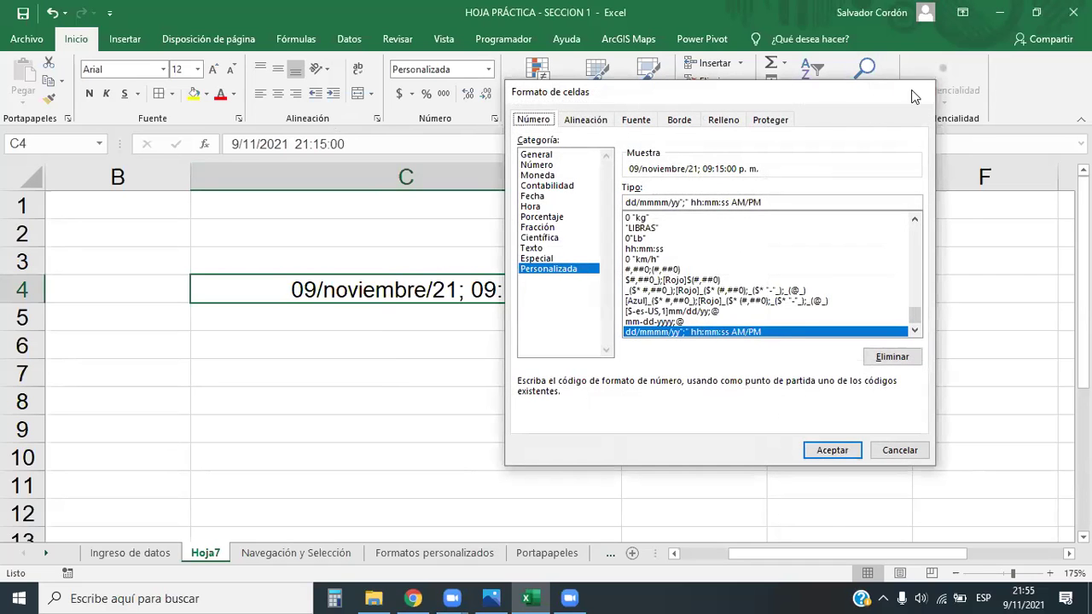
click(915, 92)
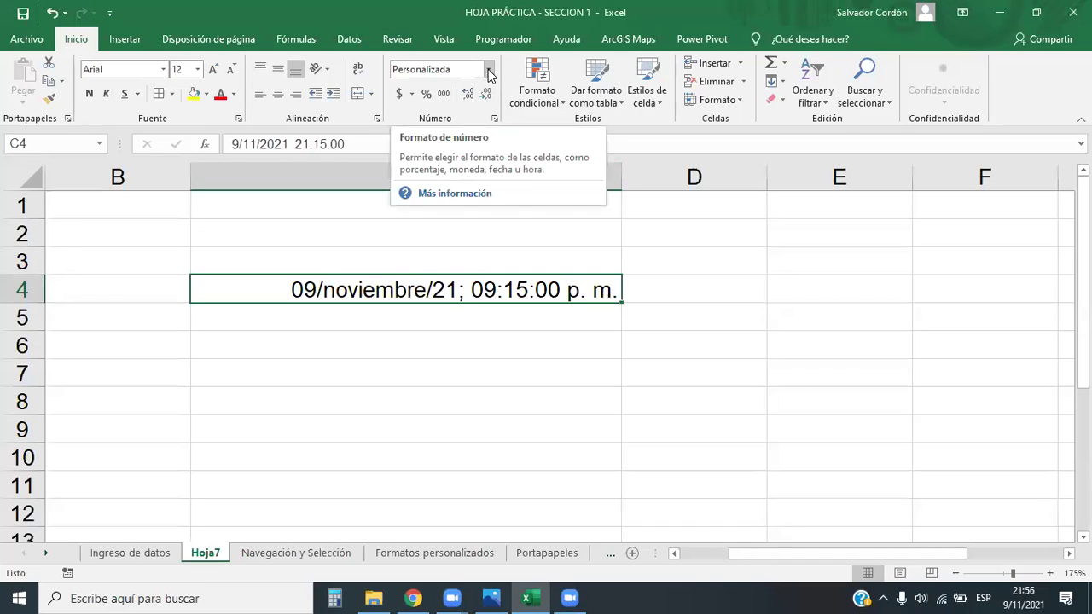
Open the number-format help topics in the Ayuda pane and scroll through them
click(444, 194)
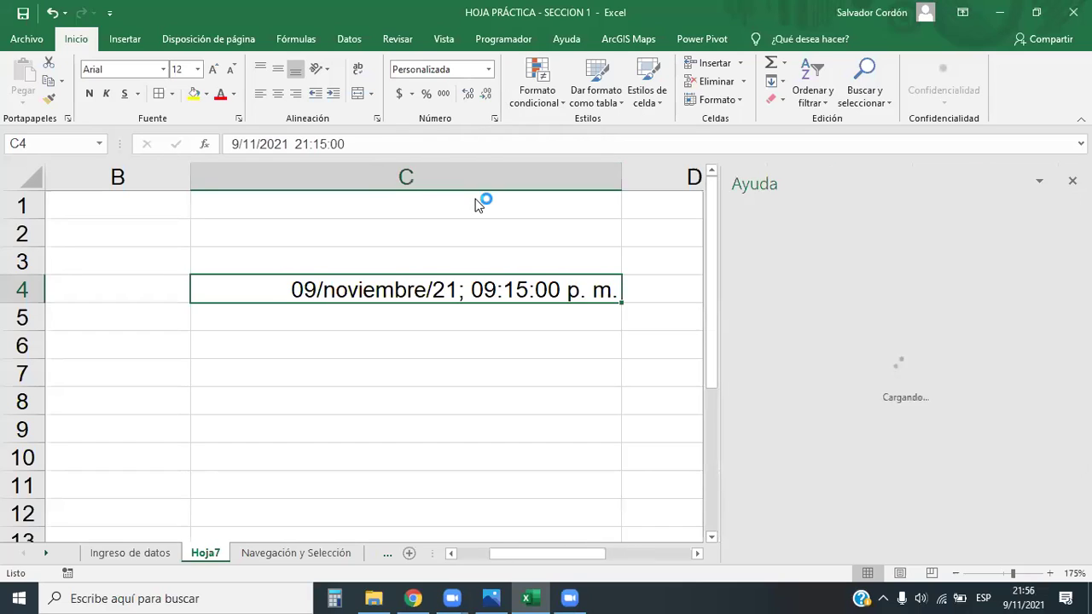
click(1073, 181)
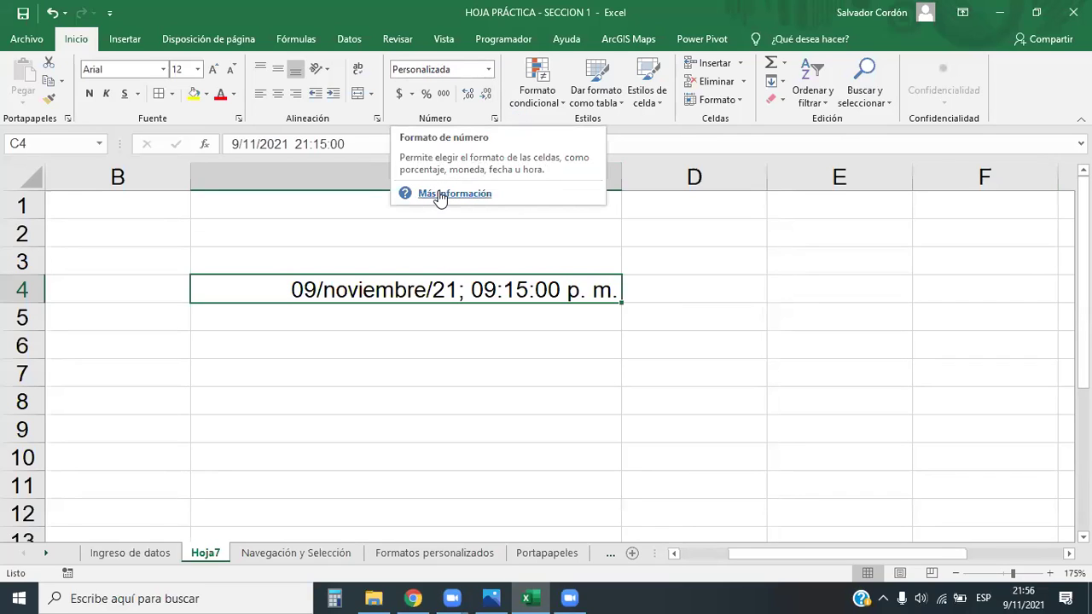
click(441, 195)
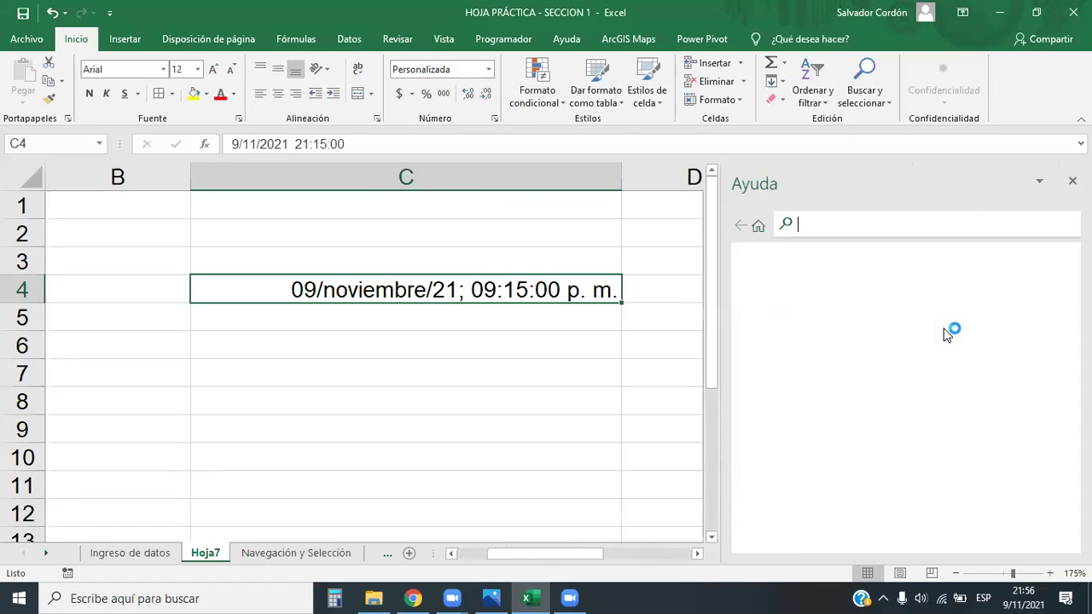
scroll(1013, 321, down, 1)
scroll(1015, 320, down, 2)
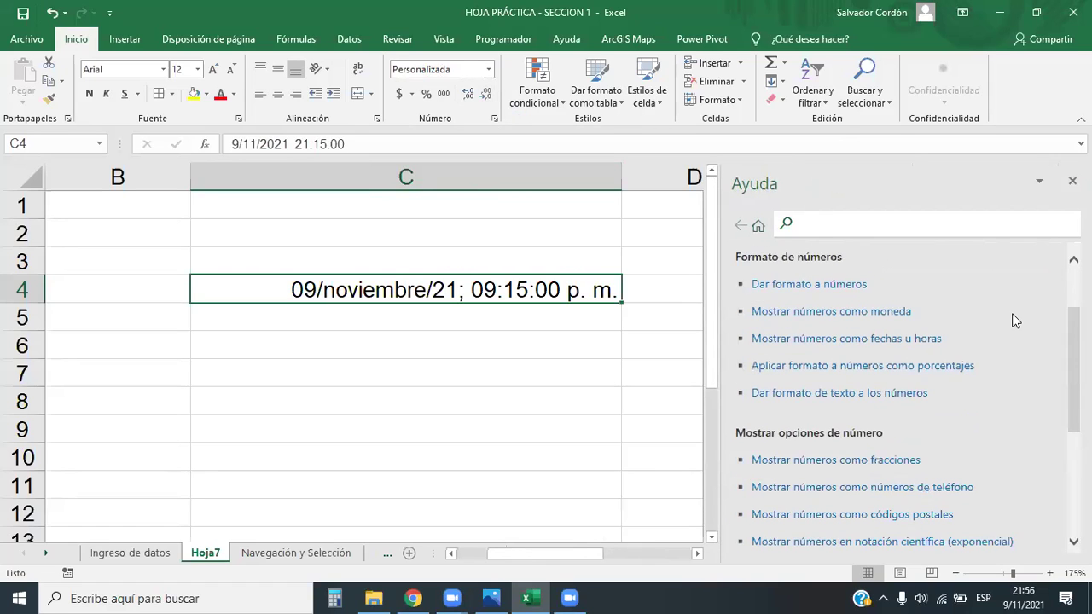
scroll(1015, 320, down, 1)
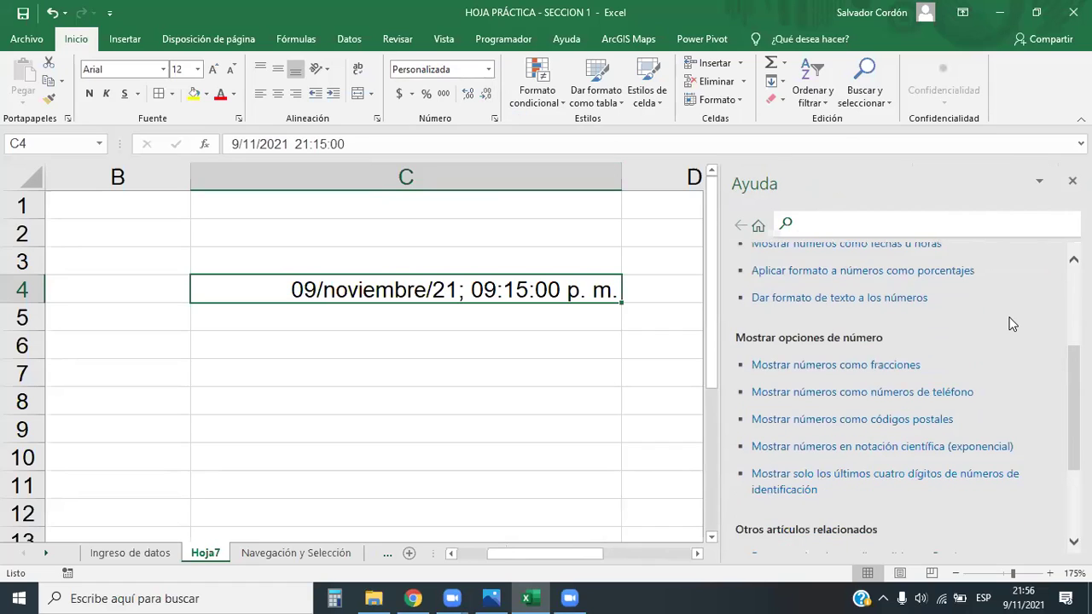
scroll(1013, 324, up, 1)
scroll(1003, 355, up, 2)
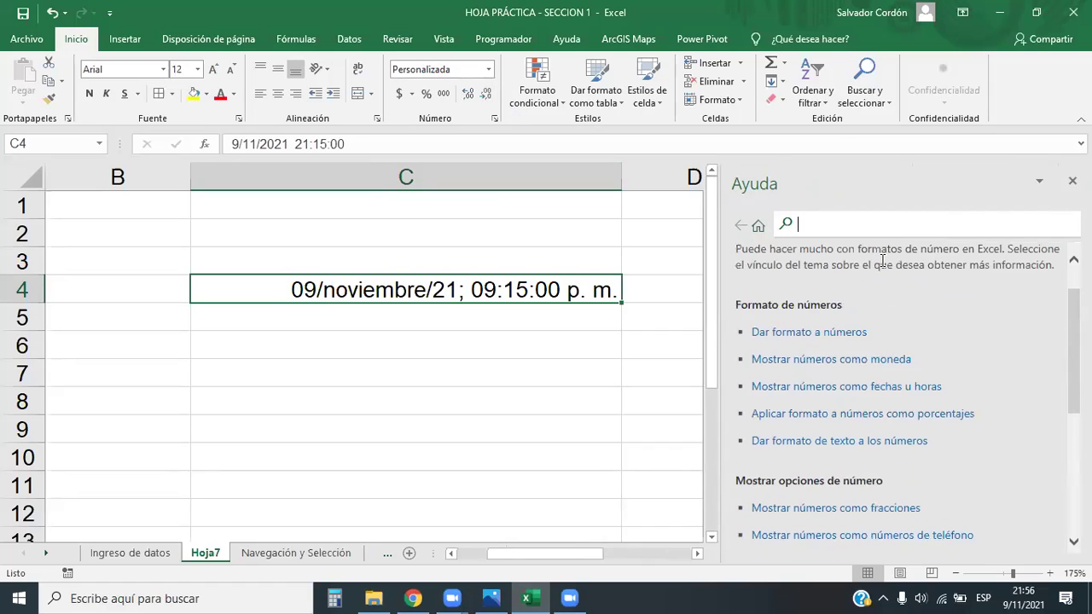
Search Help for 'formato personalizado' and scan the results list
text(perso)
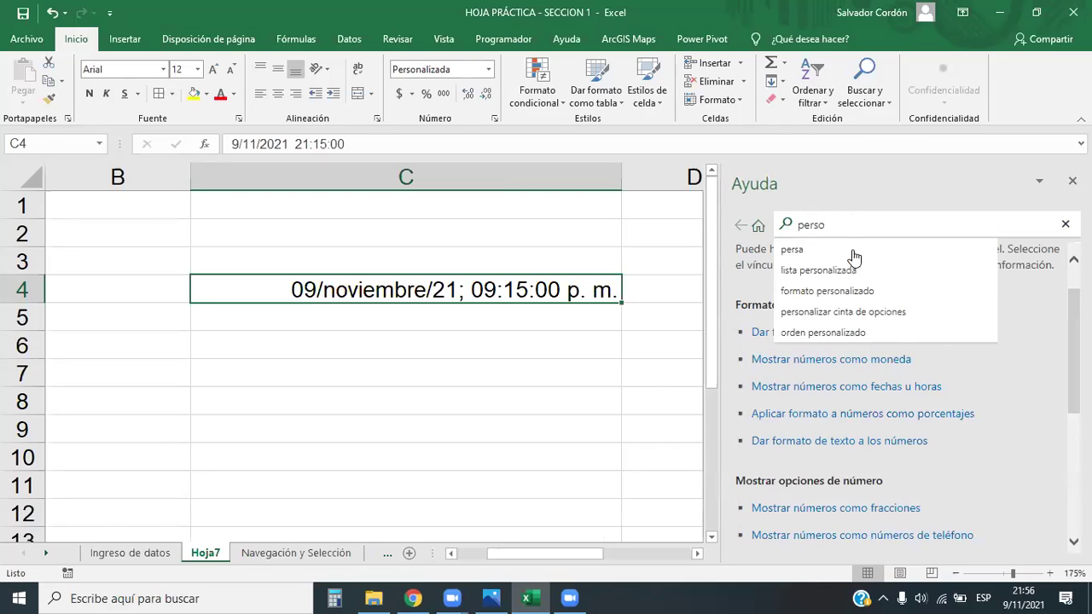
click(832, 292)
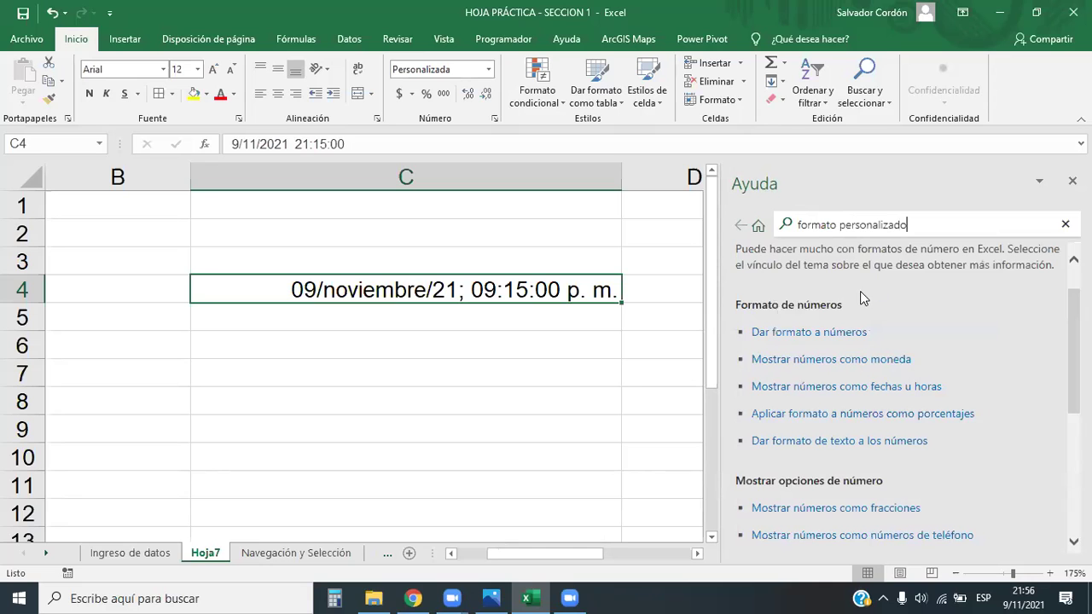
scroll(896, 401, down, 5)
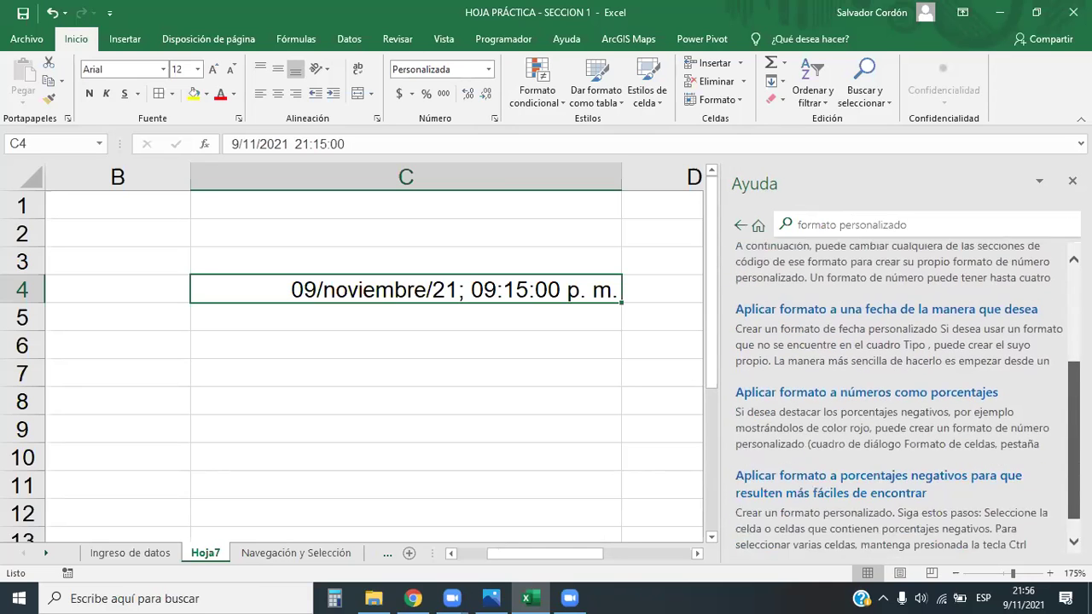
scroll(895, 401, up, 5)
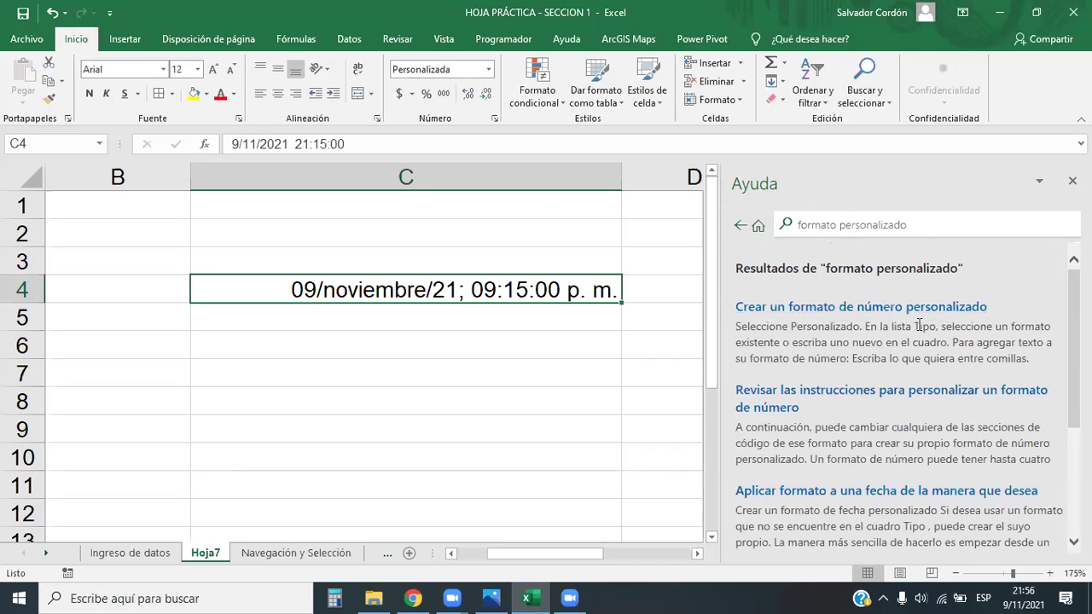
scroll(920, 320, down, 2)
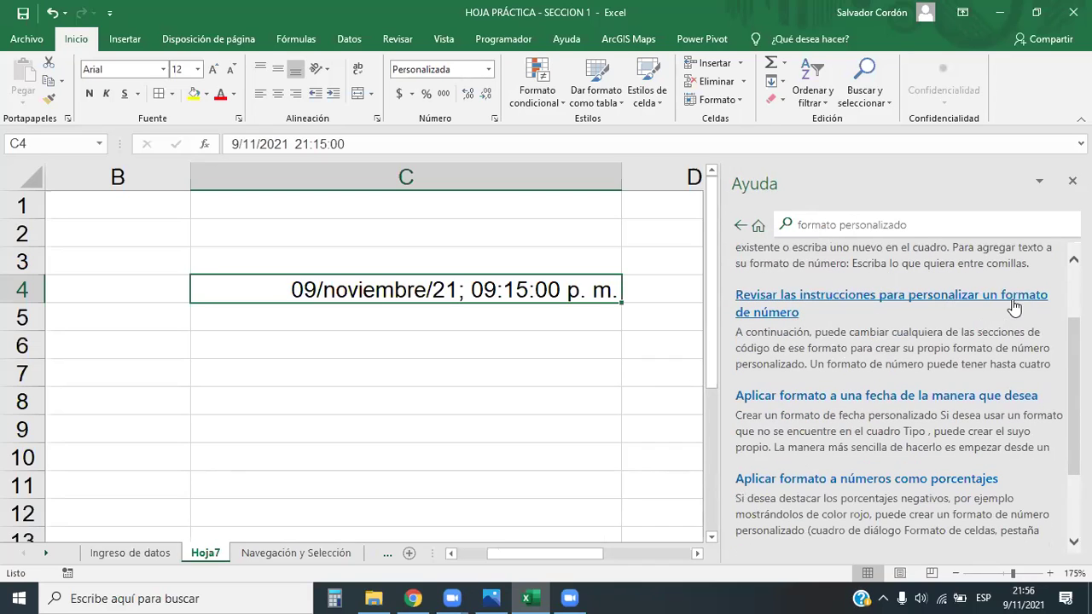
Open the custom number format article and highlight the <POSITIVO>;<NEGATIVO>;<CERO>;<texto> pattern line
click(772, 296)
scroll(781, 328, down, 2)
scroll(933, 337, up, 1)
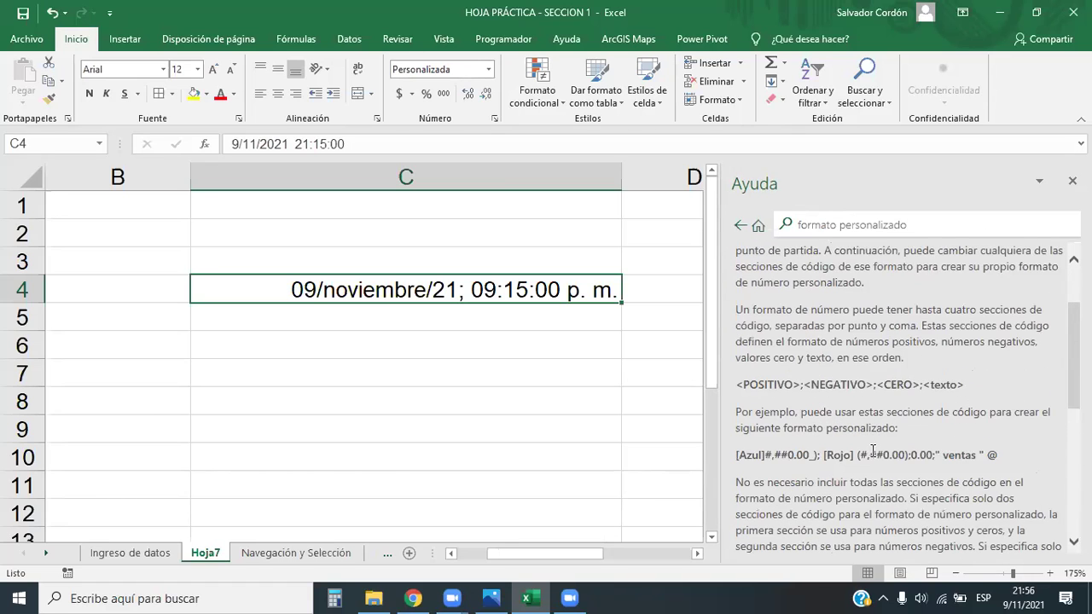
scroll(872, 450, up, 2)
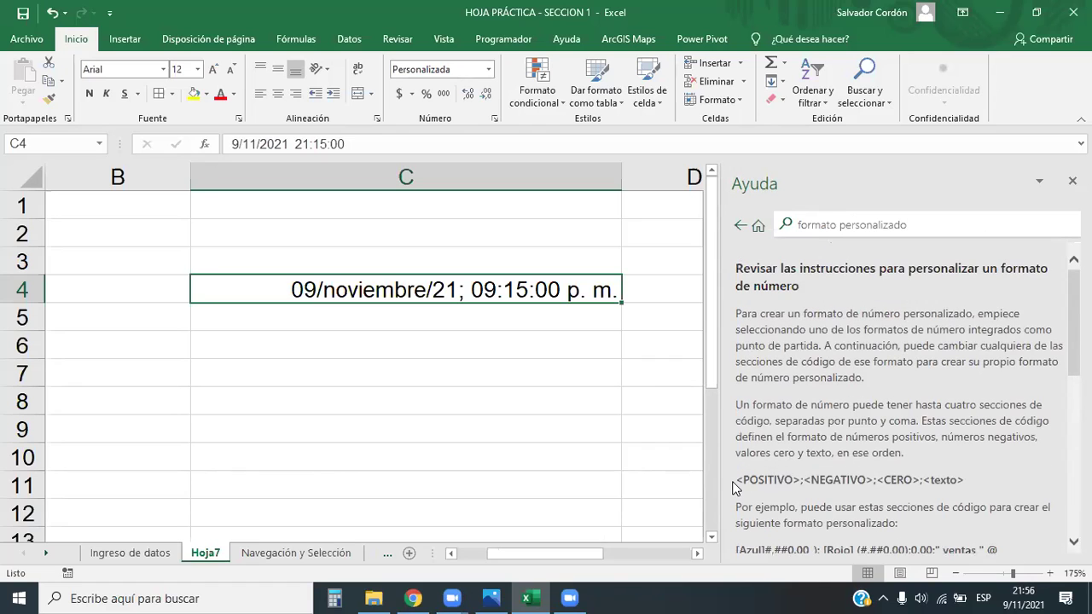
drag(732, 480, 959, 491)
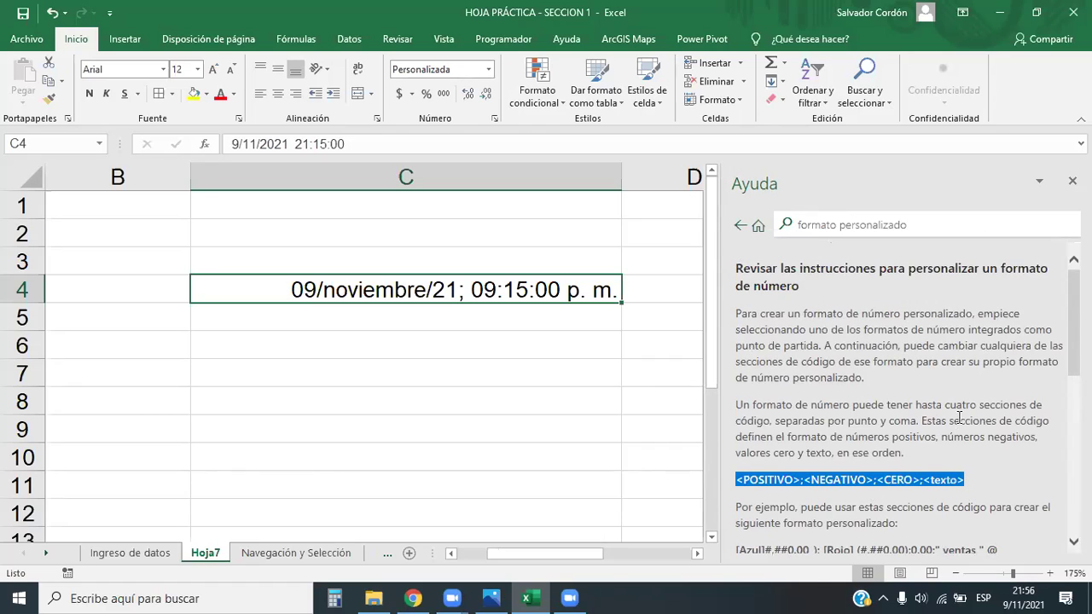
Highlight the coloured example format code and read the rest of the article
scroll(937, 416, down, 4)
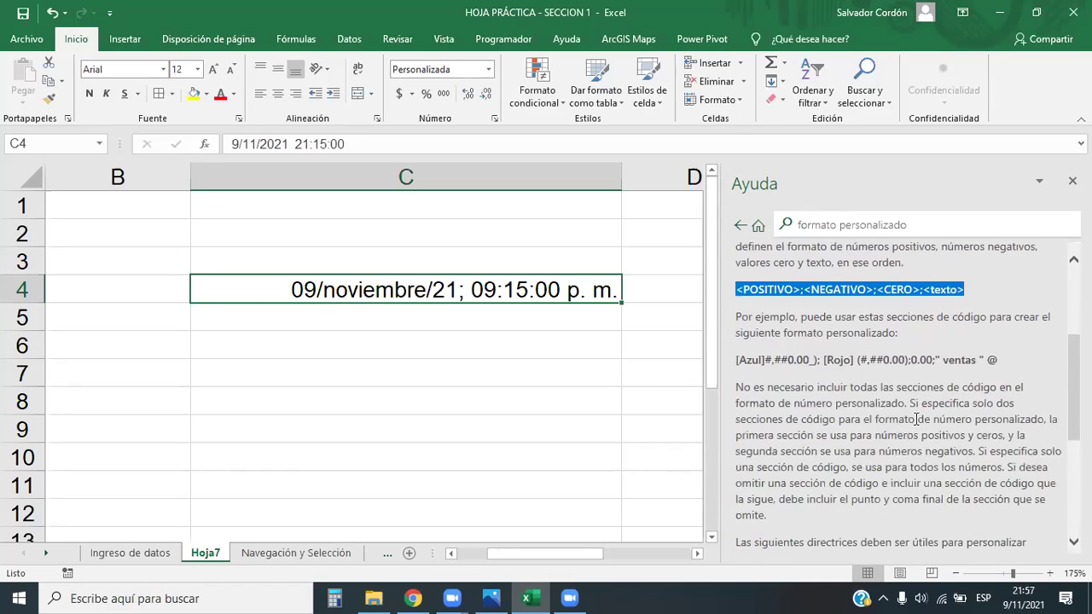
drag(737, 359, 851, 362)
click(893, 389)
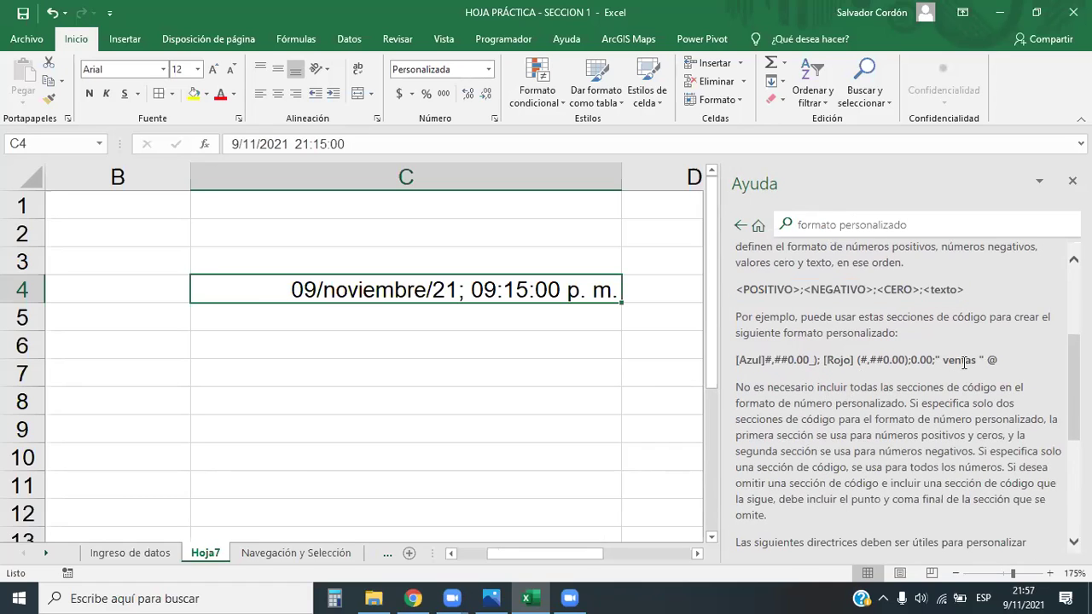
scroll(876, 371, up, 1)
drag(995, 408, 739, 409)
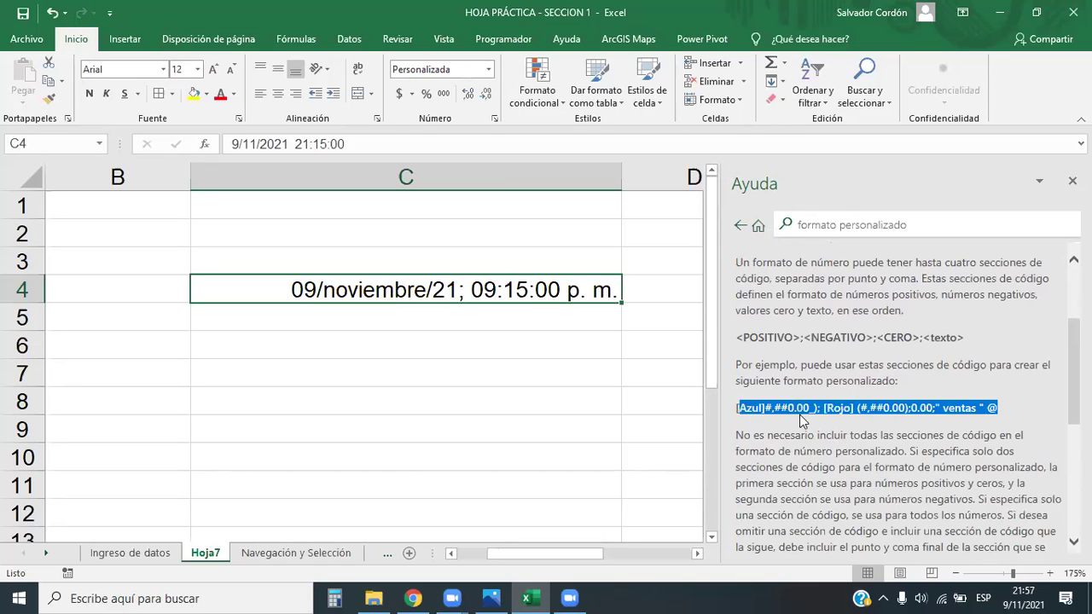
scroll(876, 406, down, 6)
scroll(874, 407, down, 1)
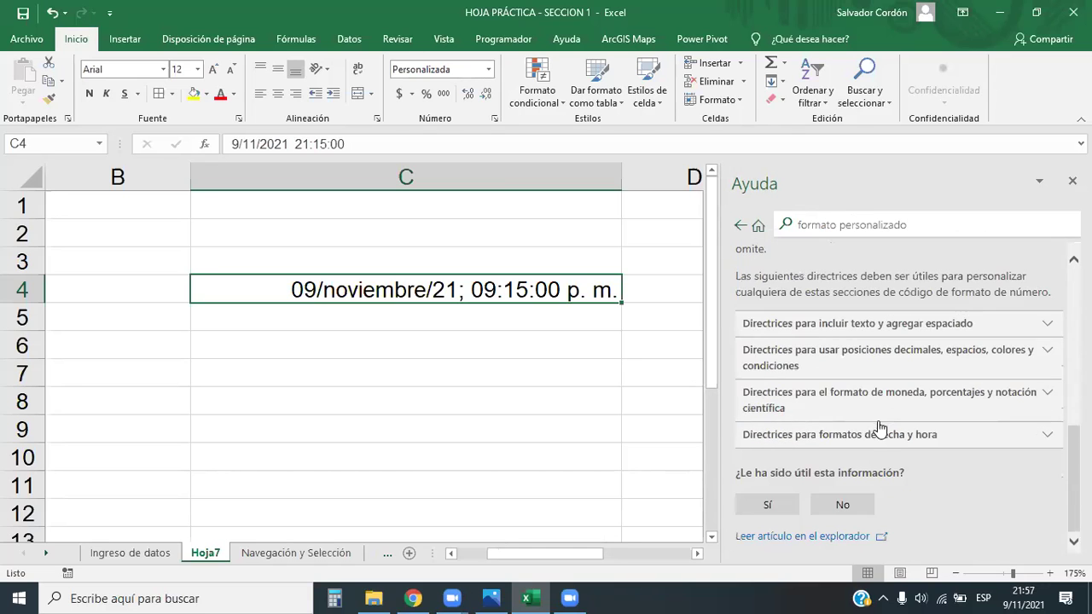
scroll(968, 452, up, 9)
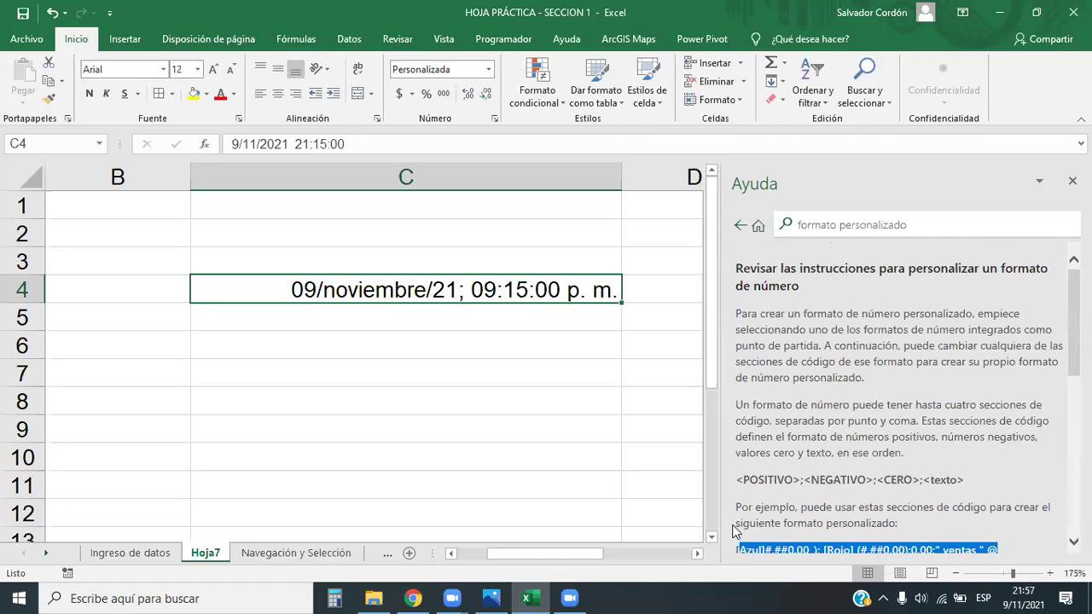
click(413, 598)
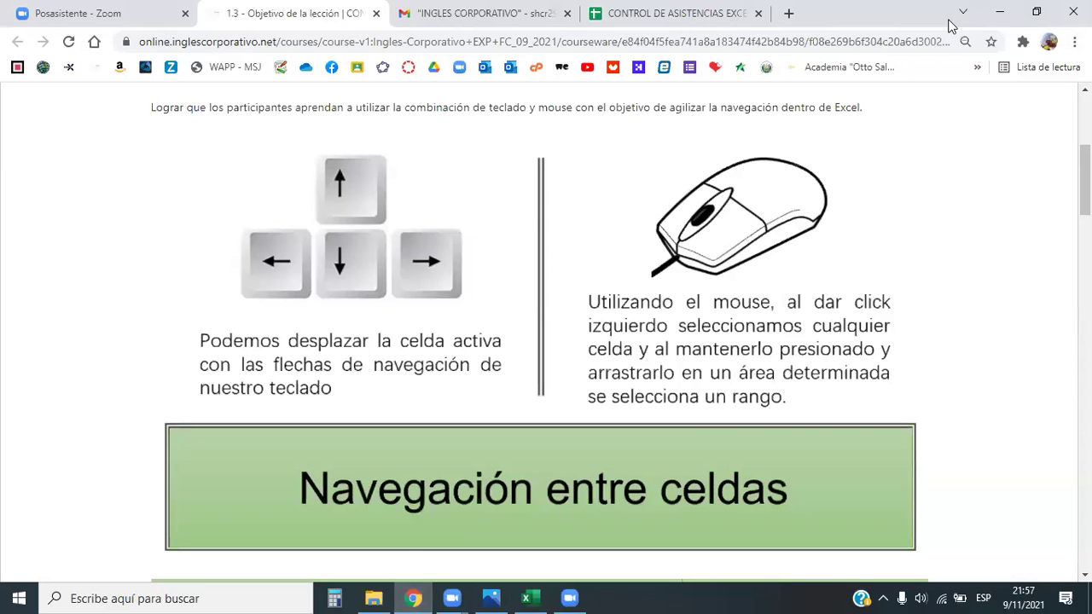
Google 'formato personalizado de excel' in a new Chrome tab
click(788, 13)
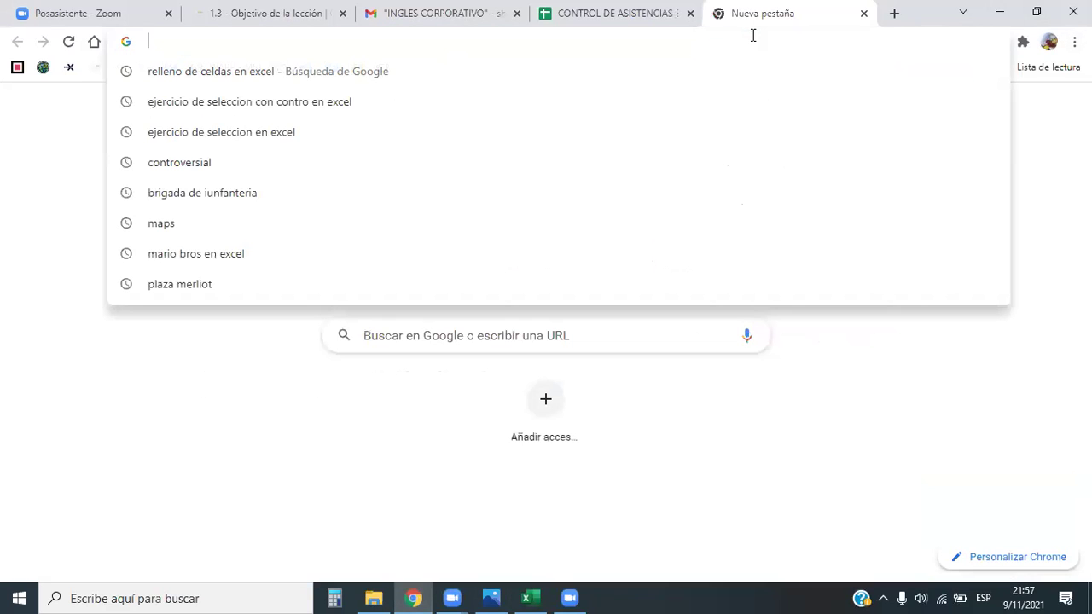
text(formato )
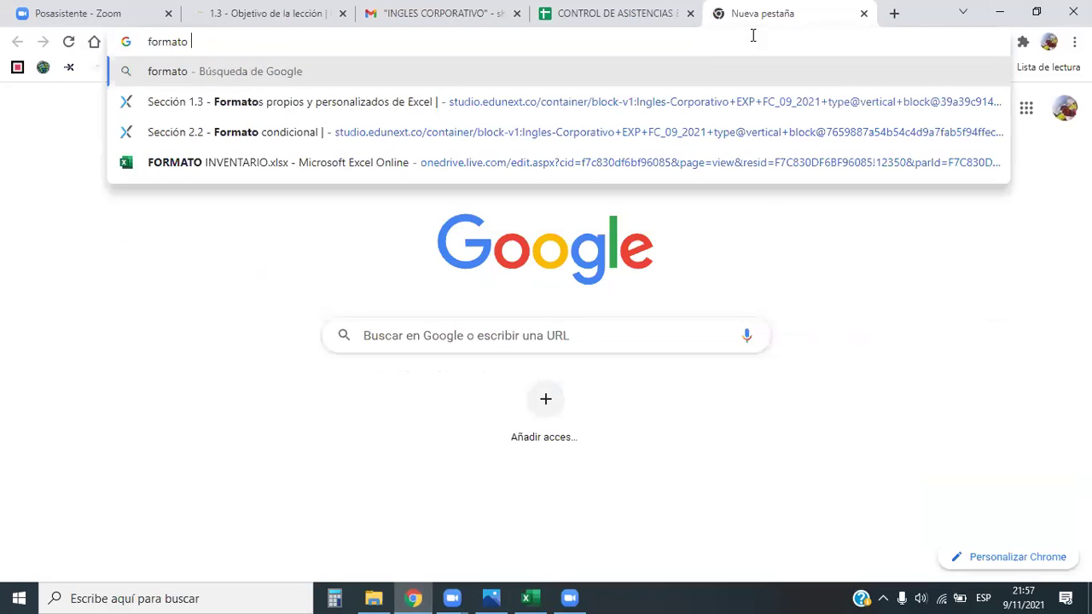
text(personali)
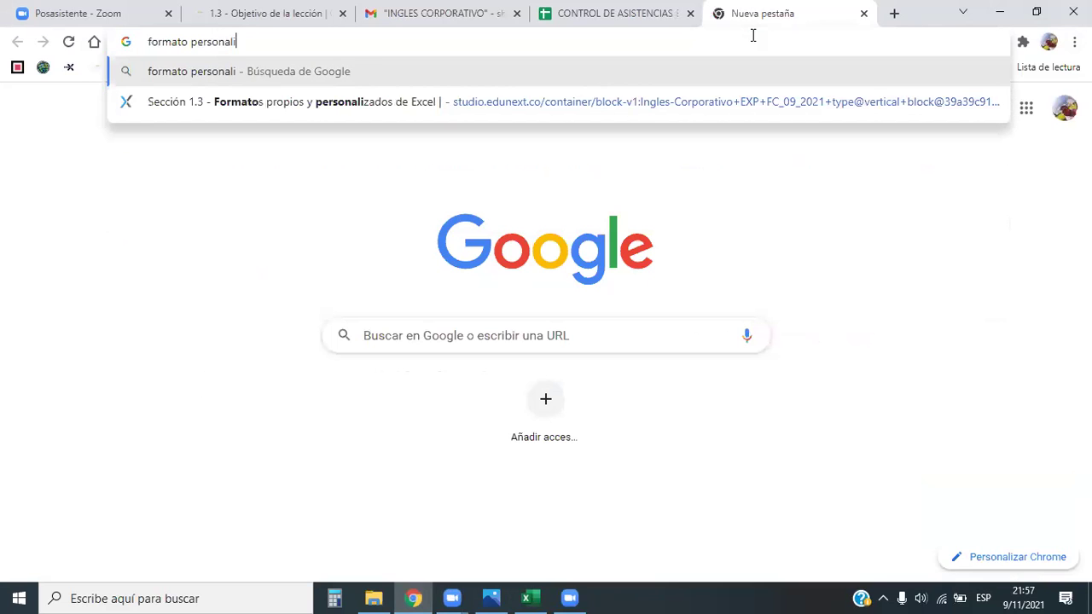
text(zado de excel)
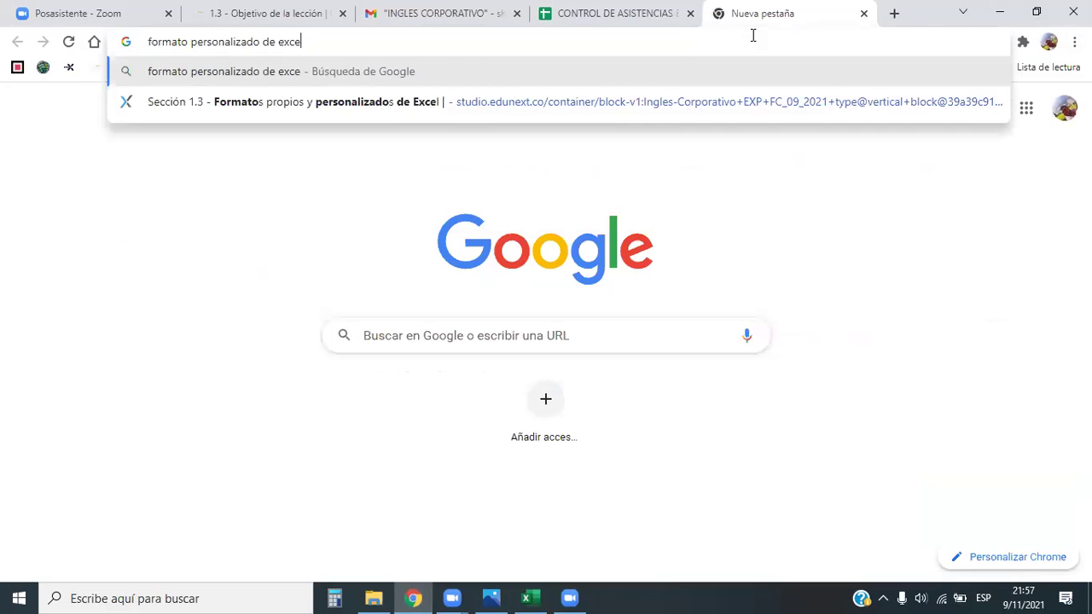
key(Return)
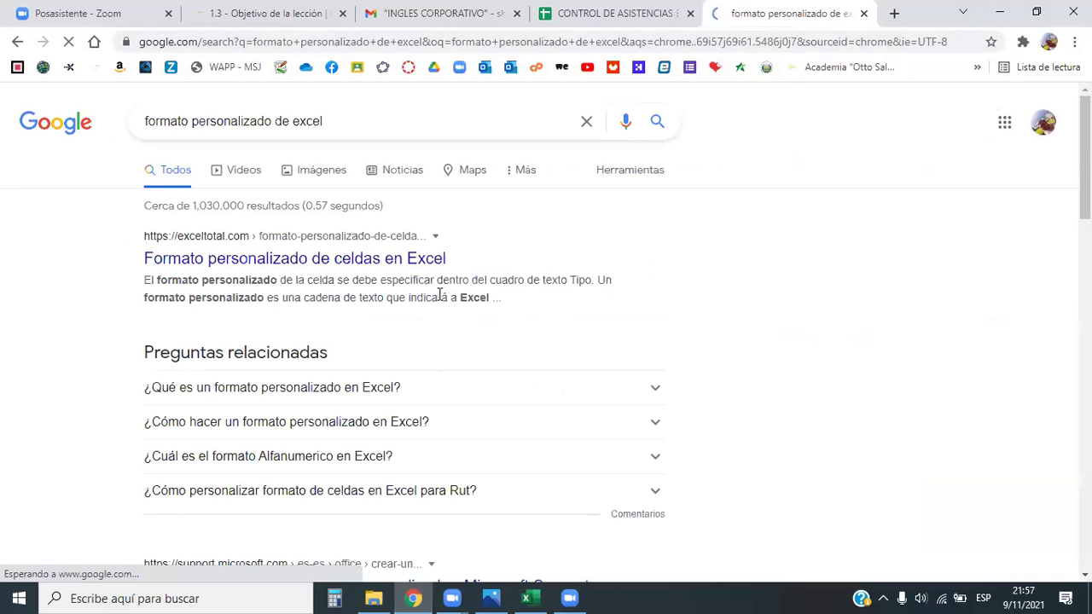
Open the exceltotal.com article on custom cell formats and scroll through it
click(230, 259)
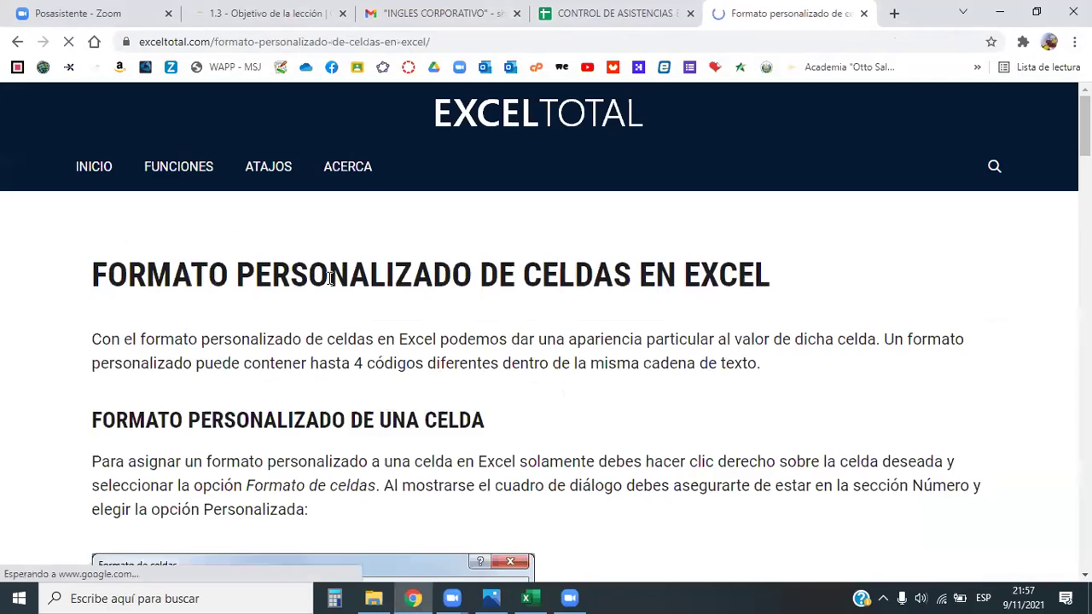
scroll(754, 283, down, 10)
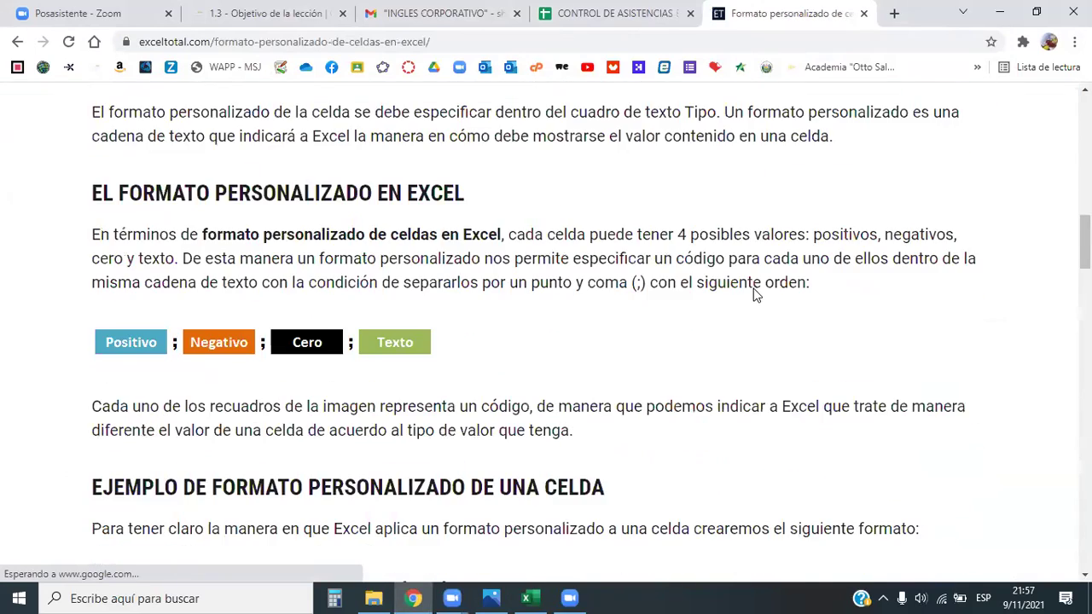
scroll(444, 330, up, 5)
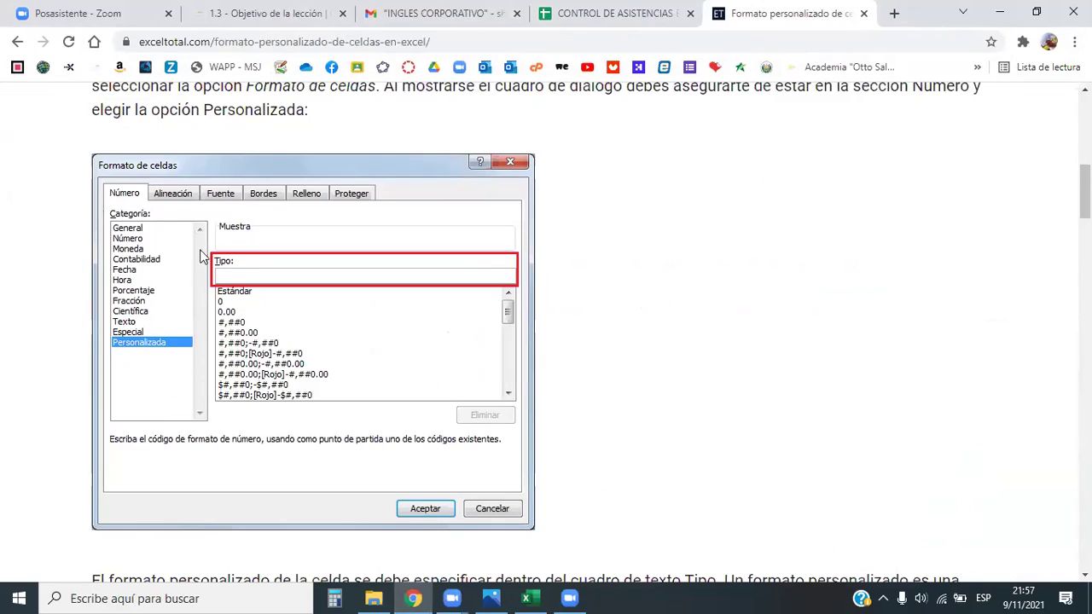
scroll(393, 281, down, 4)
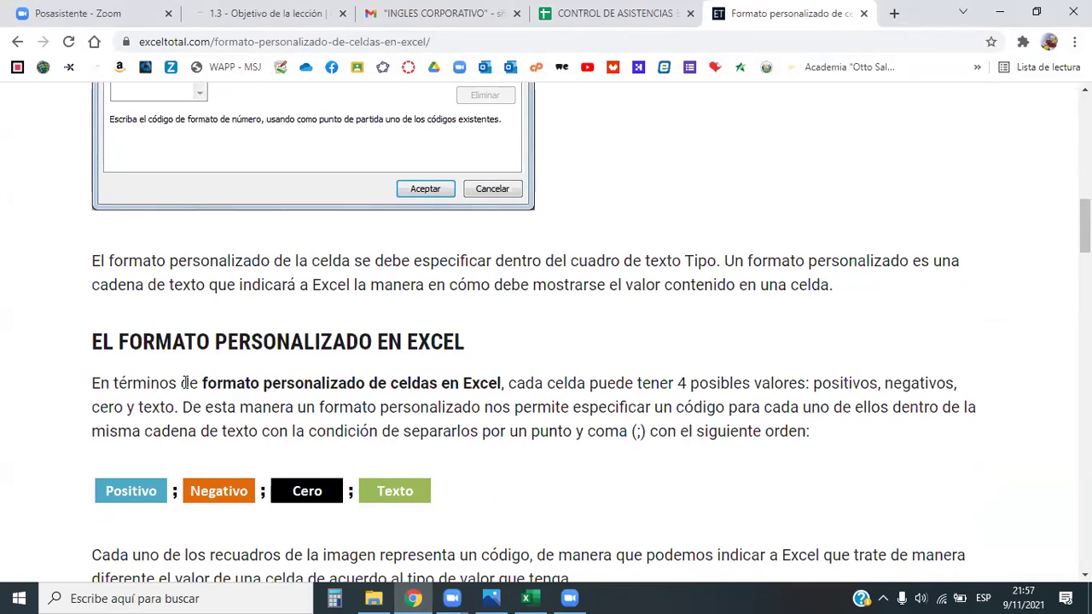
scroll(364, 380, up, 2)
scroll(364, 380, up, 1)
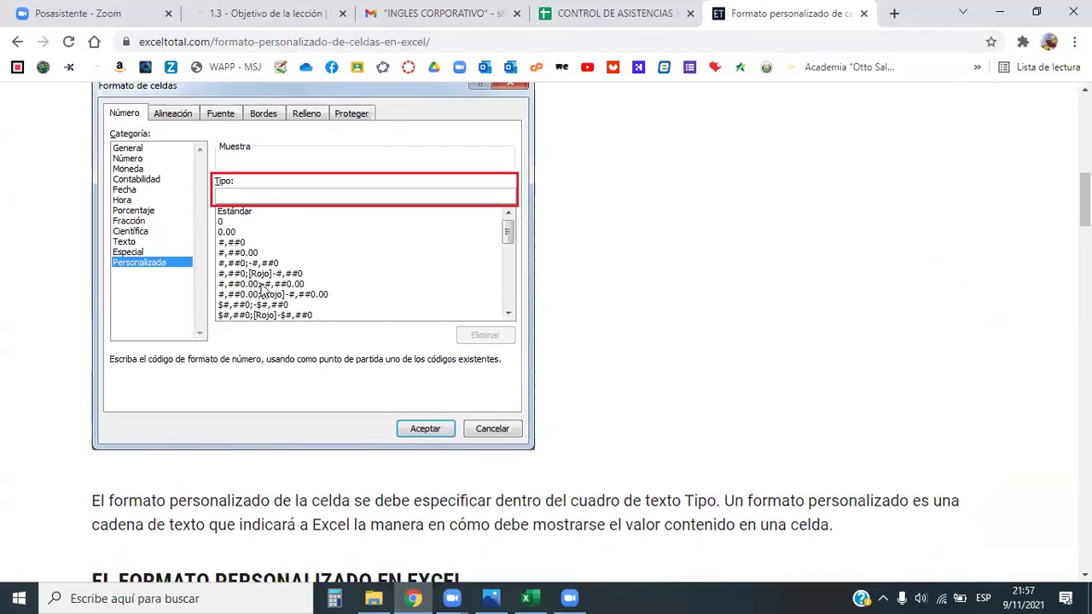
scroll(435, 263, down, 15)
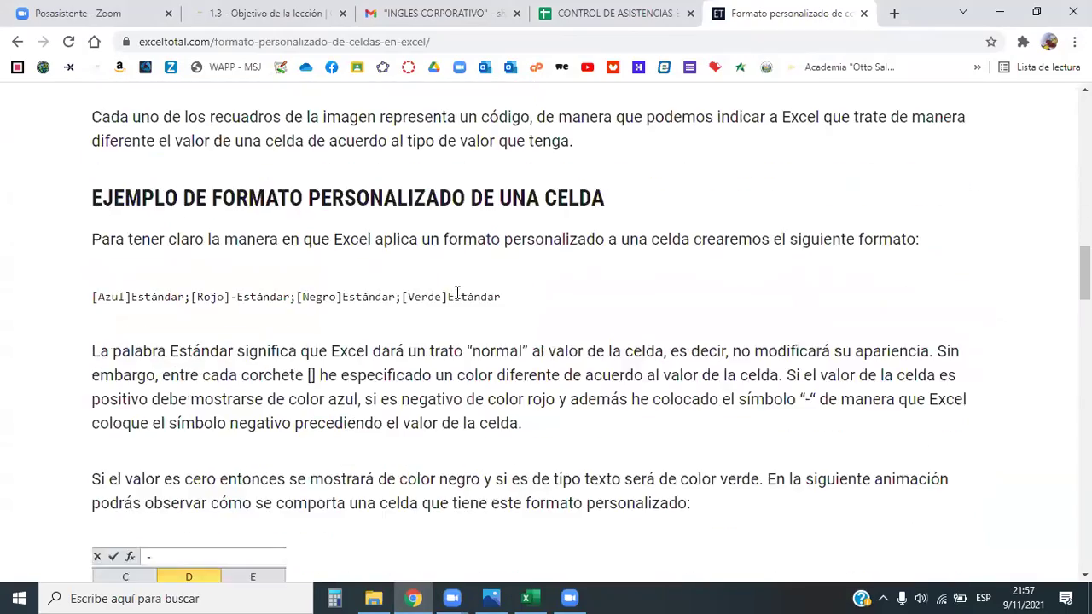
scroll(456, 303, up, 2)
scroll(451, 309, down, 8)
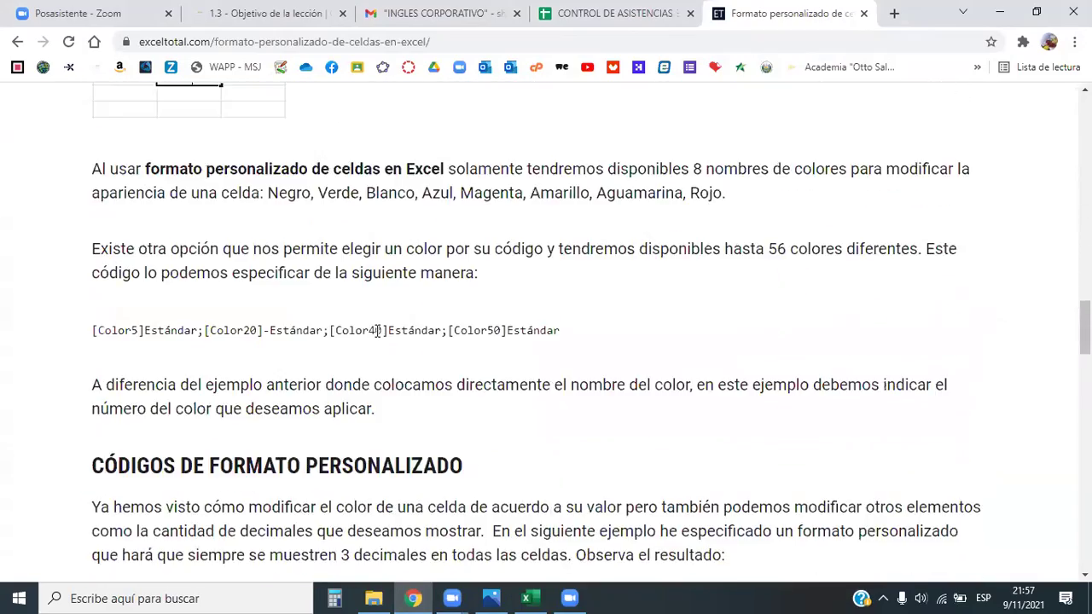
scroll(377, 331, down, 1)
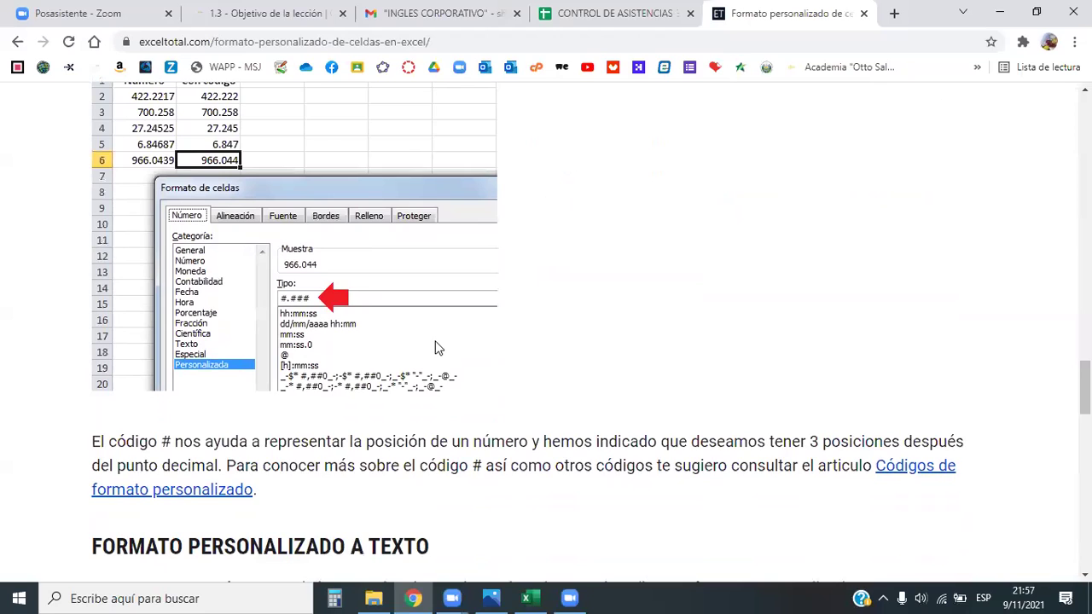
scroll(507, 367, down, 1)
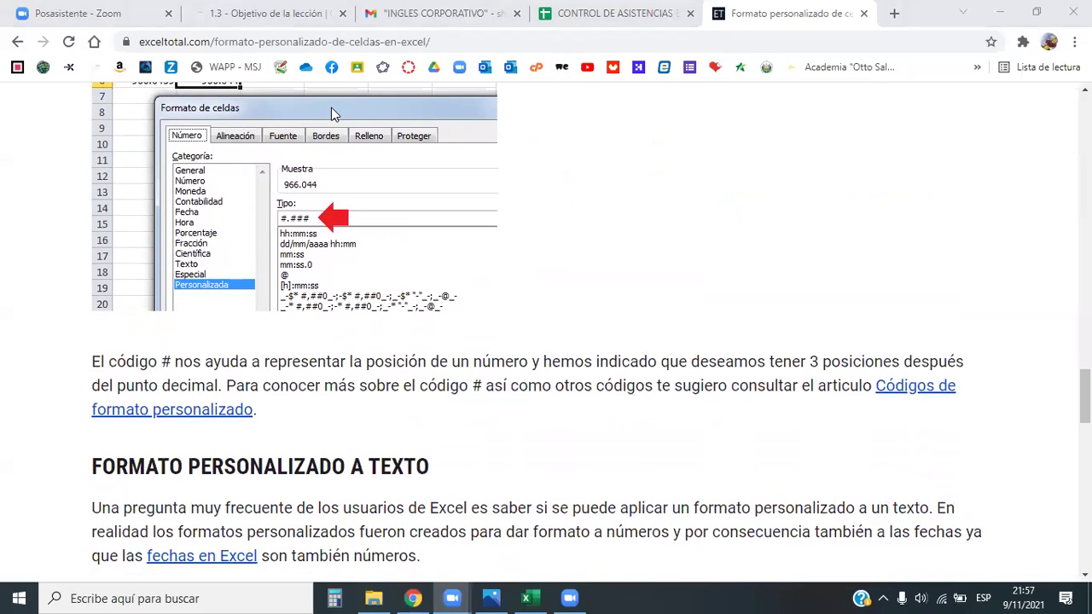
scroll(543, 247, down, 9)
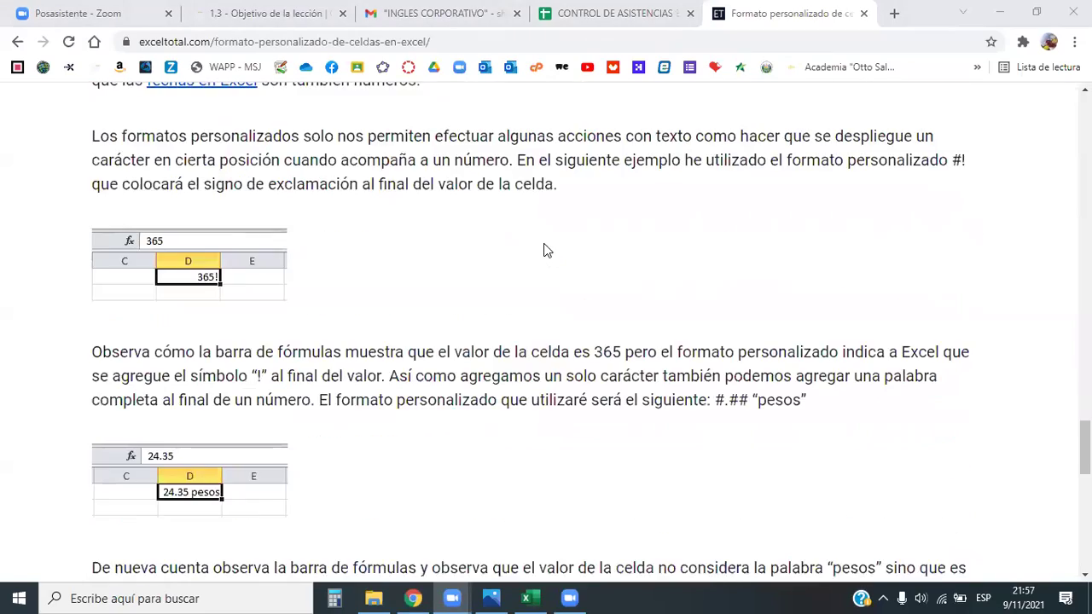
scroll(512, 256, up, 4)
scroll(482, 269, down, 8)
scroll(478, 268, up, 9)
scroll(226, 243, up, 3)
Finish with the article and minimize Chrome to return to Excel
click(217, 41)
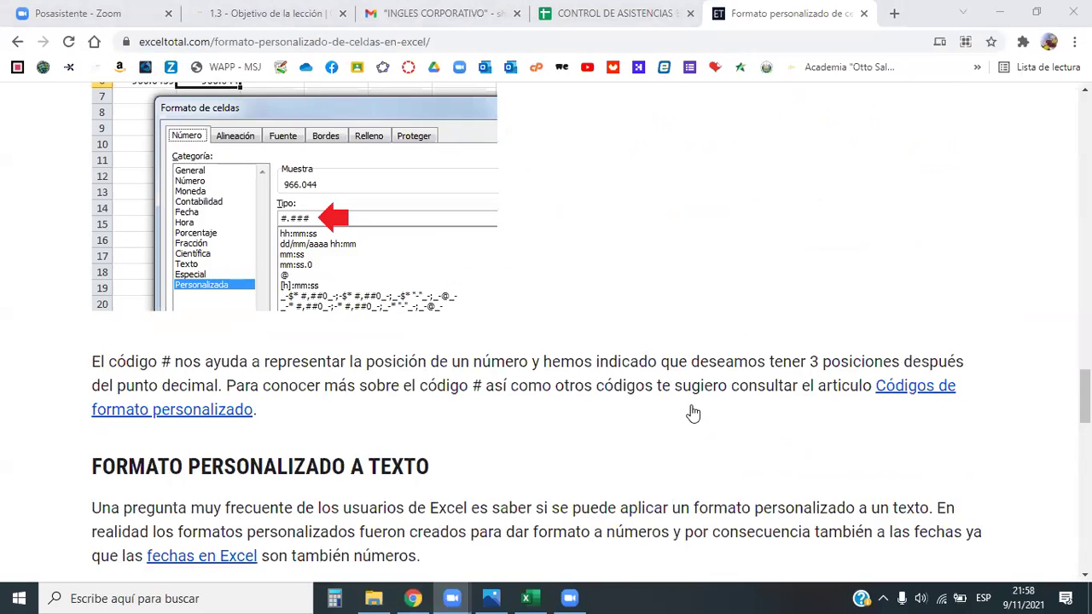
scroll(693, 413, up, 10)
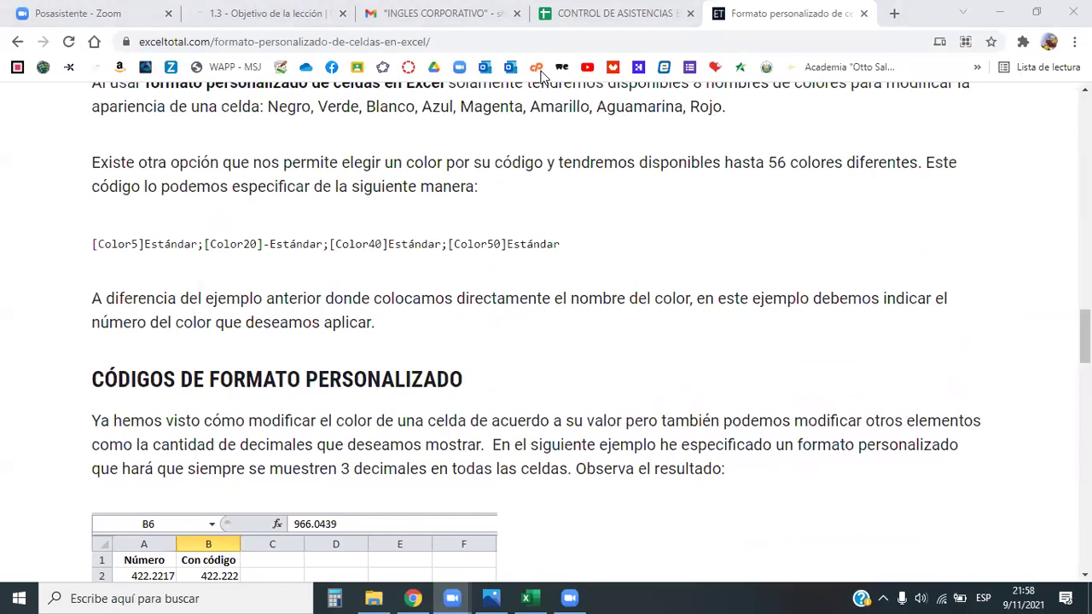
click(1000, 13)
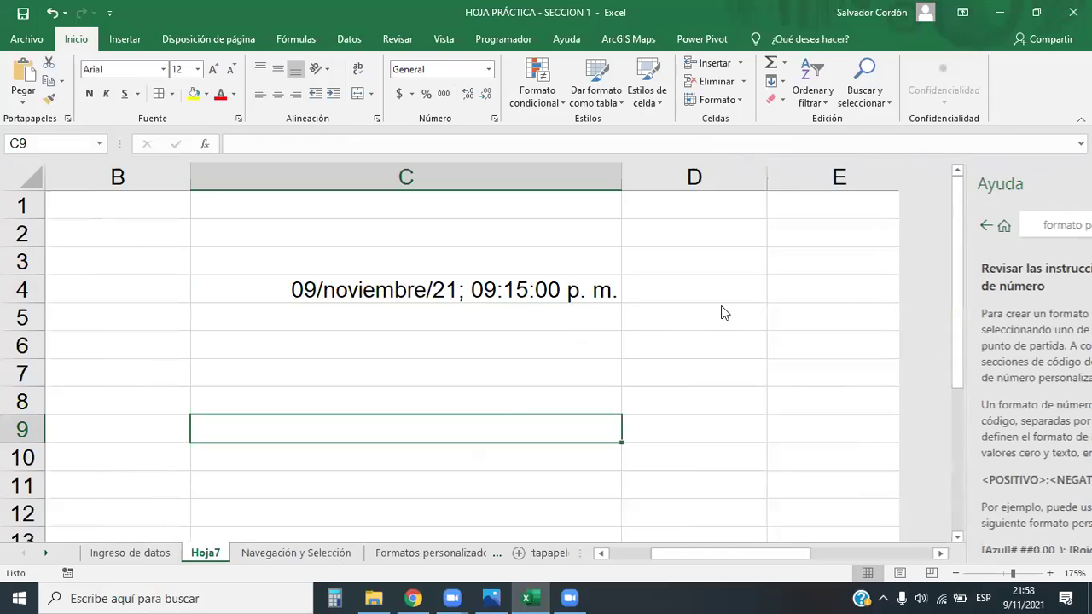
Close the Help pane, check C4, then show the Navegación y Selección sheet and cover image
click(742, 318)
click(546, 288)
scroll(541, 422, down, 1)
scroll(398, 472, up, 1)
click(318, 552)
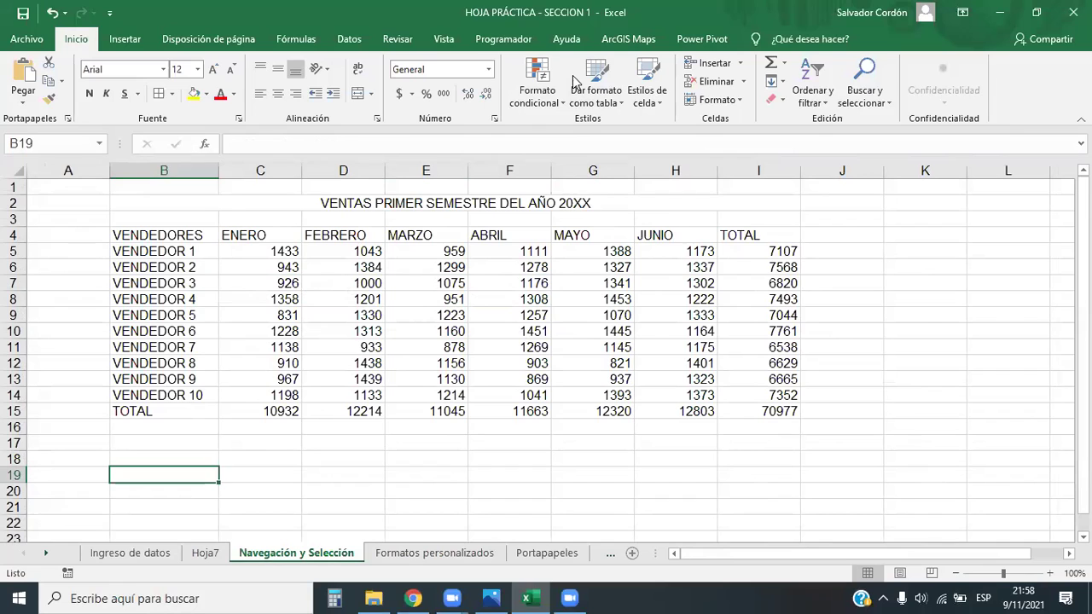
key(alt+Tab)
key(alt+Tab)
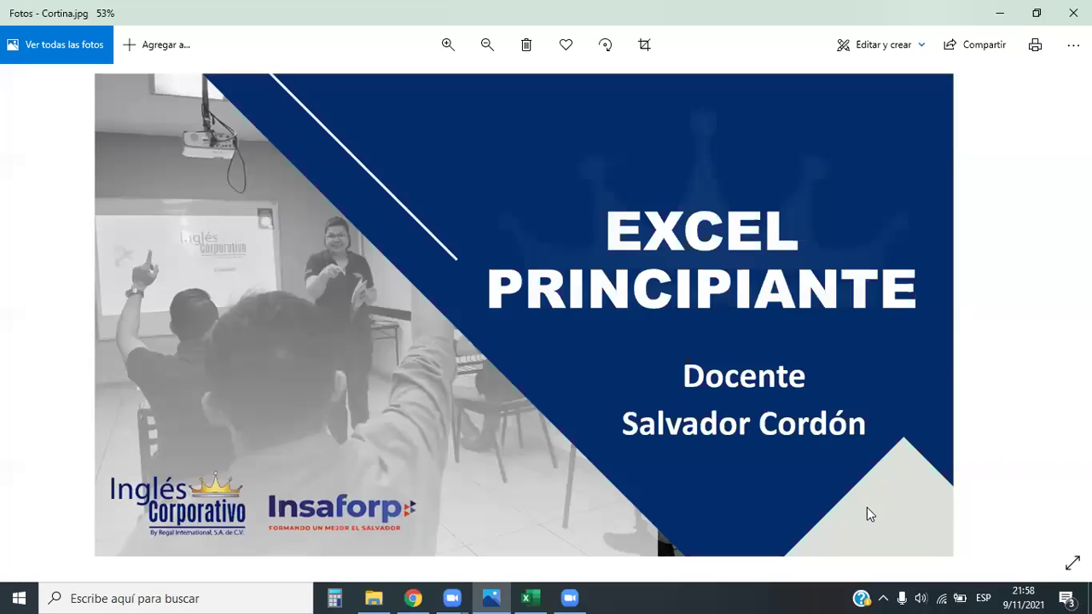
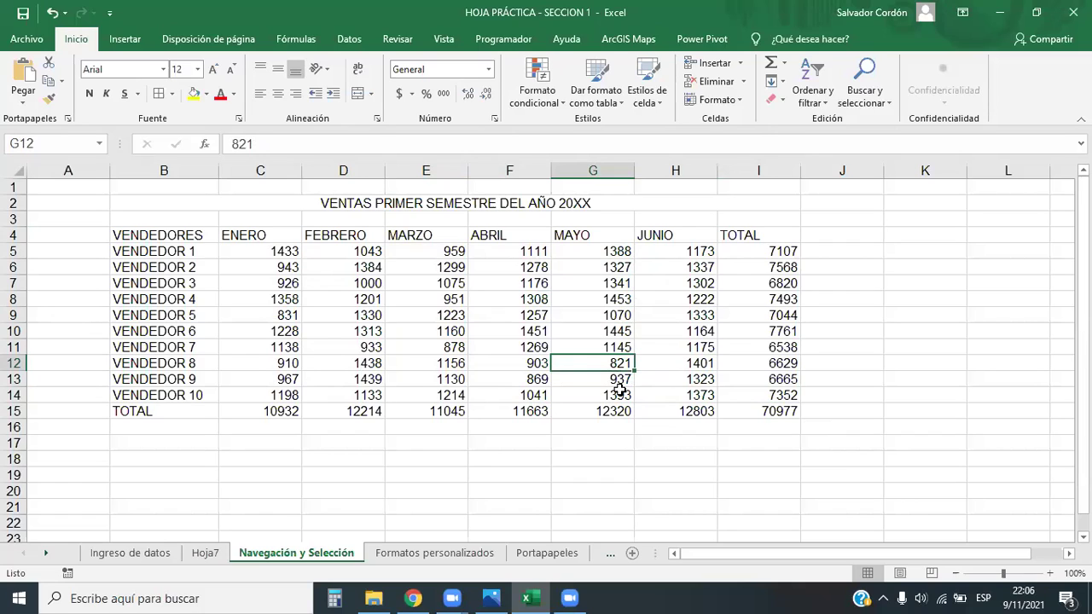
Return to the VENDEDORES header and jump around the sales table's four corners with Ctrl+arrows
key(ctrl+Left)
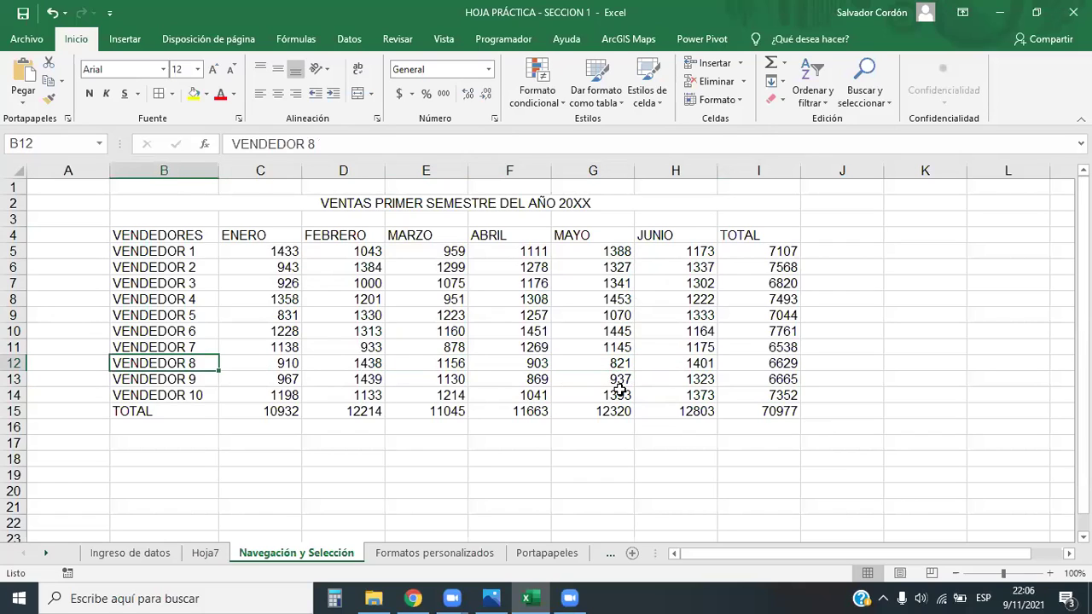
key(ctrl+Up)
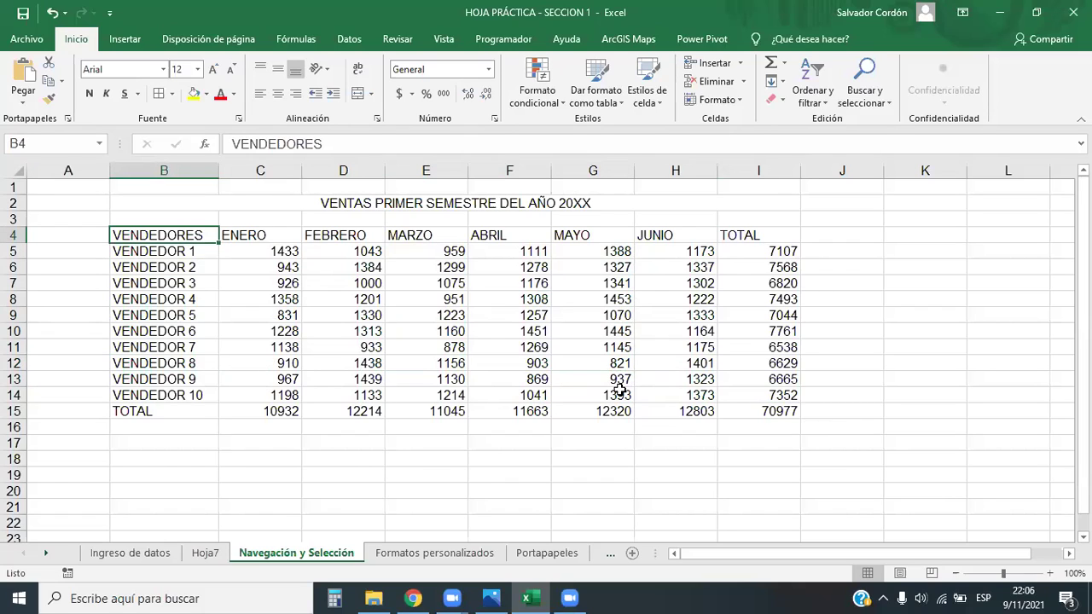
key(ctrl+Right)
key(ctrl+Down)
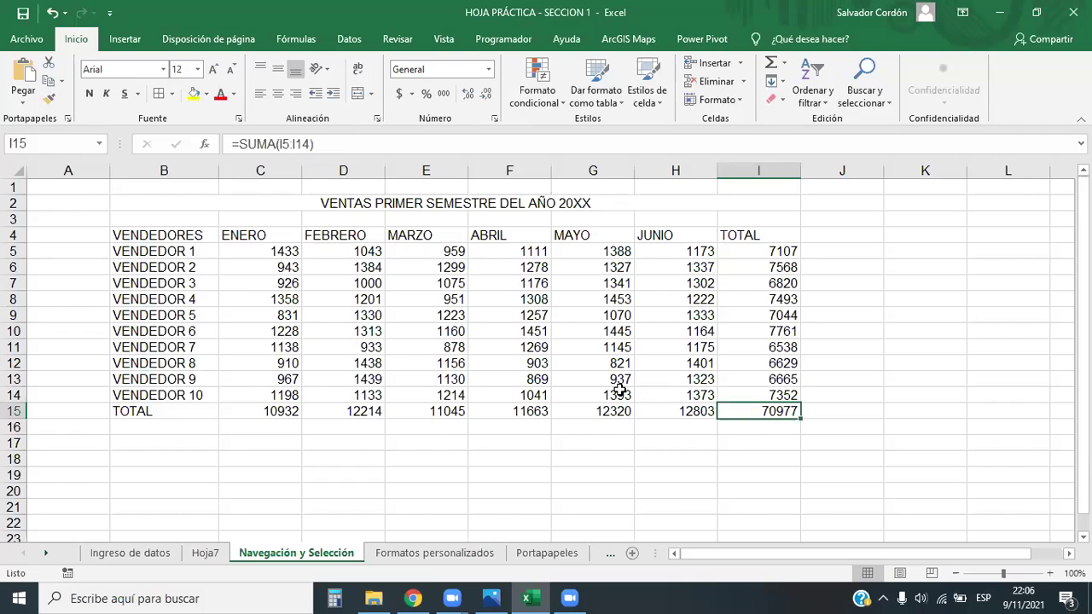
key(ctrl+Left)
key(ctrl+Up)
Circle the corners again via the TOTAL header and grand total 70977, then reach column XFD
key(ctrl+Right)
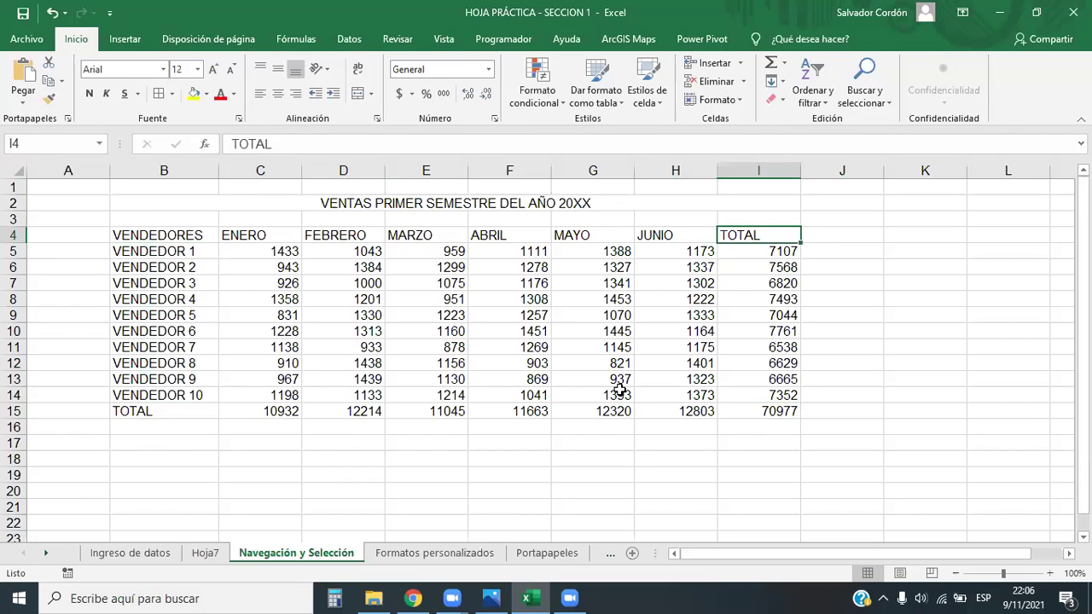
key(ctrl+Down)
key(ctrl+Left)
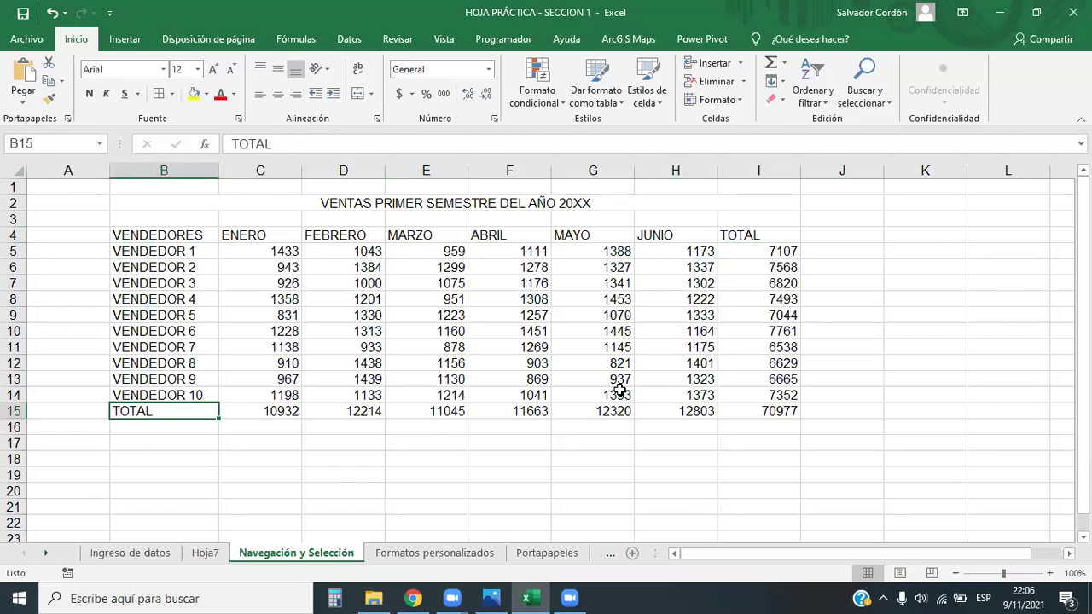
key(ctrl+Up)
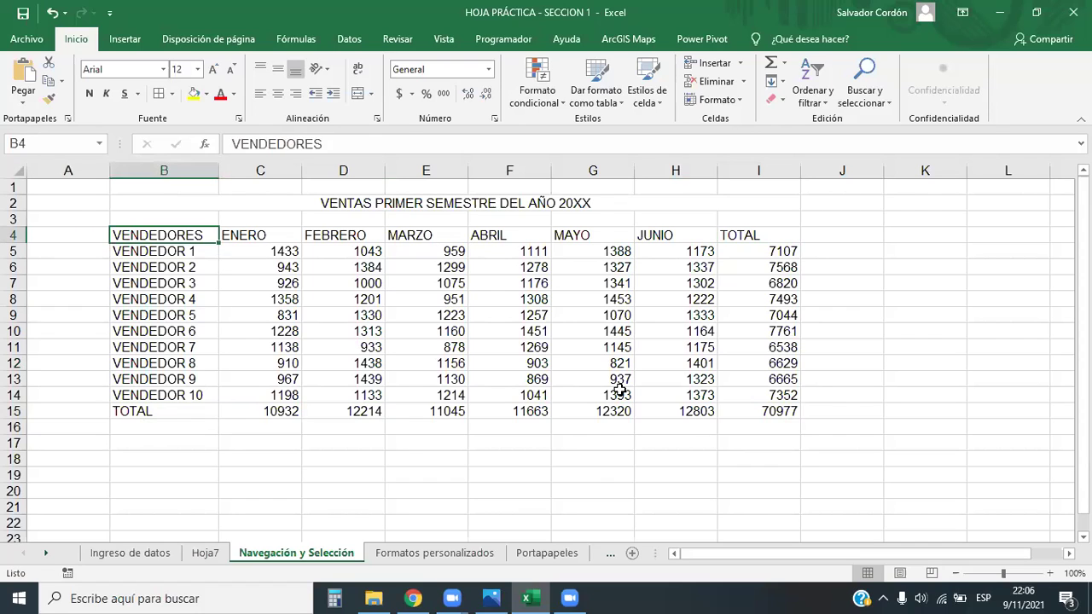
key(ctrl+Right)
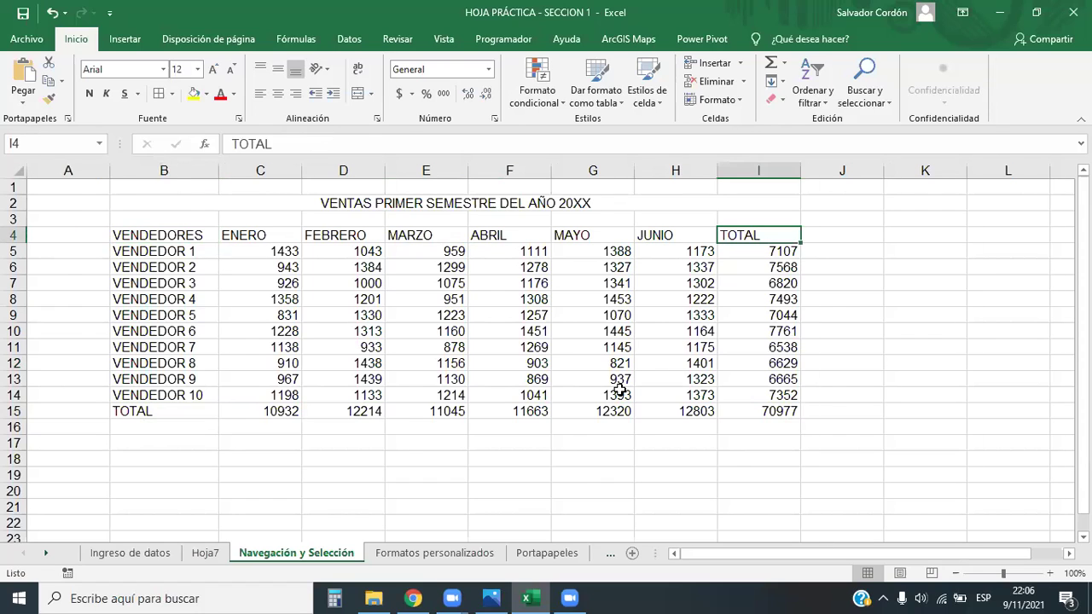
key(ctrl+Right)
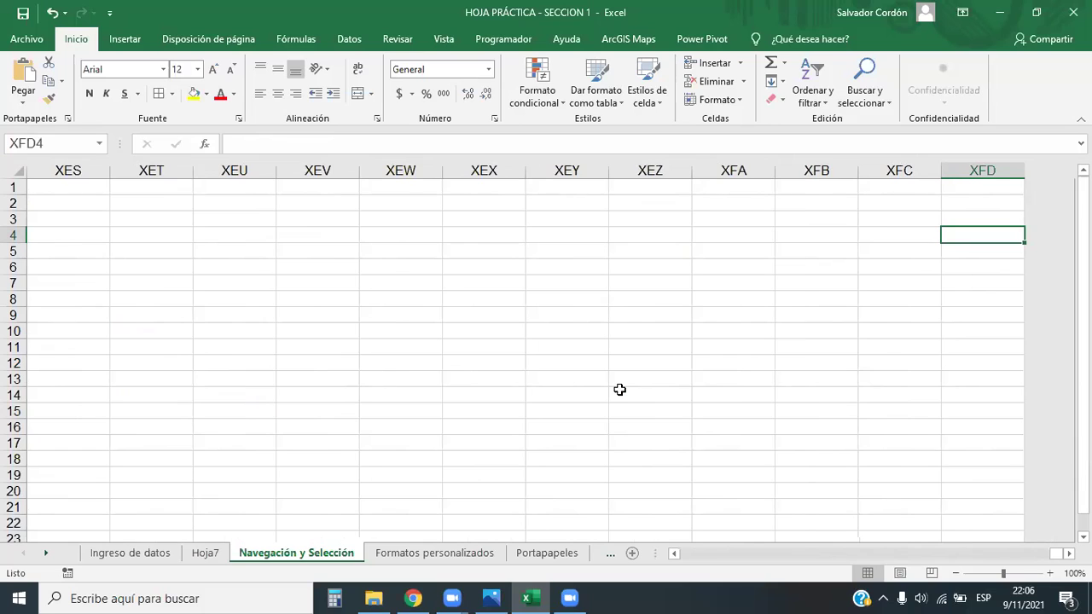
Jump to row 1048576, between its first and last cells, then back to A1
key(ctrl+Down)
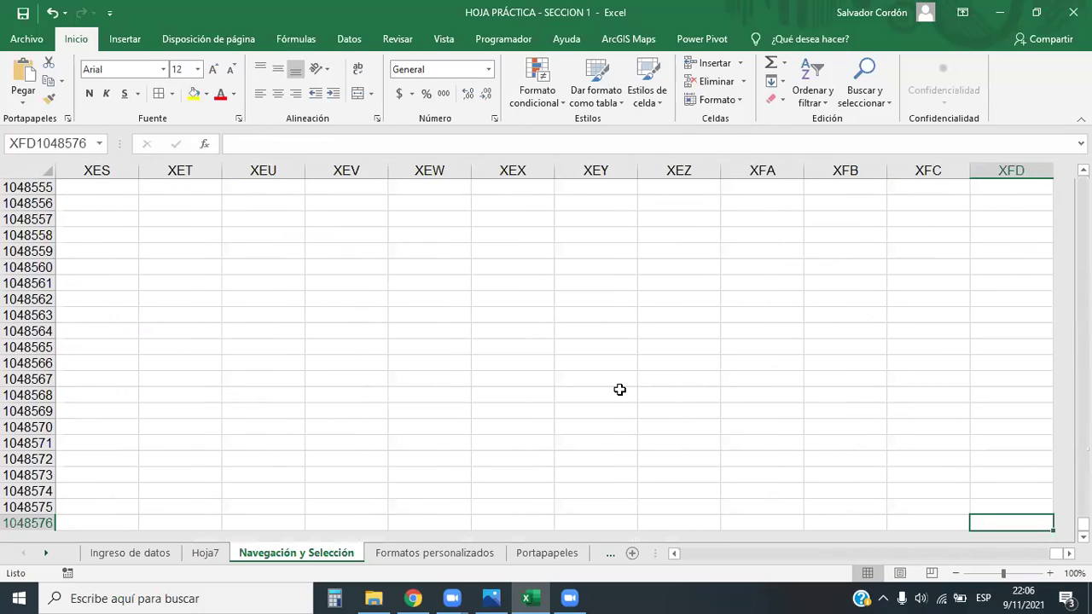
key(ctrl+Left)
key(ctrl+Right)
key(ctrl+Left)
key(ctrl+Up)
Step into the FEBRERO sales figures and jump to the column's bottom
key(Down)
key(Down)
key(Down)
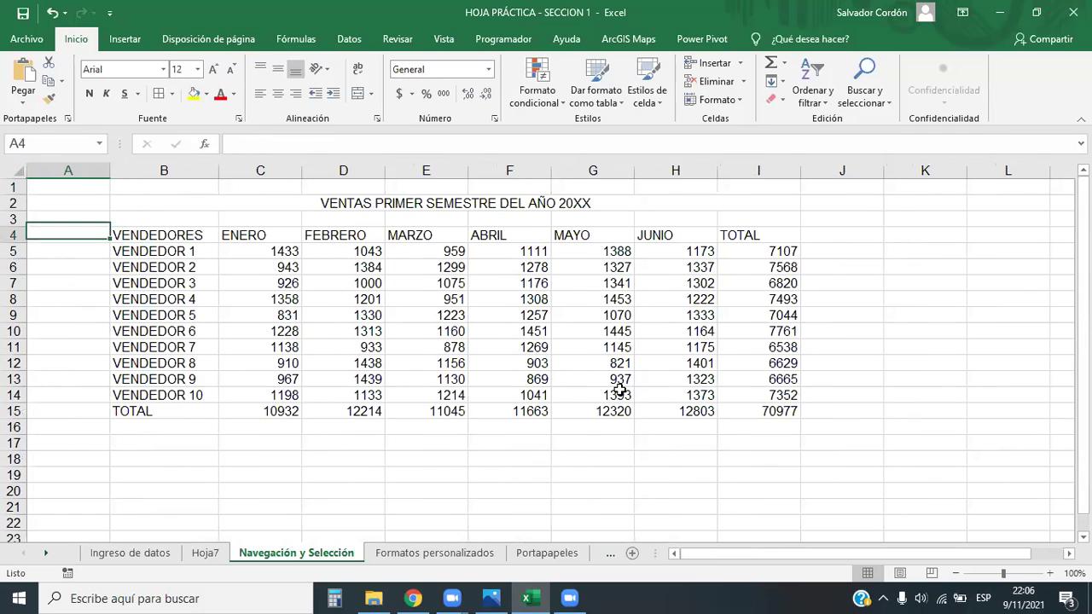
key(Right)
key(Right)
key(Right)
key(Down)
key(ctrl+Down)
Repeatedly jump around the sales table's corners with Ctrl+arrow keys
key(ctrl+Right)
key(ctrl+Left)
key(ctrl+Up)
key(ctrl+Right)
key(ctrl+Left)
key(ctrl+Down)
key(ctrl+Right)
key(ctrl+Up)
key(ctrl+Left)
key(ctrl+Down)
key(ctrl+Right)
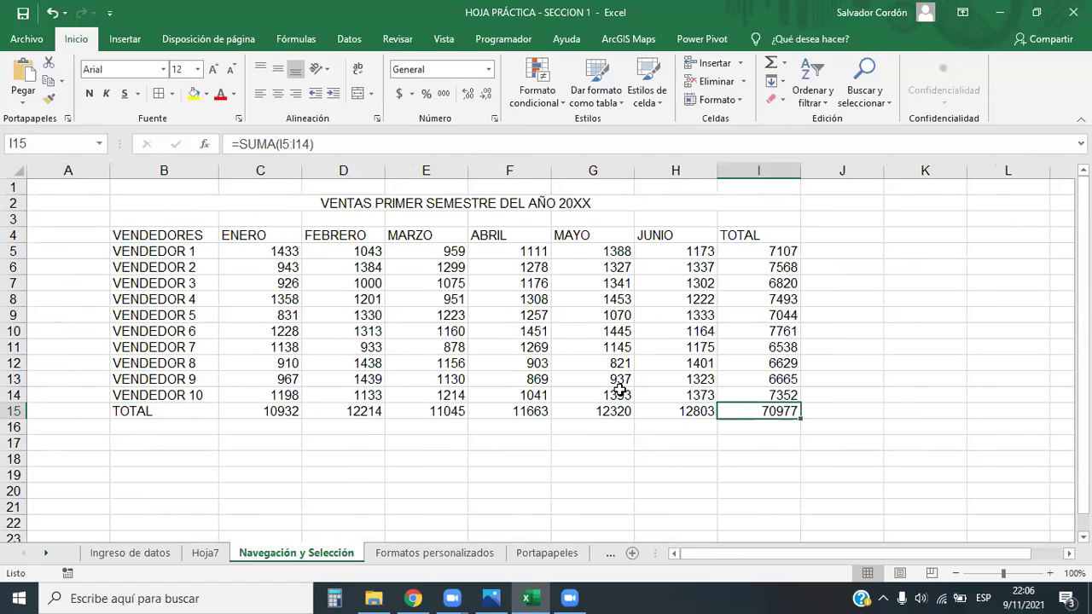
key(ctrl+Up)
key(ctrl+Left)
key(ctrl+Down)
key(ctrl+Right)
key(ctrl+Up)
key(ctrl+Left)
key(ctrl+Down)
key(ctrl+Right)
key(ctrl+Up)
key(ctrl+Left)
key(ctrl+Down)
key(ctrl+Right)
Jump above and back to the TOTAL header, through column A, then to grand total 70977
key(ctrl+Up)
key(ctrl+Up)
key(ctrl+Down)
key(ctrl+Left)
key(ctrl+Left)
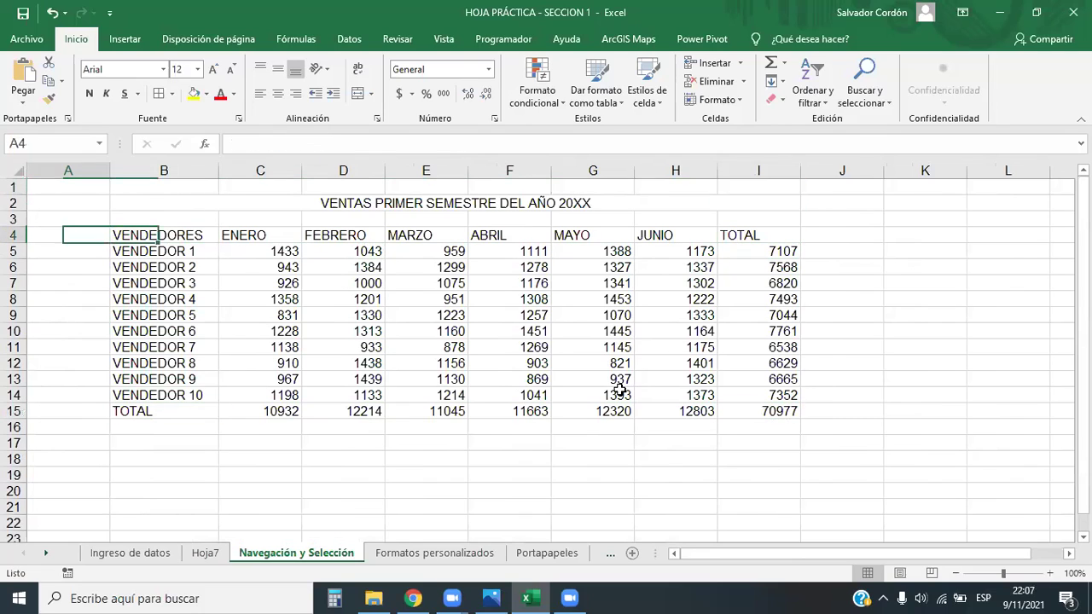
key(ctrl+Right)
key(ctrl+Down)
key(ctrl+Right)
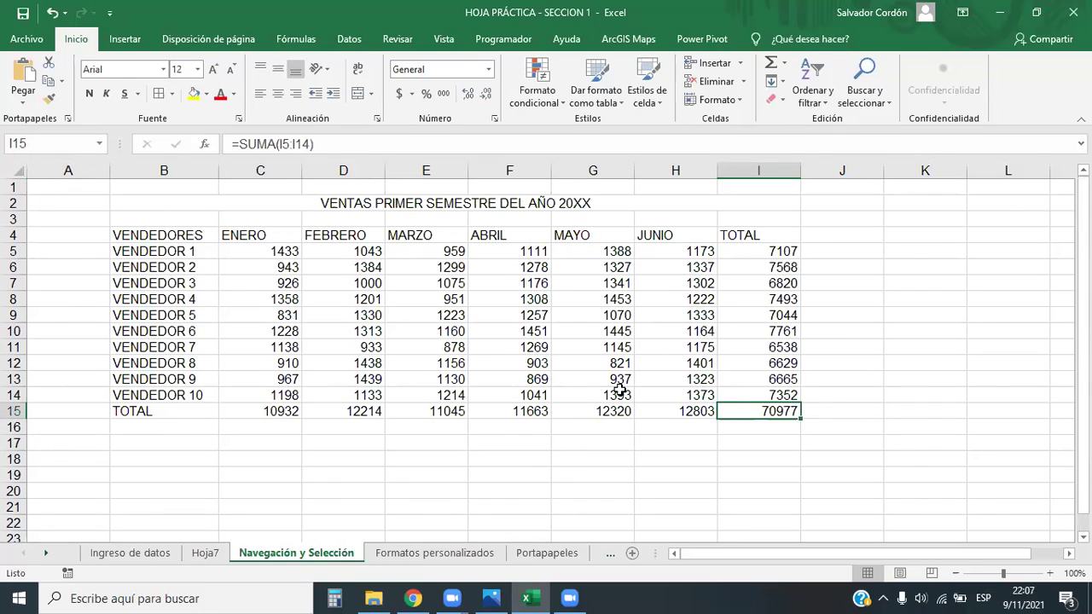
Explore empty row 21 and column E's bottom, returning to the MARZO total
key(Down)
key(Down)
key(Down)
key(Down)
key(Down)
key(Down)
key(Left)
key(Left)
key(Left)
key(Left)
key(Left)
key(Left)
key(Left)
key(Right)
key(Right)
key(Right)
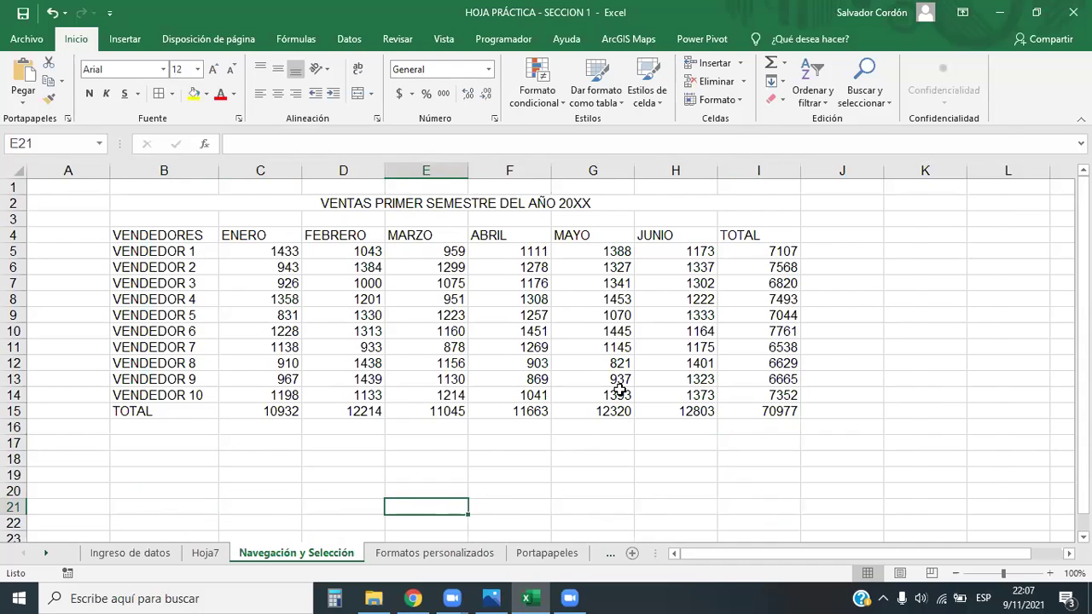
key(ctrl+Down)
key(ctrl+Up)
key(ctrl+Down)
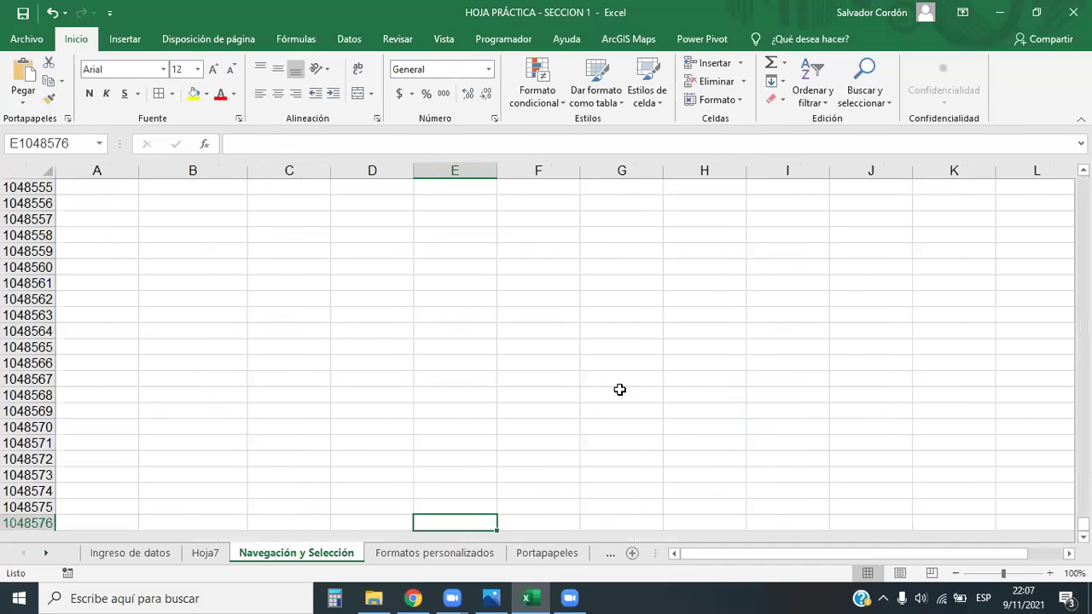
key(ctrl+Up)
Move through empty column AG, then jump back to the table's TOTAL column
key(Right)
key(Right)
key(Right)
key(Right)
key(Right)
key(Right)
key(Right)
key(Right)
key(Right)
key(Right)
key(Right)
key(Right)
key(Right)
key(Right)
key(Right)
key(Right)
key(Right)
key(Right)
key(Right)
key(Right)
key(Up)
key(Up)
key(Up)
key(Up)
key(Up)
key(Up)
key(Up)
key(Up)
key(Down)
key(Down)
key(Down)
key(Down)
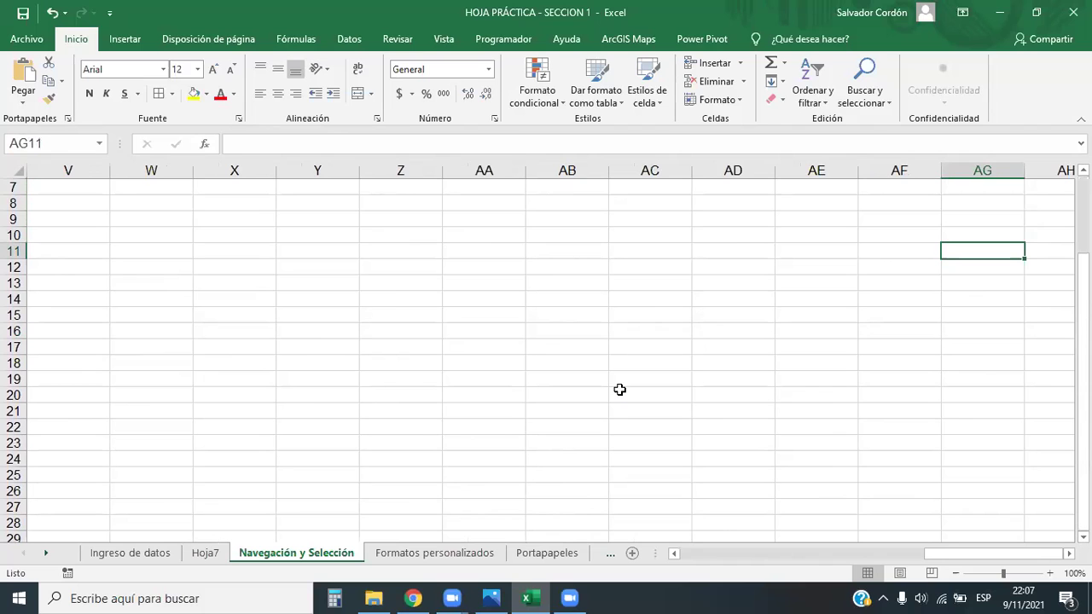
key(ctrl+Left)
Arrow back through the figures to VENDEDOR 1's FEBRERO value
key(Left)
key(Left)
key(Left)
key(Left)
key(Left)
key(Left)
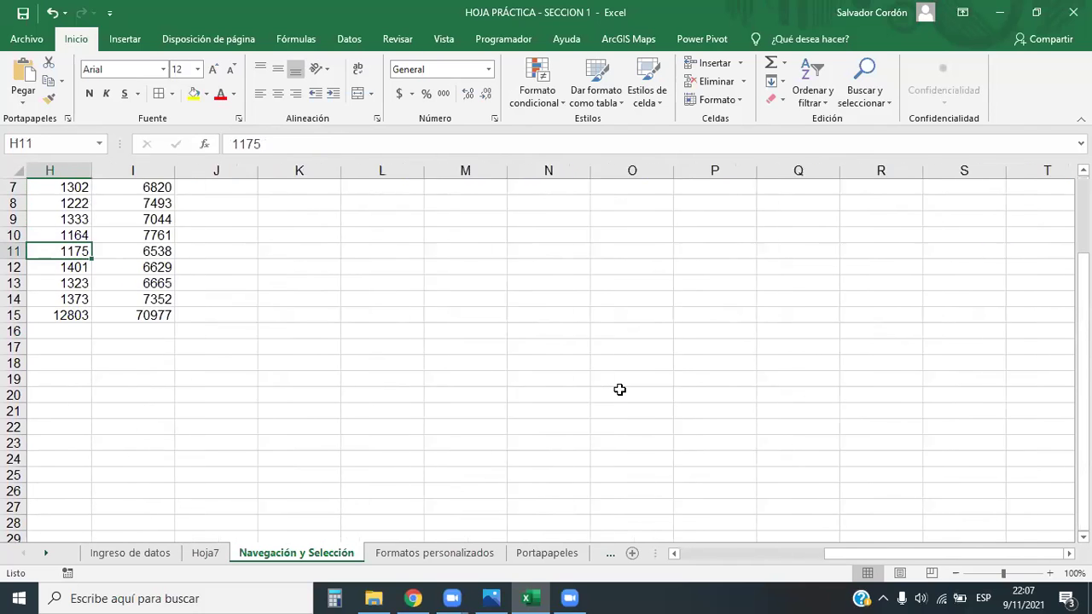
key(Up)
key(Up)
key(Up)
key(Up)
key(Up)
key(Up)
key(Up)
key(Up)
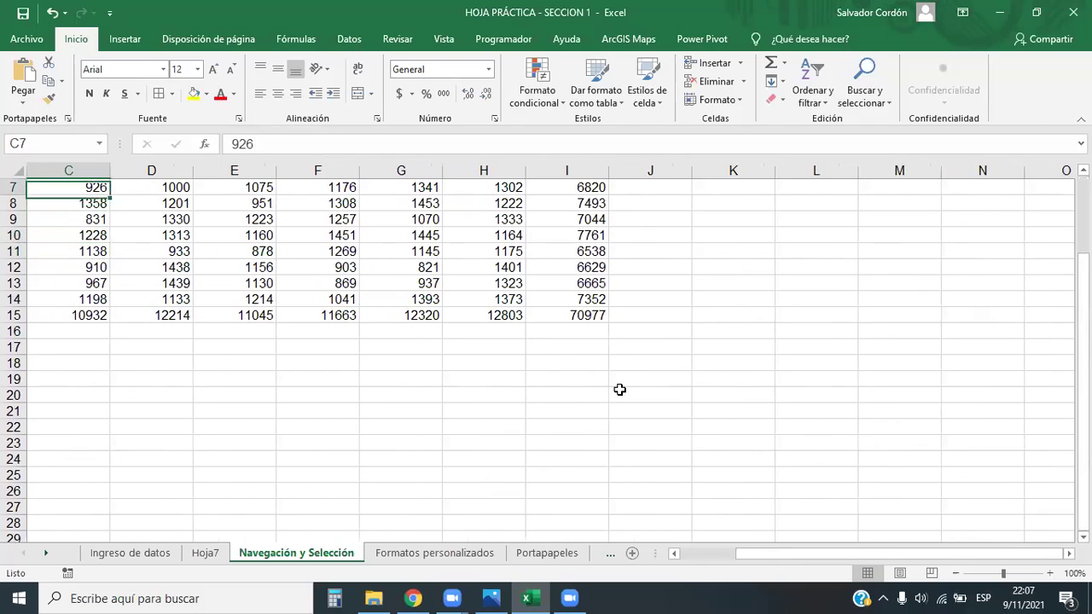
key(Left)
key(Left)
key(Down)
key(Down)
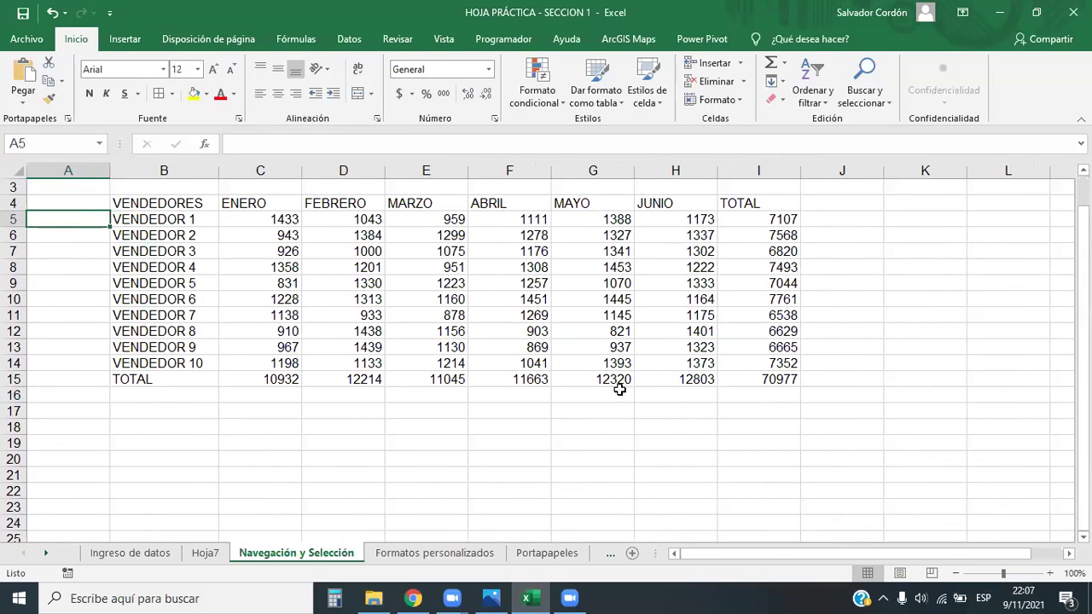
key(Right)
key(Right)
key(Right)
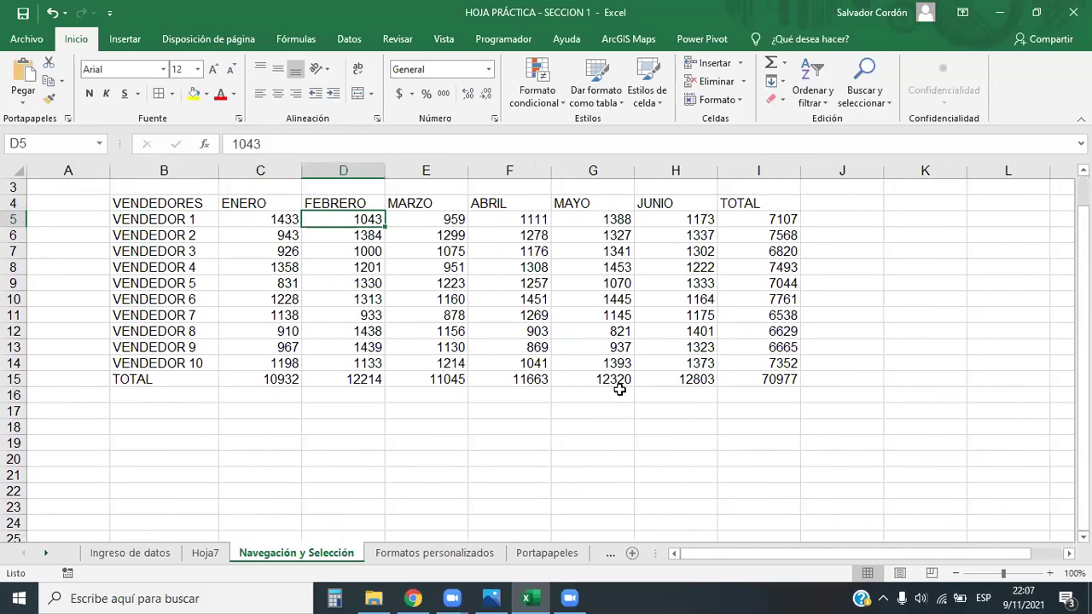
scroll(648, 408, up, 1)
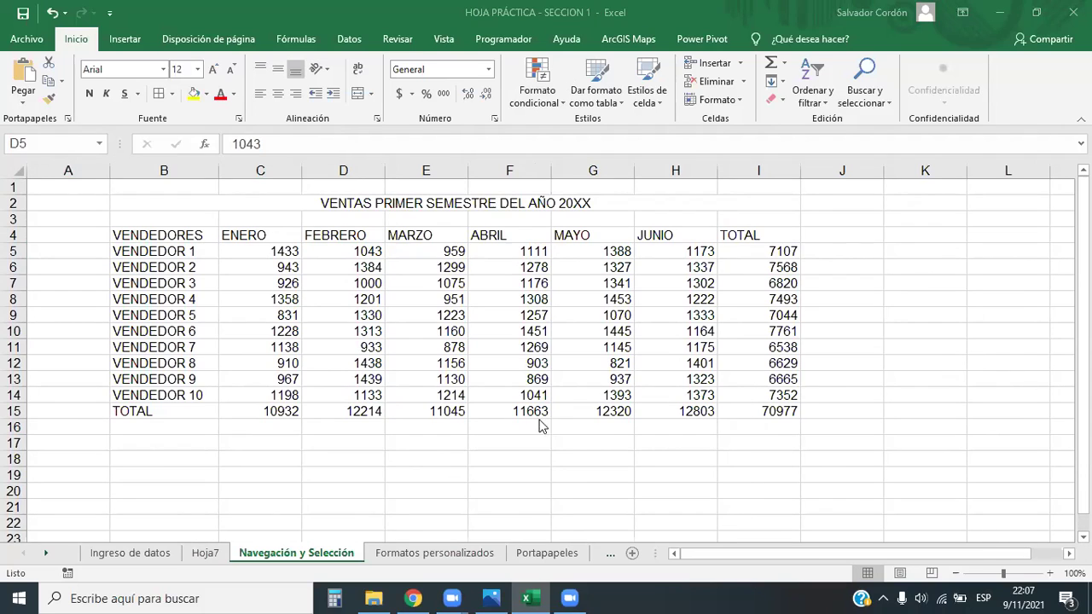
click(412, 598)
scroll(475, 320, down, 5)
scroll(464, 346, down, 2)
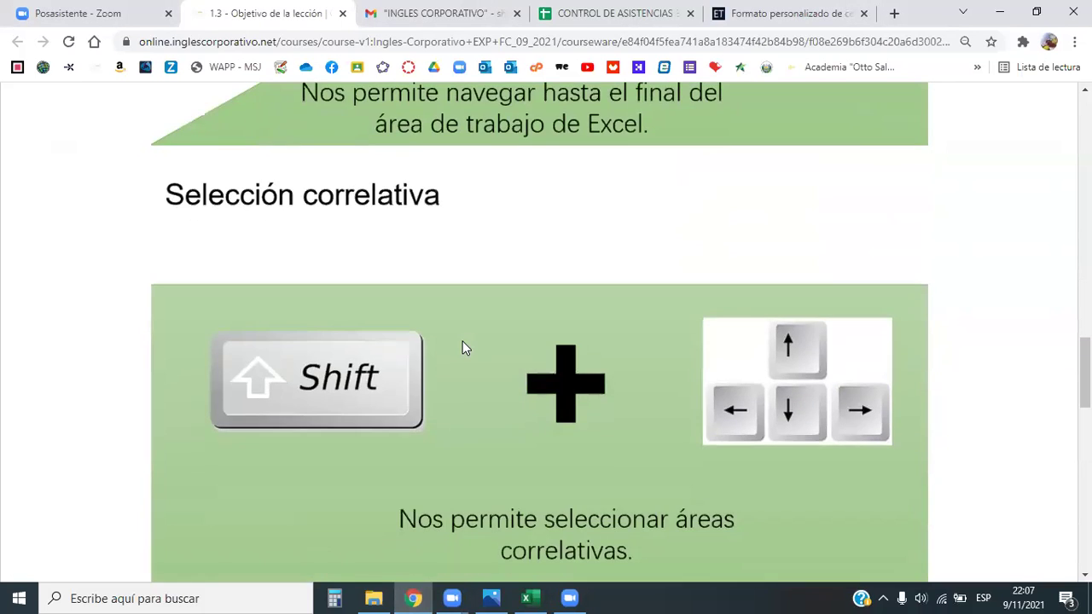
scroll(459, 353, up, 5)
scroll(453, 367, down, 1)
scroll(454, 366, down, 3)
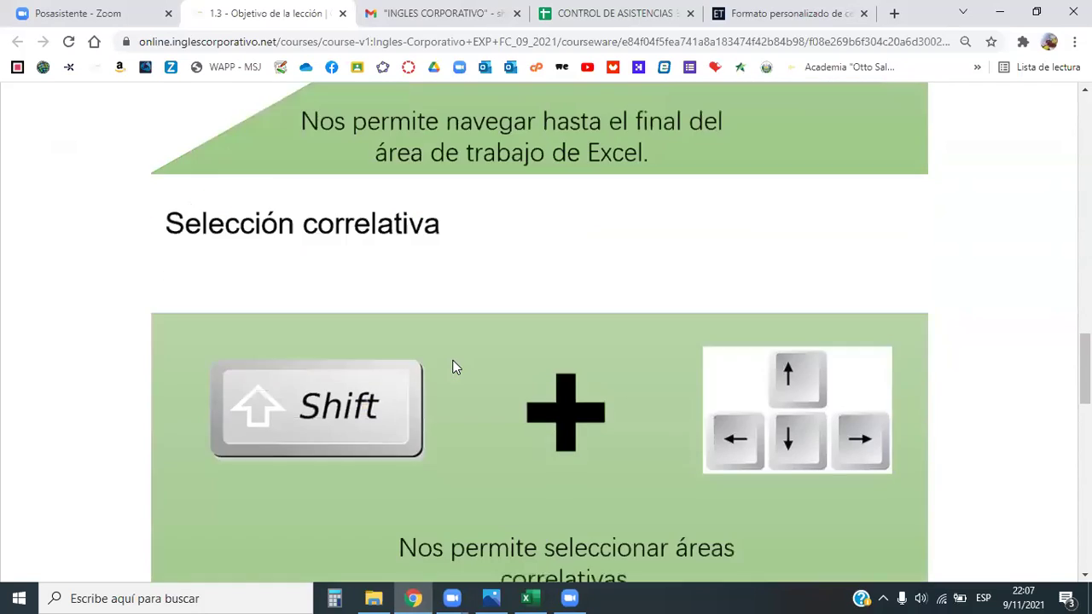
scroll(454, 367, up, 3)
scroll(454, 367, up, 2)
scroll(586, 335, down, 1)
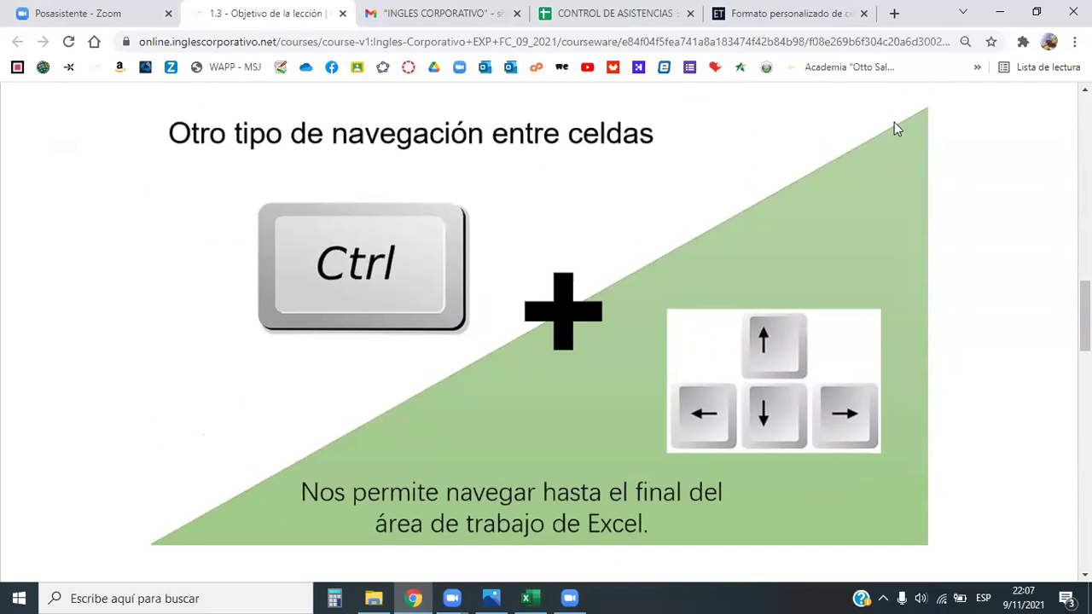
click(1000, 12)
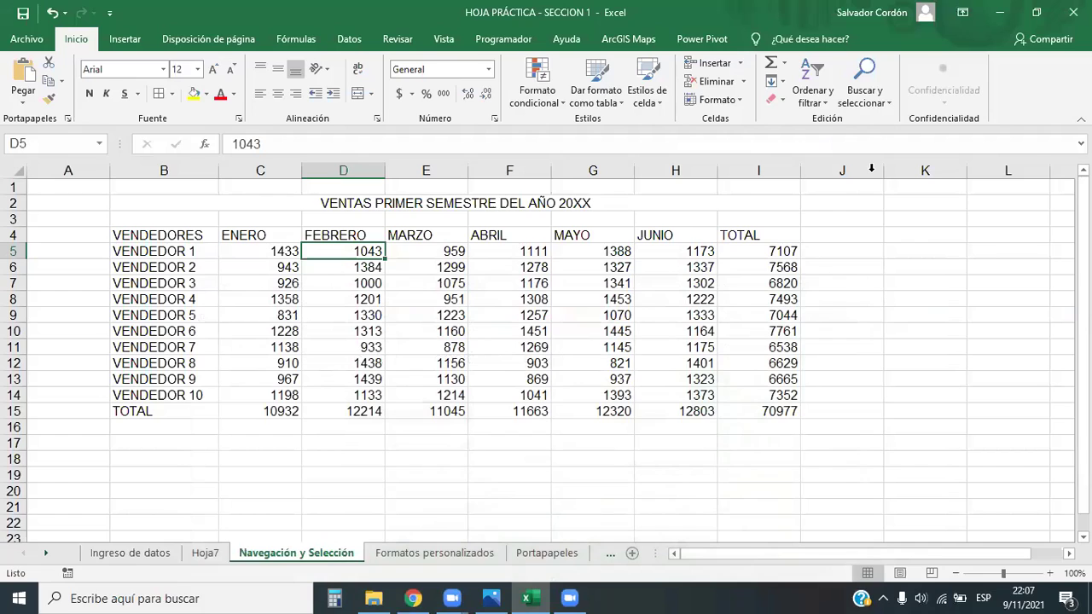